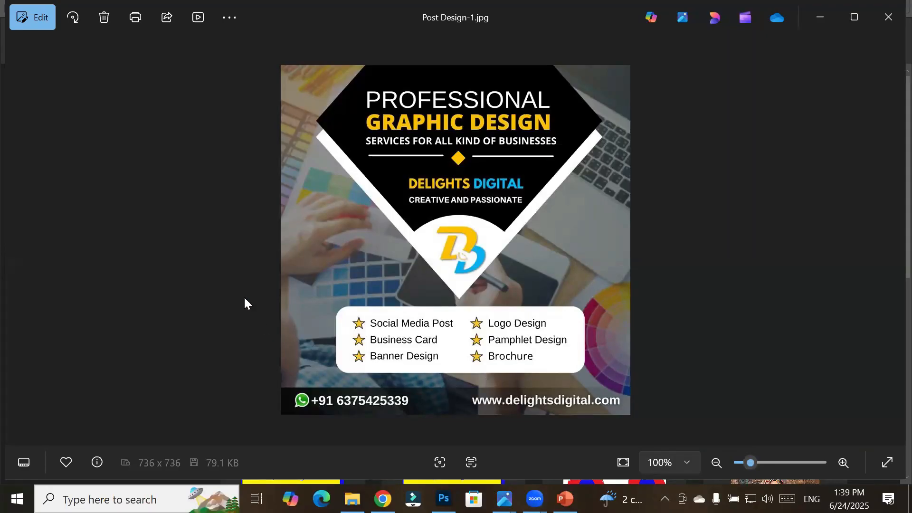
# Step: Browse back through the sample post images and zoom in on the school admission post
pyautogui.click(468, 293)
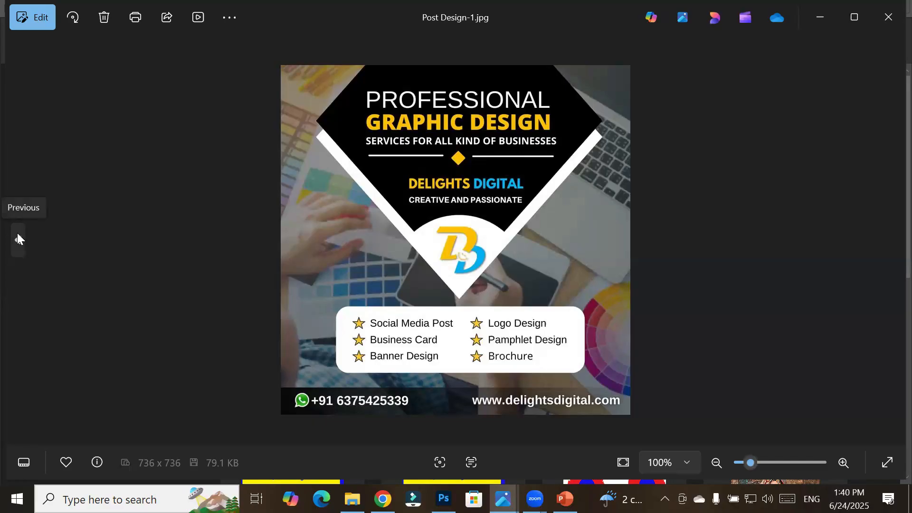
pyautogui.click(18, 235)
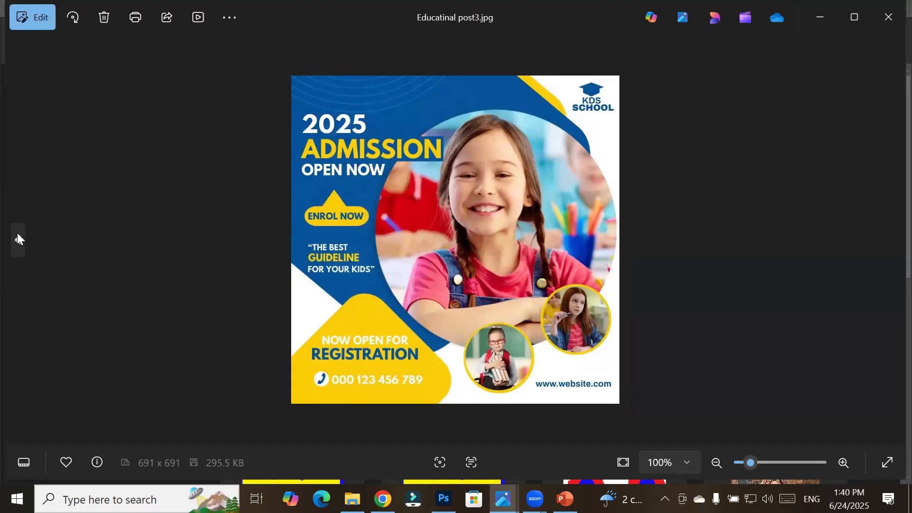
pyautogui.click(17, 238)
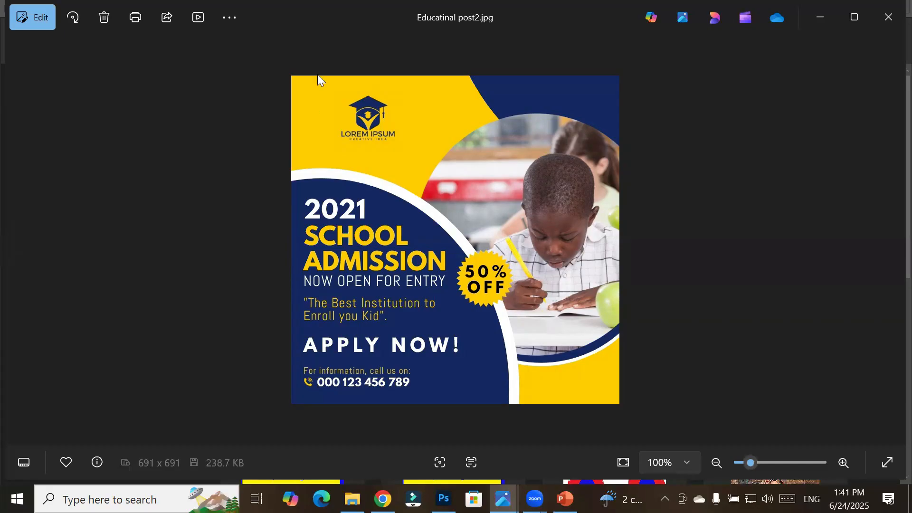
pyautogui.scroll(1, 373, 77)
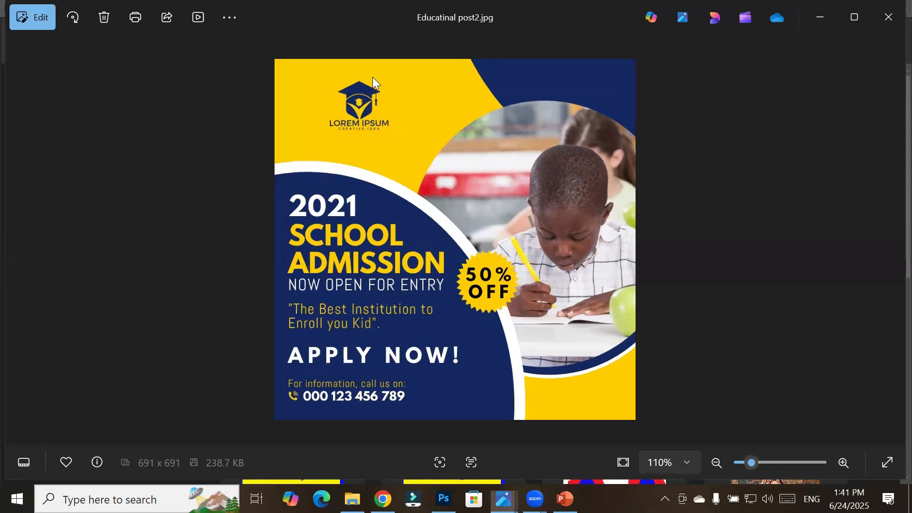
pyautogui.scroll(5, 343, 70)
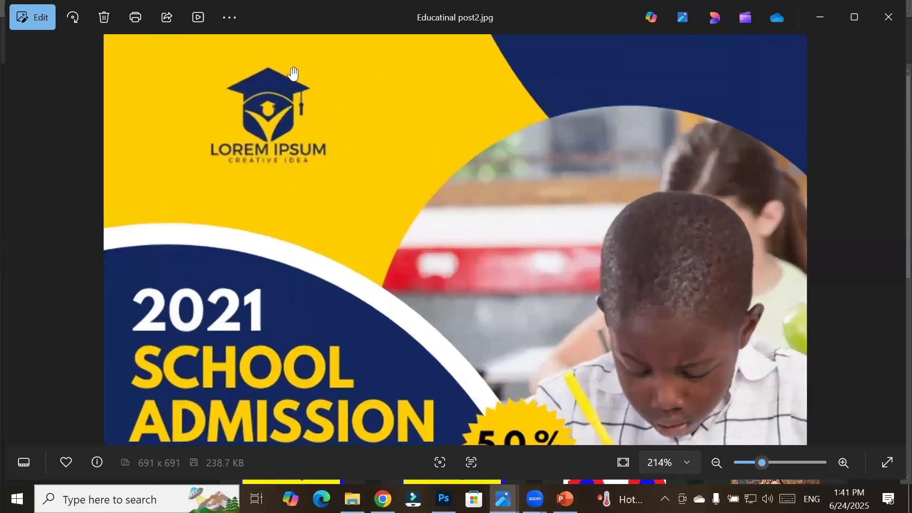
pyautogui.scroll(-2, 291, 68)
pyautogui.scroll(-2, 290, 67)
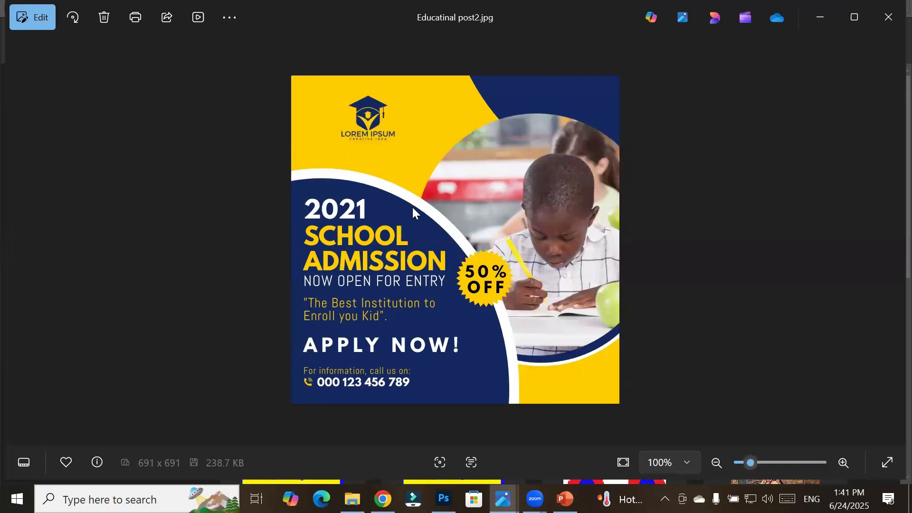
# Step: Switch to Photoshop and start a new file from the 2000 pixel grid preset
pyautogui.moveTo(444, 499)
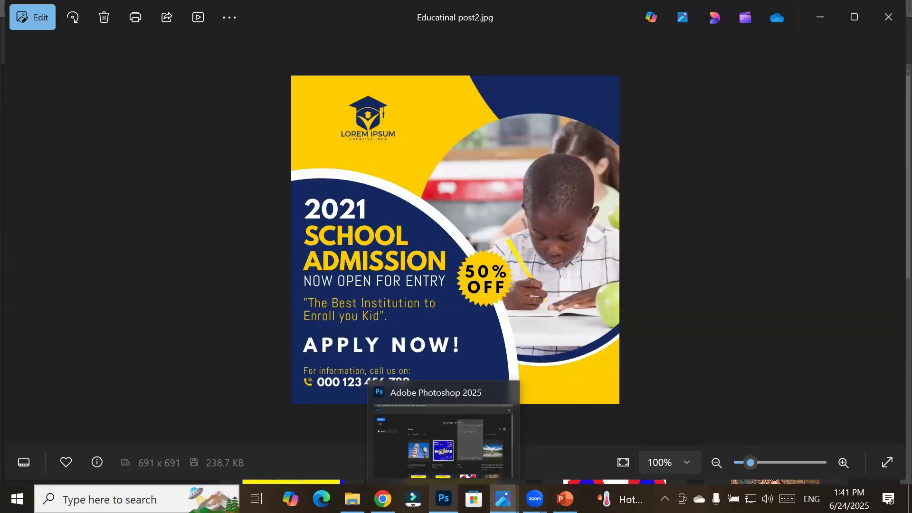
pyautogui.click(444, 499)
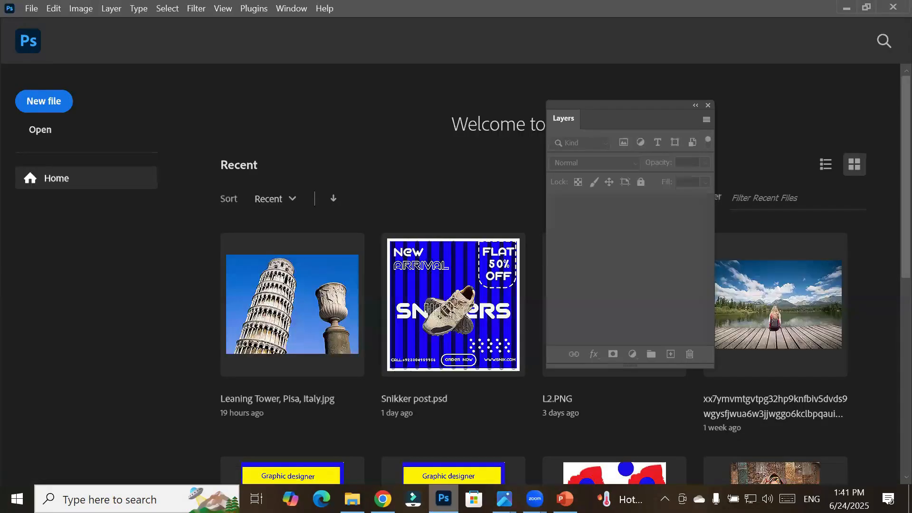
pyautogui.click(39, 101)
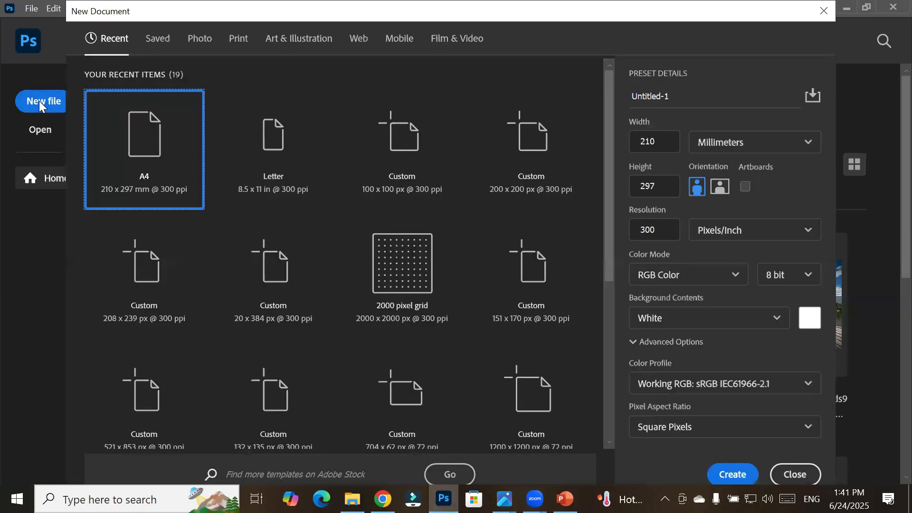
pyautogui.click(419, 269)
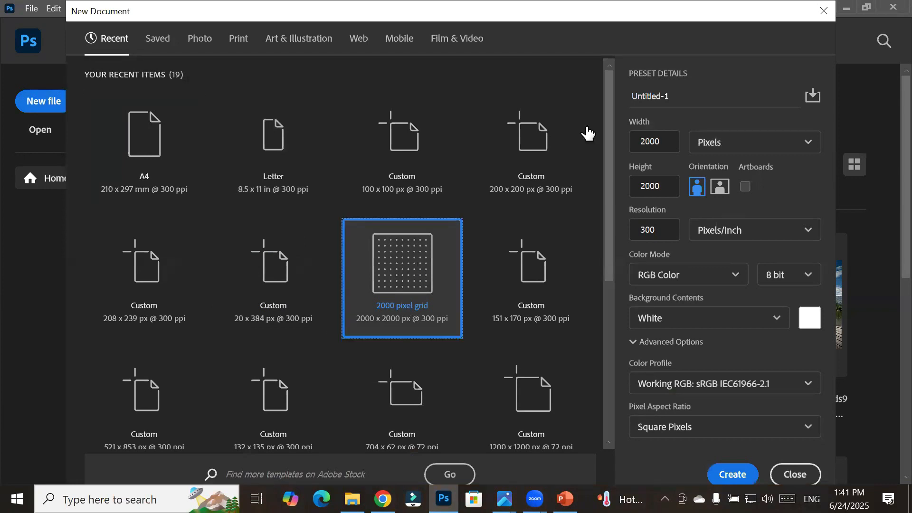
# Step: Enable Artboards and keep the colour mode at RGB Color
pyautogui.click(746, 187)
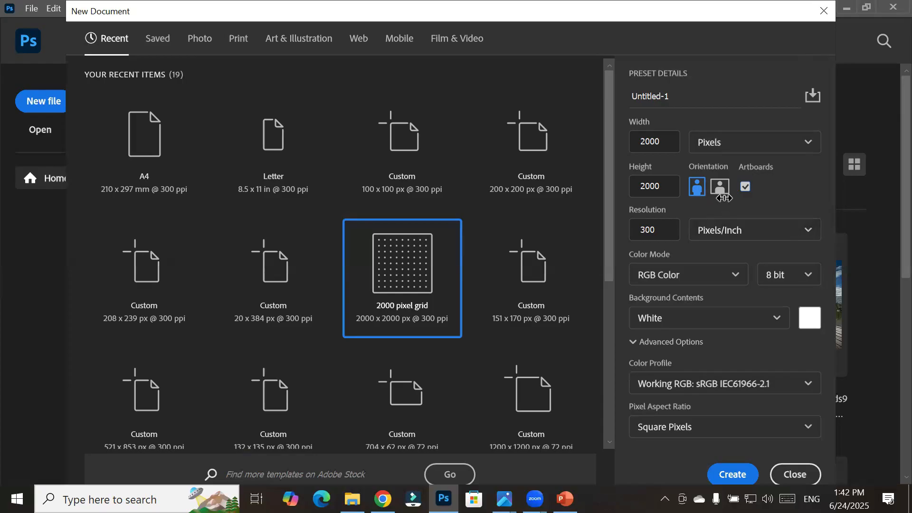
pyautogui.click(727, 280)
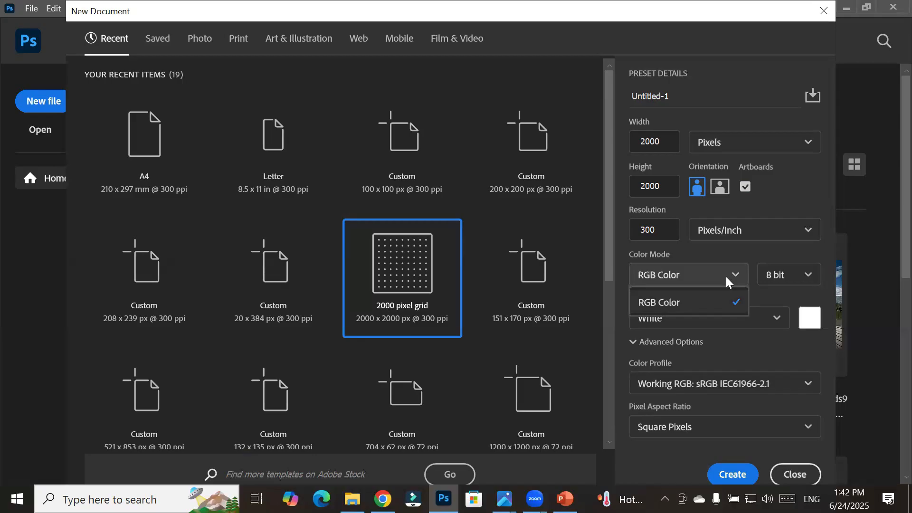
pyautogui.click(726, 276)
# Step: Switch to the browser and open chatgpt.com
pyautogui.click(383, 499)
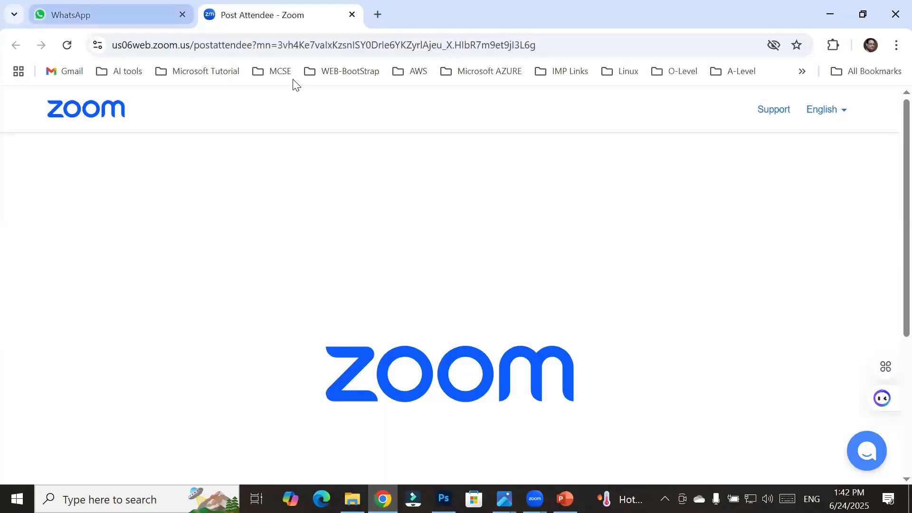
pyautogui.click(306, 41)
pyautogui.write('g')
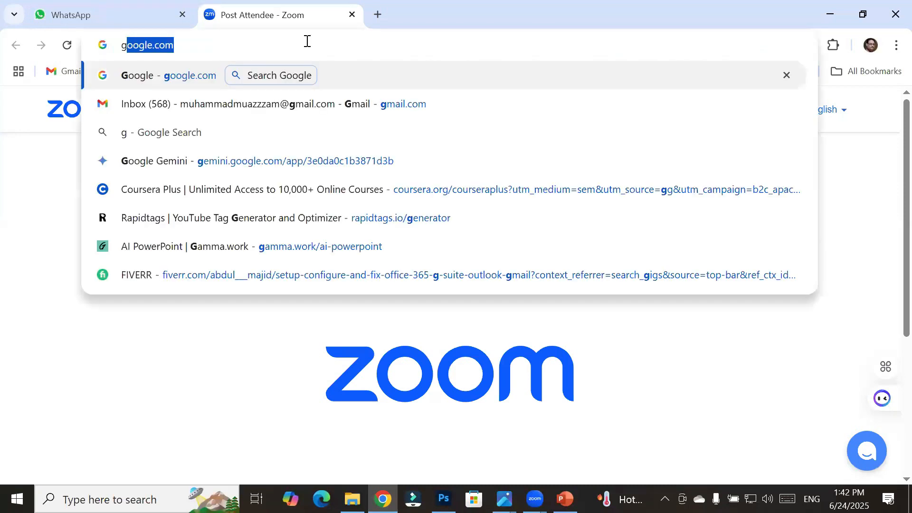
pyautogui.press('BackSpace')
pyautogui.press('BackSpace')
pyautogui.write('chat.openai')
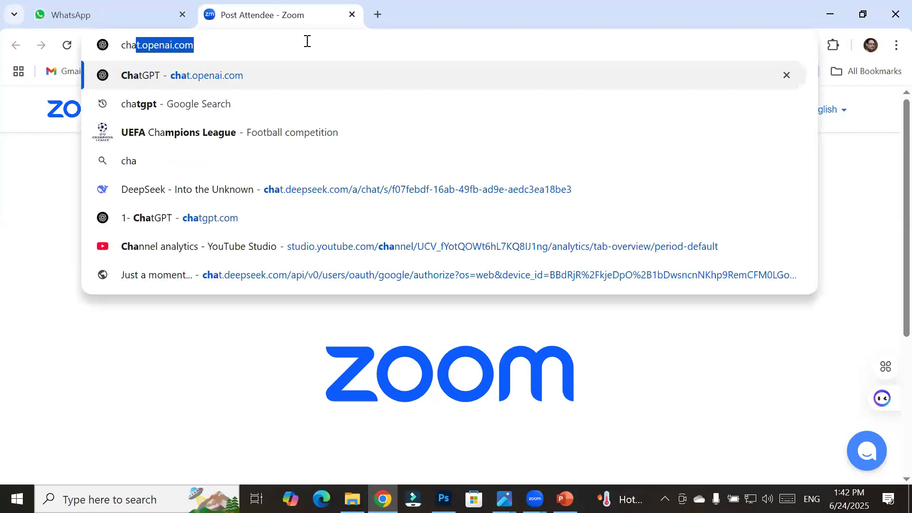
pyautogui.press('Return')
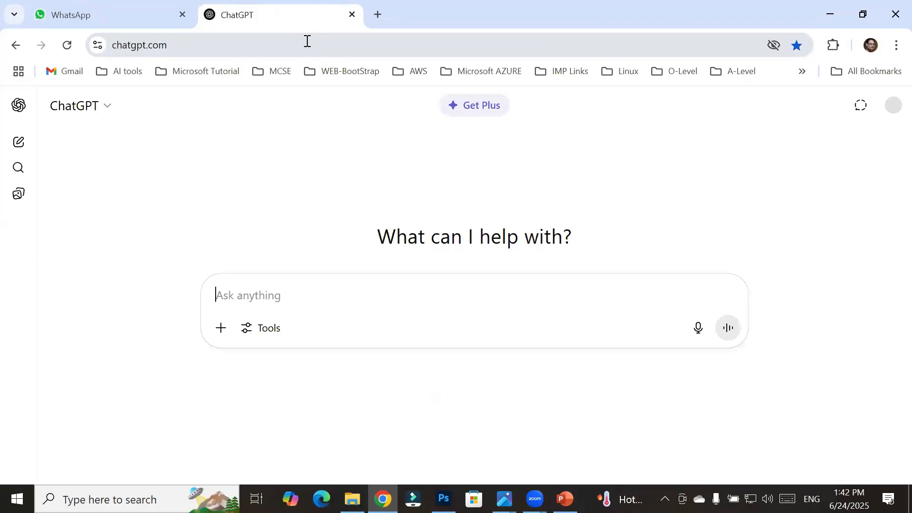
# Step: Ask ChatGPT "tell me what is role of artboard in photoshop"
pyautogui.write('what')
pyautogui.press('BackSpace')
pyautogui.press('BackSpace')
pyautogui.press('BackSpace')
pyautogui.press('BackSpace')
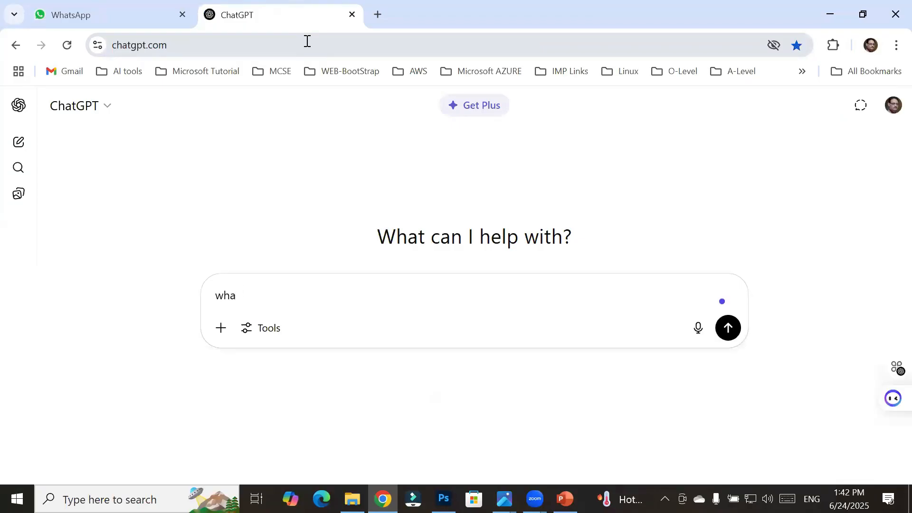
pyautogui.write('tell me wha')
pyautogui.press('BackSpace')
pyautogui.write('hat is role ')
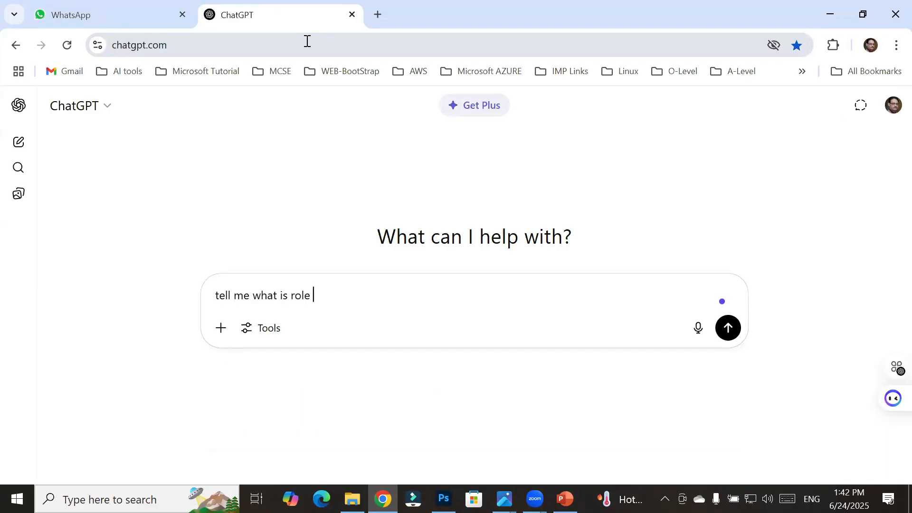
pyautogui.write('of artboard in photo')
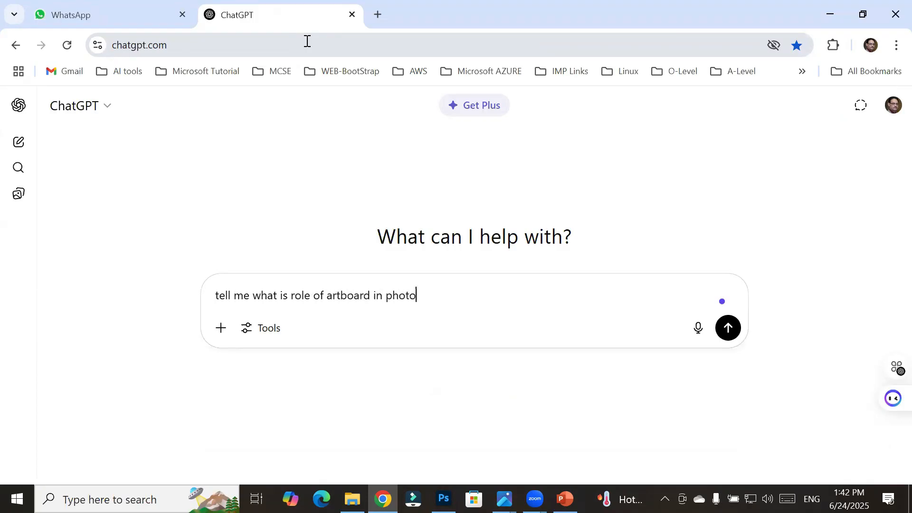
pyautogui.write('shop')
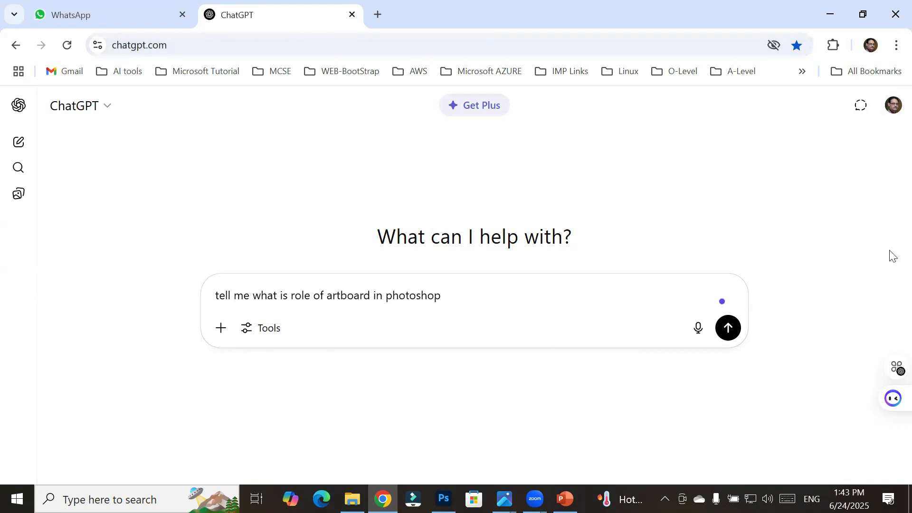
pyautogui.click(732, 333)
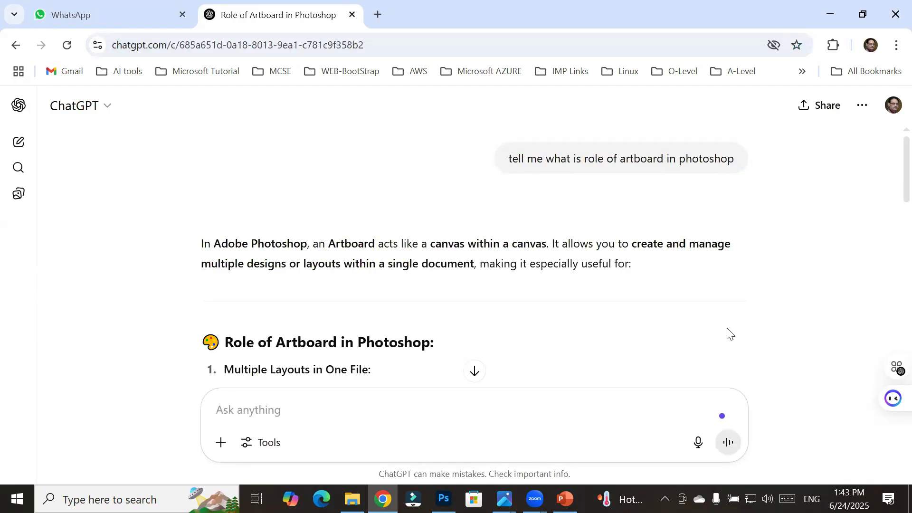
# Step: Read the introduction of the answer, highlighting its key phrases
pyautogui.moveTo(378, 244); pyautogui.dragTo(551, 242)
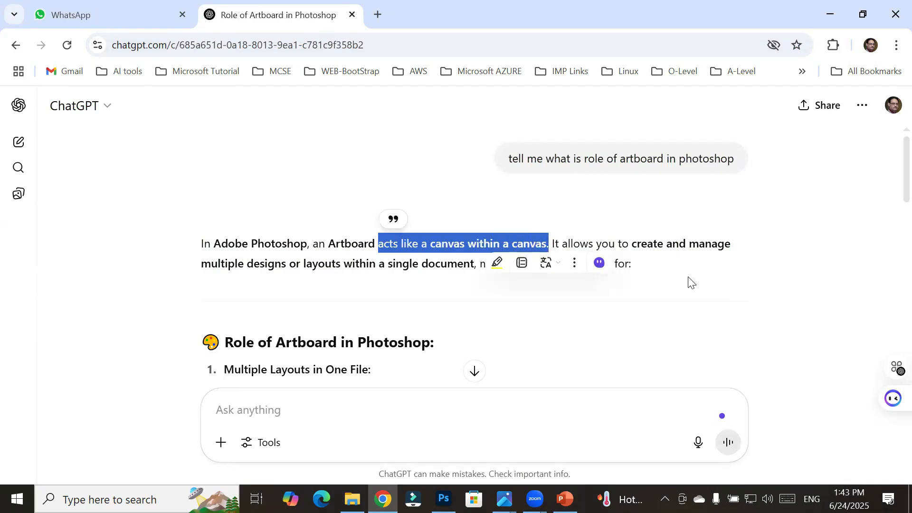
pyautogui.click(658, 285)
pyautogui.moveTo(630, 248); pyautogui.dragTo(738, 252)
pyautogui.moveTo(202, 263); pyautogui.dragTo(286, 263)
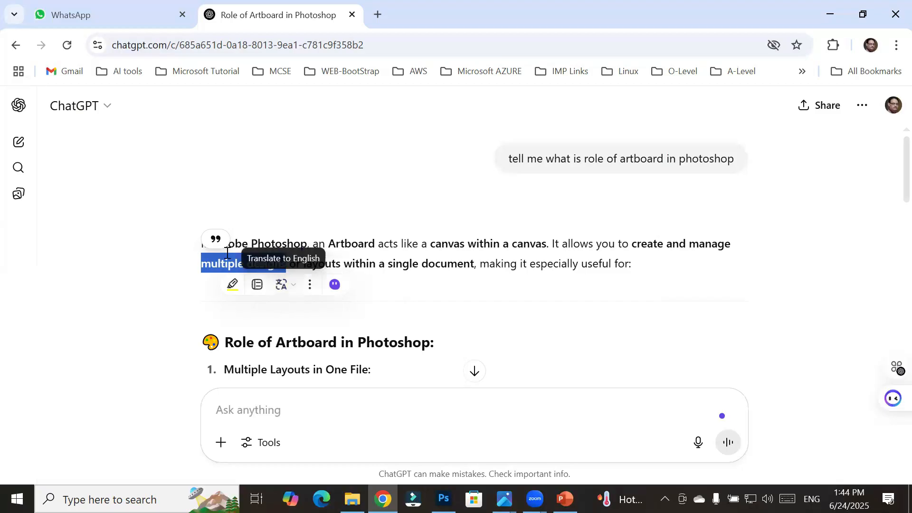
pyautogui.moveTo(302, 262); pyautogui.dragTo(476, 266)
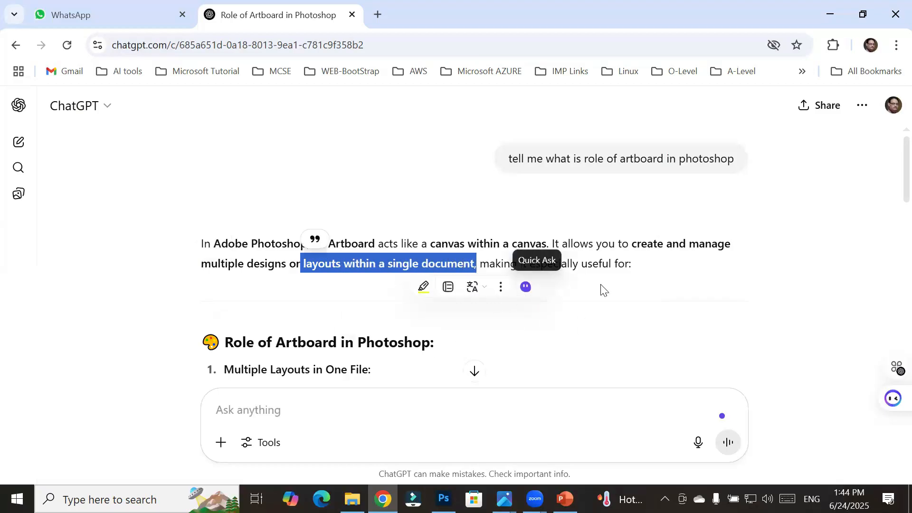
pyautogui.moveTo(582, 264); pyautogui.dragTo(618, 264)
pyautogui.scroll(-4, 539, 290)
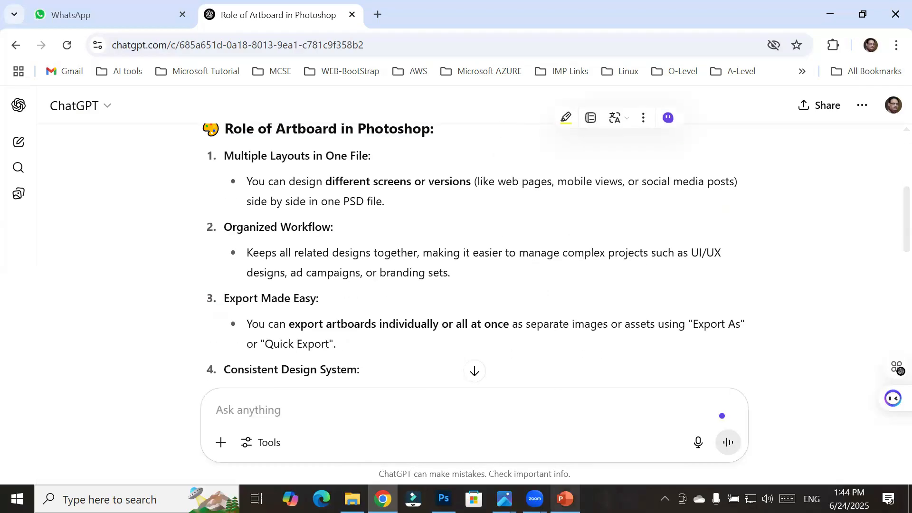
# Step: Read the first listed role of artboards, highlighting its heading and explanation
pyautogui.scroll(1, 347, 141)
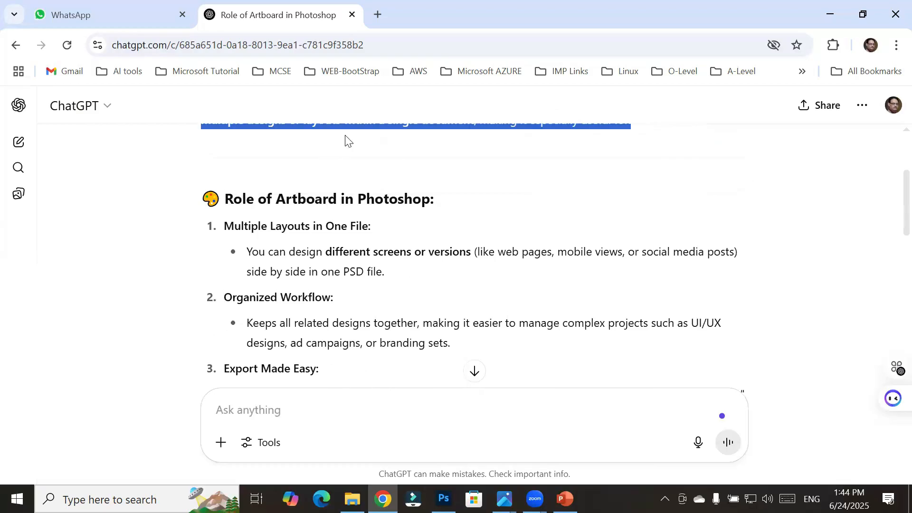
pyautogui.scroll(-2, 387, 233)
pyautogui.scroll(1, 388, 231)
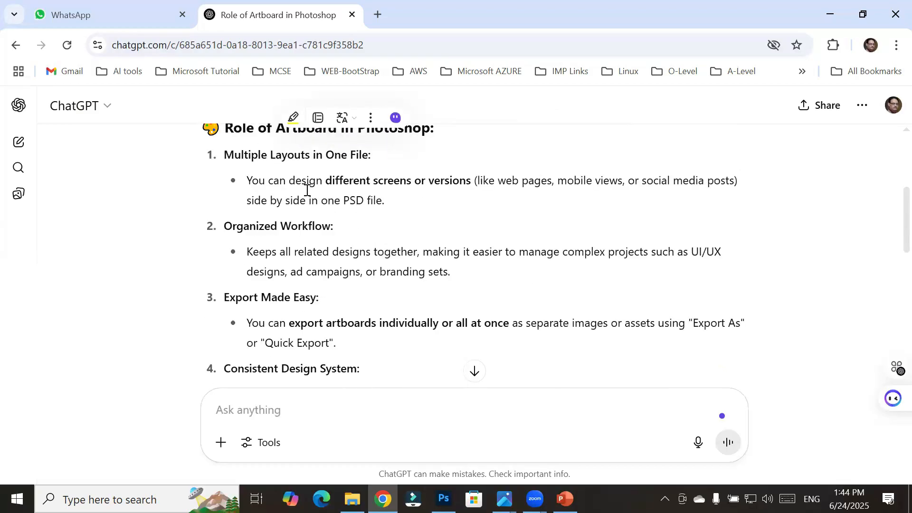
pyautogui.moveTo(235, 154); pyautogui.dragTo(374, 158)
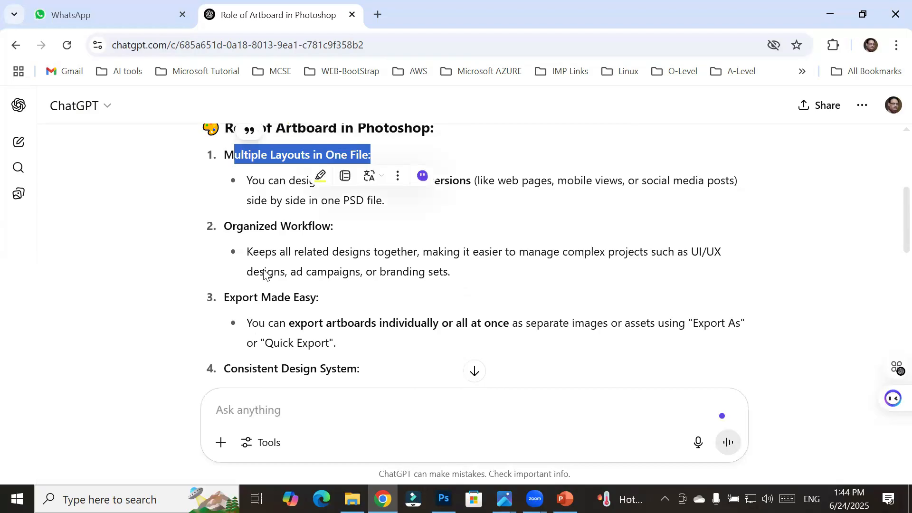
pyautogui.click(354, 300)
pyautogui.moveTo(280, 181); pyautogui.dragTo(745, 180)
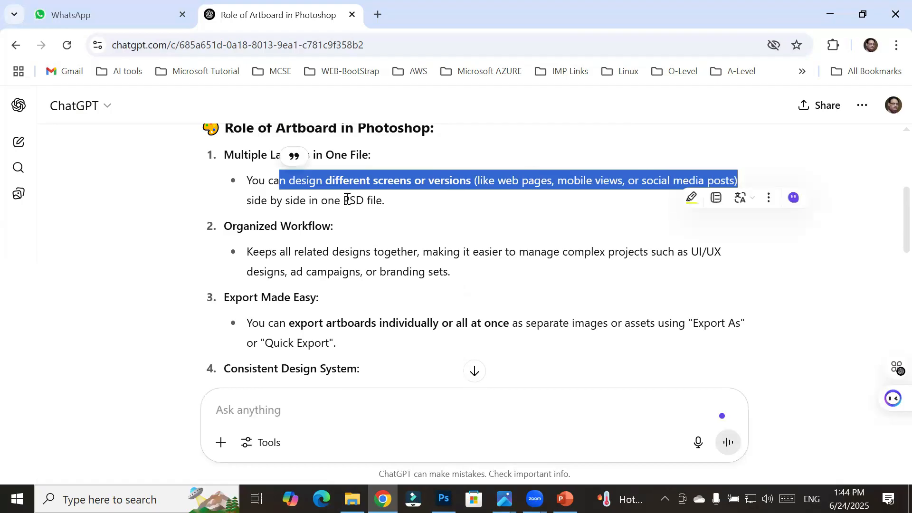
pyautogui.moveTo(340, 200); pyautogui.dragTo(395, 208)
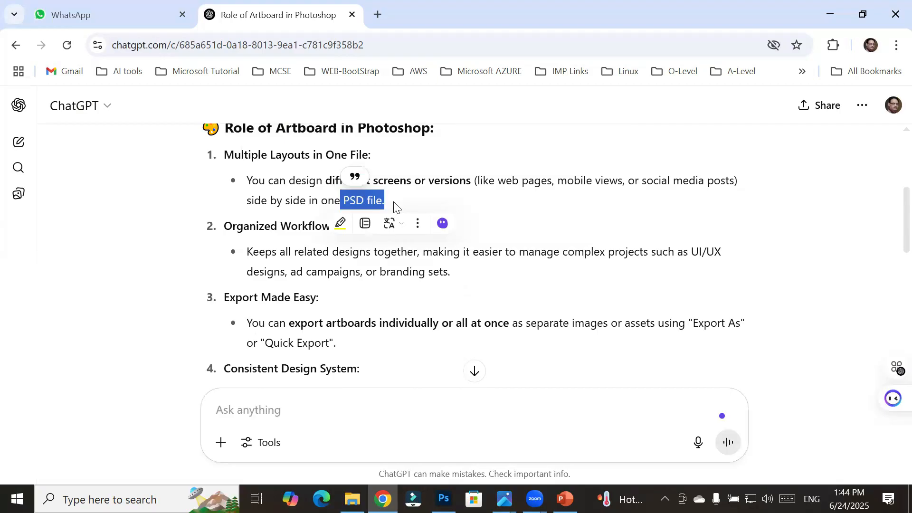
# Step: Return to Photoshop and create the 2000 × 2000 px document with an artboard
pyautogui.click(444, 499)
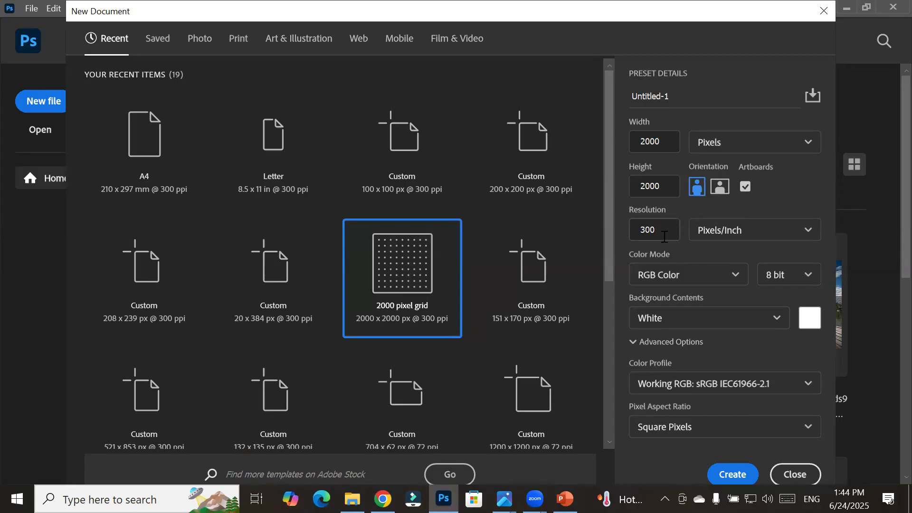
pyautogui.click(677, 282)
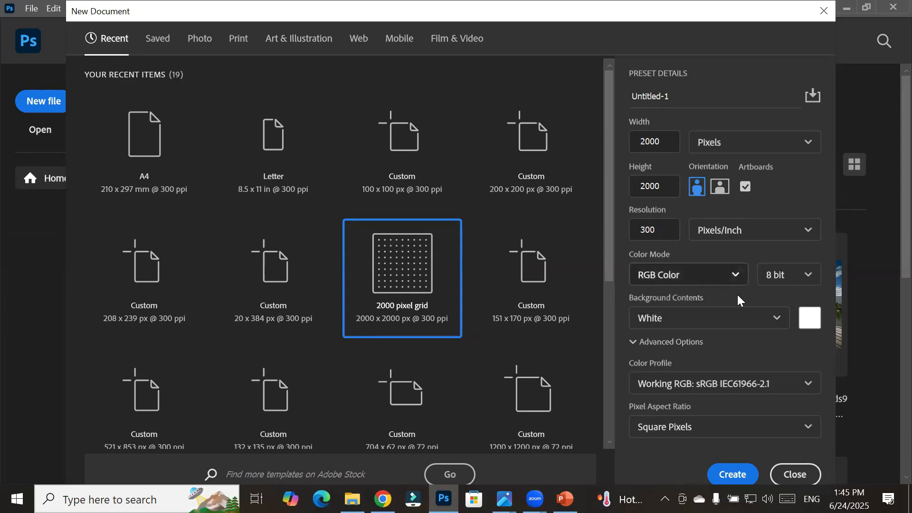
pyautogui.click(724, 475)
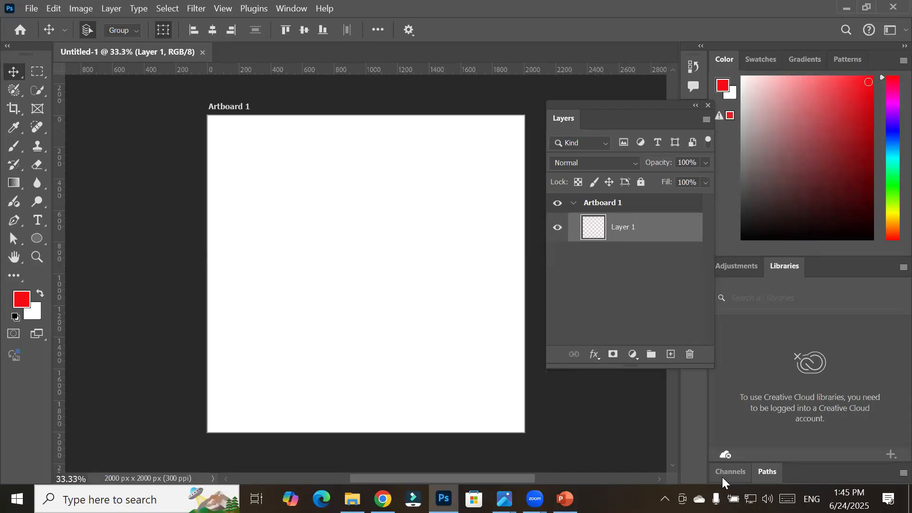
# Step: Collapse and expand the Artboard 1 group, then select Layer 1 inside it
pyautogui.click(578, 208)
pyautogui.click(574, 203)
pyautogui.hotkey('shift', 'v')
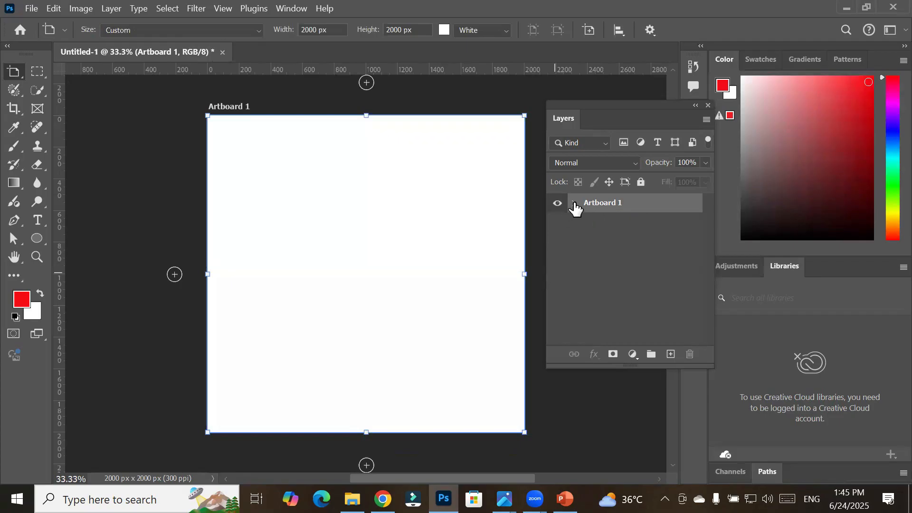
pyautogui.click(576, 207)
pyautogui.click(623, 231)
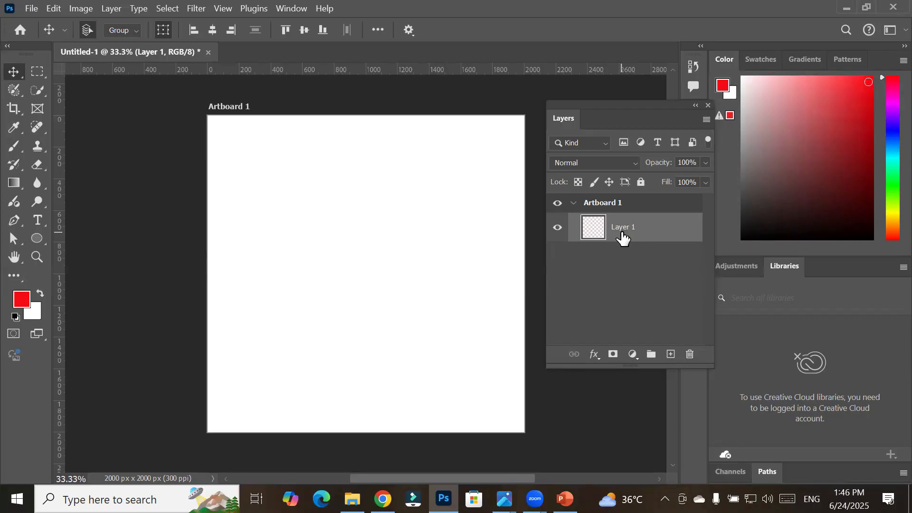
# Step: Undock the Layers panel so it floats over the document window
pyautogui.moveTo(623, 238); pyautogui.dragTo(618, 214)
pyautogui.moveTo(602, 108); pyautogui.dragTo(642, 157)
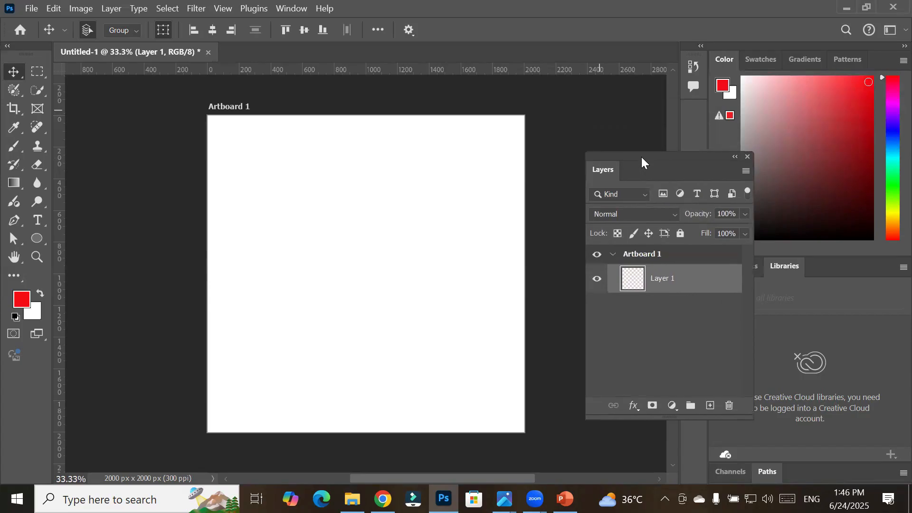
# Step: Switch from the Move Tool to the Artboard Tool
pyautogui.rightClick(16, 75)
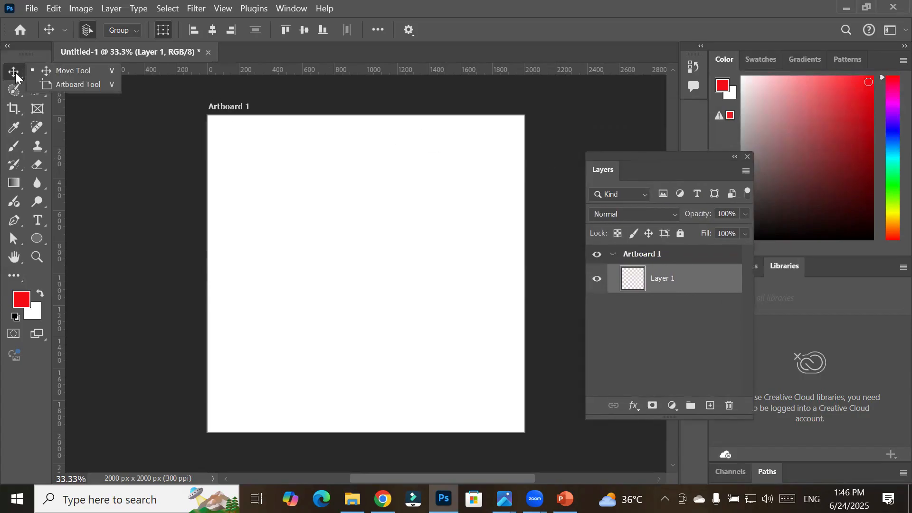
pyautogui.click(73, 84)
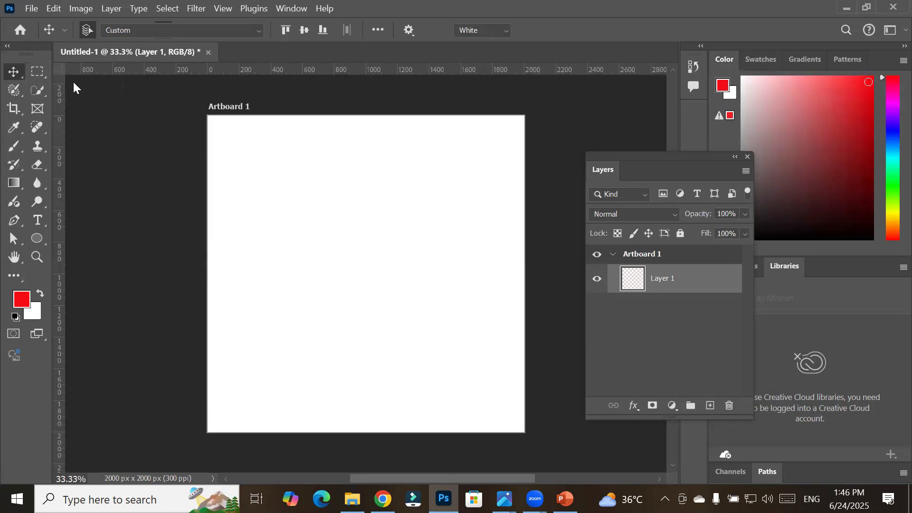
pyautogui.scroll(-3, 432, 234)
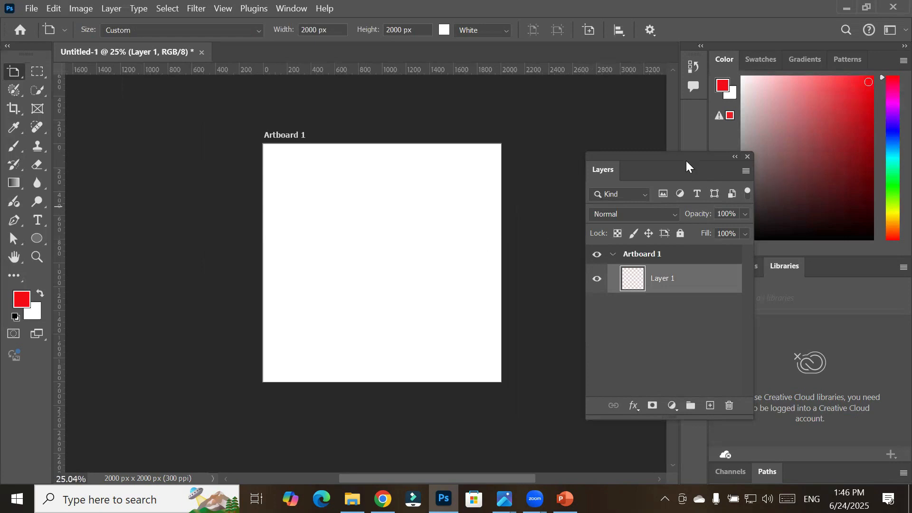
# Step: Rearrange the workspace: float the Color and Libraries group, collapse it to icons near the lower corner, and move the Layers panel up
pyautogui.moveTo(667, 155); pyautogui.dragTo(690, 134)
pyautogui.moveTo(654, 51); pyautogui.dragTo(809, 167)
pyautogui.moveTo(697, 189); pyautogui.dragTo(533, 177)
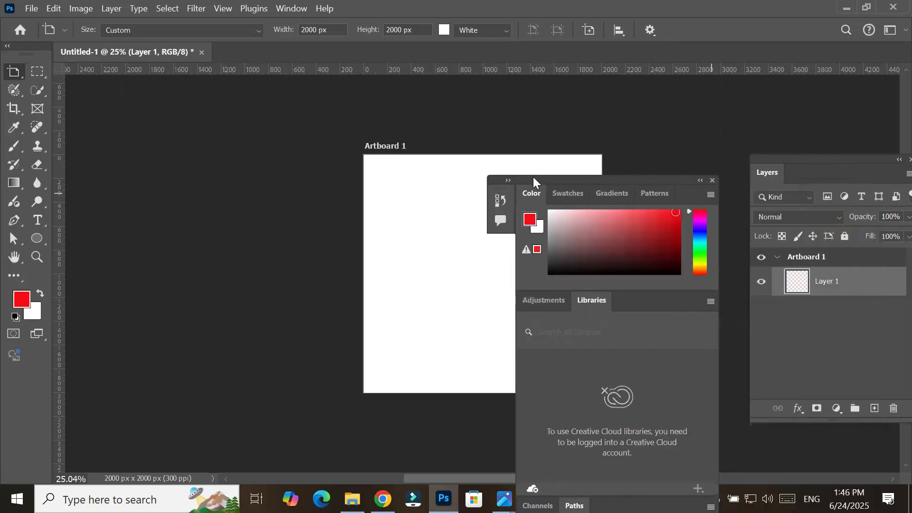
pyautogui.click(700, 183)
pyautogui.moveTo(548, 178); pyautogui.dragTo(764, 373)
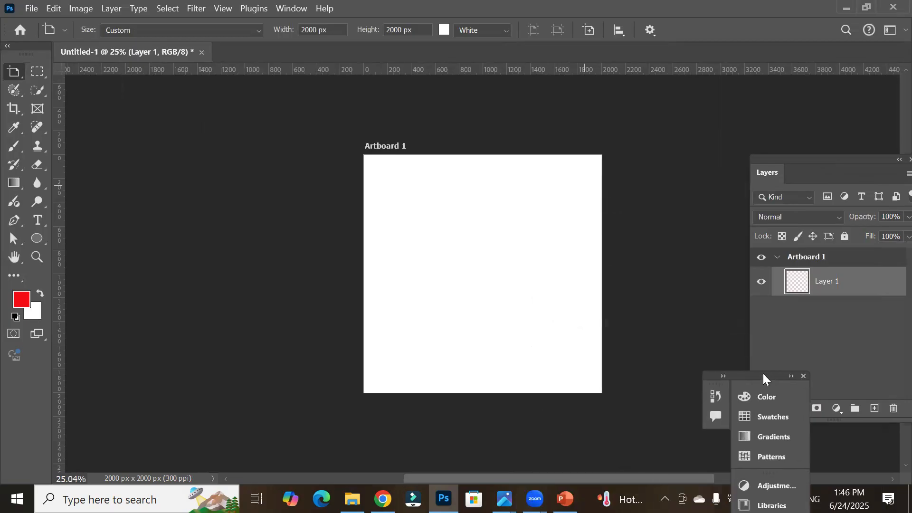
pyautogui.moveTo(819, 157); pyautogui.dragTo(773, 121)
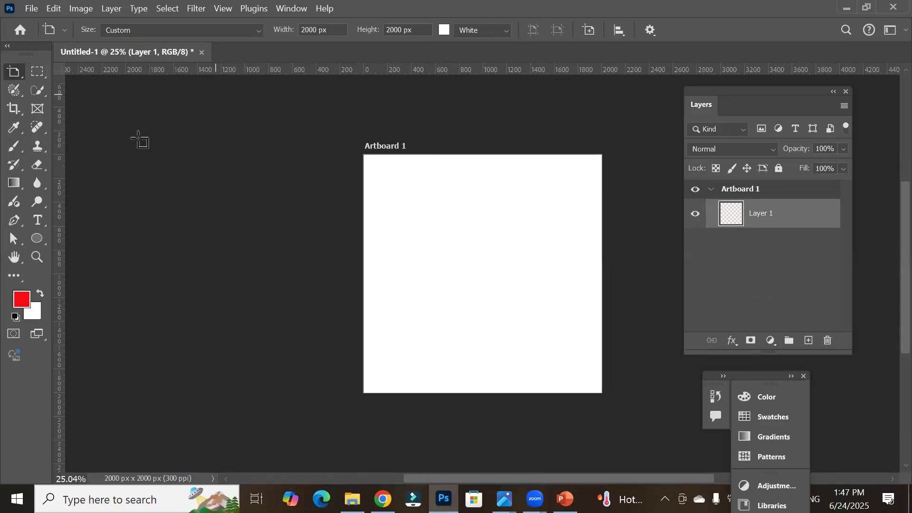
# Step: Draw a yellow circle about 1379 × 1373 px in the middle of Artboard 1 with the Ellipse Tool
pyautogui.click(37, 243)
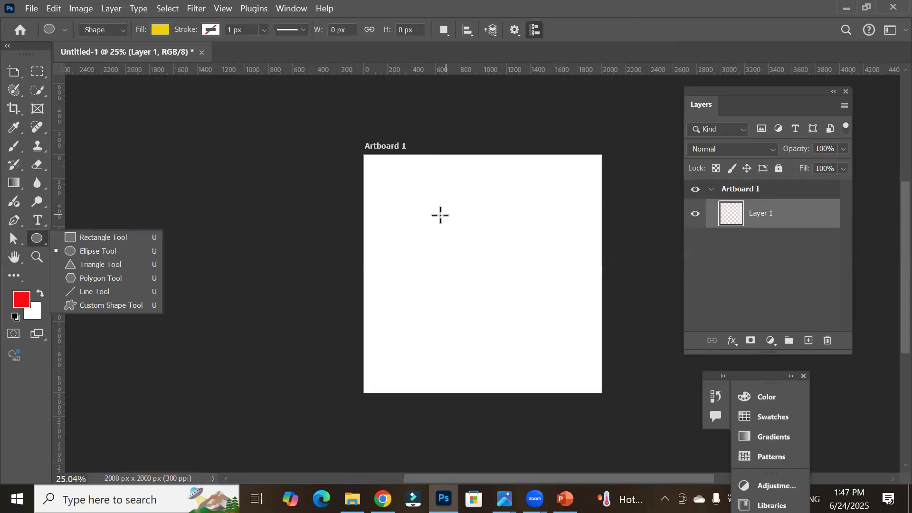
pyautogui.moveTo(394, 192); pyautogui.dragTo(559, 355)
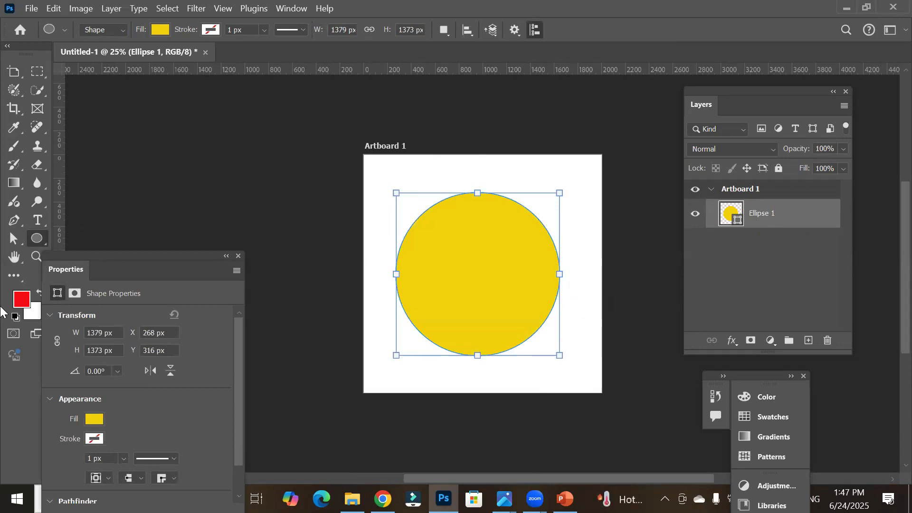
# Step: Draw a yellow bar about 1809 × 152 px across the top of the artboard with the Rectangle Tool
pyautogui.rightClick(39, 245)
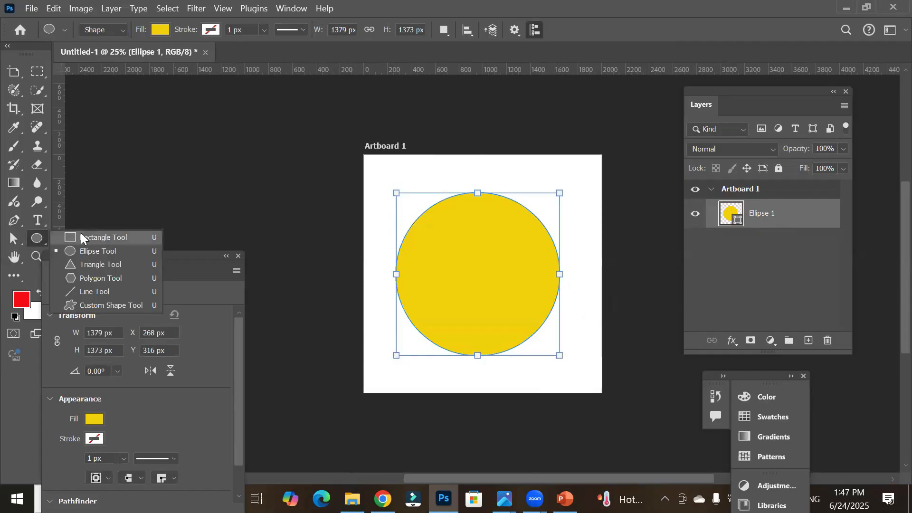
pyautogui.click(99, 236)
pyautogui.moveTo(375, 161); pyautogui.dragTo(590, 179)
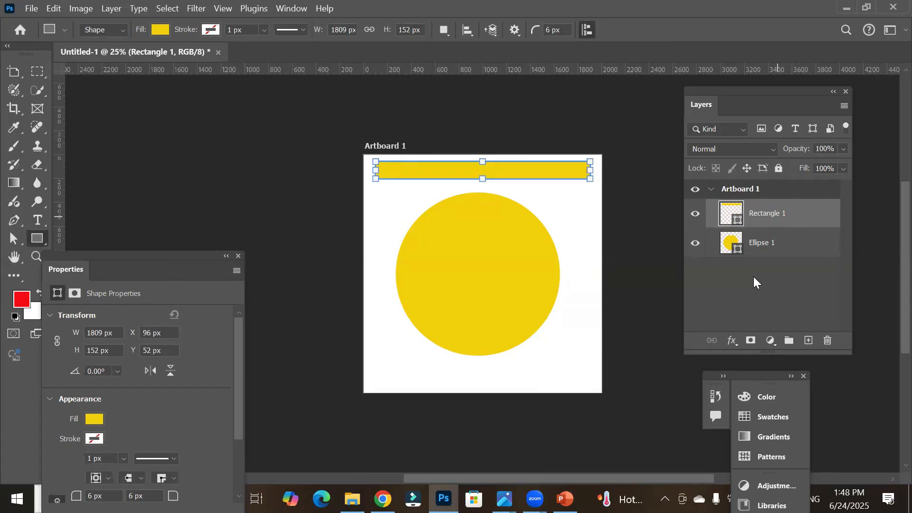
# Step: Collapse and expand the Artboard 1 group in the layers list
pyautogui.click(713, 190)
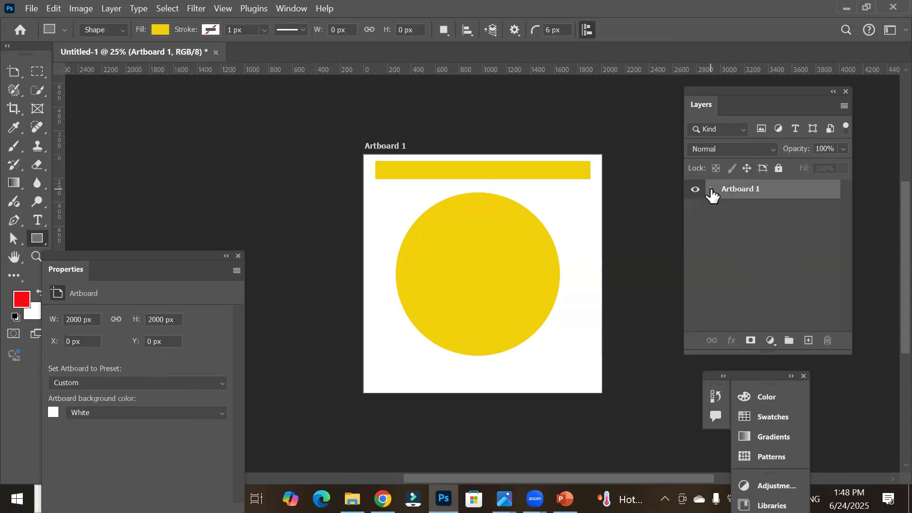
pyautogui.click(713, 190)
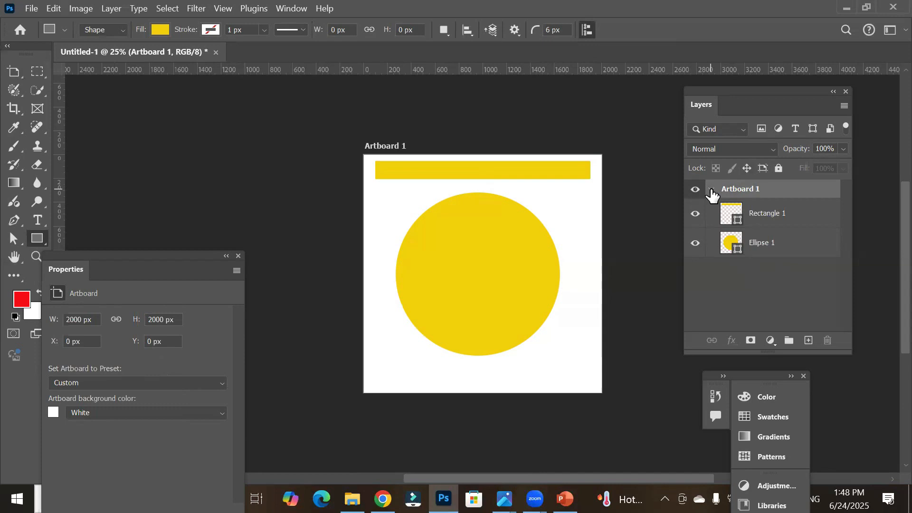
pyautogui.click(712, 190)
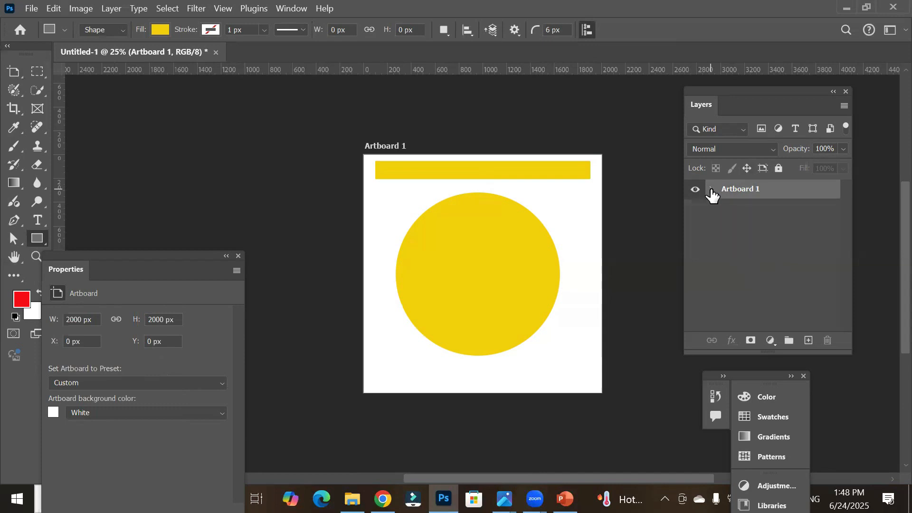
# Step: Toggle Artboard 1's visibility off and on repeatedly, then expand the group again
pyautogui.click(696, 191)
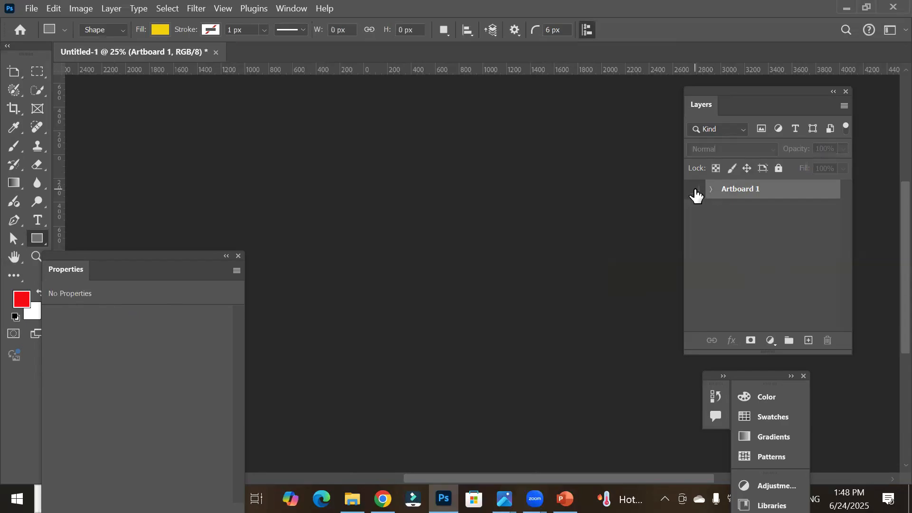
pyautogui.click(696, 190)
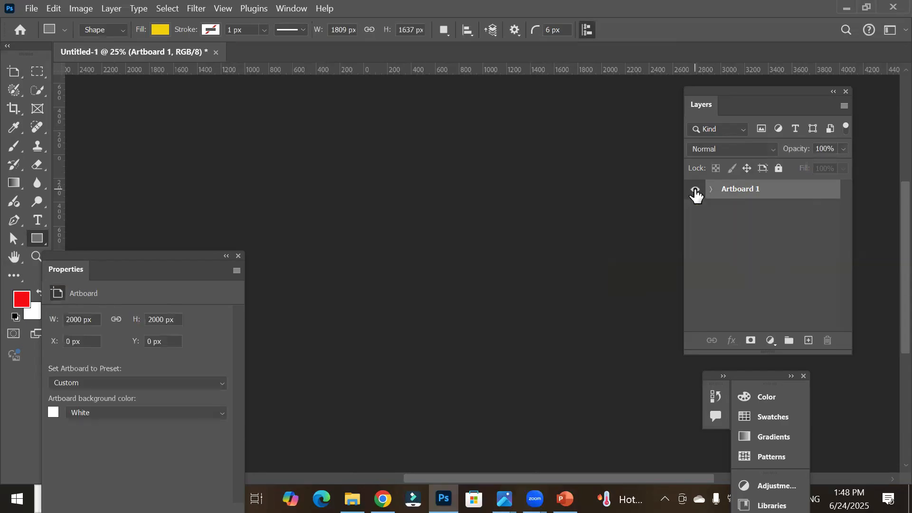
pyautogui.click(696, 190)
pyautogui.click(696, 190)
pyautogui.click(696, 191)
pyautogui.click(696, 191)
pyautogui.click(697, 191)
pyautogui.click(696, 191)
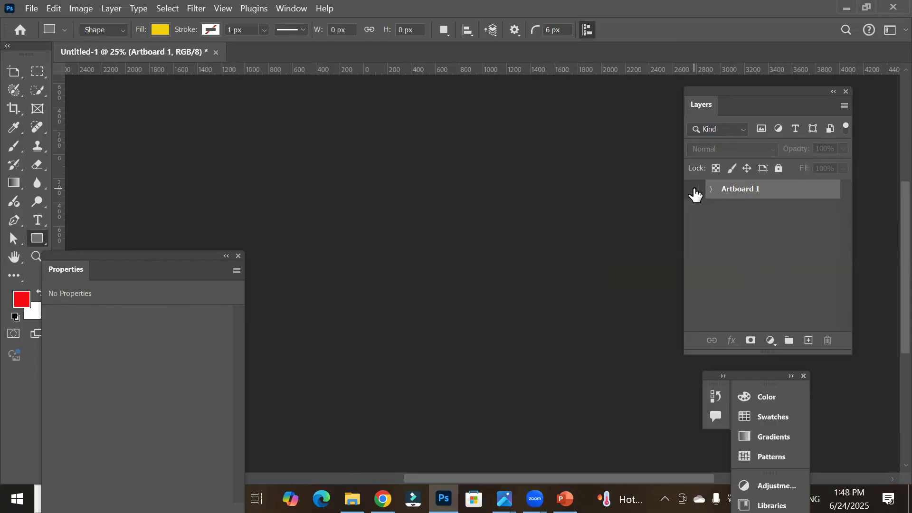
pyautogui.click(696, 191)
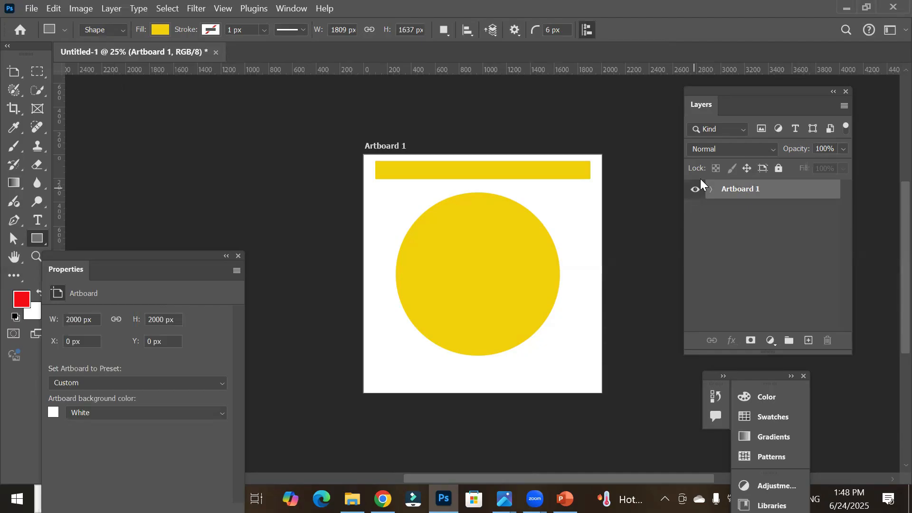
pyautogui.click(696, 191)
pyautogui.click(695, 190)
pyautogui.click(695, 191)
pyautogui.click(711, 190)
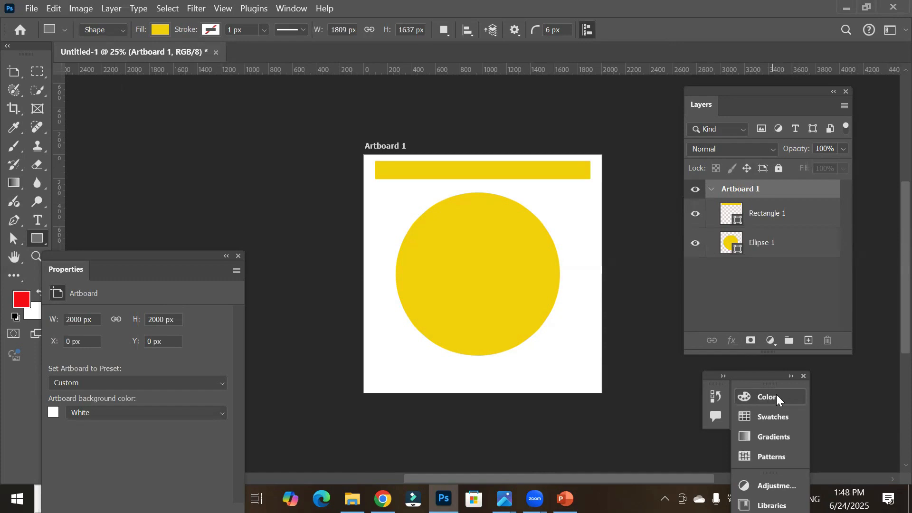
# Step: Move the Layers and Properties panels closer to the canvas
pyautogui.moveTo(769, 92); pyautogui.dragTo(821, 99)
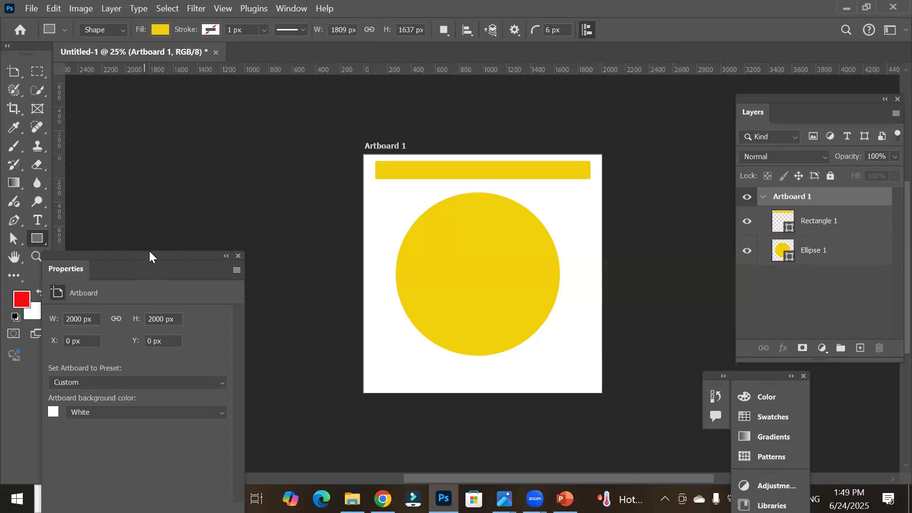
pyautogui.moveTo(116, 257); pyautogui.dragTo(178, 134)
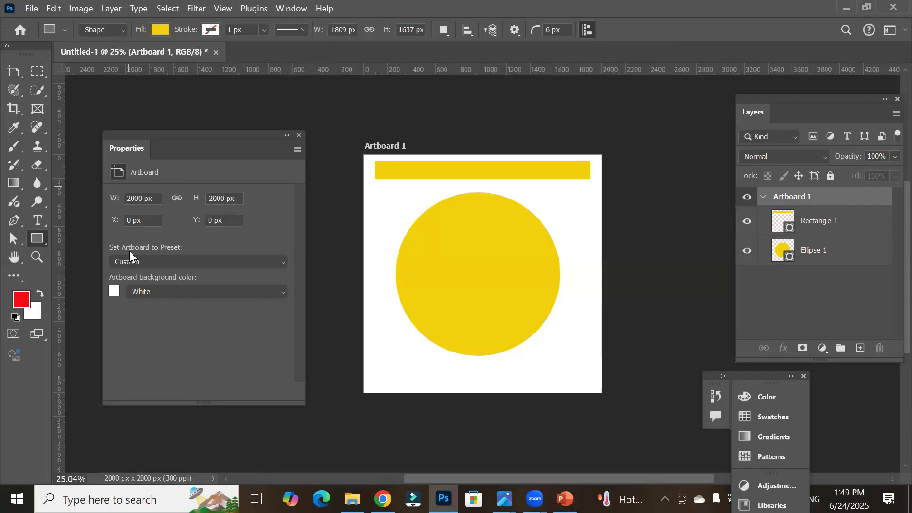
# Step: Set the artboard preset to iPhone X
pyautogui.click(201, 261)
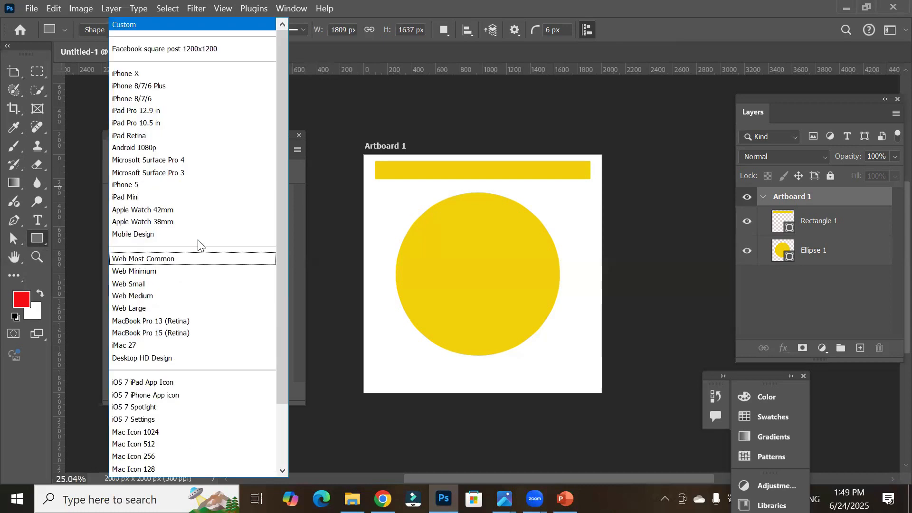
pyautogui.click(191, 73)
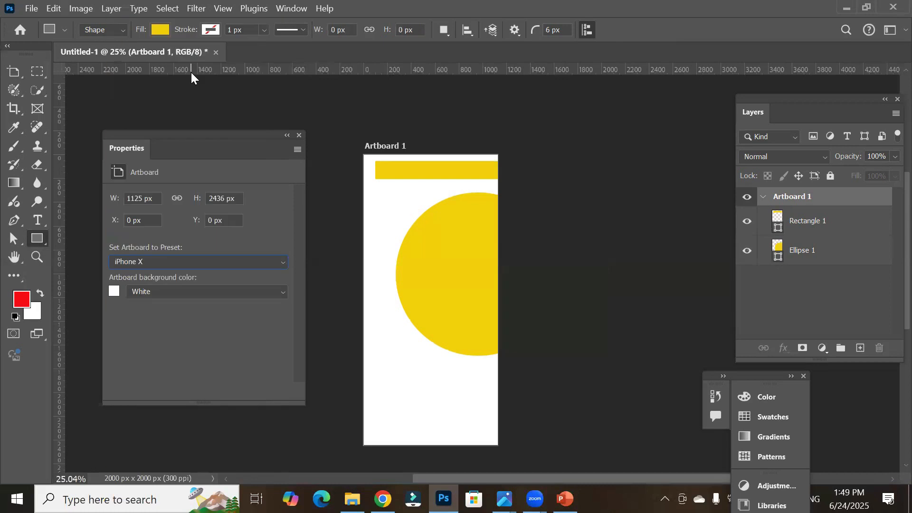
# Step: Set the artboard preset to Web Medium
pyautogui.click(187, 264)
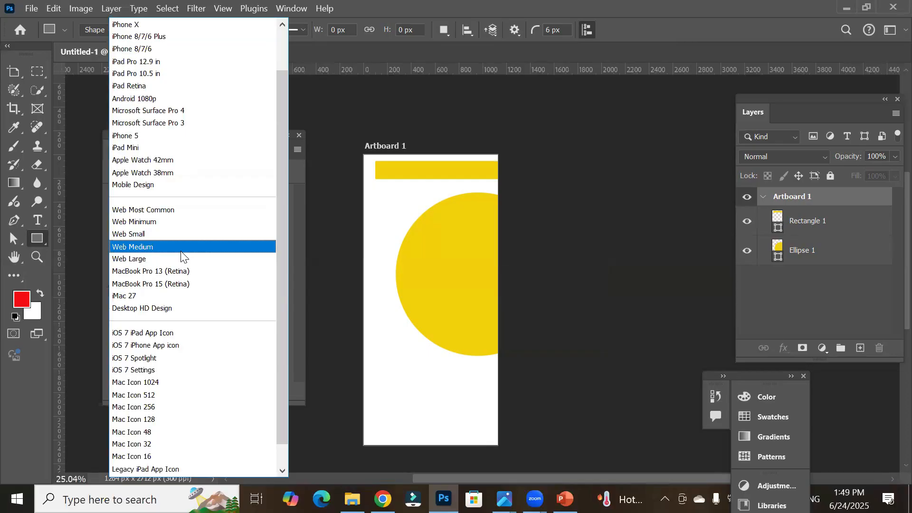
pyautogui.click(183, 256)
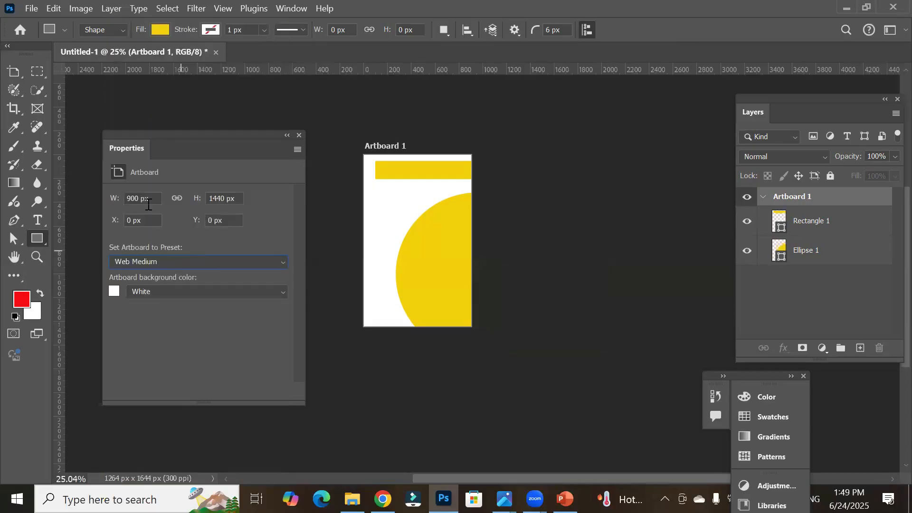
pyautogui.click(199, 265)
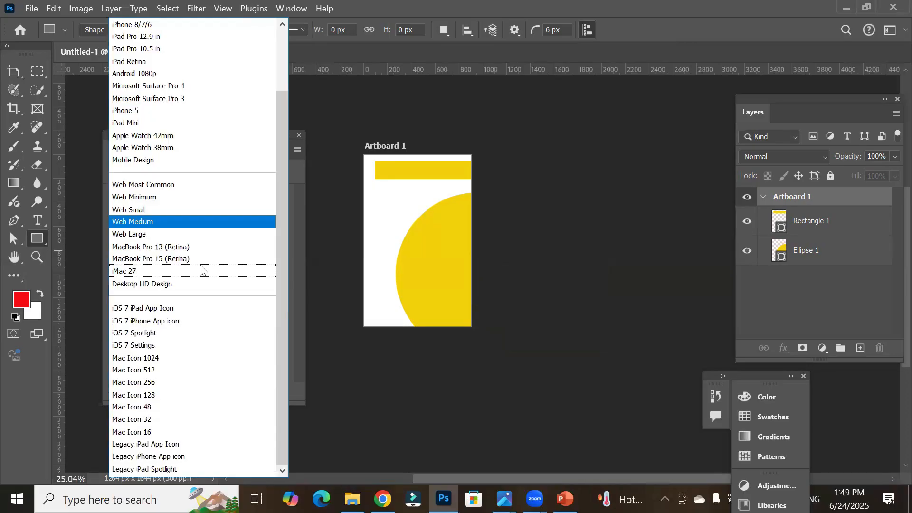
pyautogui.scroll(2, 200, 269)
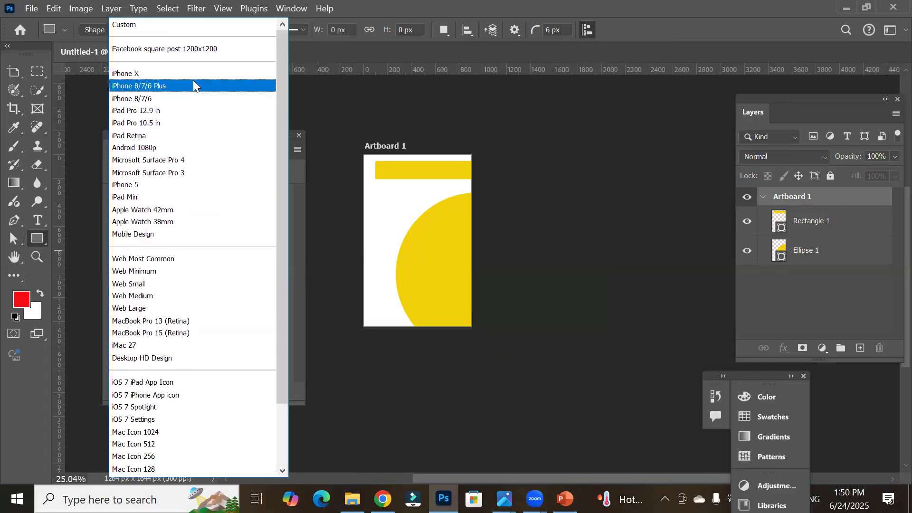
pyautogui.press('Up')
pyautogui.click(466, 79)
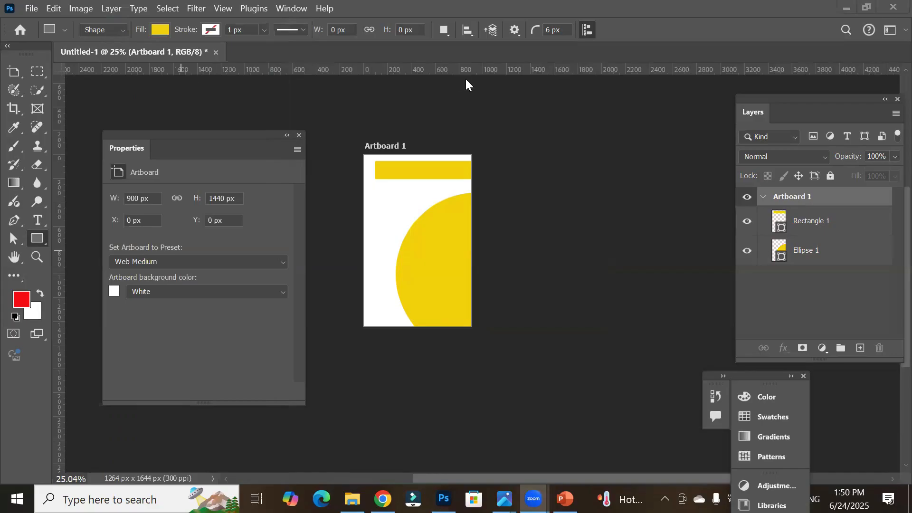
# Step: Set the artboard preset to Web Small
pyautogui.click(201, 263)
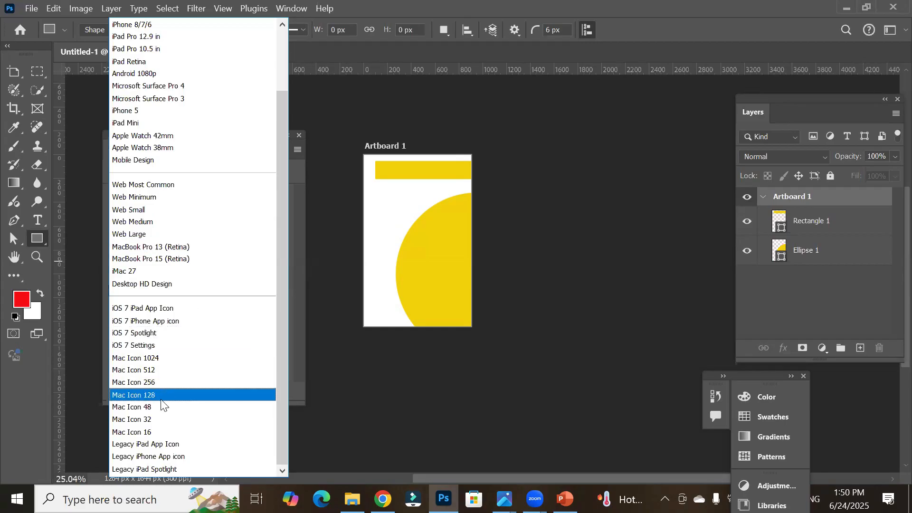
pyautogui.click(189, 209)
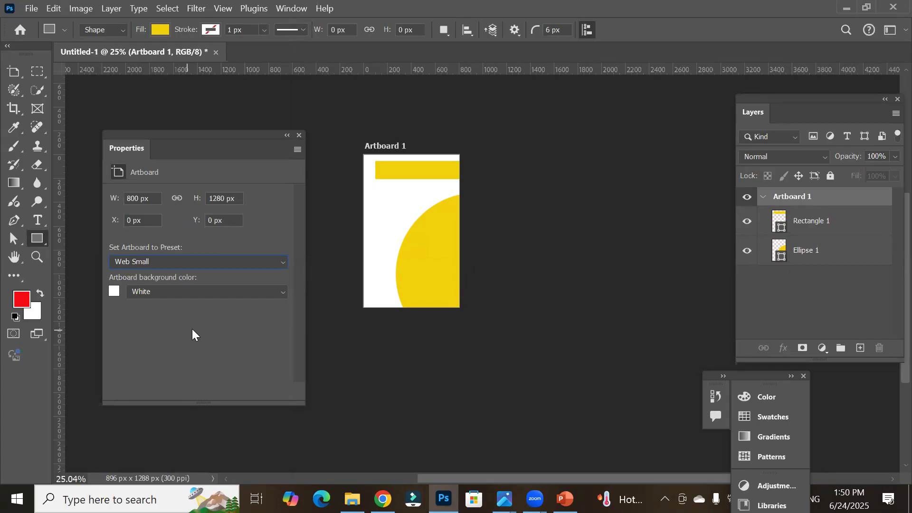
# Step: Select Artboard 1 with the Artboard Tool and resize it freehand to about 1844 × 2177 px
pyautogui.click(18, 75)
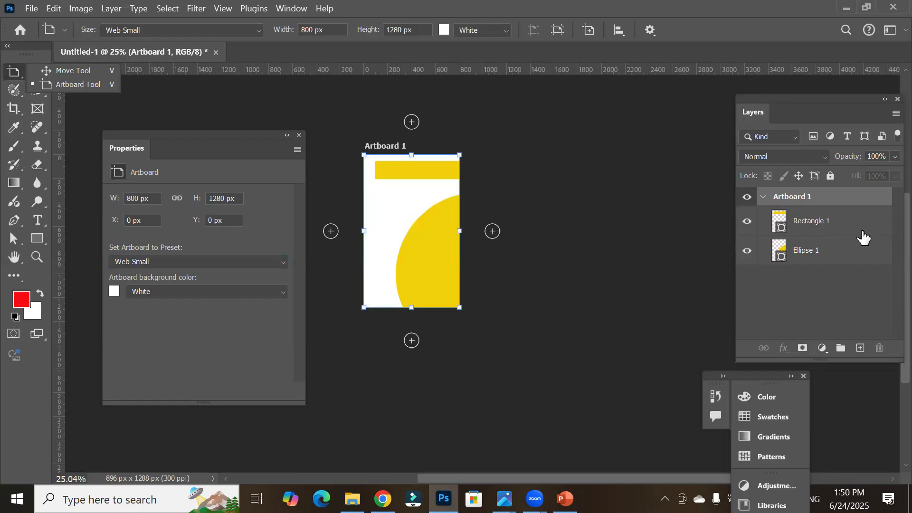
pyautogui.click(803, 224)
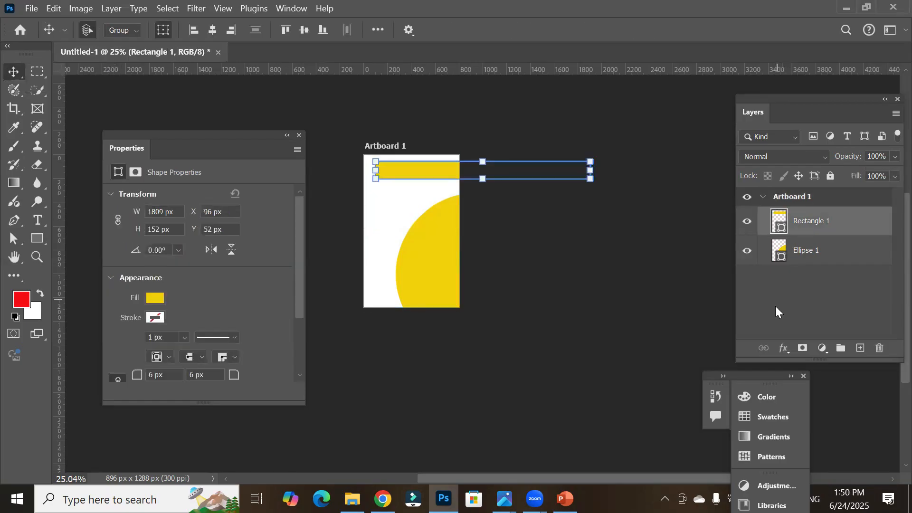
pyautogui.click(798, 203)
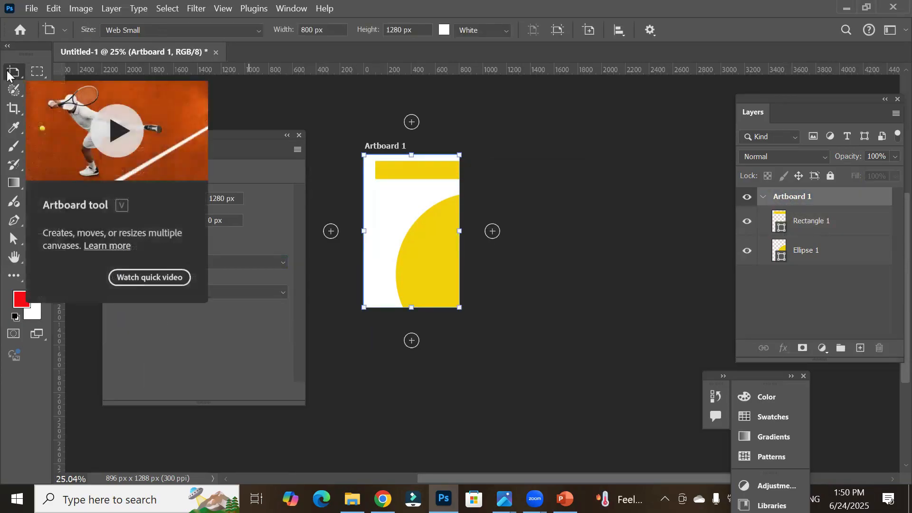
pyautogui.moveTo(459, 230); pyautogui.dragTo(584, 230)
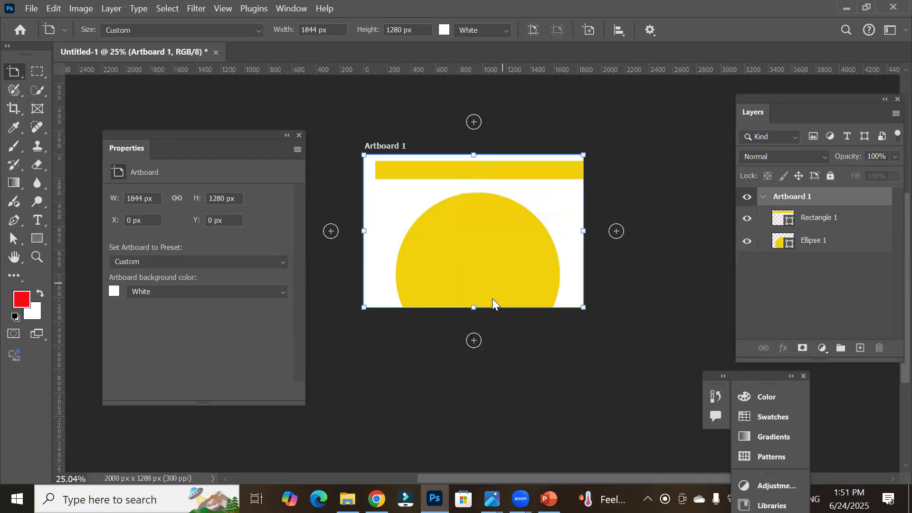
pyautogui.moveTo(474, 308); pyautogui.dragTo(473, 414)
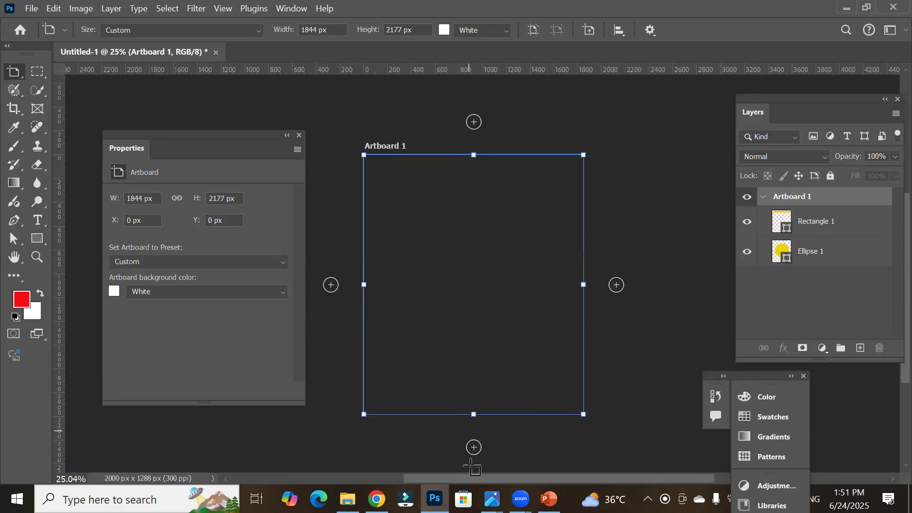
# Step: Widen Artboard 1 freehand to about 2116 px by extending its right edge
pyautogui.moveTo(471, 465); pyautogui.dragTo(473, 466)
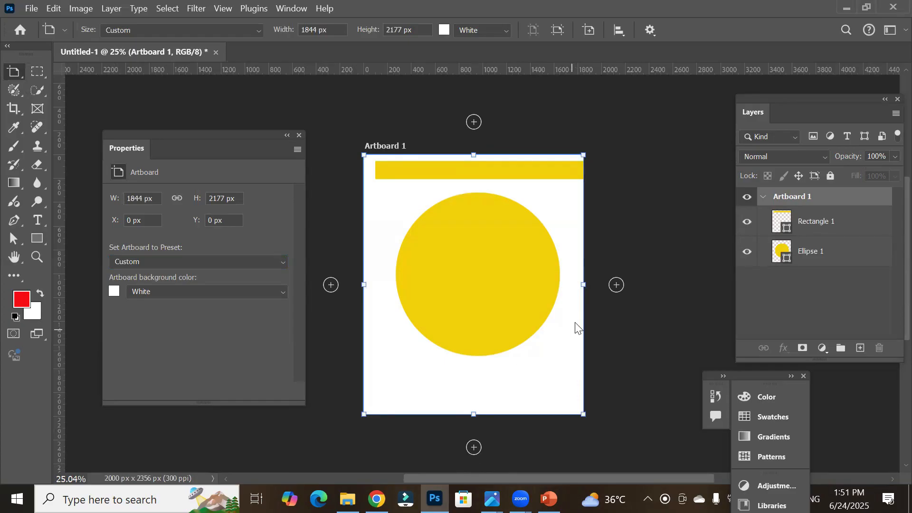
pyautogui.moveTo(583, 285); pyautogui.dragTo(614, 288)
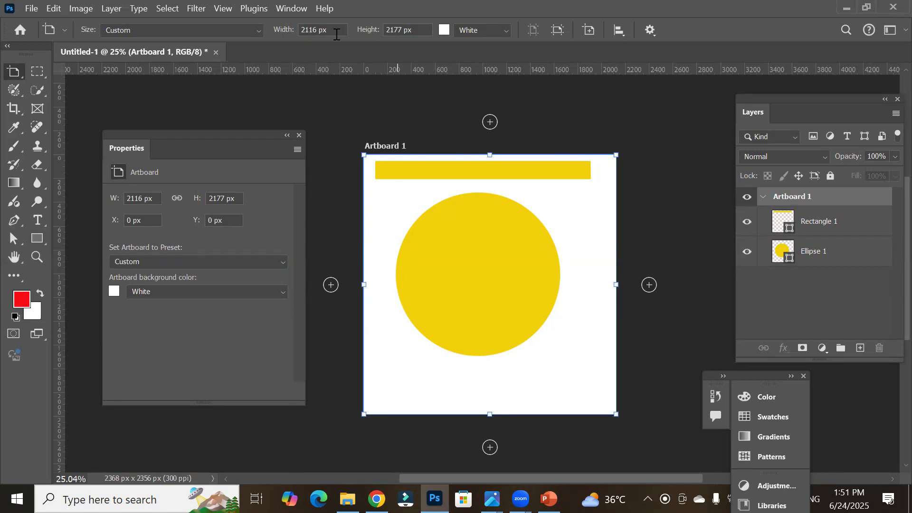
pyautogui.click(305, 30)
pyautogui.click(388, 30)
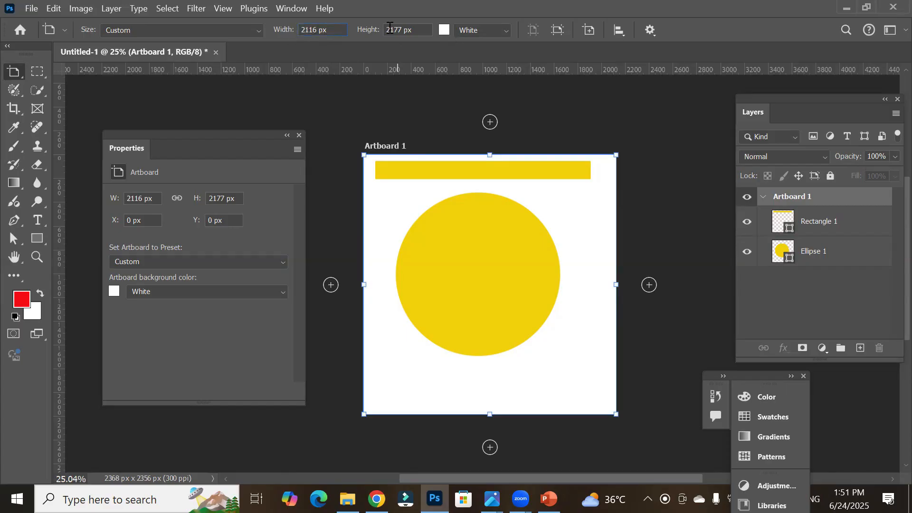
# Step: Set Artboard 1's background colour to a custom red picked in the colour picker
pyautogui.click(507, 30)
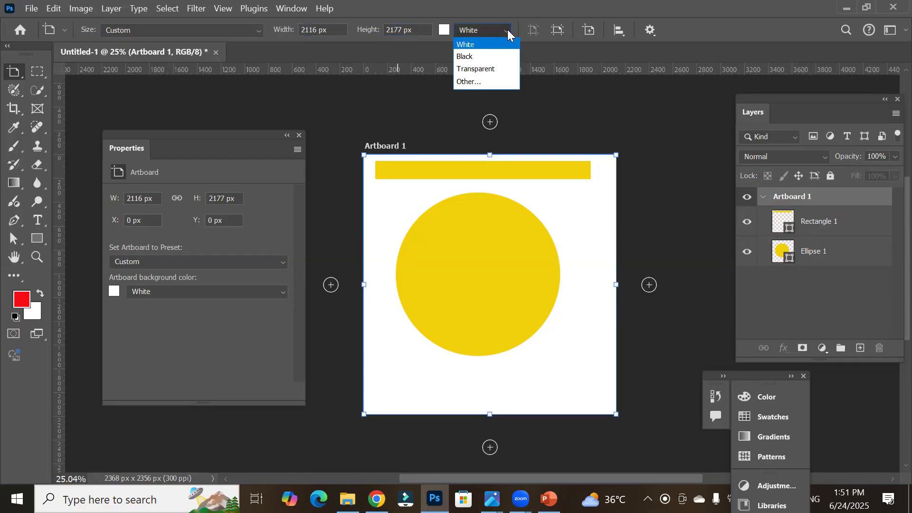
pyautogui.click(498, 54)
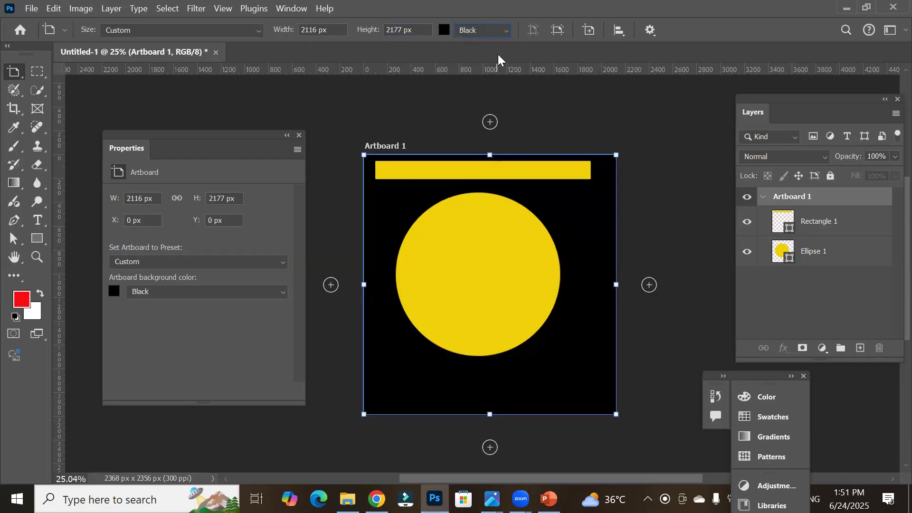
pyautogui.click(504, 31)
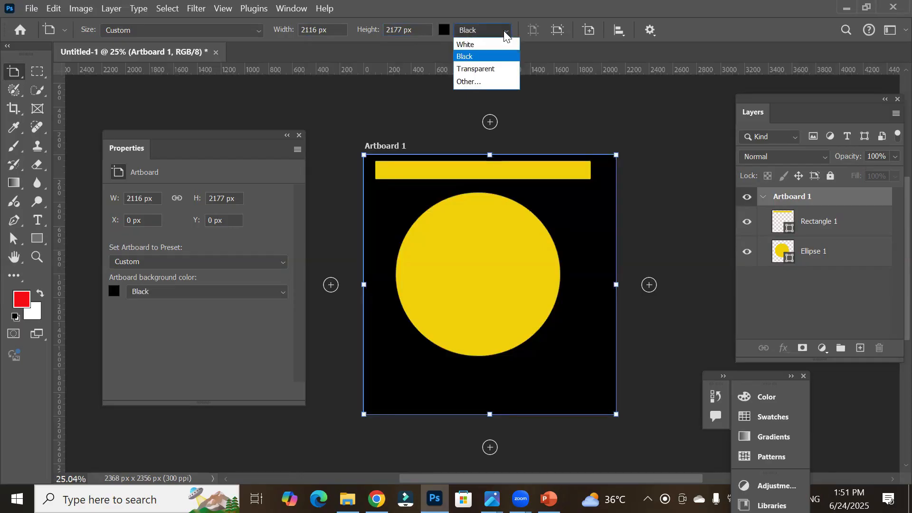
pyautogui.click(497, 82)
pyautogui.click(353, 175)
pyautogui.click(480, 123)
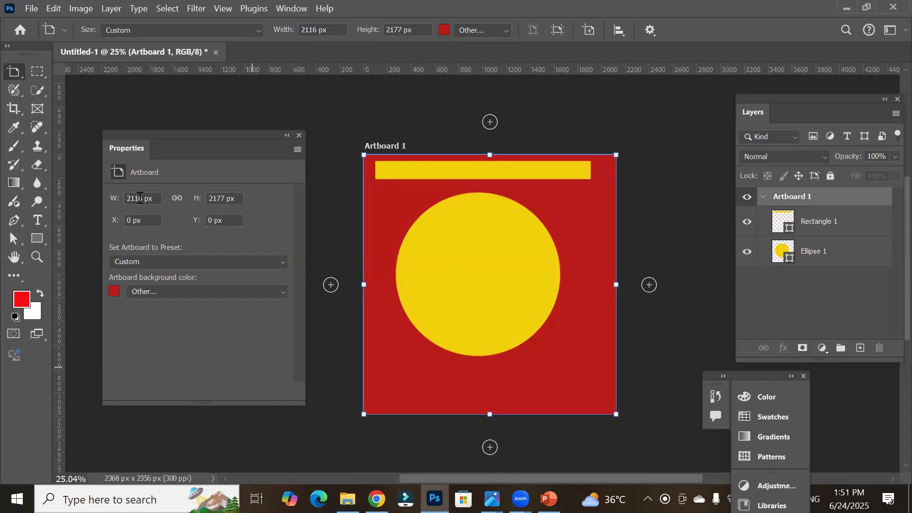
# Step: Resize Artboard 1 freehand to about 2080 × 1933 px by adjusting its right and bottom edges
pyautogui.click(256, 31)
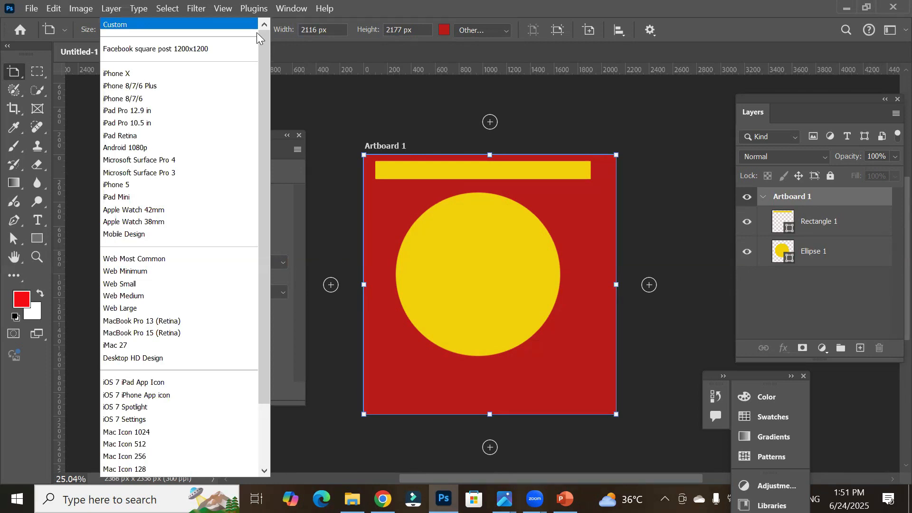
pyautogui.click(115, 24)
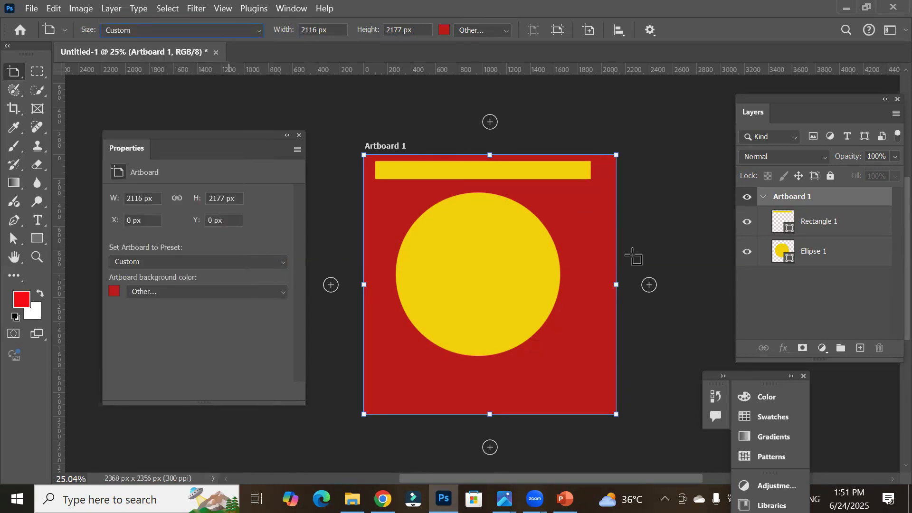
pyautogui.moveTo(616, 285); pyautogui.dragTo(696, 286)
pyautogui.moveTo(531, 414); pyautogui.dragTo(530, 439)
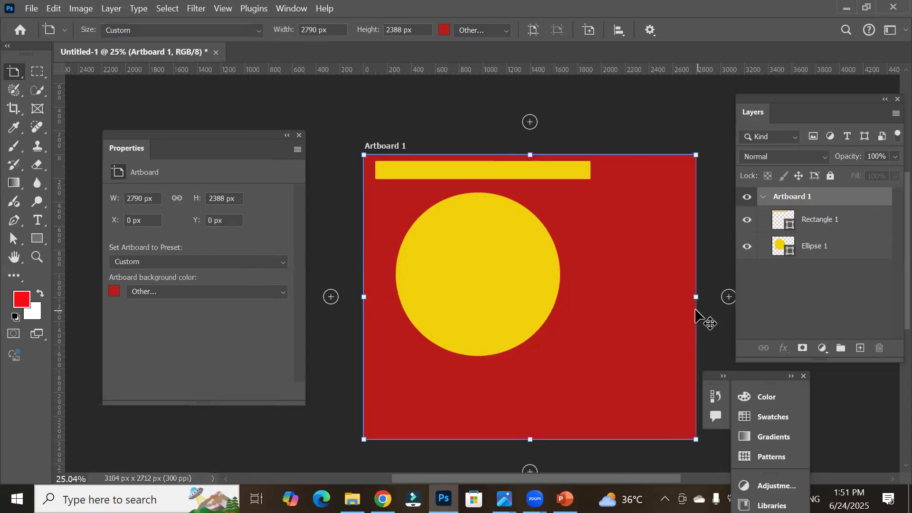
pyautogui.moveTo(696, 298); pyautogui.dragTo(679, 299)
pyautogui.moveTo(631, 307); pyautogui.dragTo(612, 309)
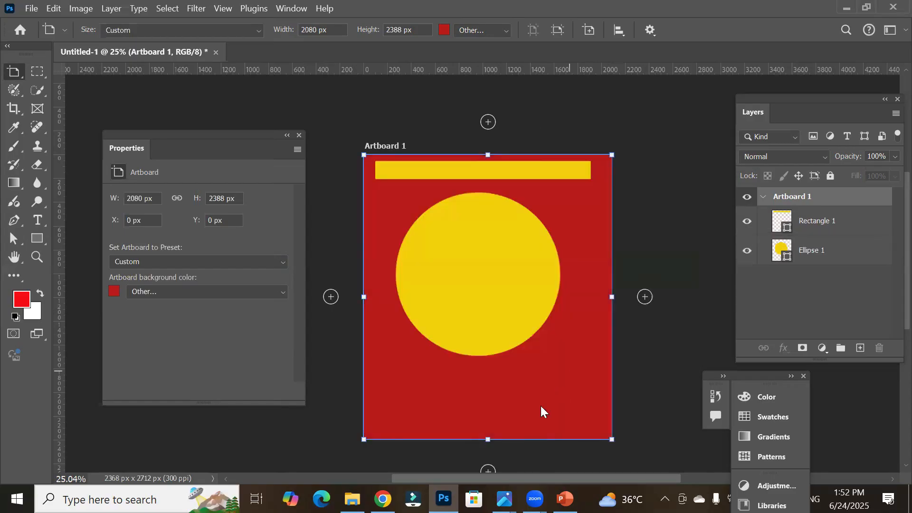
pyautogui.moveTo(485, 438); pyautogui.dragTo(486, 385)
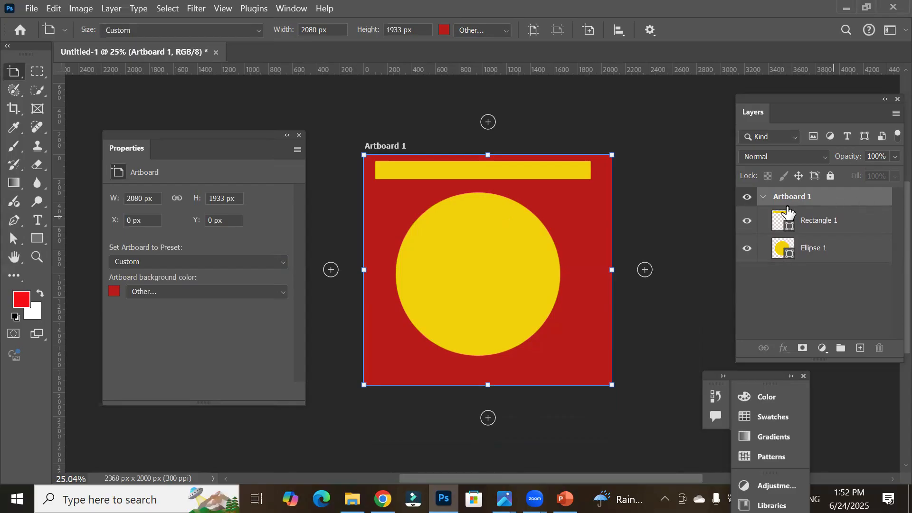
# Step: Inspect the shape properties of the Rectangle 1 and Ellipse 1 layers
pyautogui.click(814, 222)
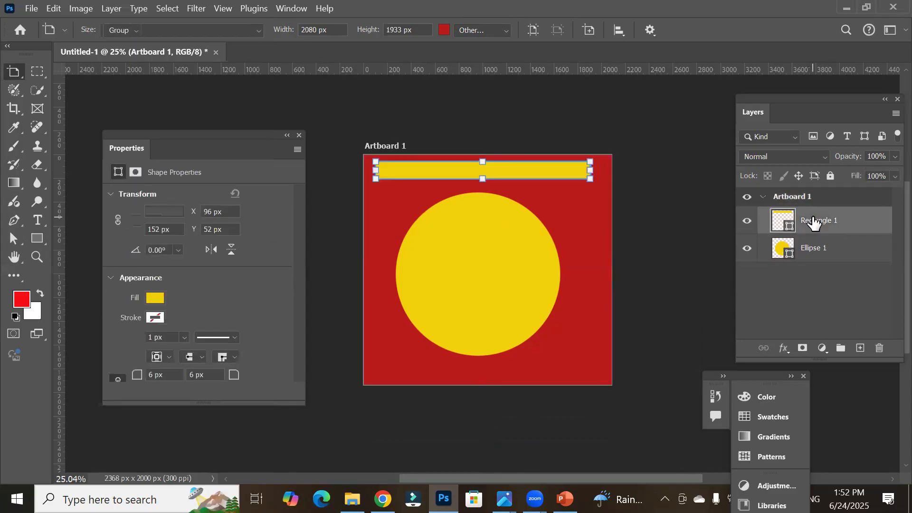
pyautogui.click(808, 257)
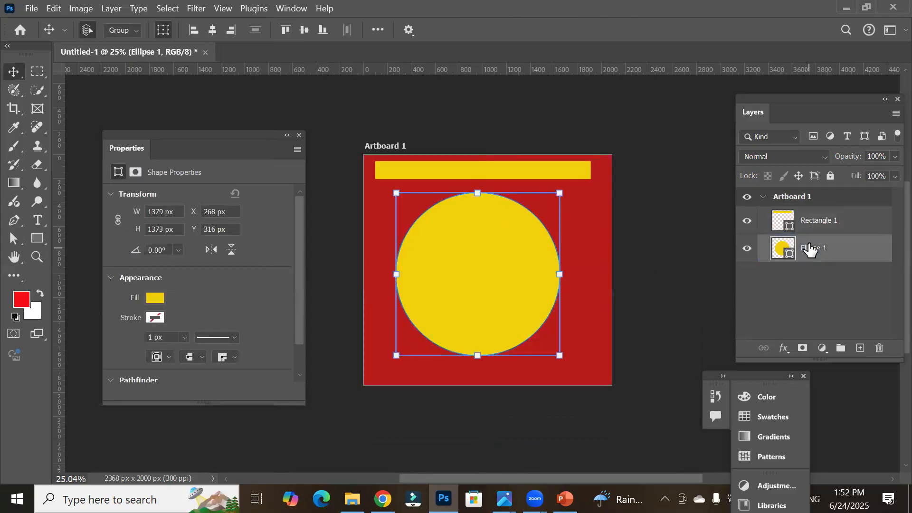
pyautogui.click(814, 232)
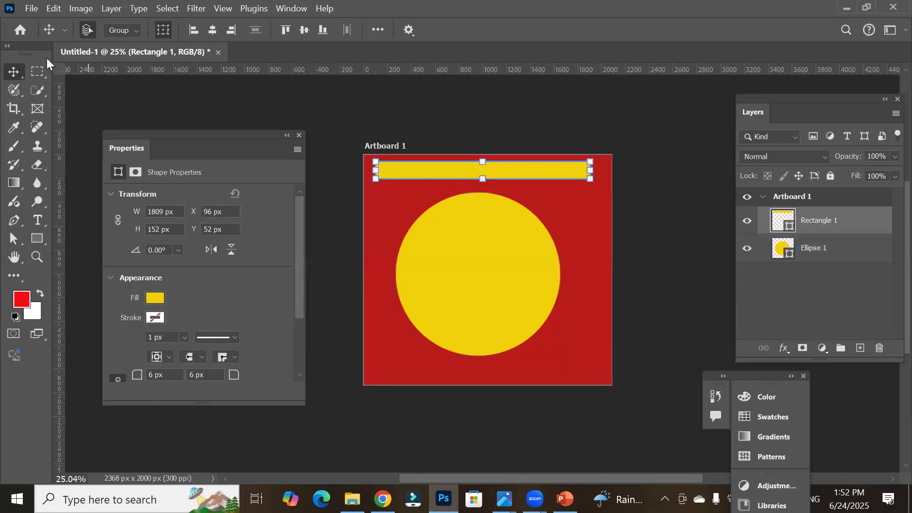
# Step: With the Artboard Tool and Artboard 1 selected, add four more artboards to its right
pyautogui.rightClick(15, 69)
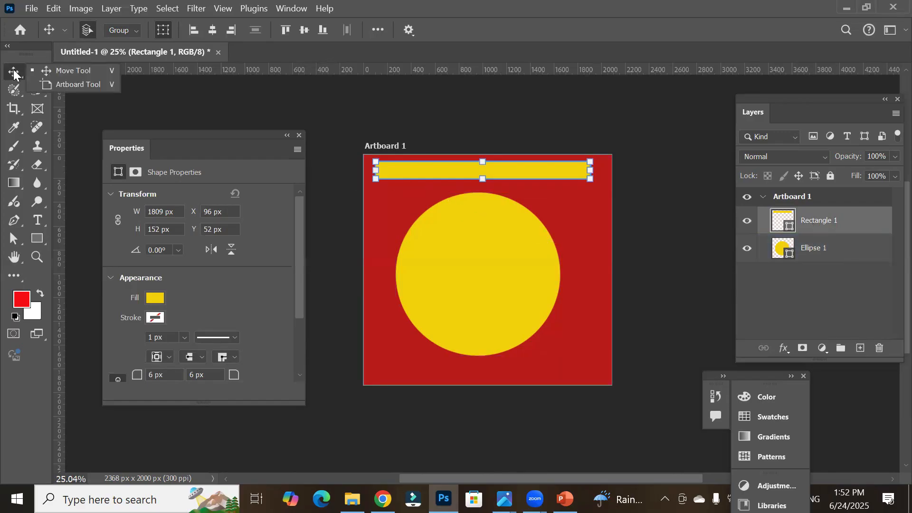
pyautogui.click(76, 84)
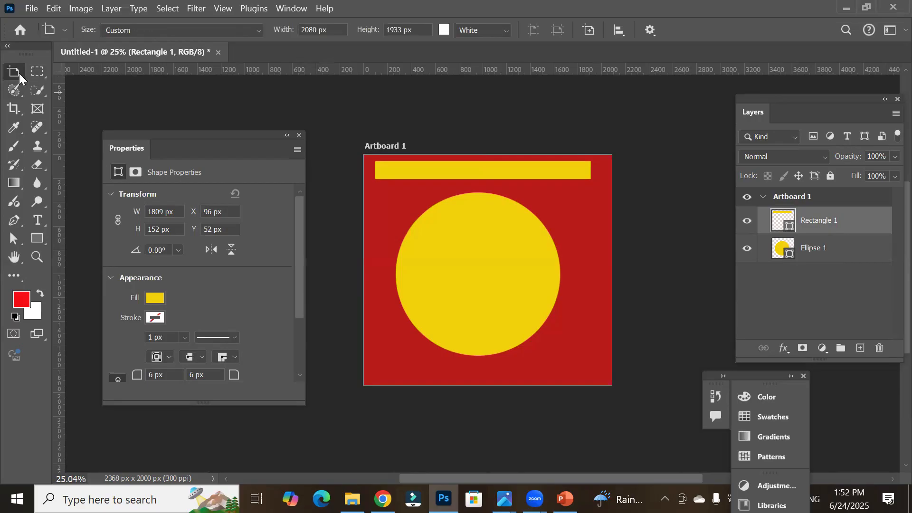
pyautogui.click(797, 203)
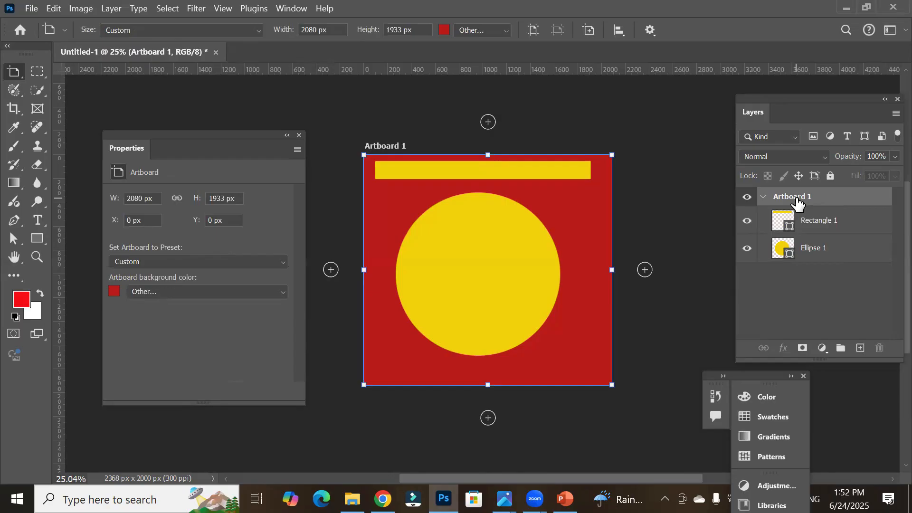
pyautogui.scroll(-3, 629, 297)
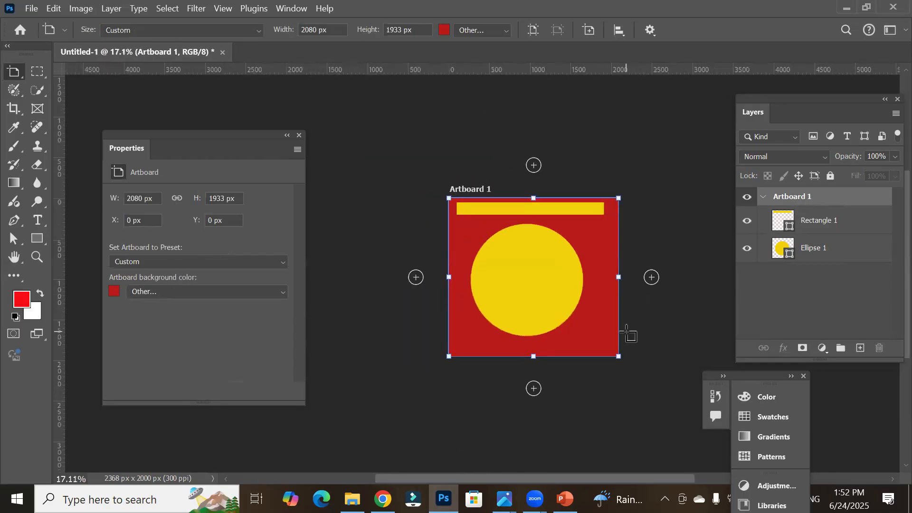
pyautogui.moveTo(625, 331); pyautogui.dragTo(474, 230)
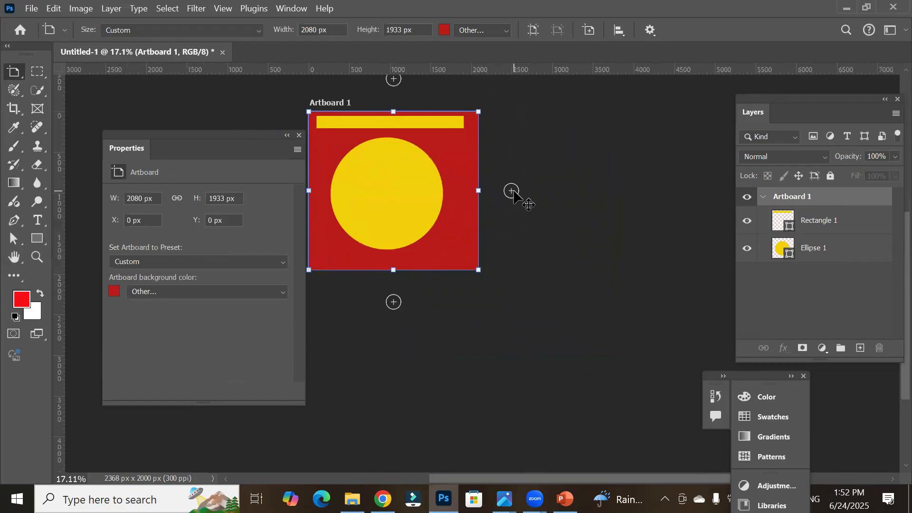
pyautogui.click(512, 192)
pyautogui.click(513, 191)
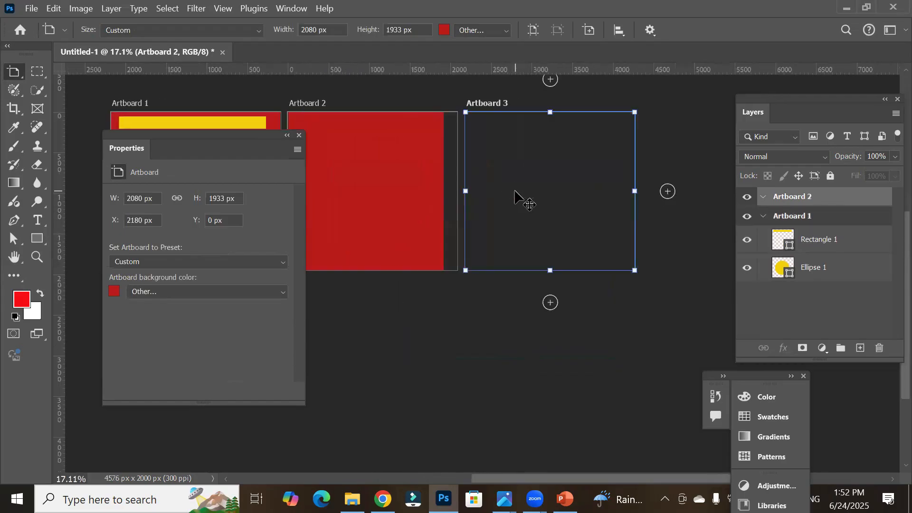
pyautogui.click(514, 192)
pyautogui.click(513, 192)
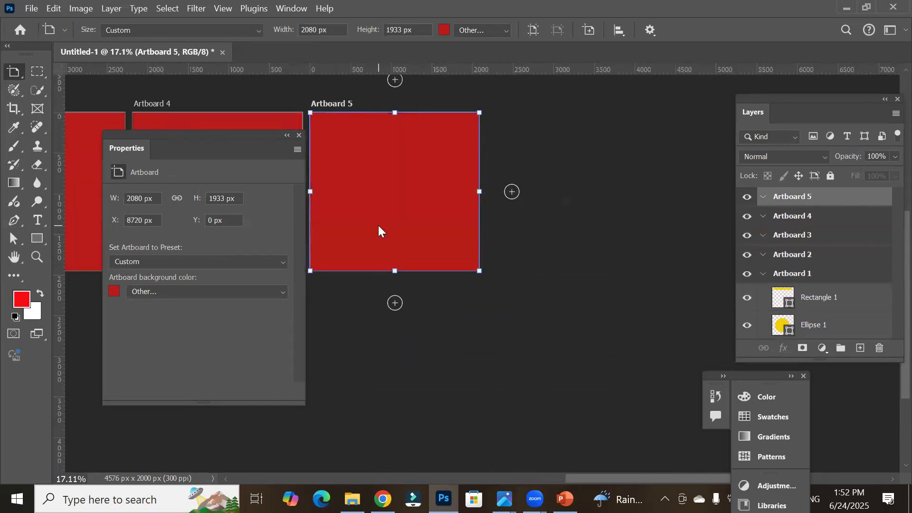
# Step: Extend Artboard 2 upward to about 3163 px tall
pyautogui.scroll(-5, 378, 225)
pyautogui.moveTo(369, 217); pyautogui.dragTo(643, 206)
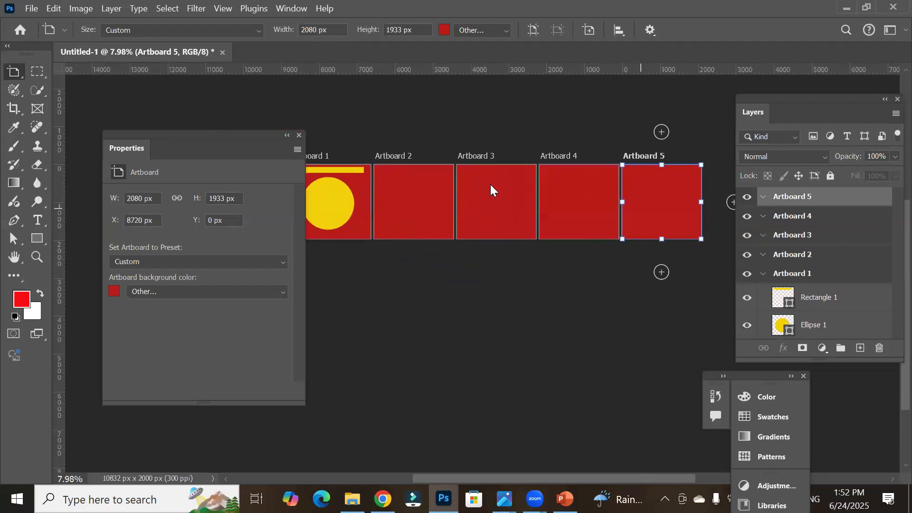
pyautogui.moveTo(157, 132); pyautogui.dragTo(100, 161)
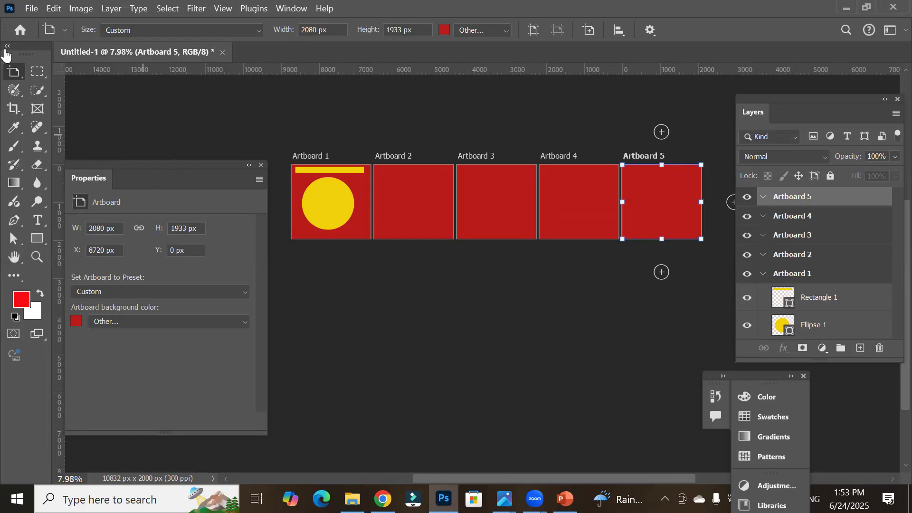
pyautogui.press('v')
pyautogui.click(421, 190)
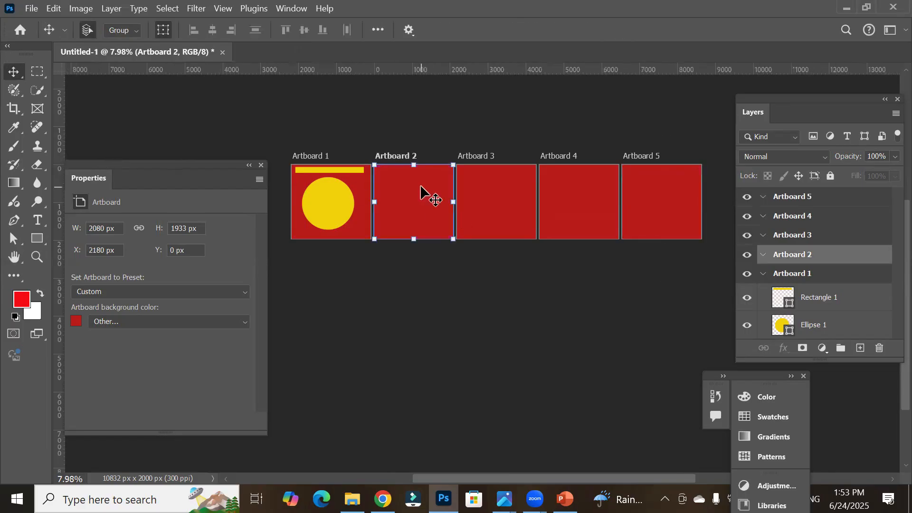
pyautogui.moveTo(413, 166); pyautogui.dragTo(414, 118)
pyautogui.hotkey('shift', 'v')
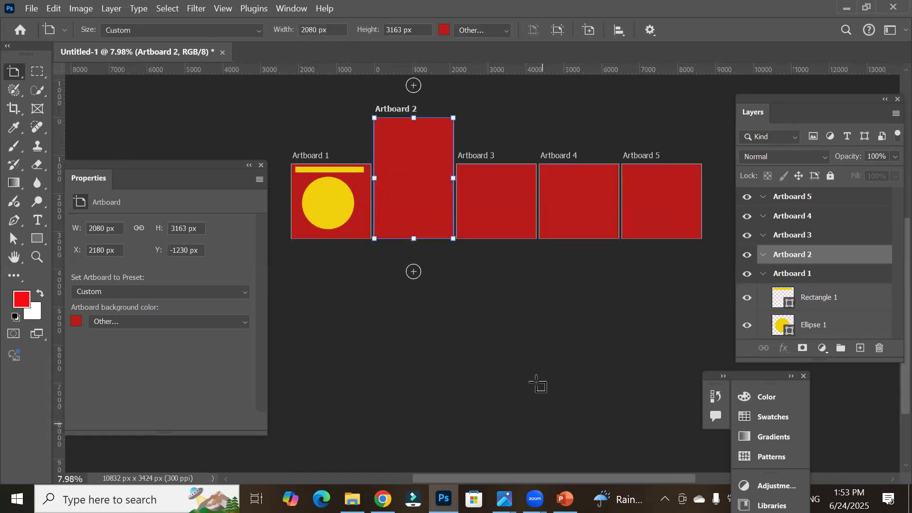
# Step: Extend Artboard 3 downward to about 4012 px tall
pyautogui.press('v')
pyautogui.click(510, 199)
pyautogui.moveTo(493, 239); pyautogui.dragTo(478, 315)
pyautogui.hotkey('shift', 'v')
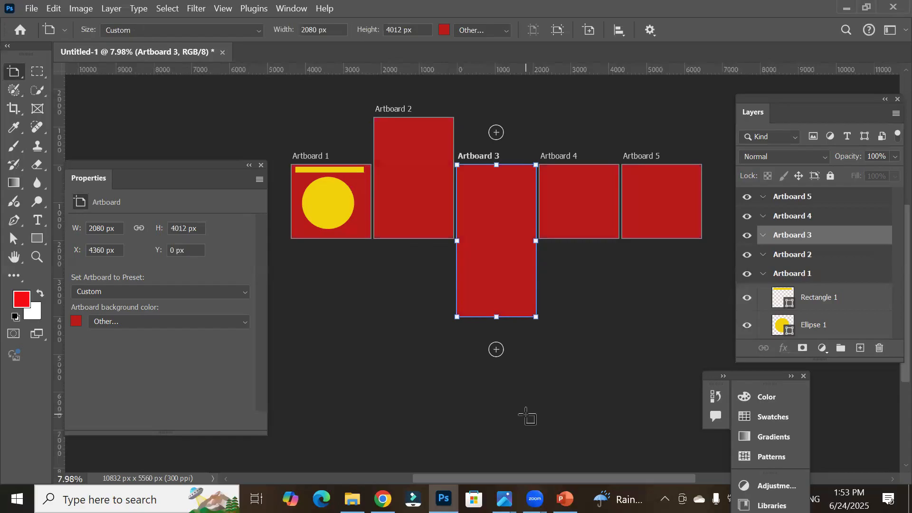
# Step: Shrink Artboard 4 from its corner to about 777 × 647 px
pyautogui.press('v')
pyautogui.click(589, 223)
pyautogui.moveTo(620, 238); pyautogui.dragTo(569, 189)
pyautogui.hotkey('shift', 'v')
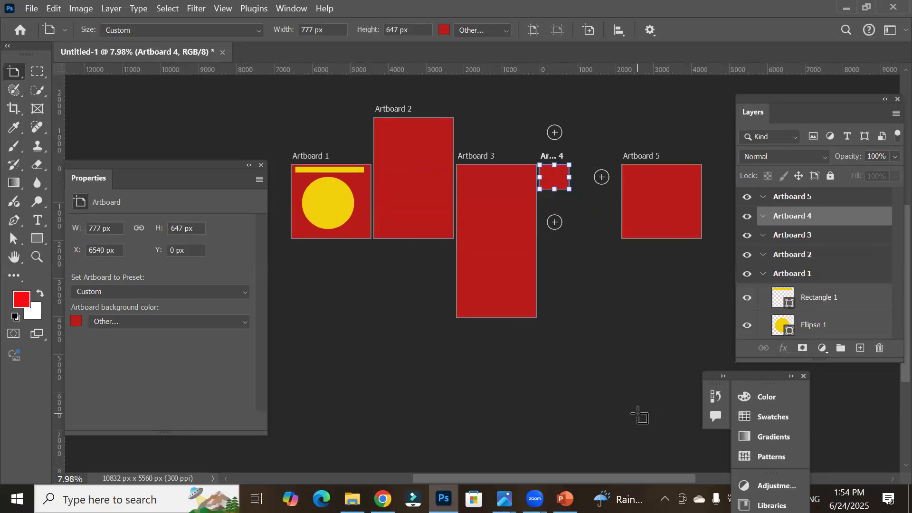
# Step: Widen Artboard 5 to about 2931 px by extending its right edge
pyautogui.hotkey('shift', 'v')
pyautogui.click(668, 221)
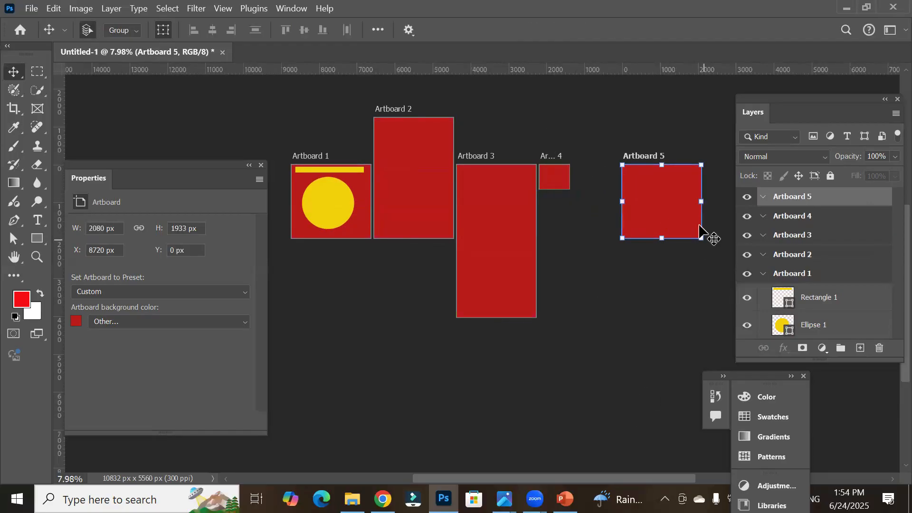
pyautogui.moveTo(702, 201); pyautogui.dragTo(733, 200)
pyautogui.hotkey('shift', 'v')
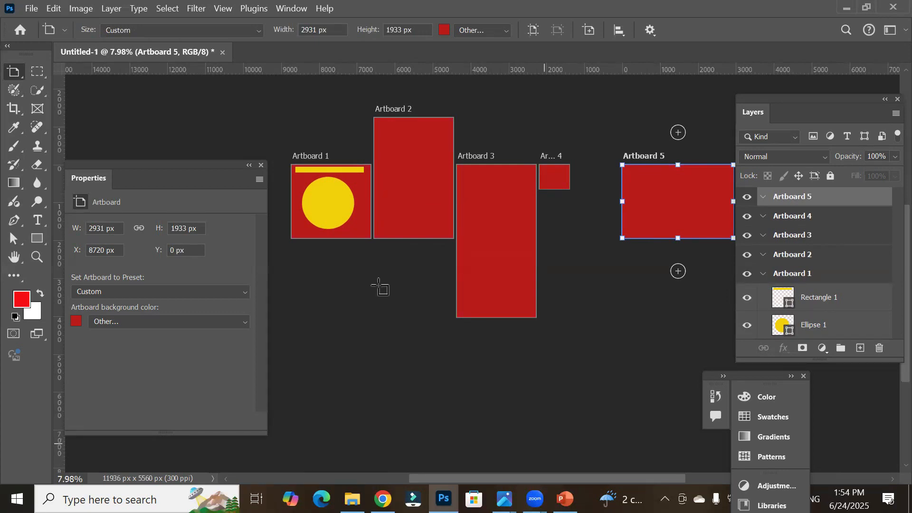
pyautogui.click(30, 14)
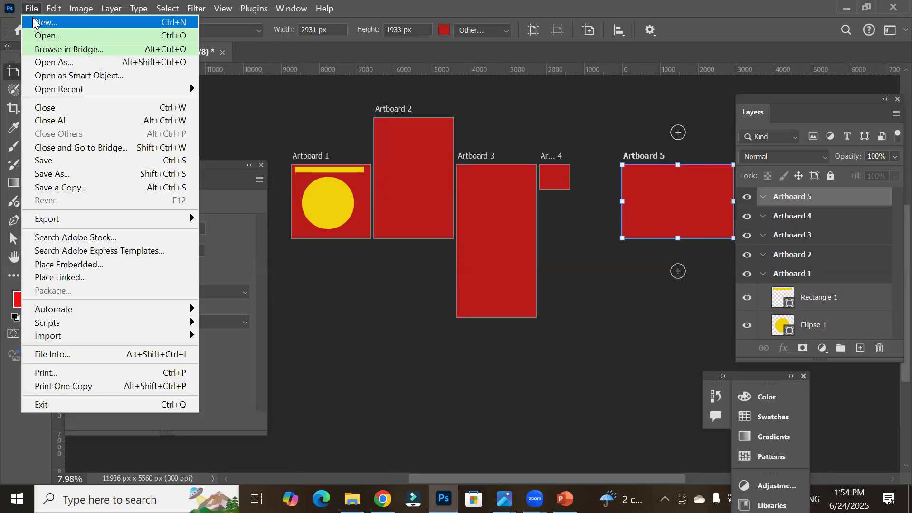
pyautogui.moveTo(175, 220)
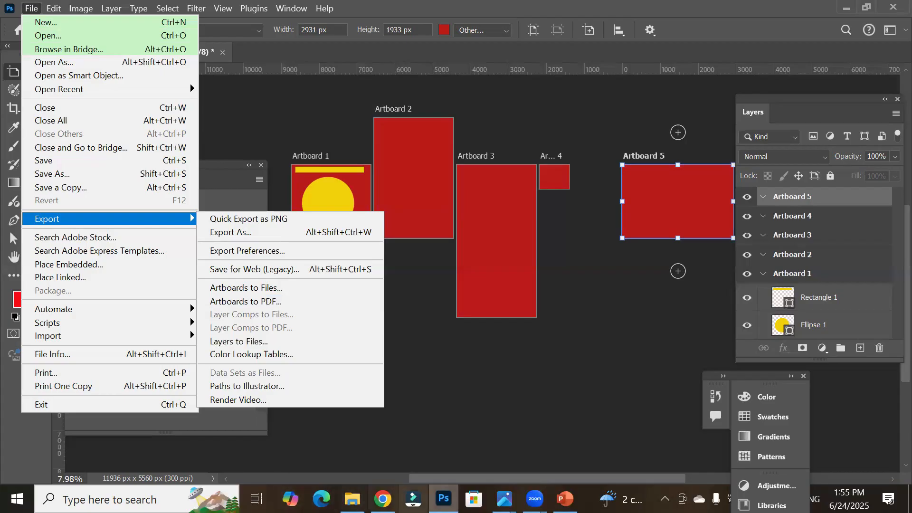
# Step: Switch to the ChatGPT page in Chrome and highlight the 'Multiple Layouts in One File' point and its description
pyautogui.click(383, 499)
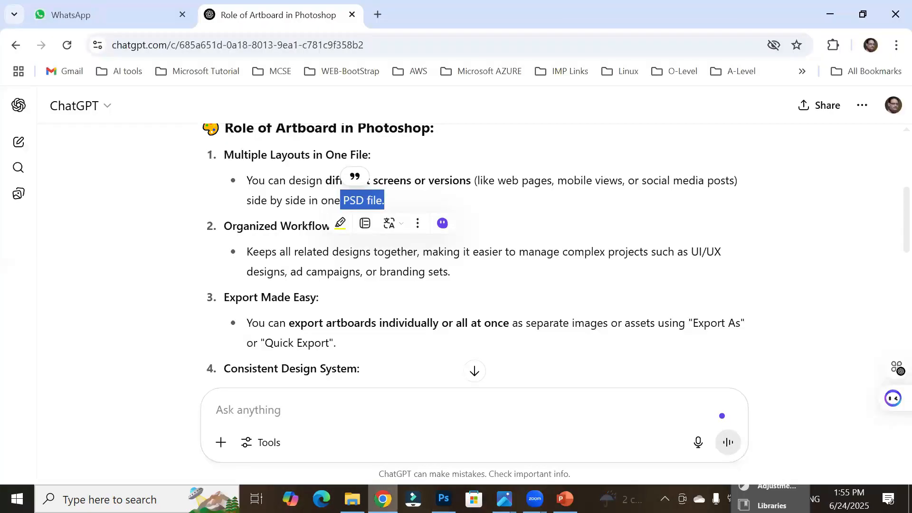
pyautogui.click(458, 200)
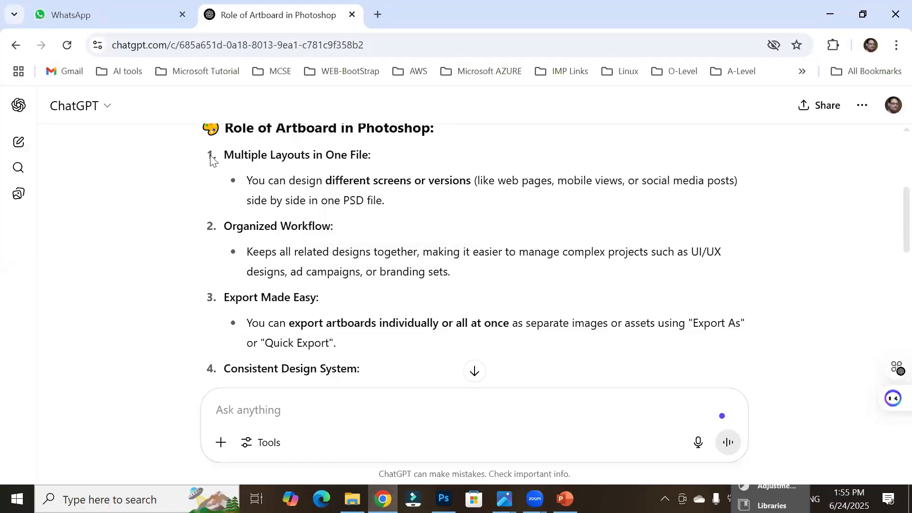
pyautogui.moveTo(225, 154); pyautogui.dragTo(381, 157)
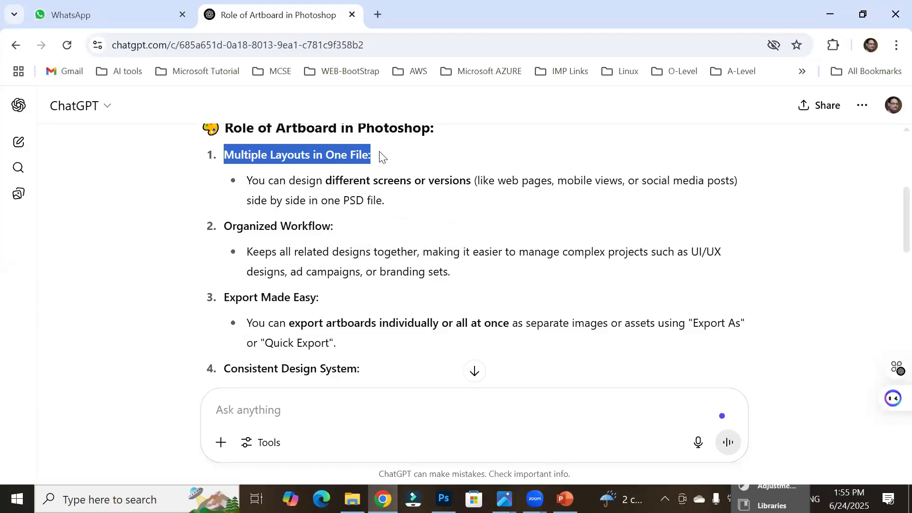
pyautogui.moveTo(249, 180); pyautogui.dragTo(740, 184)
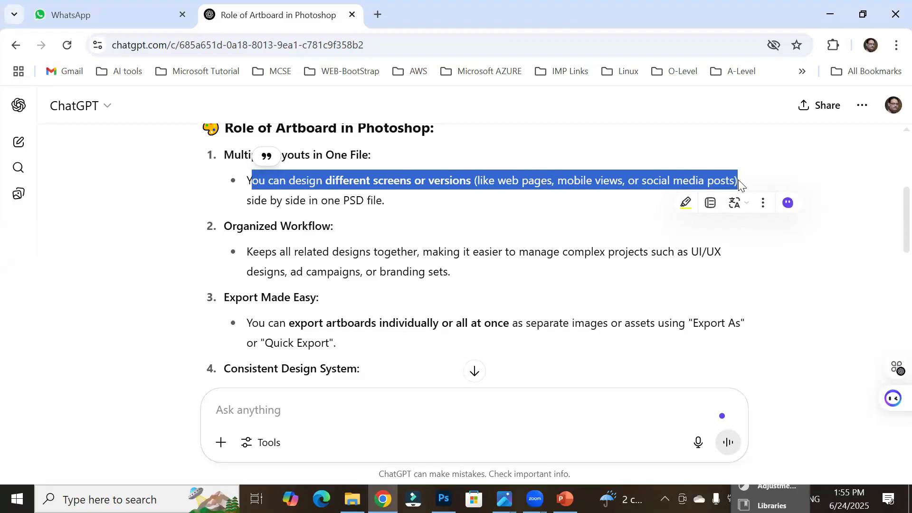
# Step: Highlight the end of the first point, then the 'Organized Workflow' heading and its description in the notes
pyautogui.moveTo(246, 200); pyautogui.dragTo(369, 201)
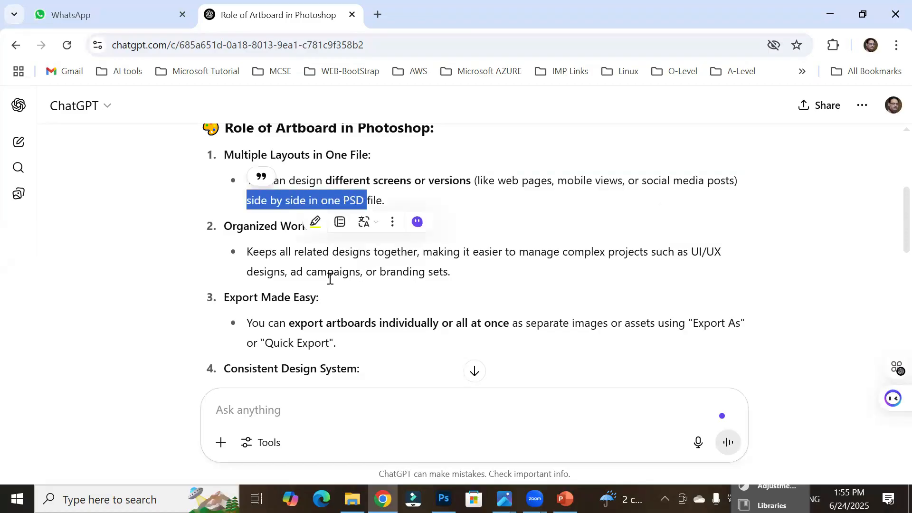
pyautogui.click(263, 252)
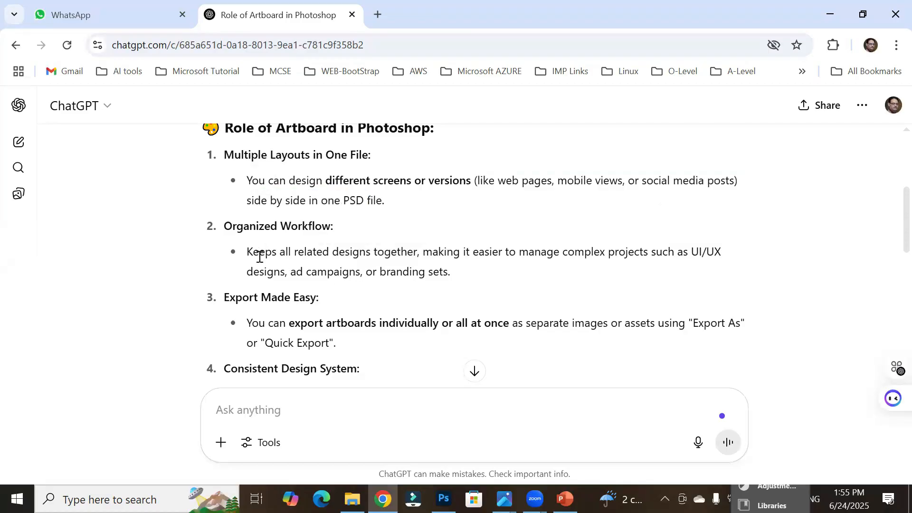
pyautogui.moveTo(224, 228); pyautogui.dragTo(332, 227)
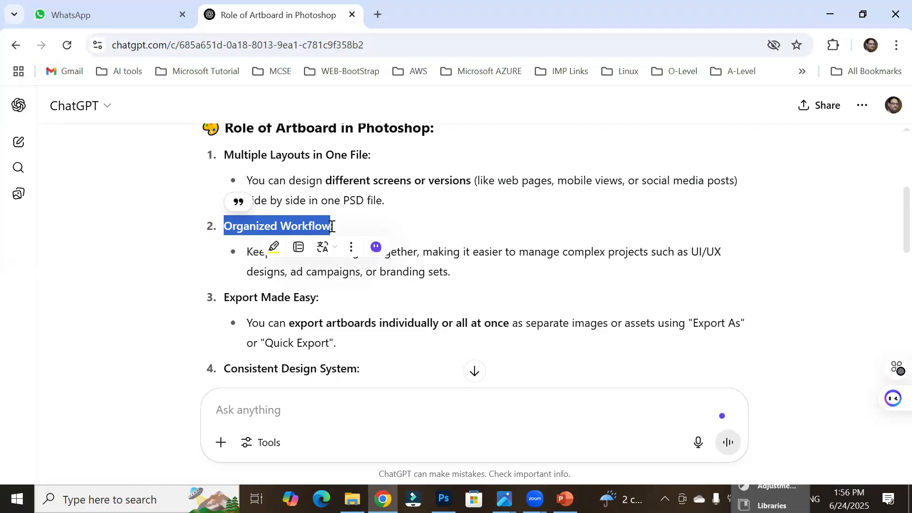
pyautogui.click(427, 234)
pyautogui.moveTo(318, 257); pyautogui.dragTo(719, 264)
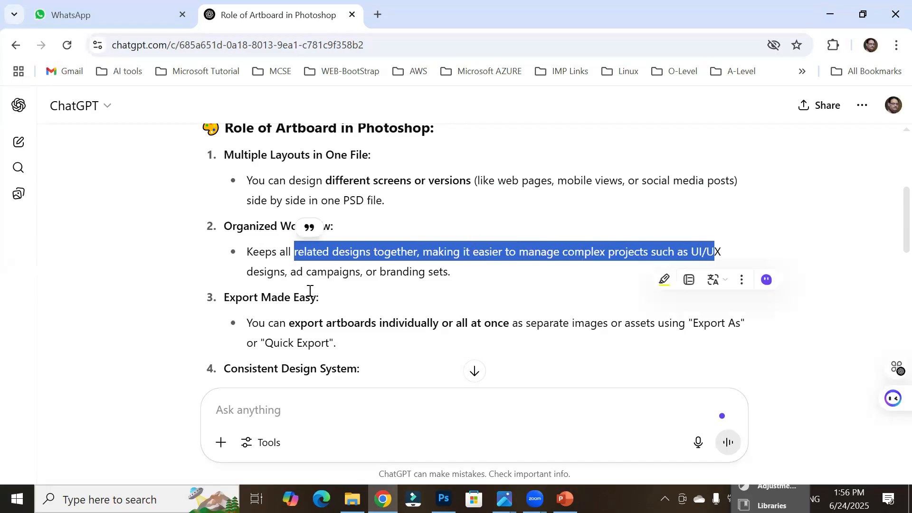
pyautogui.doubleClick(320, 271)
pyautogui.moveTo(386, 271); pyautogui.dragTo(464, 278)
pyautogui.scroll(-3, 328, 292)
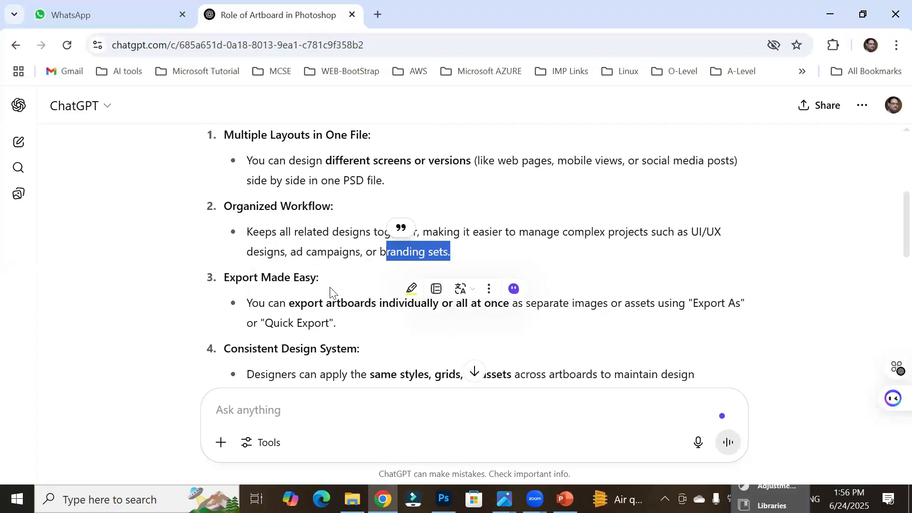
# Step: Highlight the 'Export Made Easy' description, including 'images' and 'Quick Export'
pyautogui.moveTo(250, 181); pyautogui.dragTo(503, 196)
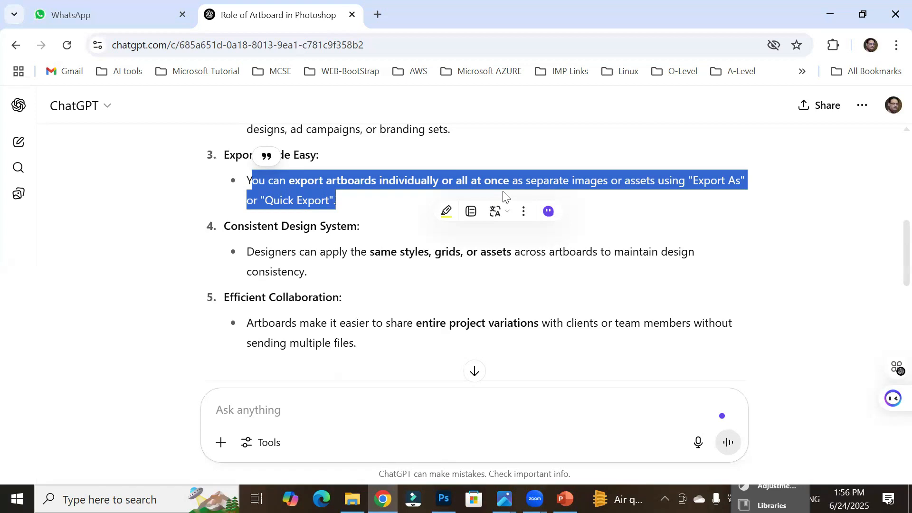
pyautogui.click(540, 183)
pyautogui.moveTo(573, 182); pyautogui.dragTo(598, 184)
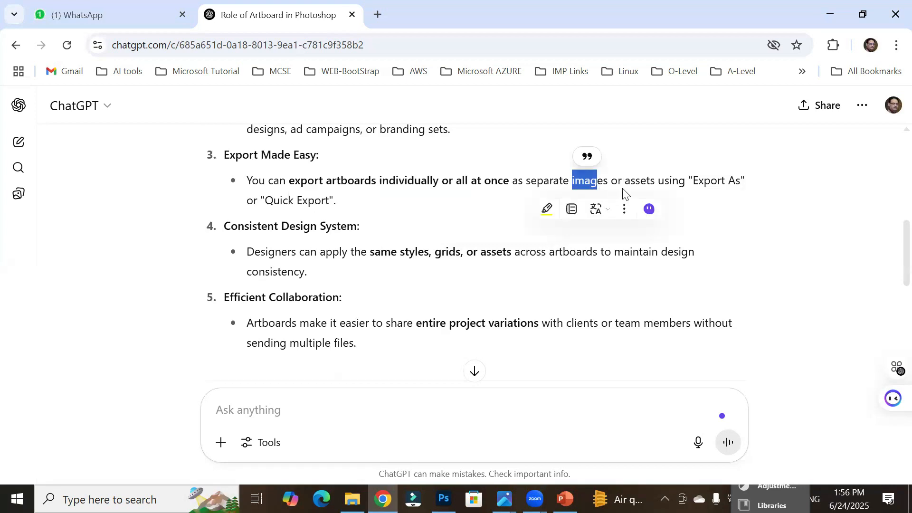
pyautogui.moveTo(266, 200); pyautogui.dragTo(336, 201)
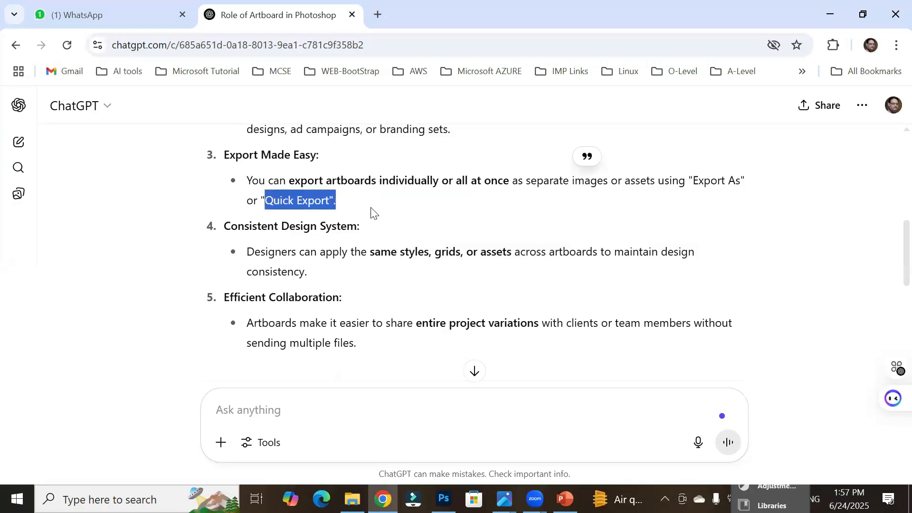
pyautogui.click(399, 285)
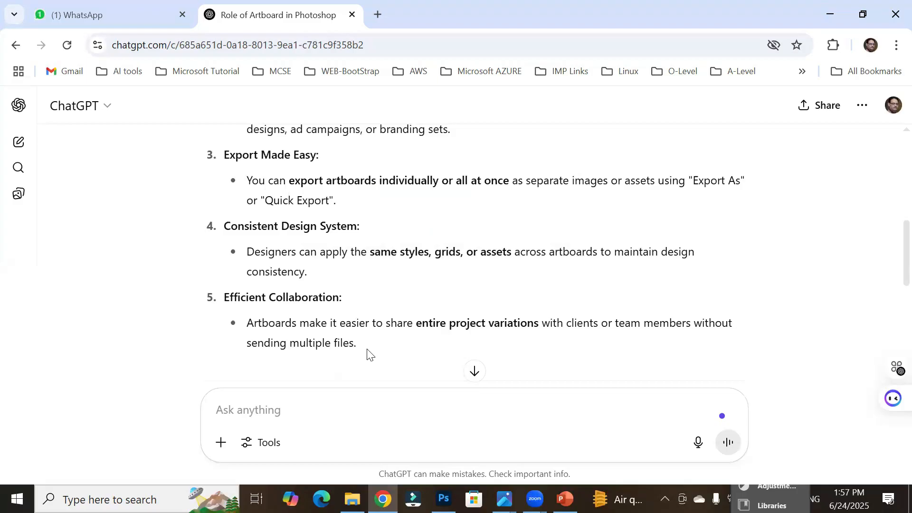
# Step: Highlight the 'Consistent Design System' and 'Efficient Collaboration' points and their descriptions
pyautogui.moveTo(255, 255); pyautogui.dragTo(328, 259)
pyautogui.moveTo(384, 252); pyautogui.dragTo(672, 273)
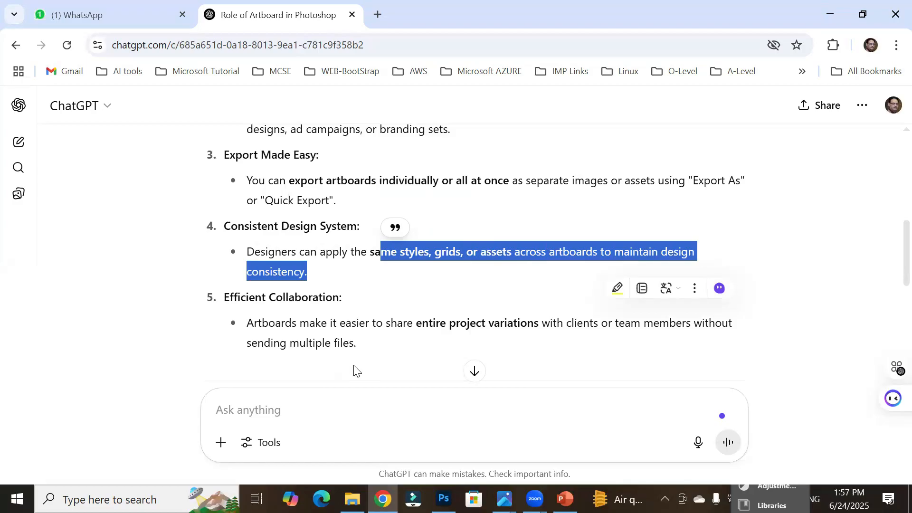
pyautogui.moveTo(270, 297); pyautogui.dragTo(351, 300)
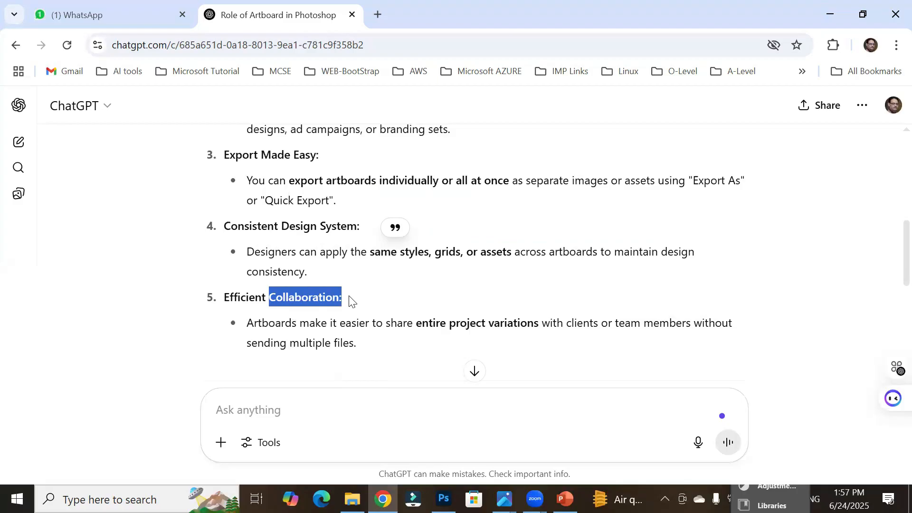
pyautogui.click(397, 394)
pyautogui.moveTo(309, 324); pyautogui.dragTo(632, 338)
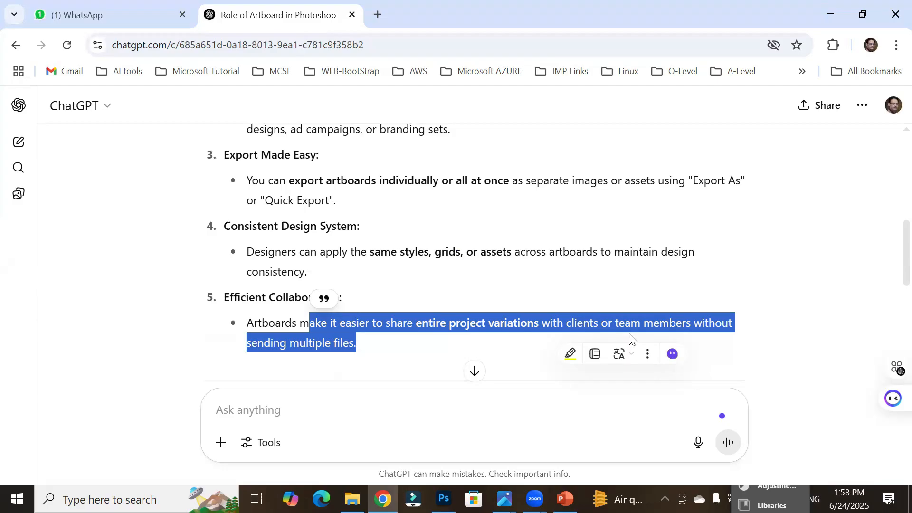
# Step: Switch to Photoshop and set Artboard 5's background colour to green 0ae829
pyautogui.click(444, 499)
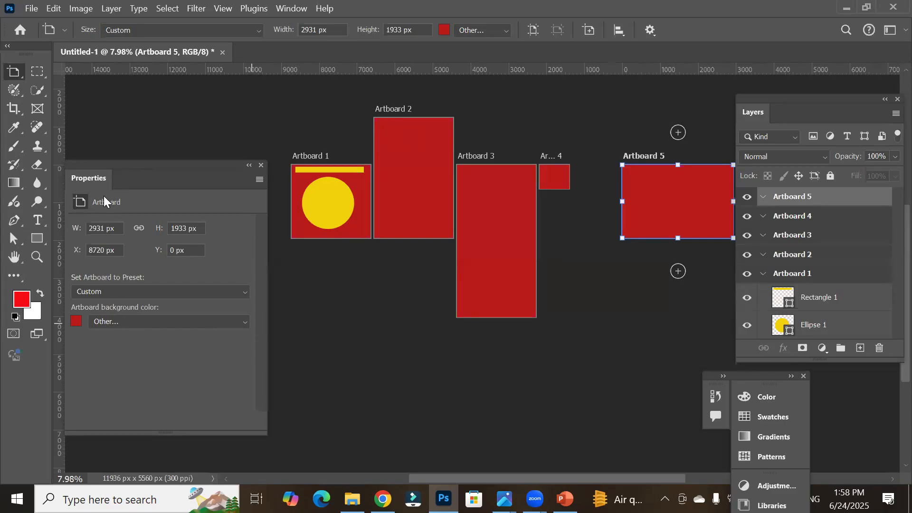
pyautogui.click(445, 34)
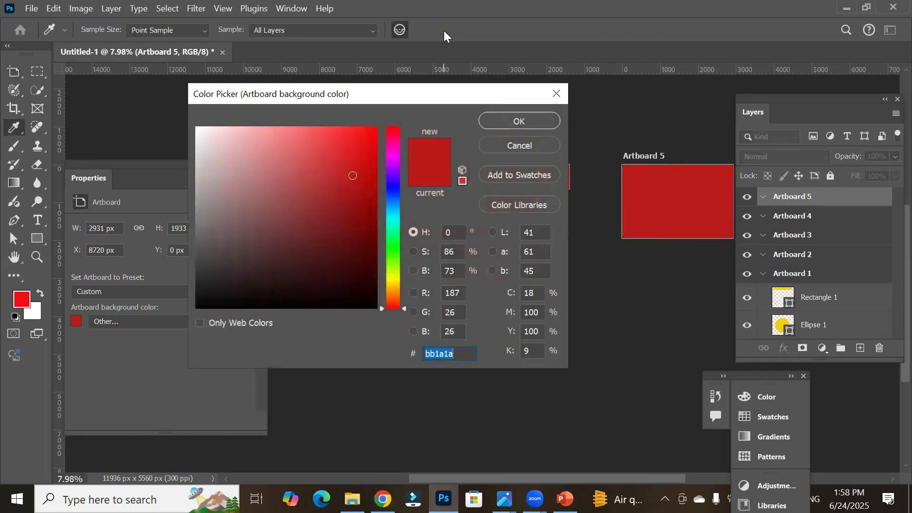
pyautogui.click(394, 244)
pyautogui.moveTo(362, 126); pyautogui.dragTo(369, 143)
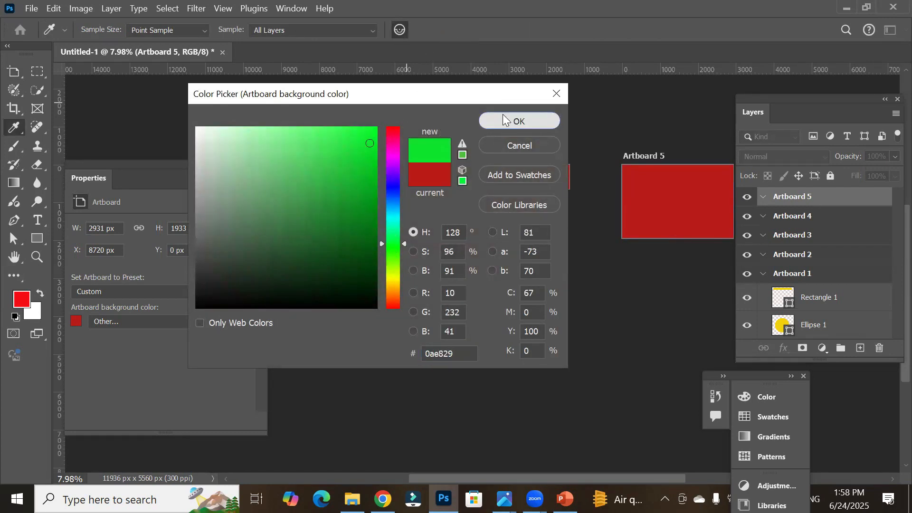
pyautogui.click(504, 121)
pyautogui.press('v')
pyautogui.click(505, 192)
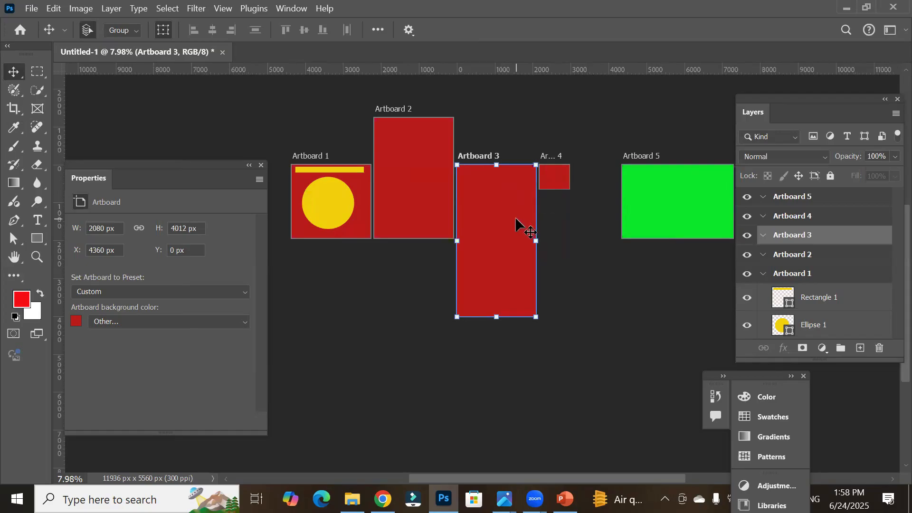
pyautogui.click(687, 202)
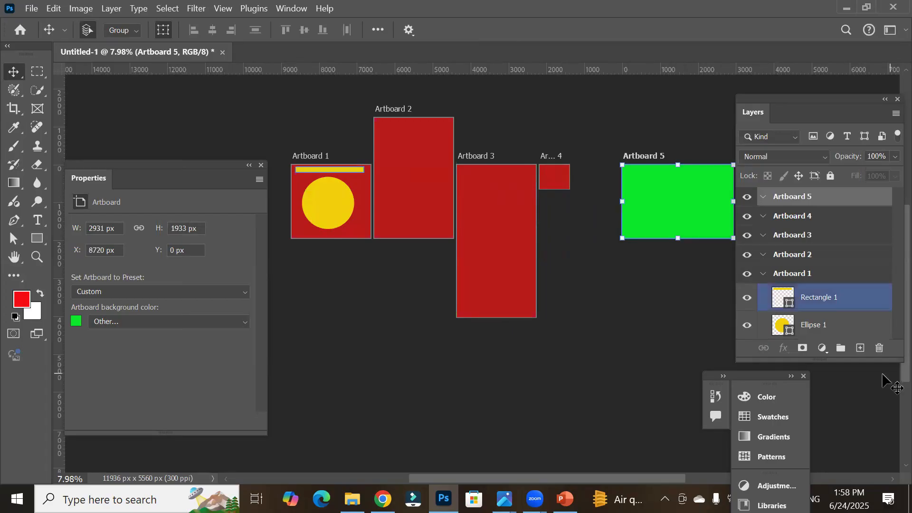
pyautogui.click(890, 480)
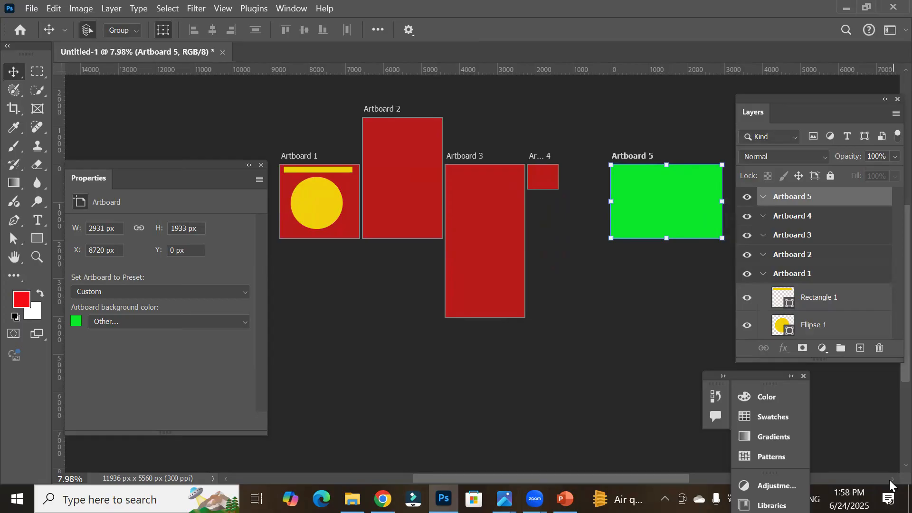
pyautogui.click(890, 481)
pyautogui.click(890, 481)
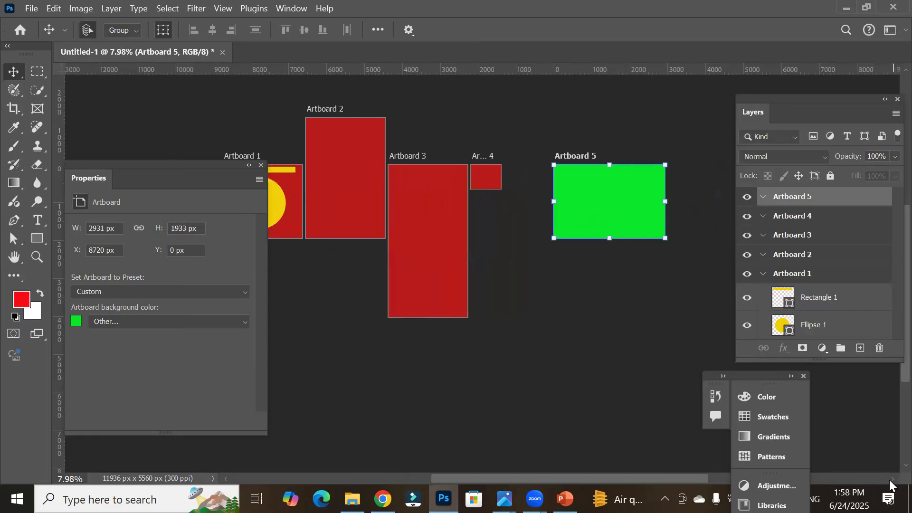
pyautogui.click(890, 481)
pyautogui.click(890, 481)
pyautogui.click(890, 481)
pyautogui.click(890, 481)
pyautogui.click(890, 481)
pyautogui.click(890, 481)
pyautogui.click(890, 481)
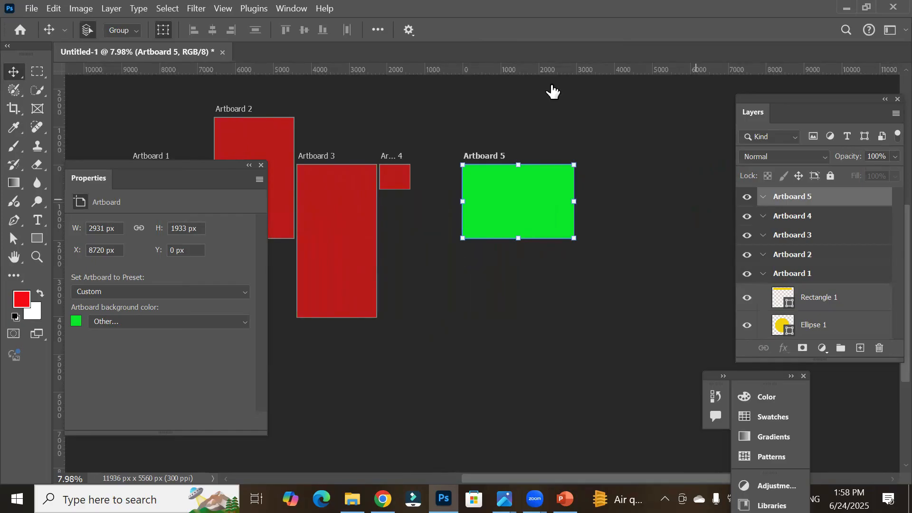
# Step: Add guides through Artboard 5's horizontal centre, bottom edge and vertical centre, and through Artboard 3's vertical centre
pyautogui.moveTo(532, 68); pyautogui.dragTo(523, 203)
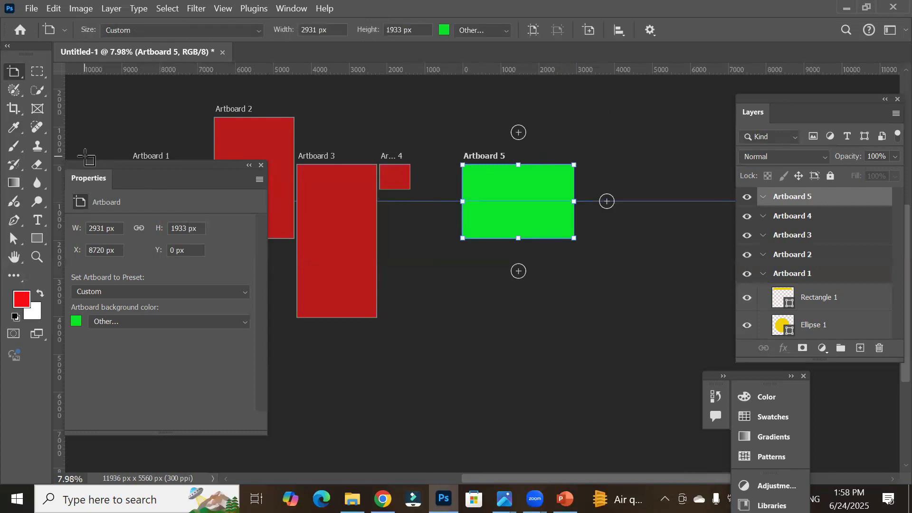
pyautogui.moveTo(59, 138); pyautogui.dragTo(519, 194)
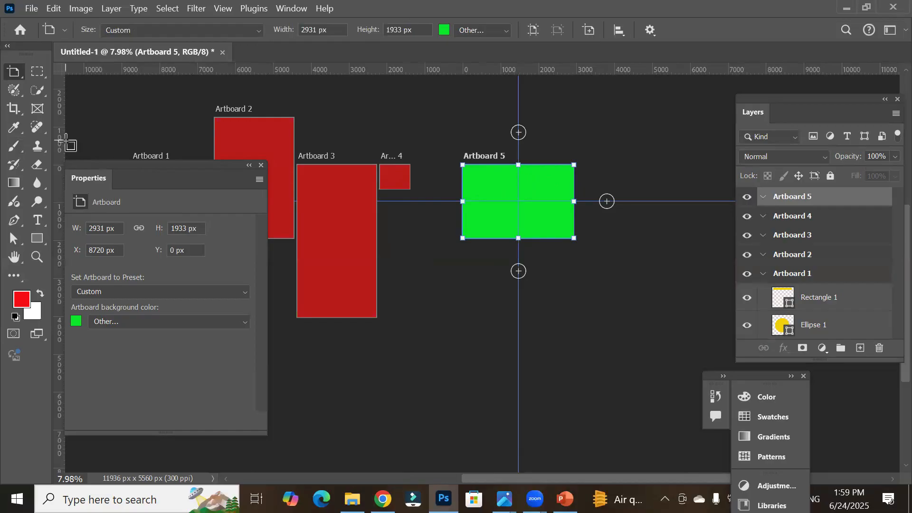
pyautogui.moveTo(59, 138); pyautogui.dragTo(334, 187)
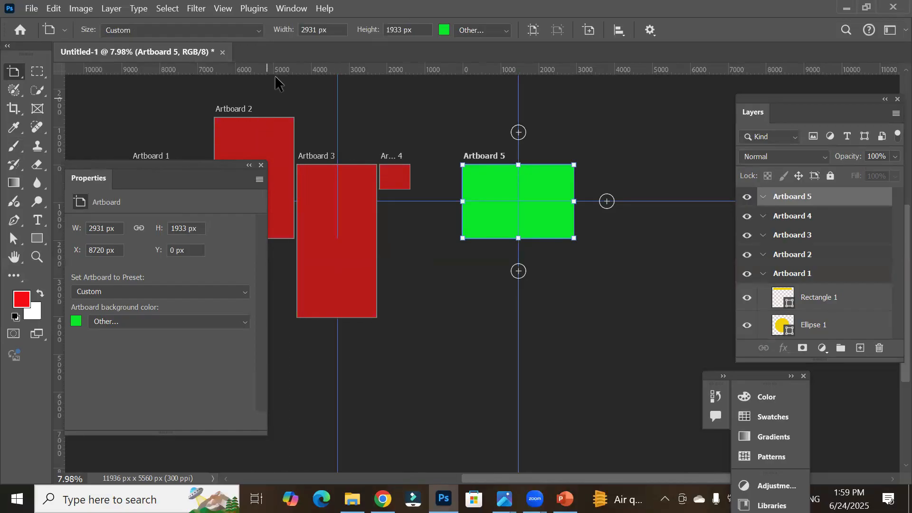
pyautogui.moveTo(291, 68); pyautogui.dragTo(312, 238)
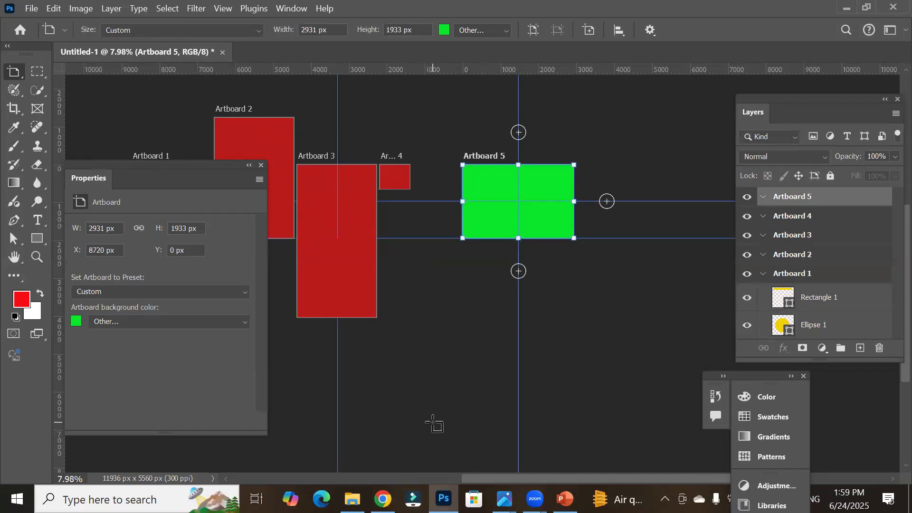
# Step: Add horizontal and vertical guides through the centre of Artboard 4
pyautogui.scroll(3, 383, 109)
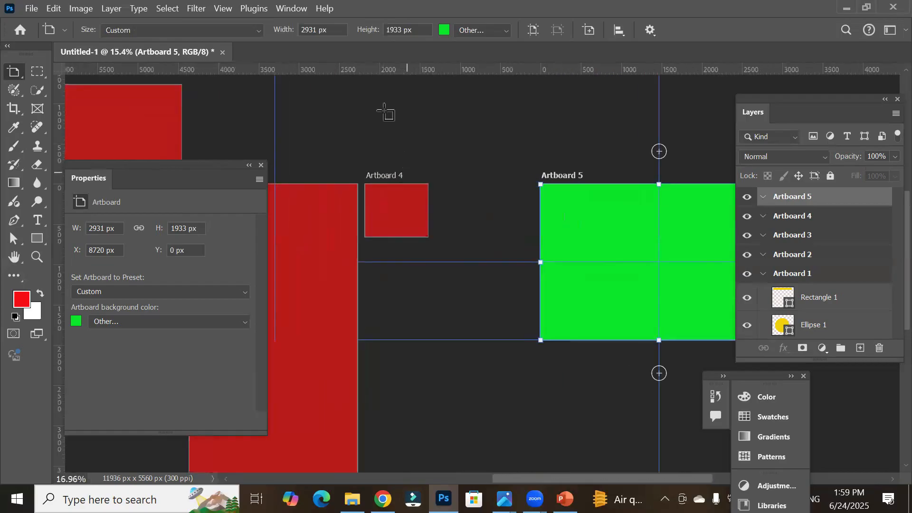
pyautogui.scroll(1, 385, 112)
pyautogui.moveTo(397, 70); pyautogui.dragTo(411, 218)
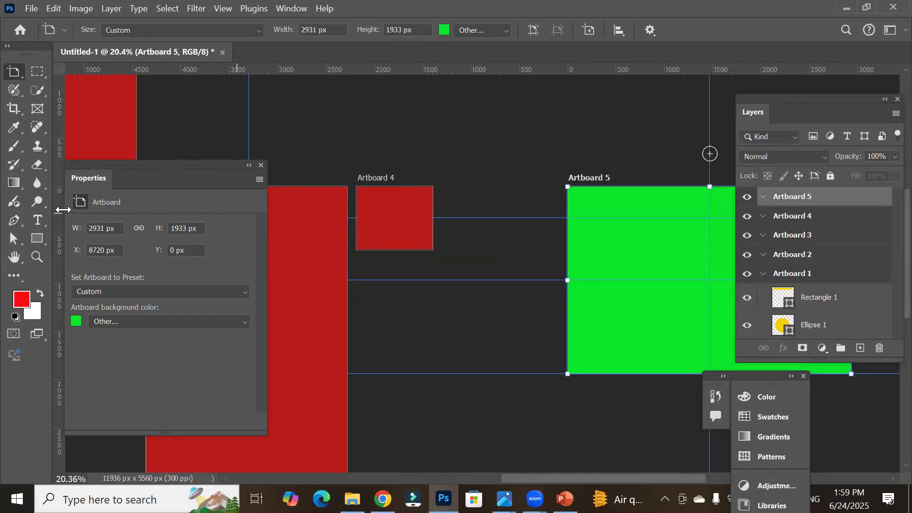
pyautogui.moveTo(61, 198); pyautogui.dragTo(398, 217)
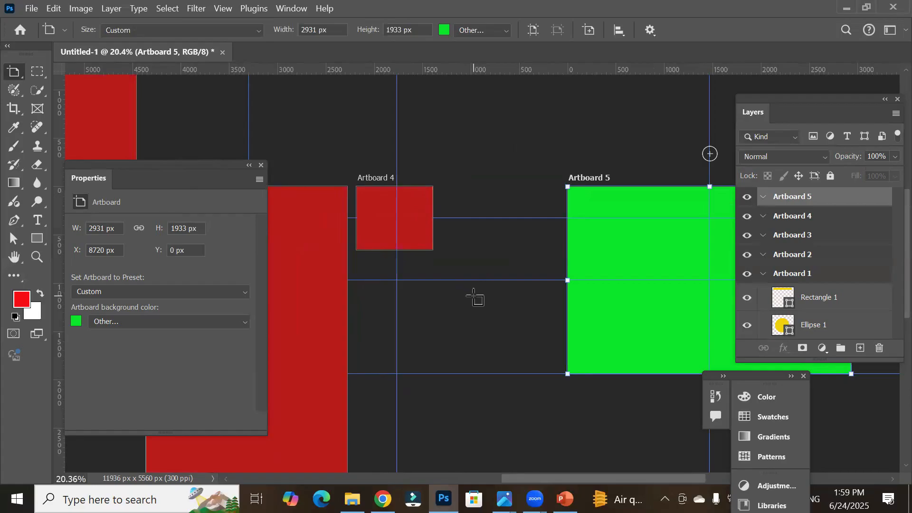
pyautogui.scroll(-5, 475, 295)
pyautogui.scroll(-3, 474, 295)
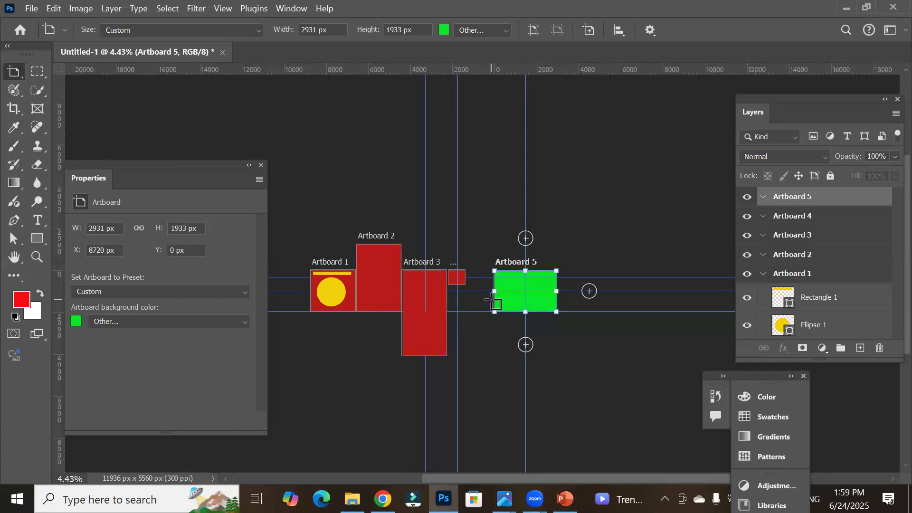
# Step: With the Artboard Tool, add three new artboards stacked above Artboard 5 using its add-artboard handle
pyautogui.press('v')
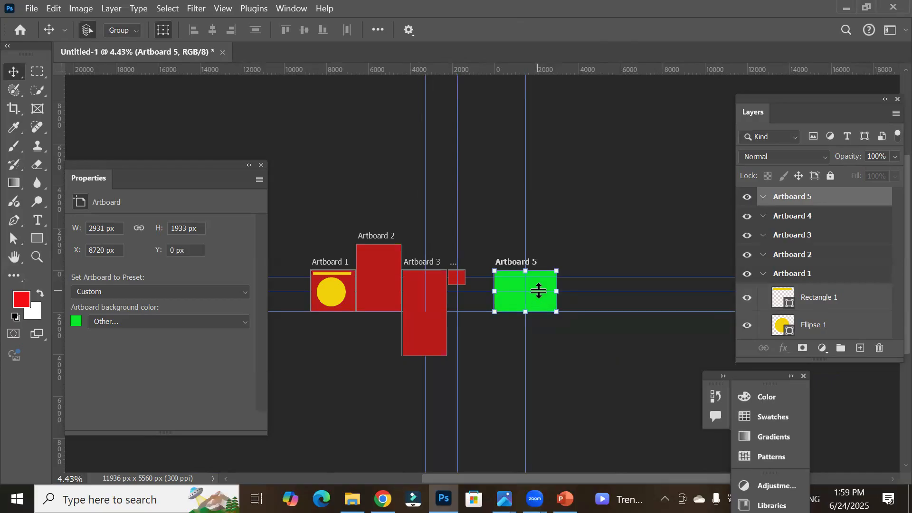
pyautogui.hotkey('ctrl', 'h')
pyautogui.hotkey('ctrl', 'h')
pyautogui.rightClick(18, 78)
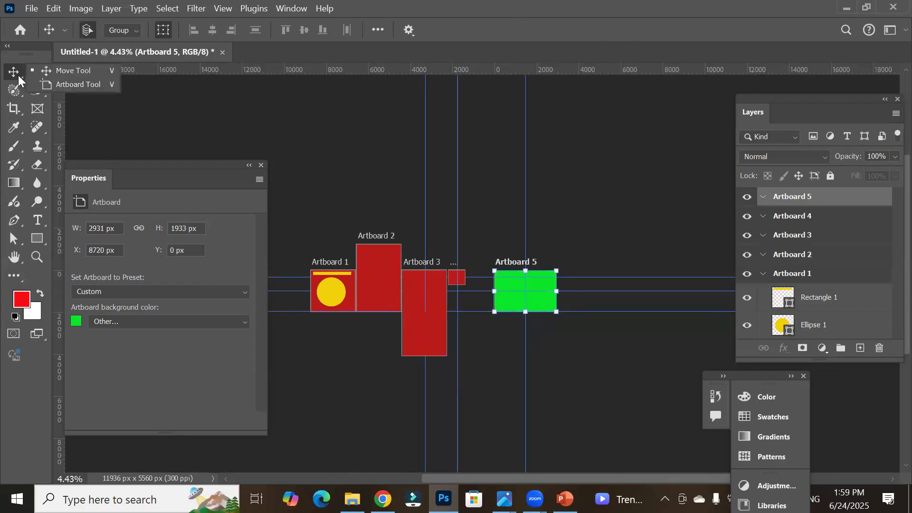
pyautogui.click(73, 84)
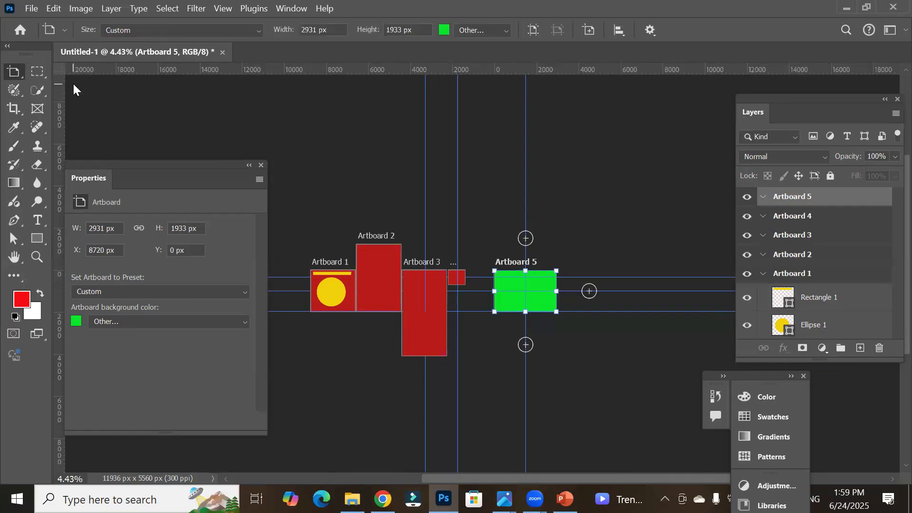
pyautogui.click(526, 240)
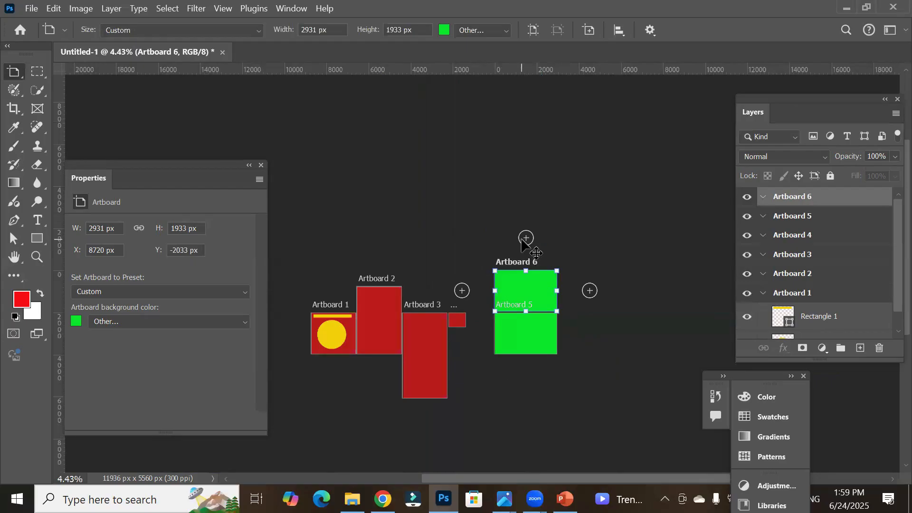
pyautogui.click(525, 239)
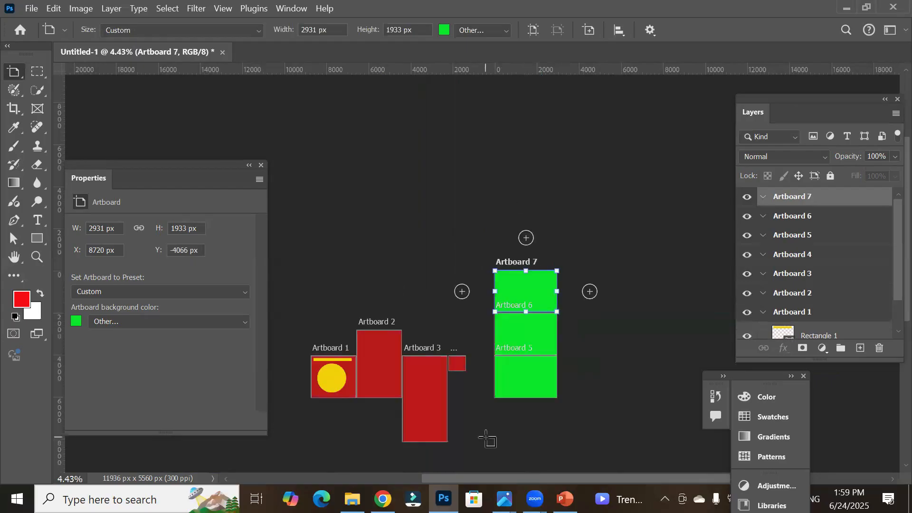
pyautogui.click(526, 239)
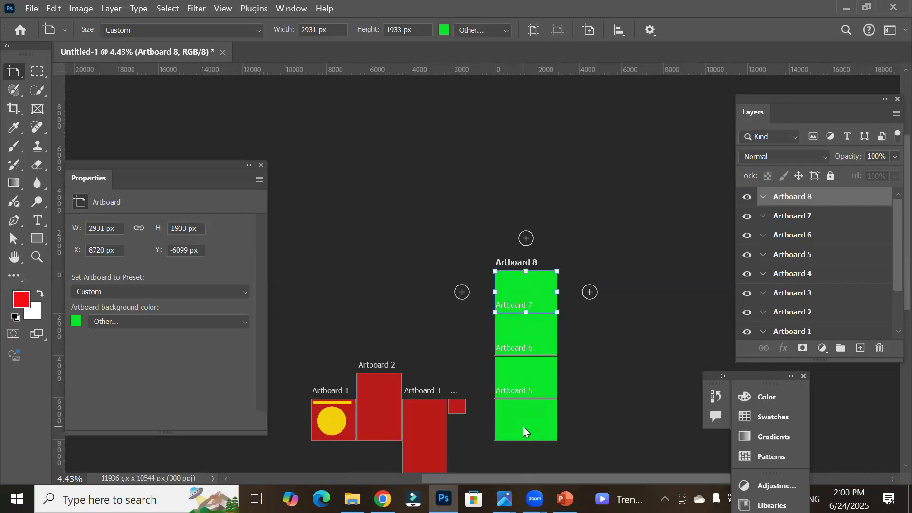
pyautogui.press('v')
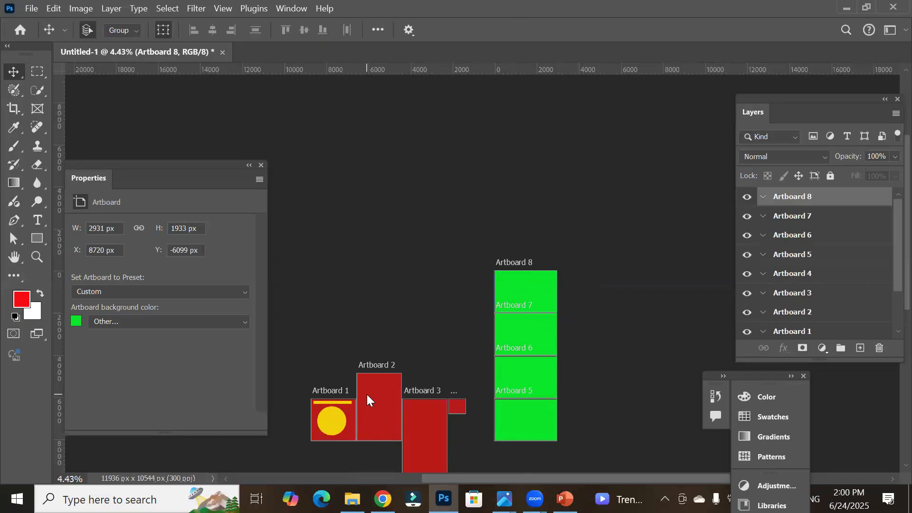
# Step: With the Artboard Tool, add two new artboards stacked above Artboard 2
pyautogui.click(368, 396)
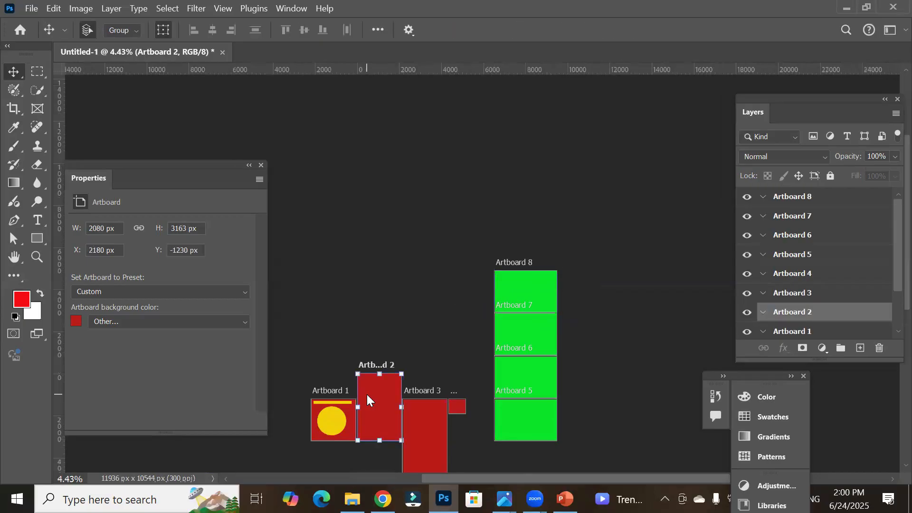
pyautogui.rightClick(15, 73)
pyautogui.click(67, 84)
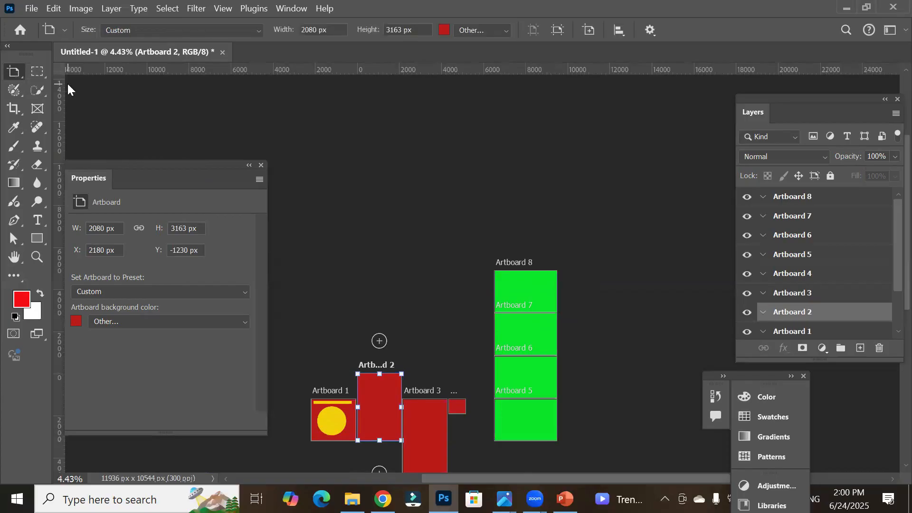
pyautogui.click(889, 466)
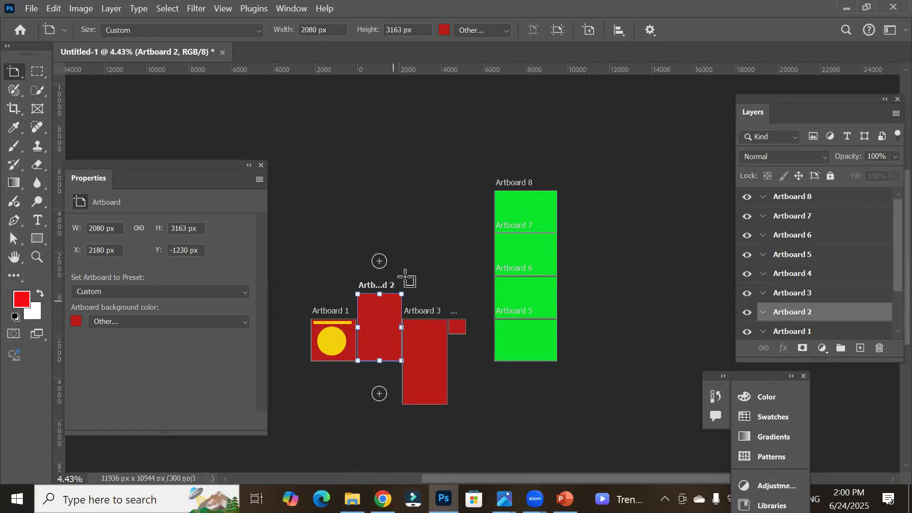
pyautogui.click(379, 262)
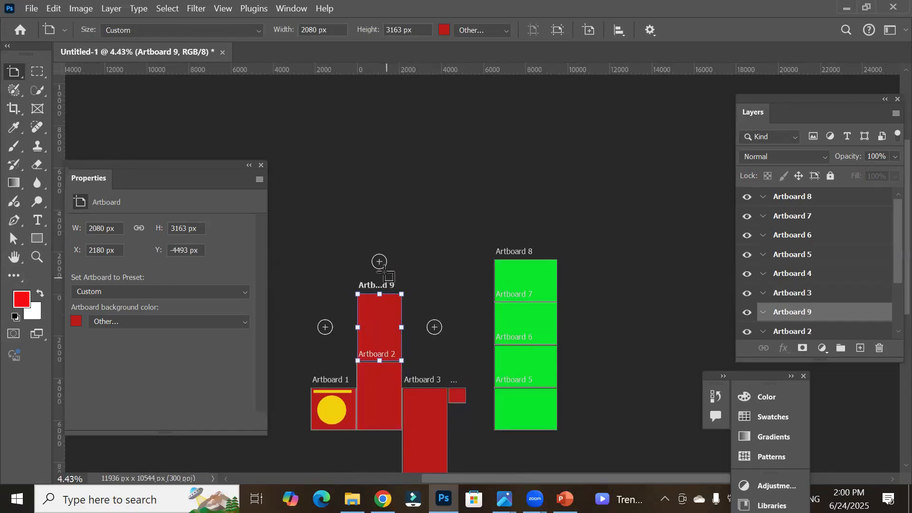
pyautogui.click(379, 261)
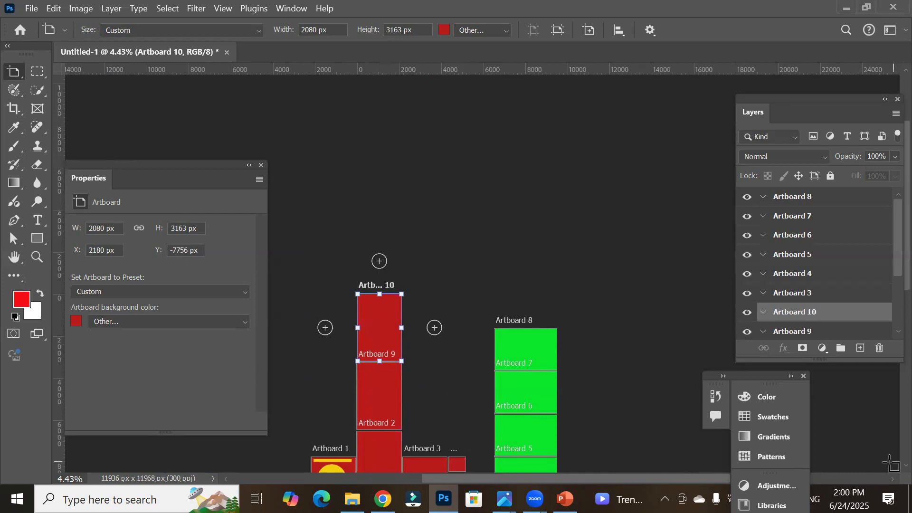
# Step: Select each artboard in turn in the Layers panel to review the artboards in the document
pyautogui.scroll(-2, 889, 466)
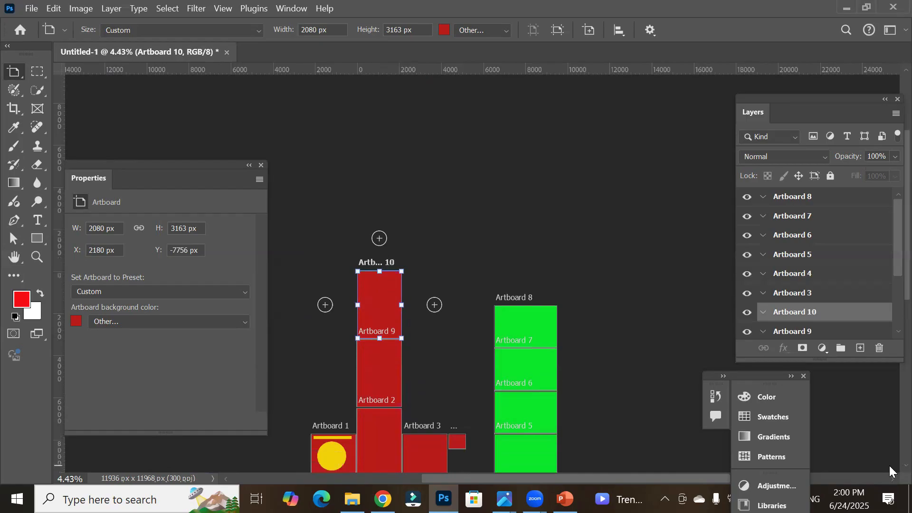
pyautogui.scroll(-4, 890, 465)
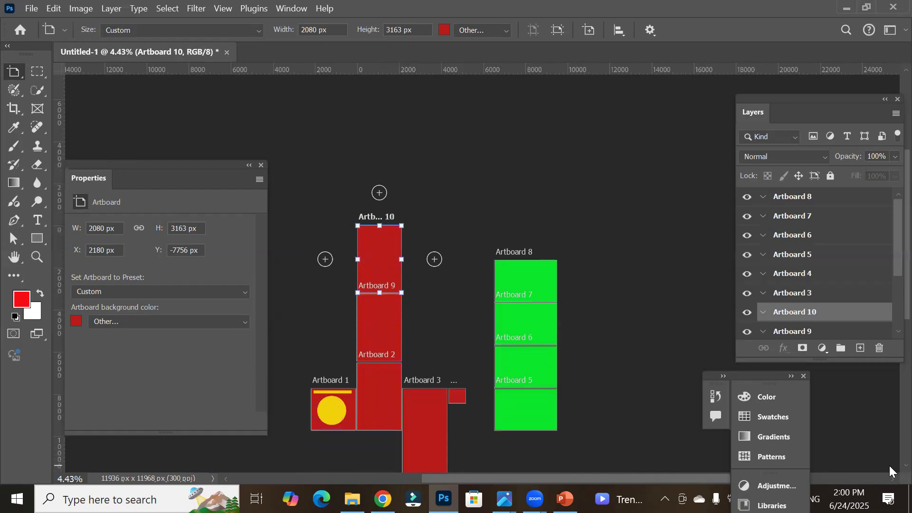
pyautogui.scroll(-2, 890, 466)
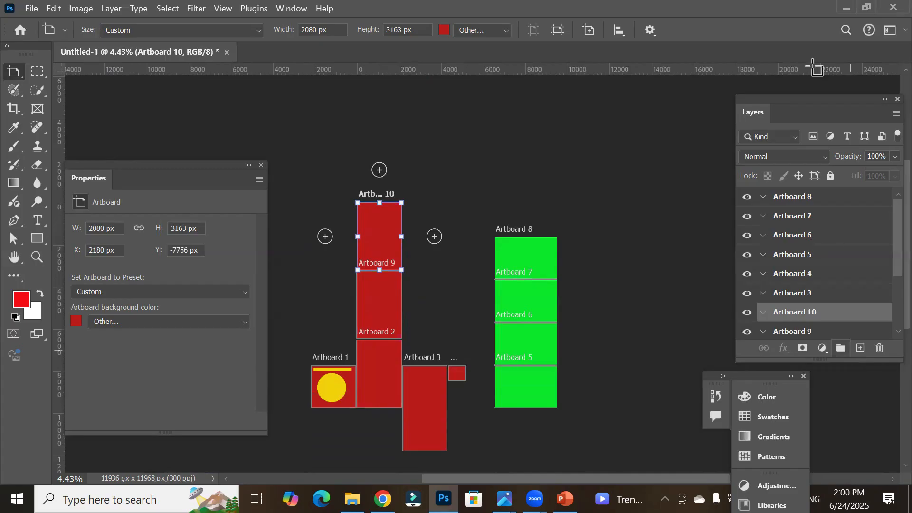
pyautogui.moveTo(794, 101); pyautogui.dragTo(650, 84)
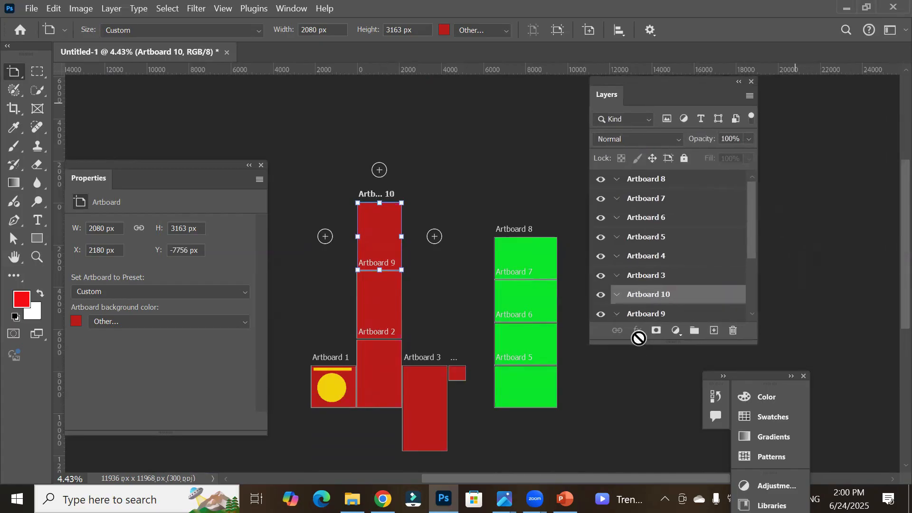
pyautogui.moveTo(638, 341); pyautogui.dragTo(621, 406)
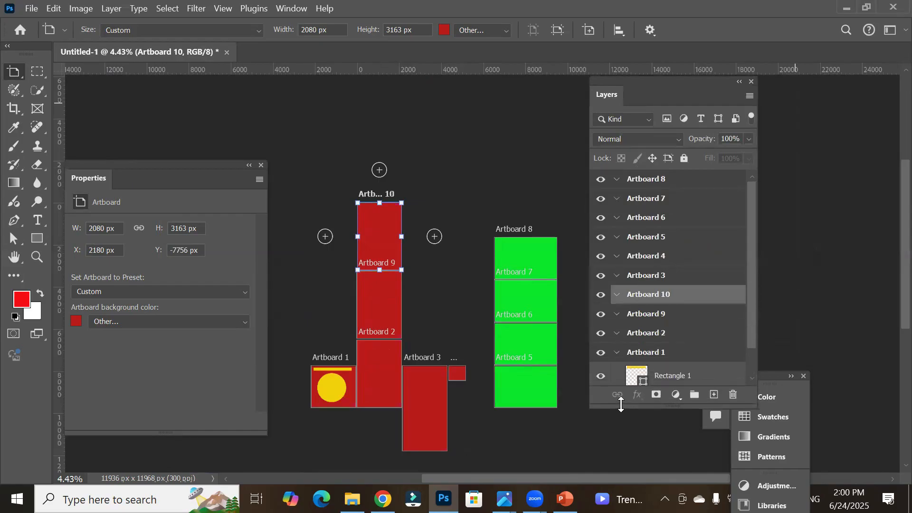
pyautogui.click(646, 355)
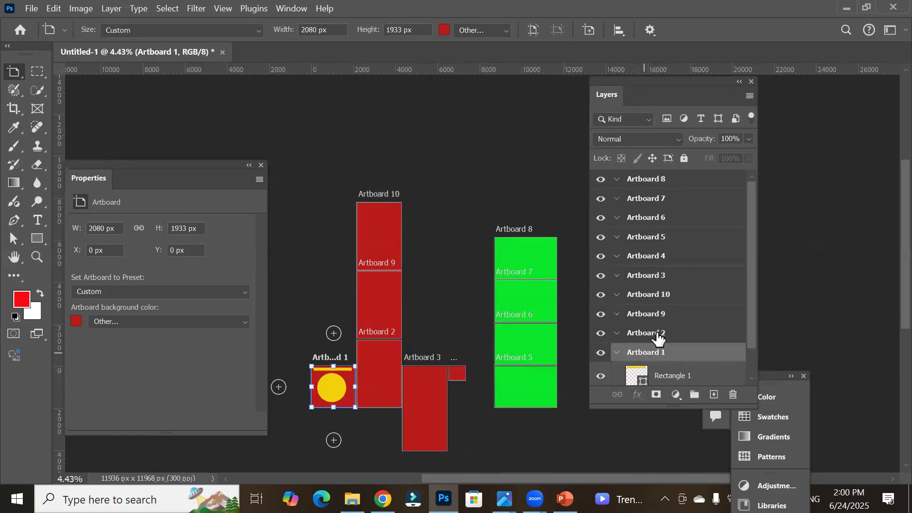
pyautogui.click(659, 336)
pyautogui.click(669, 316)
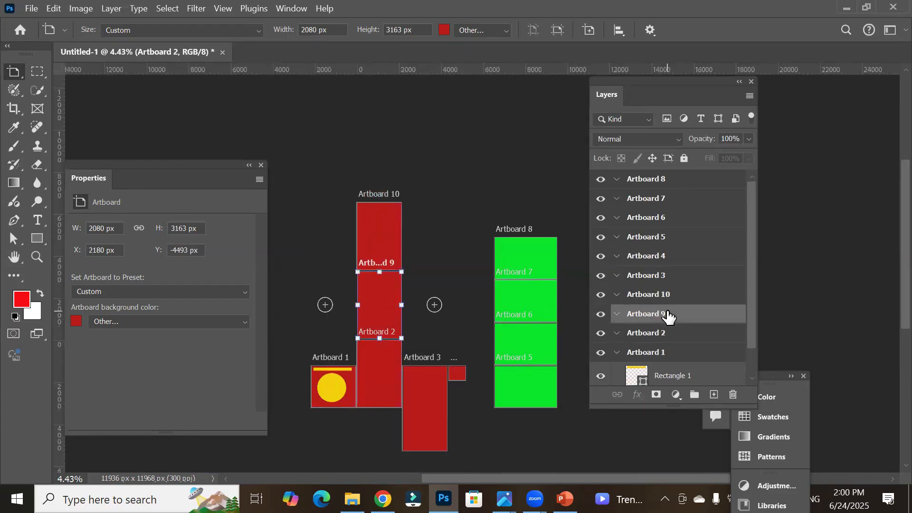
pyautogui.click(675, 297)
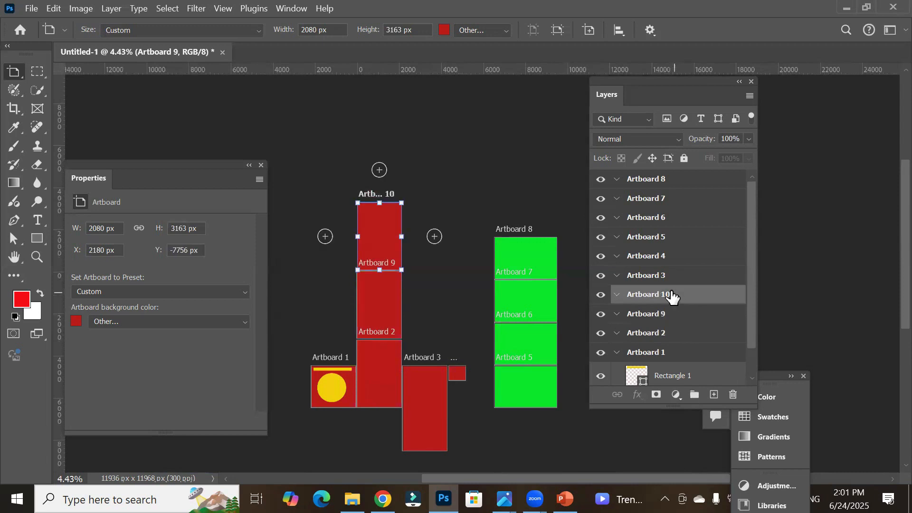
pyautogui.click(658, 278)
pyautogui.click(665, 259)
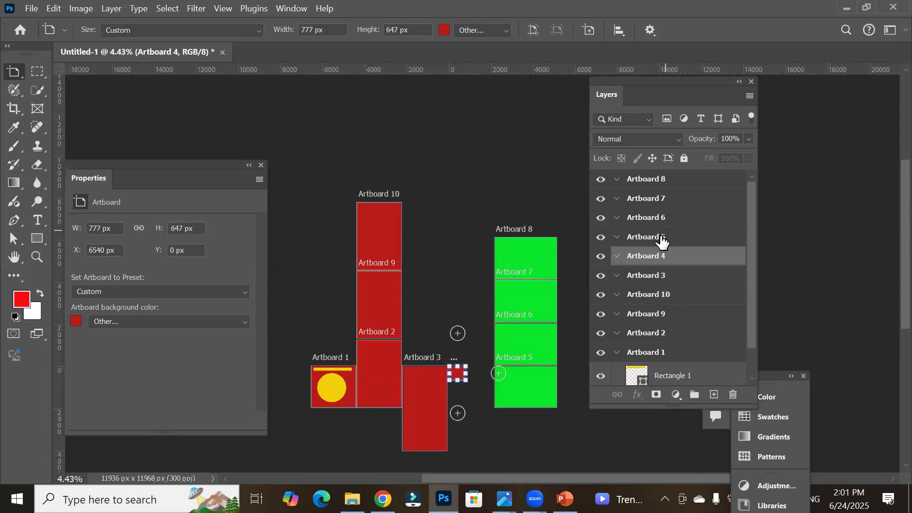
pyautogui.click(658, 236)
pyautogui.click(656, 219)
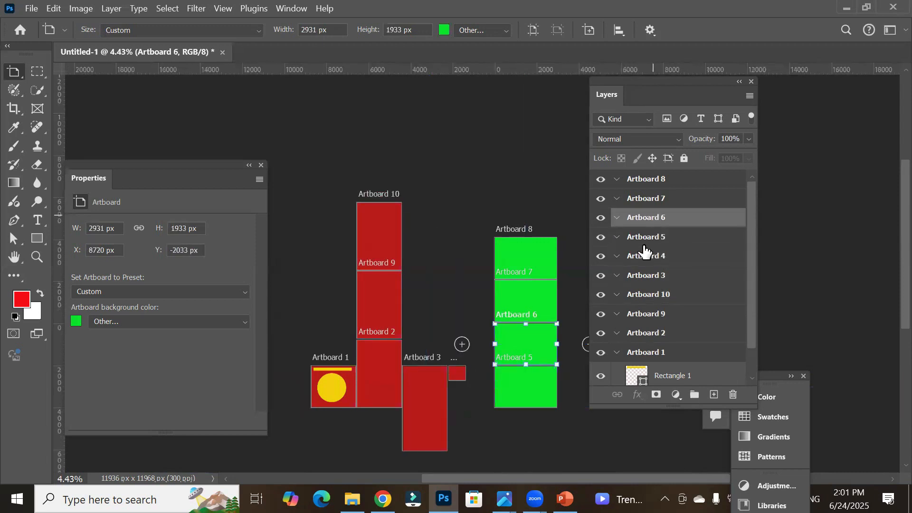
pyautogui.click(654, 236)
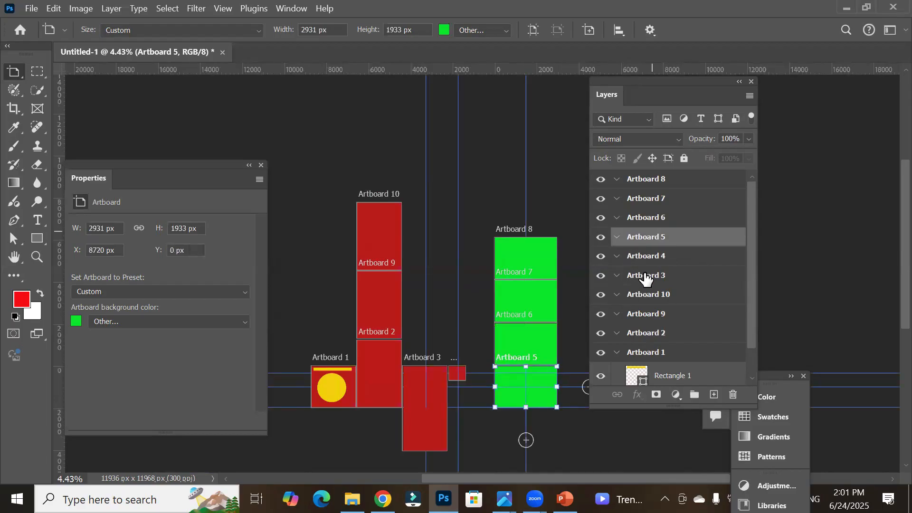
pyautogui.click(647, 315)
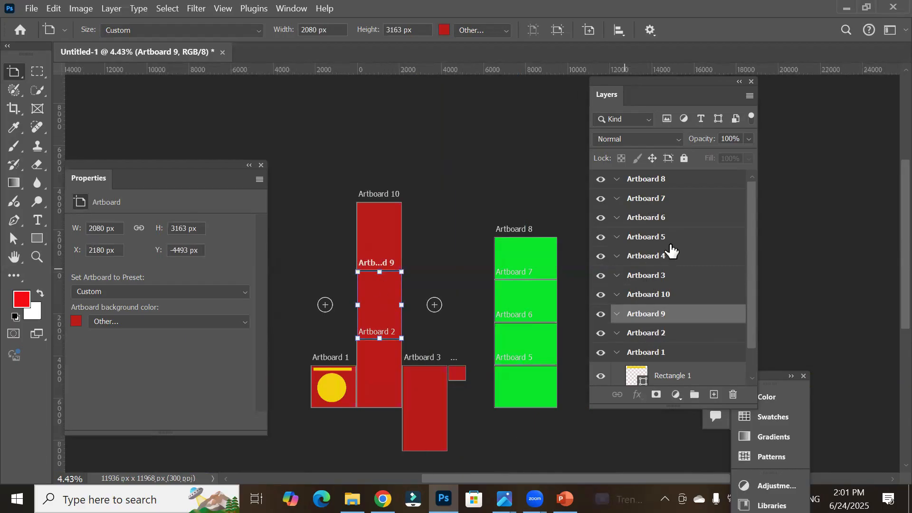
pyautogui.click(663, 259)
pyautogui.click(657, 276)
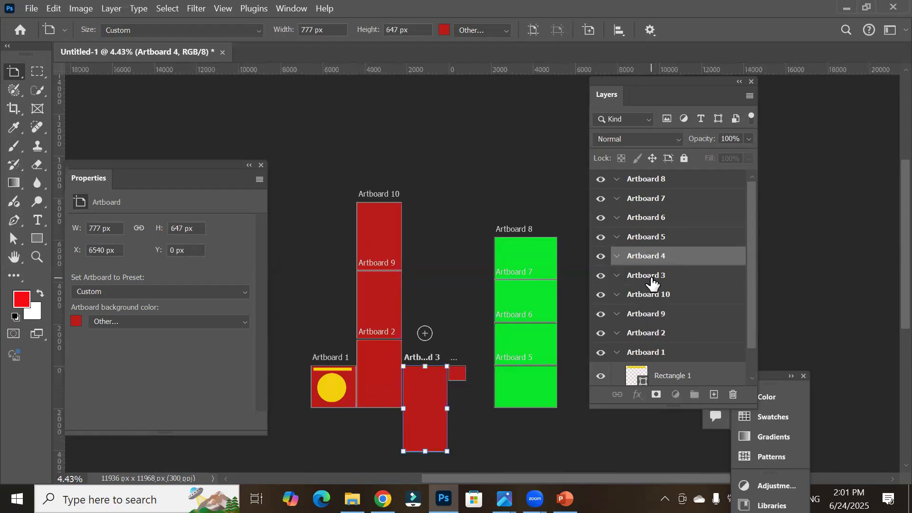
pyautogui.click(634, 300)
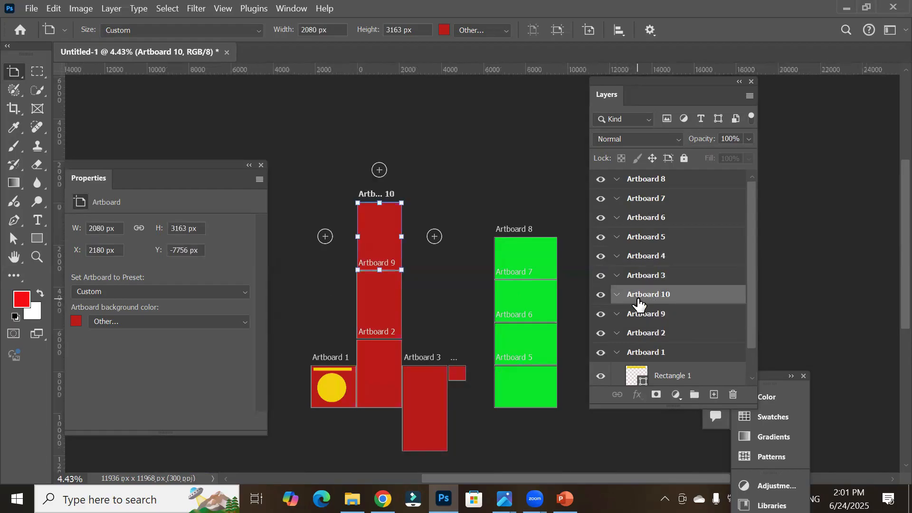
pyautogui.click(671, 223)
pyautogui.click(674, 202)
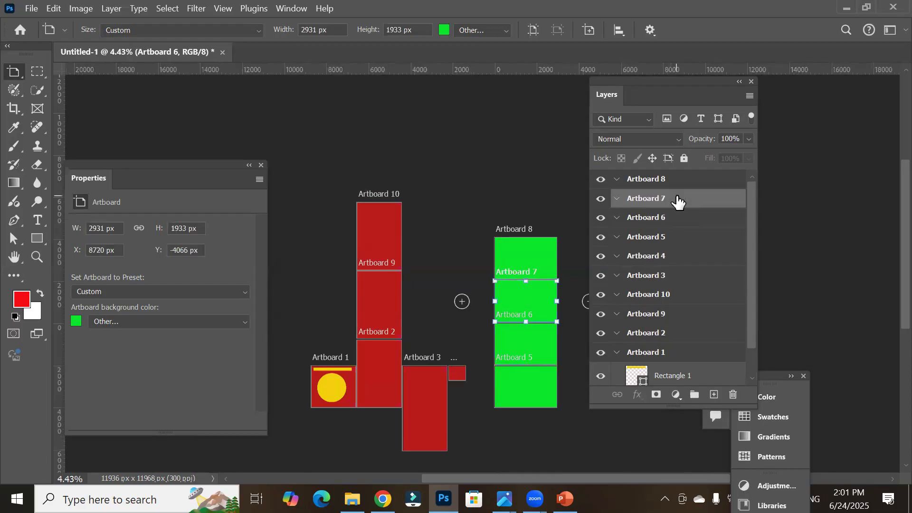
pyautogui.click(677, 185)
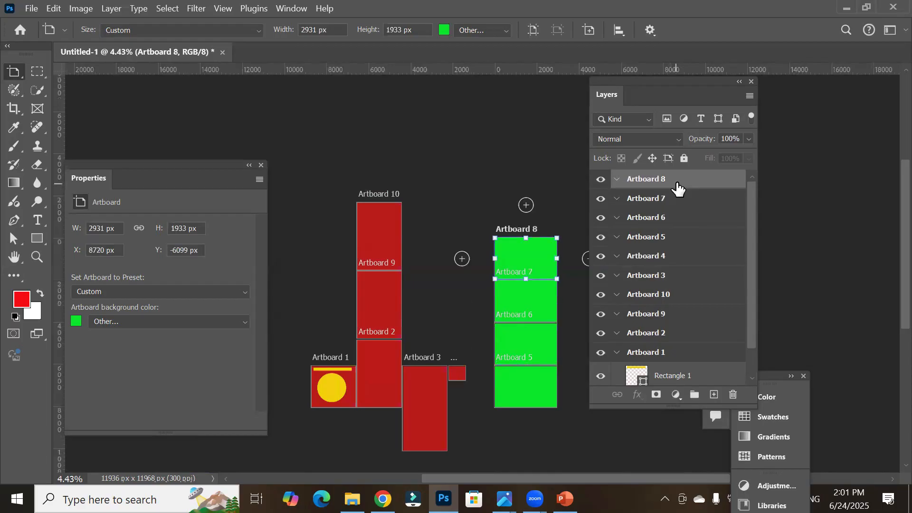
pyautogui.click(647, 278)
pyautogui.click(638, 300)
pyautogui.click(636, 318)
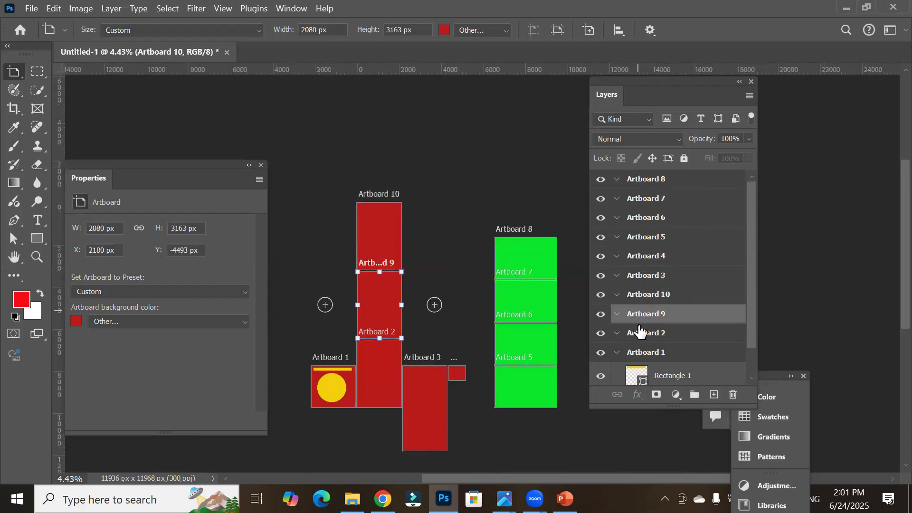
pyautogui.click(638, 337)
pyautogui.click(634, 353)
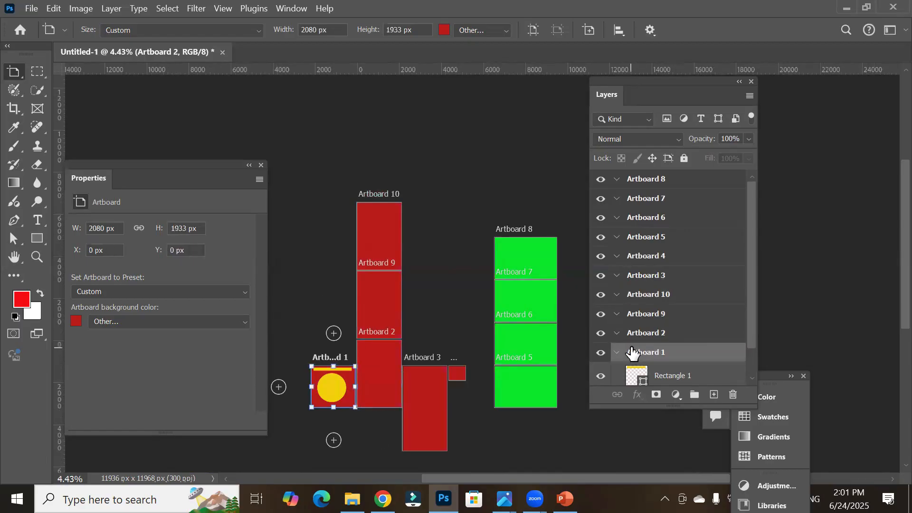
pyautogui.click(651, 279)
pyautogui.click(654, 257)
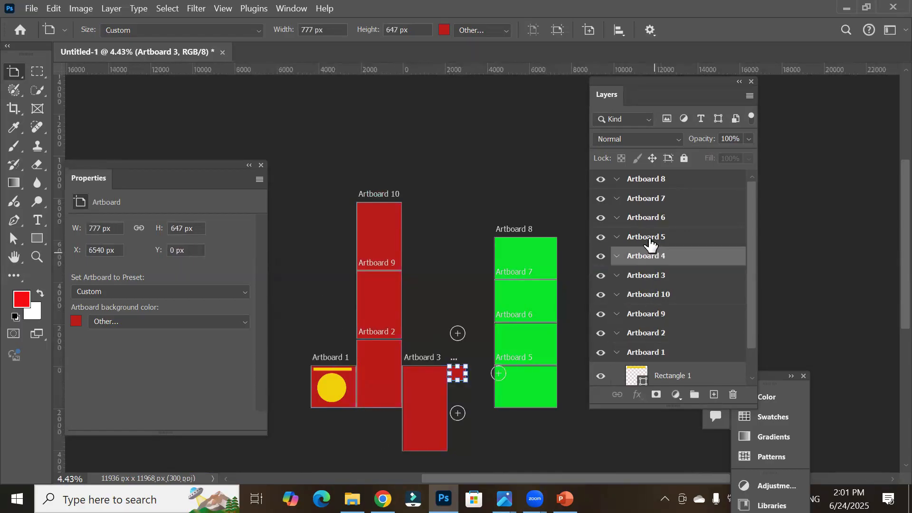
pyautogui.click(649, 237)
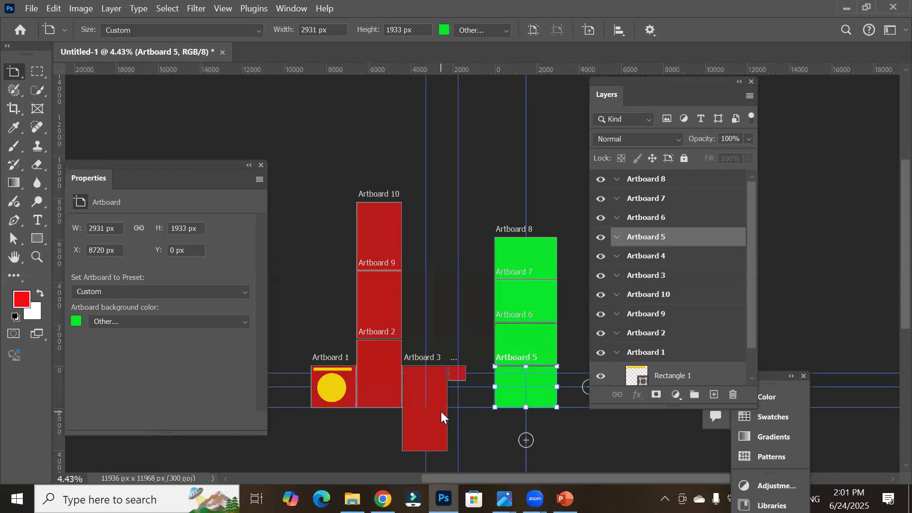
# Step: Delete every artboard except Artboard 1, starting from Artboard 8
pyautogui.moveTo(686, 83); pyautogui.dragTo(758, 83)
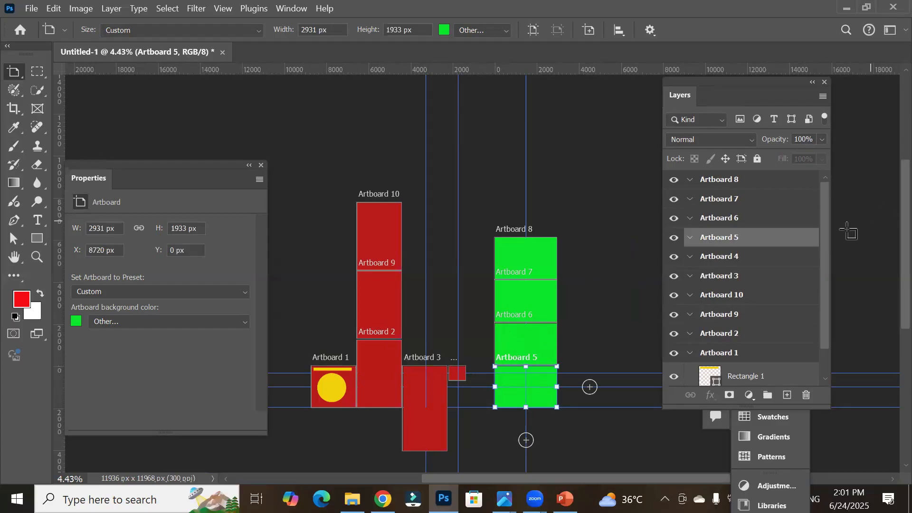
pyautogui.click(732, 182)
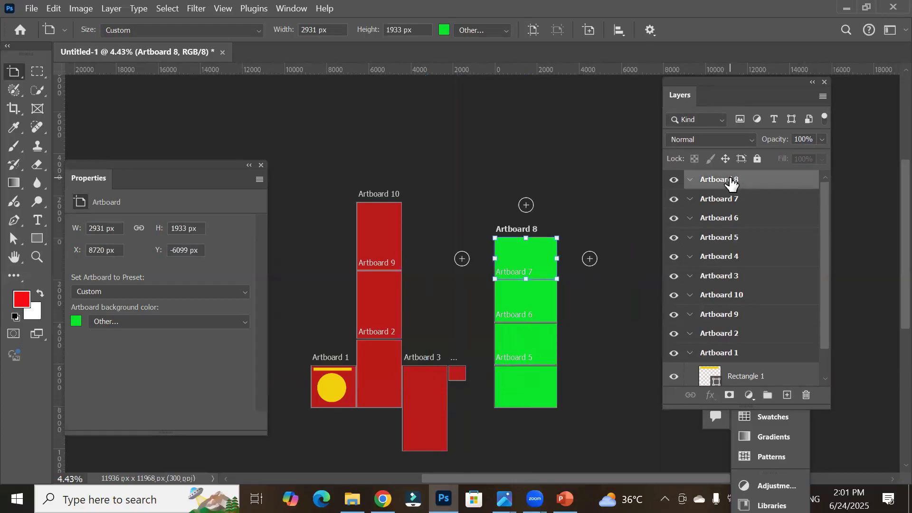
pyautogui.click(808, 396)
pyautogui.click(807, 396)
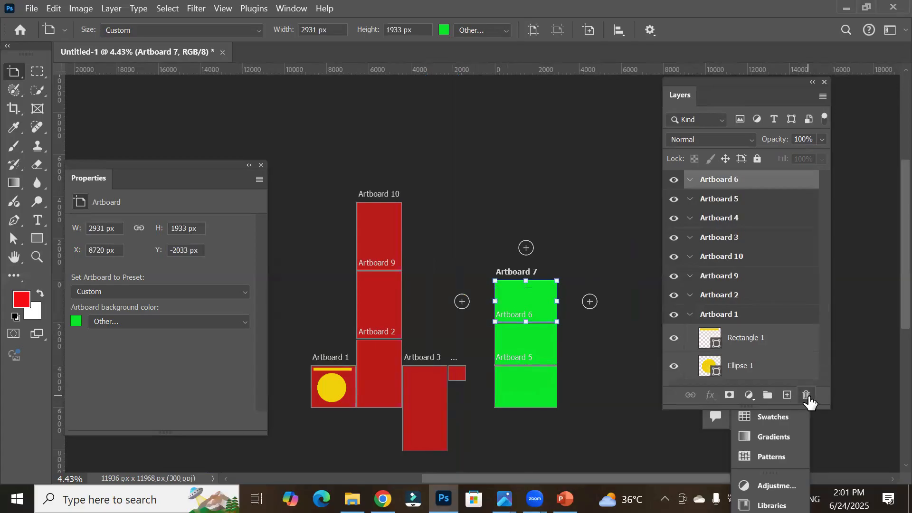
pyautogui.click(807, 396)
pyautogui.click(807, 396)
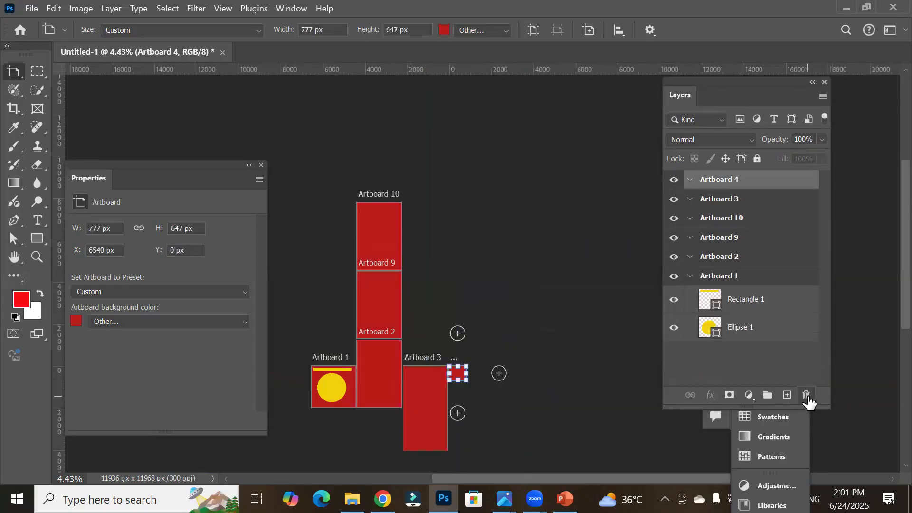
pyautogui.click(807, 396)
pyautogui.click(807, 396)
pyautogui.click(806, 395)
pyautogui.click(806, 396)
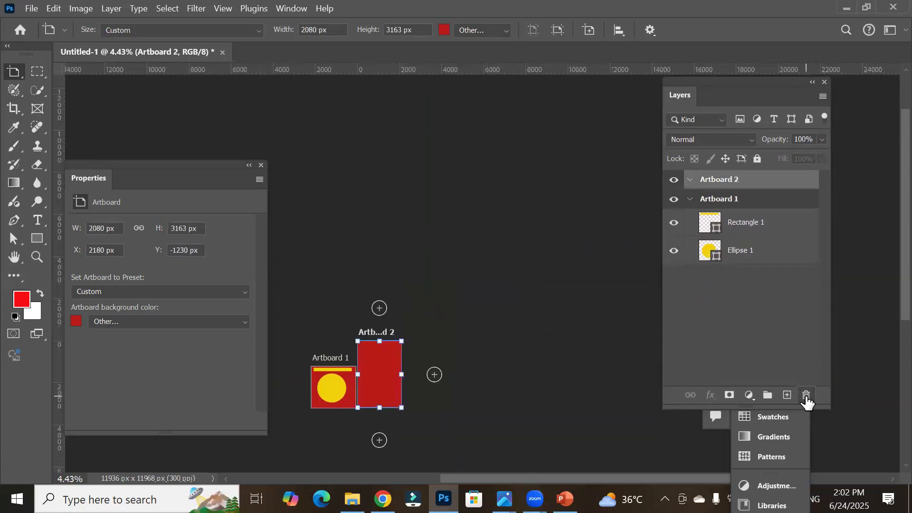
pyautogui.click(807, 395)
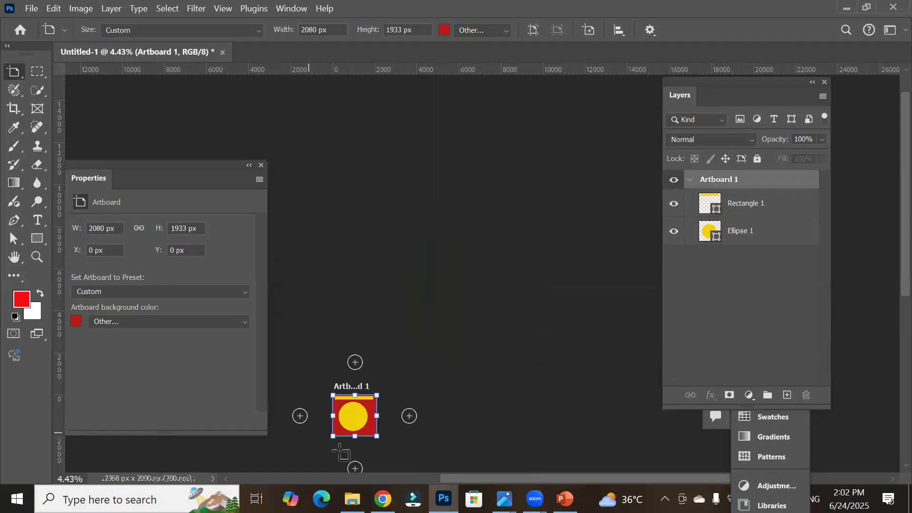
# Step: Open the New Document dialog from the Artboard 1 document
pyautogui.scroll(3, 339, 466)
pyautogui.scroll(5, 338, 466)
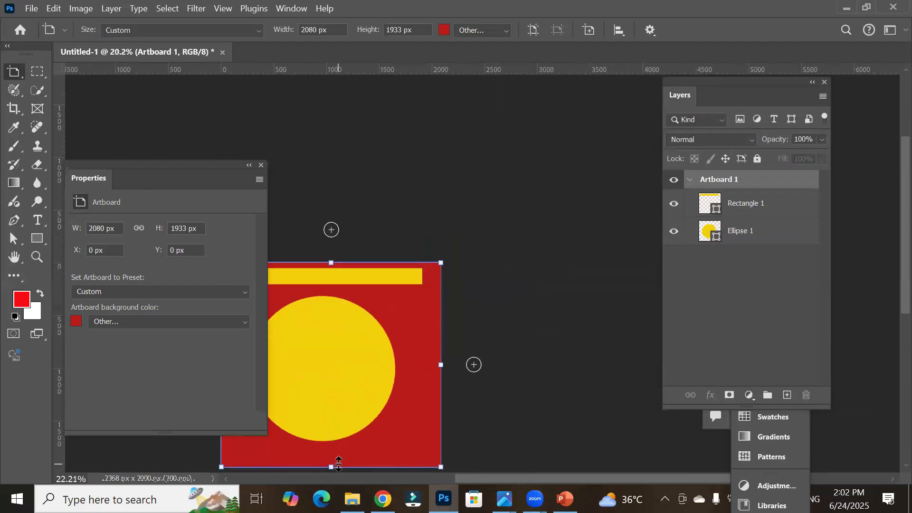
pyautogui.click(31, 9)
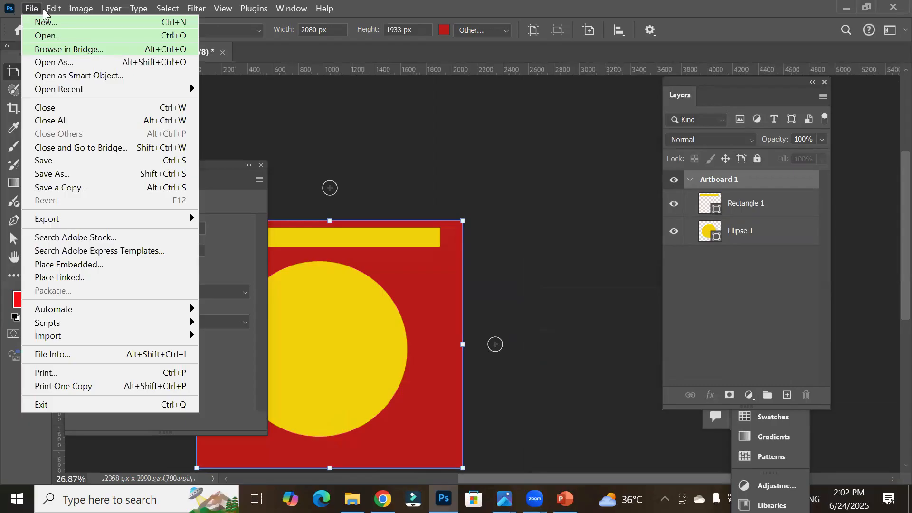
pyautogui.click(47, 23)
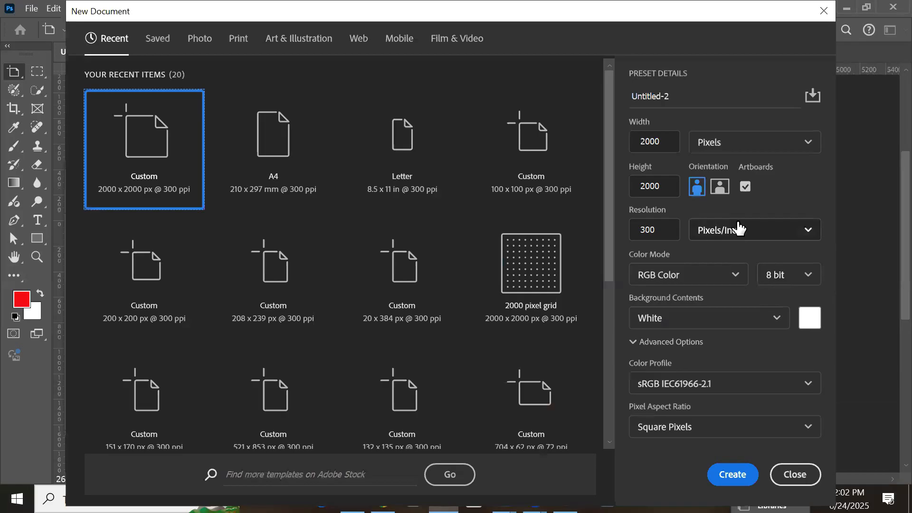
# Step: Turn off Artboards and set the colour mode to CMYK Color in the new document settings
pyautogui.click(745, 187)
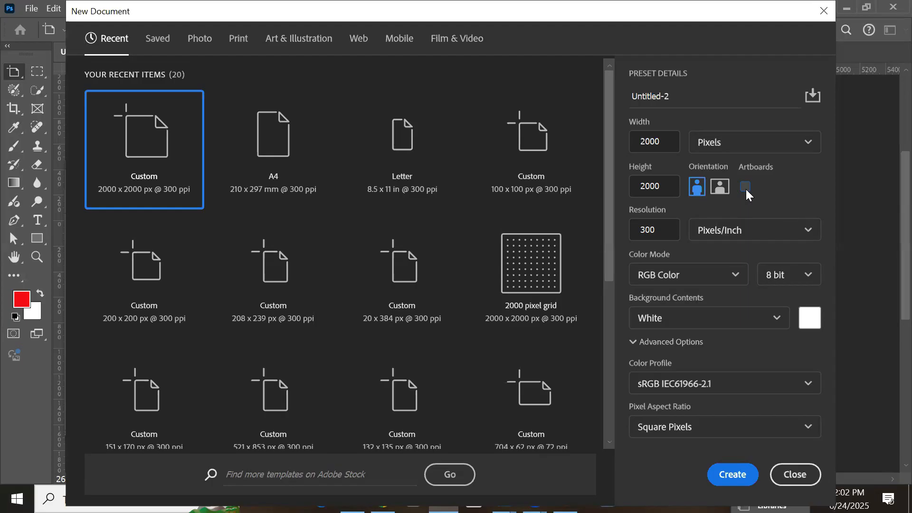
pyautogui.click(725, 273)
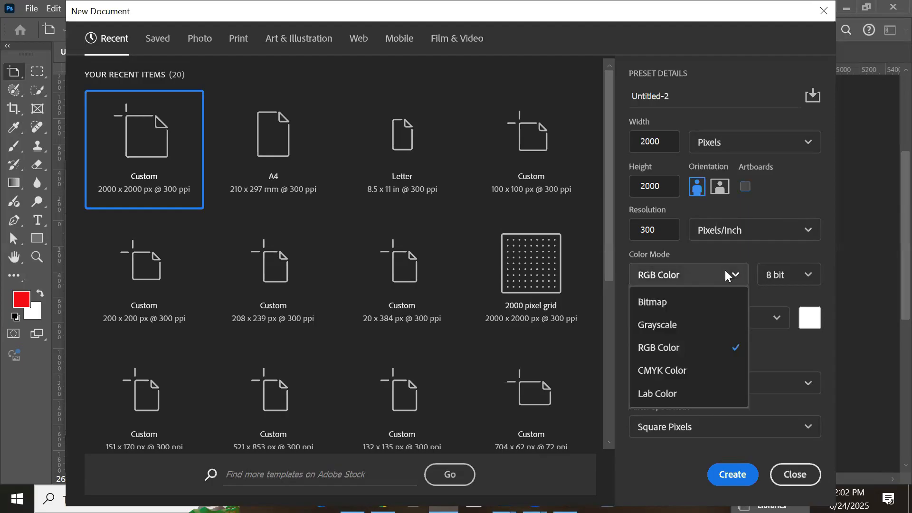
pyautogui.click(673, 371)
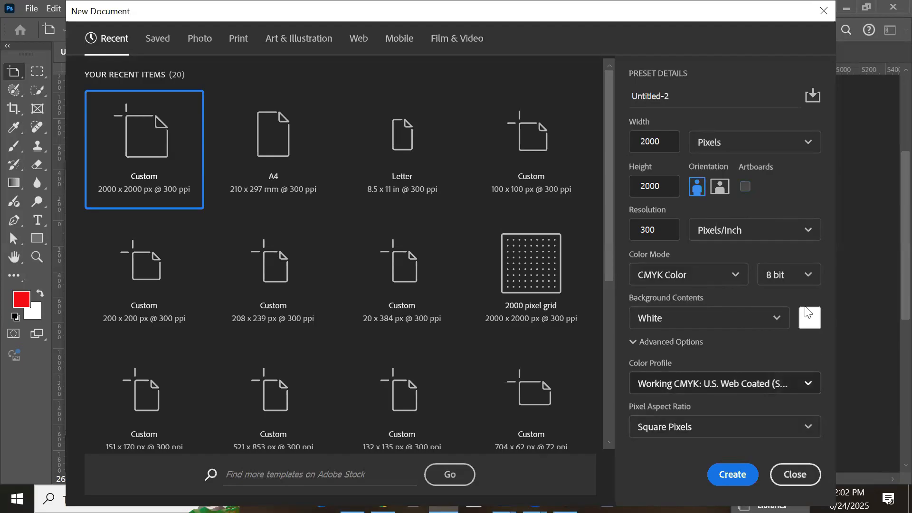
pyautogui.click(723, 276)
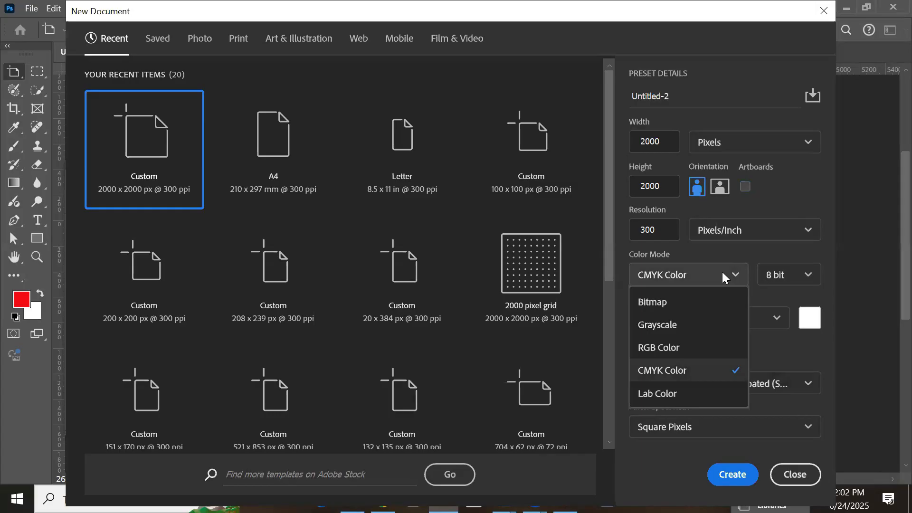
pyautogui.click(810, 224)
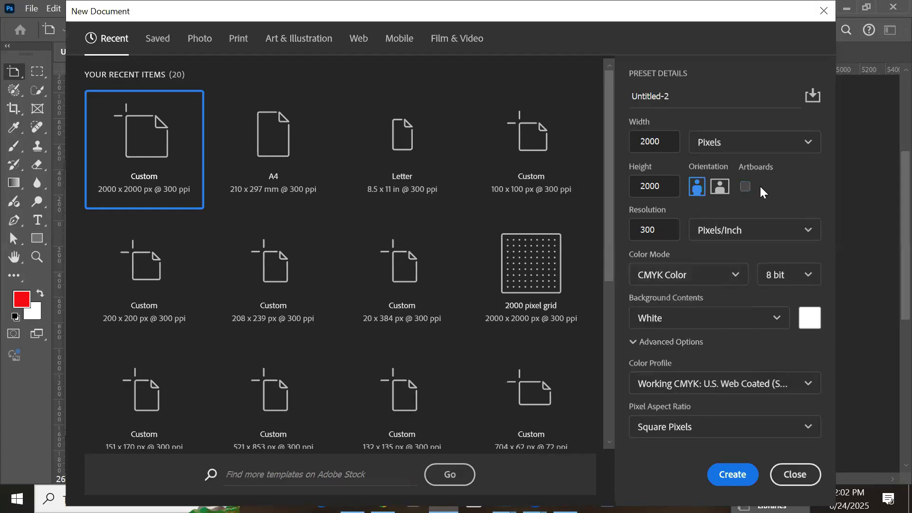
# Step: Turn Artboards back on and create the 2000 x 2000 px, 300 ppi document
pyautogui.click(745, 186)
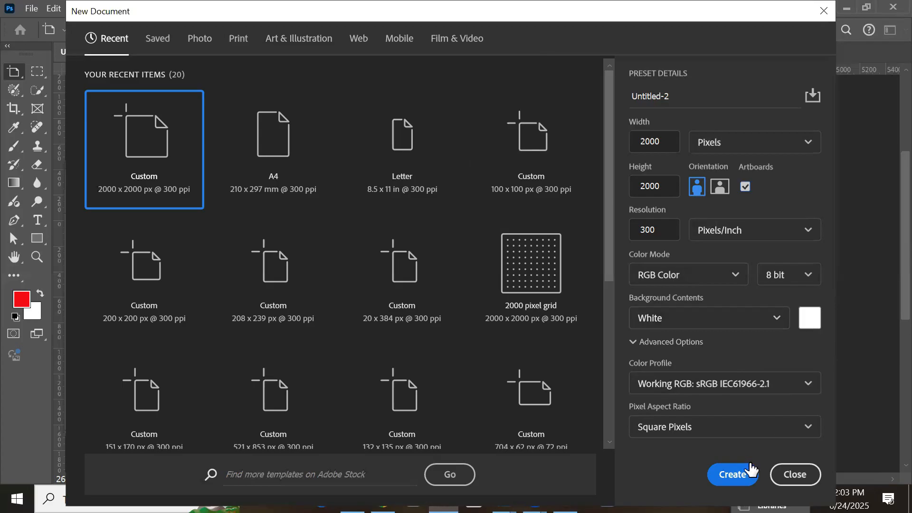
pyautogui.click(743, 475)
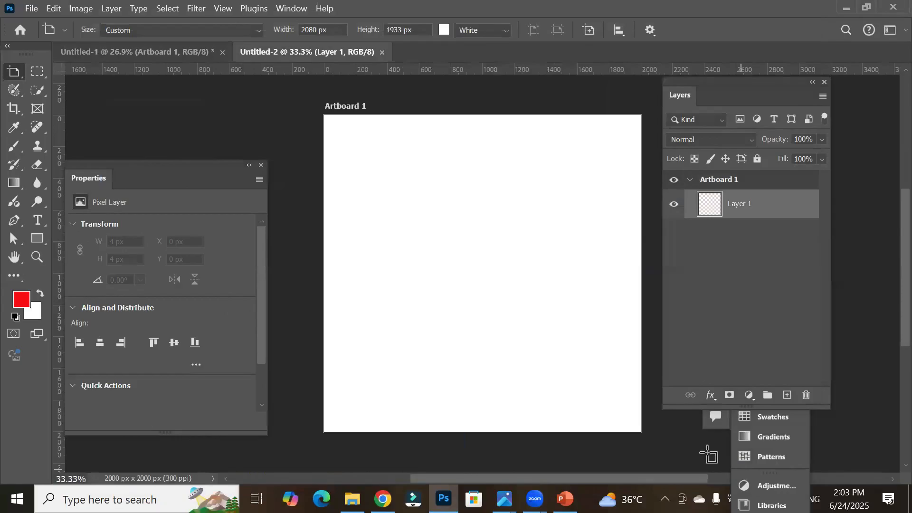
# Step: Open the shape tools group to pick a drawing tool
pyautogui.click(32, 241)
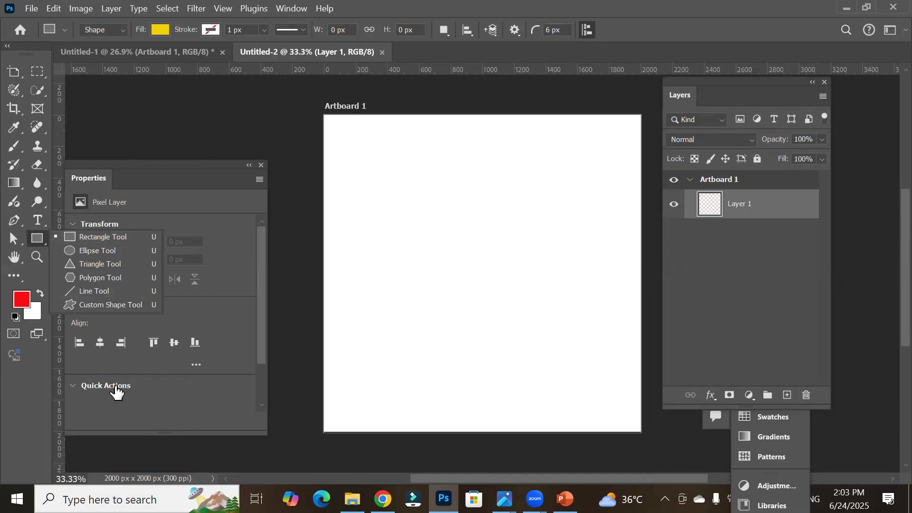
# Step: Delete the empty Layer 1 from Artboard 1
pyautogui.moveTo(154, 160); pyautogui.dragTo(171, 115)
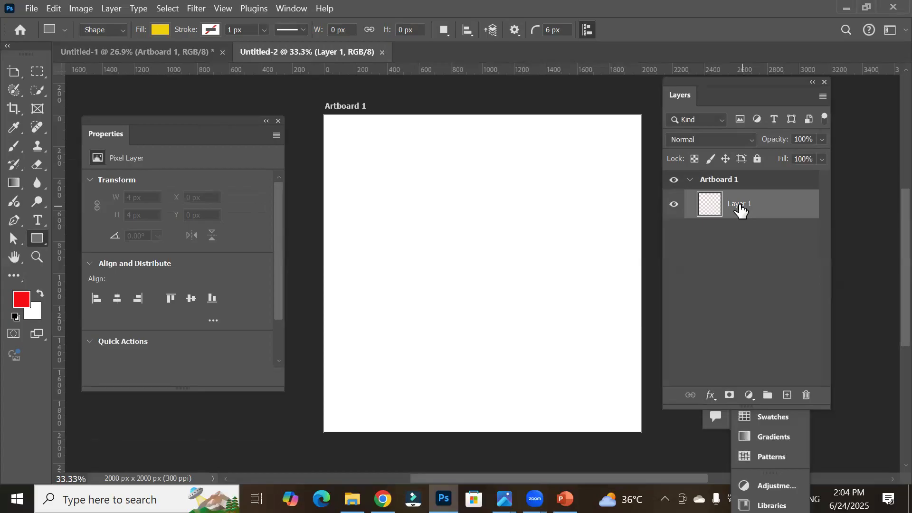
pyautogui.click(806, 396)
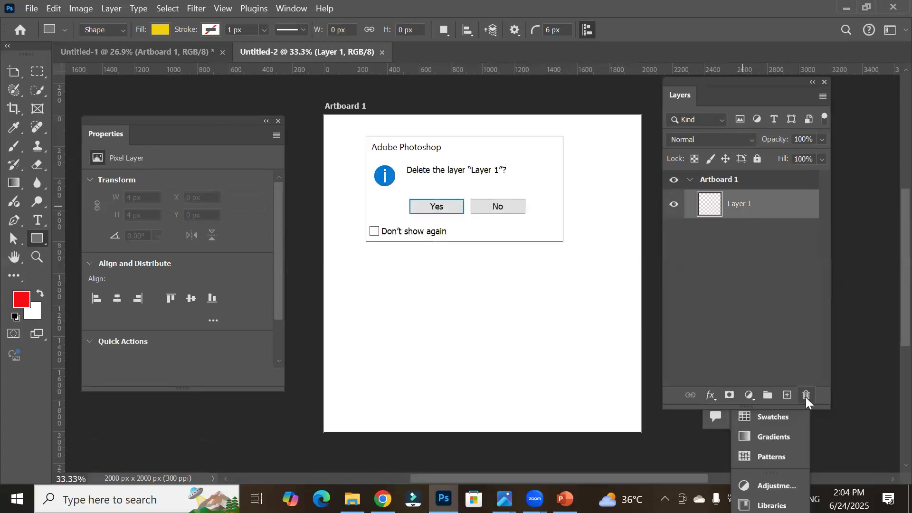
pyautogui.click(441, 212)
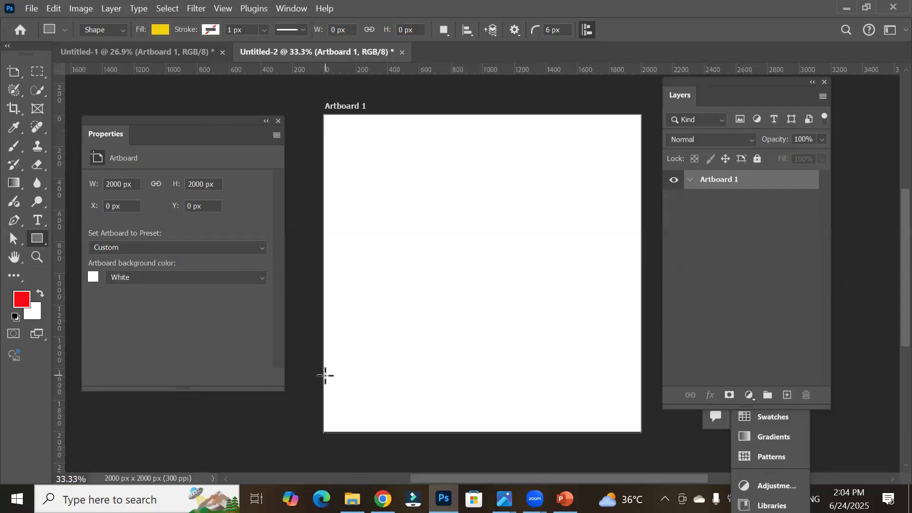
# Step: Draw four yellow rectangles, each about 320–350 px wide, scattered diagonally from bottom-left to top-right of Artboard 1
pyautogui.moveTo(330, 371); pyautogui.dragTo(385, 428)
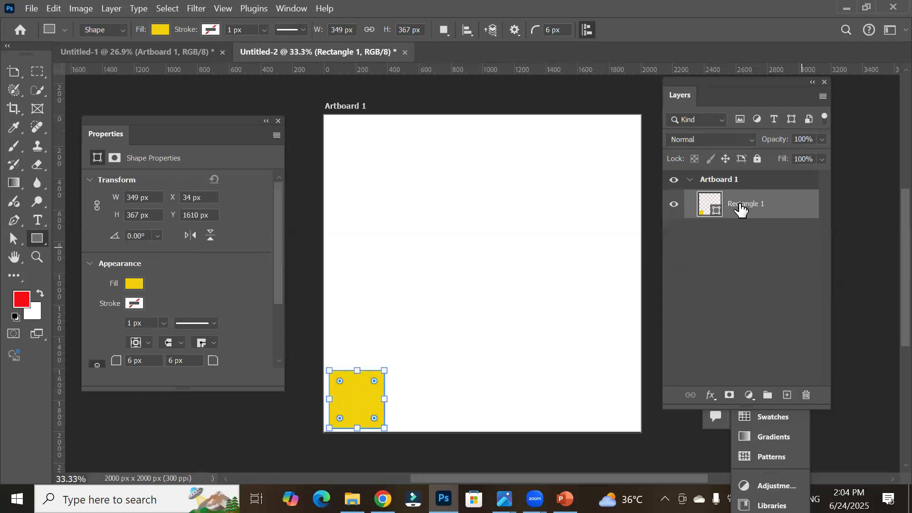
pyautogui.moveTo(584, 121); pyautogui.dragTo(635, 174)
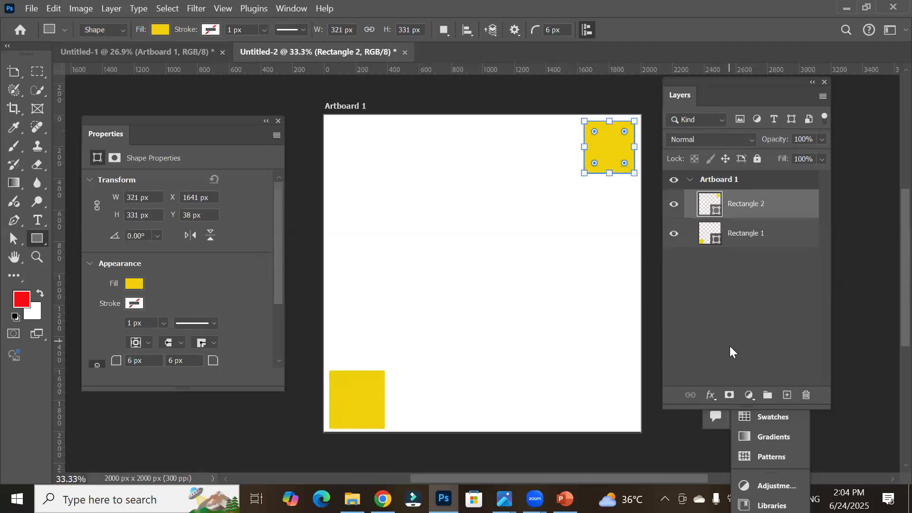
pyautogui.moveTo(497, 204); pyautogui.dragTo(546, 252)
pyautogui.moveTo(412, 280); pyautogui.dragTo(462, 323)
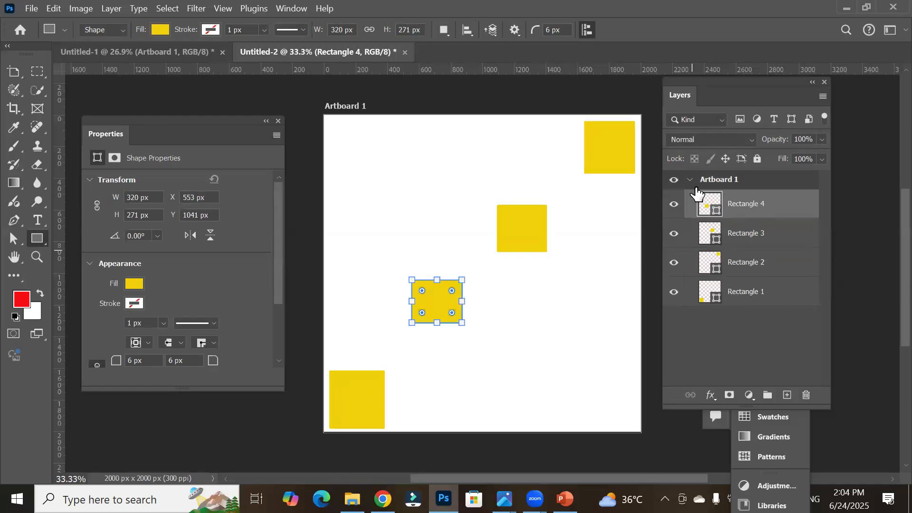
# Step: Duplicate Artboard 1 with all its rectangles as a second artboard
pyautogui.click(689, 181)
pyautogui.click(689, 181)
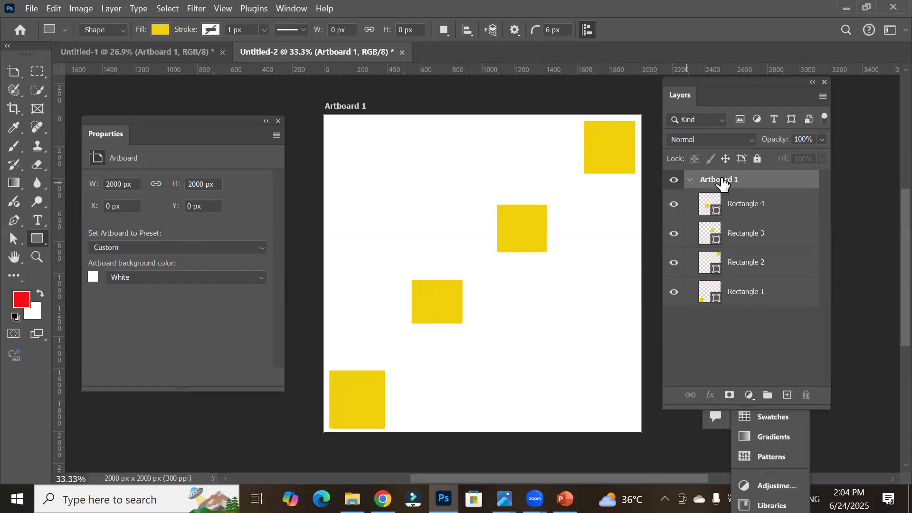
pyautogui.scroll(-2, 560, 322)
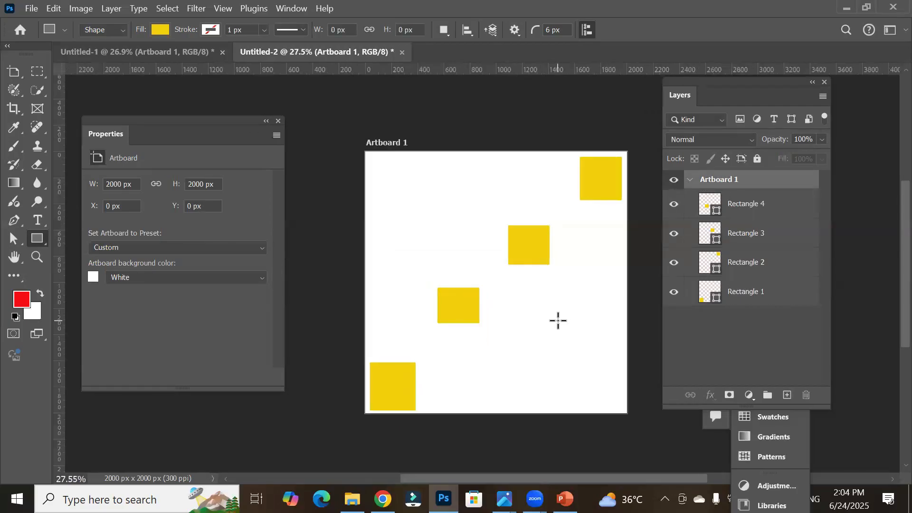
pyautogui.moveTo(596, 325); pyautogui.dragTo(469, 260)
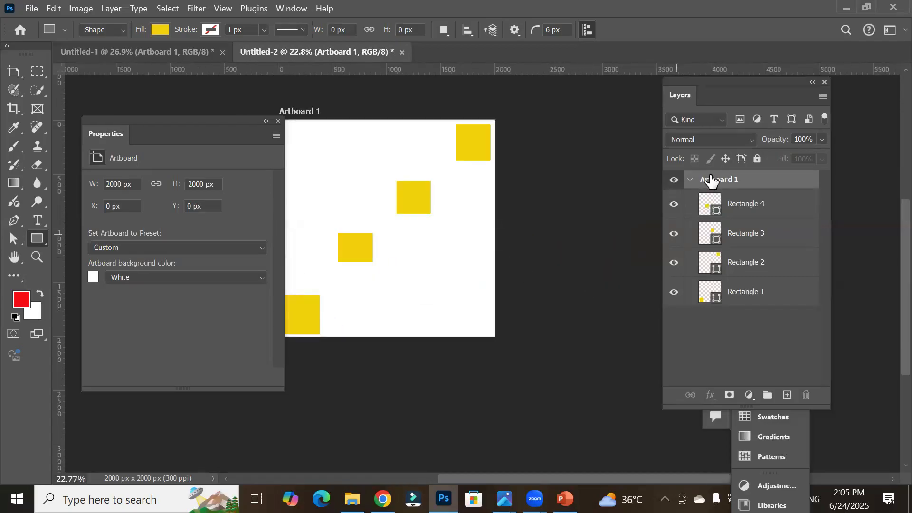
pyautogui.moveTo(712, 181); pyautogui.dragTo(788, 395)
# Step: With the Move tool, duplicate the lower-middle rectangle in Artboard 1, placing copies to its right and below it
pyautogui.moveTo(155, 127); pyautogui.dragTo(107, 266)
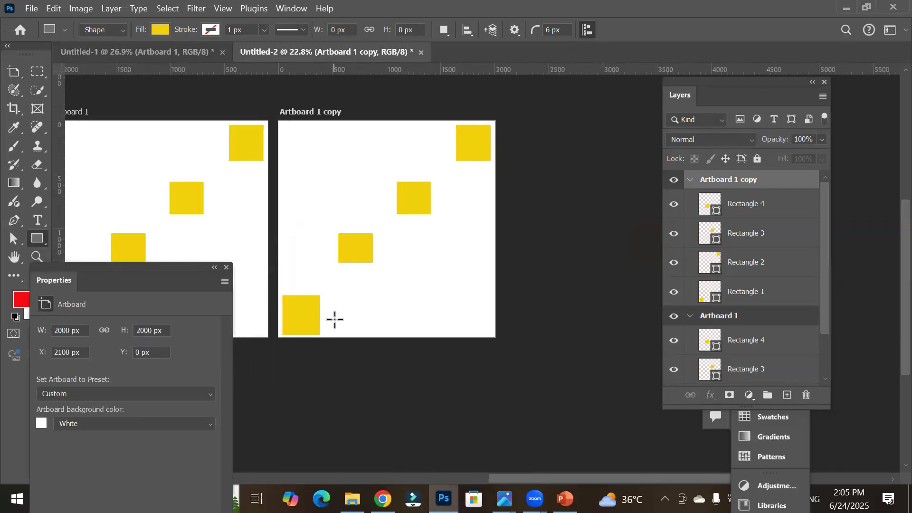
pyautogui.moveTo(332, 332); pyautogui.dragTo(475, 324)
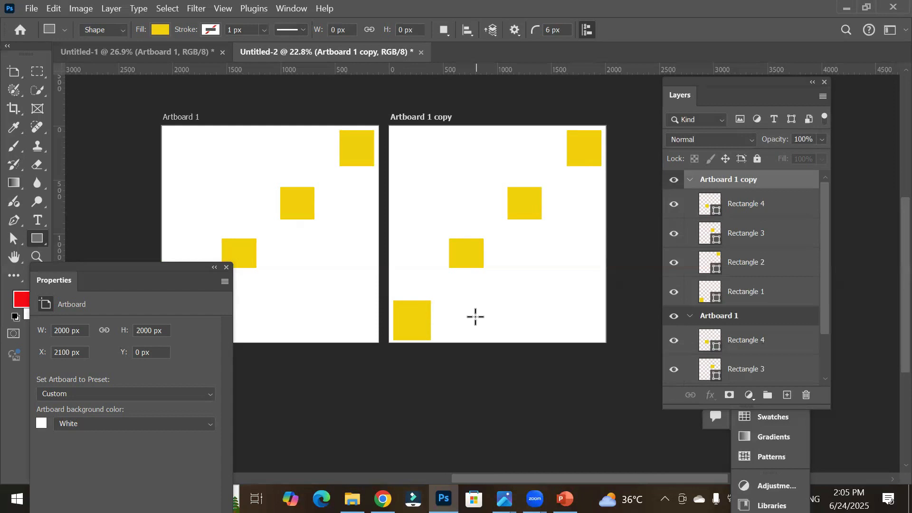
pyautogui.scroll(-2, 477, 320)
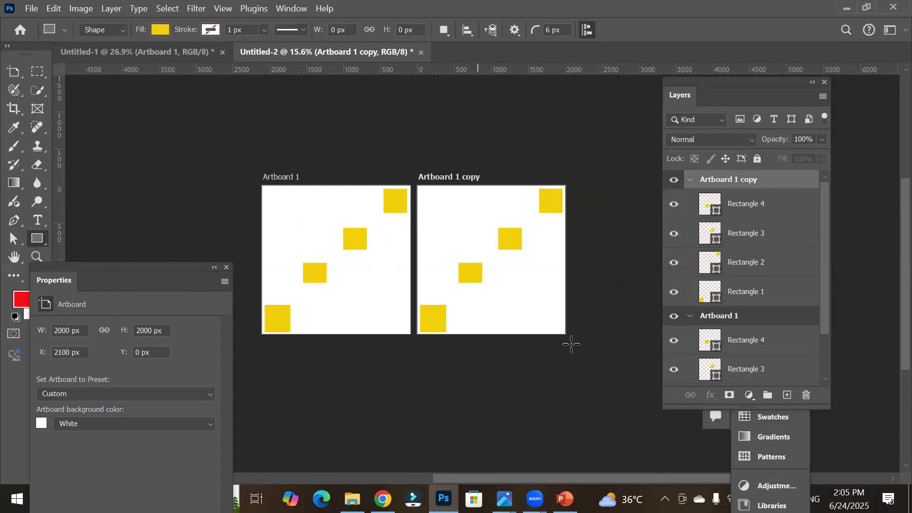
pyautogui.click(753, 342)
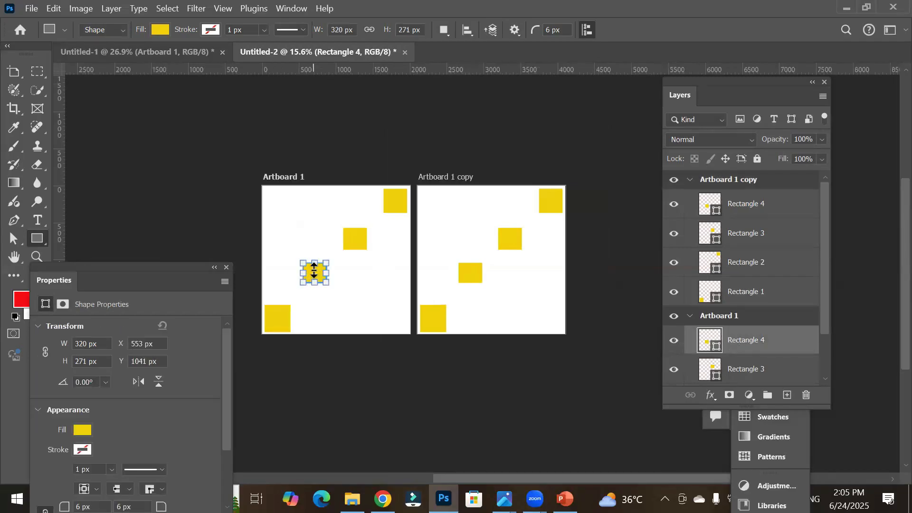
pyautogui.scroll(1, 310, 274)
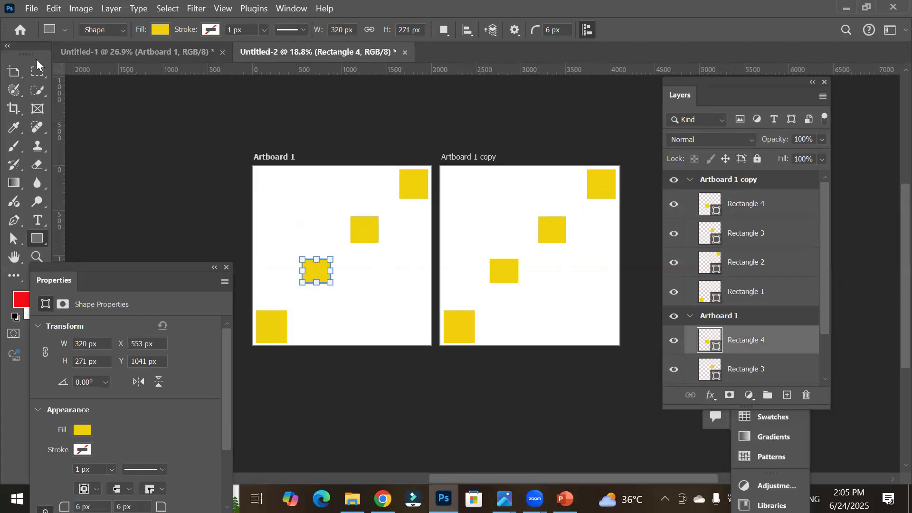
pyautogui.click(14, 75)
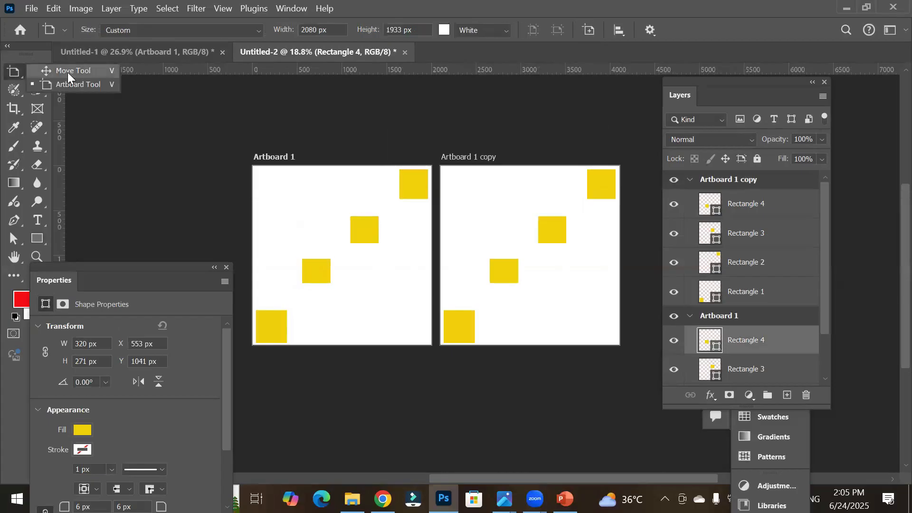
pyautogui.click(68, 72)
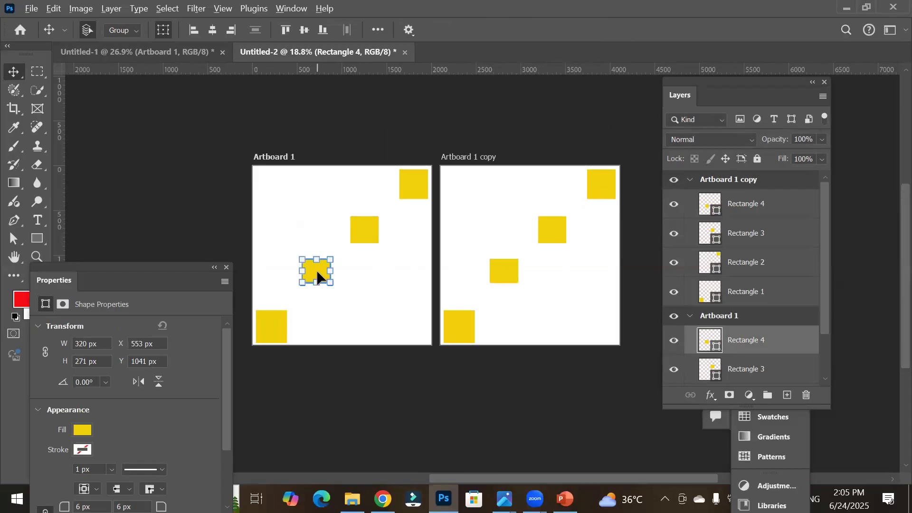
pyautogui.moveTo(318, 277); pyautogui.dragTo(350, 311)
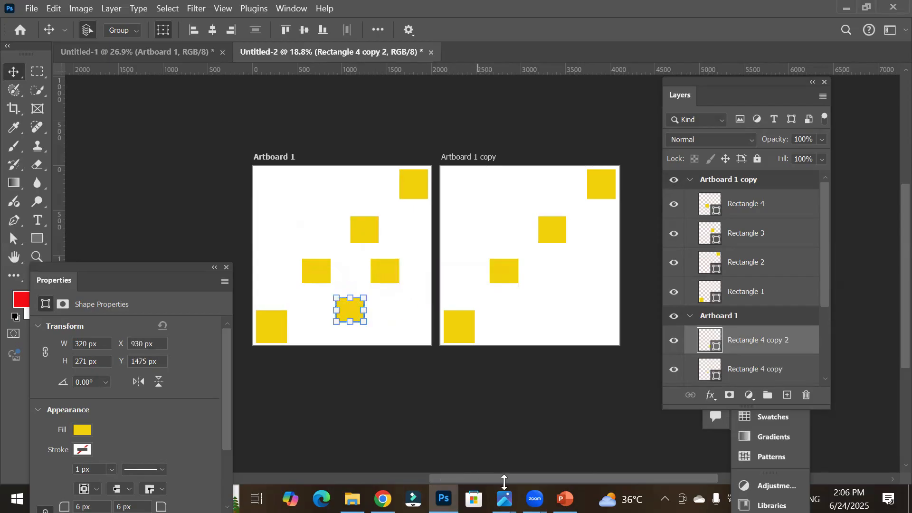
# Step: Duplicate Artboard 1 copy with the Move tool, placing the new artboard to its right
pyautogui.hscroll(3, 505, 480)
pyautogui.click(497, 300)
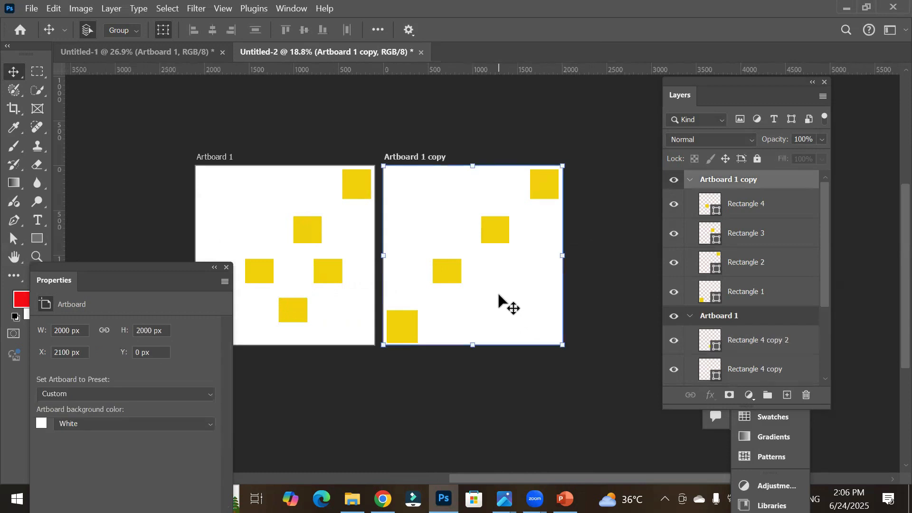
pyautogui.scroll(-2, 498, 299)
pyautogui.scroll(-1, 499, 299)
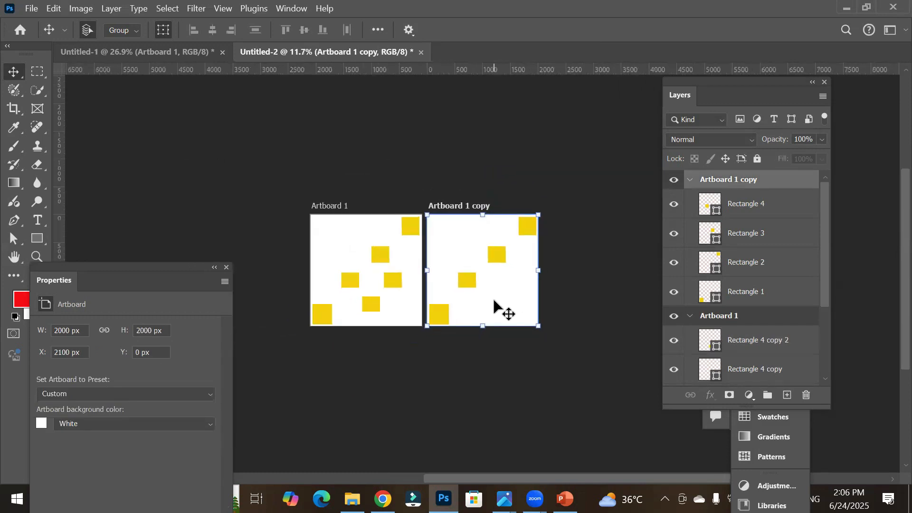
pyautogui.scroll(-1, 346, 271)
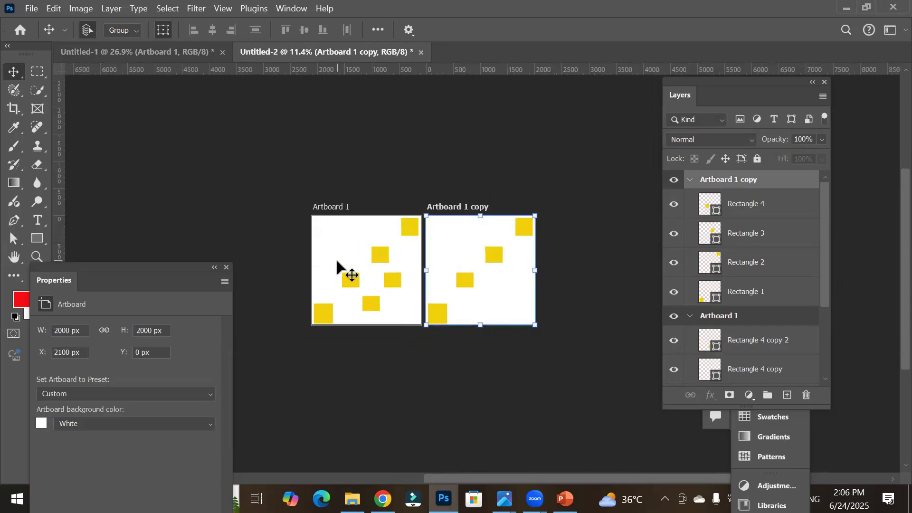
pyautogui.moveTo(482, 301); pyautogui.dragTo(608, 298)
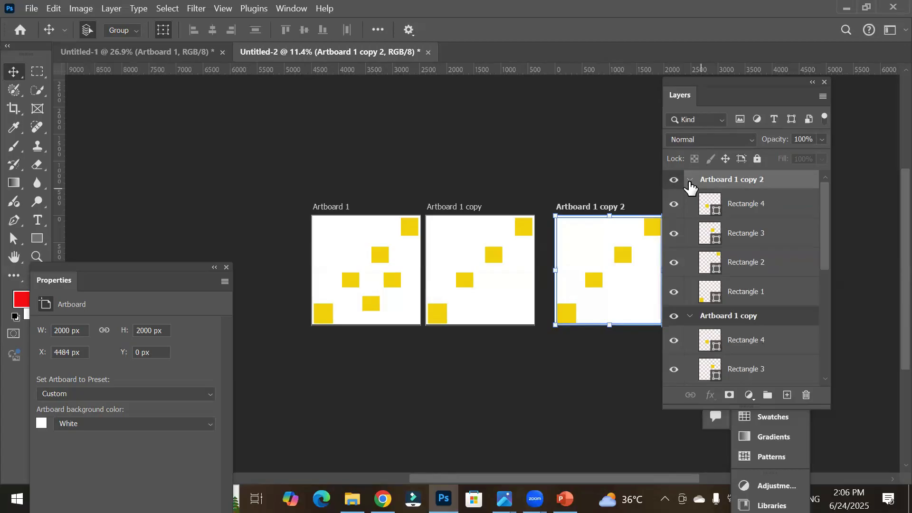
# Step: Collapse all three artboard groups in the layer list
pyautogui.click(727, 207)
pyautogui.click(734, 232)
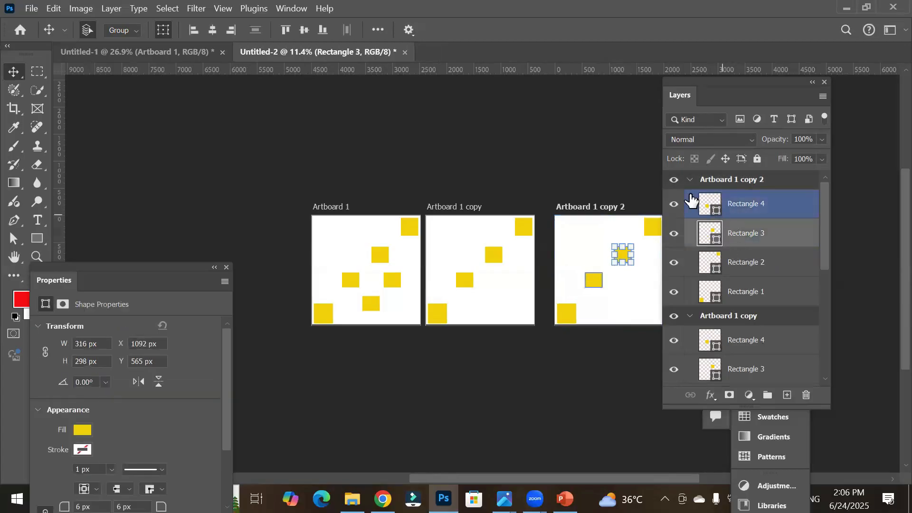
pyautogui.click(698, 183)
pyautogui.click(690, 179)
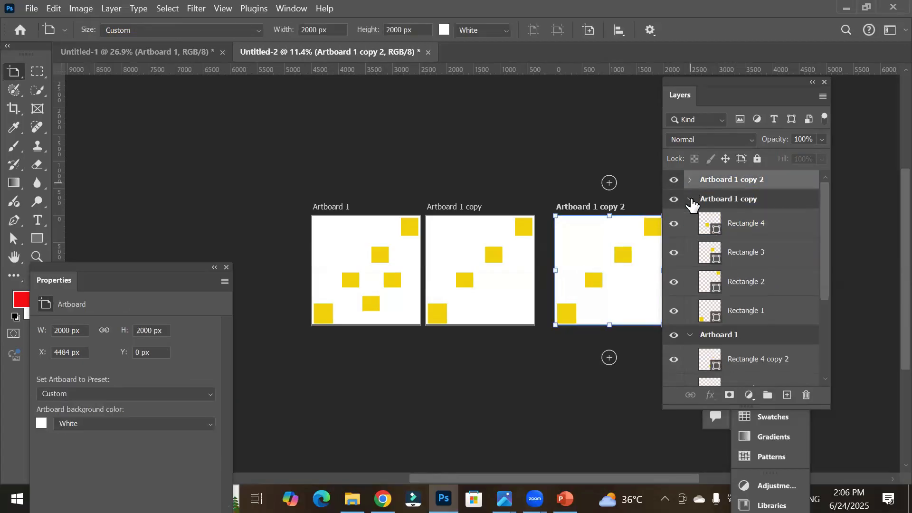
pyautogui.click(690, 199)
pyautogui.click(690, 218)
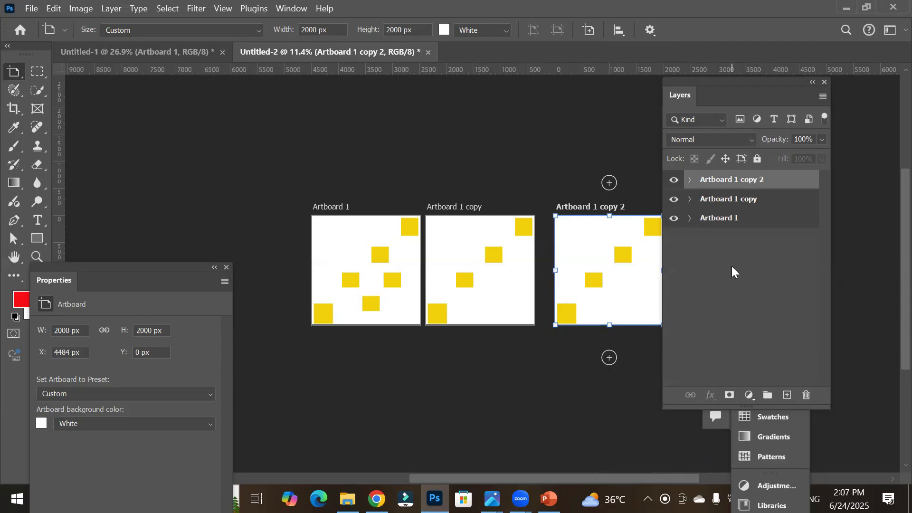
# Step: Duplicate Artboard 1 copy 2, then duplicate the new copy below Artboard 1 with the Move tool
pyautogui.moveTo(719, 180); pyautogui.dragTo(789, 396)
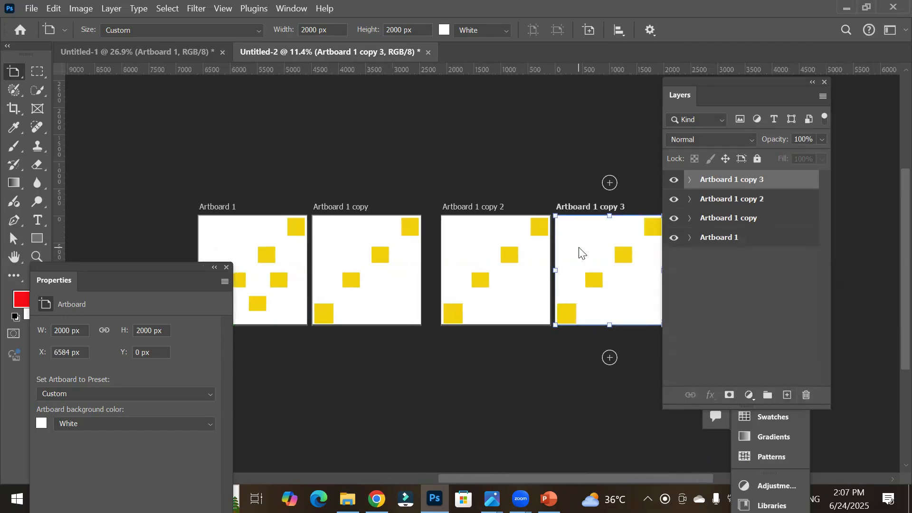
pyautogui.rightClick(13, 72)
pyautogui.click(63, 71)
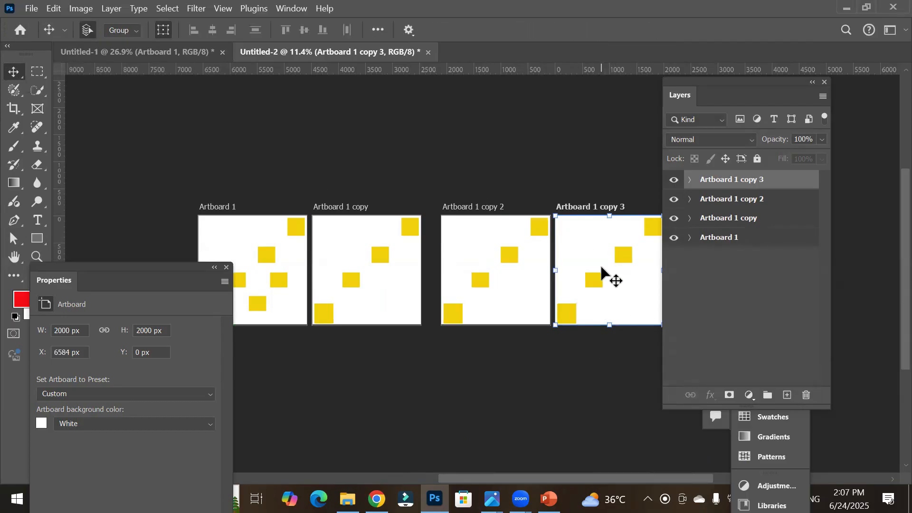
pyautogui.scroll(-2, 611, 275)
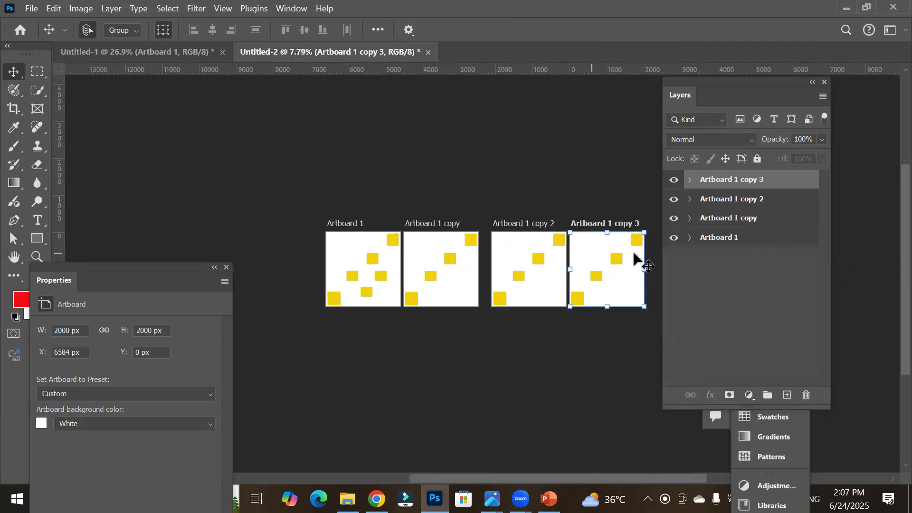
pyautogui.moveTo(598, 261); pyautogui.dragTo(356, 373)
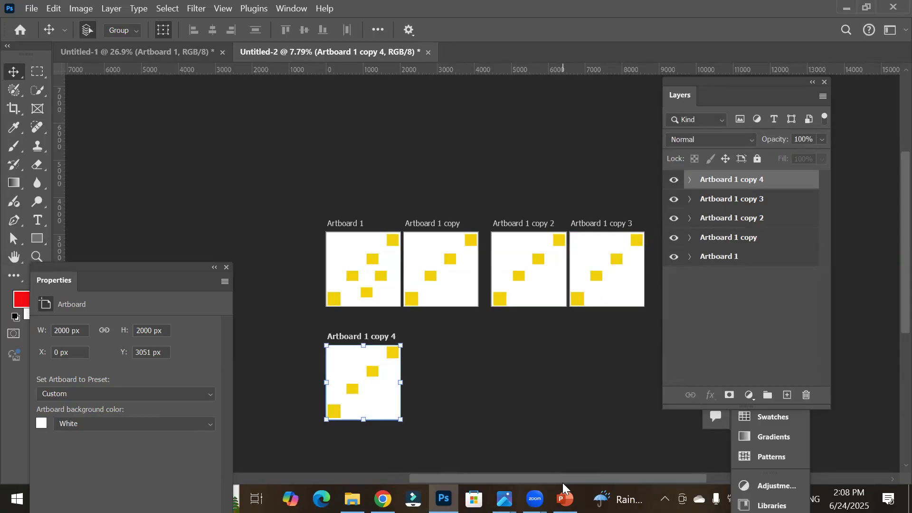
# Step: Add a new empty artboard above Artboard 1 with the Artboard tool
pyautogui.click(350, 253)
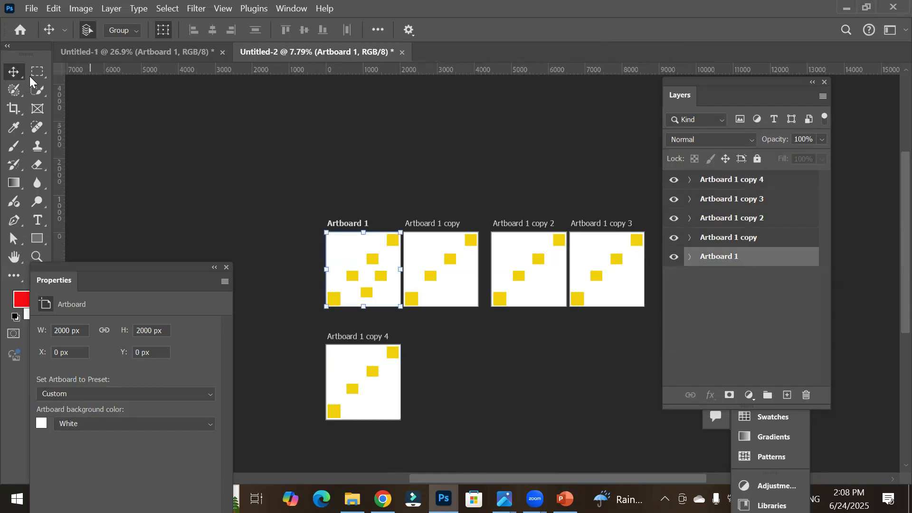
pyautogui.rightClick(14, 75)
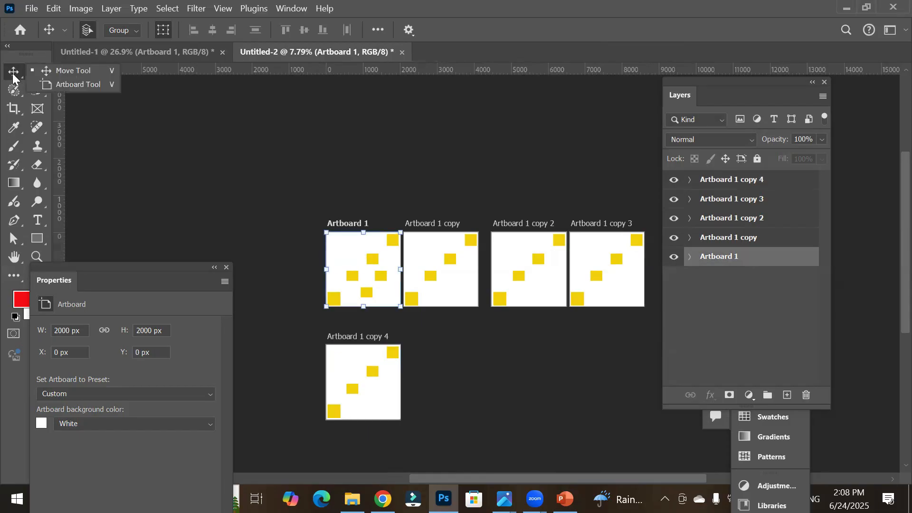
pyautogui.click(57, 86)
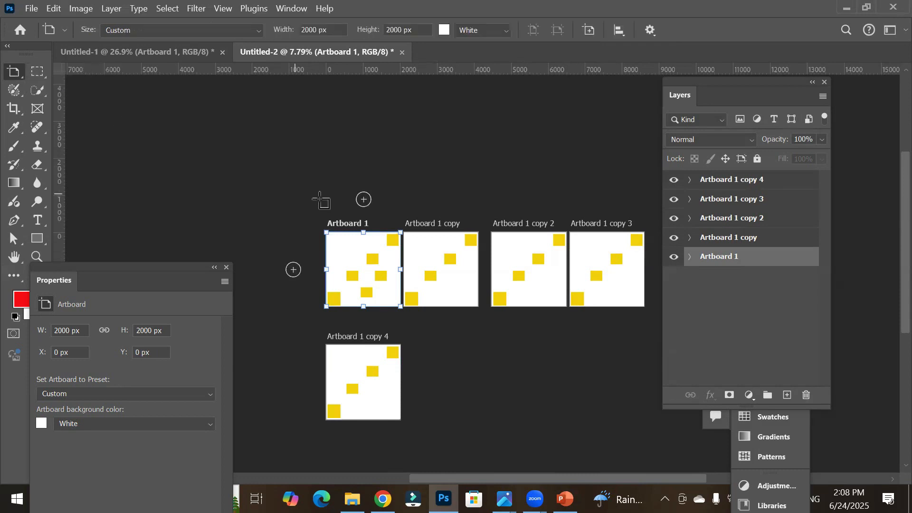
pyautogui.click(363, 199)
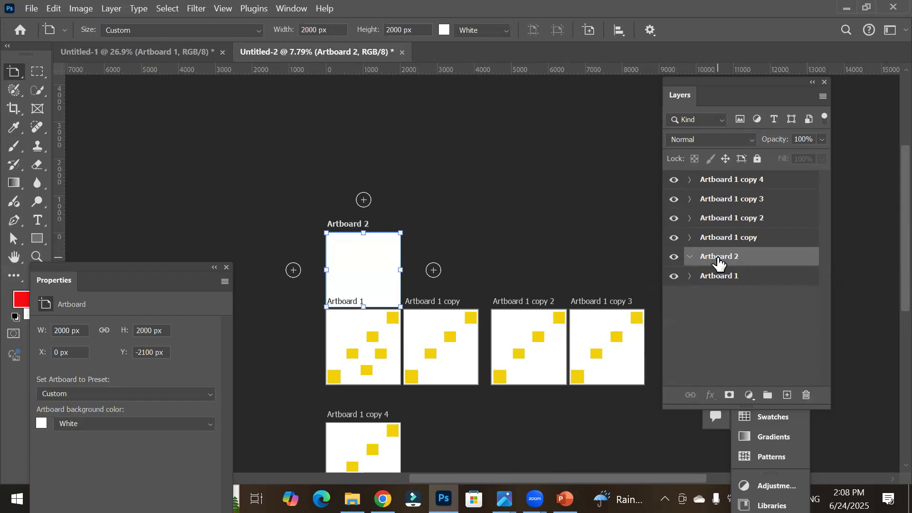
pyautogui.click(690, 238)
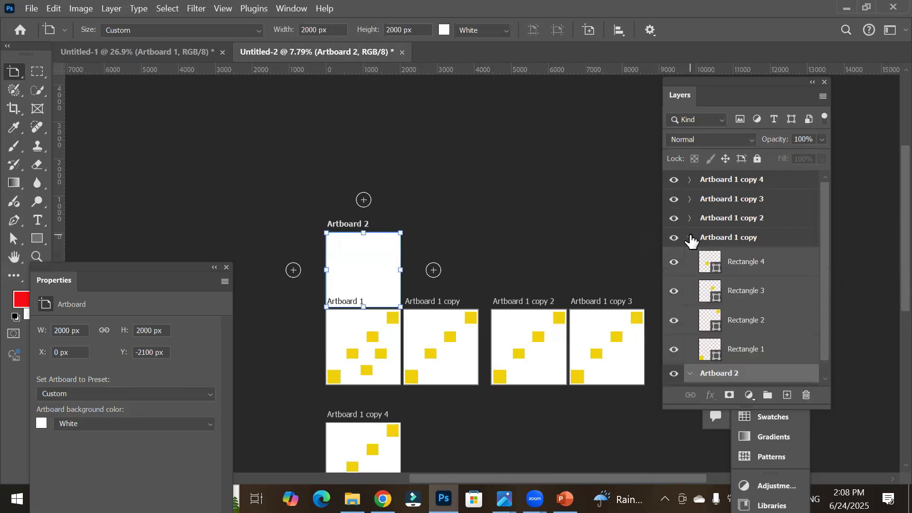
pyautogui.click(690, 237)
pyautogui.click(690, 218)
pyautogui.click(690, 219)
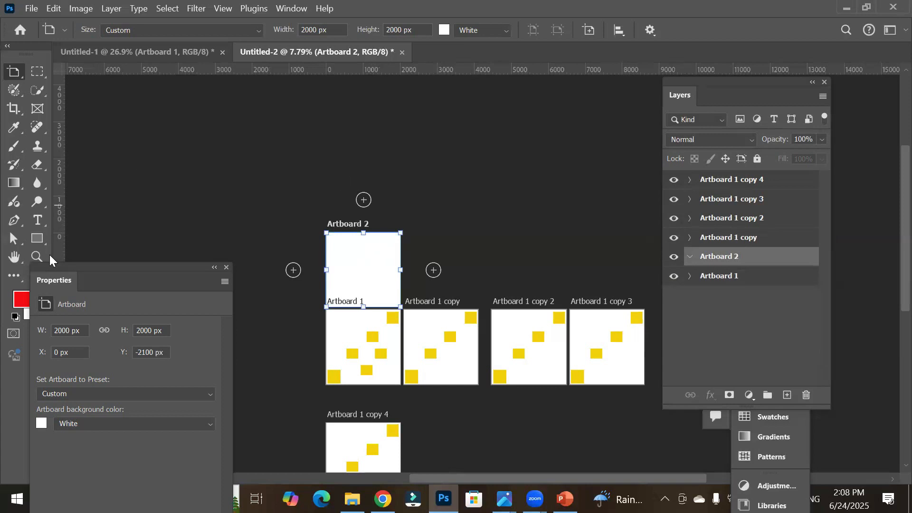
# Step: Switch to the Triangle tool and draw a large triangle across Artboard 2's top edge, then undo it
pyautogui.click(36, 242)
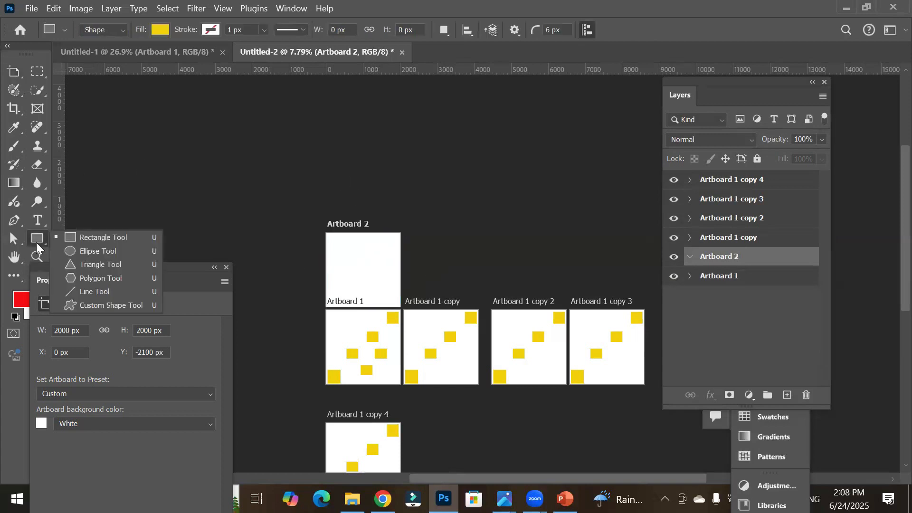
pyautogui.click(79, 262)
pyautogui.scroll(5, 358, 272)
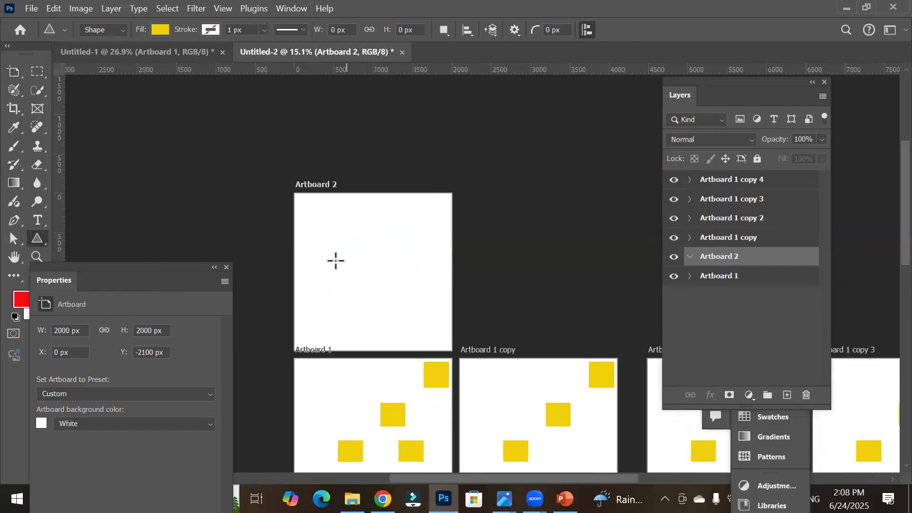
pyautogui.moveTo(330, 219); pyautogui.dragTo(403, 258)
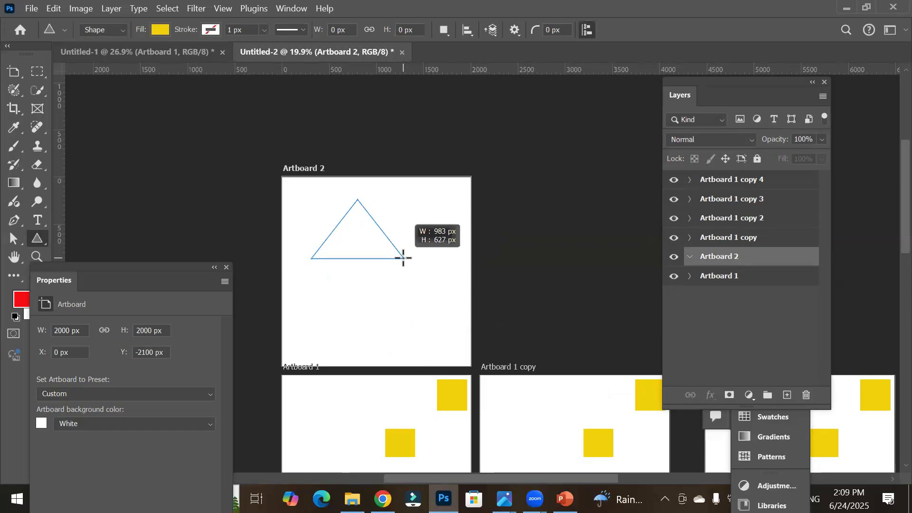
pyautogui.moveTo(403, 258); pyautogui.dragTo(379, 300)
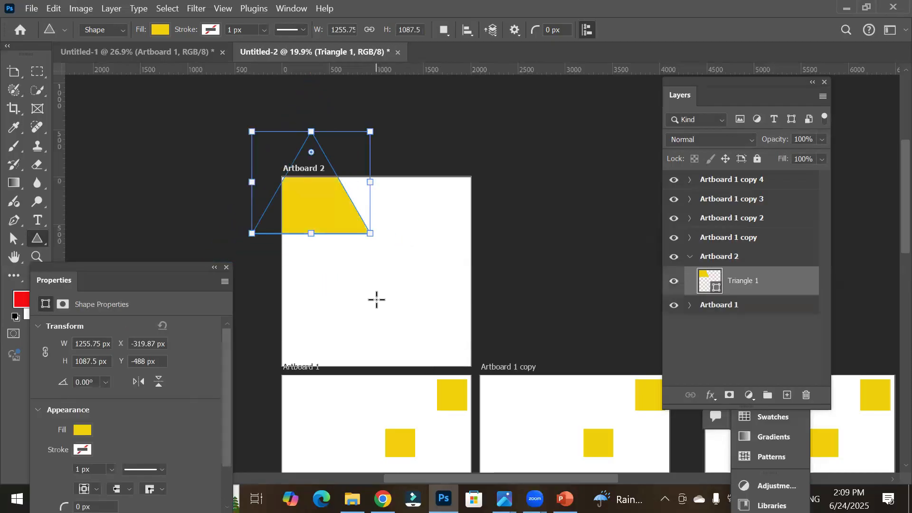
pyautogui.hotkey('ctrl', 'z')
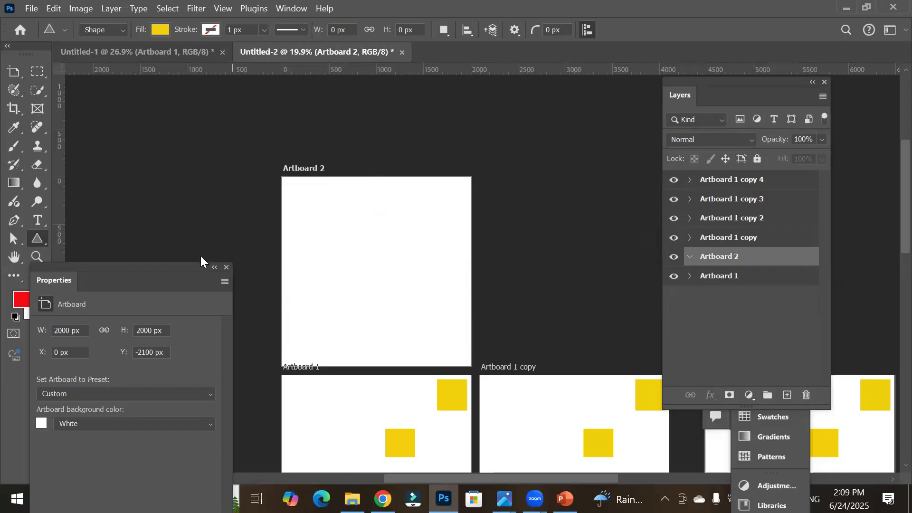
# Step: Create an equilateral triangle 400 px wide, drawn from center, on Artboard 2 through the Create Triangle dialog
pyautogui.rightClick(34, 238)
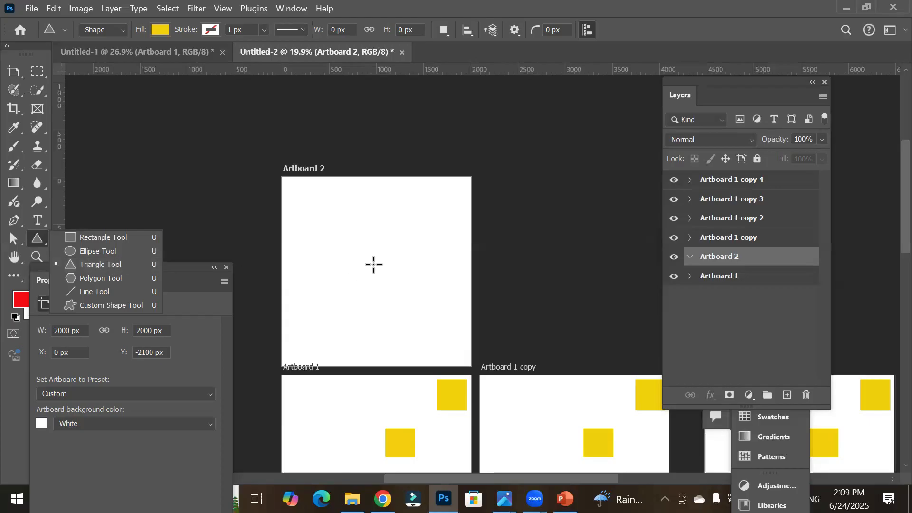
pyautogui.click(374, 264)
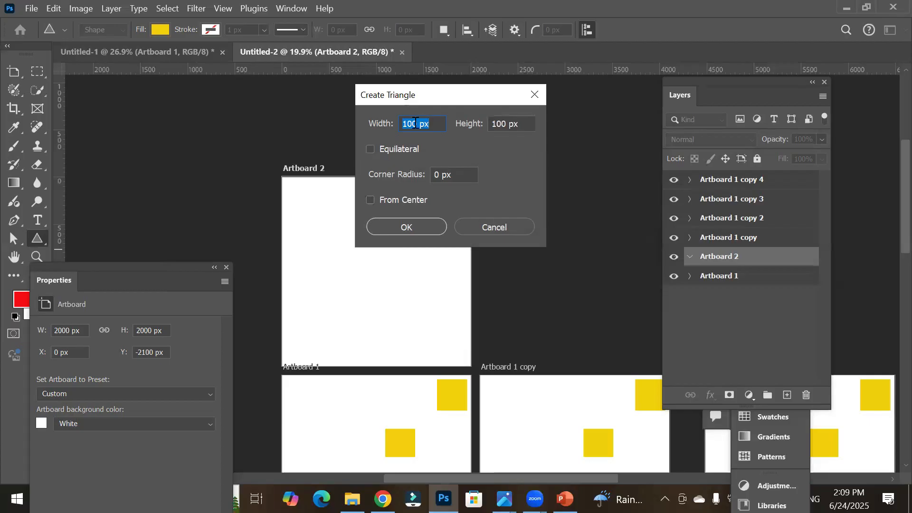
pyautogui.doubleClick(486, 122)
pyautogui.click(370, 150)
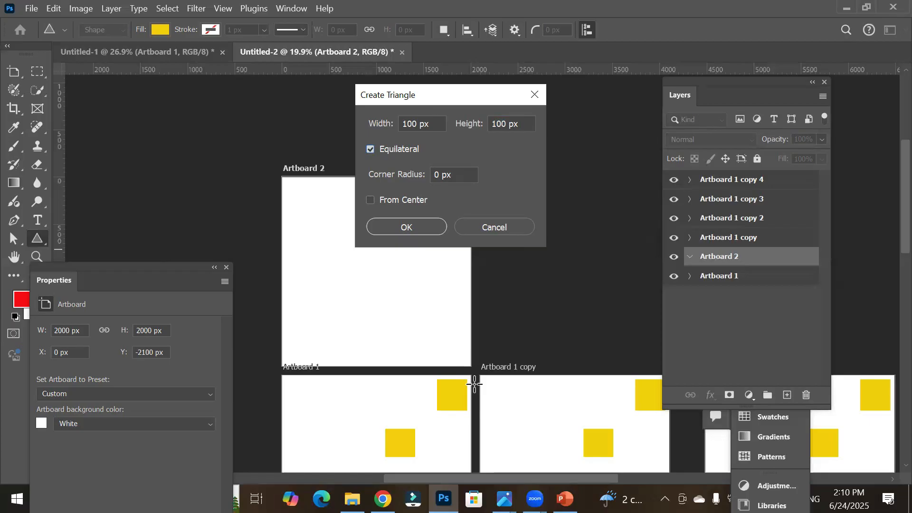
pyautogui.moveTo(421, 126); pyautogui.dragTo(347, 119)
pyautogui.write('400')
pyautogui.press('Tab')
pyautogui.click(522, 124)
pyautogui.click(404, 202)
pyautogui.click(407, 227)
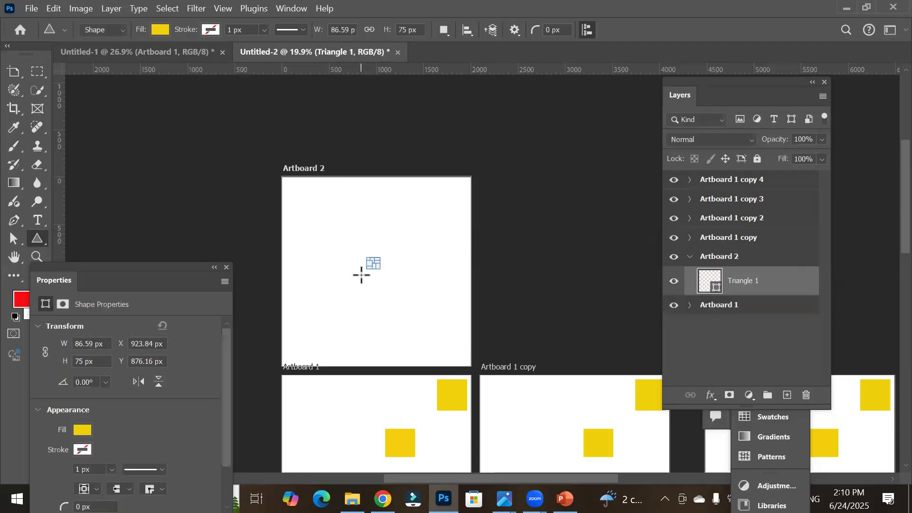
# Step: Zoom in on the new triangle and delete it
pyautogui.scroll(10, 367, 266)
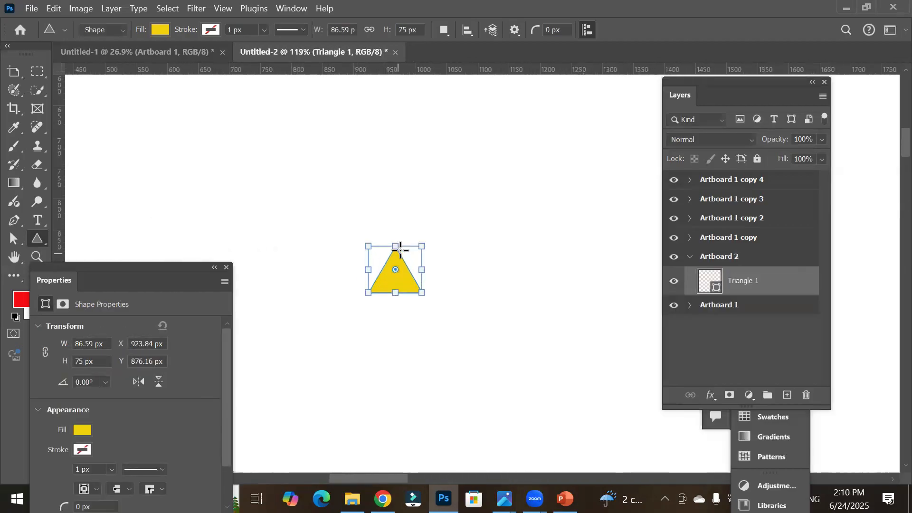
pyautogui.scroll(8, 400, 249)
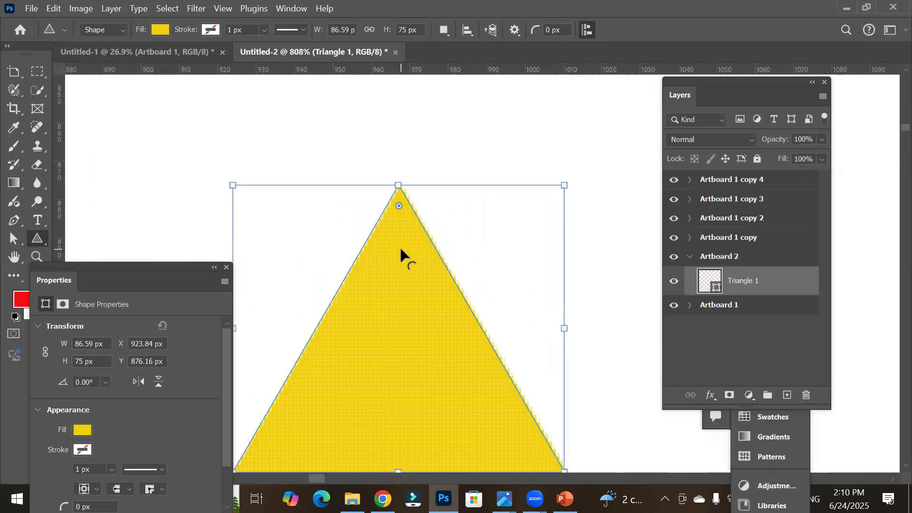
pyautogui.scroll(-5, 401, 249)
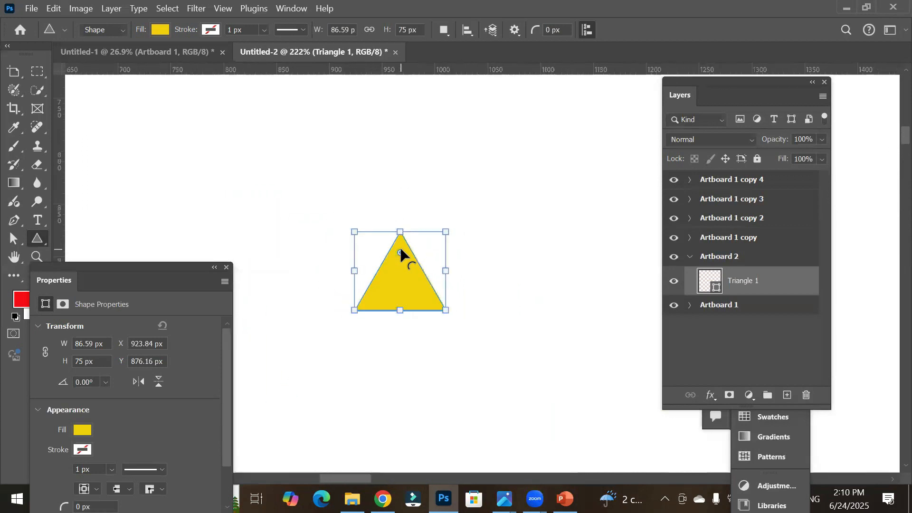
pyautogui.press('Delete')
# Step: Draw three overlapping triangles on Artboard 2
pyautogui.scroll(-5, 401, 246)
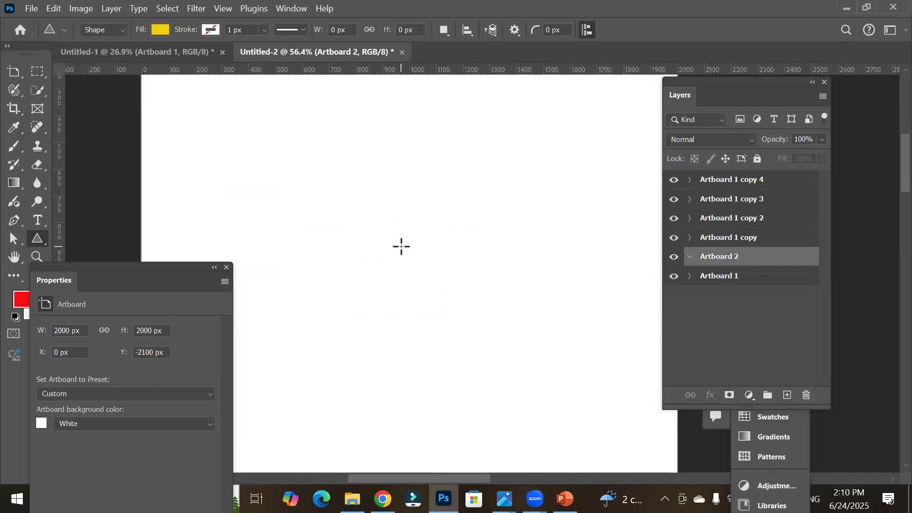
pyautogui.scroll(-3, 402, 246)
pyautogui.moveTo(331, 182); pyautogui.dragTo(474, 373)
pyautogui.moveTo(401, 257); pyautogui.dragTo(458, 304)
pyautogui.moveTo(418, 260); pyautogui.dragTo(472, 319)
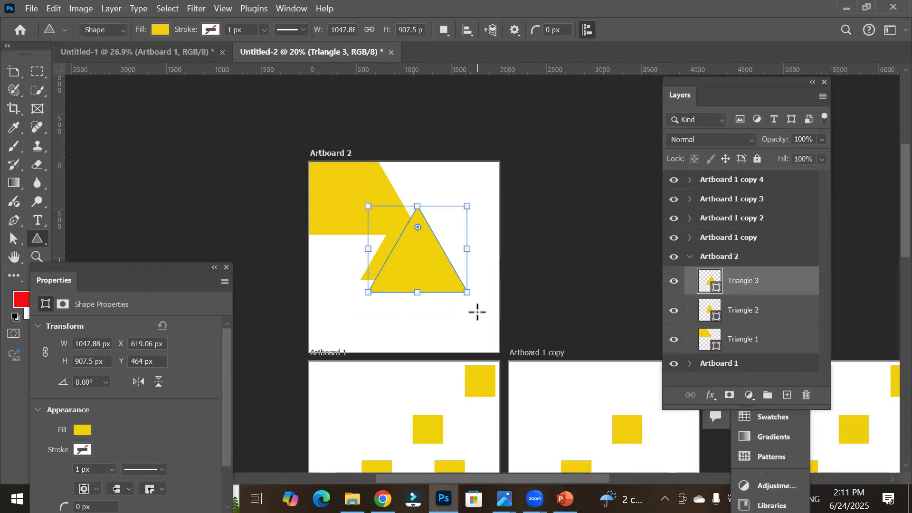
# Step: Undo the three triangles
pyautogui.hotkey('ctrl', 'z')
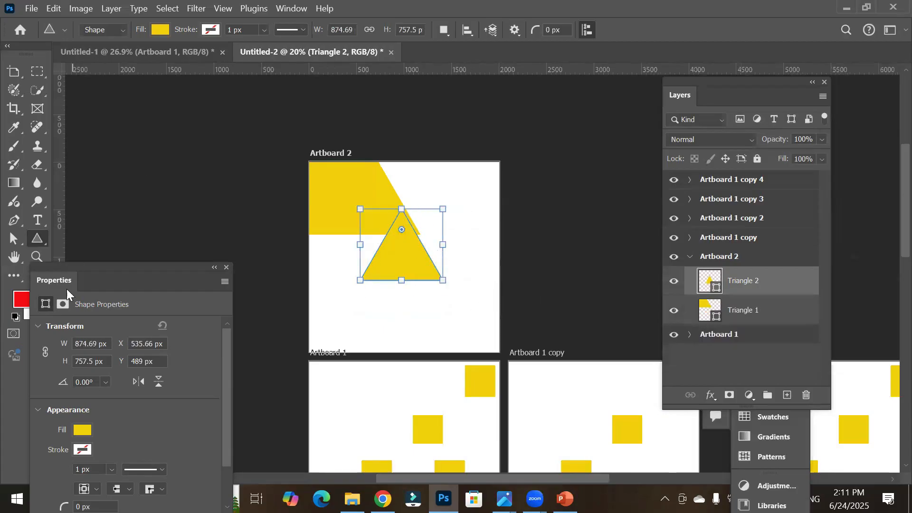
pyautogui.hotkey('ctrl', 'z')
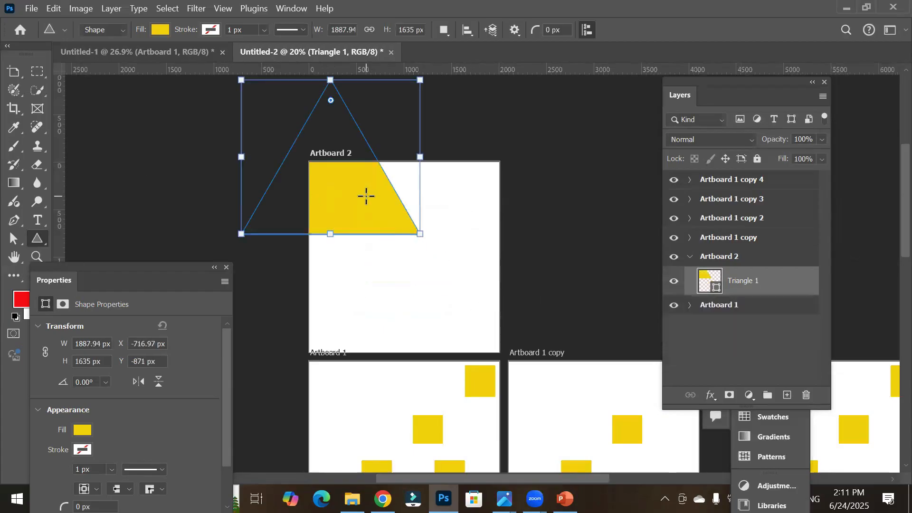
pyautogui.hotkey('ctrl', 'z')
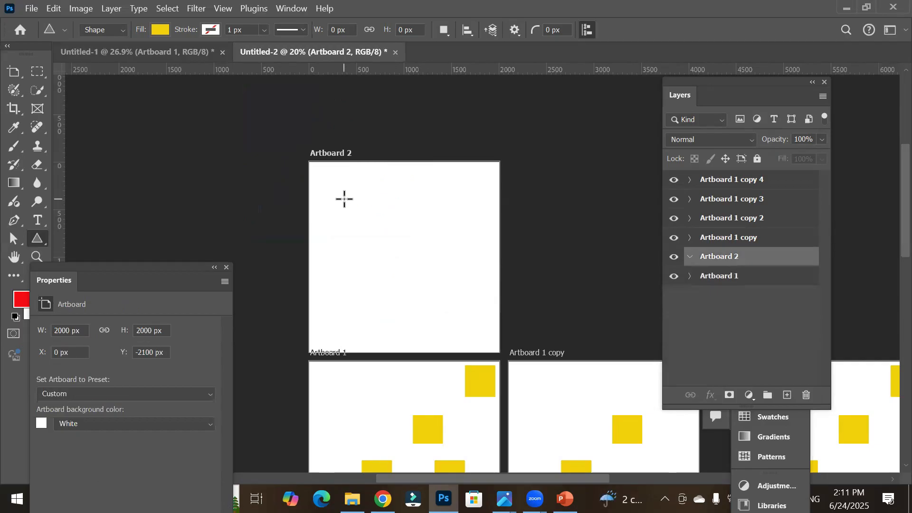
# Step: Draw two triangles on Artboard 2, then undo both
pyautogui.moveTo(348, 205); pyautogui.dragTo(400, 273)
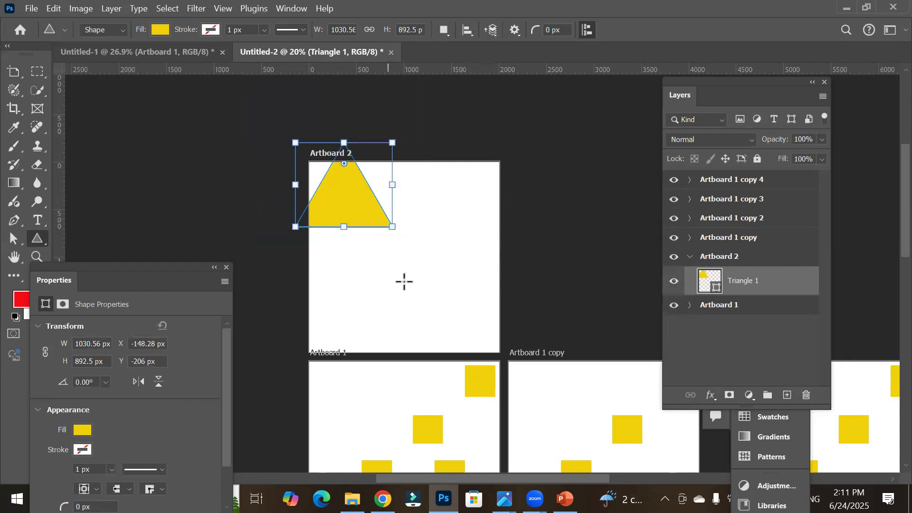
pyautogui.moveTo(413, 271); pyautogui.dragTo(467, 332)
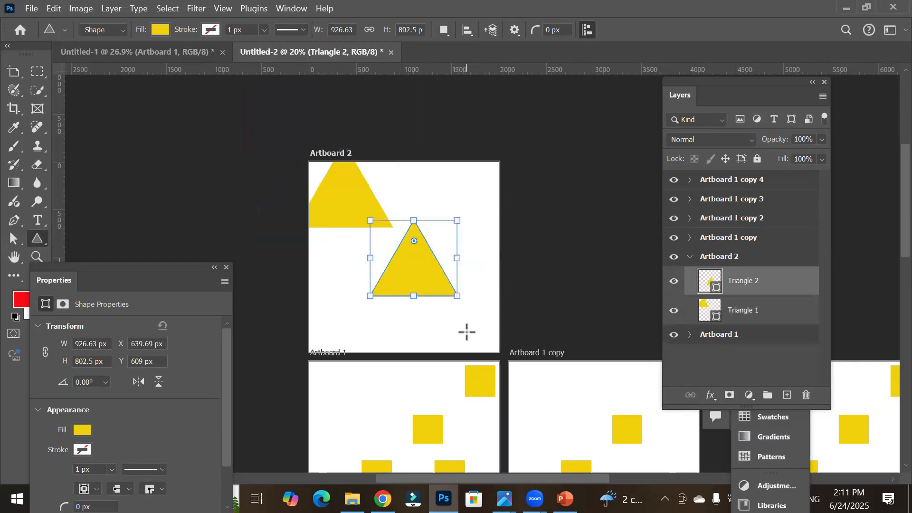
pyautogui.hotkey('ctrl', 'z')
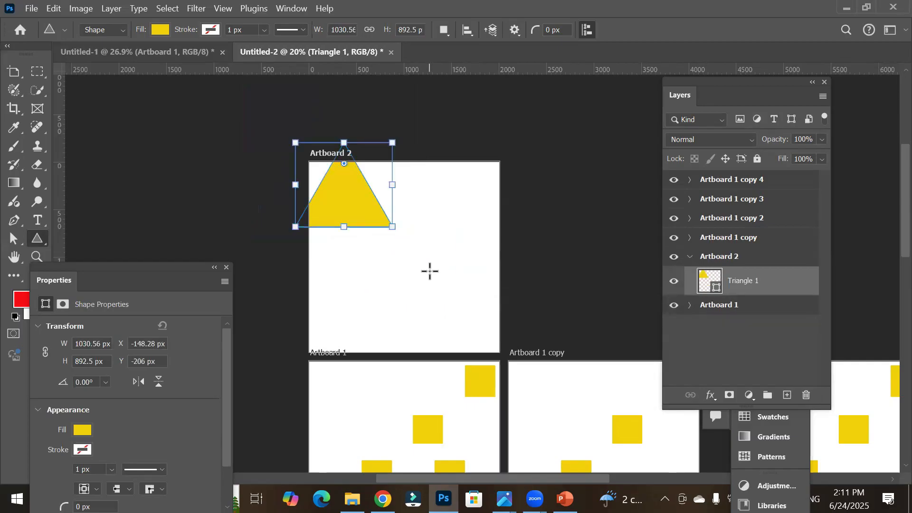
pyautogui.hotkey('ctrl', 'z')
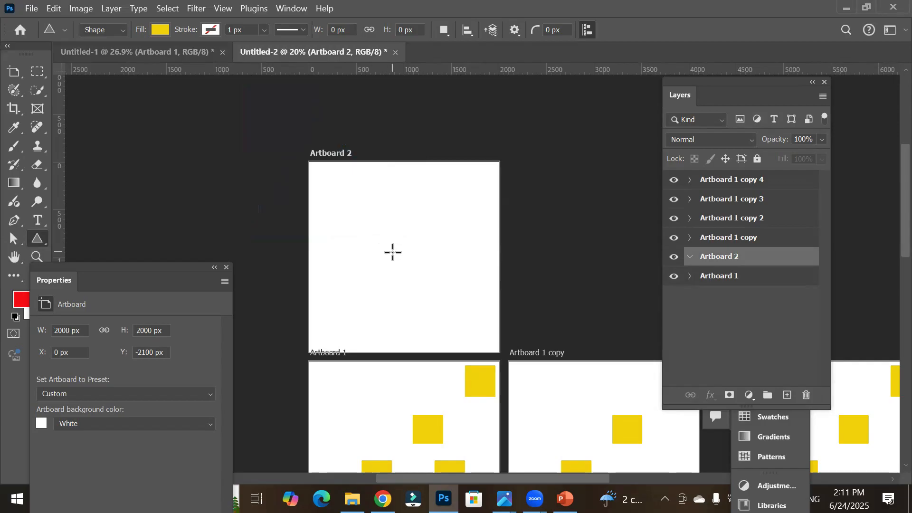
# Step: Create an equilateral triangle with From Center unchecked through the Create Triangle dialog, then undo it
pyautogui.click(397, 255)
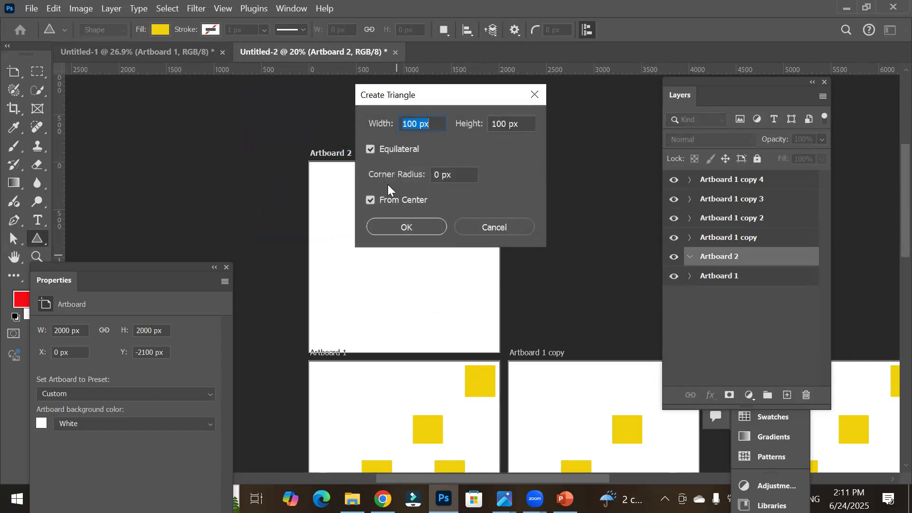
pyautogui.click(375, 200)
pyautogui.click(390, 229)
pyautogui.hotkey('ctrl', 'z')
# Step: Draw a triangle about 1277 px wide on Artboard 2, round its corners to 139 px, and delete it
pyautogui.moveTo(336, 207); pyautogui.dragTo(502, 347)
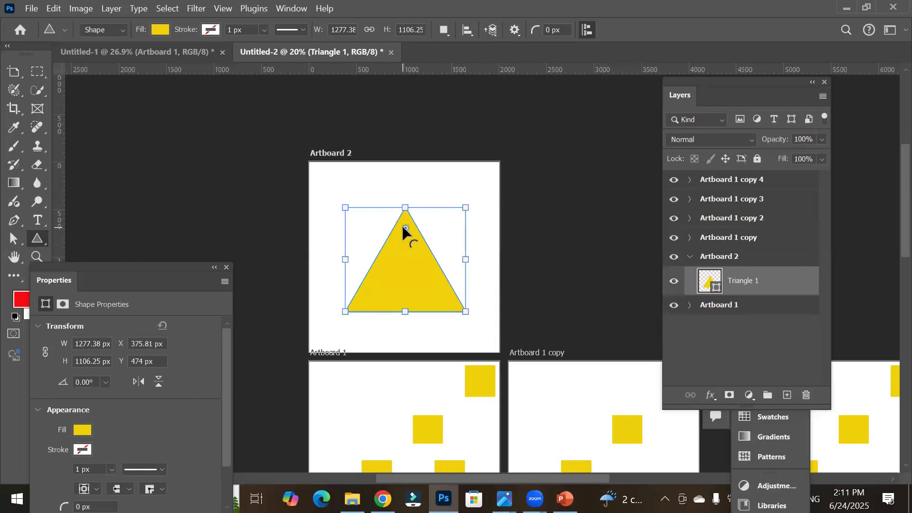
pyautogui.moveTo(407, 230)
pyautogui.mouseDown()
pyautogui.moveTo(419, 262)
pyautogui.moveTo(404, 261)
pyautogui.moveTo(391, 207)
pyautogui.moveTo(400, 231)
pyautogui.mouseUp()
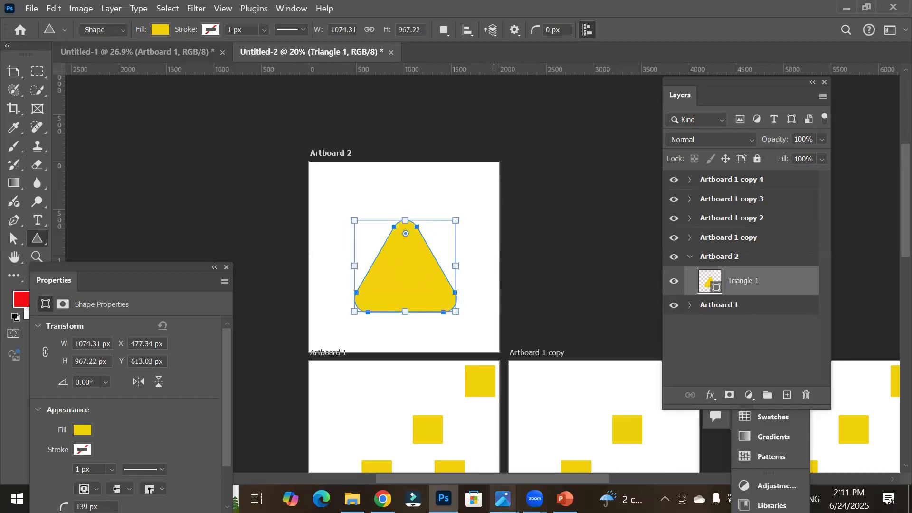
pyautogui.moveTo(502, 499)
pyautogui.press('Delete')
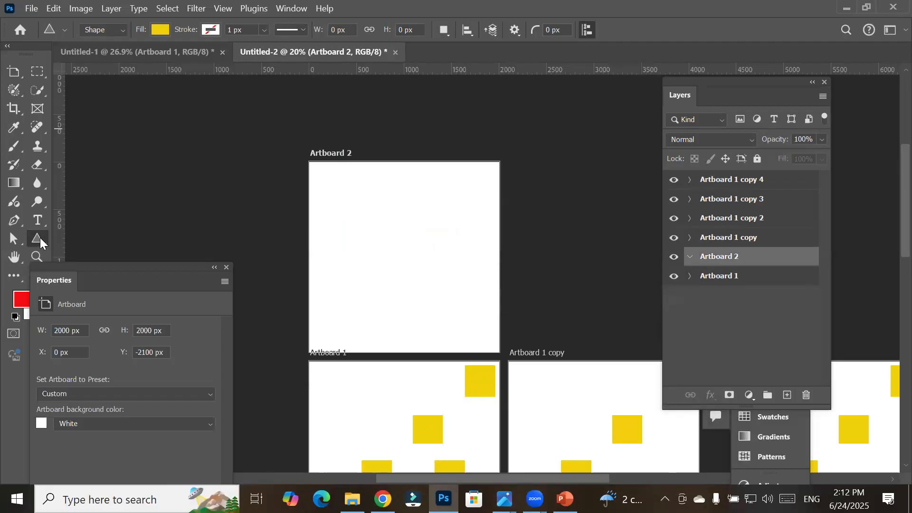
# Step: Create an equilateral triangle 500 px wide and 500 px high on Artboard 2 through the Create Triangle dialog
pyautogui.click(393, 242)
pyautogui.doubleClick(439, 172)
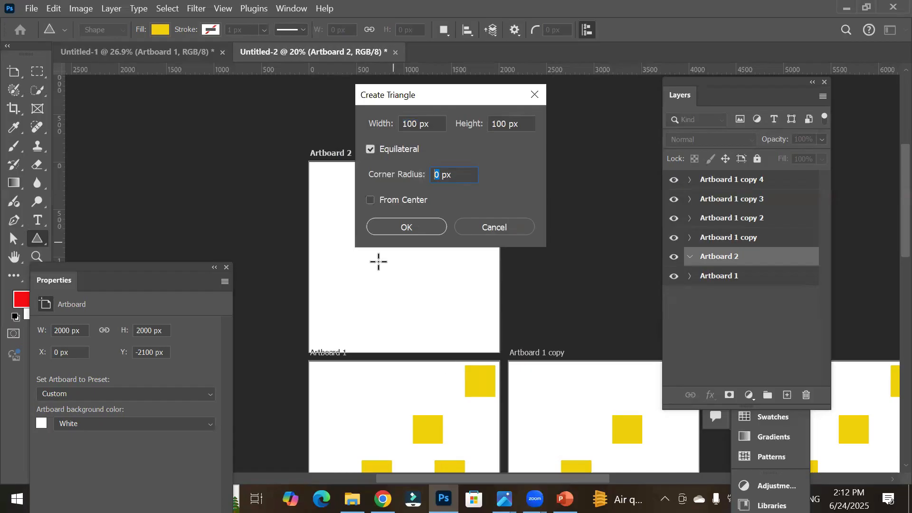
pyautogui.click(409, 201)
pyautogui.click(408, 202)
pyautogui.doubleClick(421, 124)
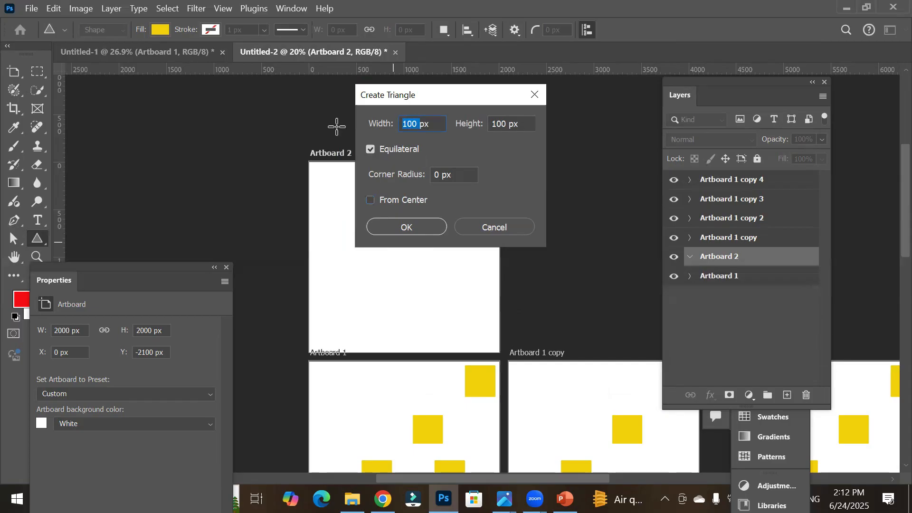
pyautogui.write('500')
pyautogui.press('Tab')
pyautogui.write('5')
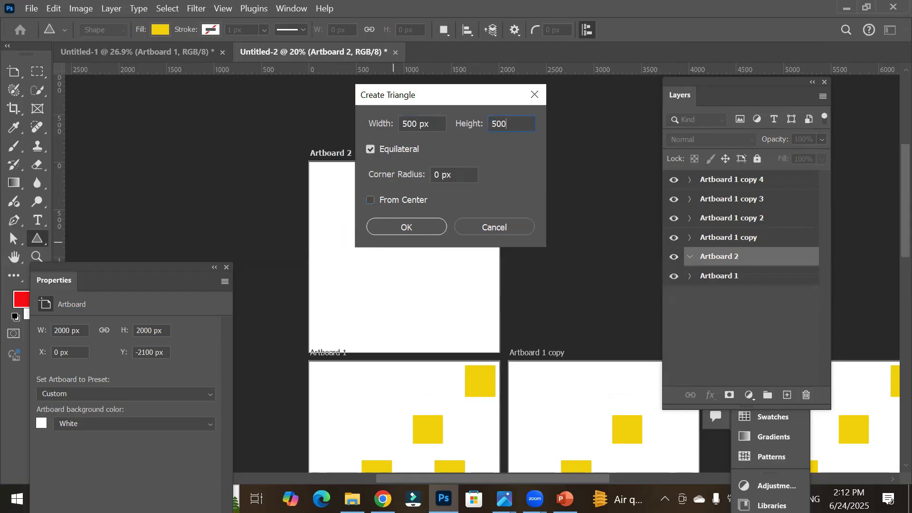
pyautogui.click(409, 227)
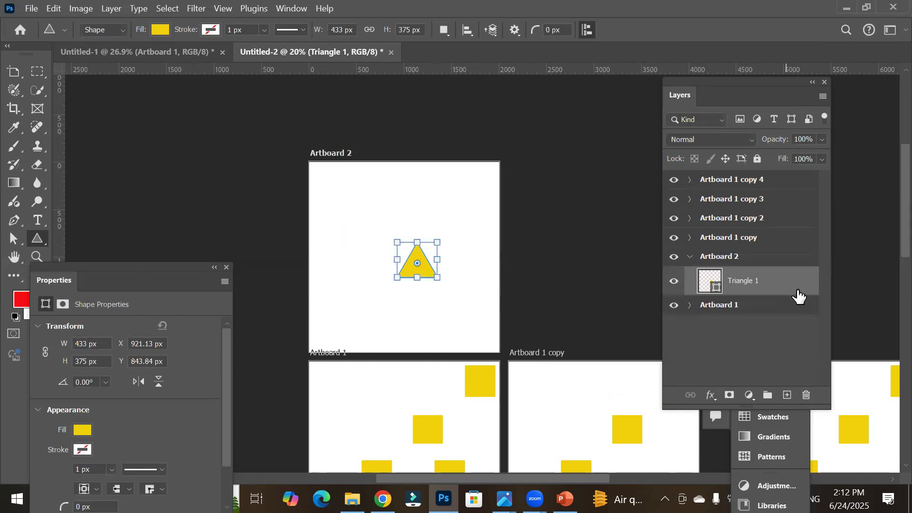
# Step: Select Artboard 2 and toggle its visibility off and on repeatedly
pyautogui.click(717, 261)
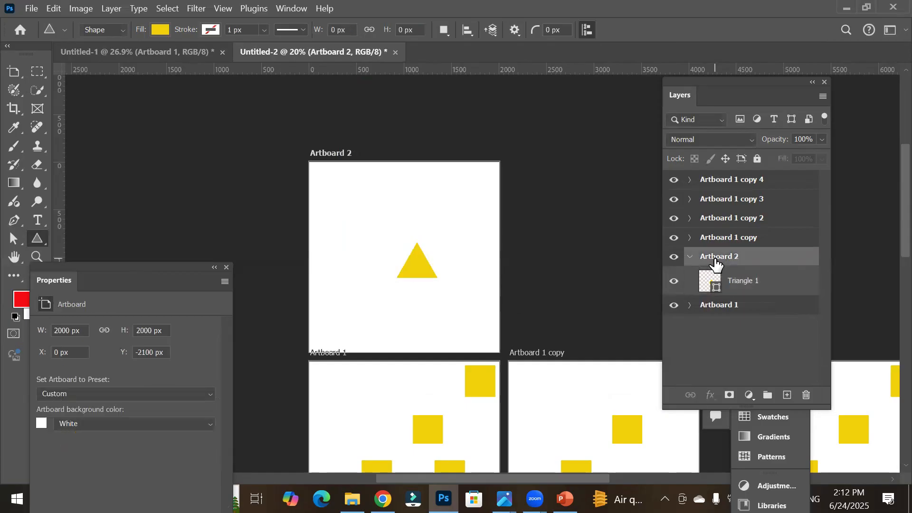
pyautogui.click(677, 259)
pyautogui.click(676, 260)
pyautogui.click(675, 259)
pyautogui.click(675, 260)
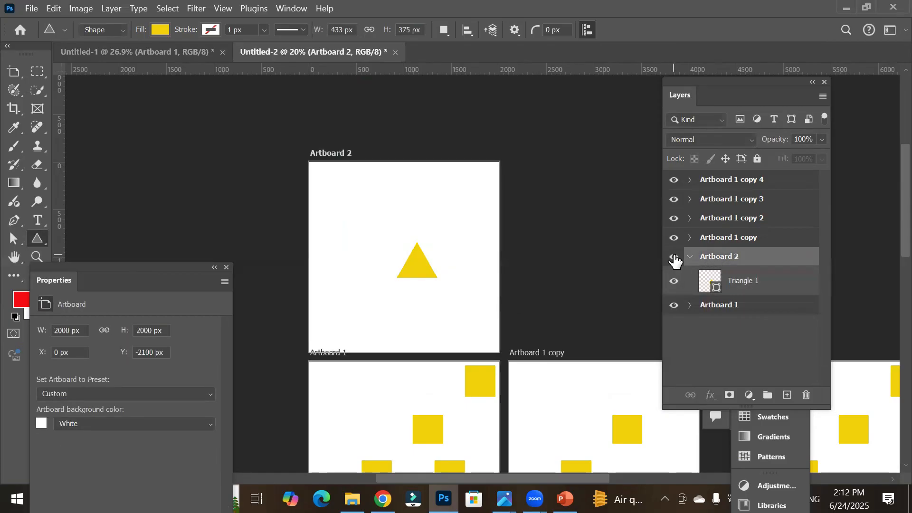
# Step: Select the Triangle 1 layer and switch to the Move tool
pyautogui.click(733, 284)
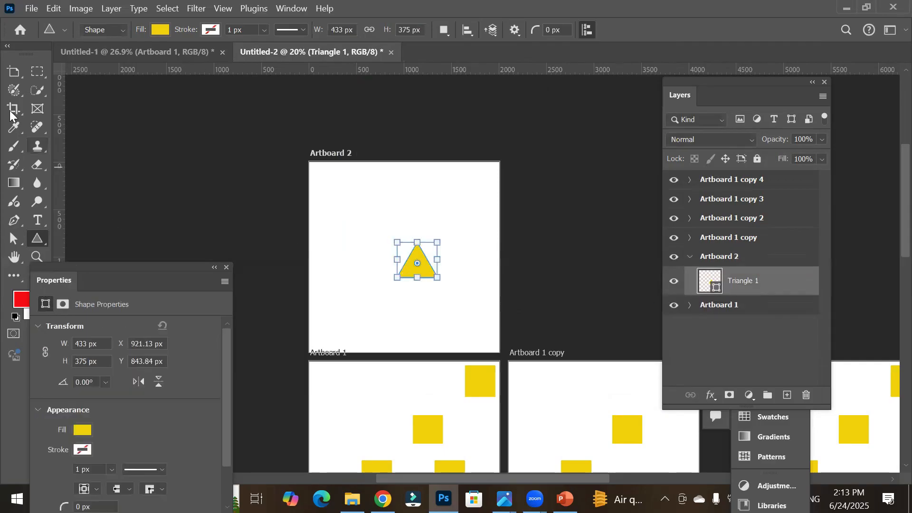
pyautogui.rightClick(17, 72)
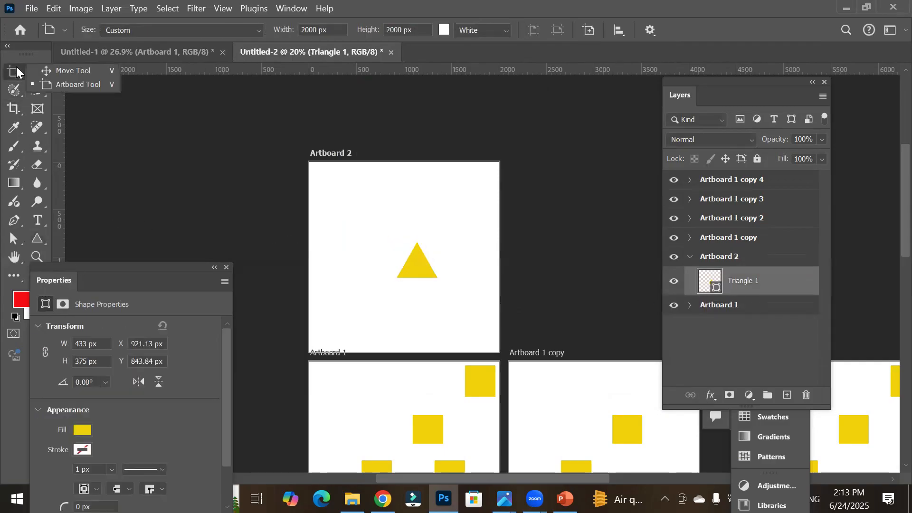
pyautogui.click(65, 72)
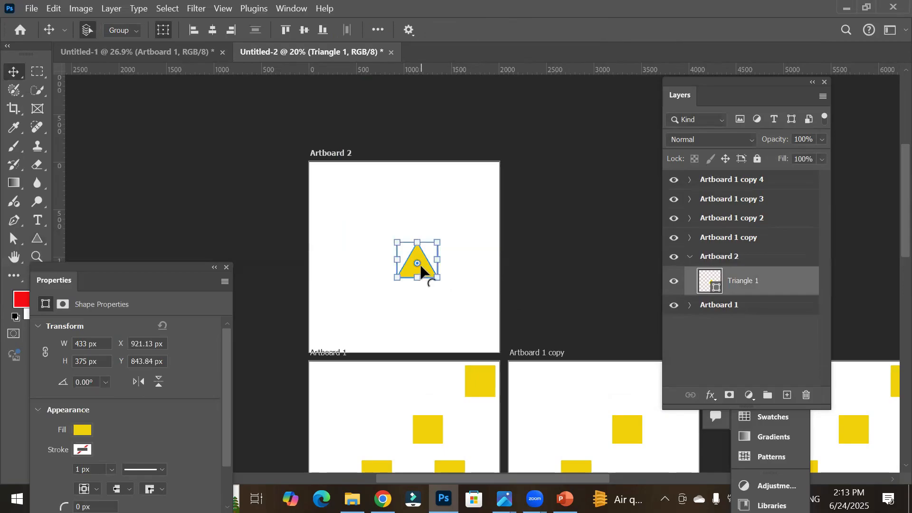
# Step: Duplicate the triangle three times, stacking the copies vertically in a column on Artboard 2
pyautogui.moveTo(420, 265); pyautogui.dragTo(421, 216)
pyautogui.click(426, 272)
pyautogui.moveTo(426, 275); pyautogui.dragTo(446, 320)
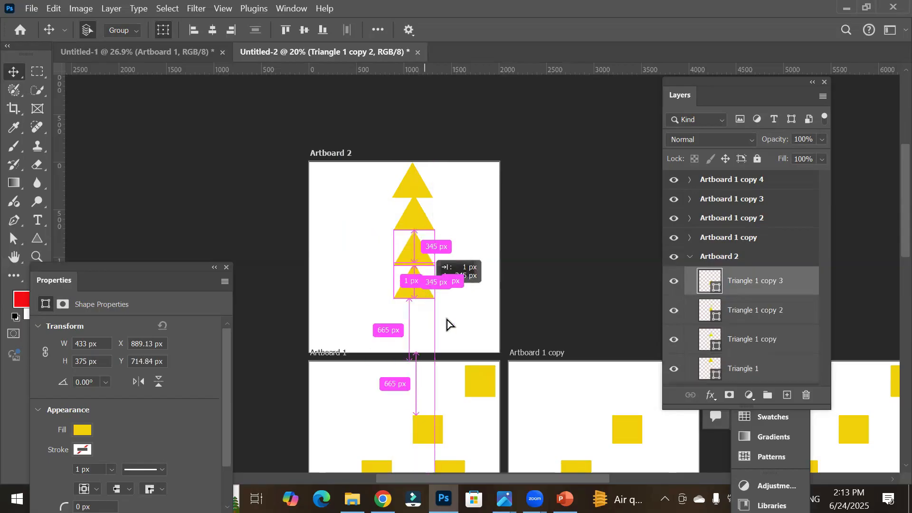
pyautogui.click(463, 341)
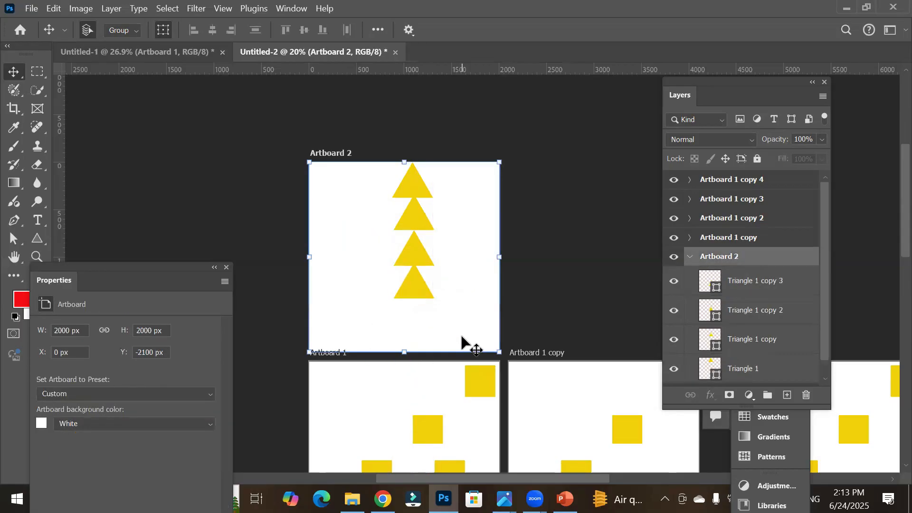
pyautogui.click(38, 239)
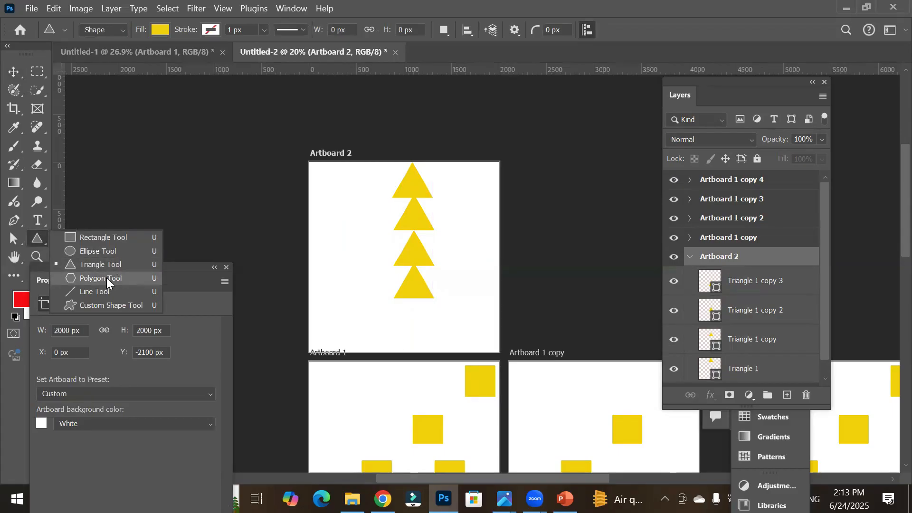
pyautogui.press('Escape')
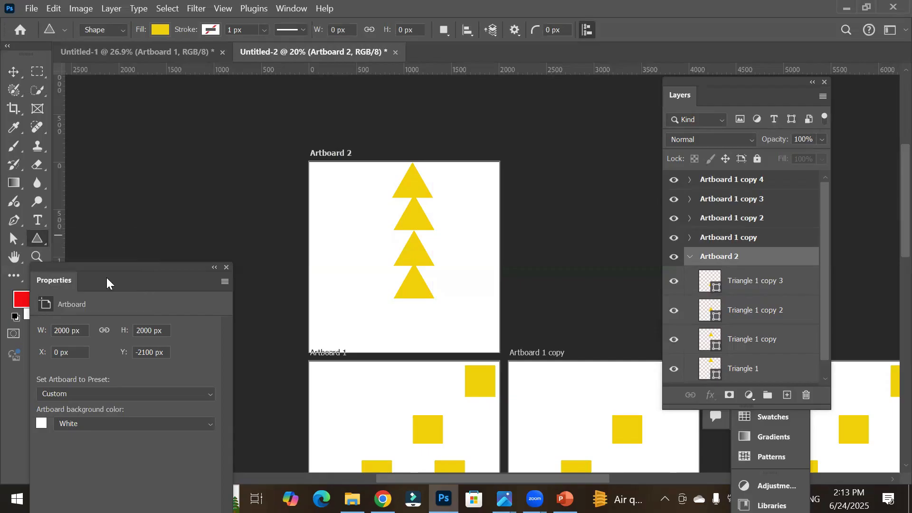
pyautogui.hotkey('shift', 'u')
# Step: Select each square on Artboard 1 copy 4 in turn to inspect its size and position
pyautogui.scroll(-4, 342, 365)
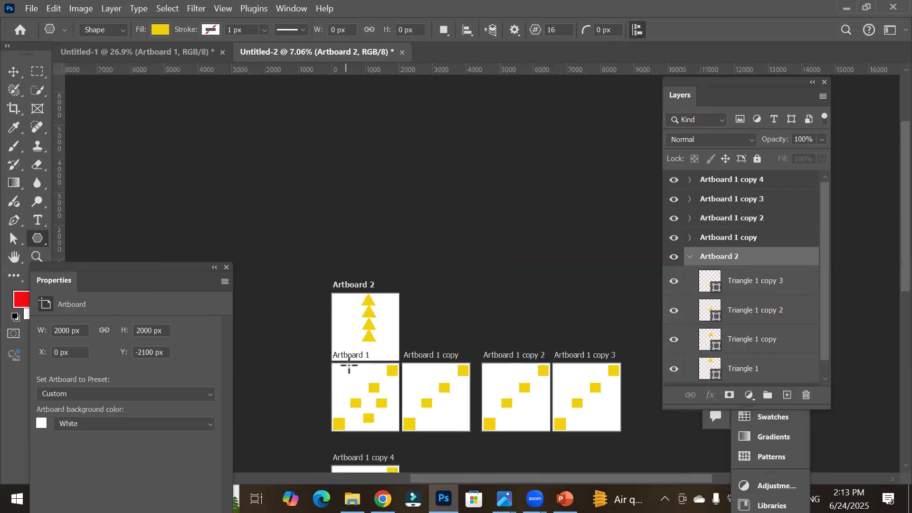
pyautogui.moveTo(483, 391); pyautogui.dragTo(447, 247)
pyautogui.scroll(2, 369, 301)
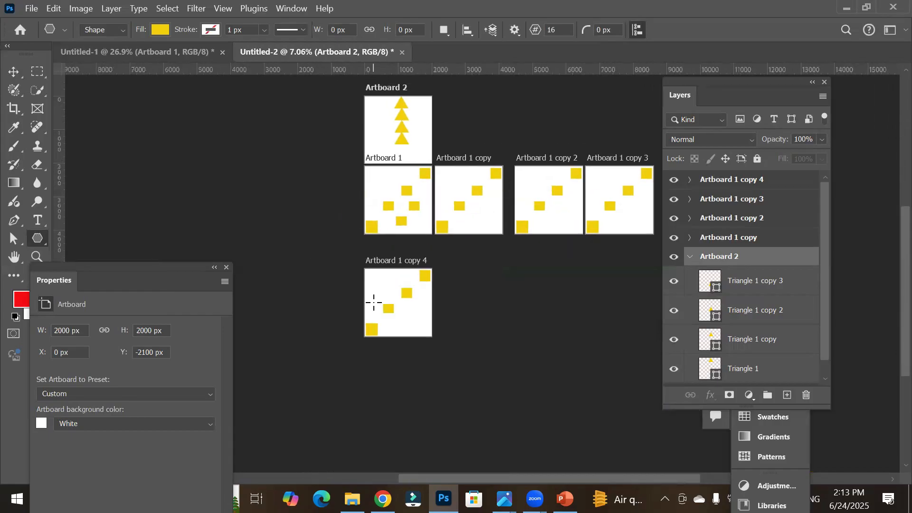
pyautogui.scroll(3, 388, 307)
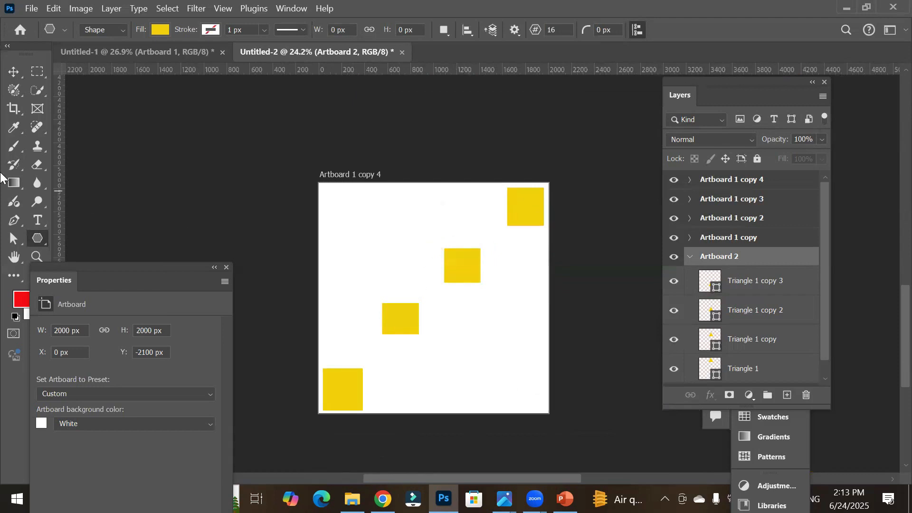
pyautogui.click(13, 73)
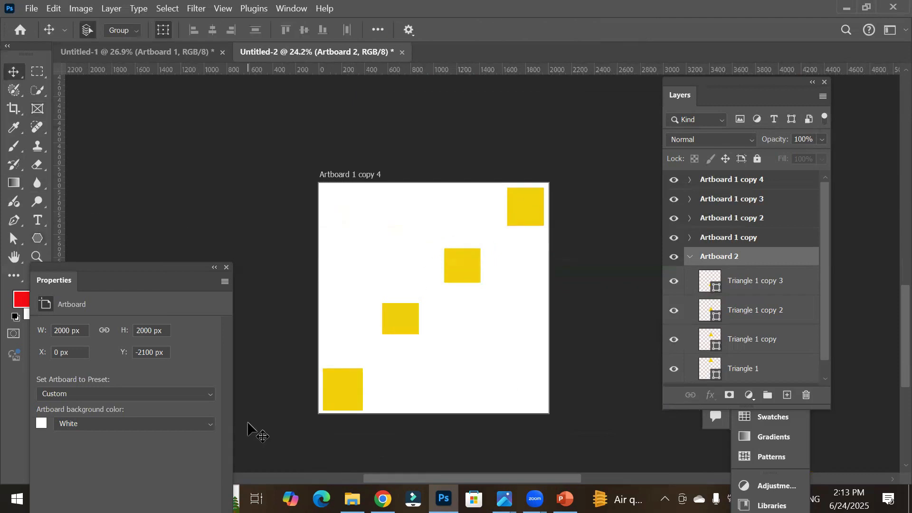
pyautogui.click(533, 204)
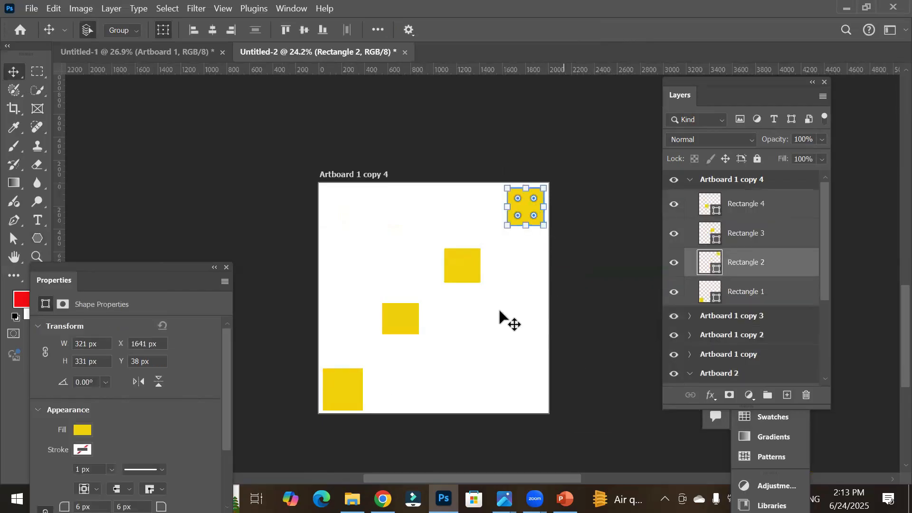
pyautogui.click(401, 316)
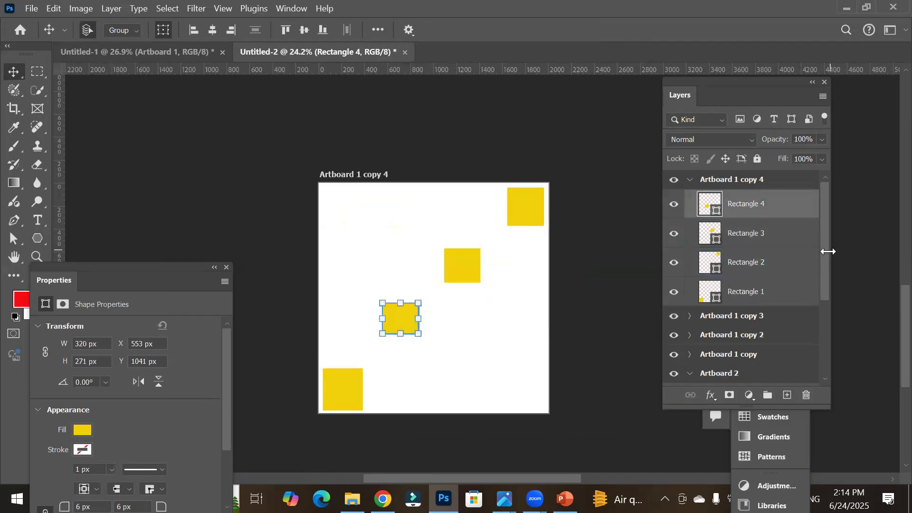
pyautogui.click(745, 183)
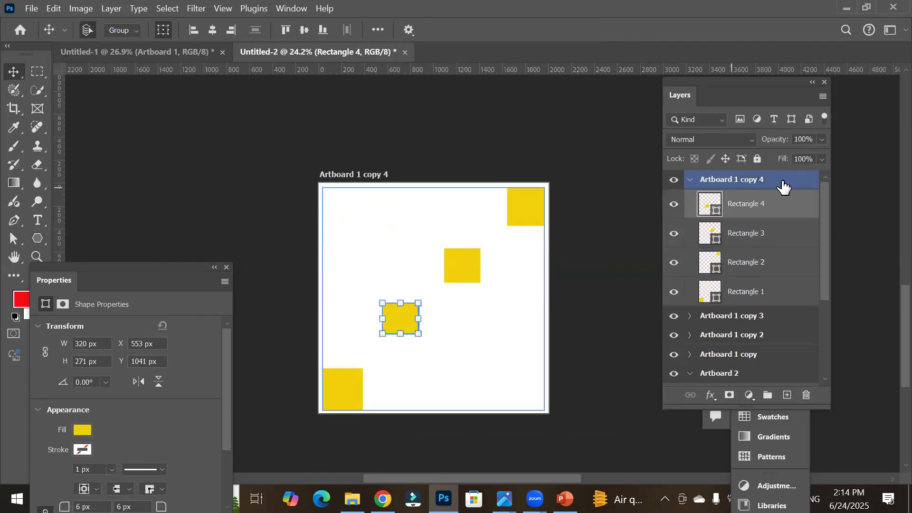
pyautogui.click(455, 262)
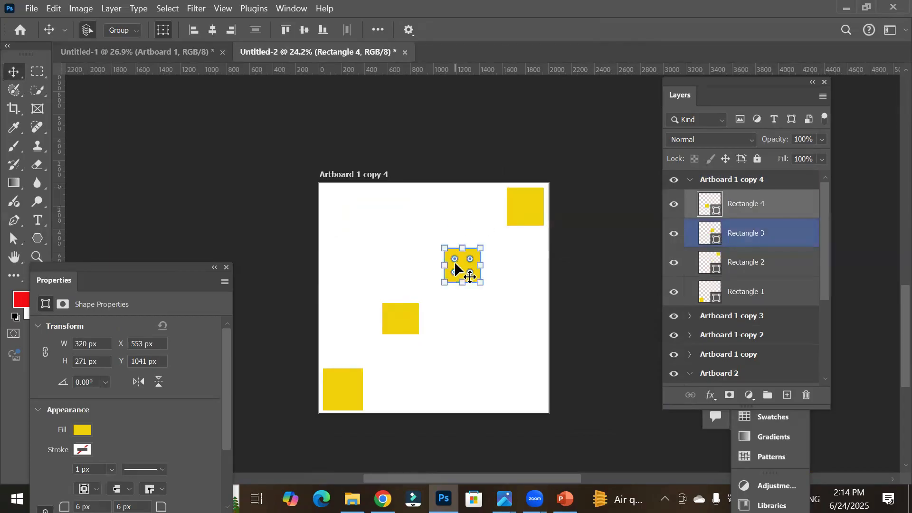
pyautogui.click(534, 204)
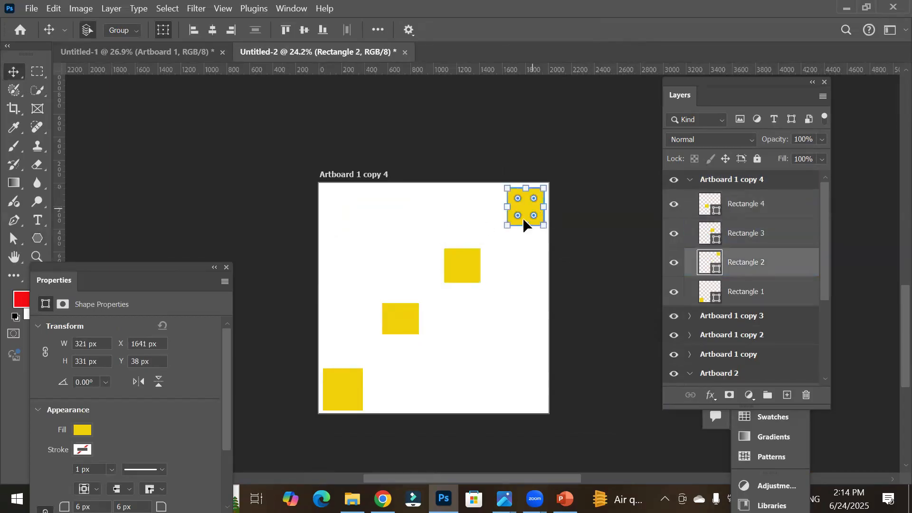
pyautogui.click(467, 265)
pyautogui.click(404, 326)
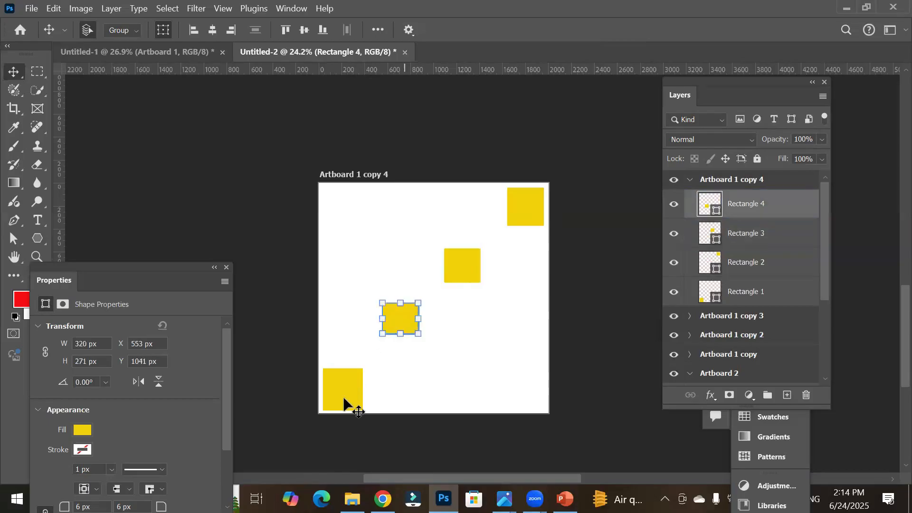
pyautogui.click(340, 399)
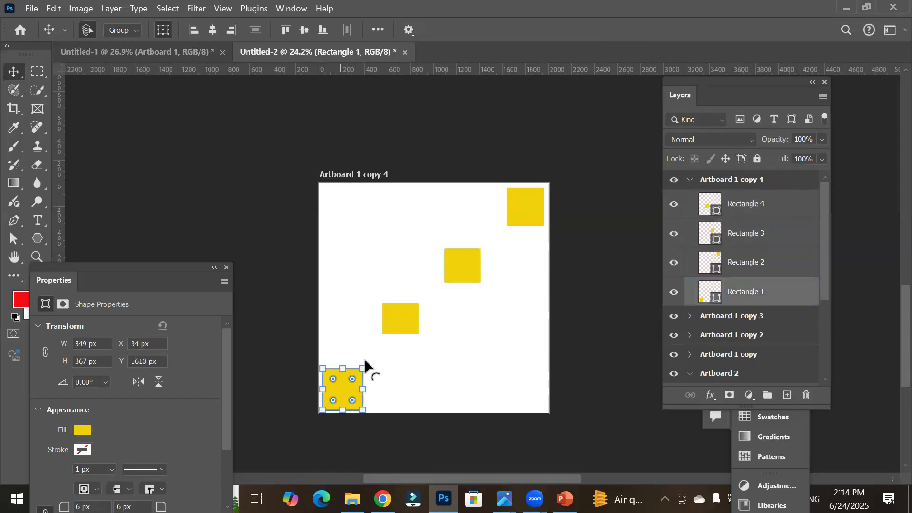
pyautogui.click(745, 203)
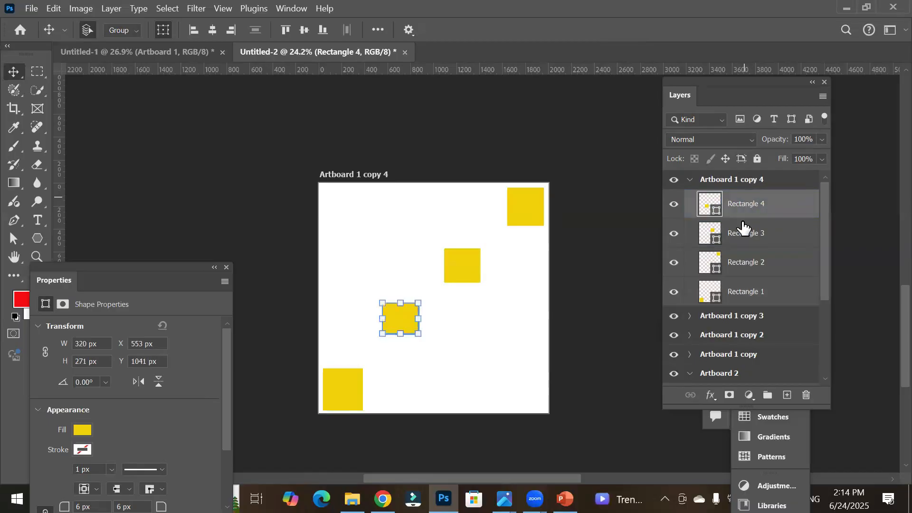
# Step: Select all four rectangle layers on Artboard 1 copy 4 and delete them
pyautogui.keyDown('shift'); pyautogui.click(744, 300); pyautogui.keyUp('shift')
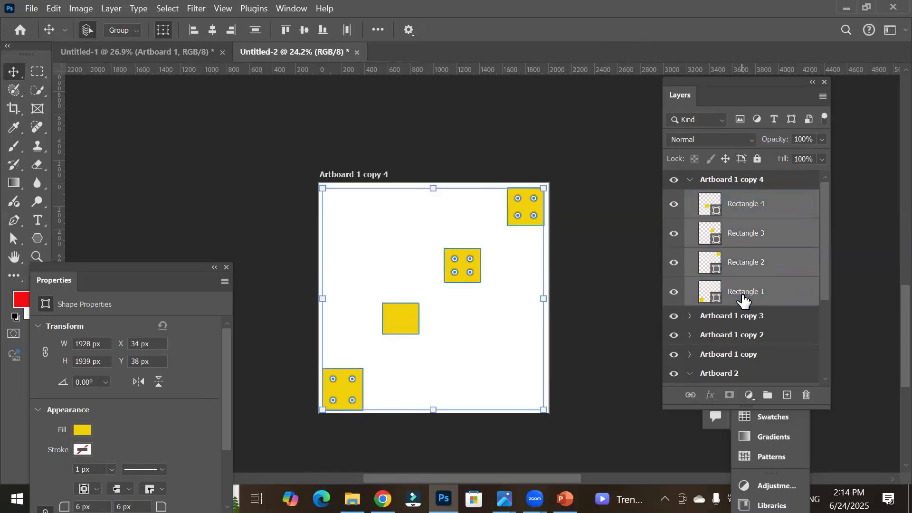
pyautogui.click(807, 396)
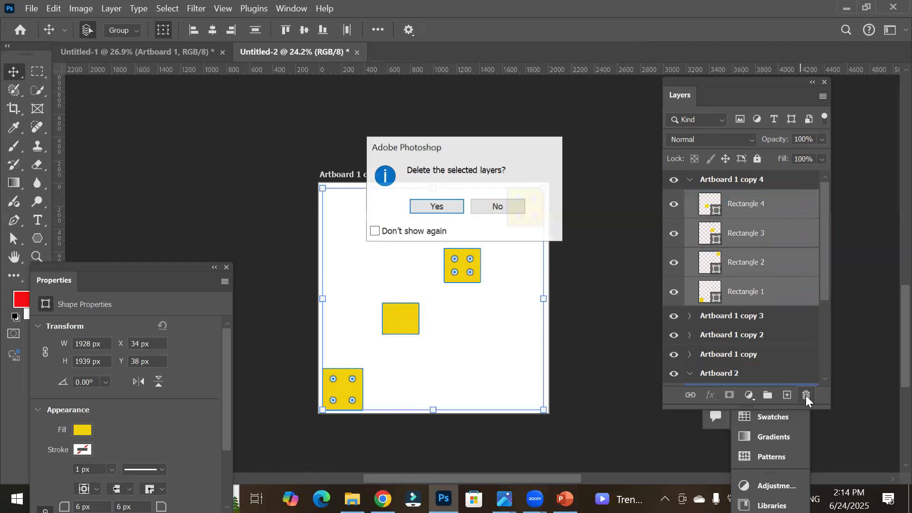
pyautogui.click(436, 208)
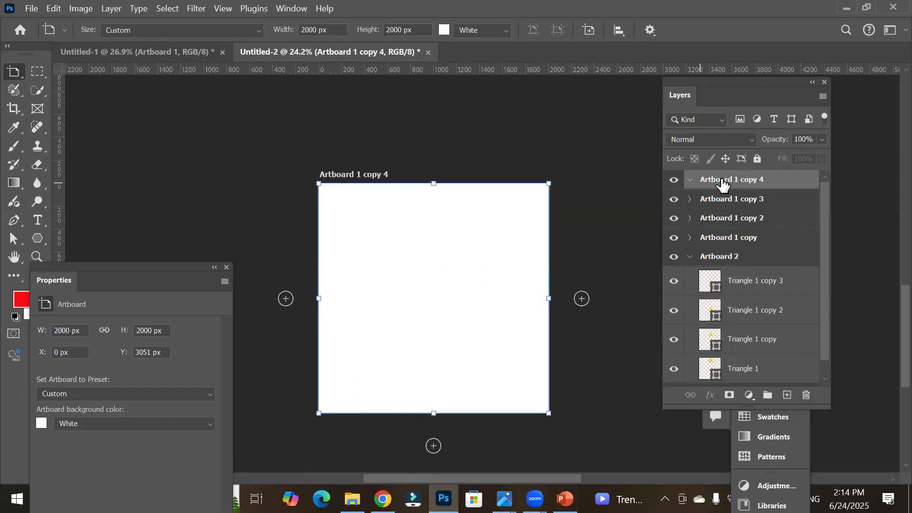
# Step: Draw a 16-sided polygon about 875 px wide near the top-left corner of Artboard 1 copy 4
pyautogui.click(36, 239)
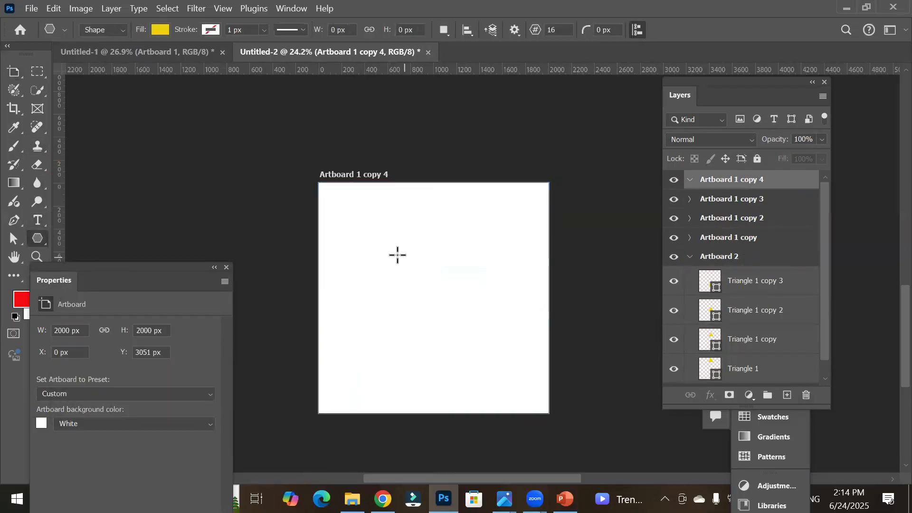
pyautogui.moveTo(380, 231); pyautogui.dragTo(430, 294)
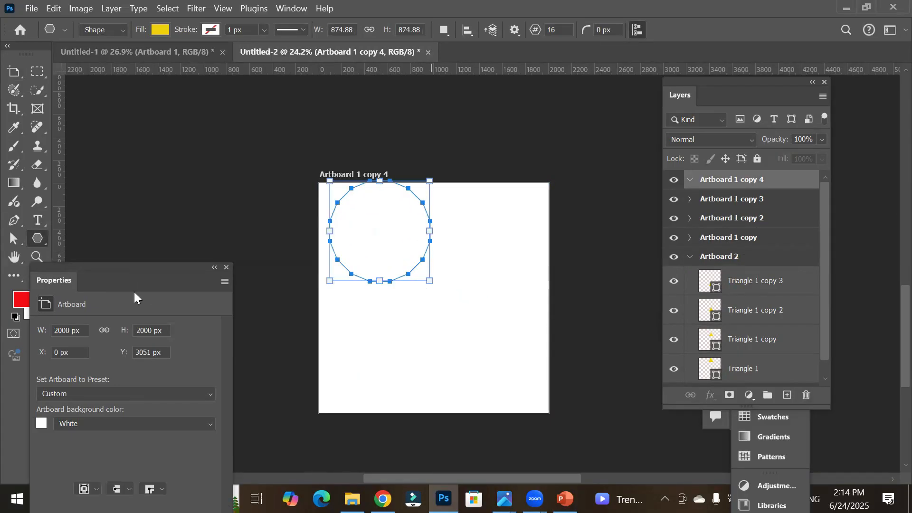
# Step: Move the polygon toward the centre of Artboard 1 copy 4 with the Move tool
pyautogui.click(15, 73)
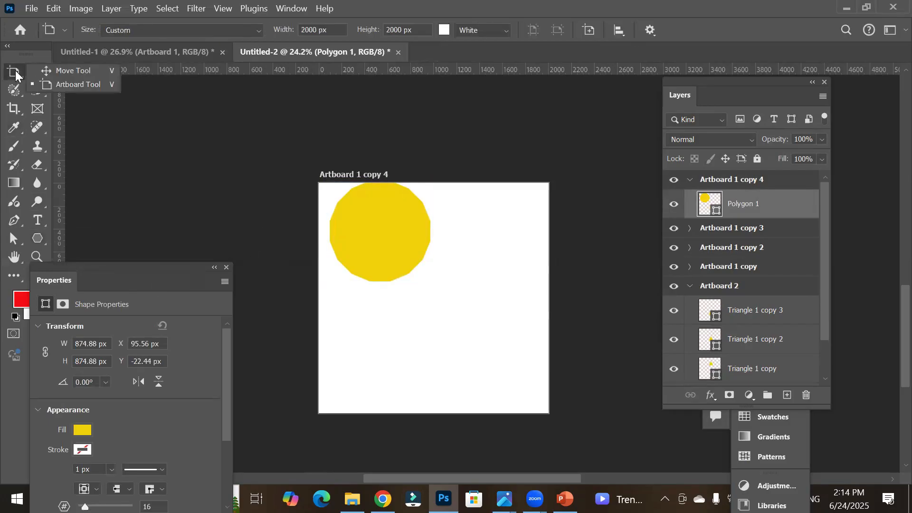
pyautogui.click(52, 71)
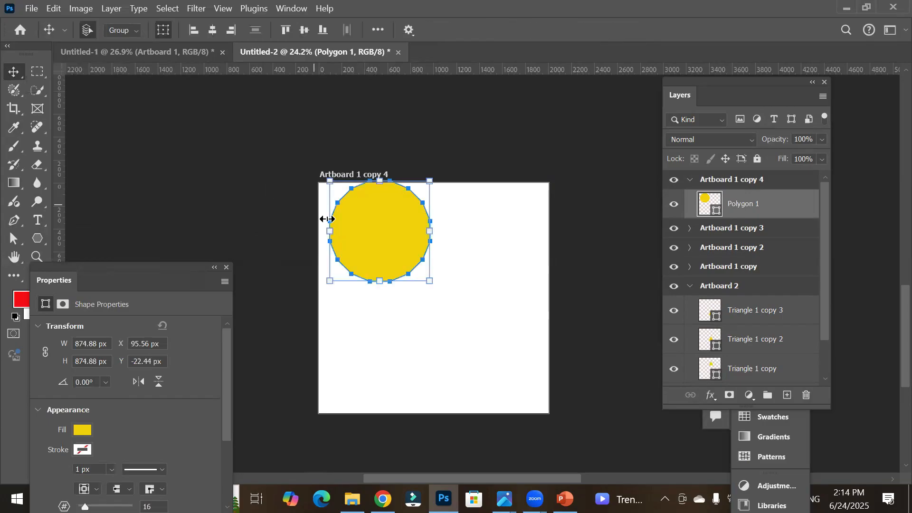
pyautogui.moveTo(374, 241); pyautogui.dragTo(431, 296)
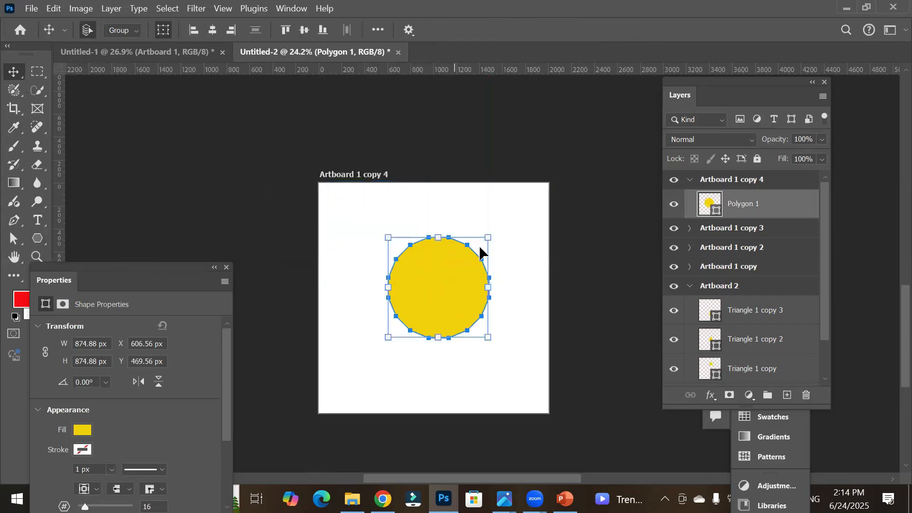
# Step: Set the polygon's number of sides to 14, then lower it to 9
pyautogui.scroll(3, 451, 262)
pyautogui.scroll(1, 485, 353)
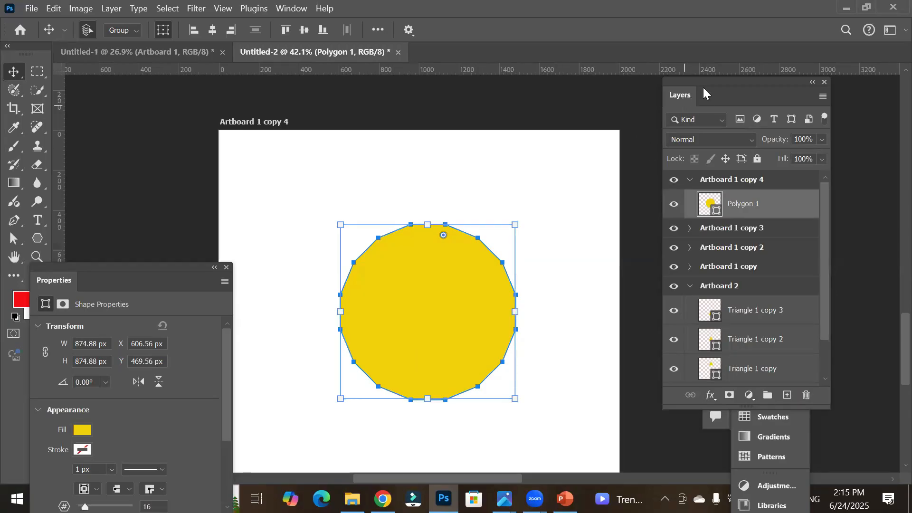
pyautogui.moveTo(149, 271); pyautogui.dragTo(173, 121)
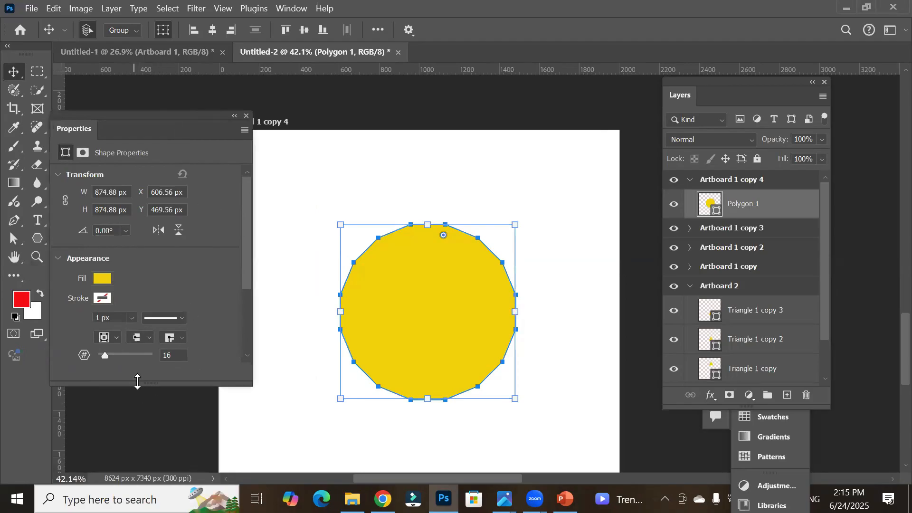
pyautogui.moveTo(141, 383); pyautogui.dragTo(143, 403)
pyautogui.click(175, 357)
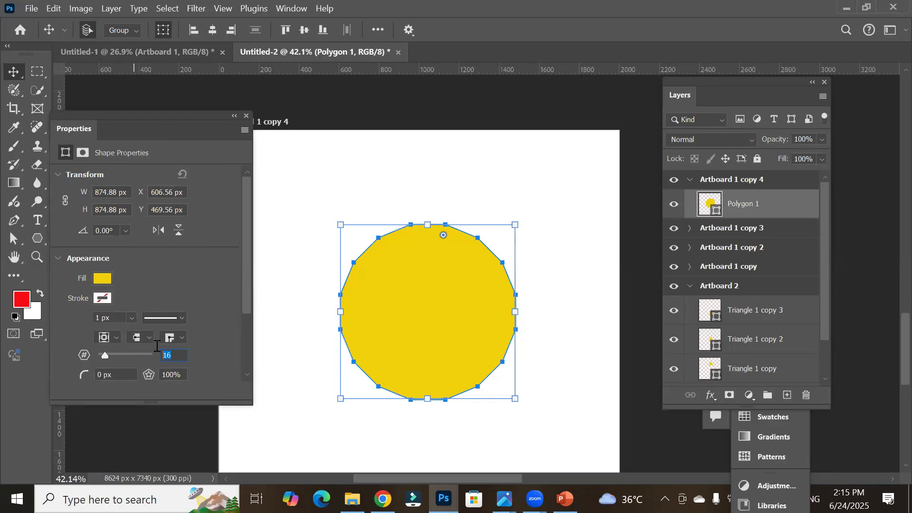
pyautogui.write('14')
pyautogui.press('Return')
pyautogui.press('Down')
pyautogui.press('Down')
pyautogui.press('Down')
pyautogui.press('Down')
pyautogui.press('Down')
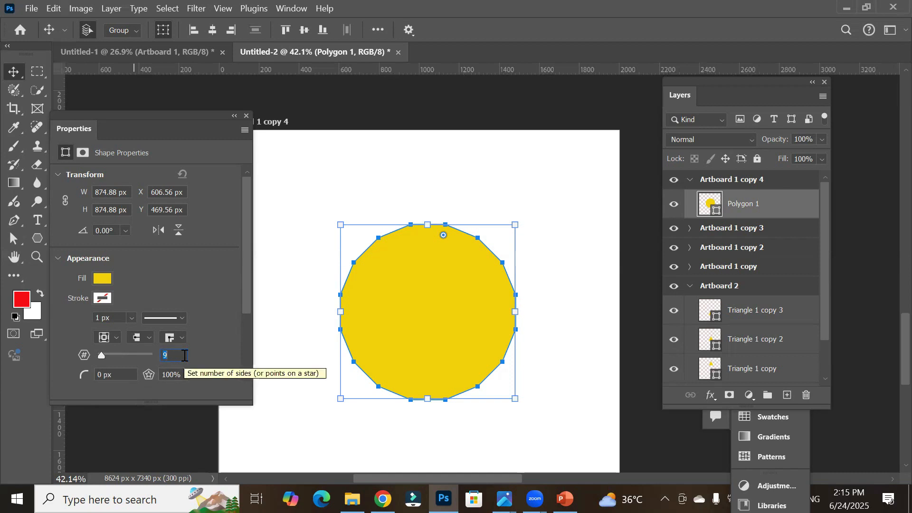
pyautogui.press('Return')
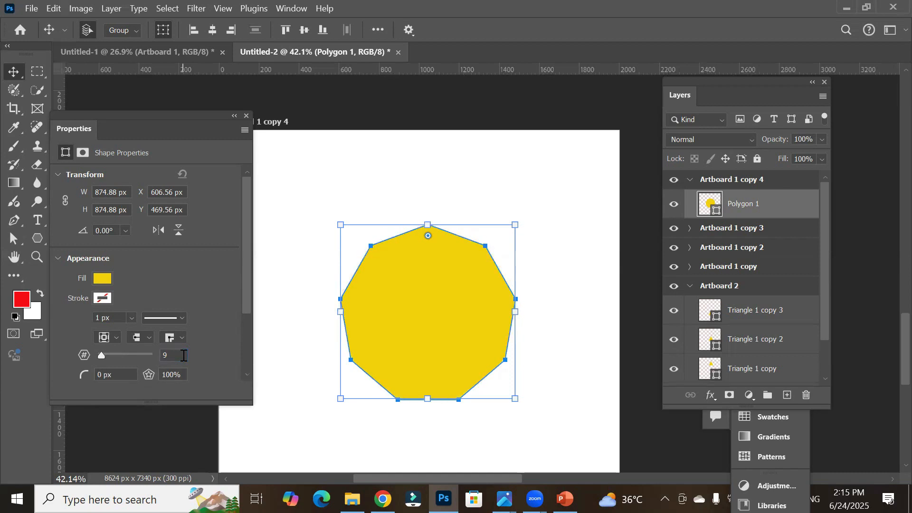
# Step: Set the polygon's number of sides to 3 to make a triangle
pyautogui.moveTo(184, 357); pyautogui.dragTo(121, 343)
pyautogui.write('3')
pyautogui.press('Return')
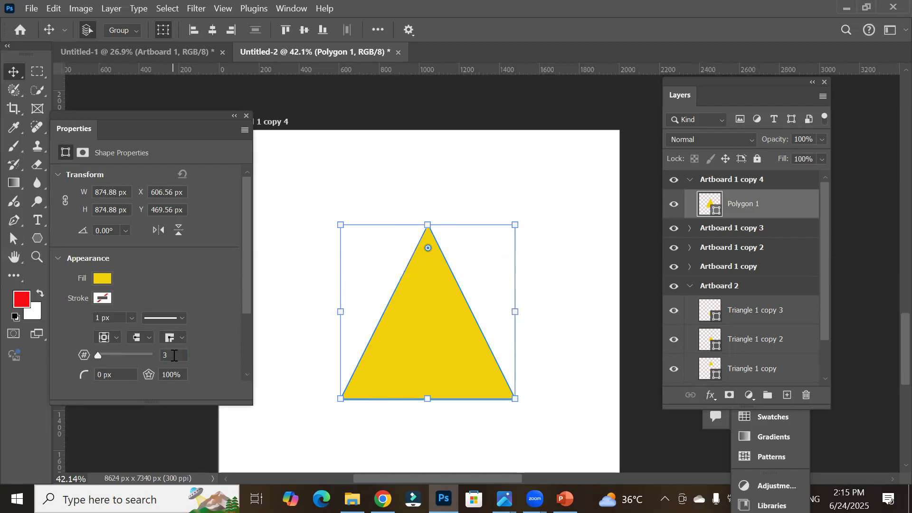
# Step: Step the polygon's number of sides up one at a time to 4, 5 and 6
pyautogui.click(176, 356)
pyautogui.press('Up')
pyautogui.press('Return')
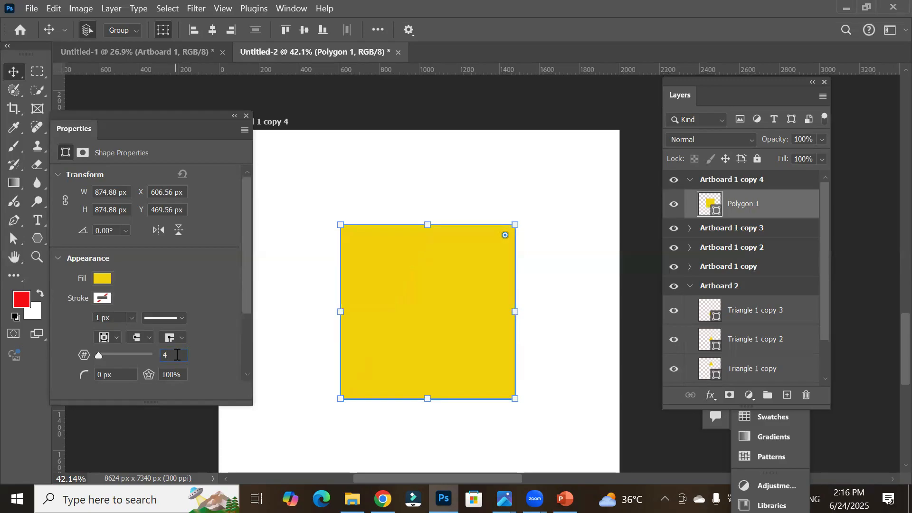
pyautogui.press('Up')
pyautogui.press('Return')
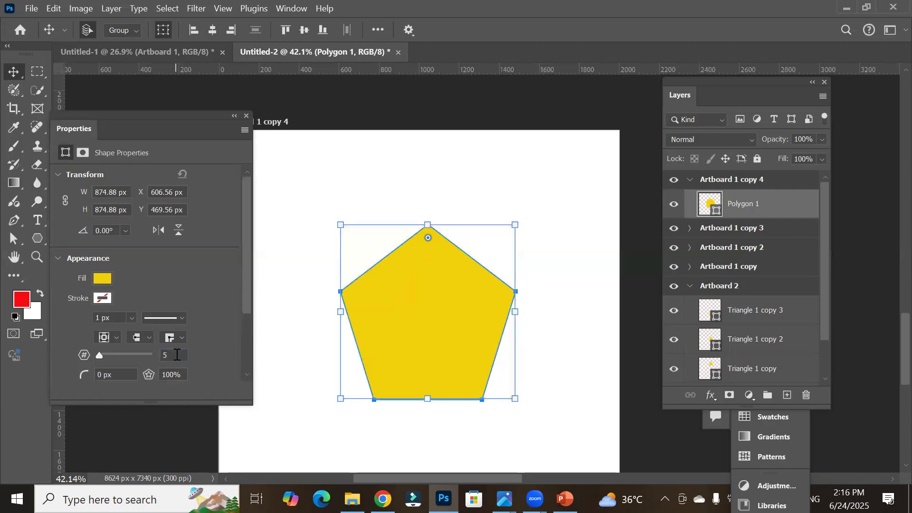
pyautogui.press('Up')
pyautogui.press('Return')
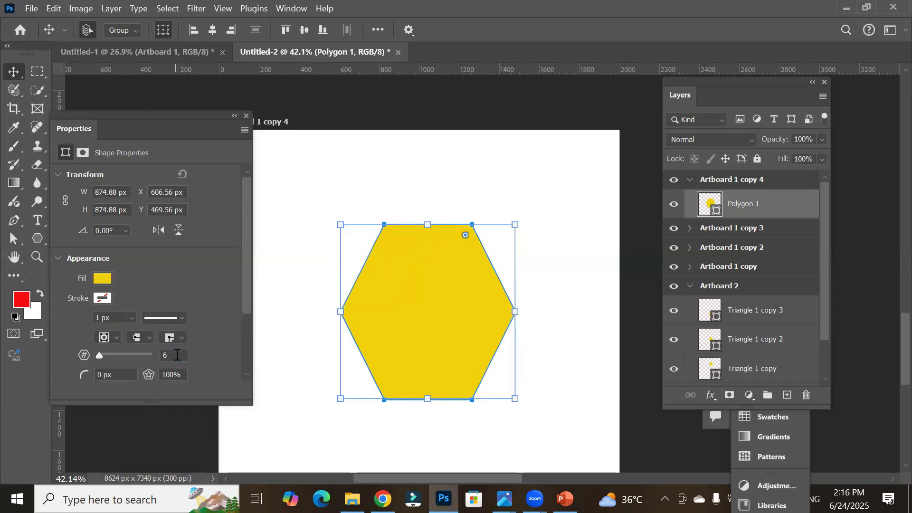
# Step: Increase the polygon's number of sides to 100 so it becomes a near circle
pyautogui.scroll(2, 177, 355)
pyautogui.press('Up')
pyautogui.press('Up')
pyautogui.press('Up')
pyautogui.press('Up')
pyautogui.press('Up')
pyautogui.press('Up')
pyautogui.press('Up')
pyautogui.press('Up')
pyautogui.press('Up')
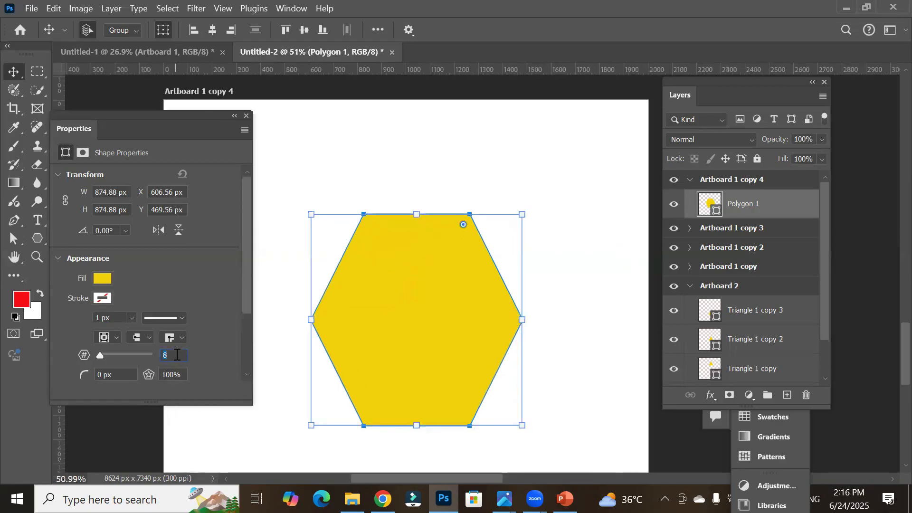
pyautogui.press('Up')
pyautogui.press('Up')
pyautogui.press('Up')
pyautogui.press('Up')
pyautogui.press('Up')
pyautogui.press('Up')
pyautogui.press('Up')
pyautogui.press('Up')
pyautogui.press('Up')
pyautogui.press('Up')
pyautogui.press('Up')
pyautogui.press('Up')
pyautogui.press('Up')
pyautogui.press('Up')
pyautogui.press('Up')
pyautogui.press('Up')
pyautogui.press('Up')
pyautogui.press('Up')
pyautogui.press('Up')
pyautogui.press('Up')
pyautogui.press('Up')
pyautogui.press('Up')
pyautogui.press('Up')
pyautogui.press('Up')
pyautogui.press('Up')
pyautogui.press('Up')
pyautogui.press('Up')
pyautogui.press('Up')
pyautogui.press('Up')
pyautogui.press('Up')
pyautogui.press('Up')
pyautogui.press('Up')
pyautogui.press('Up')
pyautogui.press('Up')
pyautogui.press('Up')
pyautogui.press('Up')
pyautogui.press('Up')
pyautogui.press('Up')
pyautogui.press('Up')
pyautogui.press('Up')
pyautogui.press('Up')
pyautogui.press('Up')
pyautogui.press('Up')
pyautogui.press('Up')
pyautogui.press('Up')
pyautogui.press('Up')
pyautogui.press('Up')
pyautogui.press('Up')
pyautogui.press('Up')
pyautogui.press('Up')
pyautogui.press('Up')
pyautogui.press('Up')
pyautogui.press('Up')
pyautogui.press('Up')
pyautogui.press('Up')
pyautogui.press('Up')
pyautogui.press('Up')
pyautogui.press('Up')
pyautogui.press('Up')
pyautogui.press('Up')
pyautogui.press('Return')
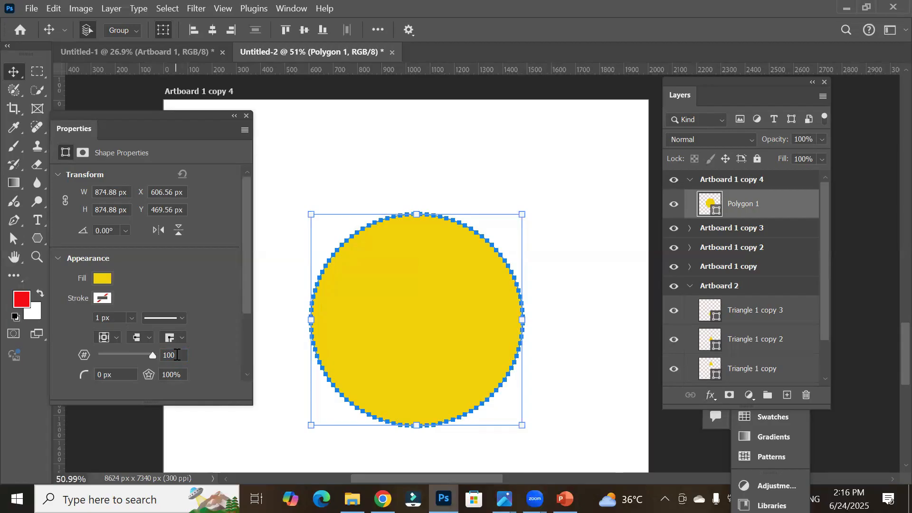
# Step: Lower the polygon's number of sides to 6 one step at a time
pyautogui.press('Down')
pyautogui.press('Down')
pyautogui.press('Down')
pyautogui.press('Down')
pyautogui.press('Down')
pyautogui.press('Down')
pyautogui.press('Down')
pyautogui.press('Down')
pyautogui.press('Down')
pyautogui.press('Down')
pyautogui.press('Down')
pyautogui.press('Down')
pyautogui.press('Down')
pyautogui.press('Down')
pyautogui.press('Down')
pyautogui.press('Down')
pyautogui.press('Down')
pyautogui.press('Down')
pyautogui.press('Down')
pyautogui.press('Down')
pyautogui.press('Down')
pyautogui.press('Down')
pyautogui.press('Down')
pyautogui.press('Down')
pyautogui.press('Down')
pyautogui.press('Down')
pyautogui.press('Down')
pyautogui.press('Down')
pyautogui.press('Down')
pyautogui.press('Down')
pyautogui.press('Down')
pyautogui.press('Down')
pyautogui.press('Down')
pyautogui.press('Down')
pyautogui.press('Down')
pyautogui.press('Down')
pyautogui.press('Down')
pyautogui.press('Down')
pyautogui.press('Down')
pyautogui.press('Down')
pyautogui.press('Down')
pyautogui.press('Down')
pyautogui.press('Down')
pyautogui.press('Down')
pyautogui.press('Down')
pyautogui.press('Down')
pyautogui.press('Down')
pyautogui.press('Down')
pyautogui.press('Down')
pyautogui.press('Down')
pyautogui.press('Down')
pyautogui.press('Down')
pyautogui.press('Down')
pyautogui.press('Down')
pyautogui.press('Down')
pyautogui.press('Down')
pyautogui.press('Down')
pyautogui.press('Down')
pyautogui.press('Down')
pyautogui.press('Down')
pyautogui.press('Down')
pyautogui.press('Down')
pyautogui.press('Down')
pyautogui.press('Down')
pyautogui.press('Down')
pyautogui.press('Down')
pyautogui.press('Down')
pyautogui.press('Return')
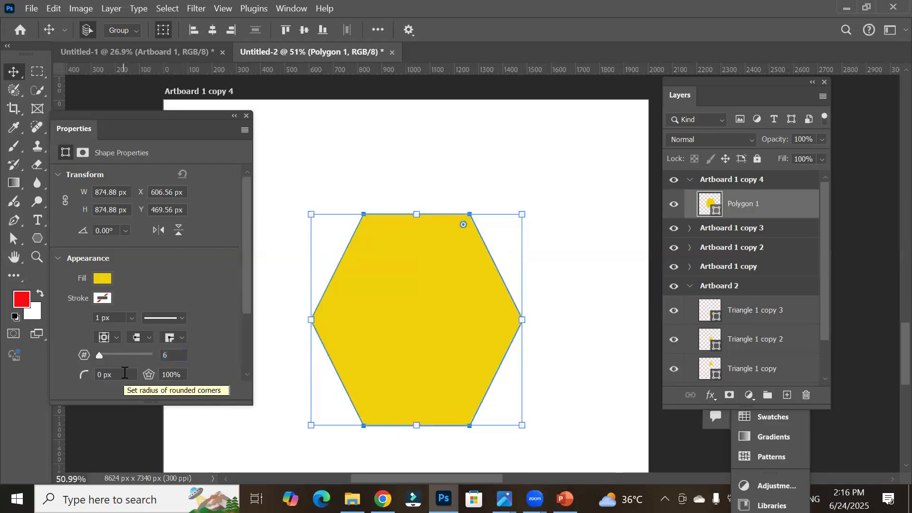
# Step: Rotate the polygon 45° from the shape properties, then undo the rotation
pyautogui.moveTo(122, 115); pyautogui.dragTo(106, 102)
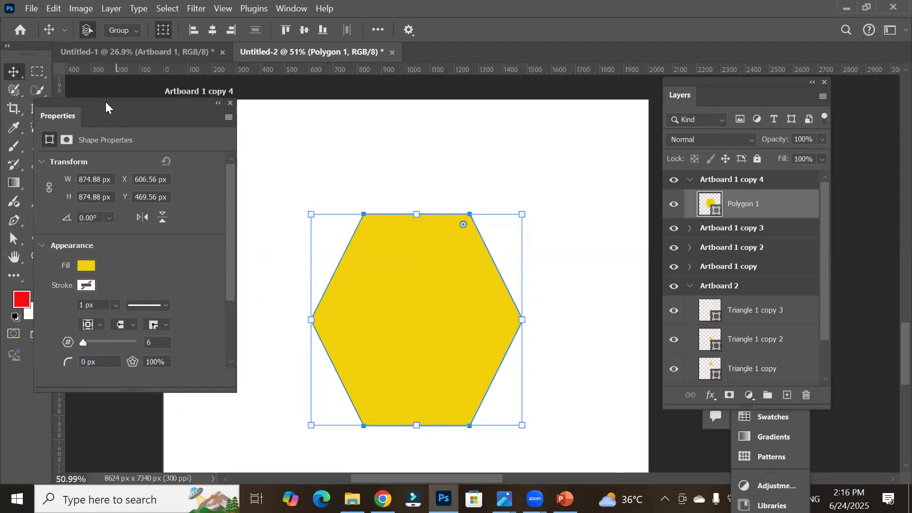
pyautogui.click(108, 217)
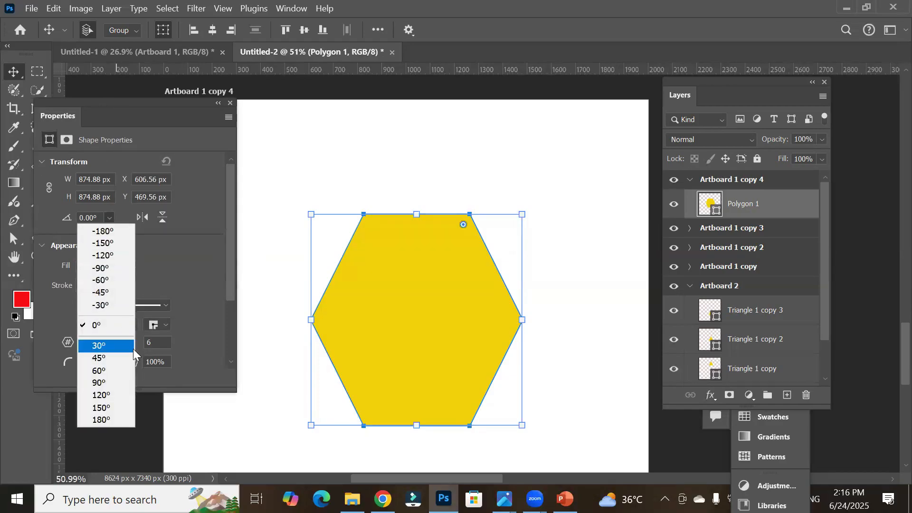
pyautogui.click(121, 359)
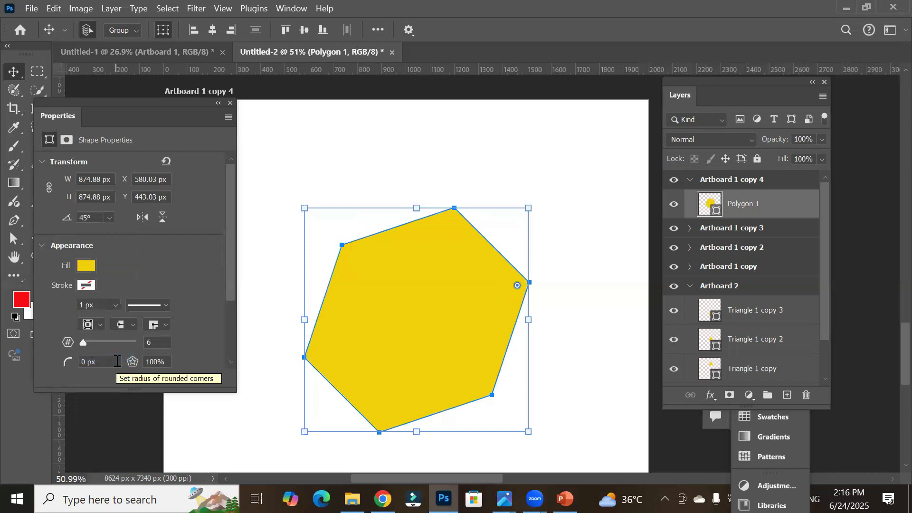
pyautogui.hotkey('ctrl', 'z')
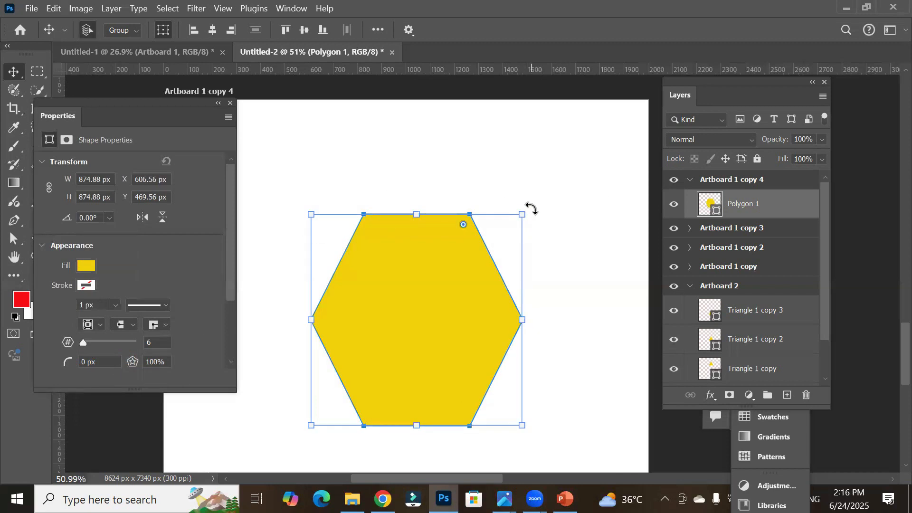
# Step: Start Free Transform on the polygon and rotate it about 24° by dragging and nudging the angle
pyautogui.hotkey('ctrl', 't')
pyautogui.moveTo(532, 209); pyautogui.dragTo(520, 283)
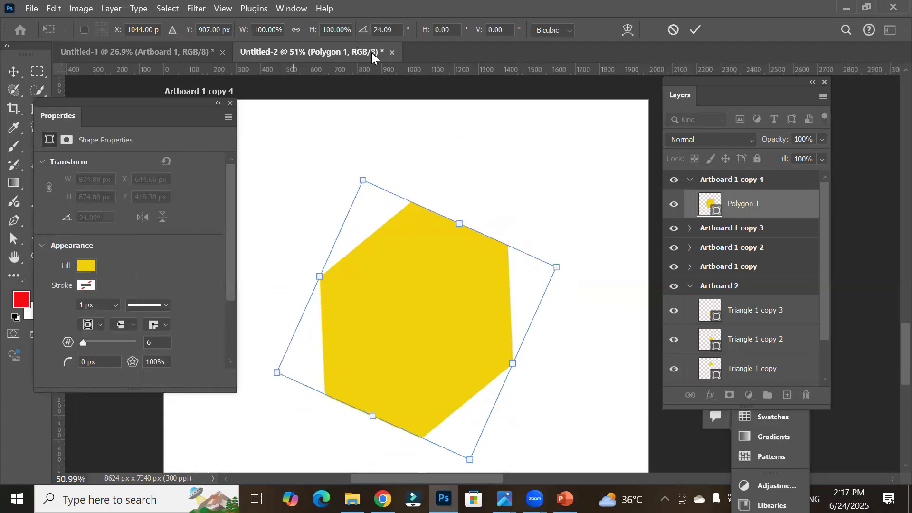
pyautogui.click(398, 31)
pyautogui.press('Up')
pyautogui.press('Up')
pyautogui.press('Up')
pyautogui.press('Up')
pyautogui.press('Up')
pyautogui.press('Up')
pyautogui.press('Up')
pyautogui.press('Up')
pyautogui.press('Up')
pyautogui.press('Up')
pyautogui.press('Up')
pyautogui.press('Up')
pyautogui.press('Up')
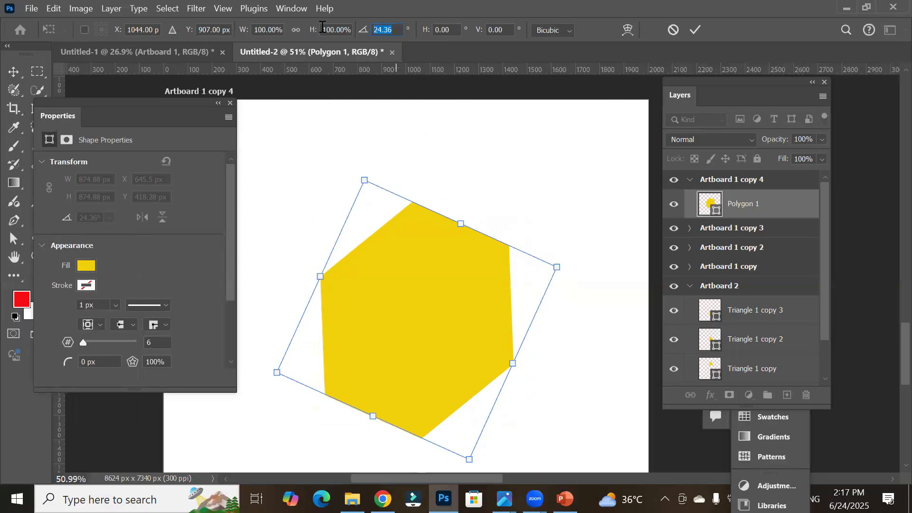
# Step: Set the rotation angle to 45°, then 60°, then 0° and apply it
pyautogui.write('45')
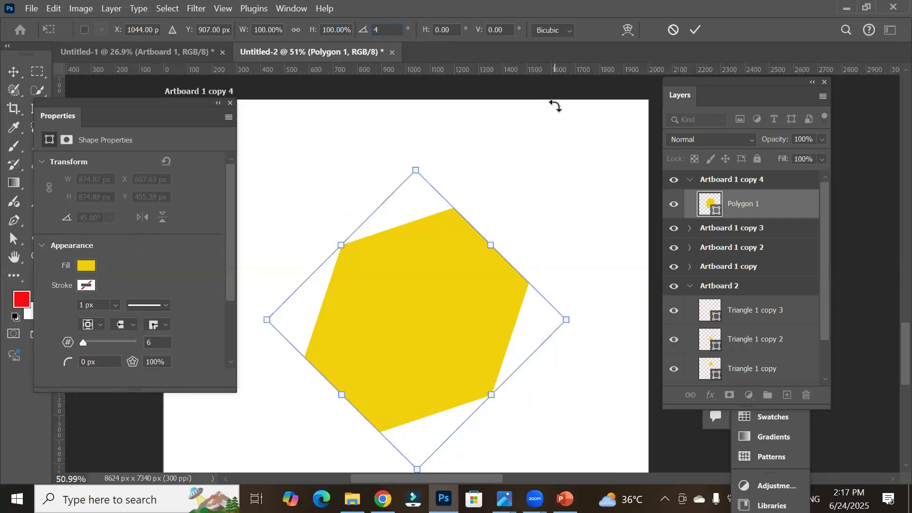
pyautogui.press('BackSpace')
pyautogui.write('60')
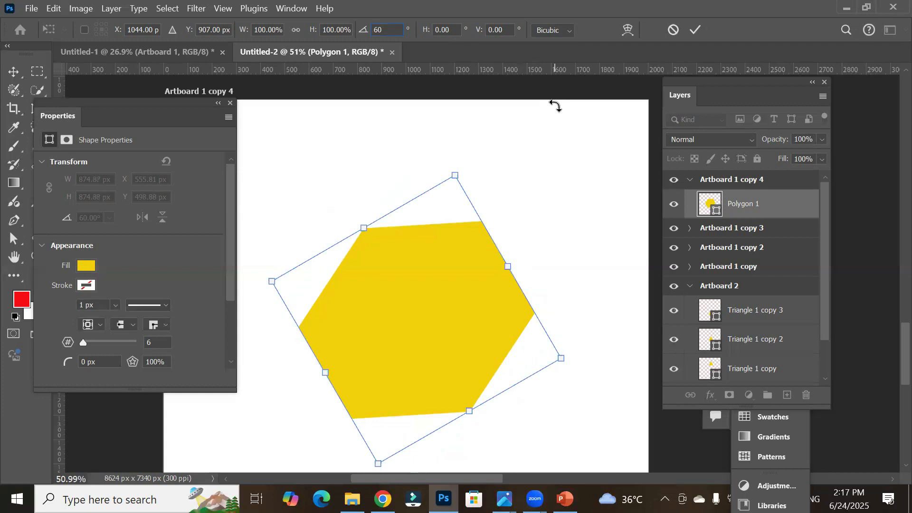
pyautogui.press('BackSpace')
pyautogui.press('BackSpace')
pyautogui.write('0')
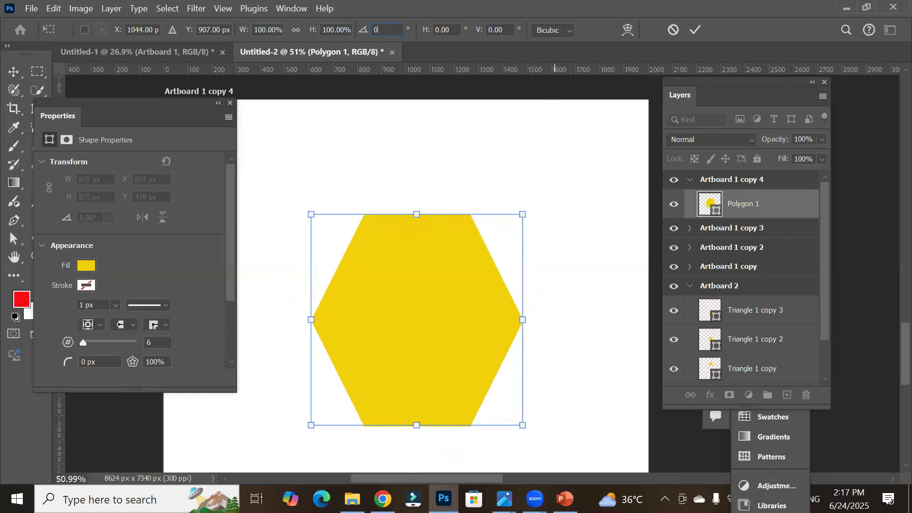
pyautogui.press('Return')
# Step: Nudge the horizontal skew up and back down to 0.01°
pyautogui.click(460, 31)
pyautogui.doubleClick(460, 32)
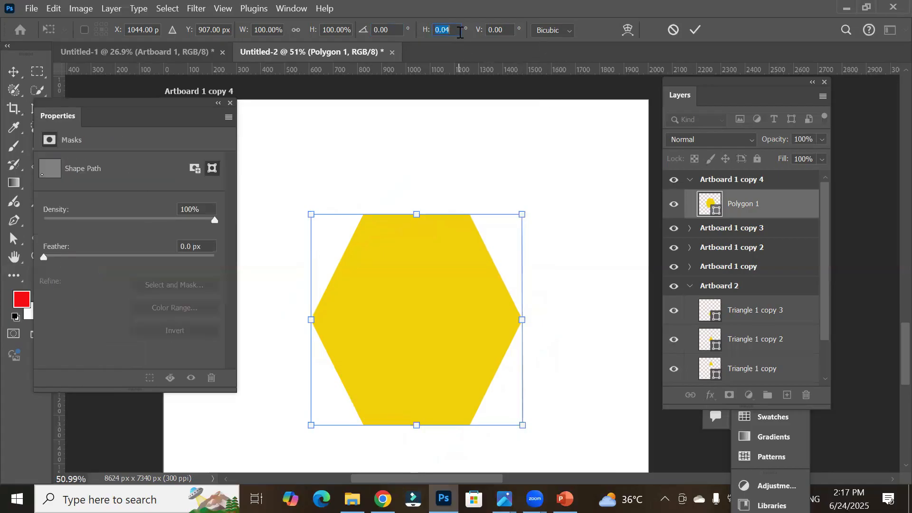
pyautogui.scroll(1, 460, 32)
pyautogui.scroll(1, 460, 32)
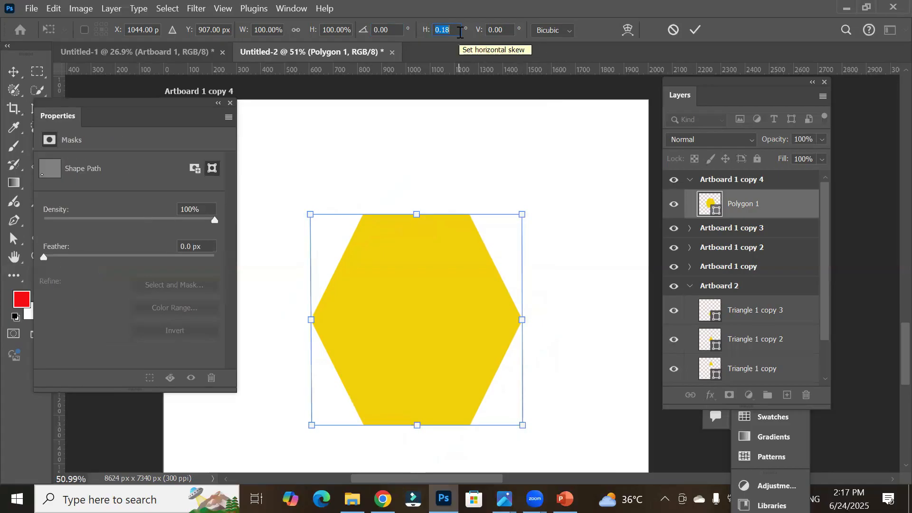
pyautogui.scroll(-4, 460, 32)
# Step: Adjust the polygon's vertical scale up and down, ending at 59%
pyautogui.click(338, 30)
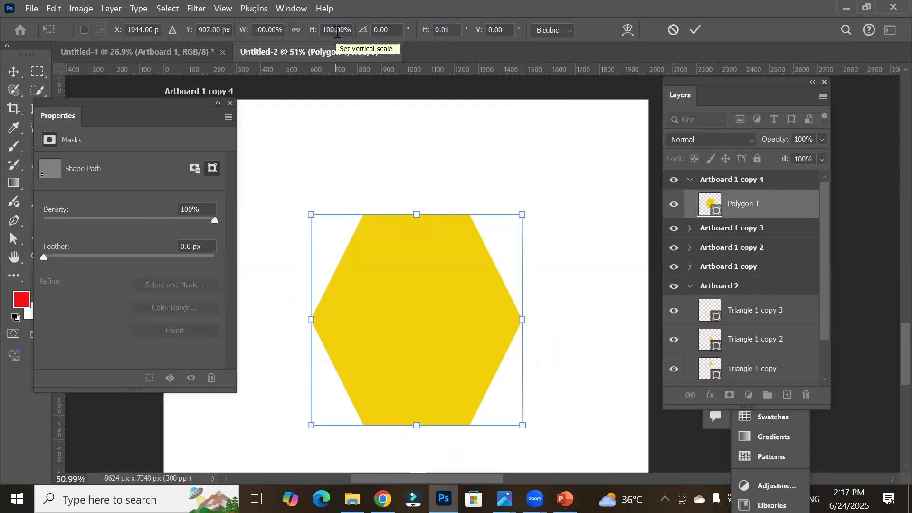
pyautogui.scroll(2, 337, 32)
pyautogui.scroll(18, 337, 31)
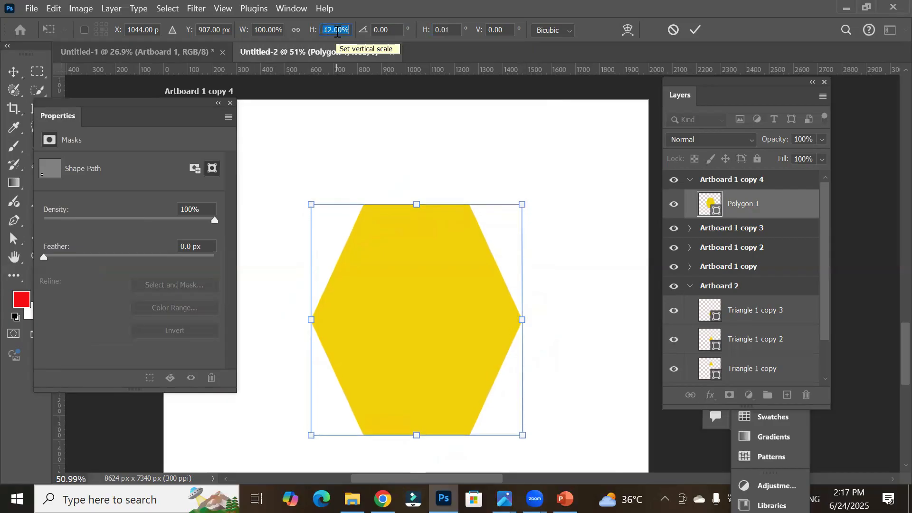
pyautogui.scroll(12, 338, 31)
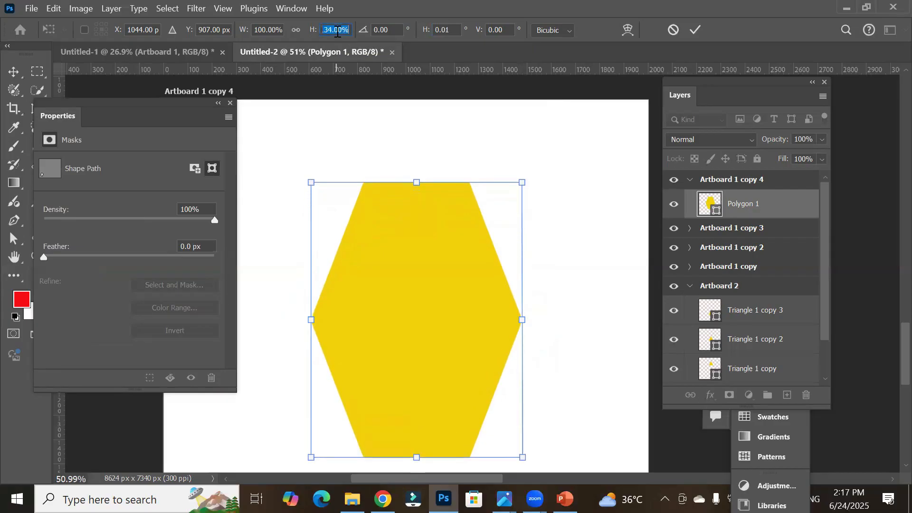
pyautogui.scroll(-20, 338, 31)
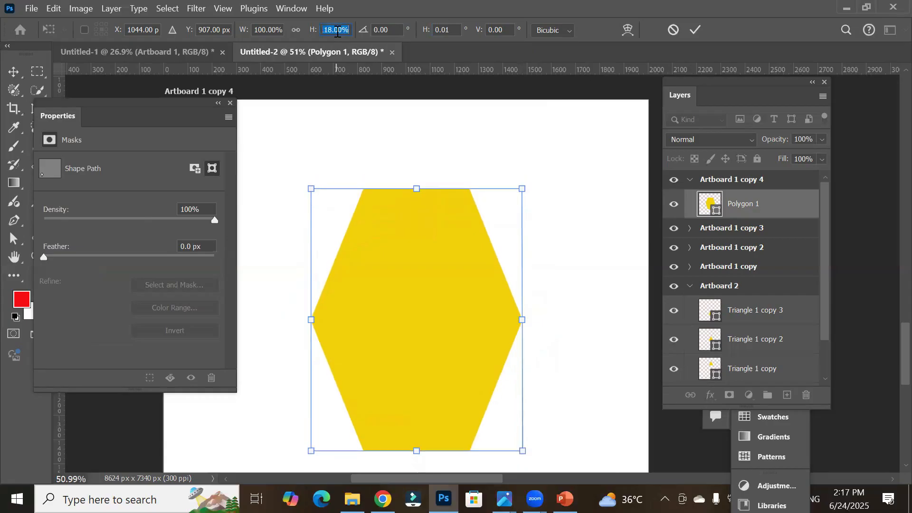
pyautogui.scroll(-16, 338, 32)
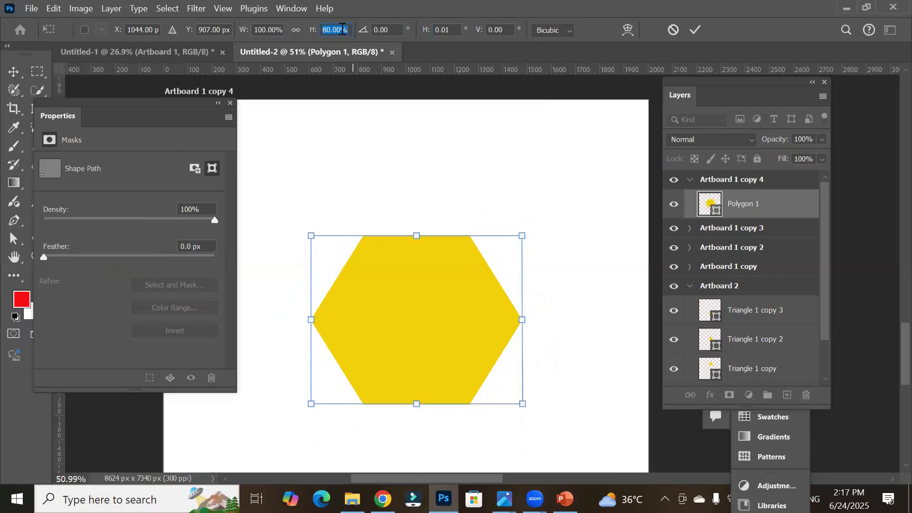
pyautogui.scroll(-20, 343, 28)
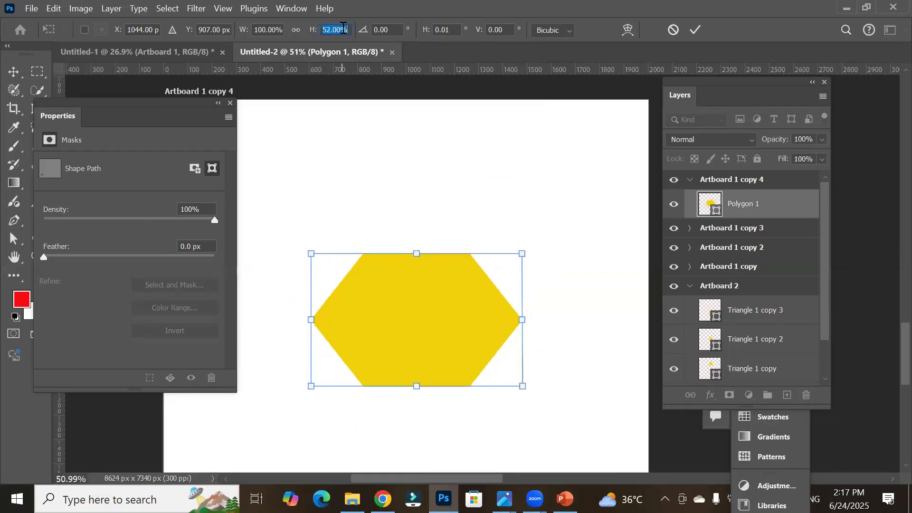
pyautogui.scroll(-6, 343, 28)
pyautogui.scroll(13, 343, 28)
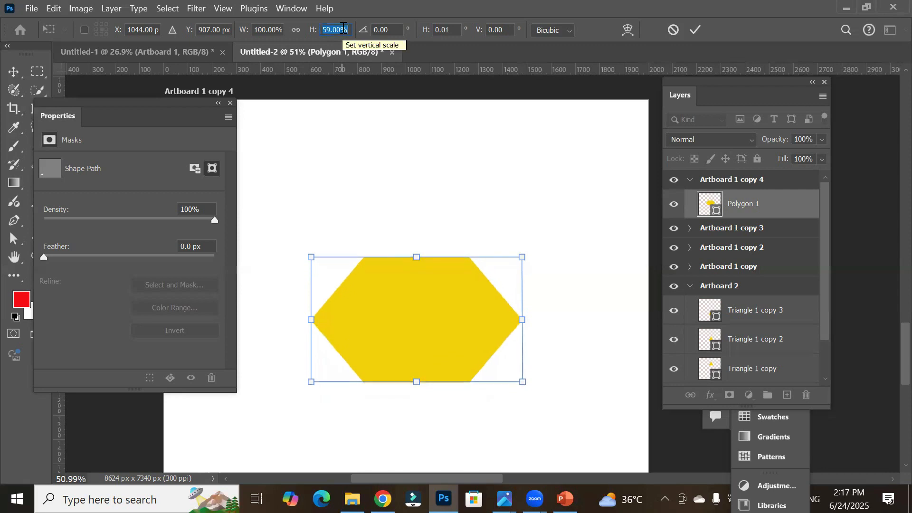
pyautogui.click(343, 29)
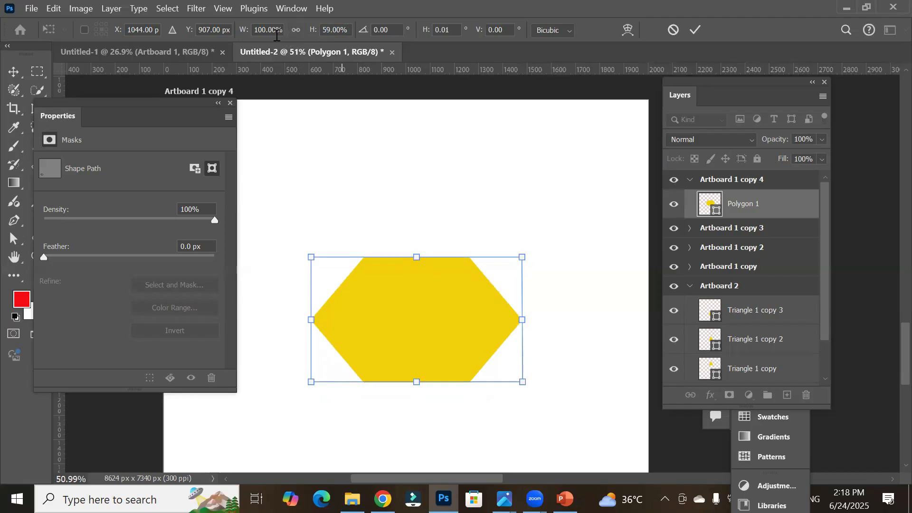
# Step: Reduce the polygon's horizontal scale to 28%
pyautogui.scroll(-3, 269, 30)
pyautogui.scroll(-20, 269, 29)
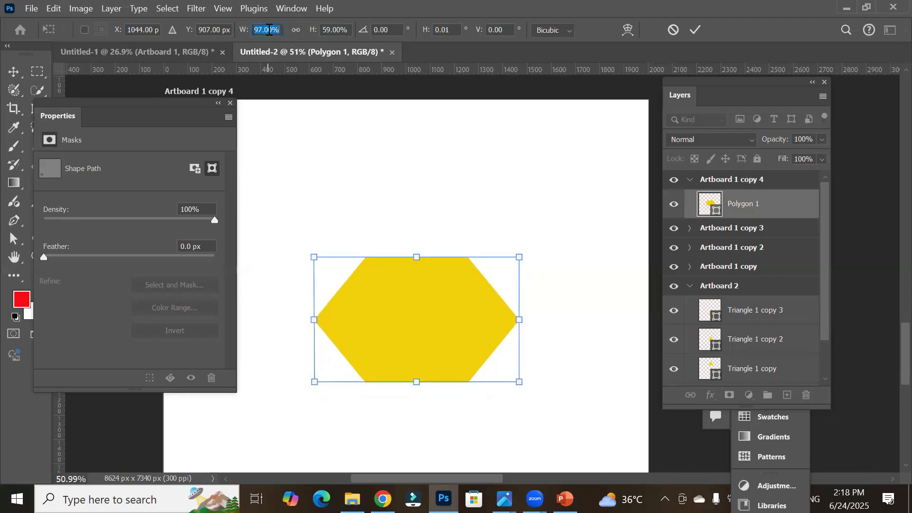
pyautogui.scroll(-20, 269, 29)
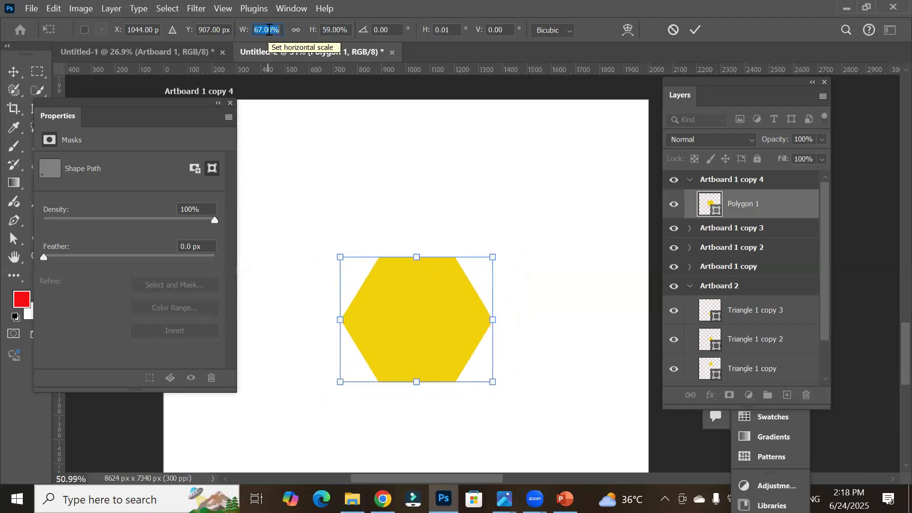
pyautogui.scroll(-11, 268, 29)
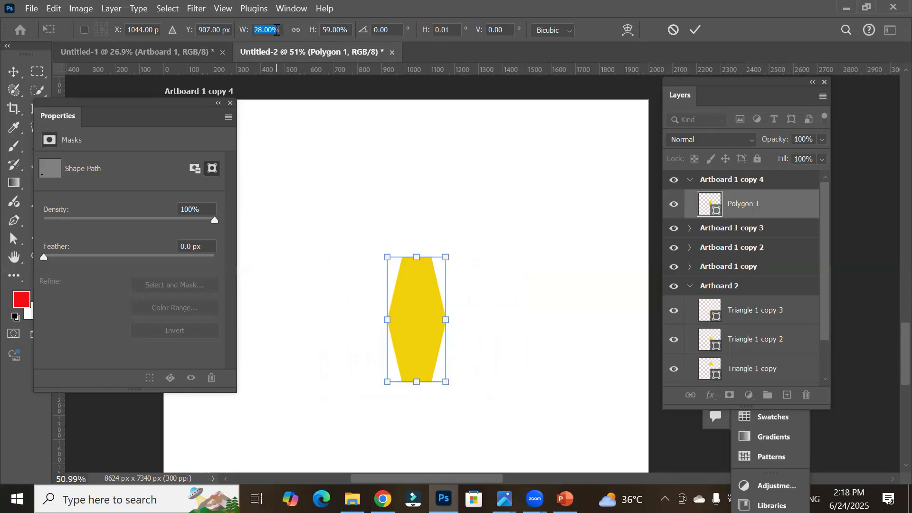
# Step: Switch the transform width and height units to inches
pyautogui.rightClick(275, 29)
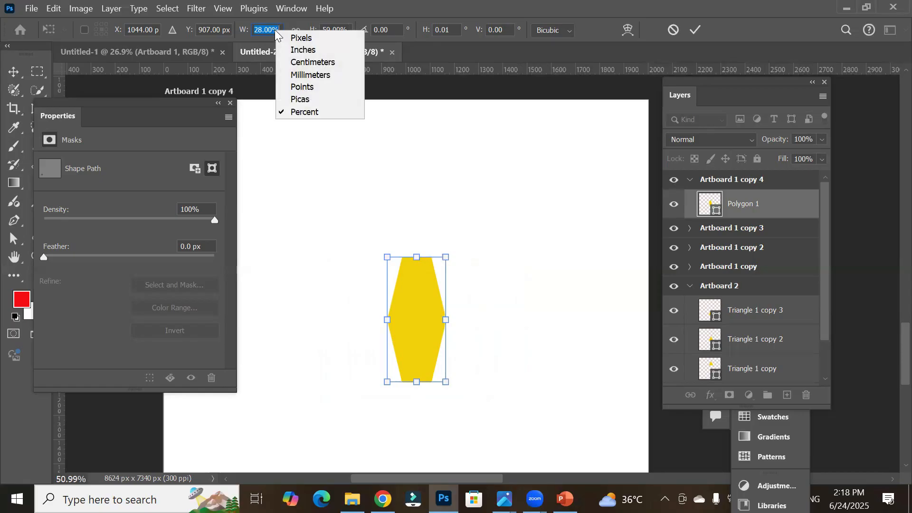
pyautogui.click(312, 49)
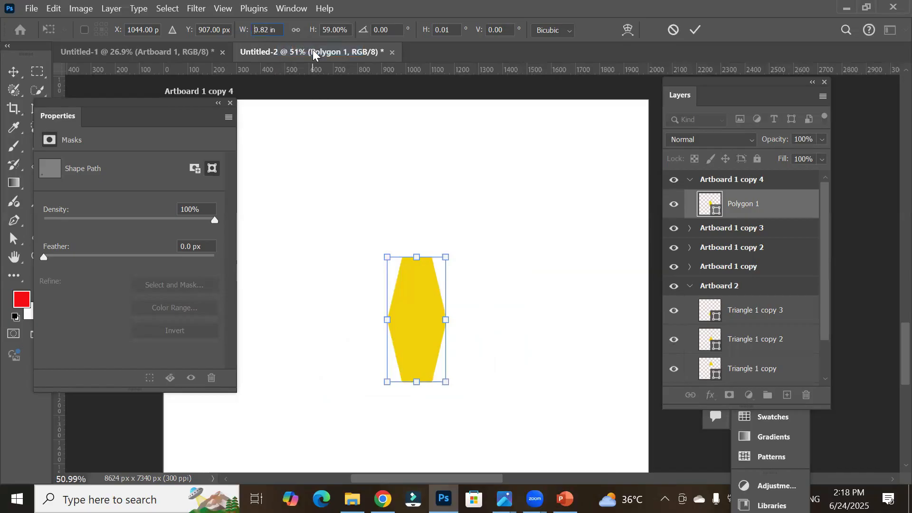
pyautogui.rightClick(333, 31)
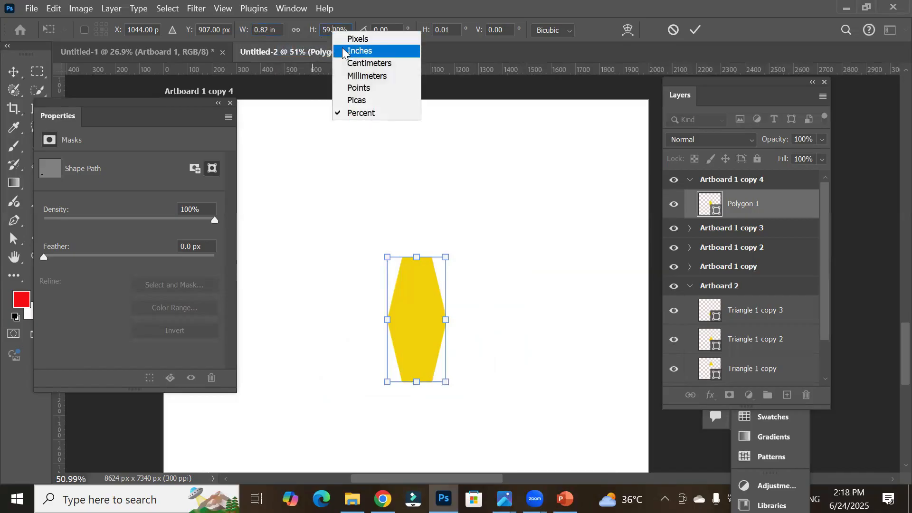
pyautogui.click(344, 52)
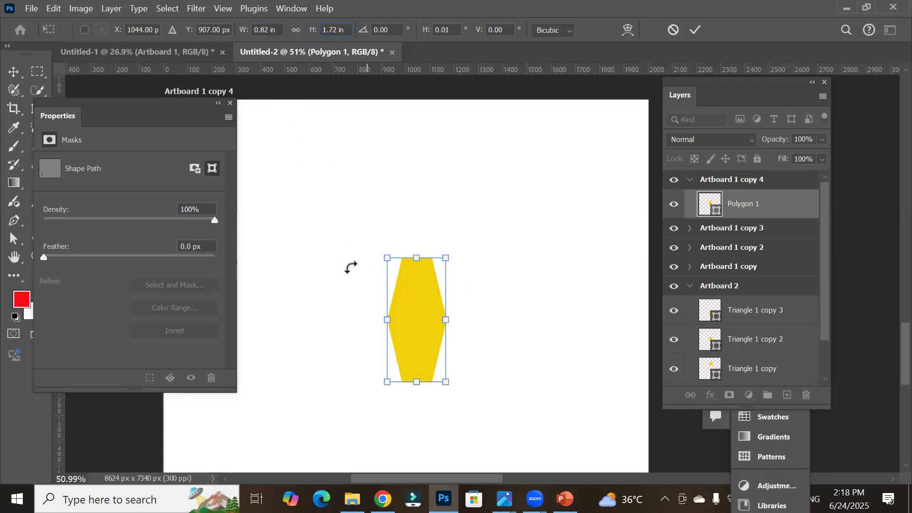
# Step: Set the polygon's width and height to 4 in each
pyautogui.click(268, 29)
pyautogui.write('4')
pyautogui.press('Tab')
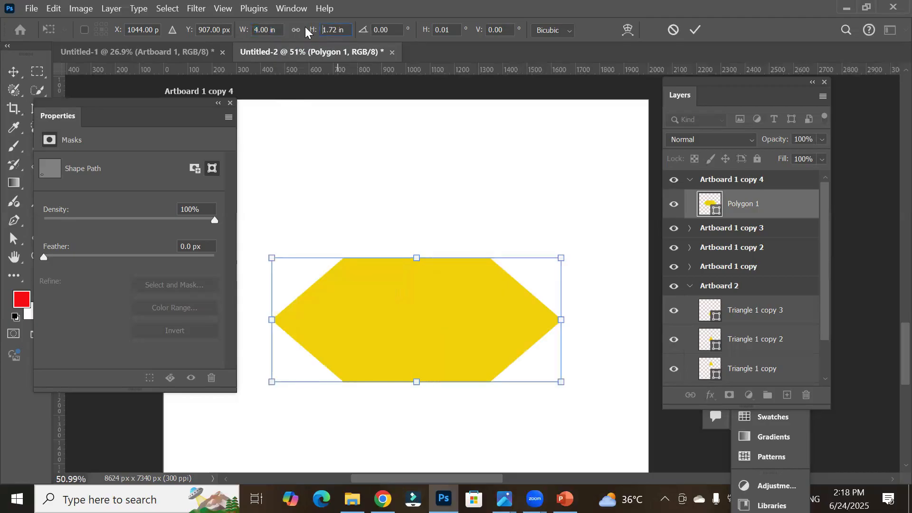
pyautogui.moveTo(336, 30); pyautogui.dragTo(319, 31)
pyautogui.write('4')
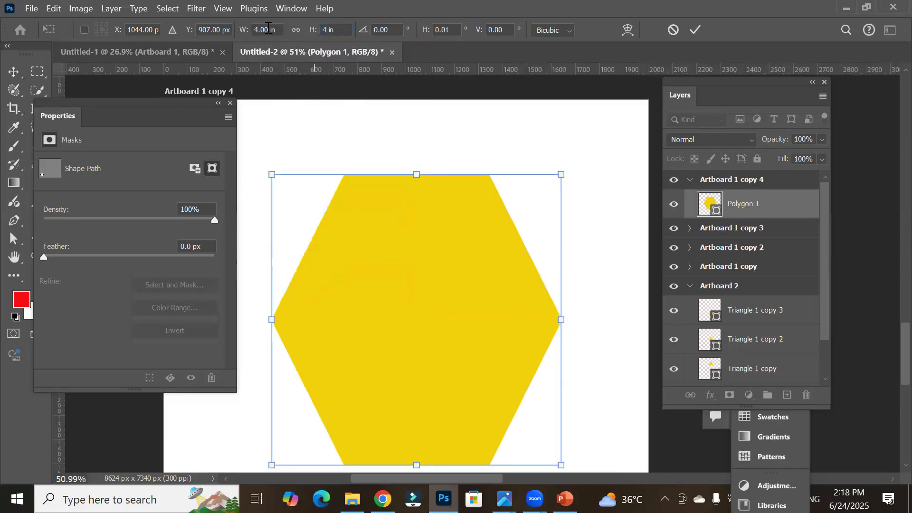
# Step: Move the polygon slightly right and commit the transform
pyautogui.rightClick(269, 30)
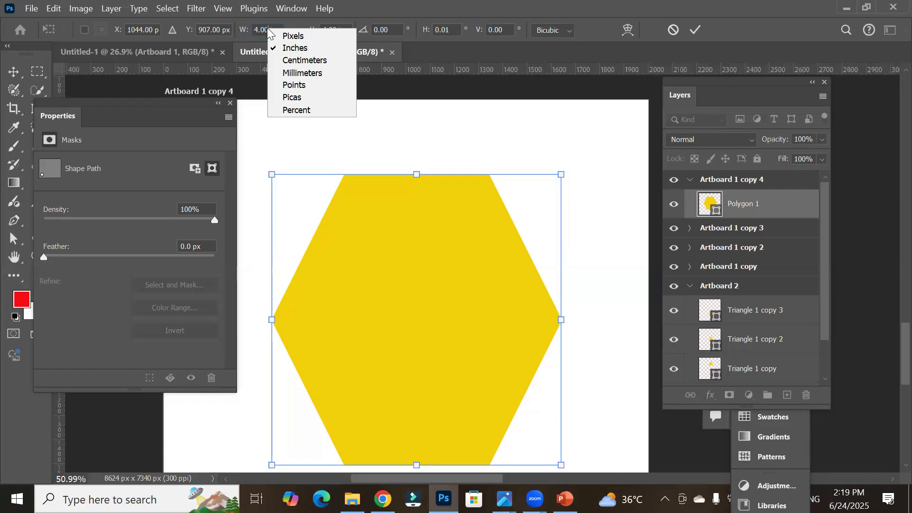
pyautogui.click(262, 28)
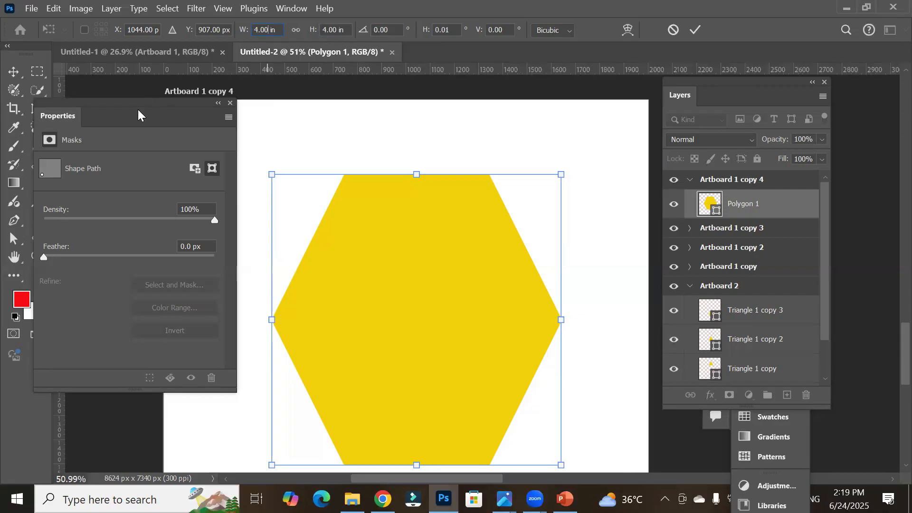
pyautogui.moveTo(136, 106); pyautogui.dragTo(192, 91)
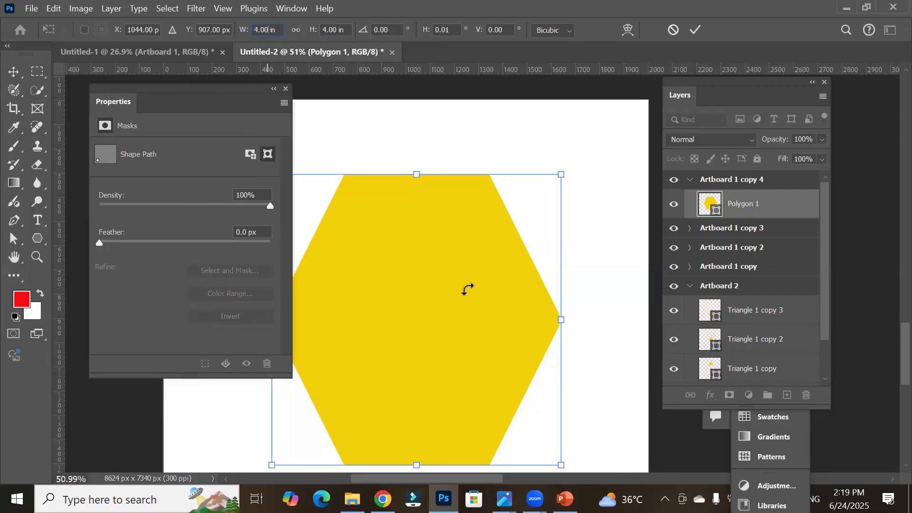
pyautogui.moveTo(483, 263); pyautogui.dragTo(460, 283)
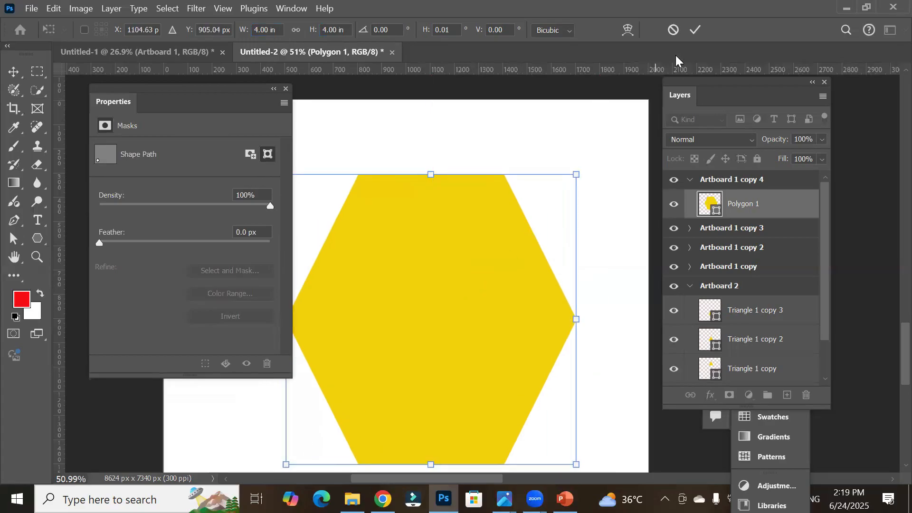
pyautogui.click(697, 30)
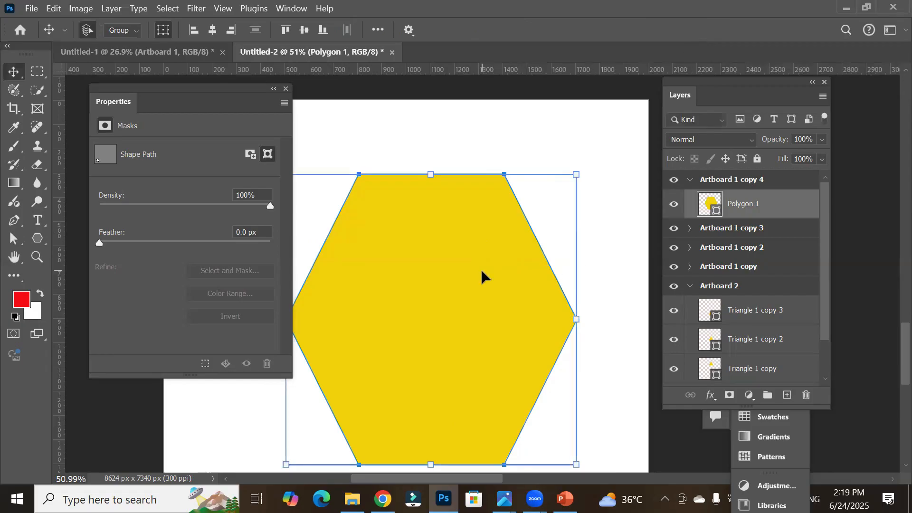
# Step: Delete the polygon and switch to the Polygon tool
pyautogui.press('Delete')
pyautogui.click(38, 240)
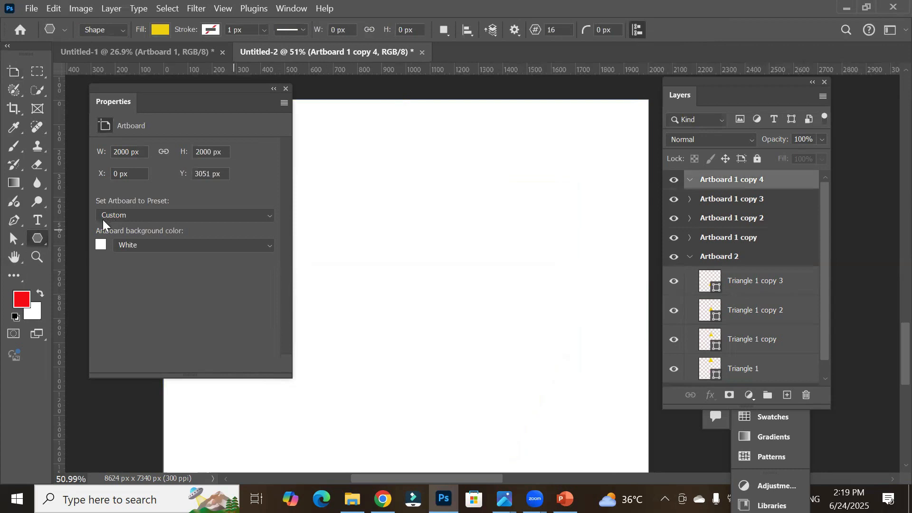
# Step: Confirm the Polygon tool, check its path options, and draw a 16-sided polygon about 632 px wide on the artboard
pyautogui.rightClick(39, 238)
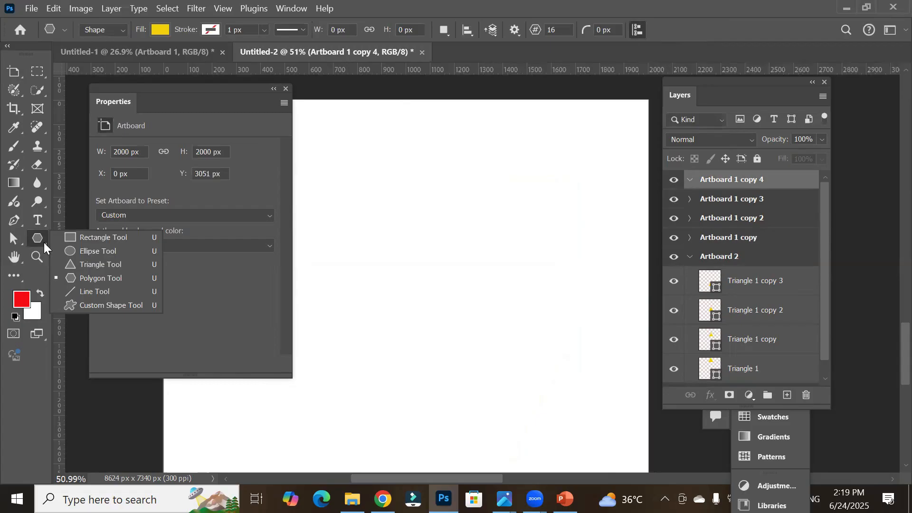
pyautogui.click(118, 278)
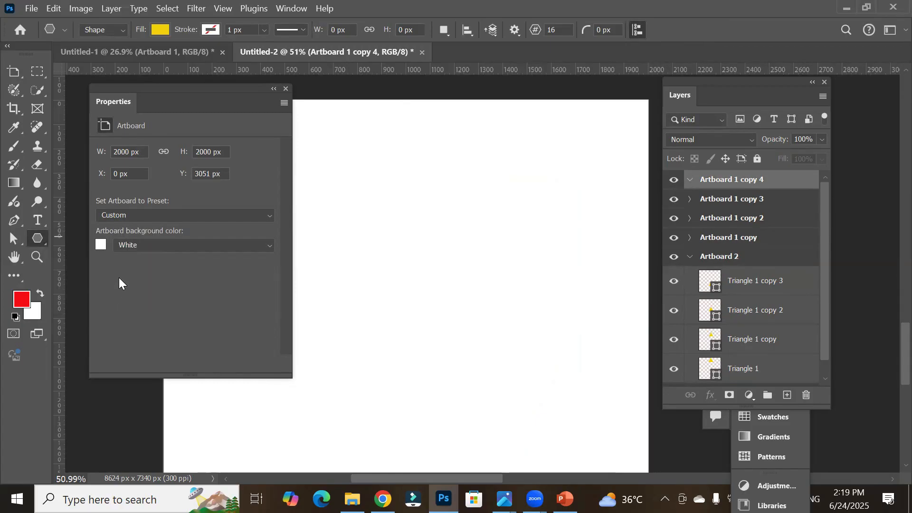
pyautogui.click(515, 31)
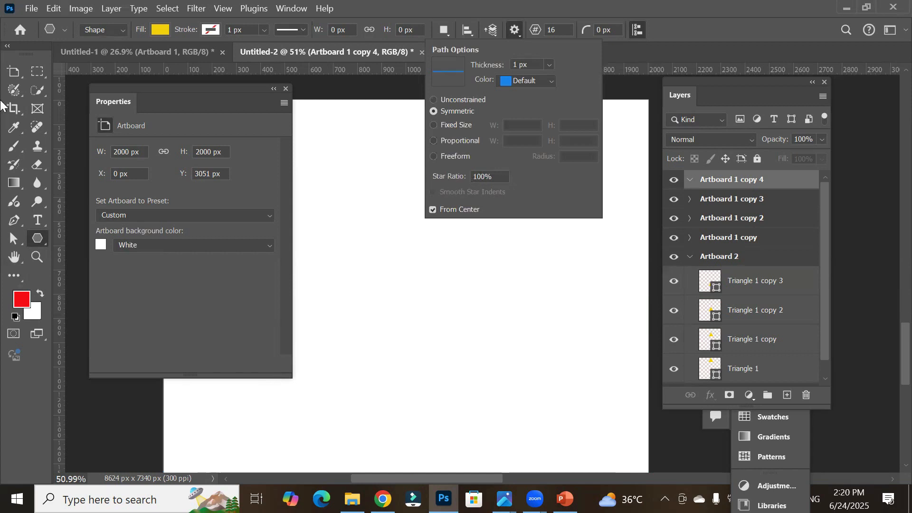
pyautogui.click(39, 239)
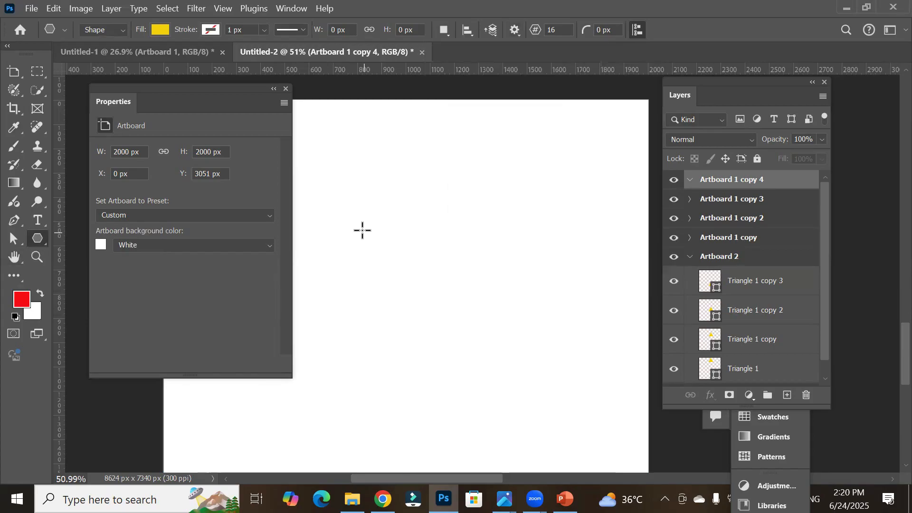
pyautogui.moveTo(349, 211); pyautogui.dragTo(427, 309)
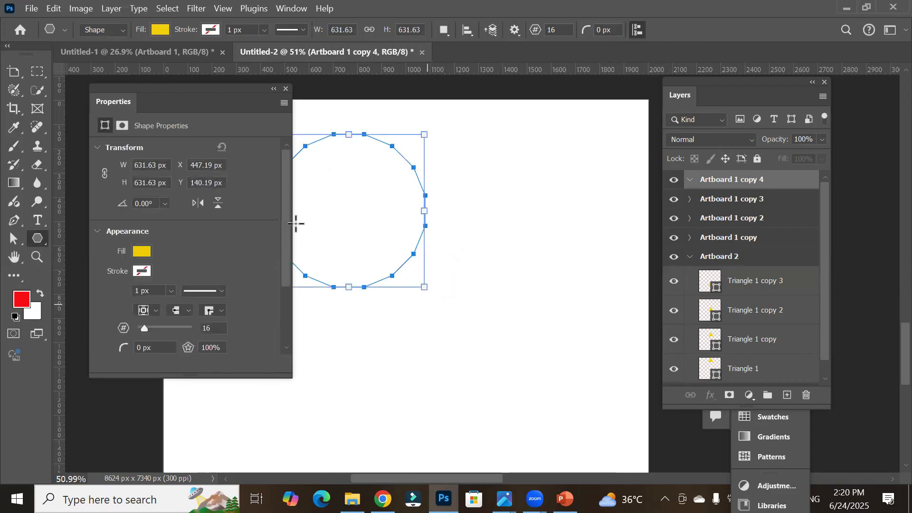
# Step: Move the polygon toward the artboard's centre and reduce its number of sides to 9
pyautogui.click(15, 75)
pyautogui.rightClick(15, 75)
pyautogui.click(52, 71)
pyautogui.moveTo(359, 213); pyautogui.dragTo(444, 301)
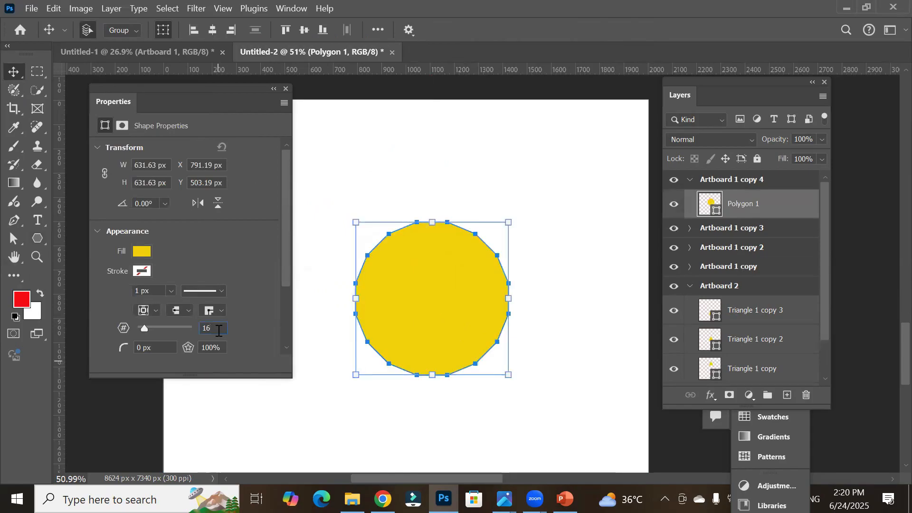
pyautogui.scroll(-7, 219, 331)
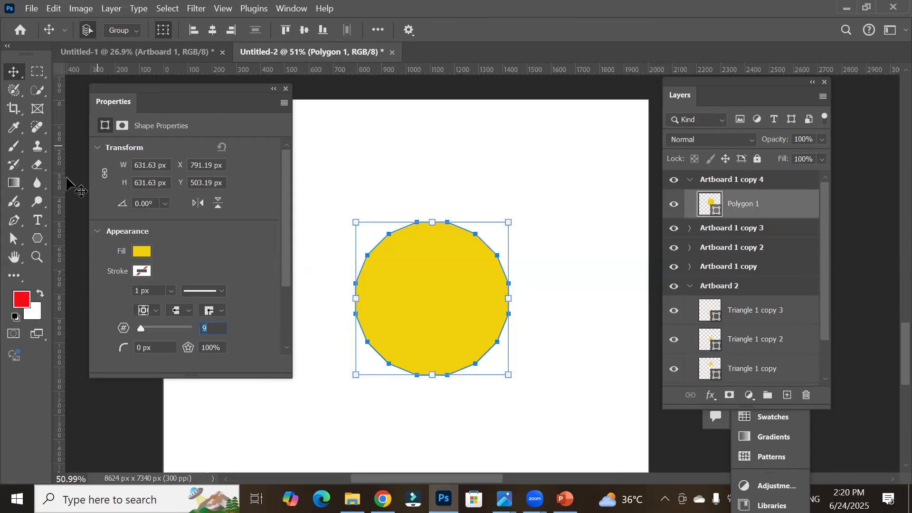
# Step: Set the Polygon tool to 3 sides and draw a triangle about 300 px wide near the artboard's upper right
pyautogui.click(37, 238)
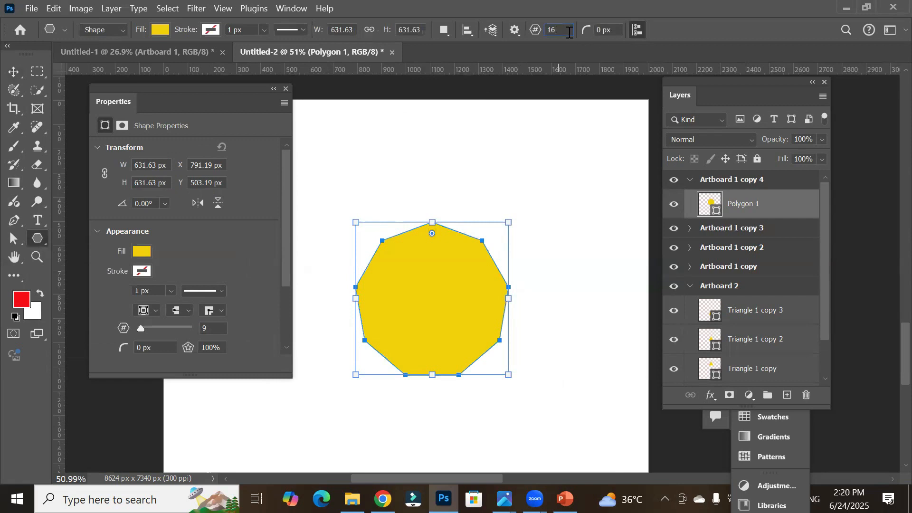
pyautogui.scroll(-2, 569, 32)
pyautogui.write('8')
pyautogui.press('Down')
pyautogui.press('Down')
pyautogui.moveTo(522, 134); pyautogui.dragTo(564, 208)
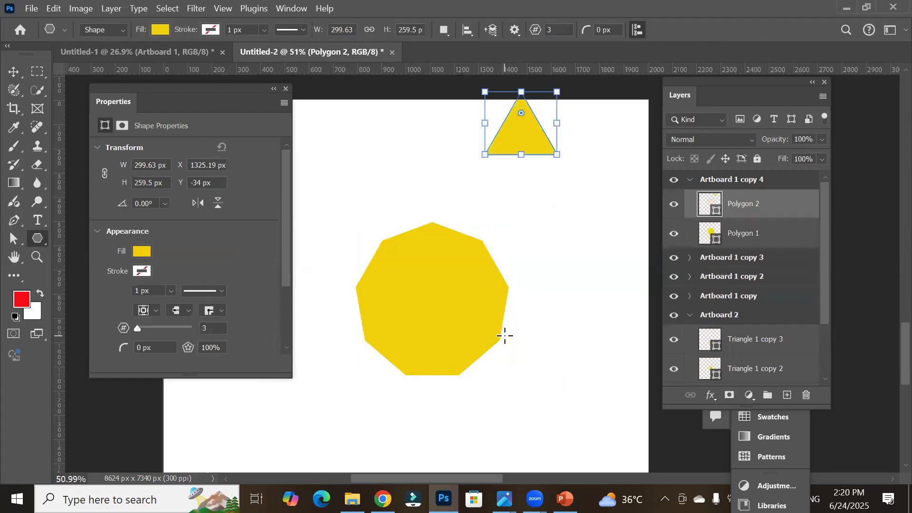
# Step: Move the triangle down beside the nine-sided polygon
pyautogui.click(13, 71)
pyautogui.moveTo(533, 148); pyautogui.dragTo(577, 226)
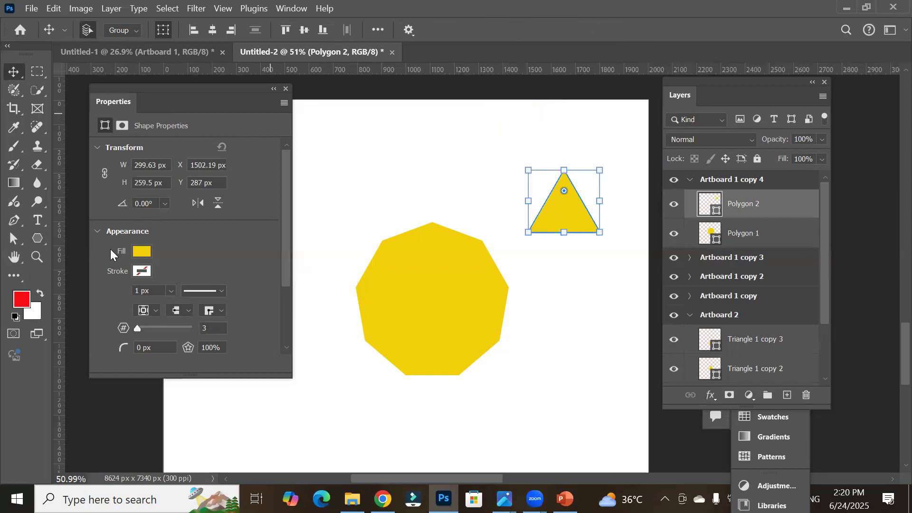
pyautogui.click(436, 279)
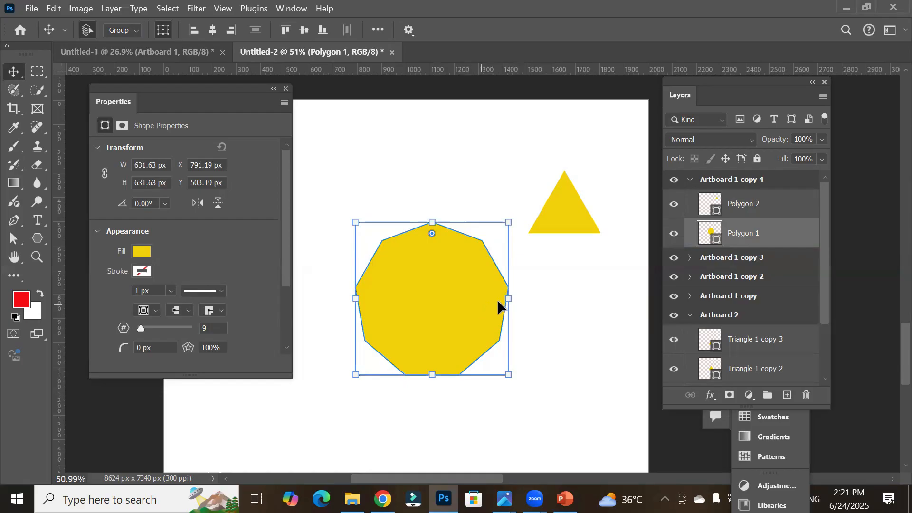
# Step: Select the triangle and change its number of sides to 10
pyautogui.click(561, 219)
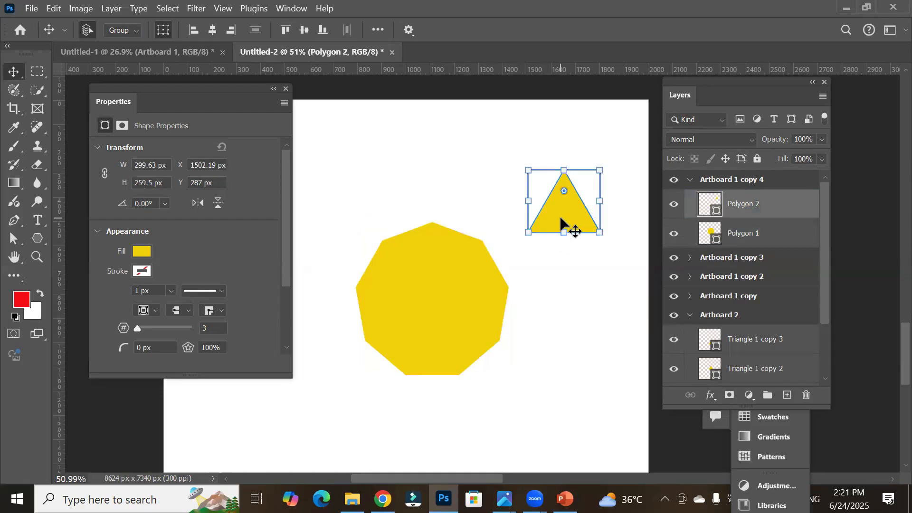
pyautogui.click(218, 329)
pyautogui.scroll(2, 218, 329)
pyautogui.scroll(3, 218, 328)
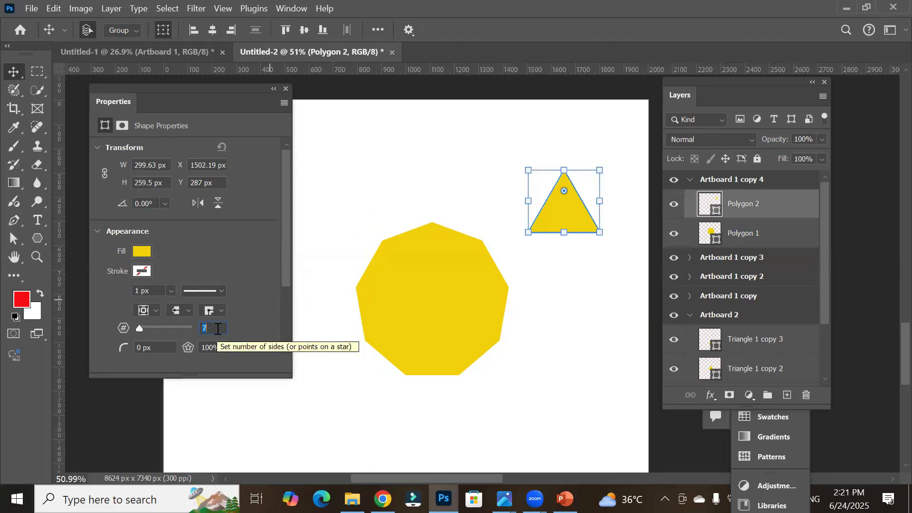
pyautogui.scroll(2, 217, 329)
pyautogui.press('Return')
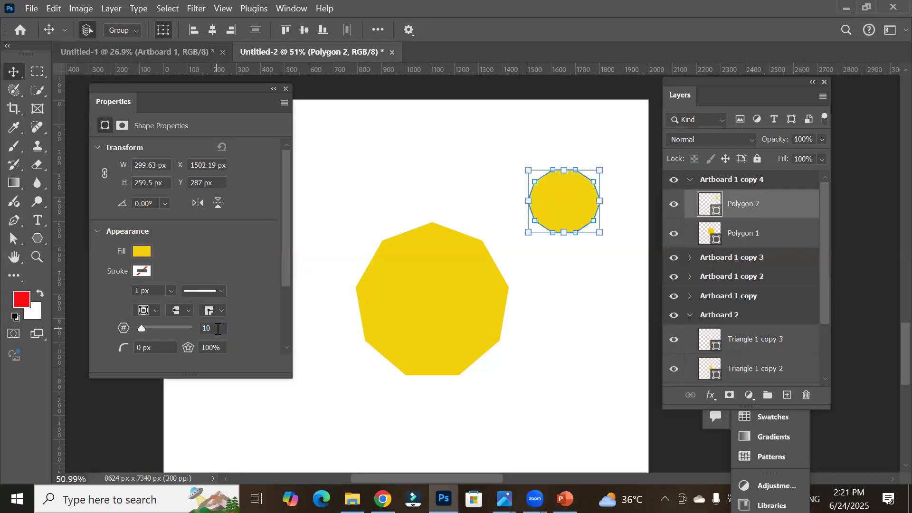
# Step: Select the large nine-sided polygon and set its number of sides to 5
pyautogui.click(405, 289)
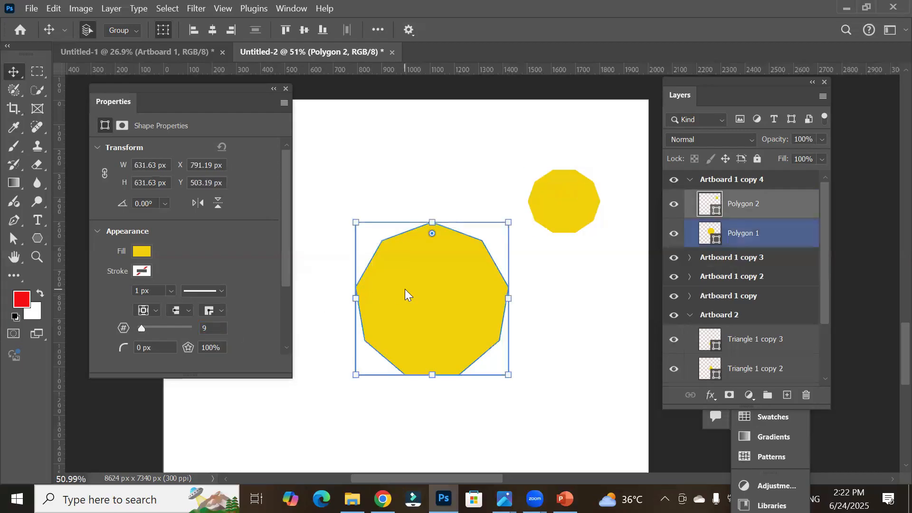
pyautogui.press('BackSpace')
pyautogui.write('5')
pyautogui.press('Return')
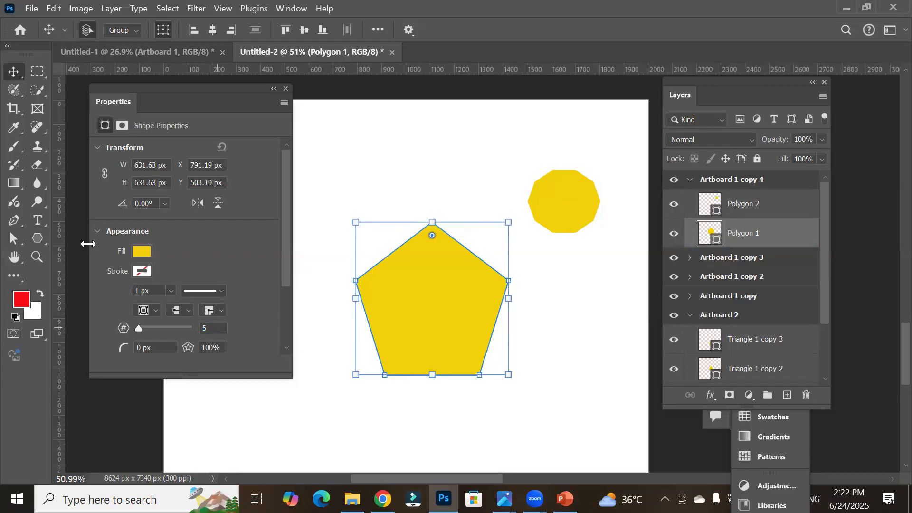
# Step: Set the Polygon tool to 8 sides, draw an octagon about 410 px wide at the upper left, and move it down
pyautogui.click(40, 236)
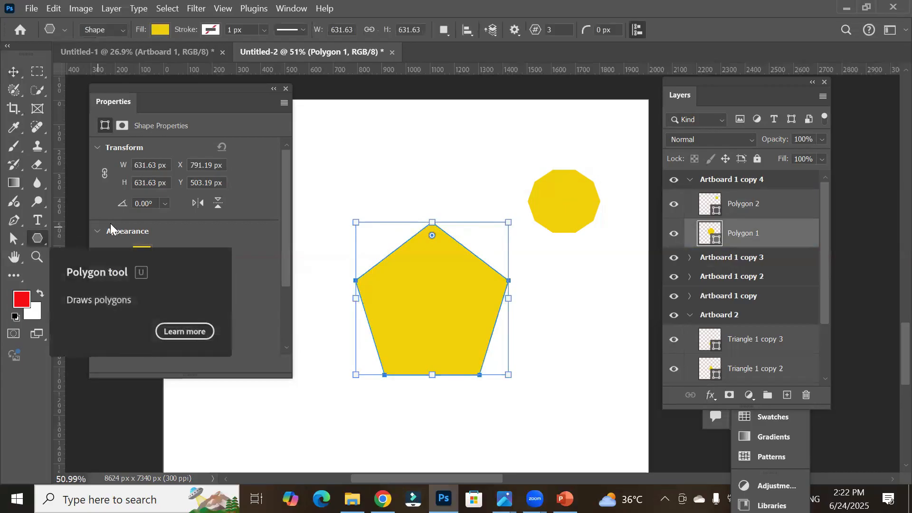
pyautogui.click(538, 30)
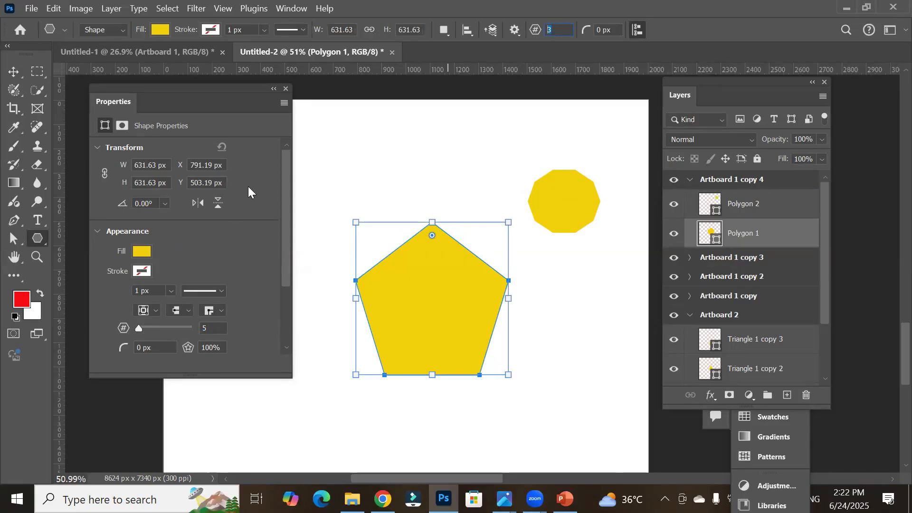
pyautogui.click(563, 35)
pyautogui.moveTo(562, 32); pyautogui.dragTo(516, 32)
pyautogui.write('8')
pyautogui.press('Return')
pyautogui.moveTo(386, 134); pyautogui.dragTo(441, 188)
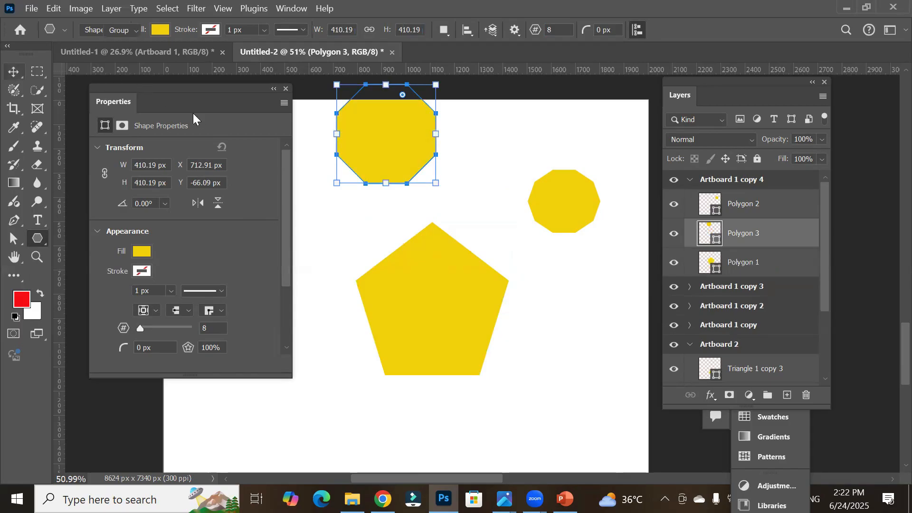
pyautogui.press('v')
pyautogui.moveTo(384, 156); pyautogui.dragTo(373, 206)
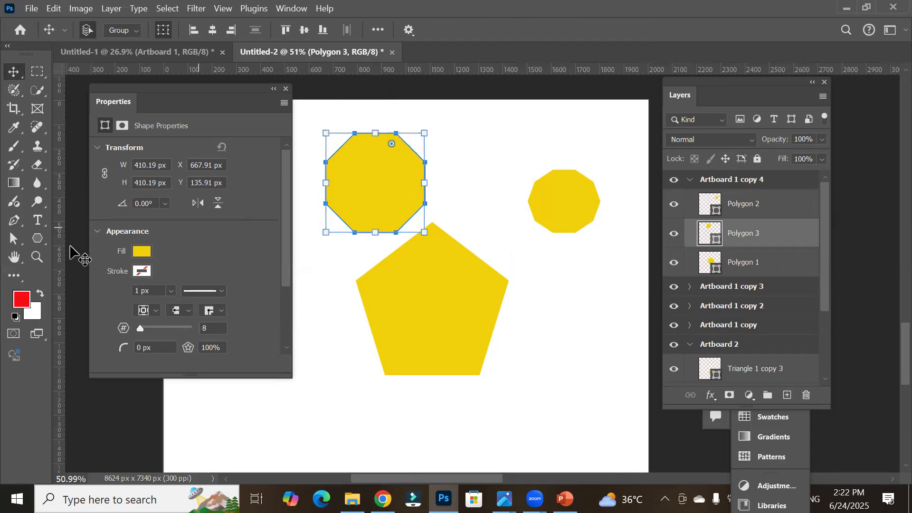
# Step: Change the octagon's number of sides to 10
pyautogui.click(37, 238)
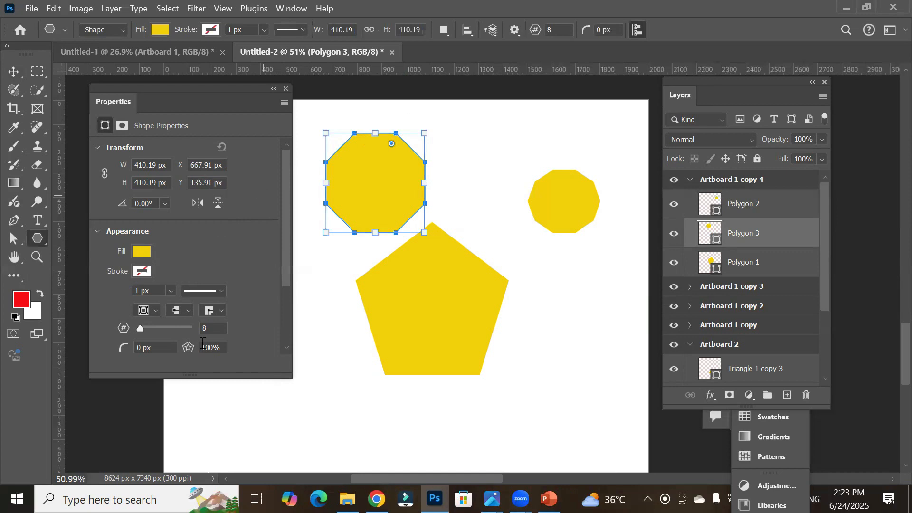
pyautogui.scroll(-2, 221, 328)
pyautogui.scroll(-2, 221, 327)
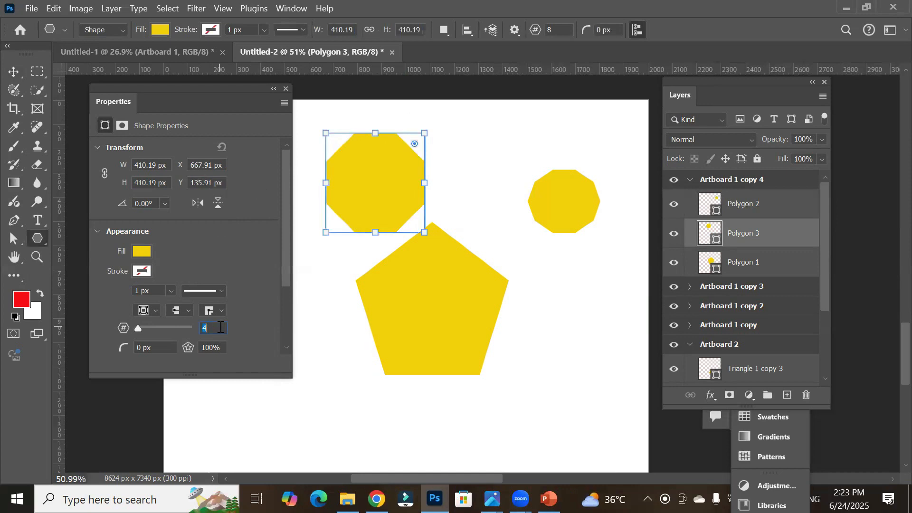
pyautogui.scroll(-2, 221, 327)
pyautogui.scroll(-1, 221, 327)
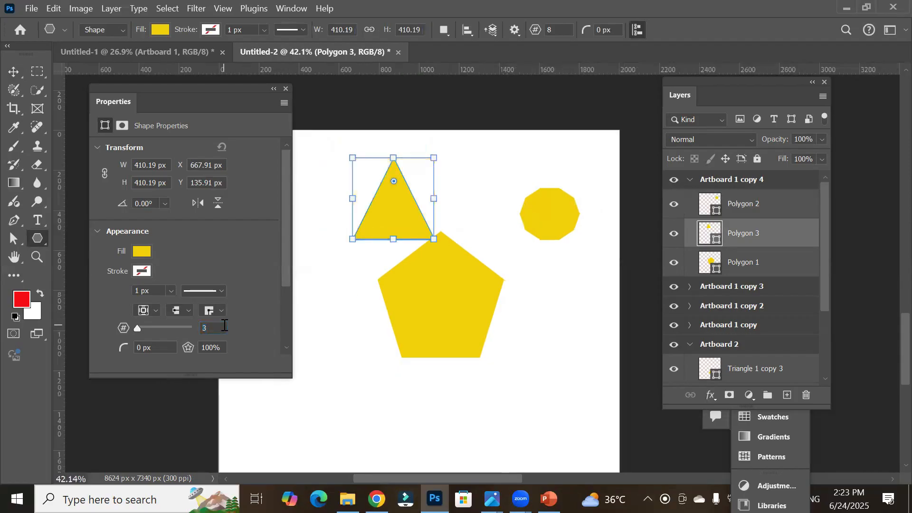
pyautogui.scroll(6, 225, 326)
pyautogui.scroll(1, 224, 326)
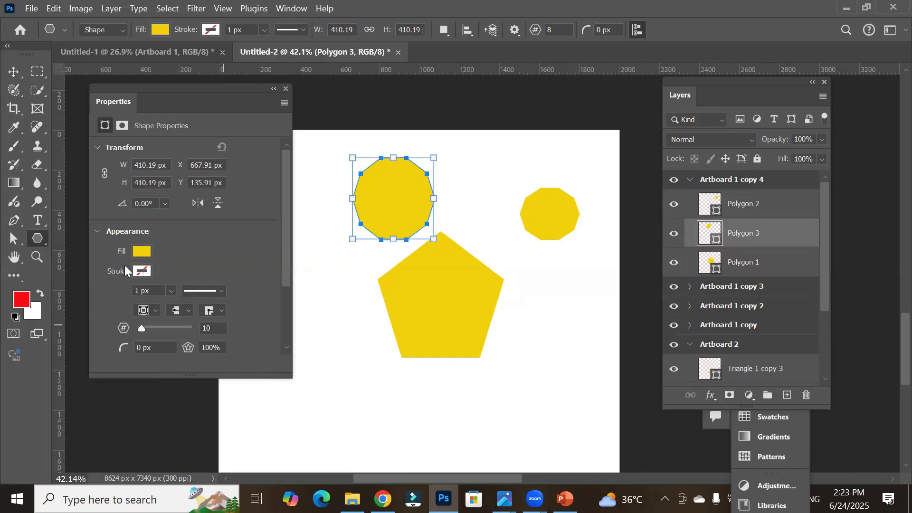
# Step: Set the new ten-sided polygon's fill color to green
pyautogui.click(140, 251)
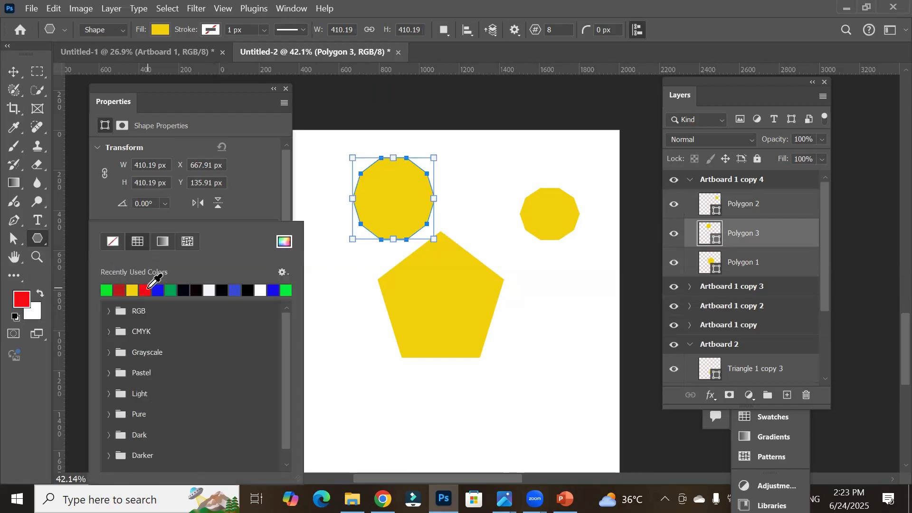
pyautogui.click(107, 290)
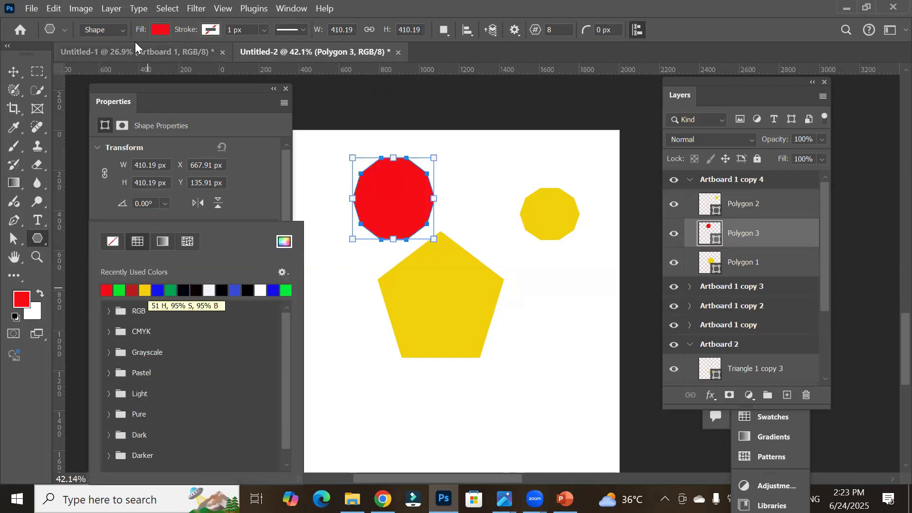
pyautogui.click(159, 29)
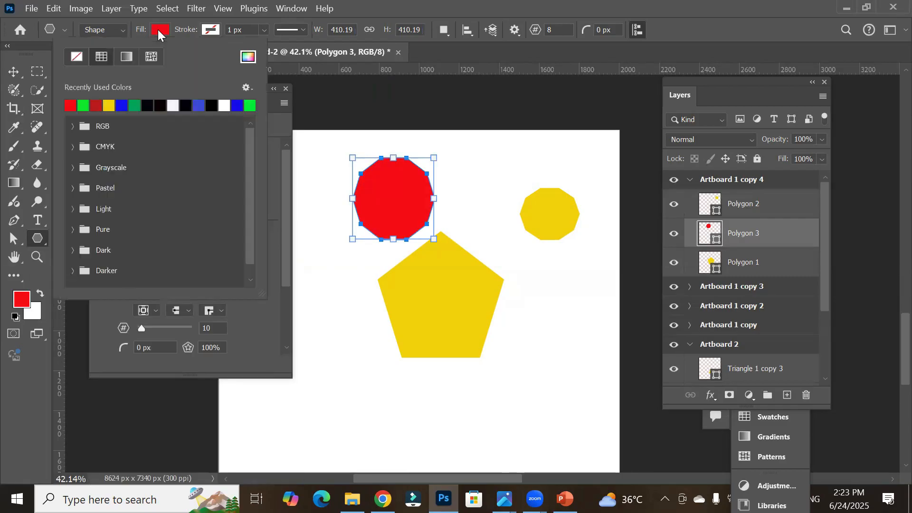
pyautogui.click(135, 105)
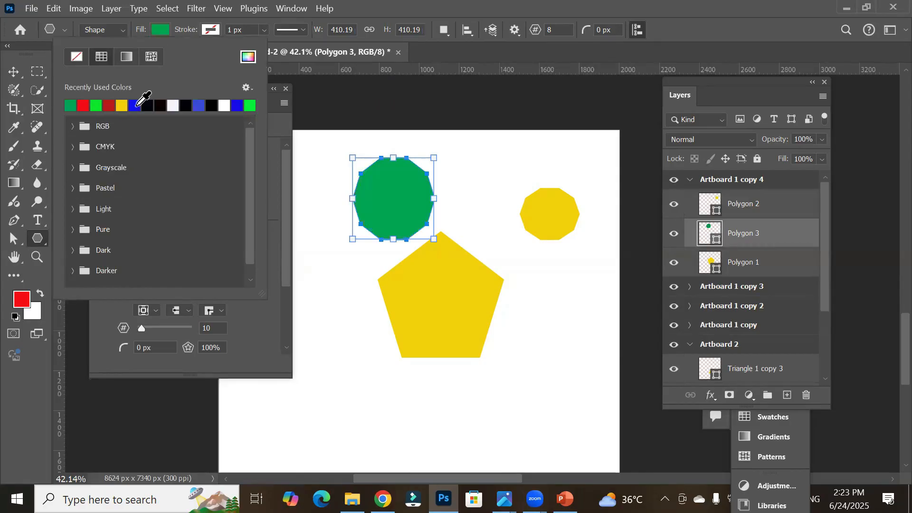
# Step: Give the green ten-sided polygon a red stroke
pyautogui.click(210, 31)
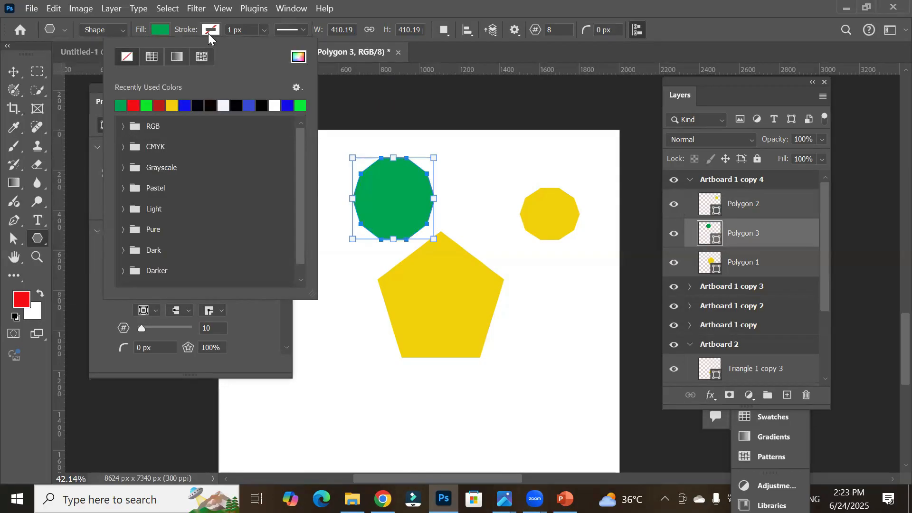
pyautogui.click(245, 29)
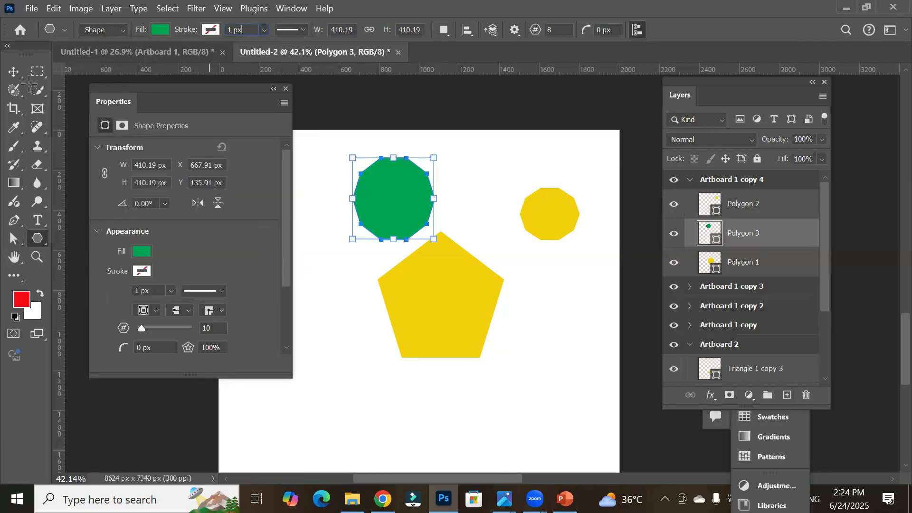
pyautogui.click(14, 71)
pyautogui.scroll(2, 402, 147)
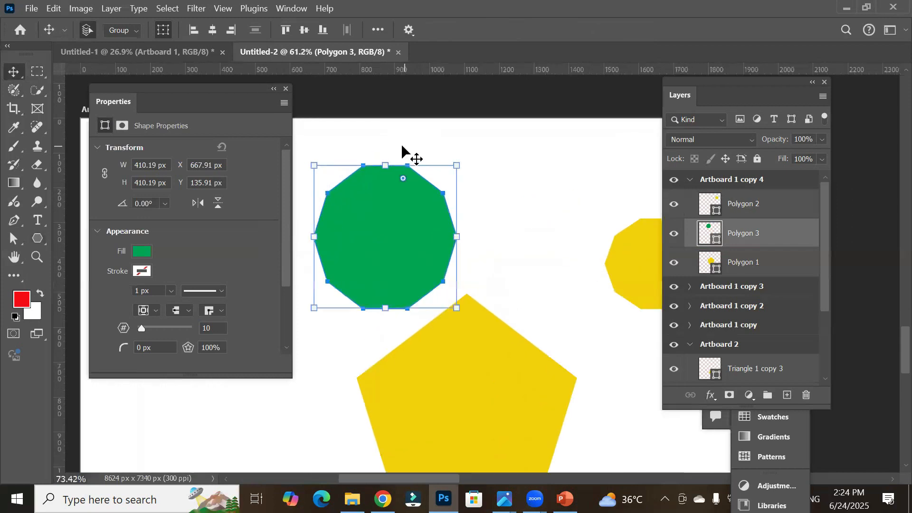
pyautogui.scroll(6, 389, 151)
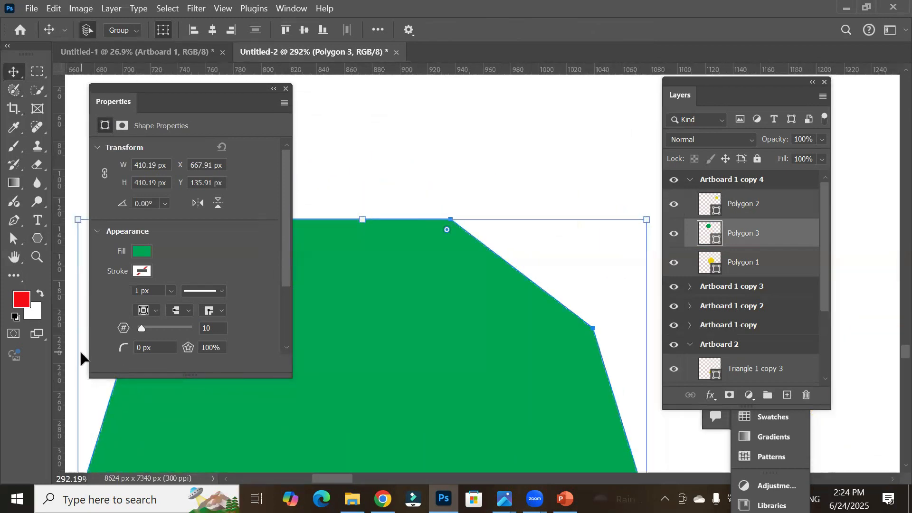
pyautogui.click(41, 234)
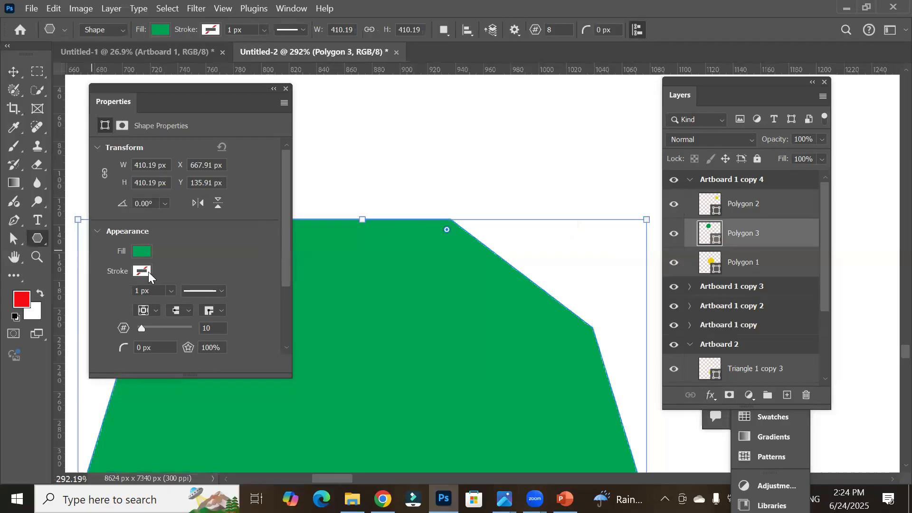
pyautogui.click(209, 32)
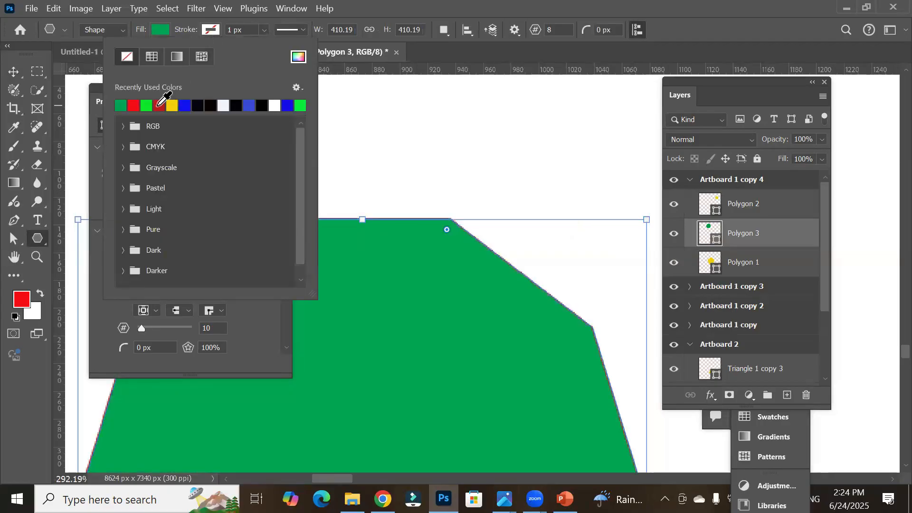
pyautogui.click(159, 105)
pyautogui.click(192, 34)
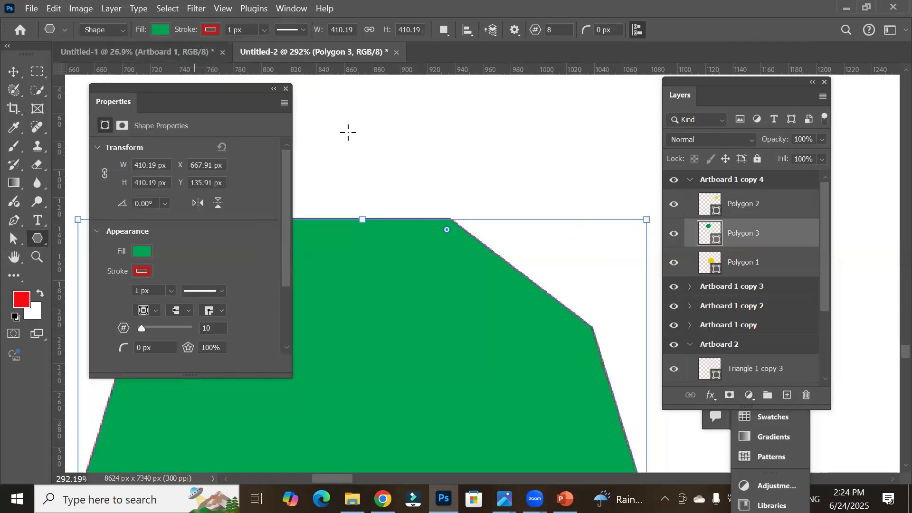
# Step: Increase the polygon's stroke width to 26.52 px
pyautogui.scroll(6, 515, 244)
pyautogui.scroll(2, 515, 243)
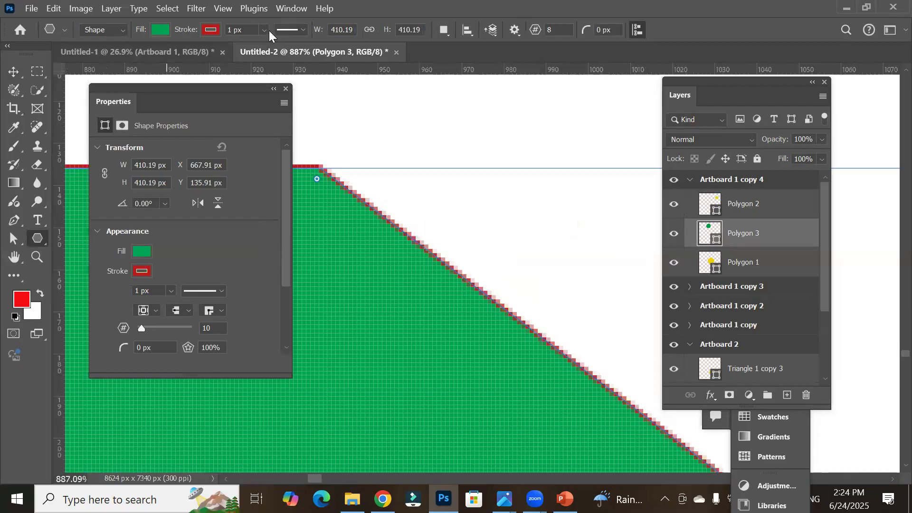
pyautogui.click(268, 31)
pyautogui.moveTo(271, 44); pyautogui.dragTo(277, 45)
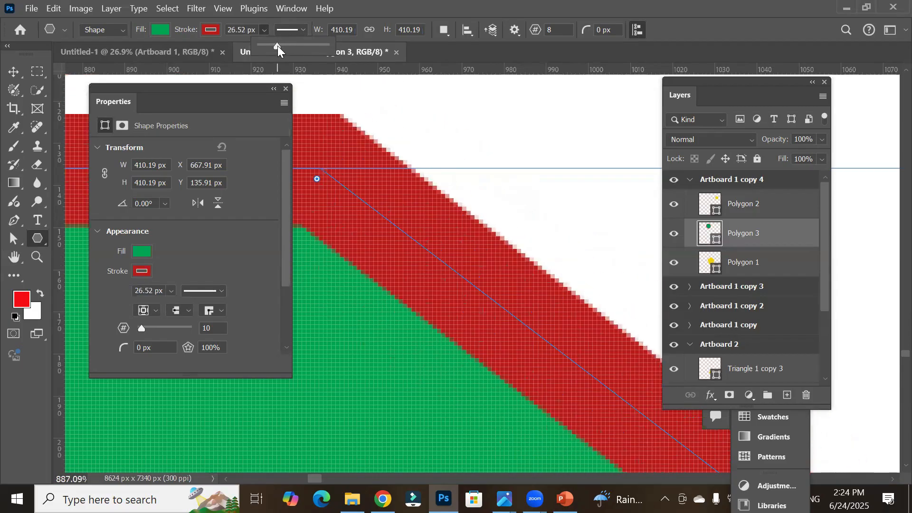
# Step: Change the stroke style to a dashed line, trying the dotted style along the way
pyautogui.click(279, 28)
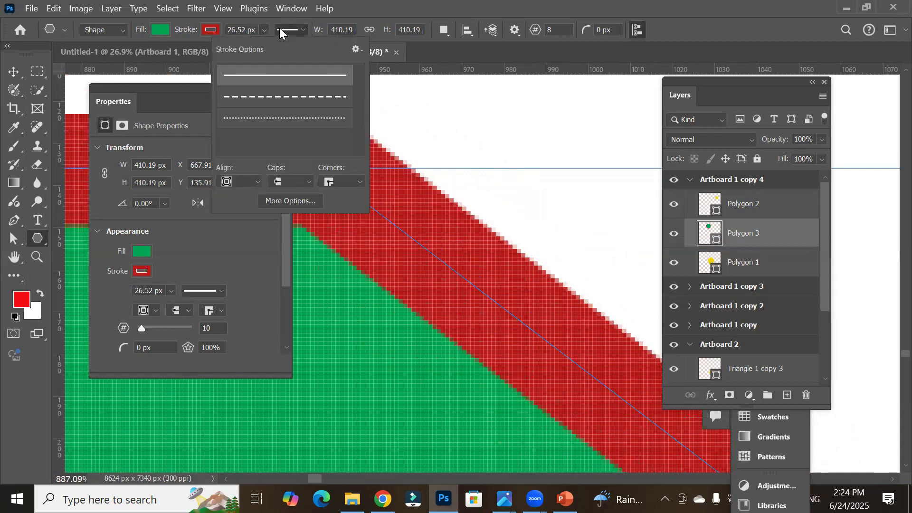
pyautogui.click(296, 97)
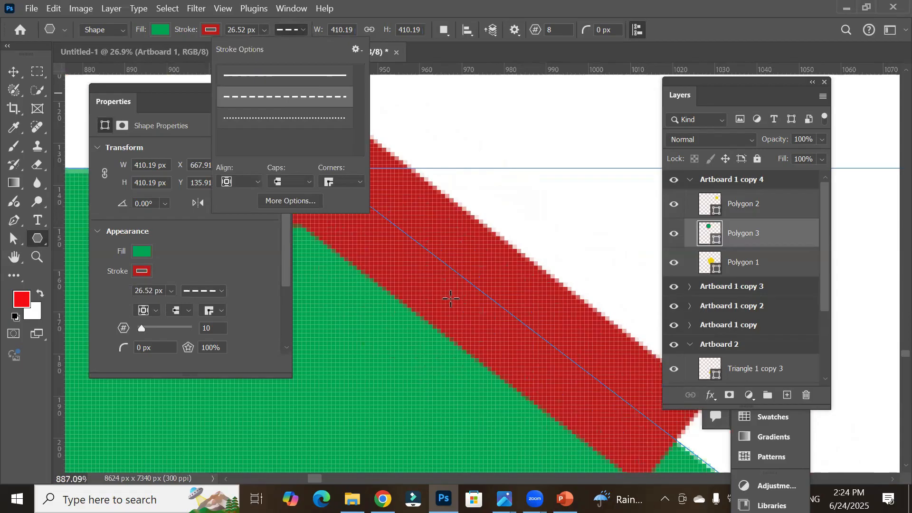
pyautogui.scroll(-8, 450, 297)
pyautogui.scroll(-1, 451, 297)
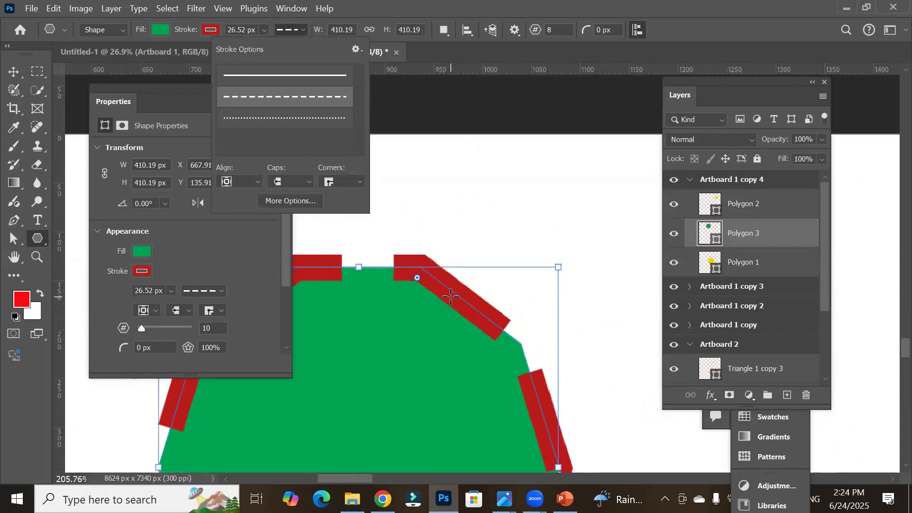
pyautogui.click(332, 119)
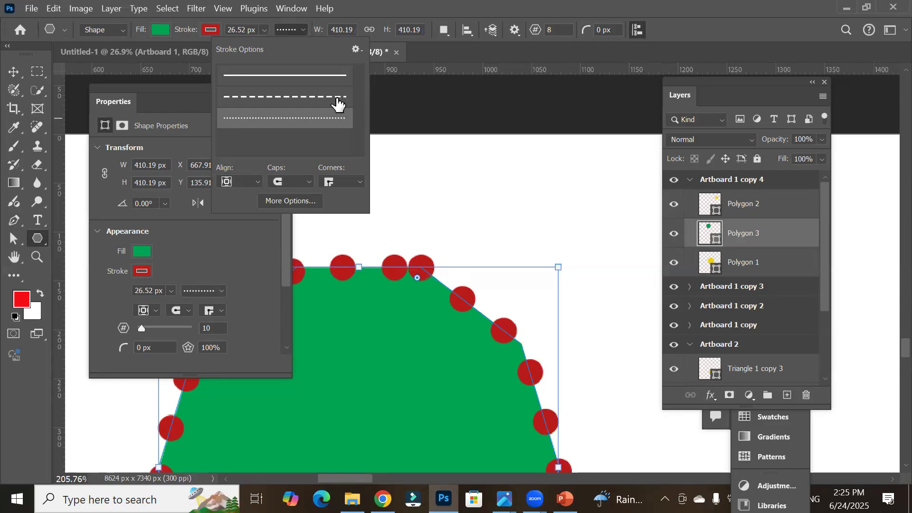
pyautogui.click(339, 97)
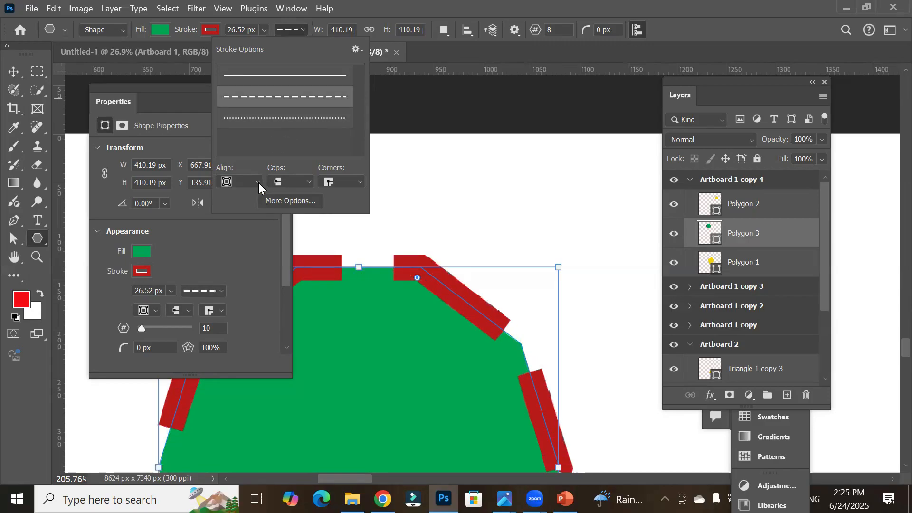
# Step: Try inside and outside stroke alignment, then return the alignment to center
pyautogui.click(258, 183)
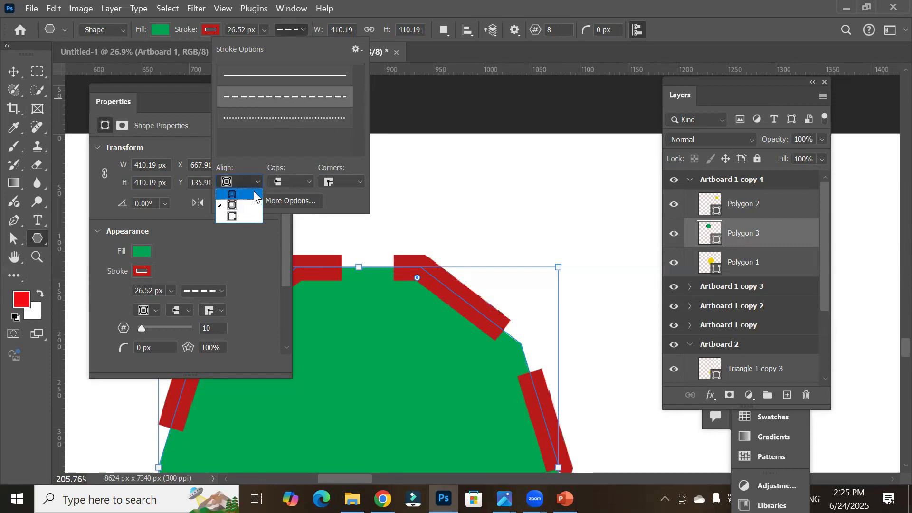
pyautogui.click(256, 196)
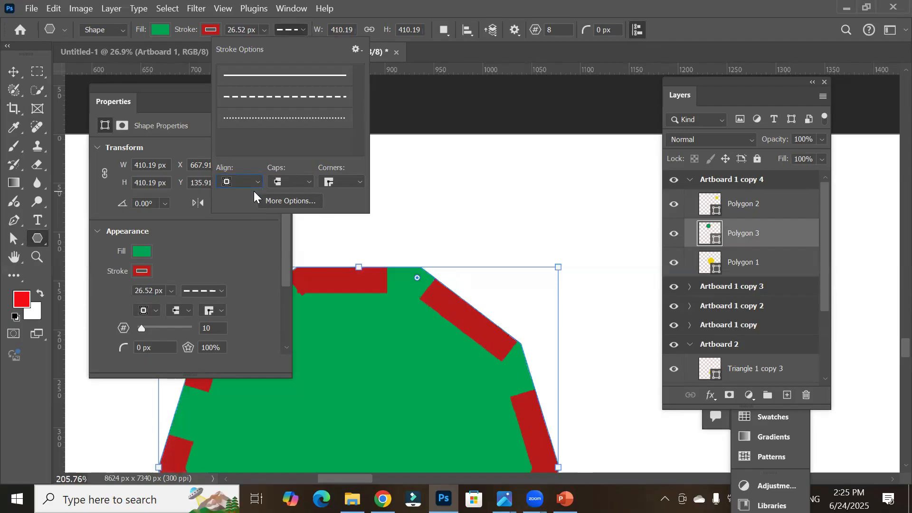
pyautogui.click(252, 183)
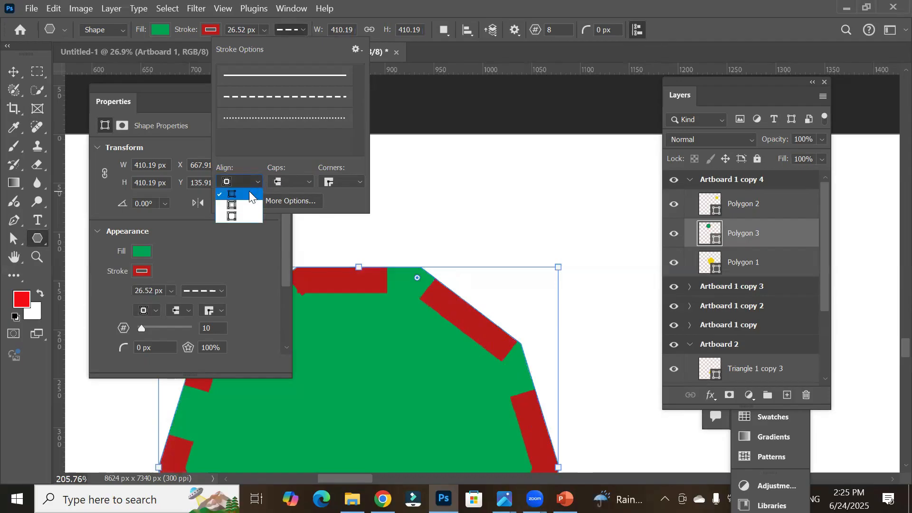
pyautogui.click(247, 218)
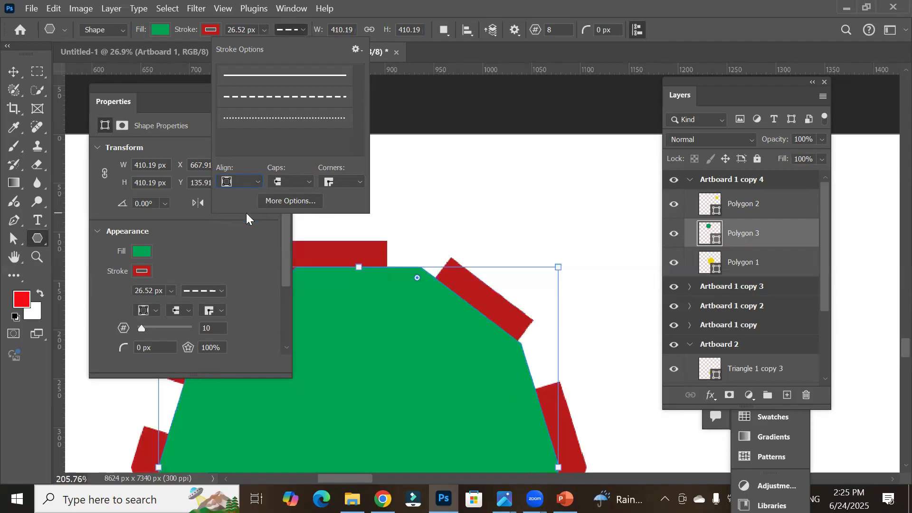
pyautogui.click(256, 182)
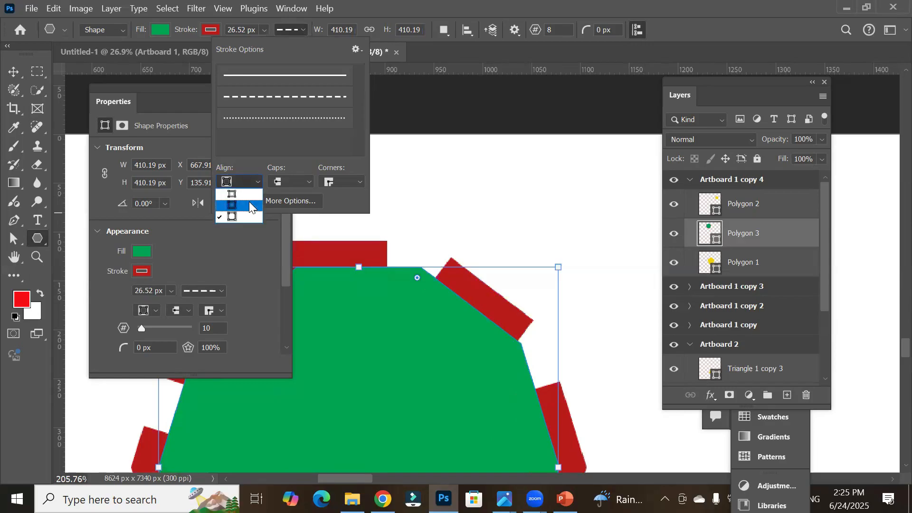
pyautogui.click(249, 202)
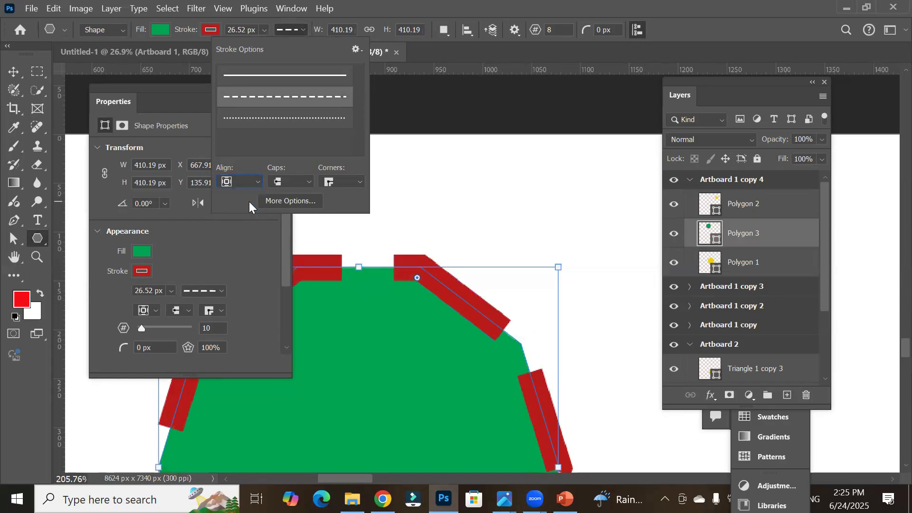
# Step: Preview round caps and a solid line before switching back to the dashed stroke
pyautogui.click(308, 185)
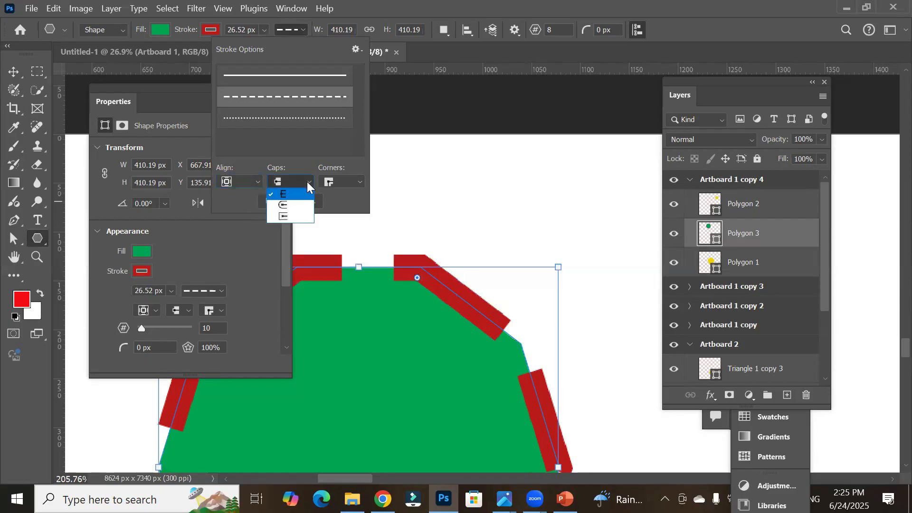
pyautogui.click(293, 204)
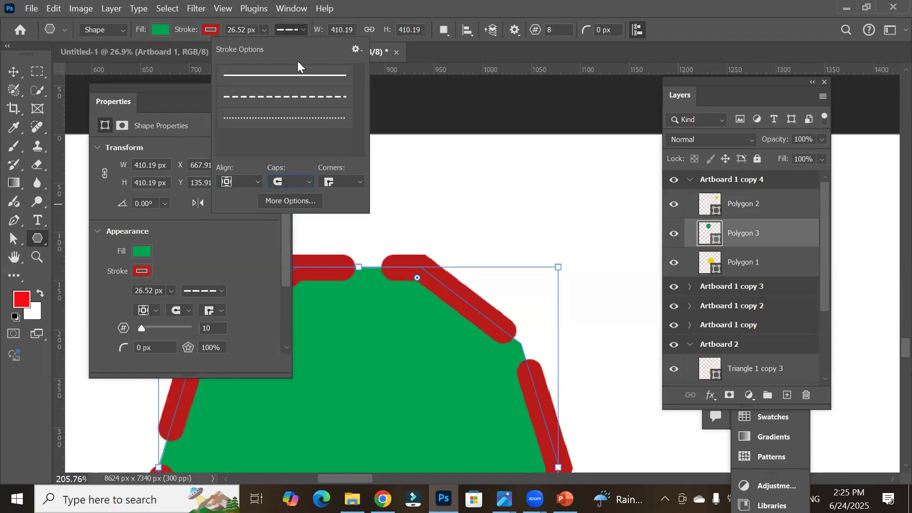
pyautogui.click(299, 79)
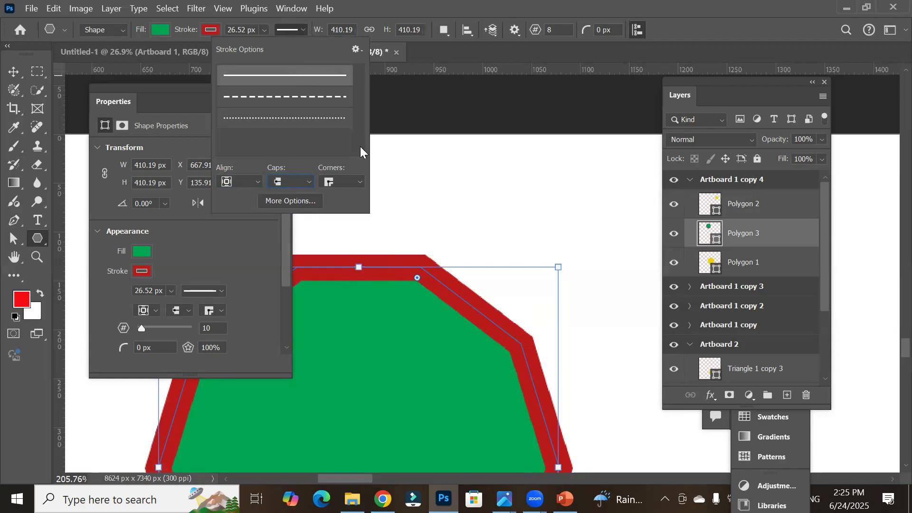
pyautogui.click(284, 97)
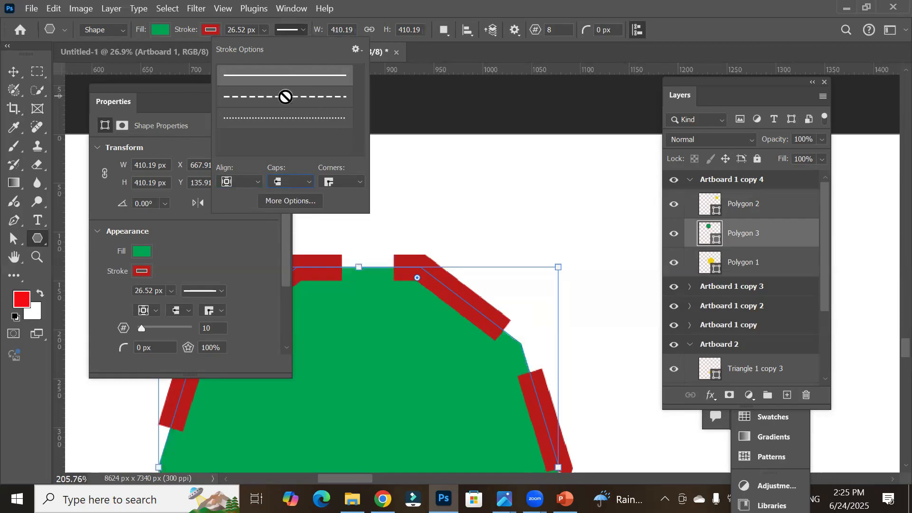
# Step: Try round and butt caps, then set the dashed stroke's caps to square
pyautogui.click(294, 183)
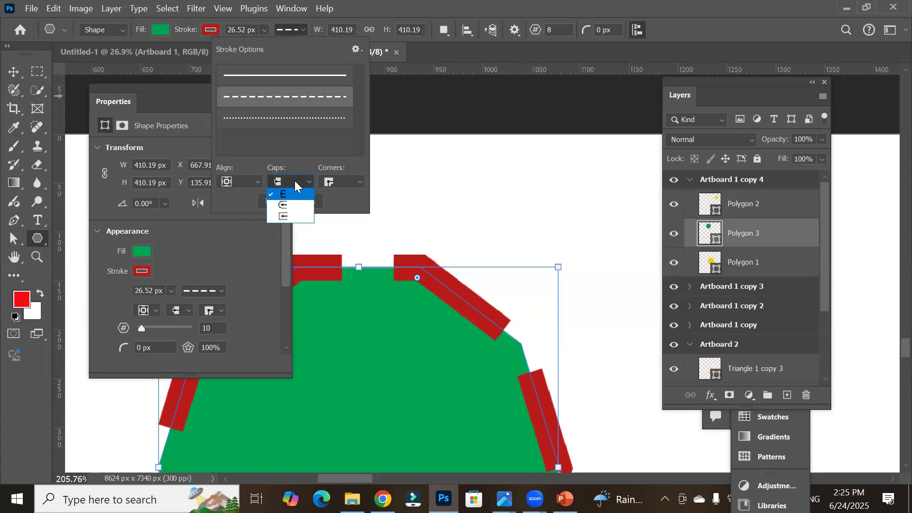
pyautogui.click(287, 204)
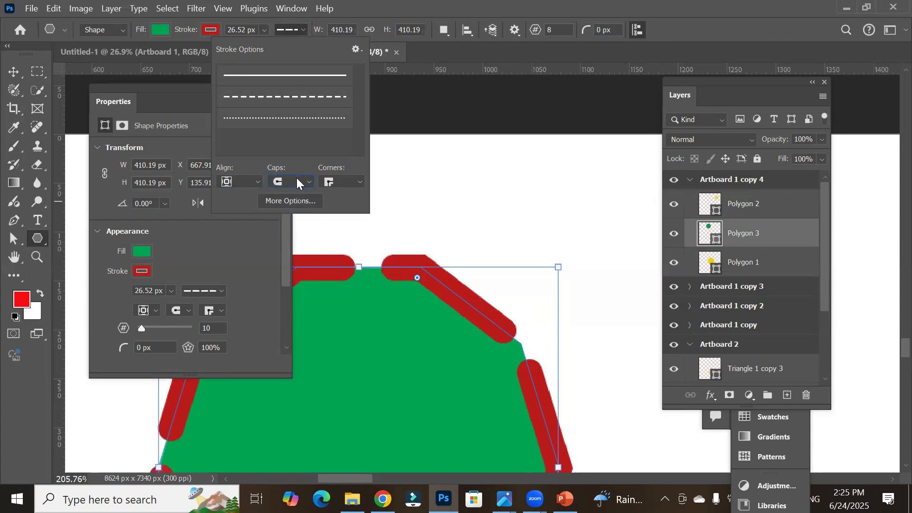
pyautogui.click(296, 181)
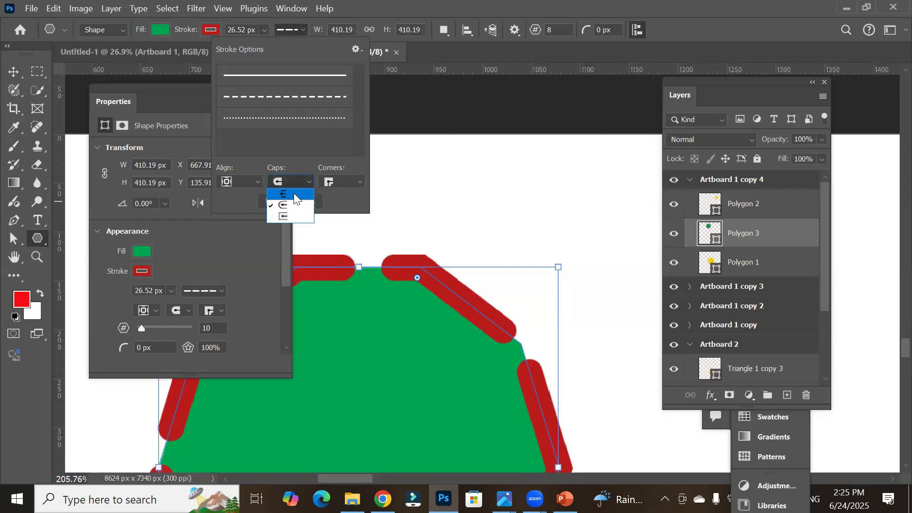
pyautogui.click(294, 193)
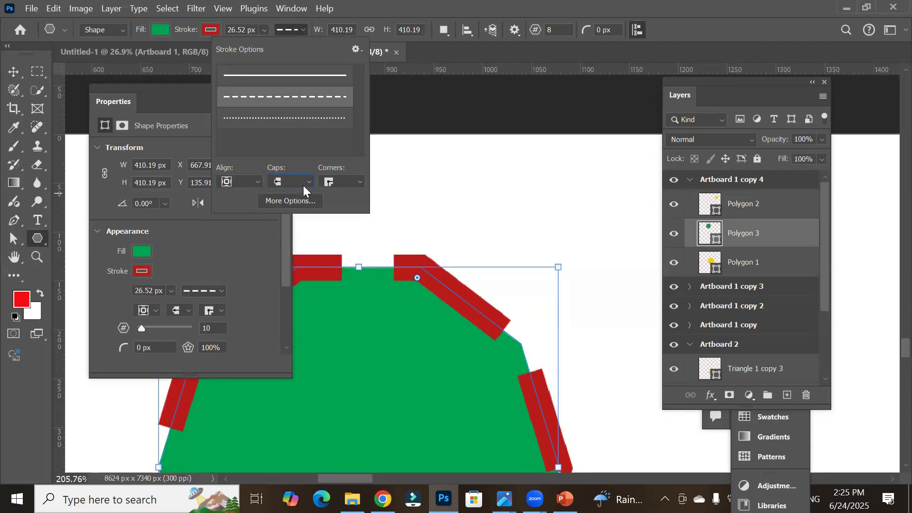
pyautogui.click(303, 186)
pyautogui.click(288, 213)
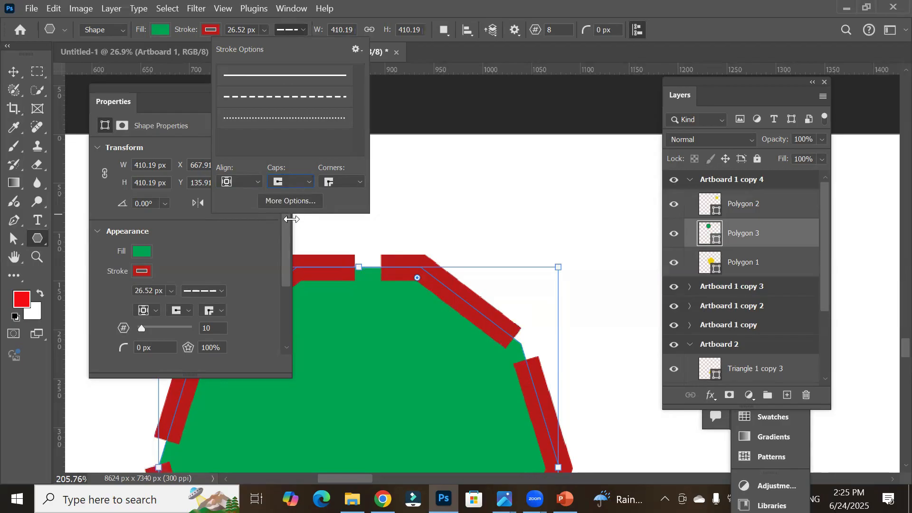
# Step: Open the full Stroke settings dialog and set the first dash length to 2
pyautogui.click(310, 199)
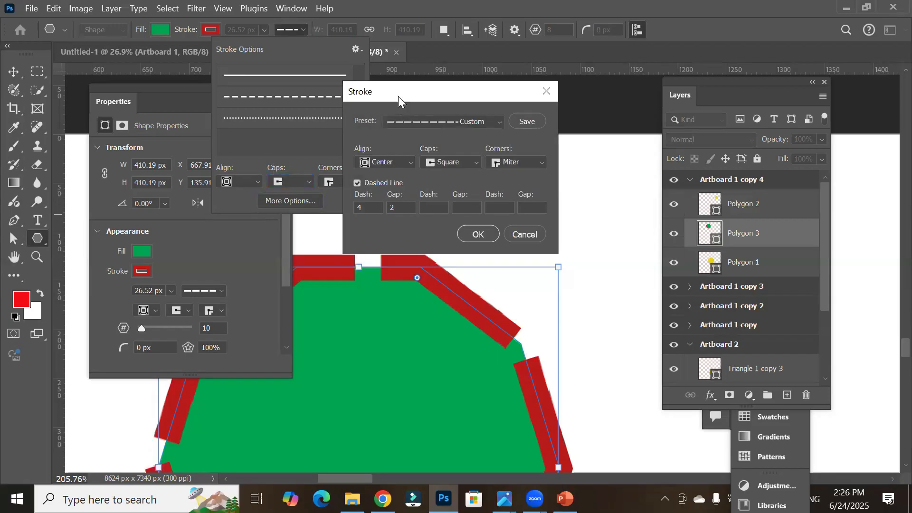
pyautogui.moveTo(398, 96)
pyautogui.mouseDown()
pyautogui.moveTo(515, 114)
pyautogui.moveTo(536, 107)
pyautogui.moveTo(482, 80)
pyautogui.mouseUp()
pyautogui.moveTo(430, 200); pyautogui.dragTo(411, 202)
pyautogui.press('Tab')
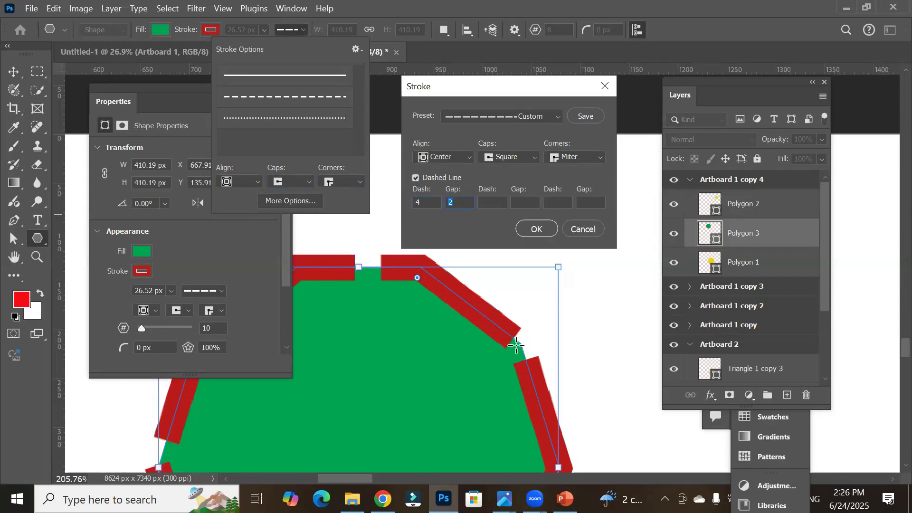
pyautogui.moveTo(435, 202); pyautogui.dragTo(371, 199)
pyautogui.write('2')
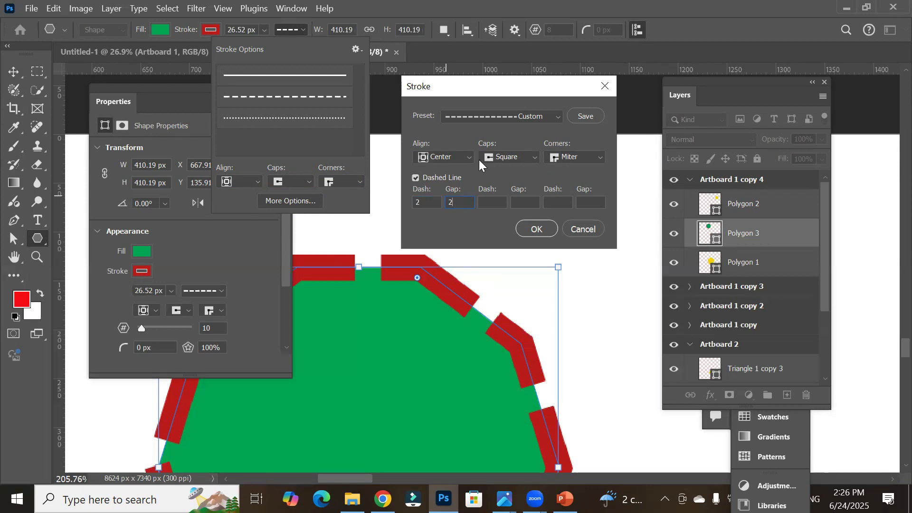
# Step: Set the stroke caps to Butt and the first gap to 4
pyautogui.click(495, 153)
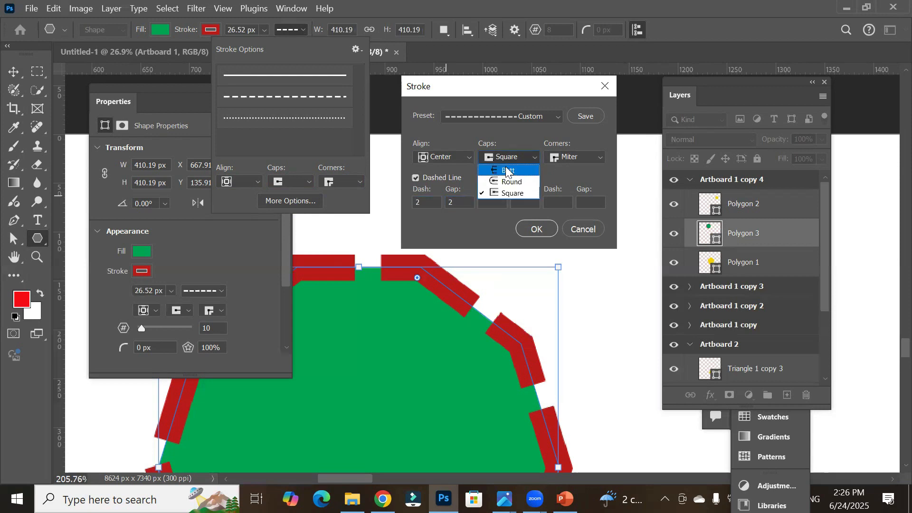
pyautogui.click(506, 171)
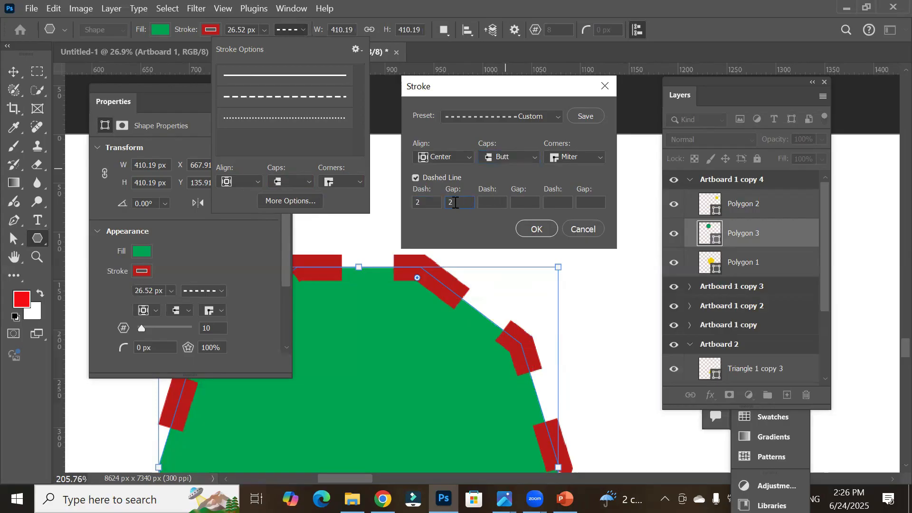
pyautogui.moveTo(458, 202); pyautogui.dragTo(430, 201)
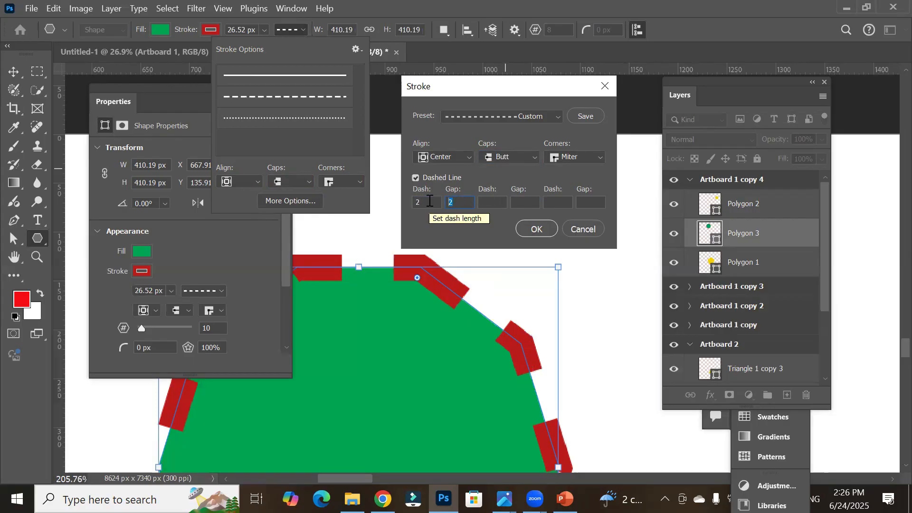
pyautogui.write('4')
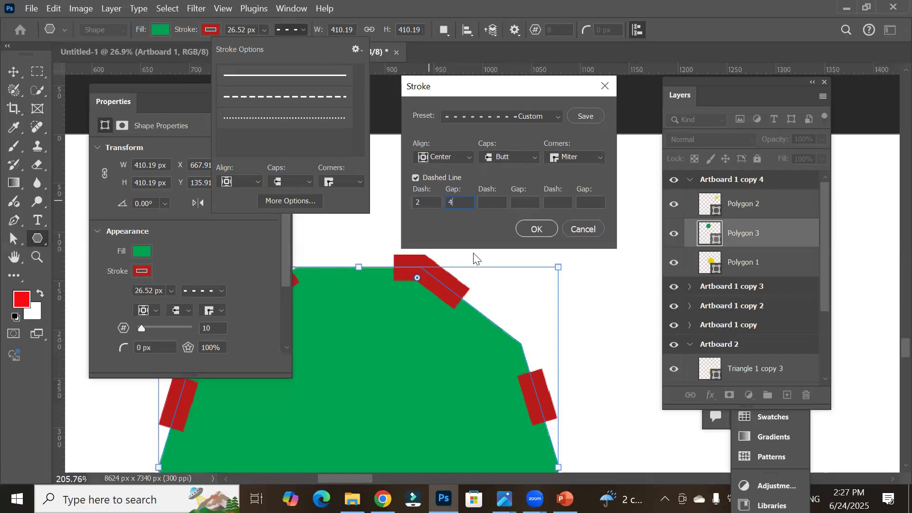
# Step: Set the first dash and first gap both to 1
pyautogui.moveTo(430, 202); pyautogui.dragTo(348, 202)
pyautogui.write('1')
pyautogui.press('Tab')
pyautogui.write('1')
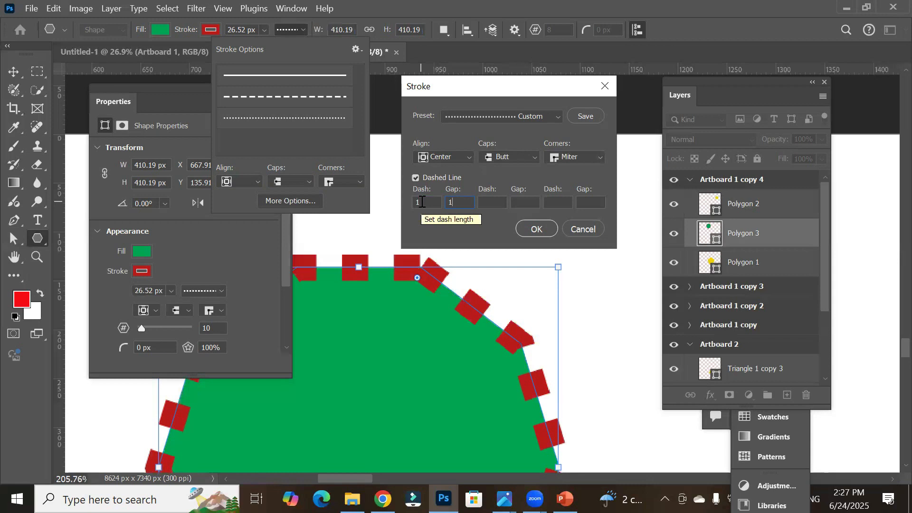
# Step: Add dash 2, gap 2, dash 4 and gap 4 to the dash pattern and confirm the Stroke dialog
pyautogui.click(493, 201)
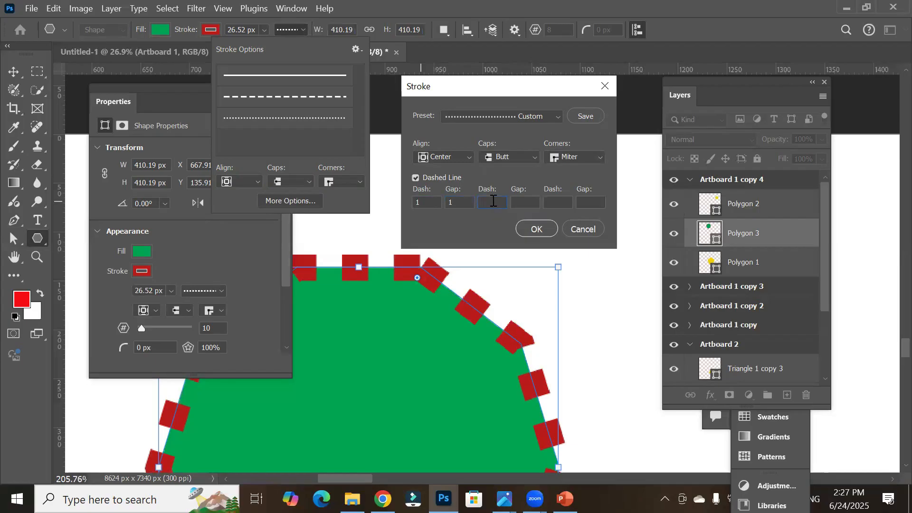
pyautogui.write('2')
pyautogui.click(526, 201)
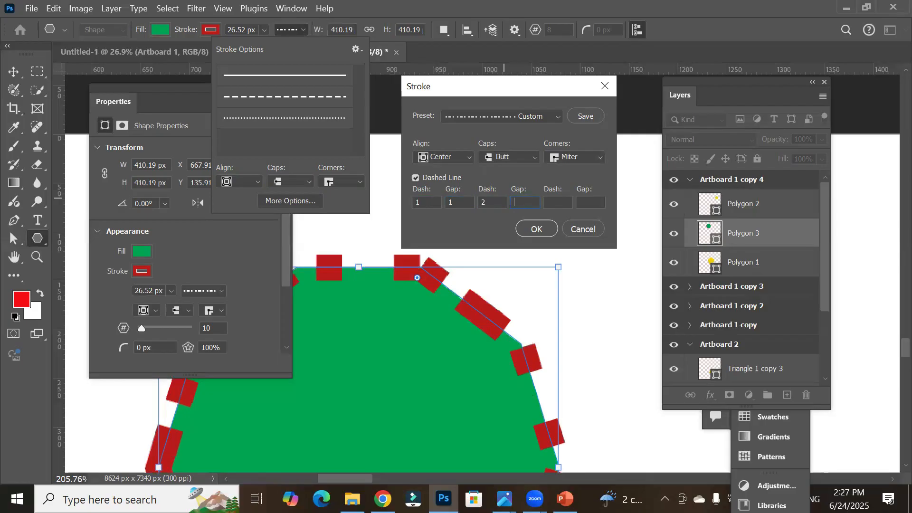
pyautogui.write('2')
pyautogui.click(562, 201)
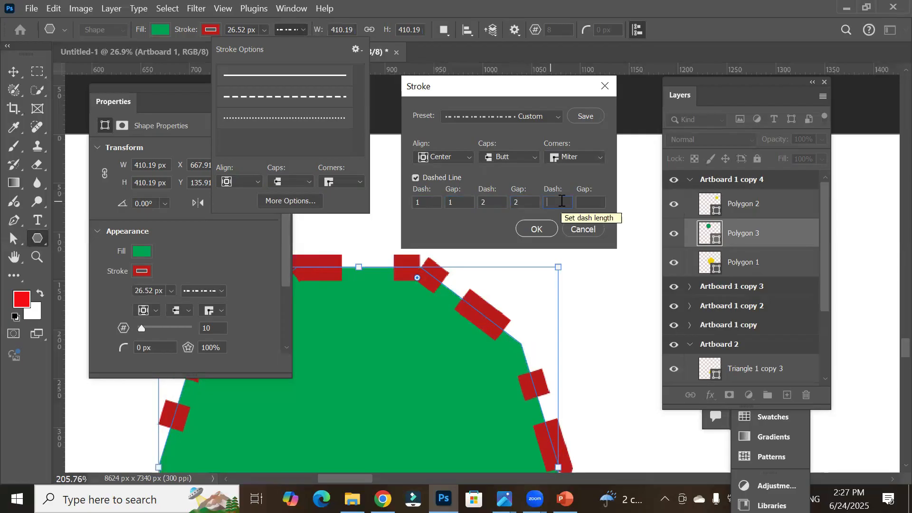
pyautogui.write('44')
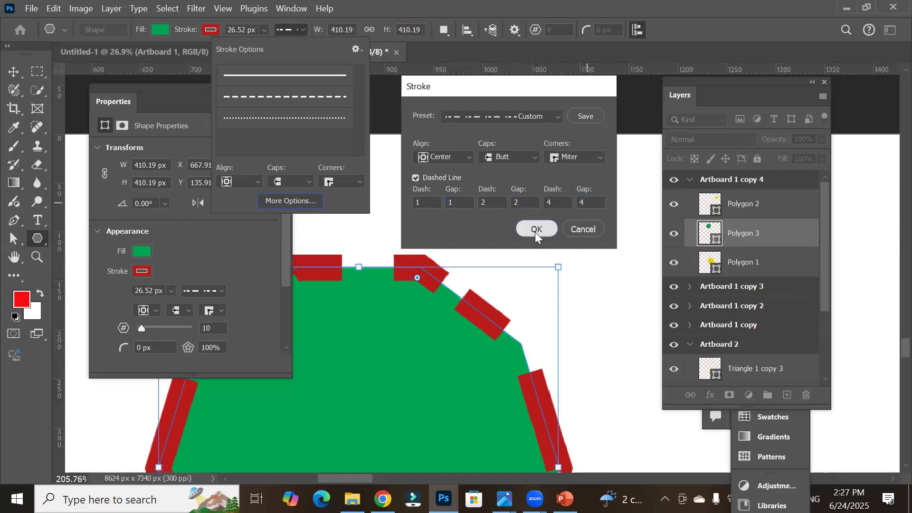
pyautogui.click(536, 230)
pyautogui.scroll(-8, 526, 360)
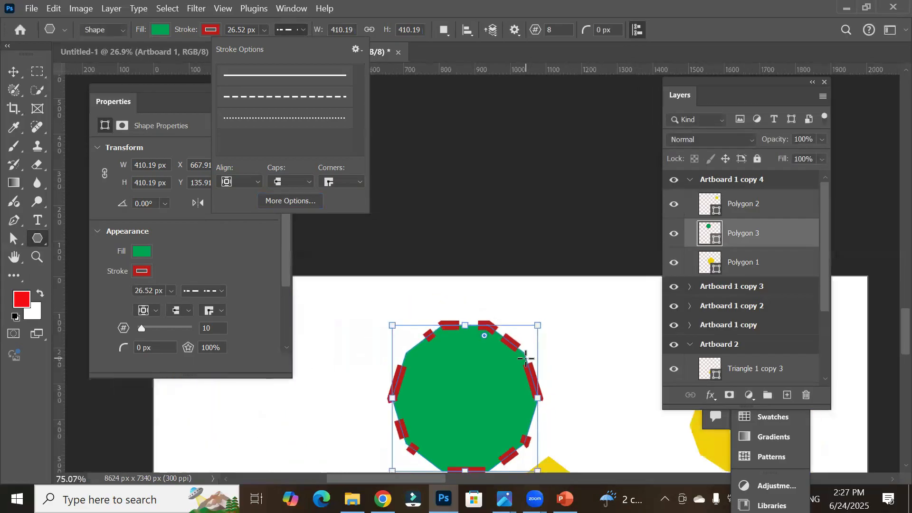
# Step: Try the Outside stroke alignment on the polygon and set it to Inside
pyautogui.click(14, 72)
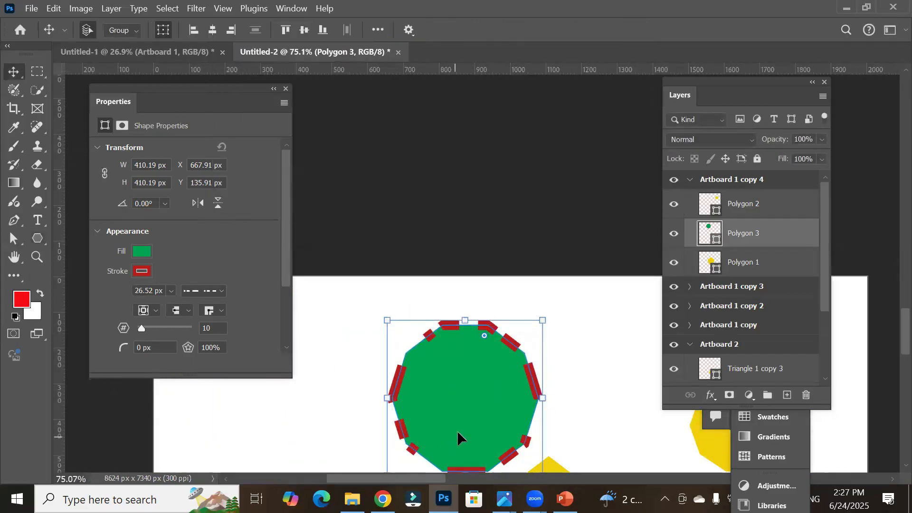
pyautogui.scroll(-3, 457, 431)
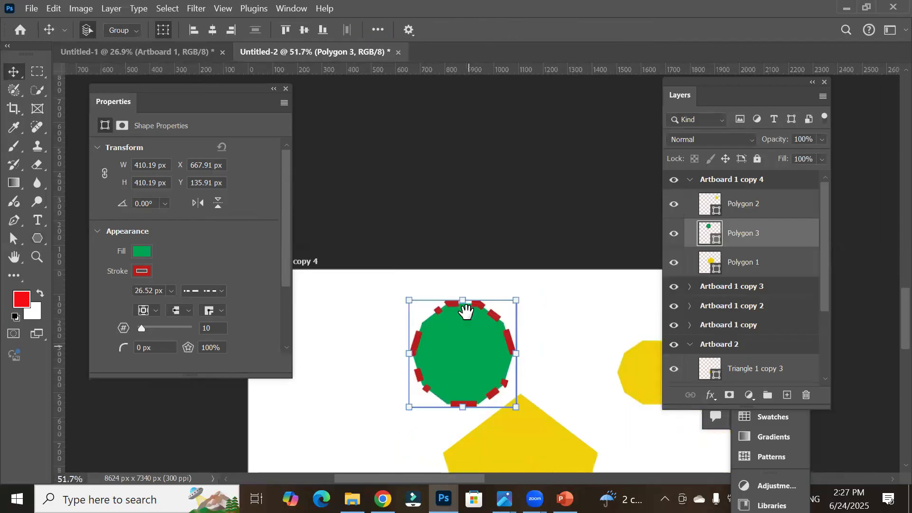
pyautogui.scroll(-2, 467, 304)
pyautogui.scroll(6, 474, 269)
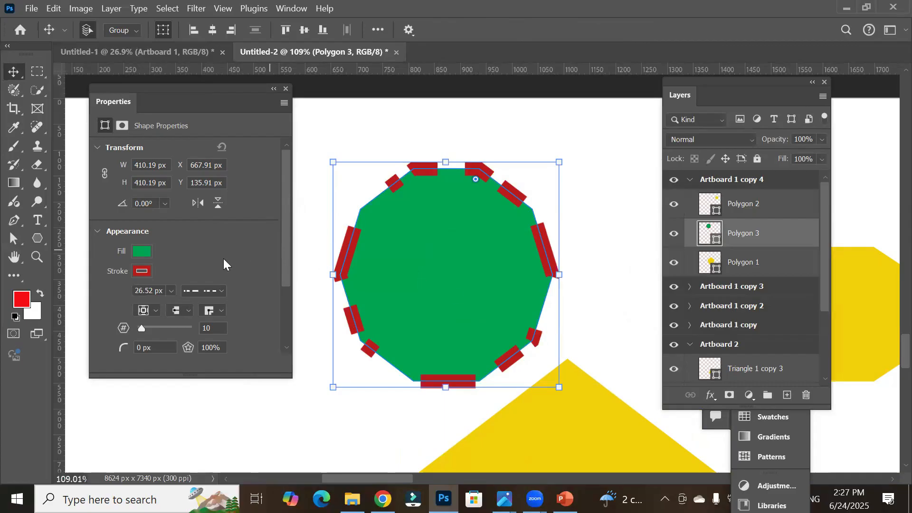
pyautogui.click(150, 312)
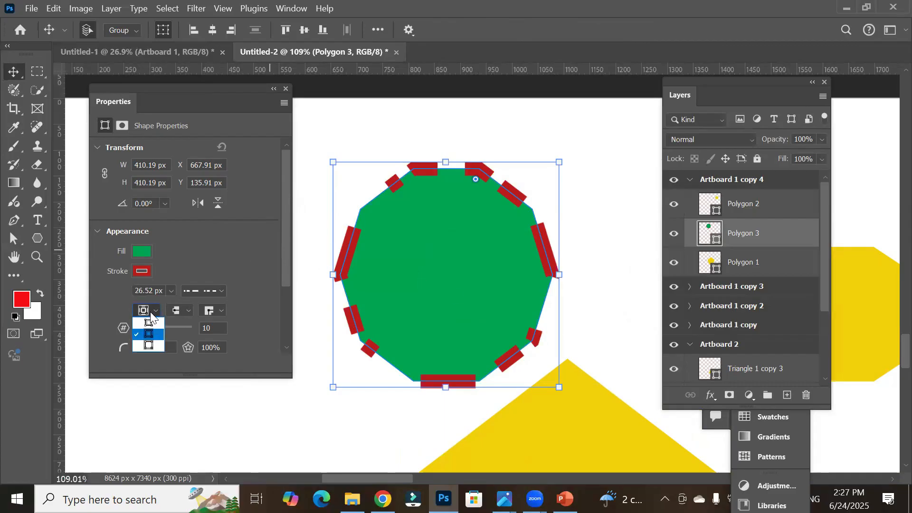
pyautogui.click(149, 320)
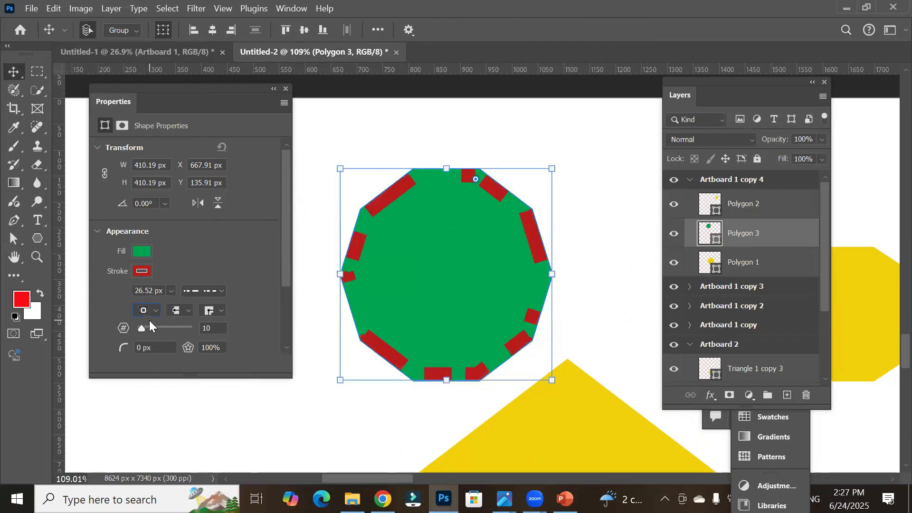
pyautogui.click(149, 311)
pyautogui.click(151, 349)
pyautogui.click(154, 310)
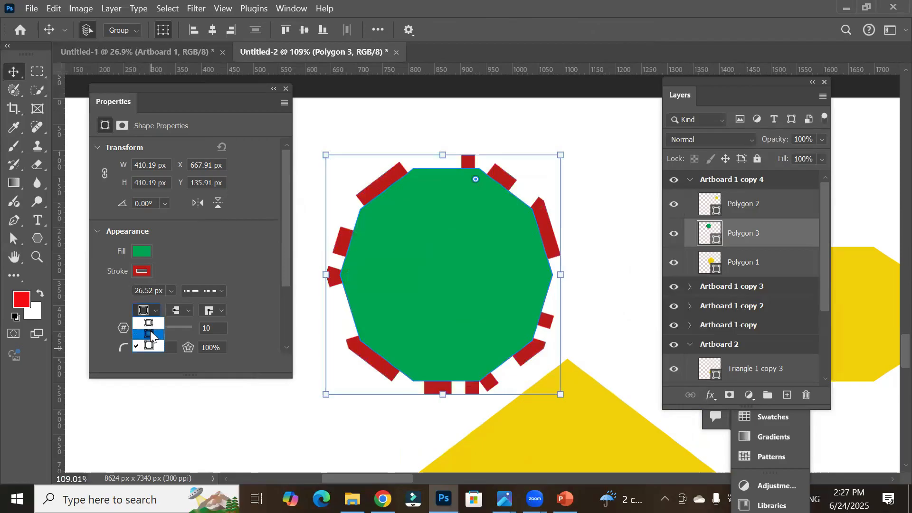
pyautogui.click(153, 324)
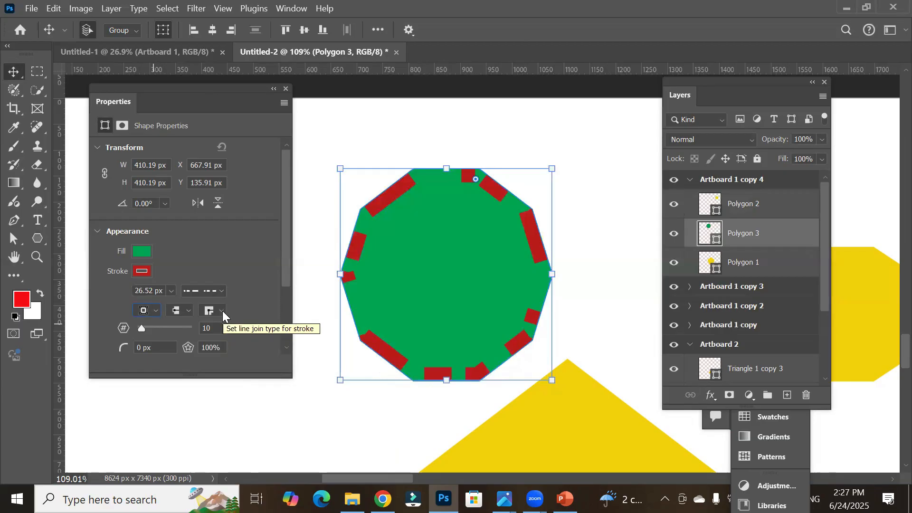
# Step: Change the polygon's stroke back to a solid line
pyautogui.click(219, 293)
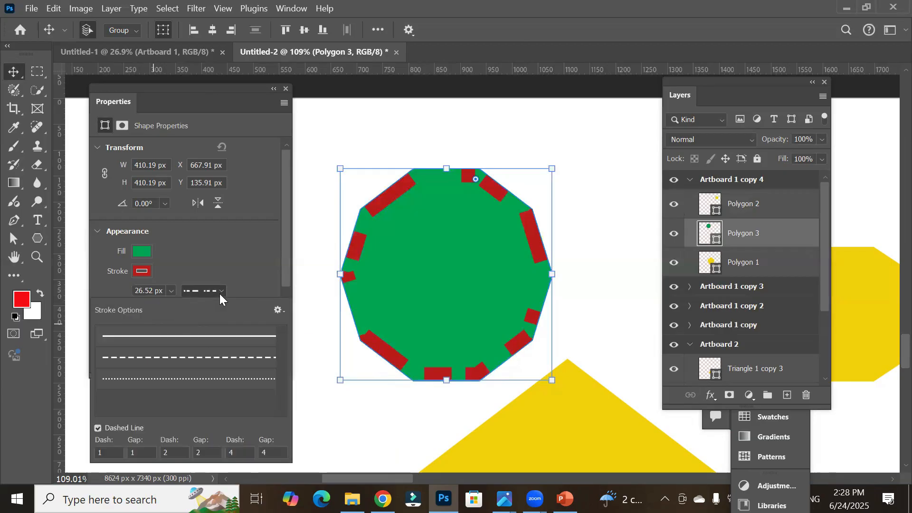
pyautogui.click(213, 336)
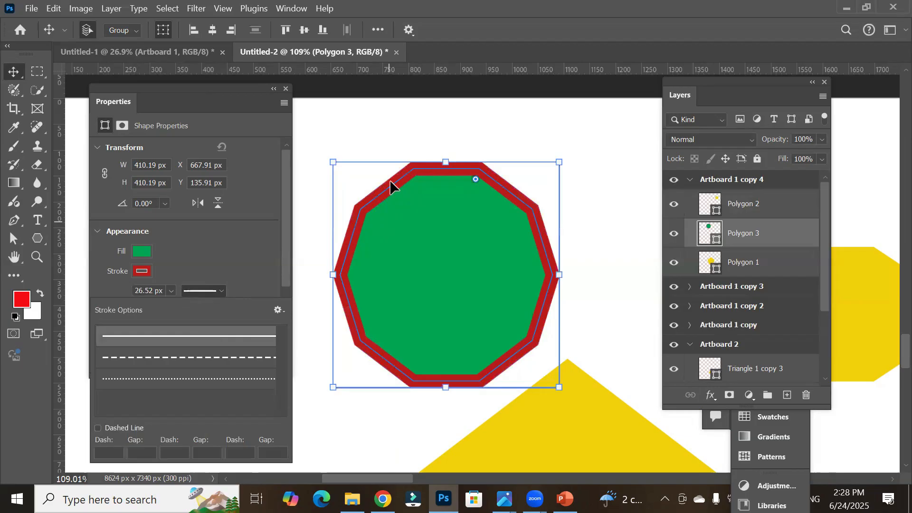
pyautogui.scroll(2, 336, 178)
pyautogui.scroll(4, 335, 209)
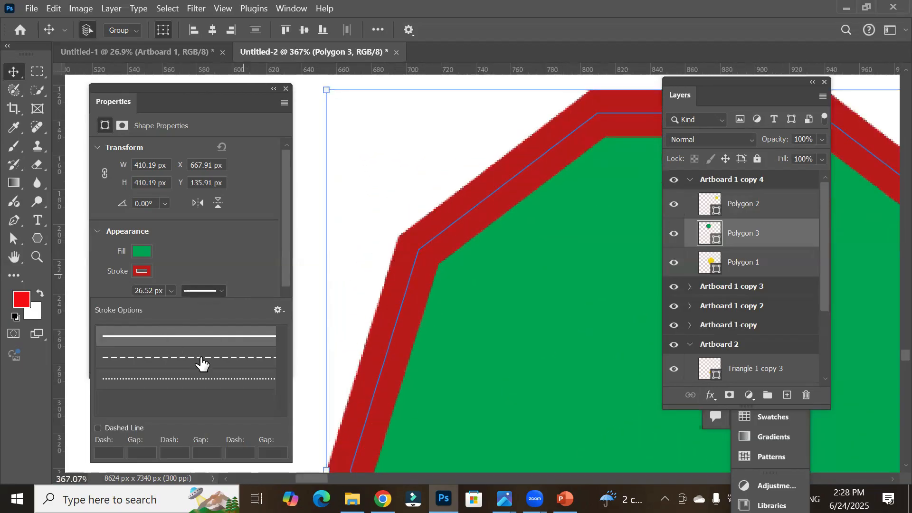
pyautogui.click(191, 260)
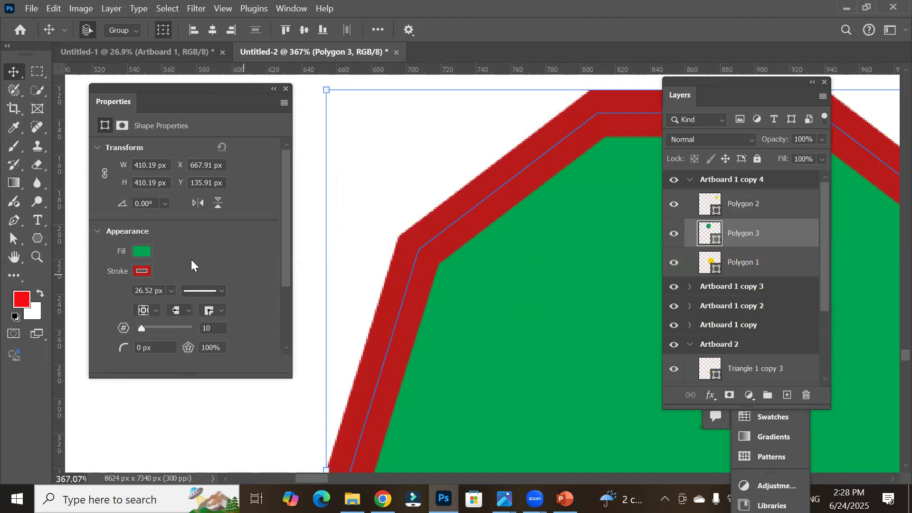
# Step: Try Round and Bevel stroke corner joins and return them to Miter
pyautogui.click(223, 311)
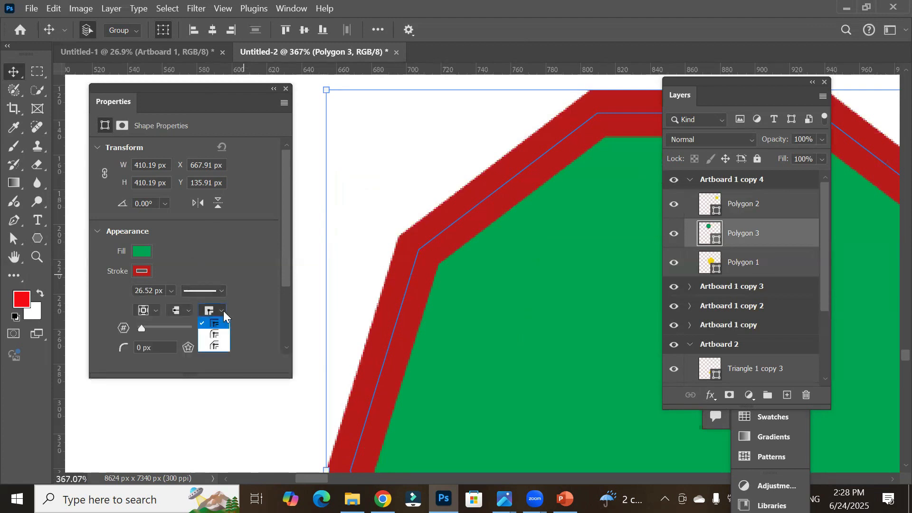
pyautogui.click(213, 333)
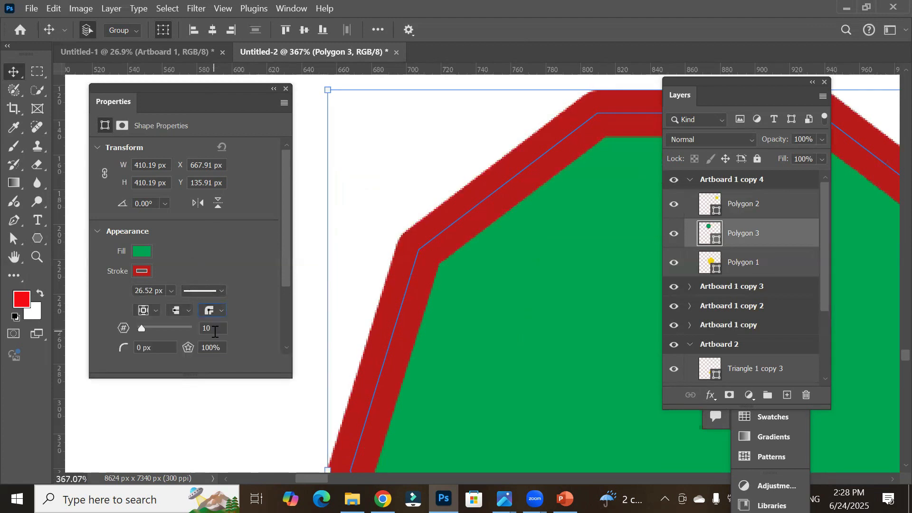
pyautogui.click(222, 310)
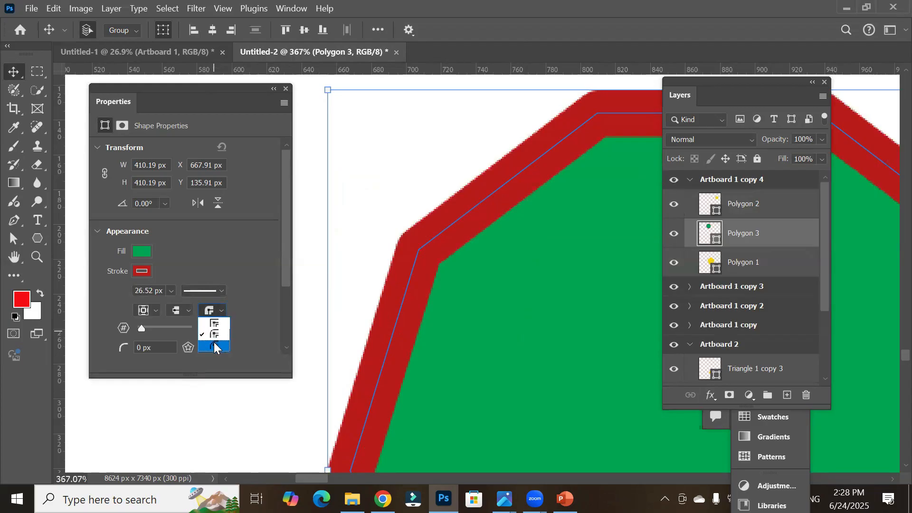
pyautogui.click(214, 346)
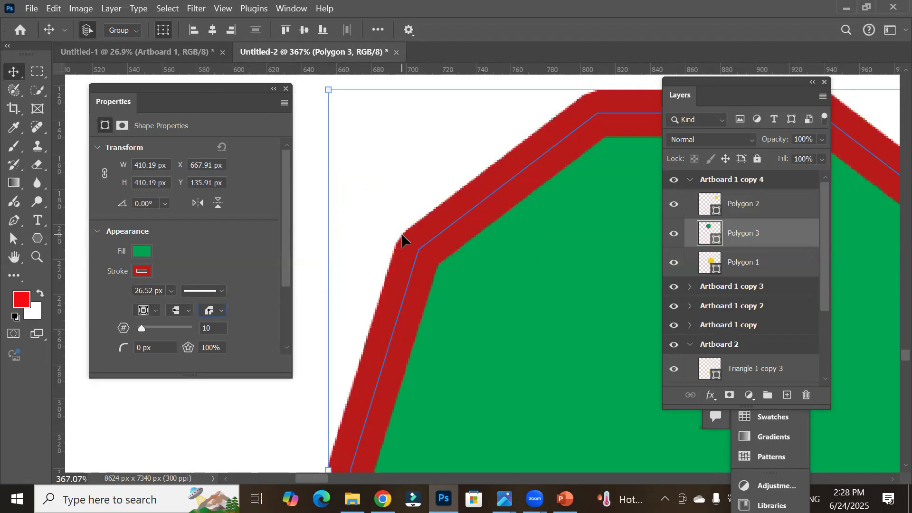
pyautogui.click(220, 308)
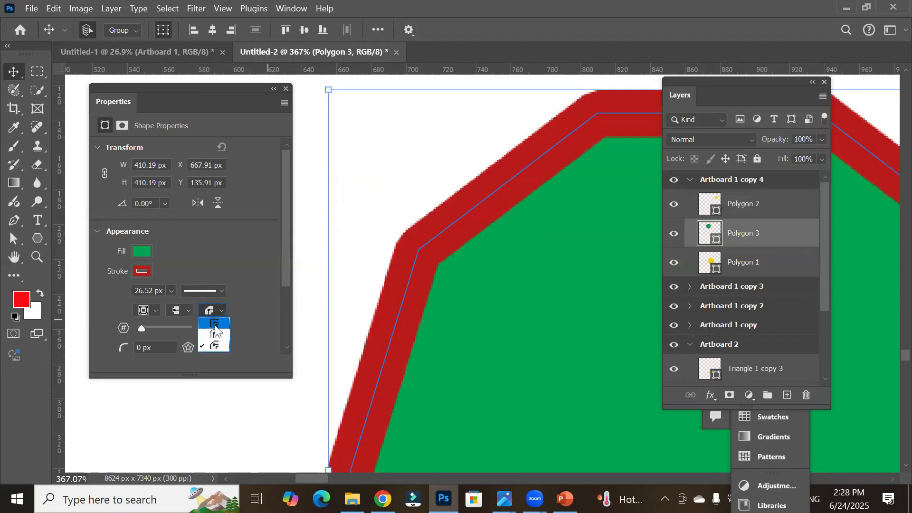
pyautogui.click(215, 324)
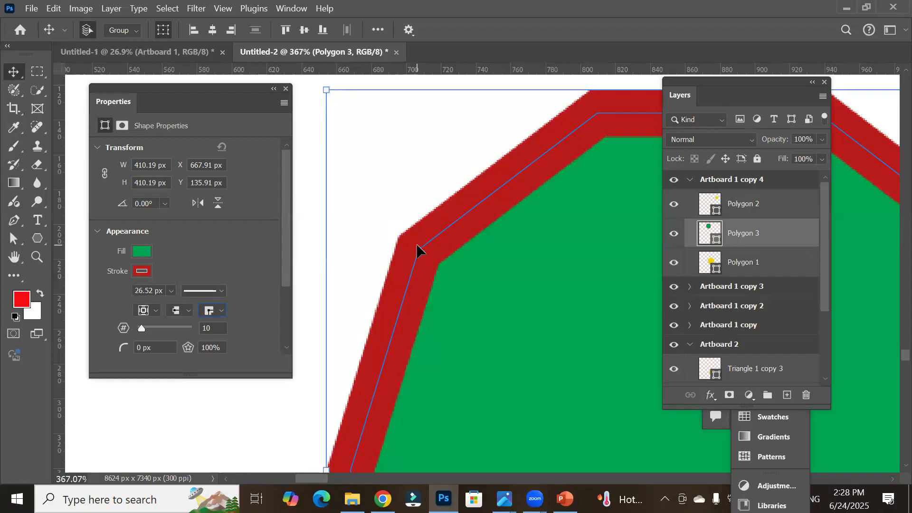
# Step: Move the polygon slightly up and left and round its corners to a 12 px radius
pyautogui.scroll(-6, 486, 282)
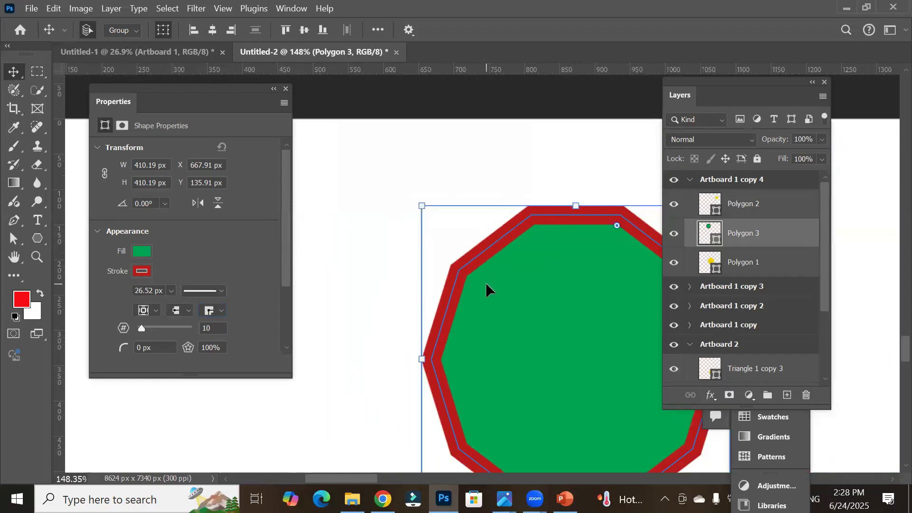
pyautogui.moveTo(513, 317); pyautogui.dragTo(456, 310)
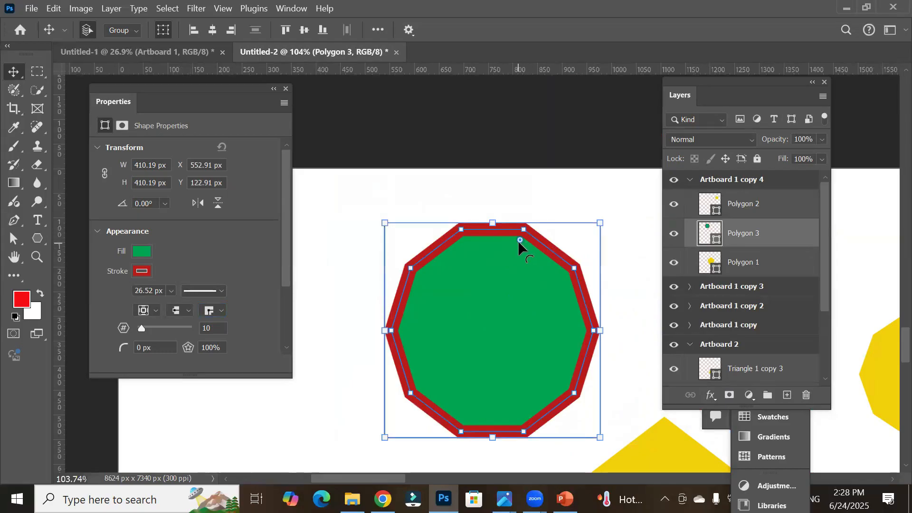
pyautogui.moveTo(519, 240); pyautogui.dragTo(487, 383)
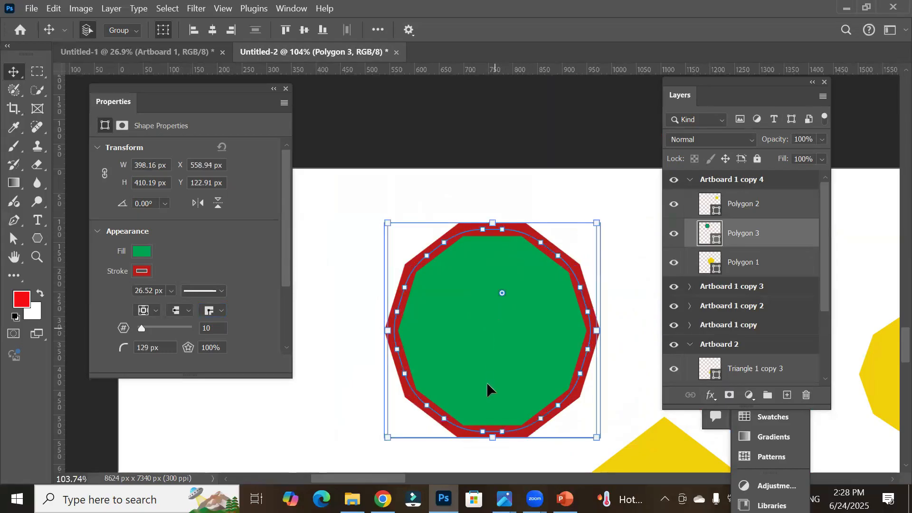
pyautogui.scroll(3, 513, 233)
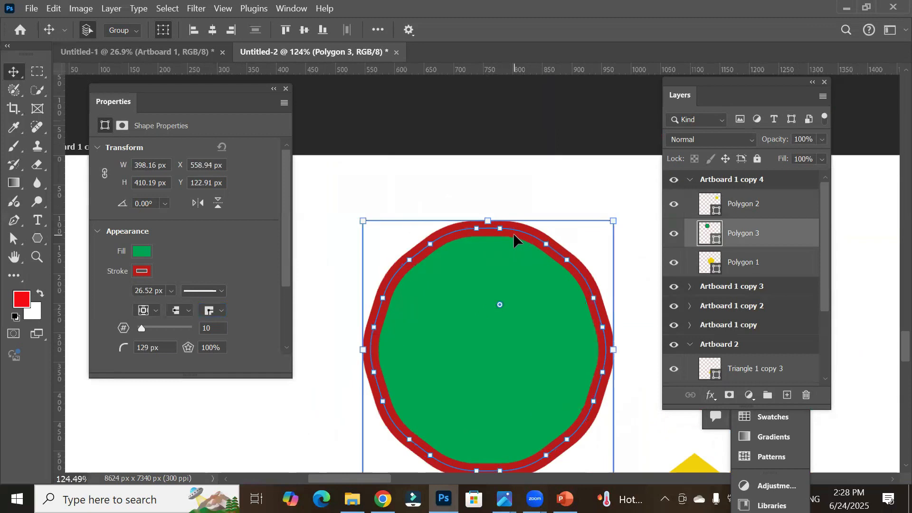
pyautogui.moveTo(504, 288); pyautogui.dragTo(523, 237)
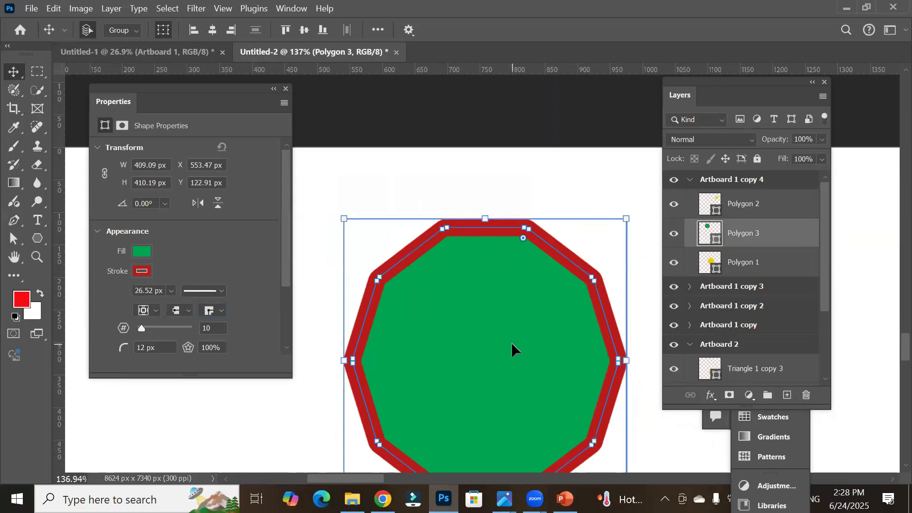
pyautogui.scroll(-3, 511, 343)
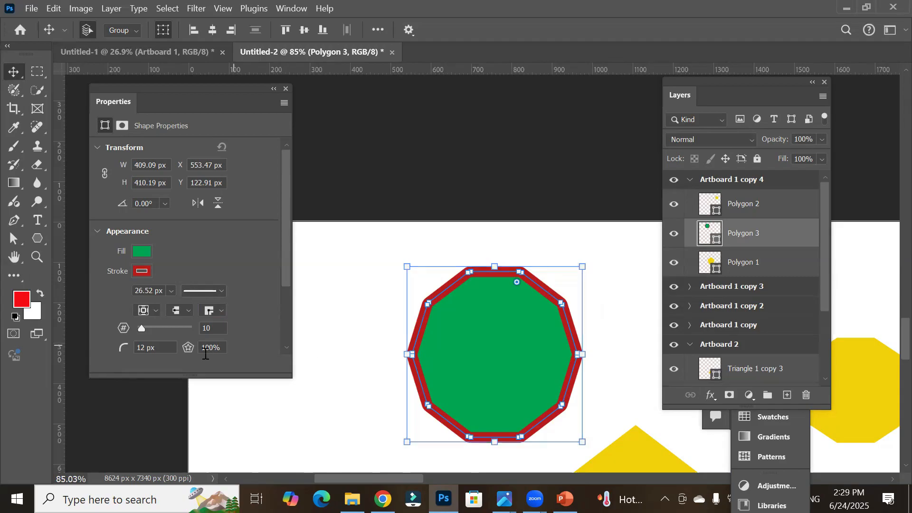
# Step: Set the star ratio to 50% to turn the polygon into a star
pyautogui.click(221, 349)
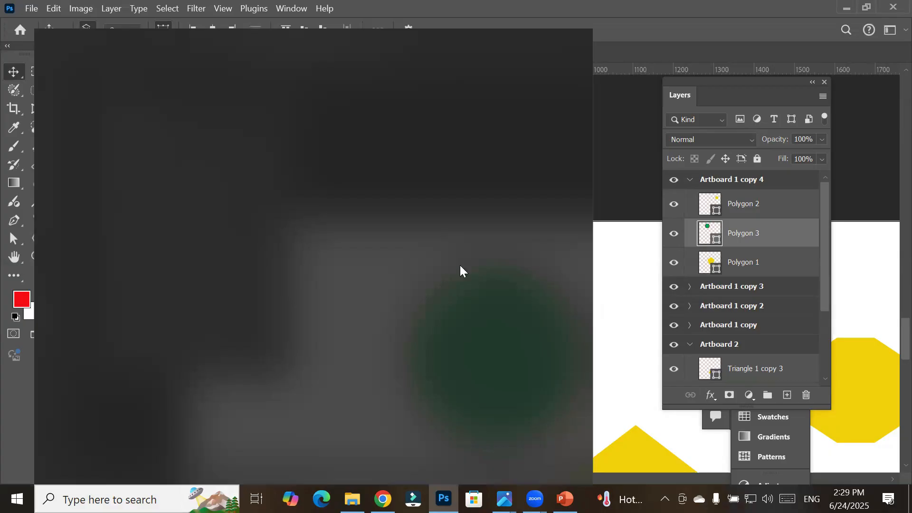
pyautogui.write('50')
pyautogui.press('Return')
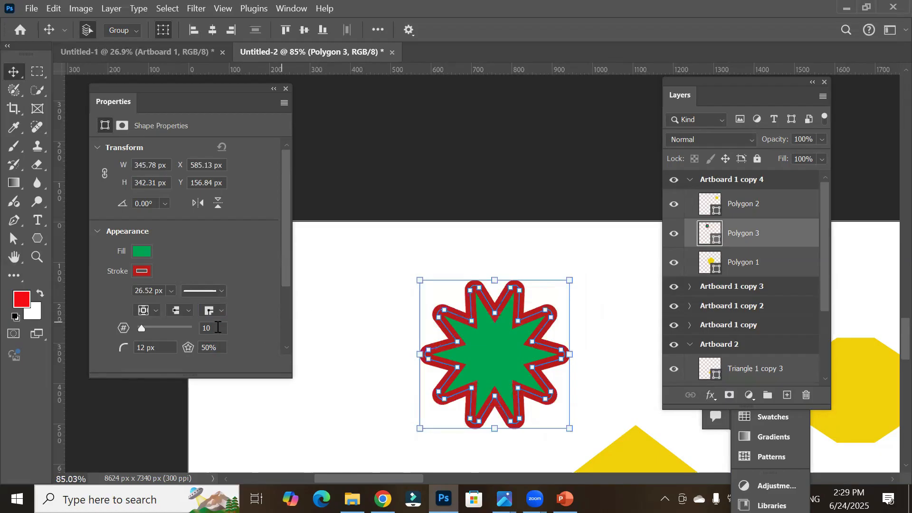
# Step: Set the number of star points to 5
pyautogui.press('BackSpace')
pyautogui.press('BackSpace')
pyautogui.write('5')
pyautogui.press('Return')
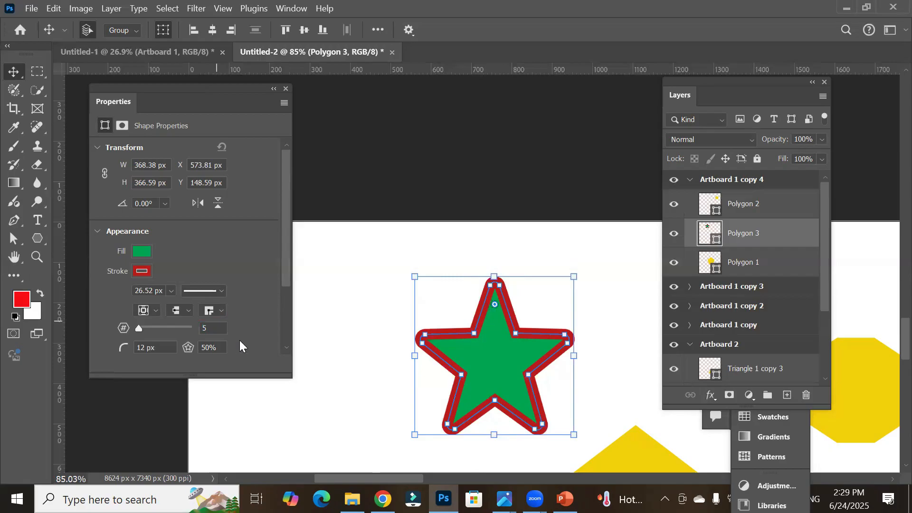
# Step: Set the number of star points to 3
pyautogui.doubleClick(214, 328)
pyautogui.write('3')
pyautogui.press('Return')
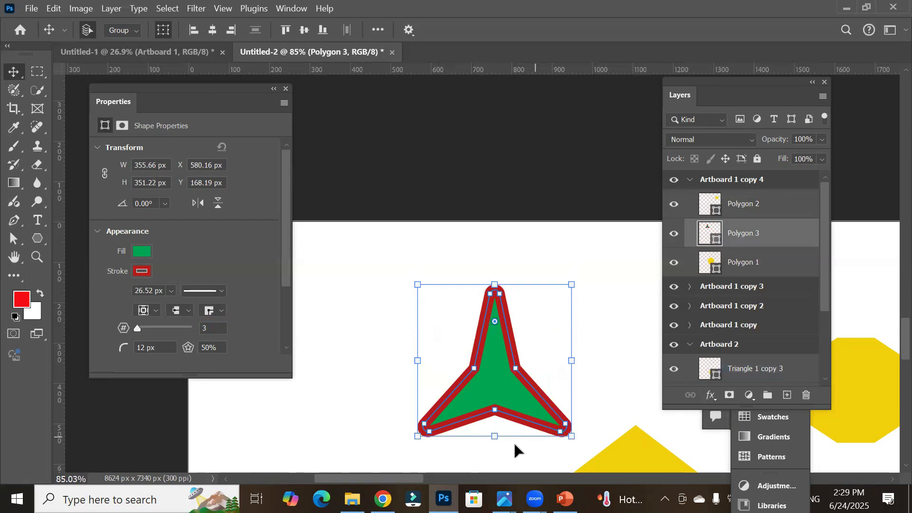
# Step: Set the star's corner radius to 0 px
pyautogui.scroll(3, 512, 446)
pyautogui.scroll(1, 512, 446)
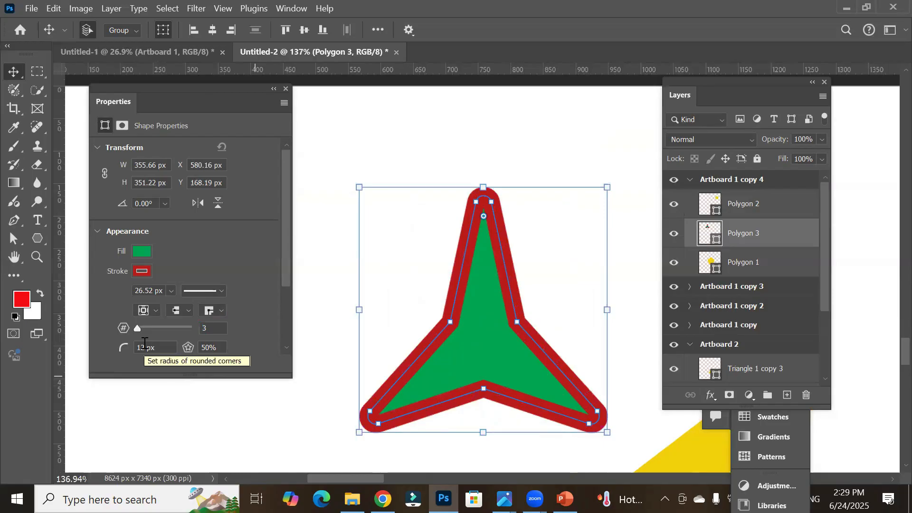
pyautogui.click(162, 350)
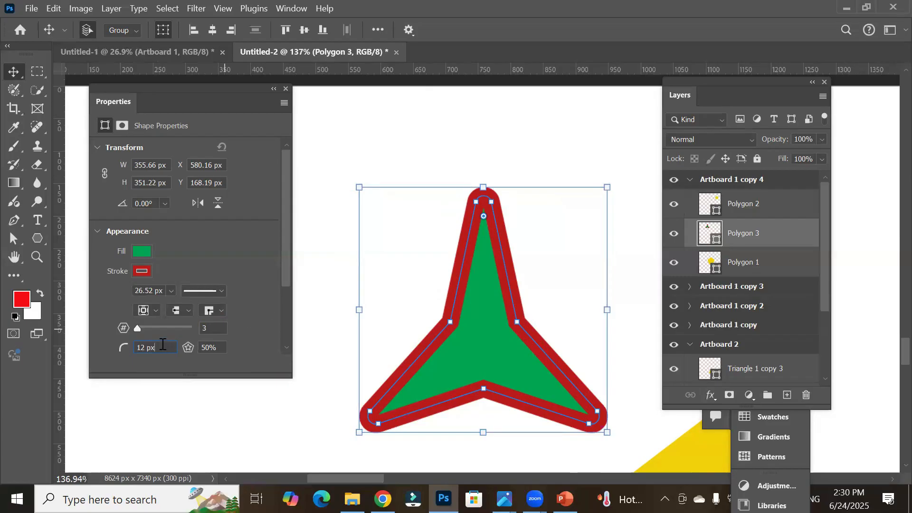
pyautogui.scroll(-4, 162, 344)
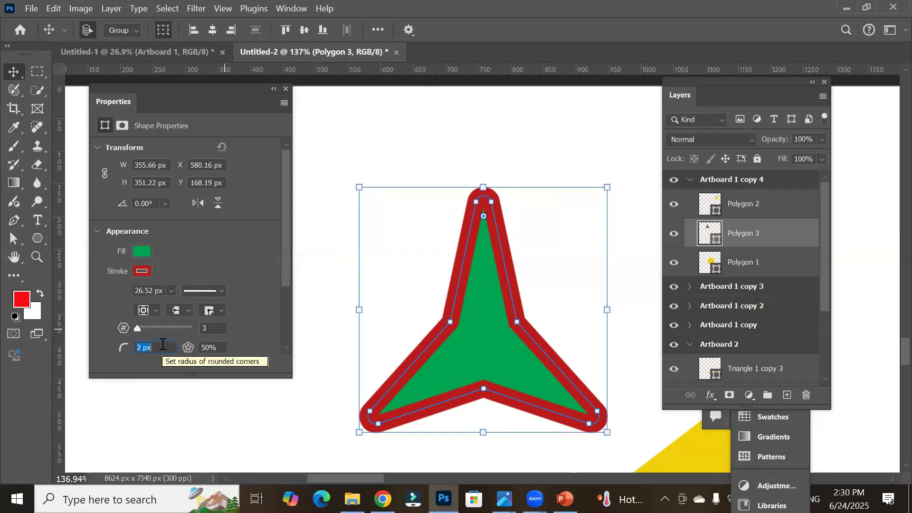
pyautogui.press('Return')
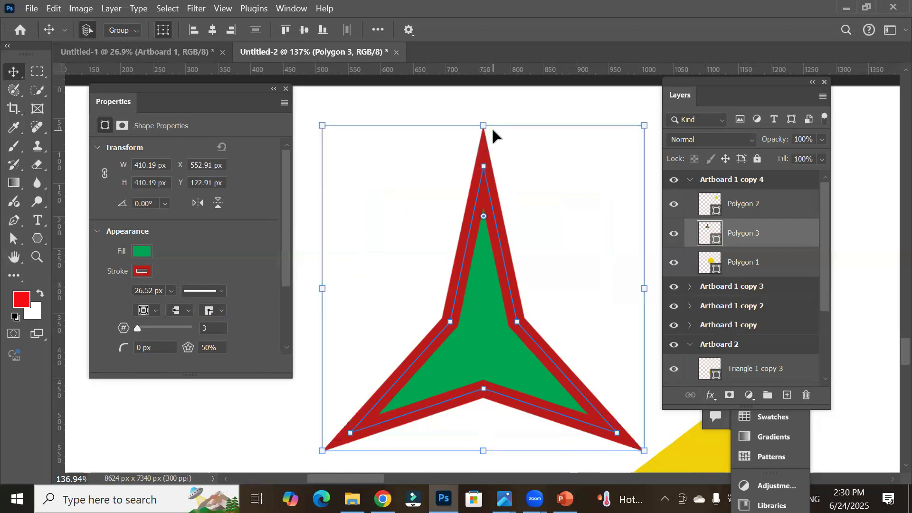
# Step: Raise the star's corner radius to 4 px
pyautogui.click(170, 348)
pyautogui.press('Up')
pyautogui.press('Up')
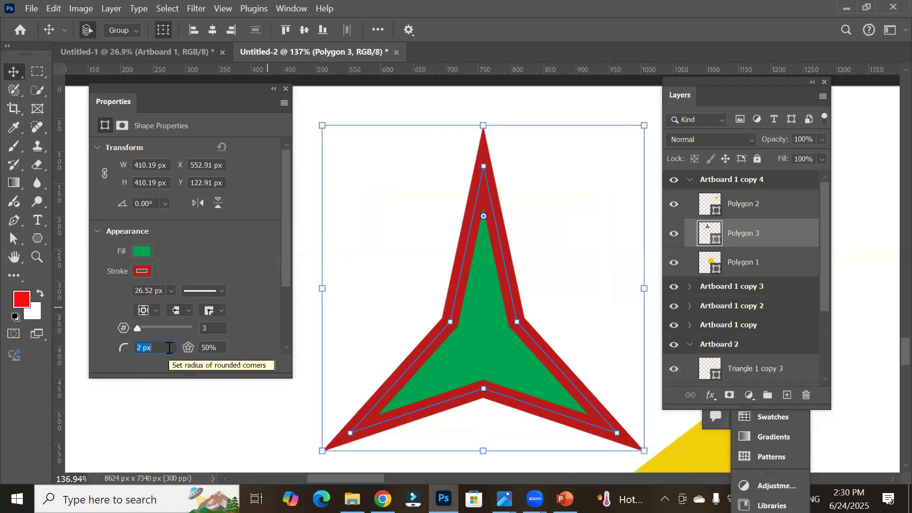
pyautogui.press('Return')
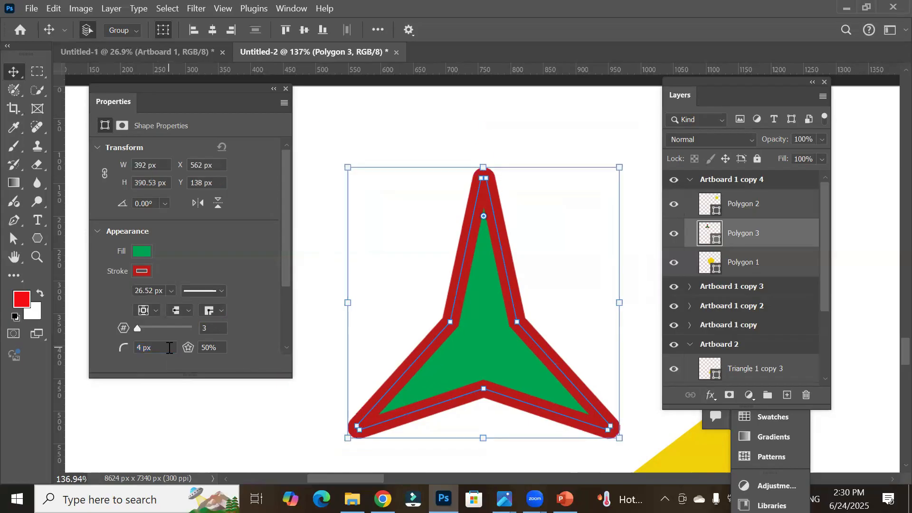
# Step: Increase the star's corner radius to 11 px
pyautogui.hotkey('ctrl', '+')
pyautogui.press('Up')
pyautogui.press('Up')
pyautogui.press('Up')
pyautogui.press('Up')
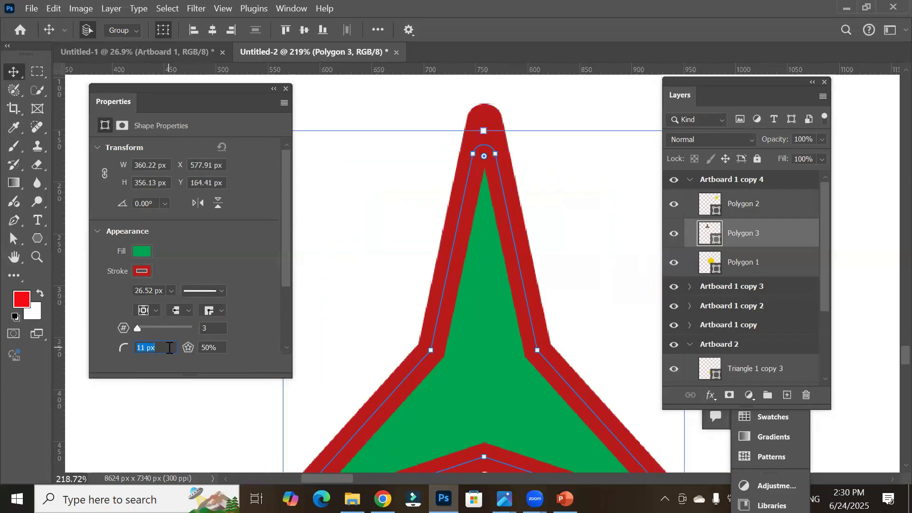
pyautogui.press('Return')
pyautogui.hotkey('ctrl', '-')
pyautogui.hotkey('ctrl', '-')
pyautogui.scroll(-1, 180, 337)
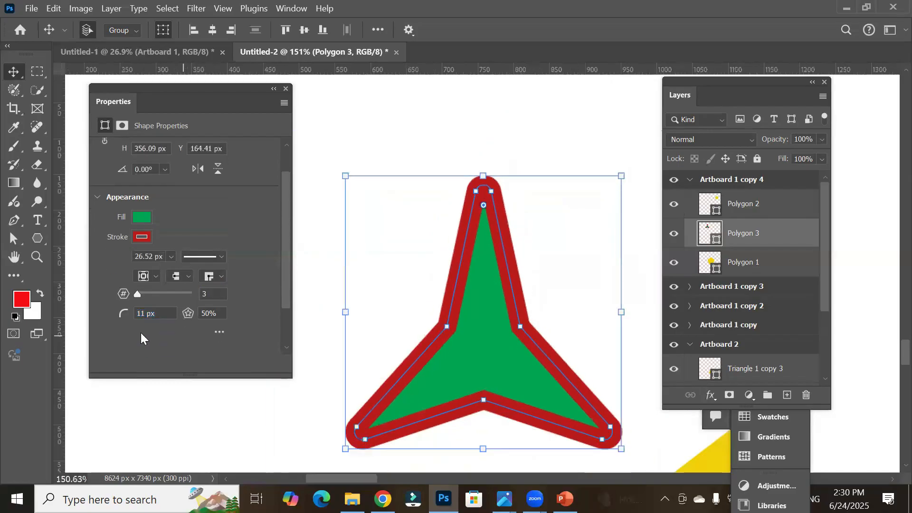
# Step: Set the number of star points to 8
pyautogui.press('Up')
pyautogui.press('Up')
pyautogui.press('Up')
pyautogui.press('Up')
pyautogui.press('Up')
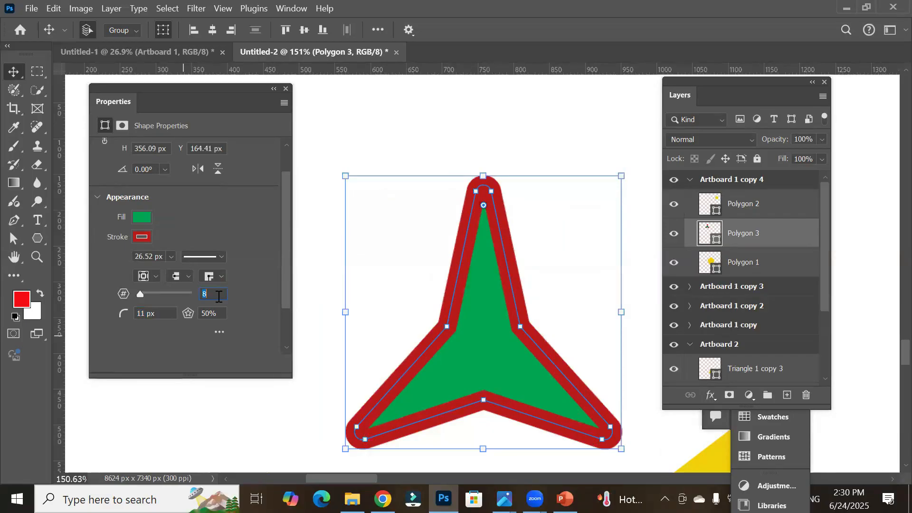
pyautogui.press('Return')
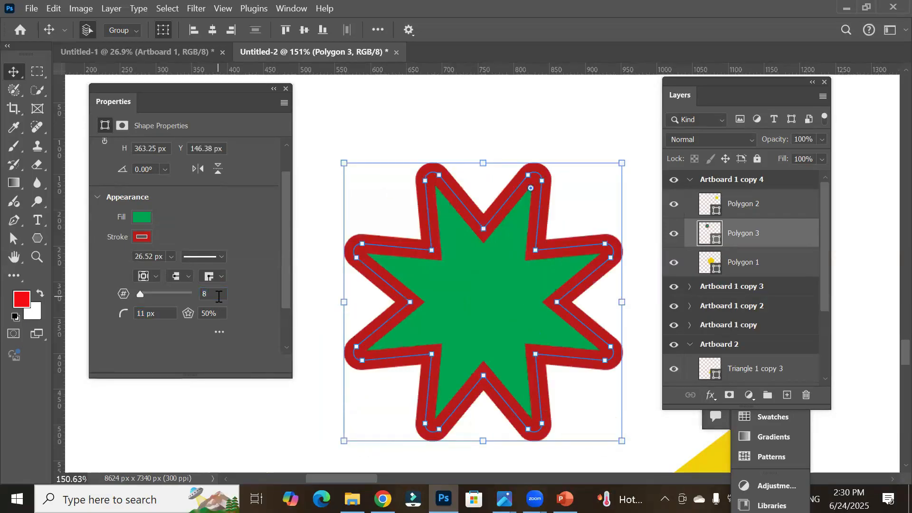
# Step: Increase the number of star points to 100 with the sides slider
pyautogui.press('Up')
pyautogui.press('Up')
pyautogui.press('Up')
pyautogui.press('Up')
pyautogui.press('Up')
pyautogui.press('Up')
pyautogui.press('Up')
pyautogui.press('Up')
pyautogui.press('Up')
pyautogui.press('Up')
pyautogui.press('Up')
pyautogui.moveTo(144, 297); pyautogui.dragTo(210, 290)
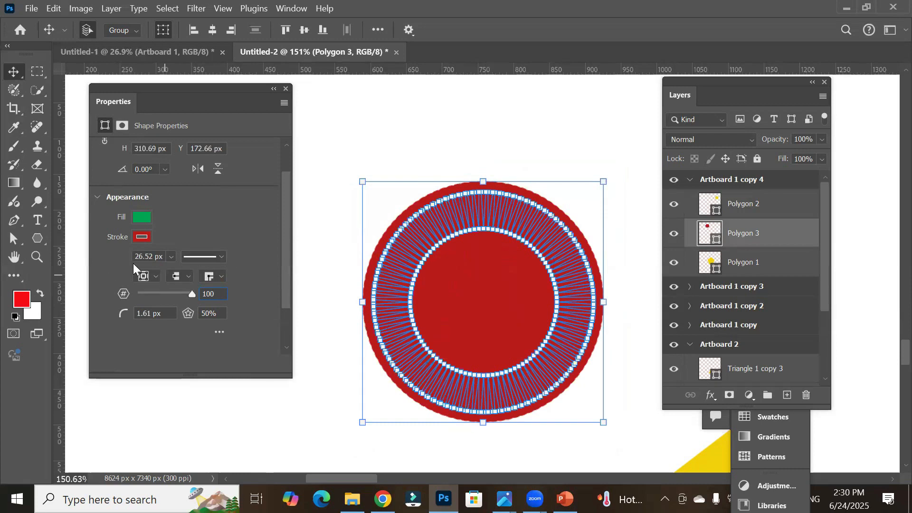
# Step: Reduce the star's stroke width to 0.15 px, then deselect the shape
pyautogui.click(170, 257)
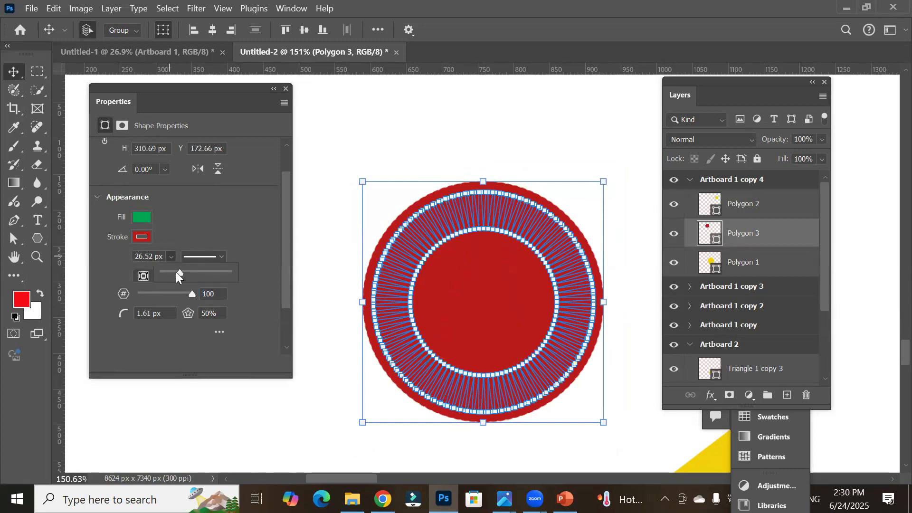
pyautogui.moveTo(177, 272); pyautogui.dragTo(168, 274)
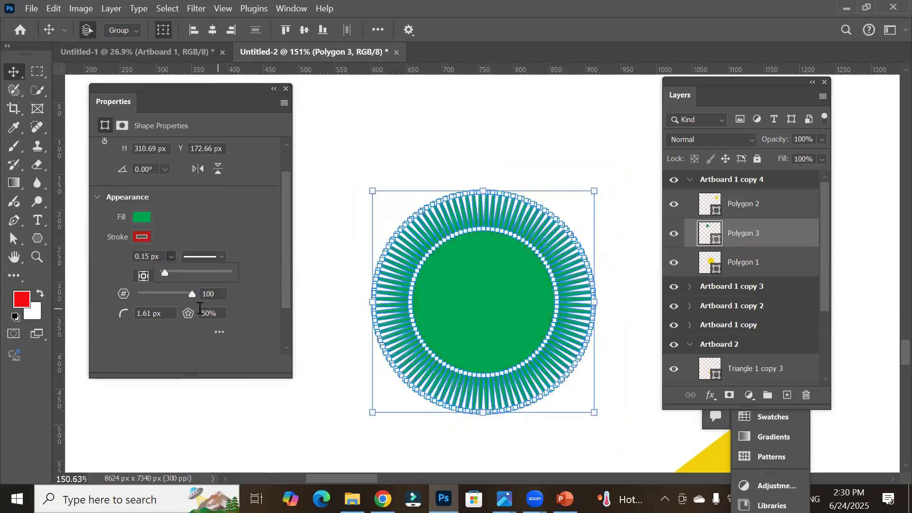
pyautogui.moveTo(163, 271); pyautogui.dragTo(162, 273)
pyautogui.click(343, 195)
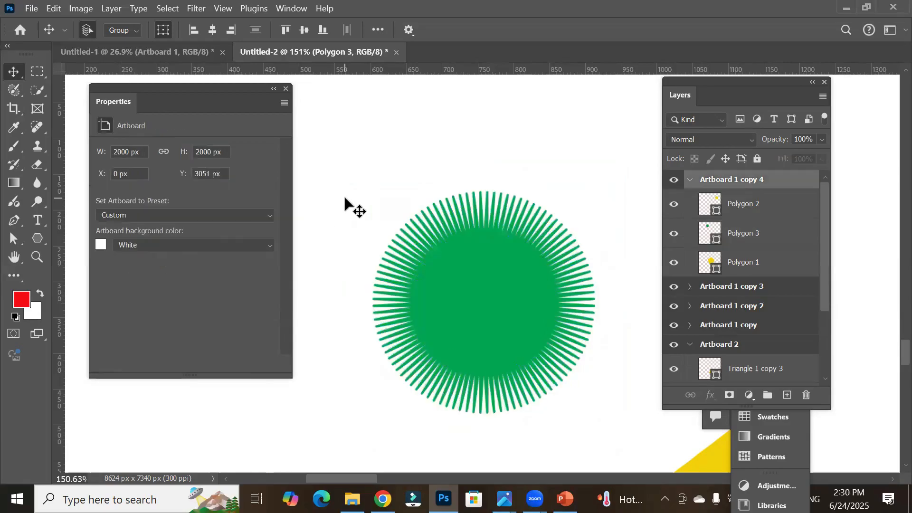
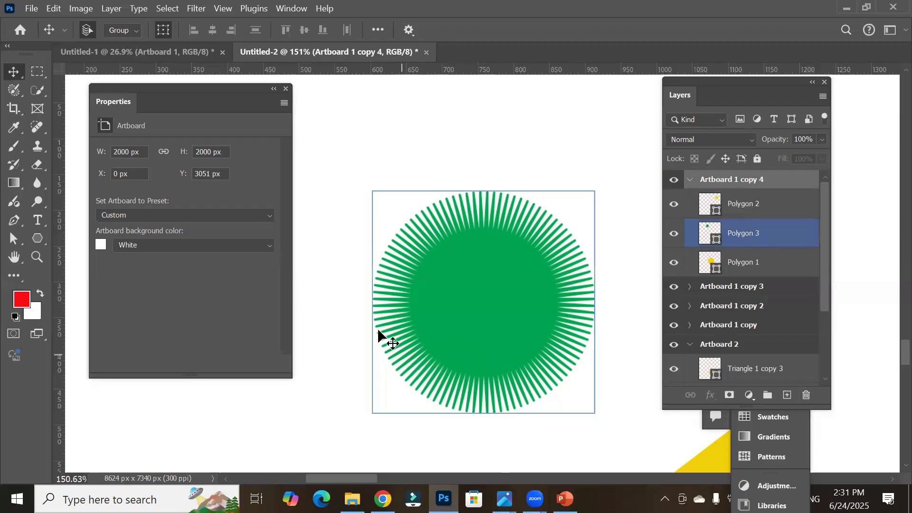
# Step: Select the star shape and set its number of points to 49
pyautogui.click(39, 237)
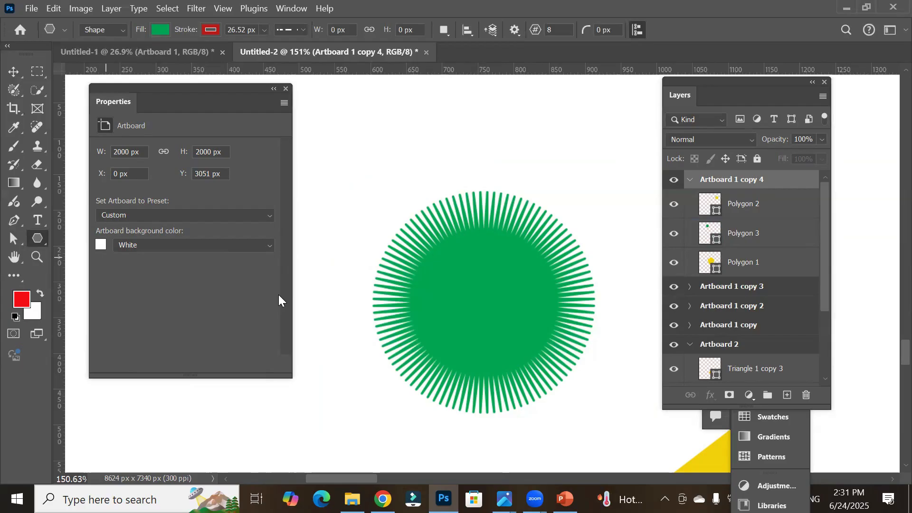
pyautogui.press('v')
pyautogui.click(460, 261)
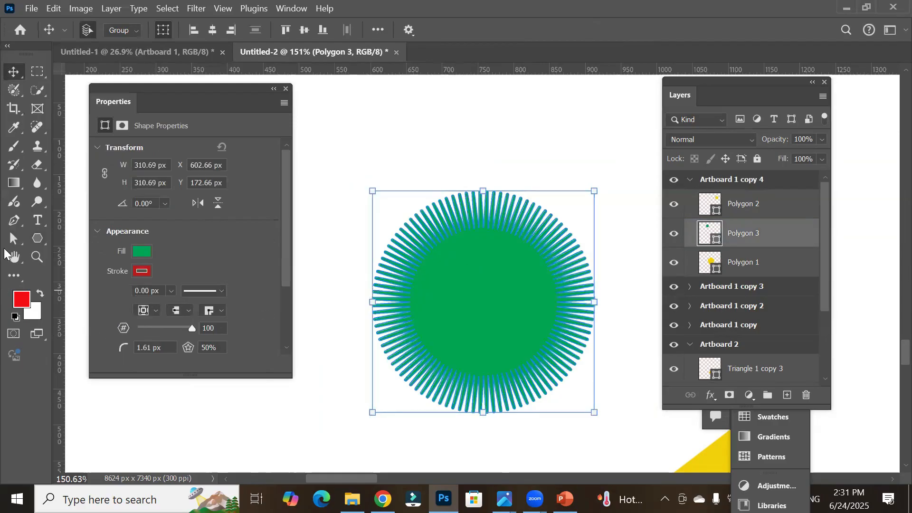
pyautogui.click(37, 240)
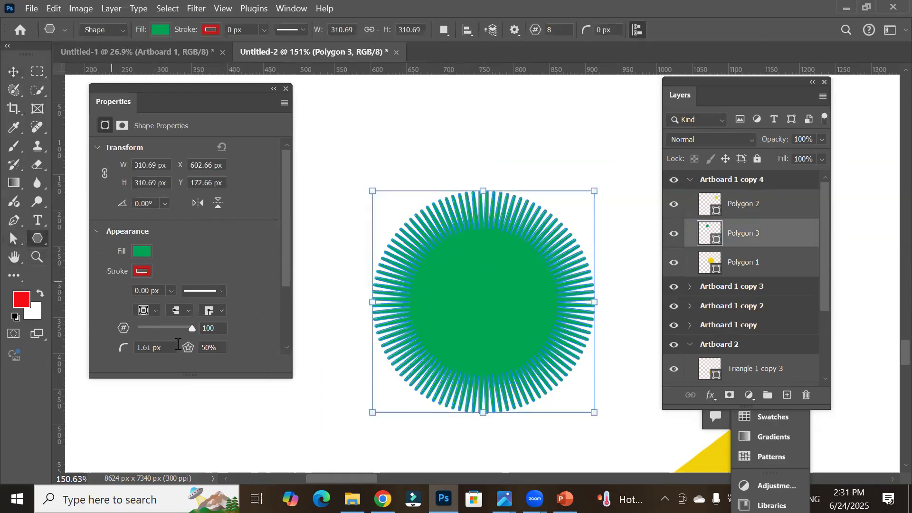
pyautogui.moveTo(200, 374); pyautogui.dragTo(200, 436)
pyautogui.moveTo(189, 89); pyautogui.dragTo(197, 68)
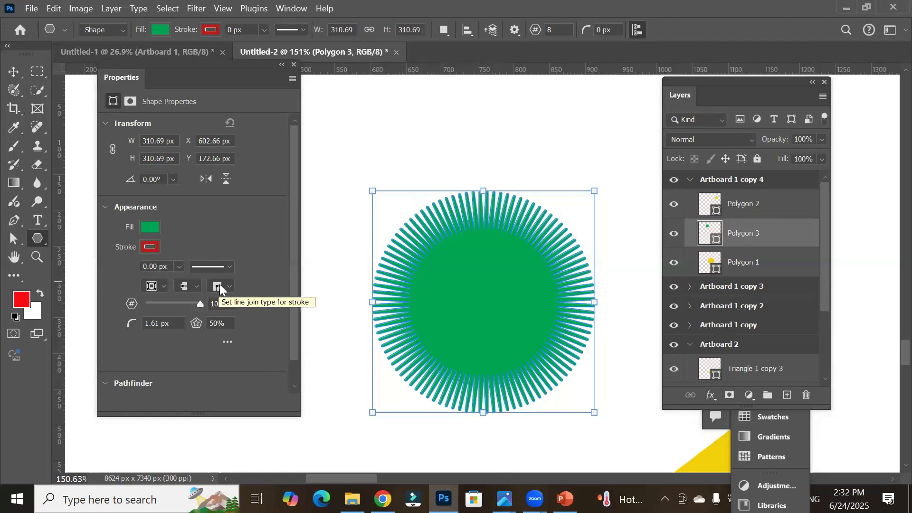
pyautogui.click(225, 303)
pyautogui.scroll(-1, 225, 303)
pyautogui.scroll(-20, 225, 303)
pyautogui.scroll(-20, 224, 304)
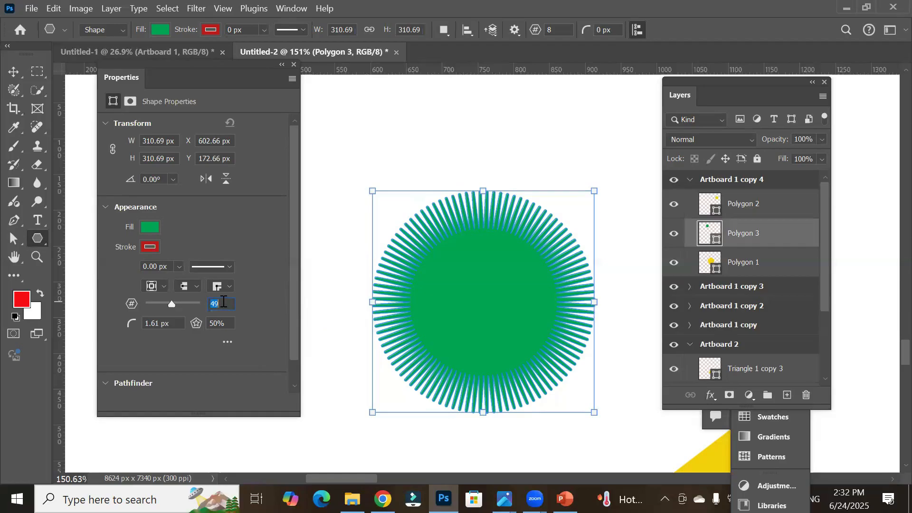
pyautogui.press('Return')
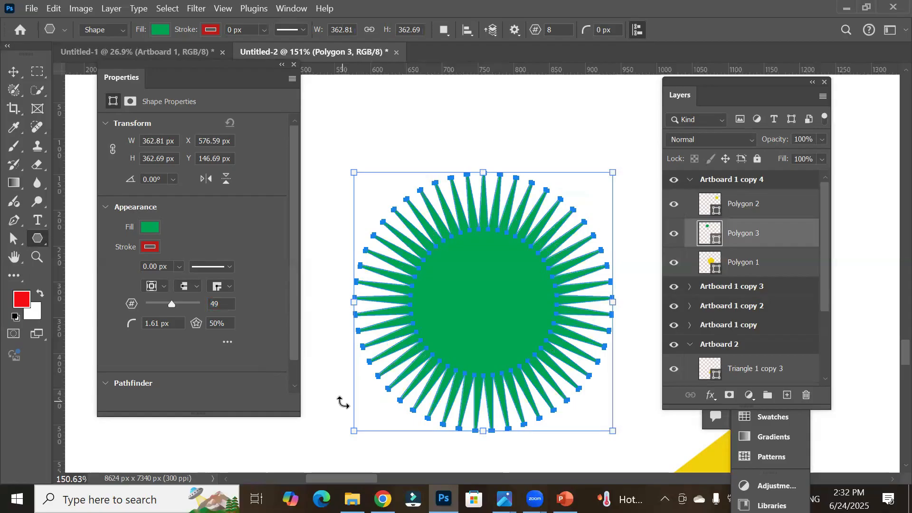
# Step: Set the star's corner radius to 0 px
pyautogui.click(14, 71)
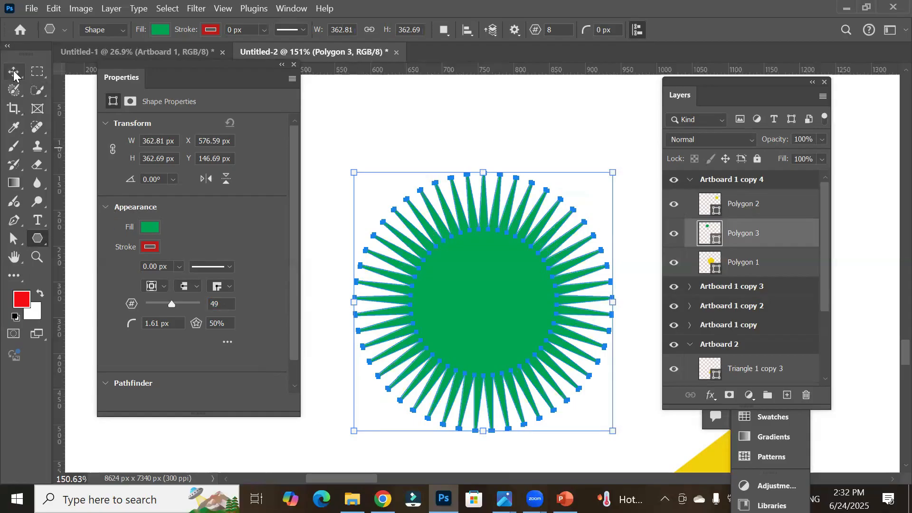
pyautogui.click(291, 437)
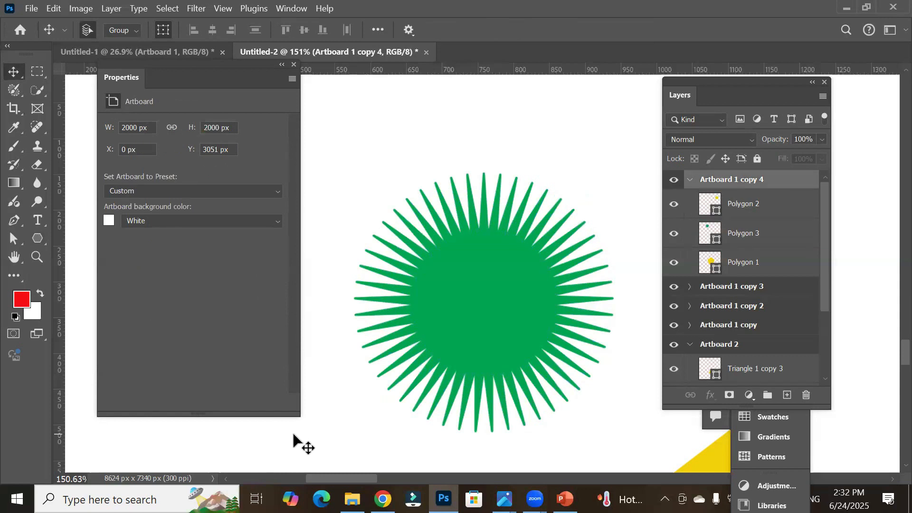
pyautogui.click(488, 308)
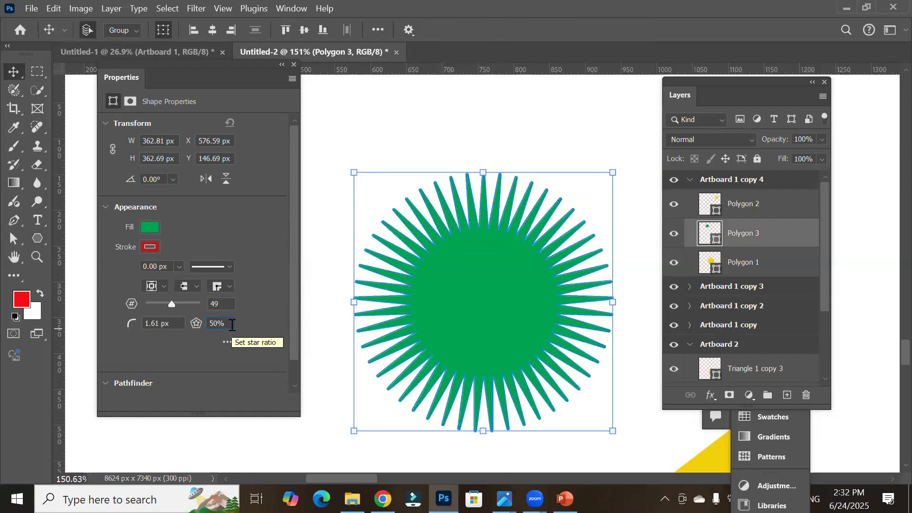
pyautogui.click(151, 322)
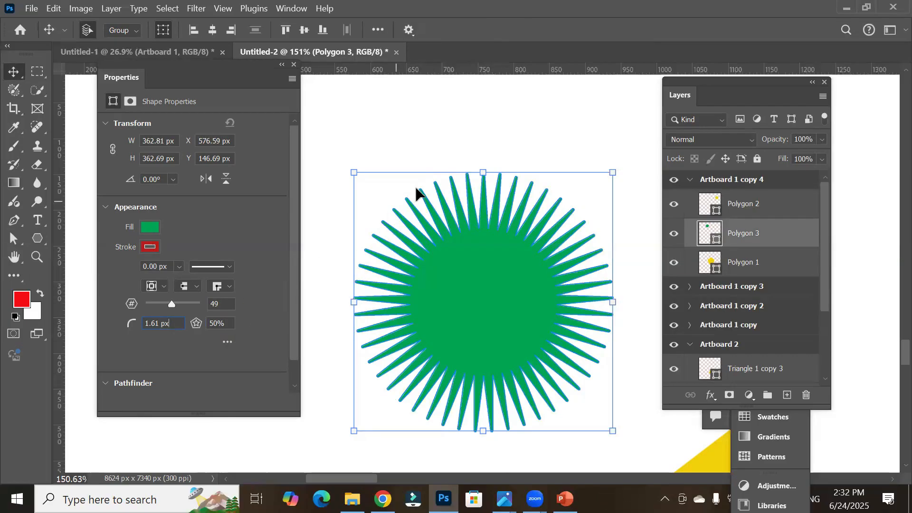
pyautogui.click(412, 174)
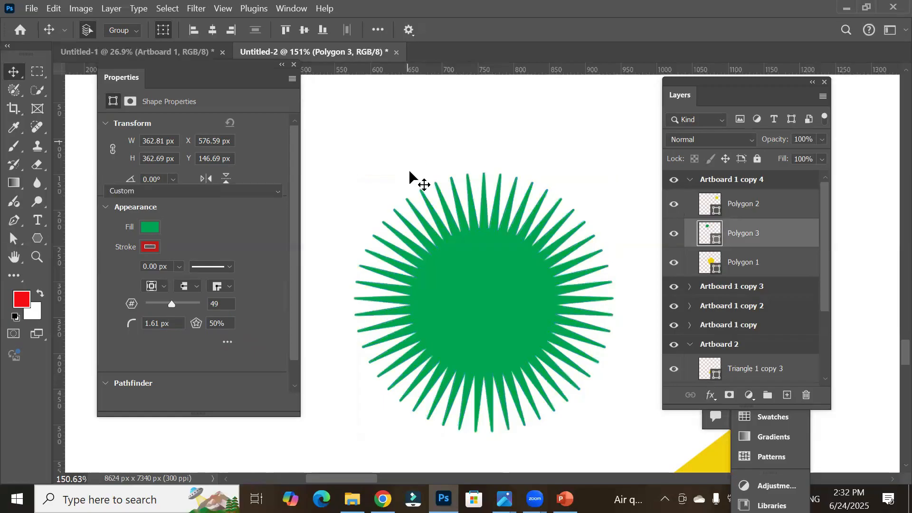
pyautogui.scroll(2, 418, 204)
pyautogui.scroll(4, 416, 200)
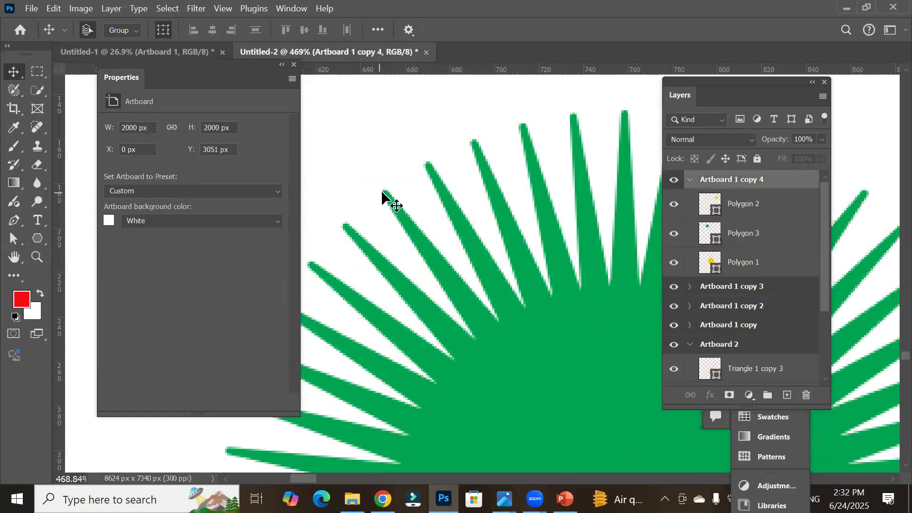
pyautogui.click(657, 328)
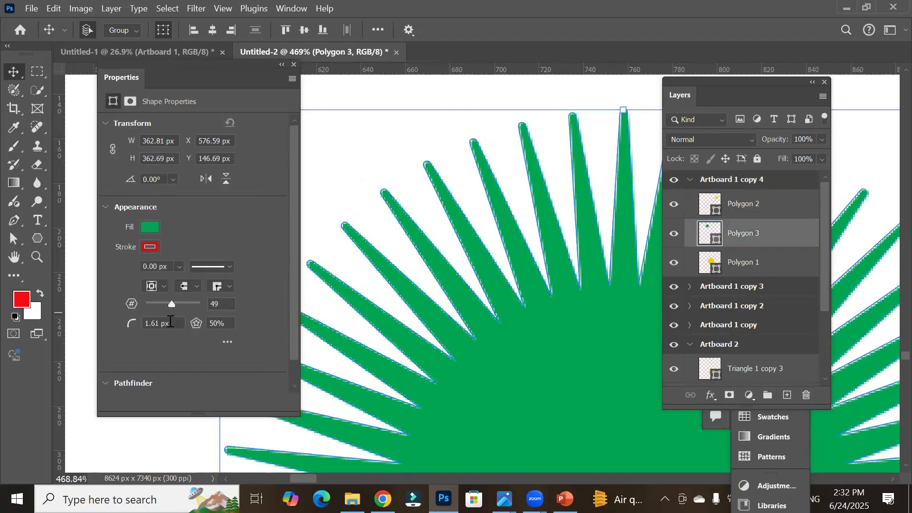
pyautogui.scroll(-2, 170, 322)
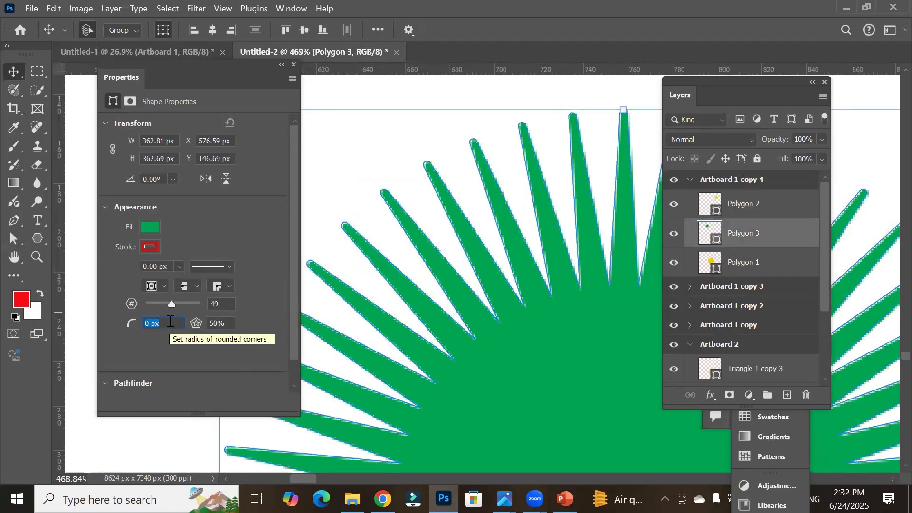
pyautogui.press('Return')
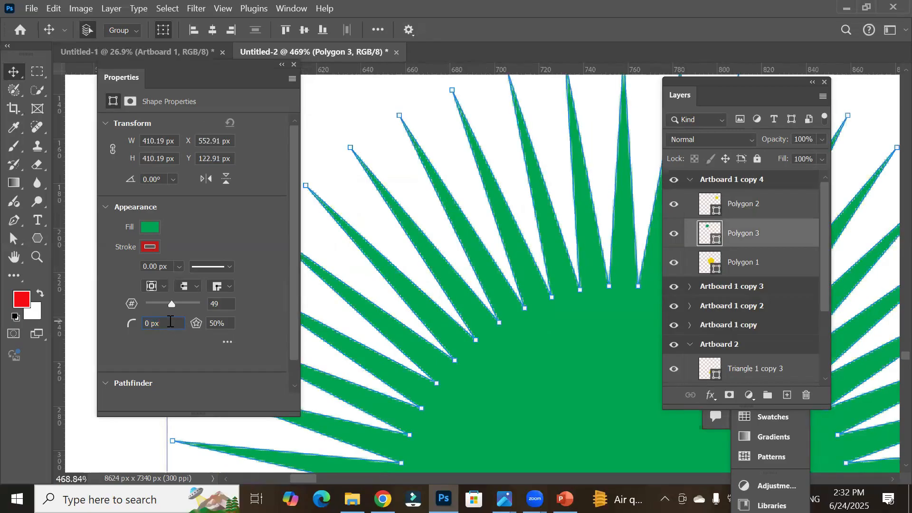
# Step: Set the star ratio to 1%
pyautogui.click(224, 323)
pyautogui.scroll(-5, 687, 380)
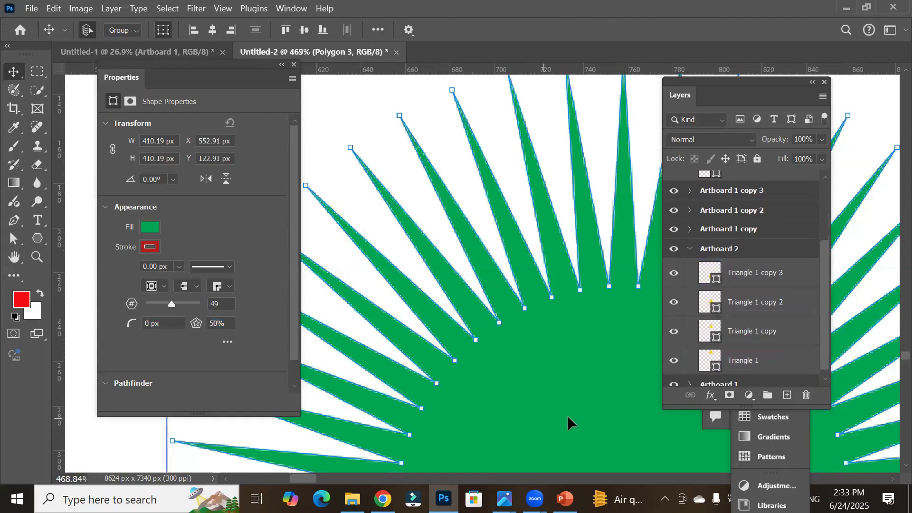
pyautogui.scroll(-4, 568, 415)
pyautogui.scroll(-3, 567, 416)
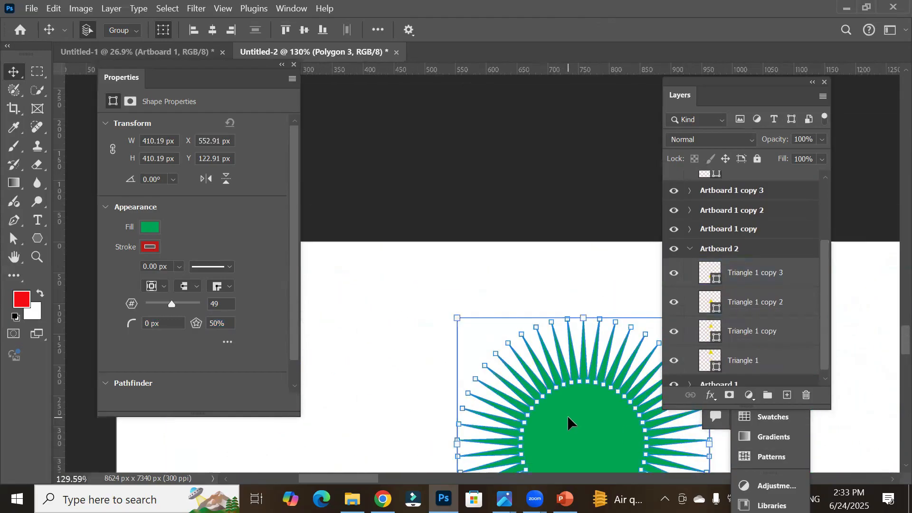
pyautogui.moveTo(589, 421); pyautogui.dragTo(488, 197)
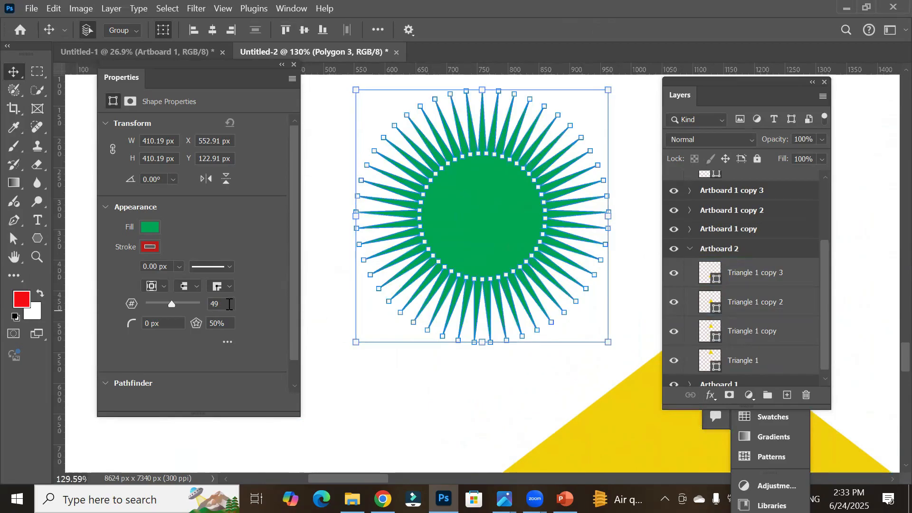
pyautogui.click(230, 325)
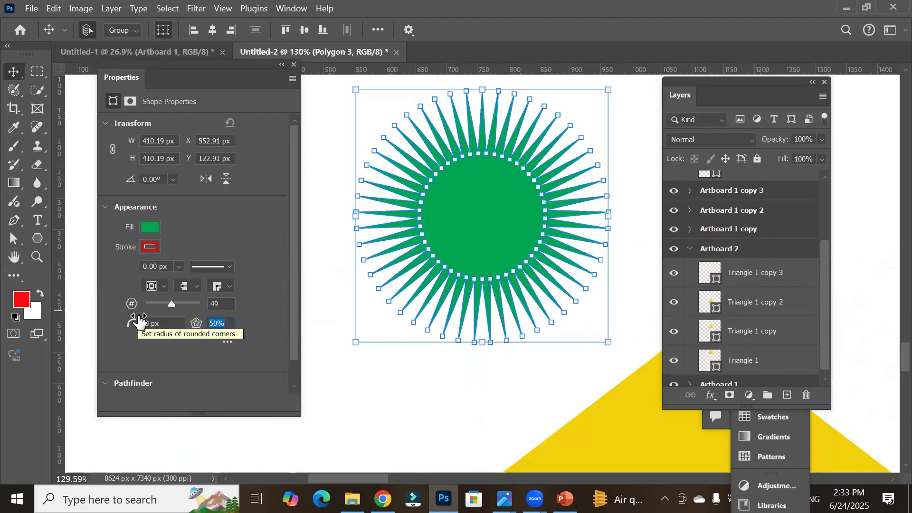
pyautogui.write('1')
pyautogui.press('Return')
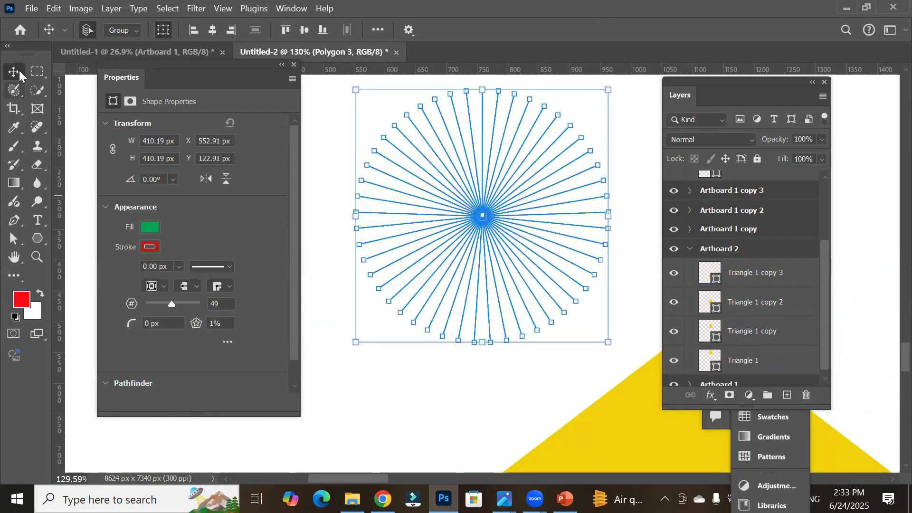
# Step: Delete the yellow pentagon and the small yellow round polygon from the artboard
pyautogui.click(384, 418)
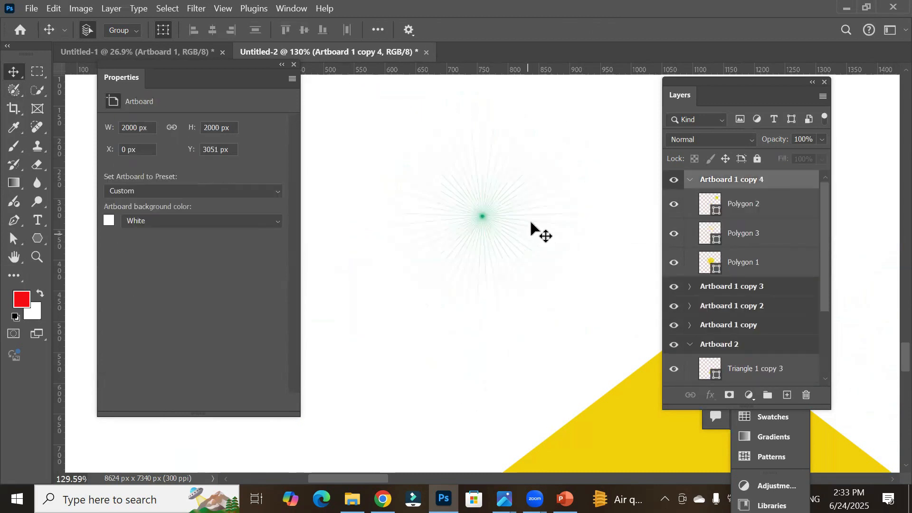
pyautogui.scroll(3, 537, 162)
pyautogui.scroll(4, 516, 147)
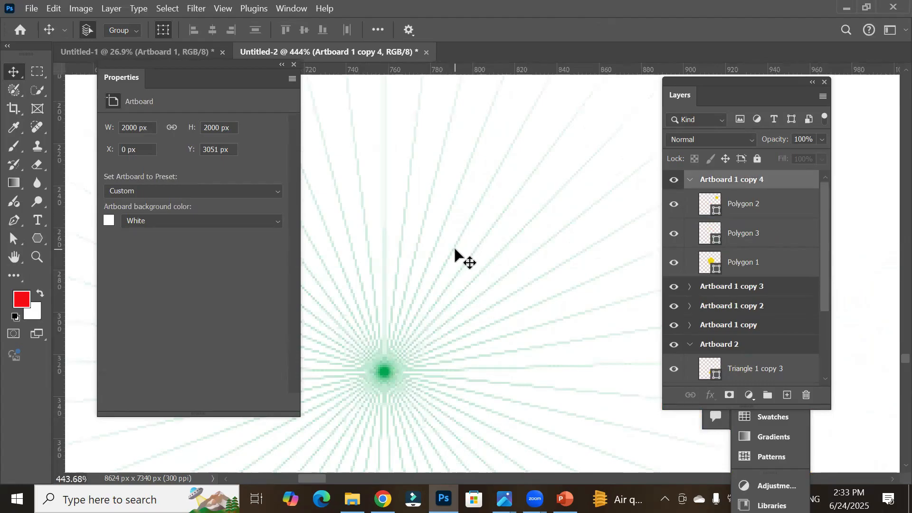
pyautogui.scroll(-3, 454, 248)
pyautogui.scroll(-8, 457, 248)
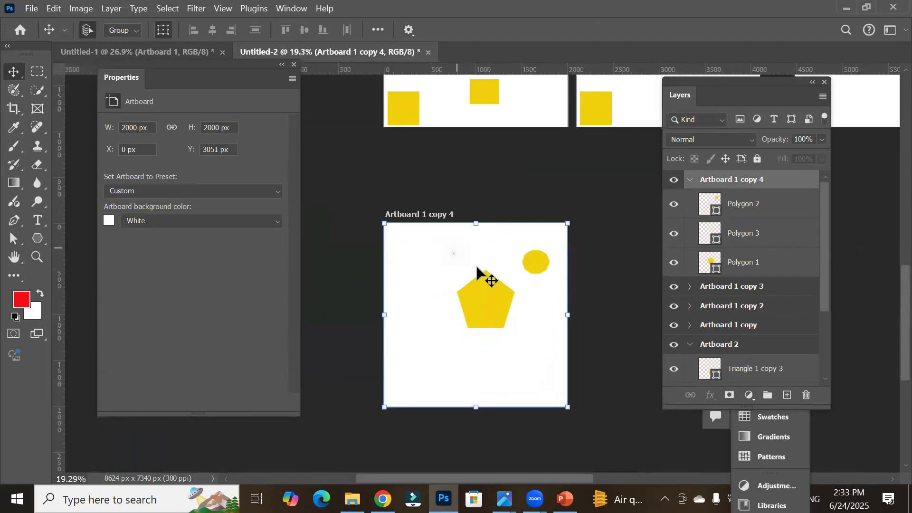
pyautogui.click(504, 323)
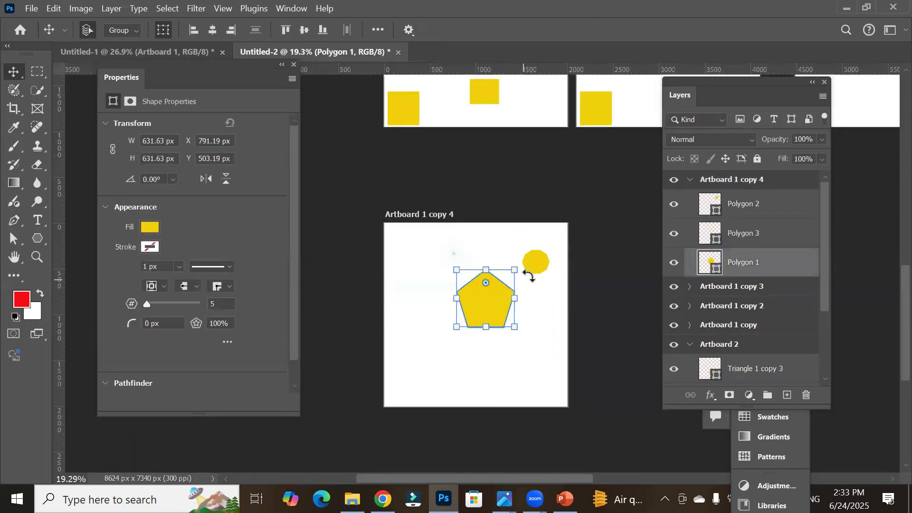
pyautogui.press('Delete')
pyautogui.click(538, 265)
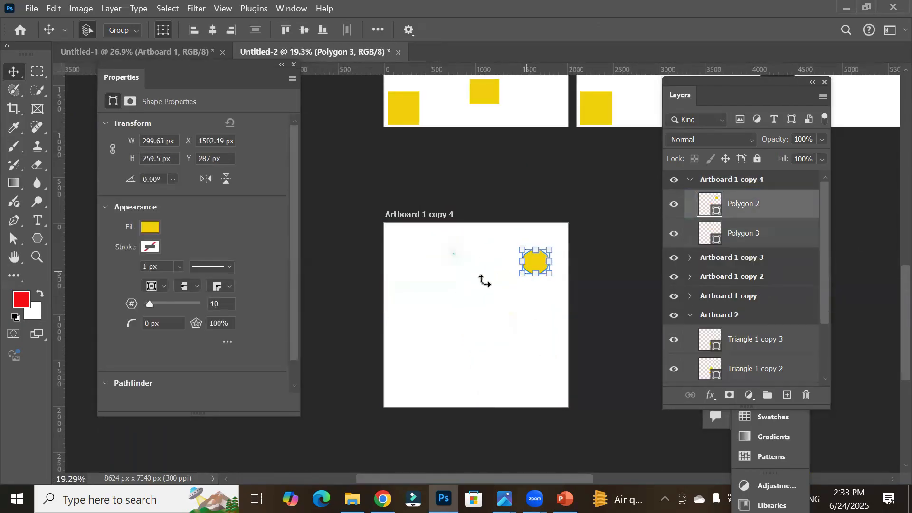
pyautogui.click(457, 261)
pyautogui.click(536, 261)
pyautogui.press('Delete')
# Step: Move and stretch the starburst to span the artboard, about 2482 by 2000 px
pyautogui.moveTo(463, 267); pyautogui.dragTo(596, 417)
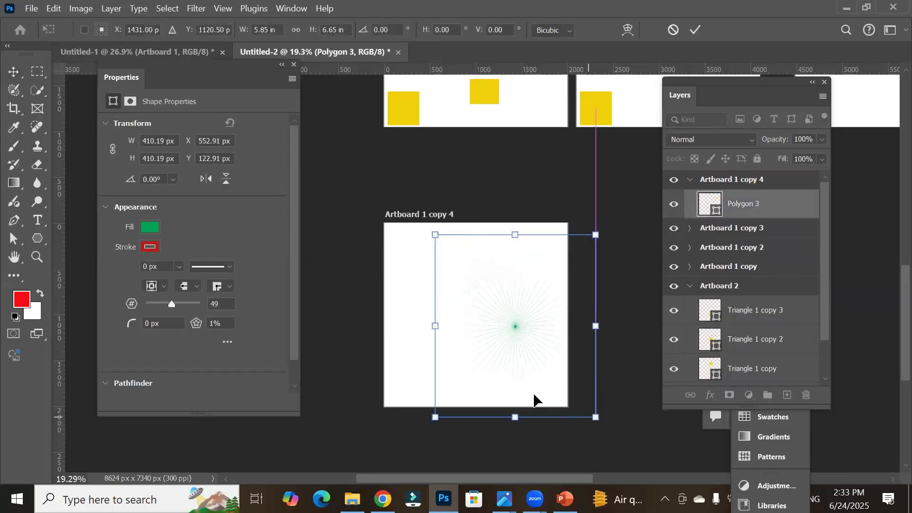
pyautogui.moveTo(435, 326); pyautogui.dragTo(369, 326)
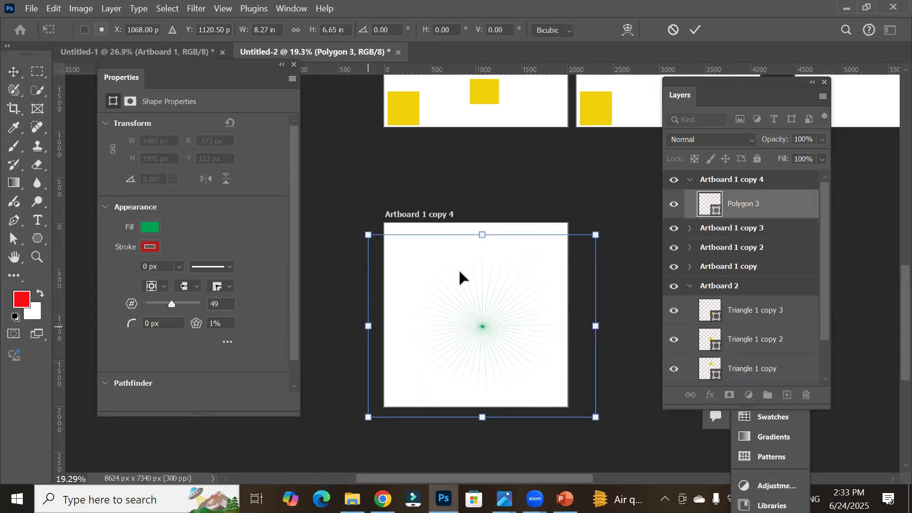
pyautogui.moveTo(481, 235); pyautogui.dragTo(480, 225)
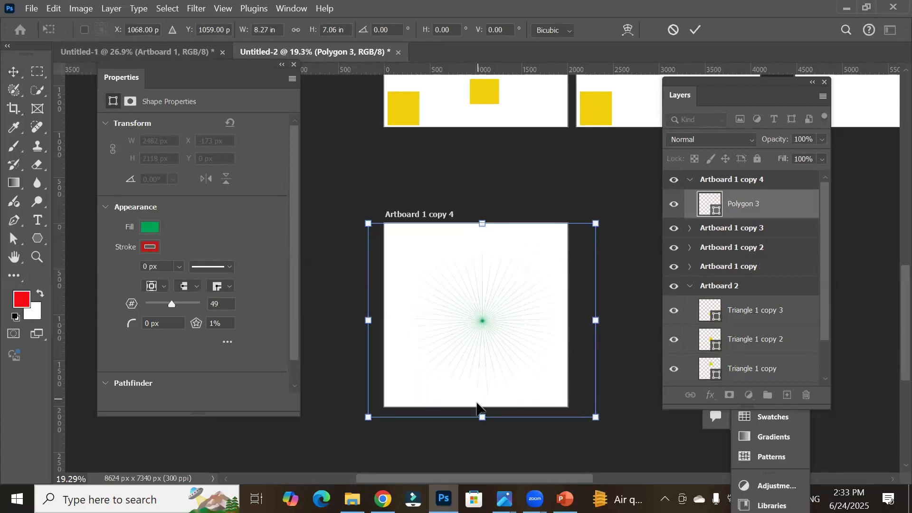
pyautogui.moveTo(482, 417); pyautogui.dragTo(483, 406)
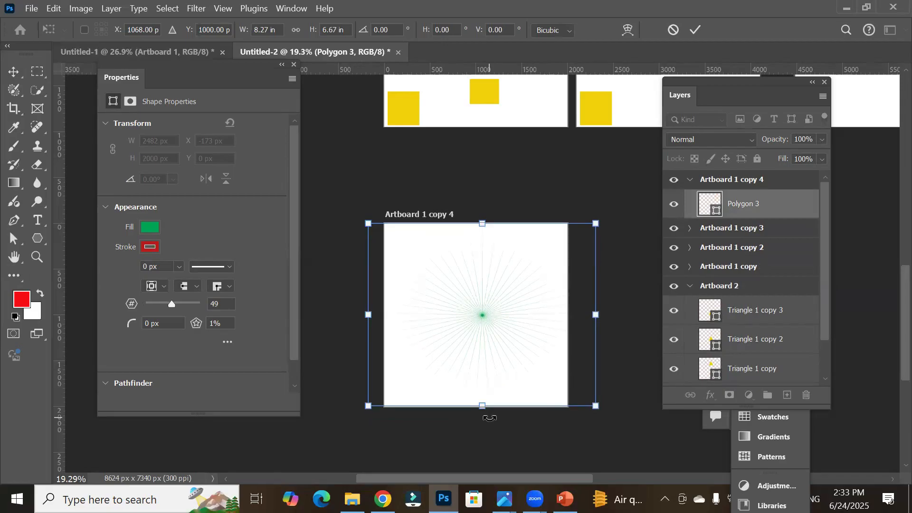
# Step: Draw a rectangle covering the artboard, about 1988 by 2002 px, with the Rectangle tool
pyautogui.click(35, 237)
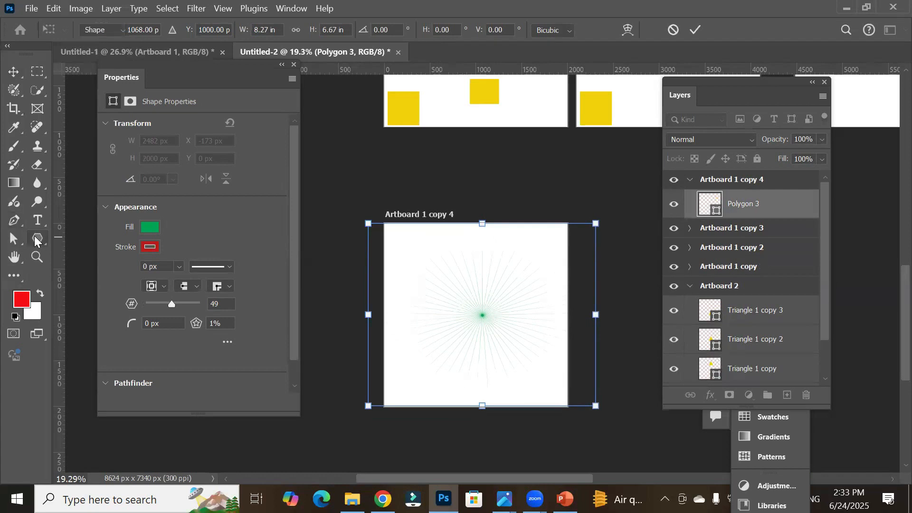
pyautogui.rightClick(35, 237)
pyautogui.click(84, 239)
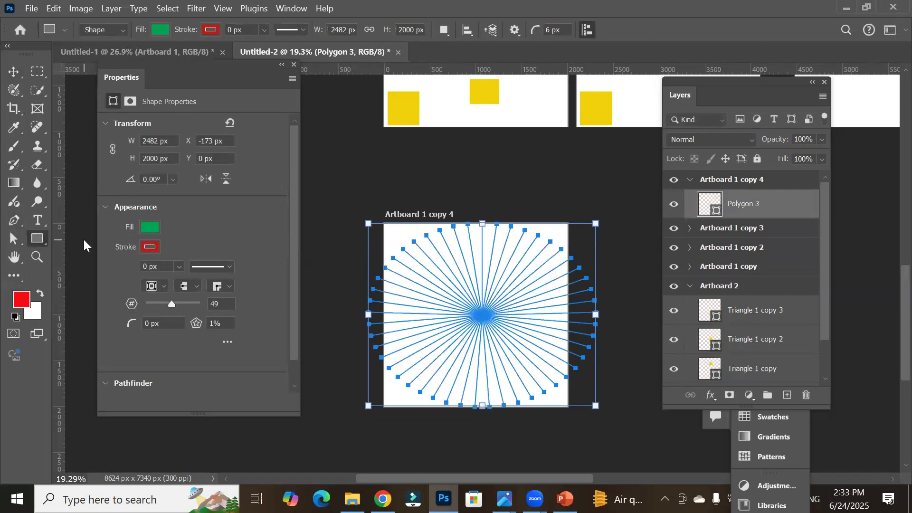
pyautogui.moveTo(385, 223); pyautogui.dragTo(567, 406)
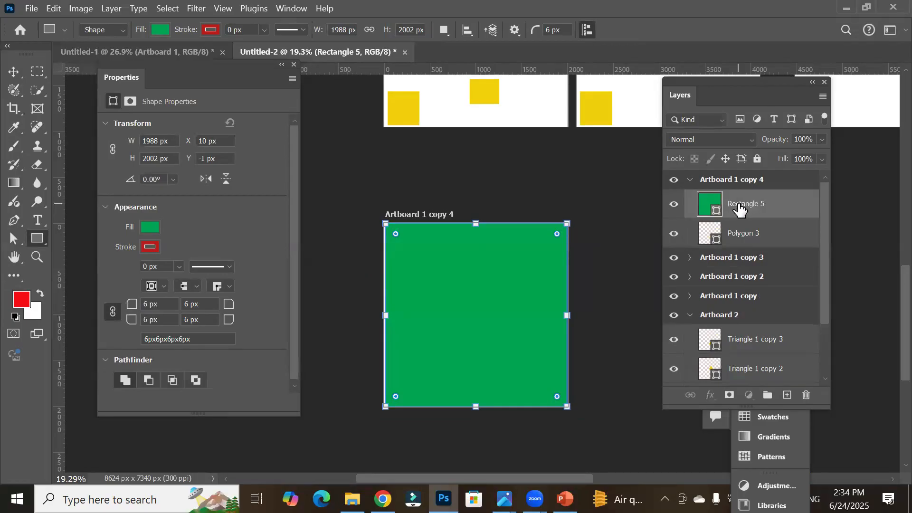
# Step: Move the rectangle layer beneath the star and fill it with black
pyautogui.moveTo(740, 208); pyautogui.dragTo(741, 244)
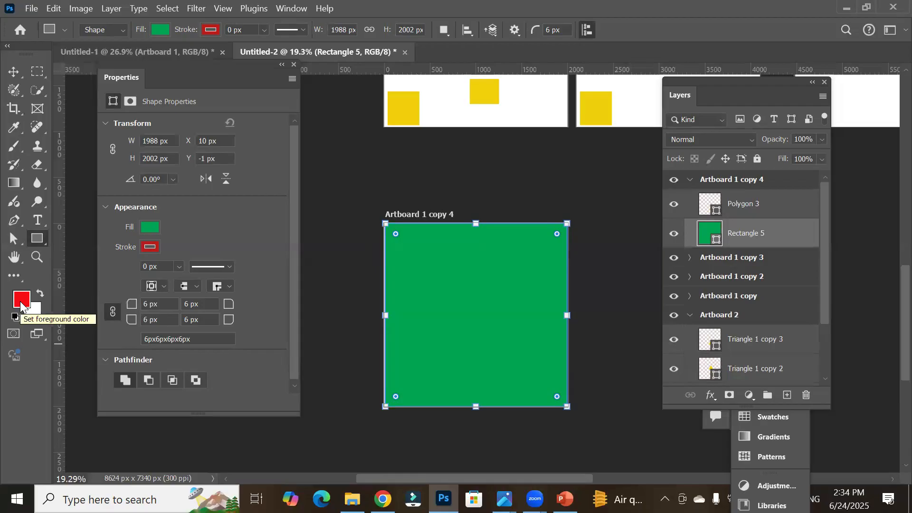
pyautogui.click(17, 317)
pyautogui.press('alt')
pyautogui.hotkey('alt', 'BackSpace')
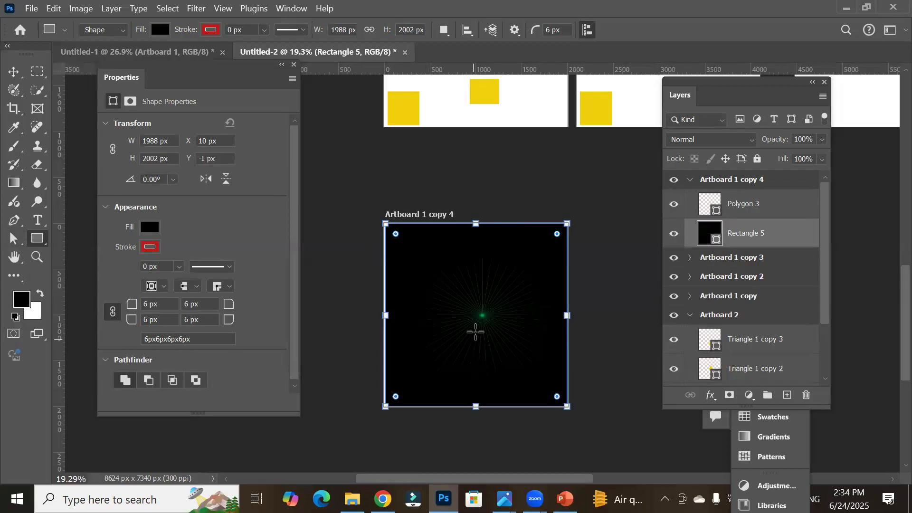
pyautogui.scroll(2, 480, 331)
pyautogui.scroll(3, 499, 325)
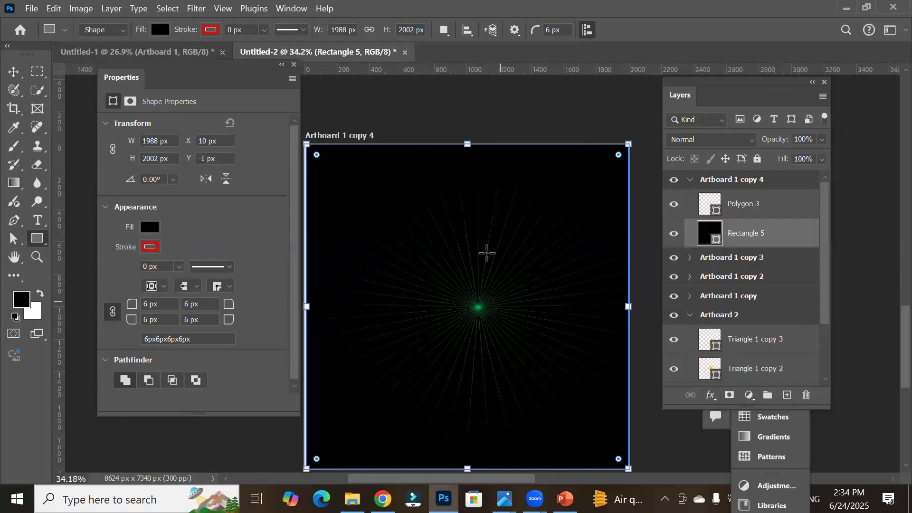
# Step: Select the star polygon and thicken its stroke to about 26.52 px
pyautogui.scroll(1, 471, 273)
pyautogui.scroll(1, 480, 355)
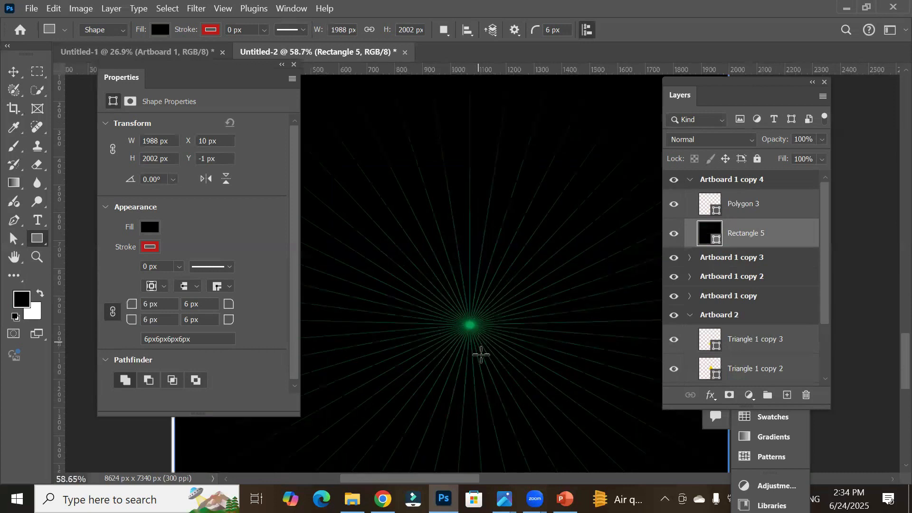
pyautogui.scroll(1, 485, 377)
pyautogui.scroll(1, 485, 378)
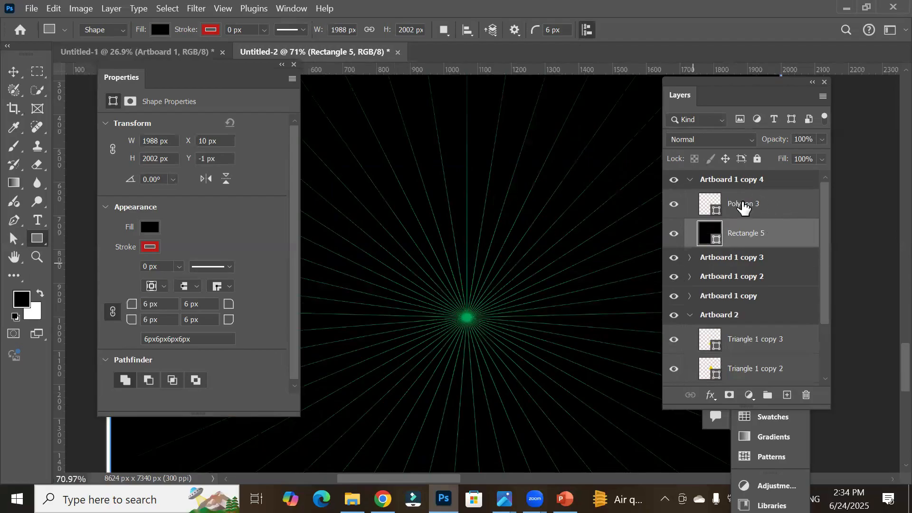
pyautogui.click(744, 207)
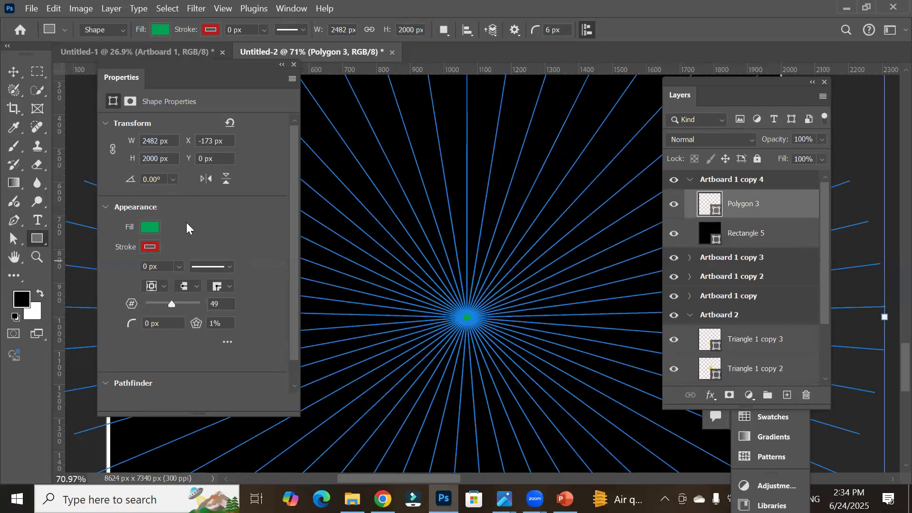
pyautogui.click(179, 267)
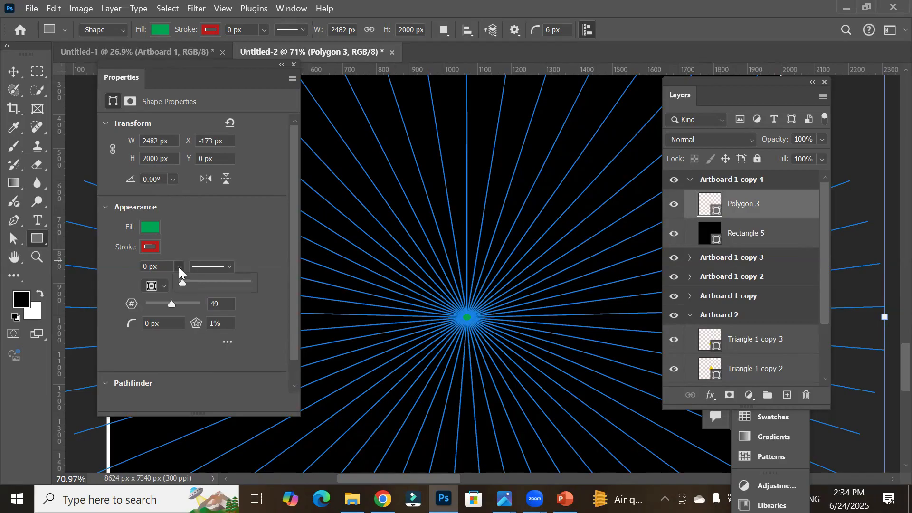
pyautogui.moveTo(182, 284); pyautogui.dragTo(198, 287)
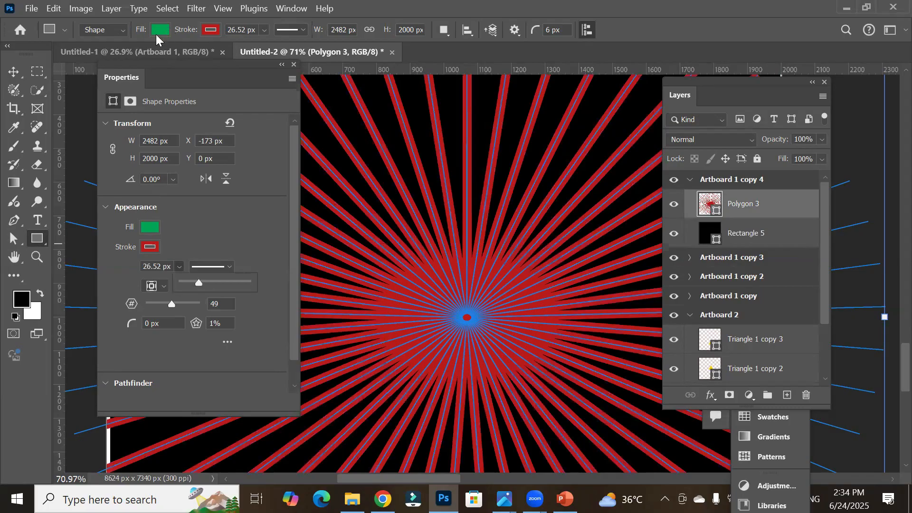
# Step: Set both the star's fill and stroke colours to white
pyautogui.click(160, 31)
pyautogui.click(84, 106)
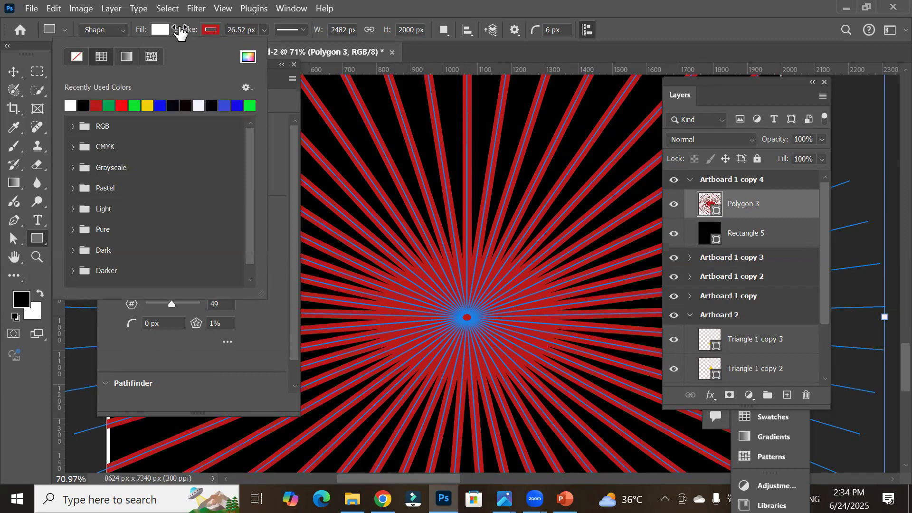
pyautogui.click(209, 30)
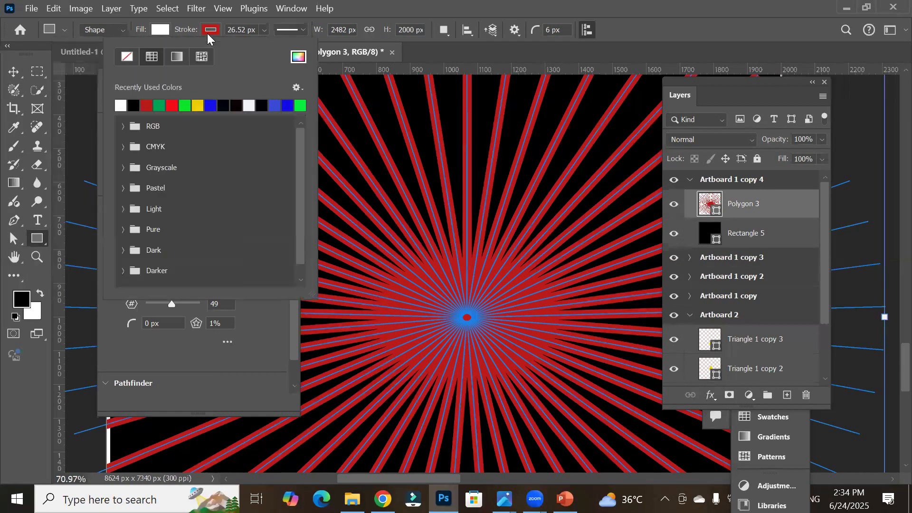
pyautogui.click(122, 103)
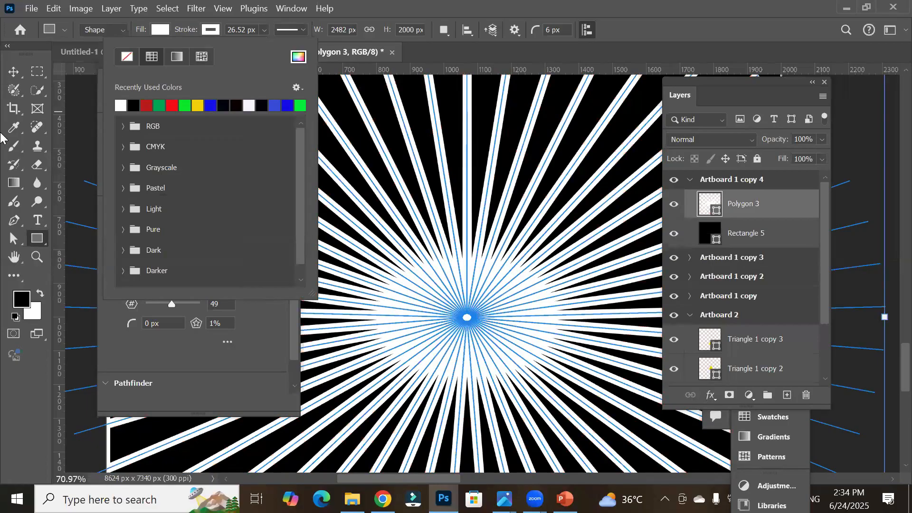
pyautogui.click(16, 73)
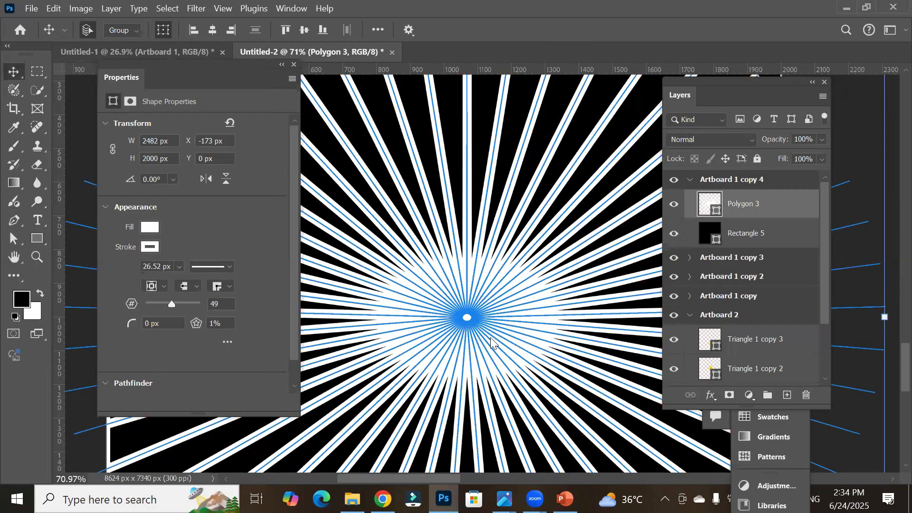
# Step: Reduce the star polygon's number of points to 14
pyautogui.scroll(-1, 498, 367)
pyautogui.scroll(-10, 497, 367)
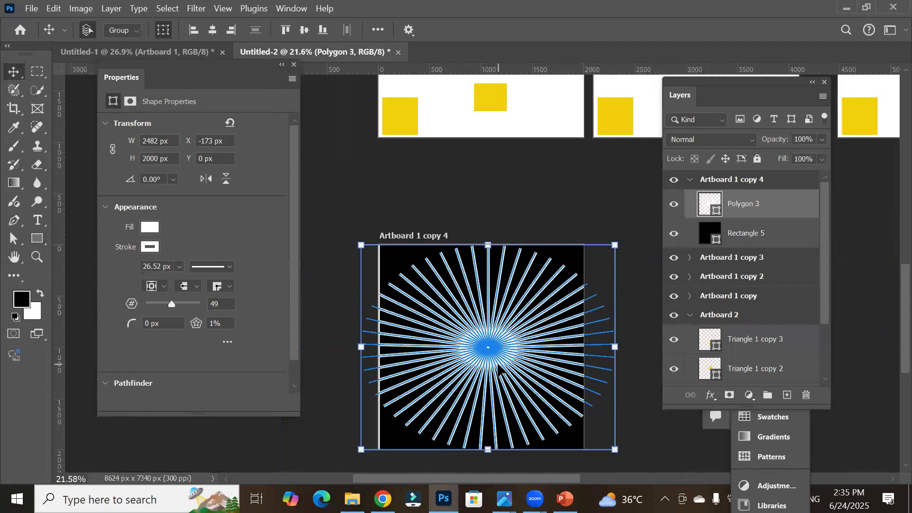
pyautogui.click(642, 414)
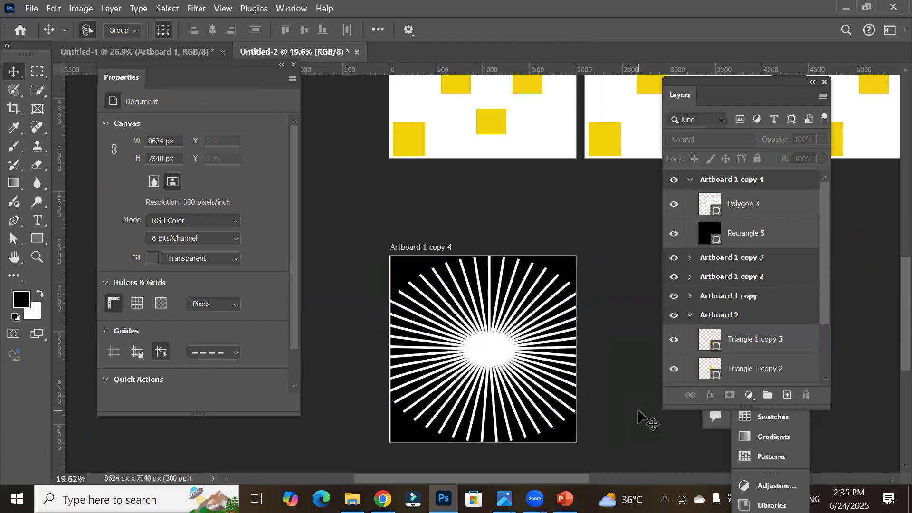
pyautogui.click(474, 351)
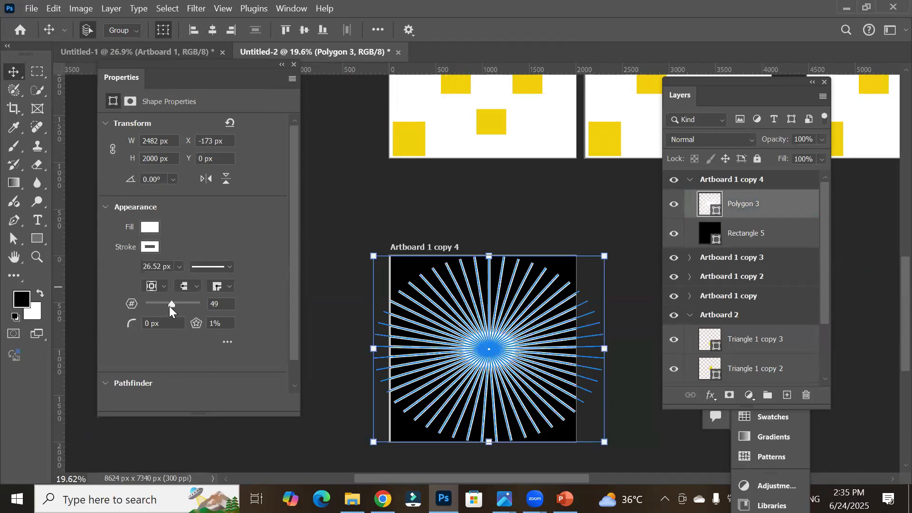
pyautogui.moveTo(171, 307); pyautogui.dragTo(163, 308)
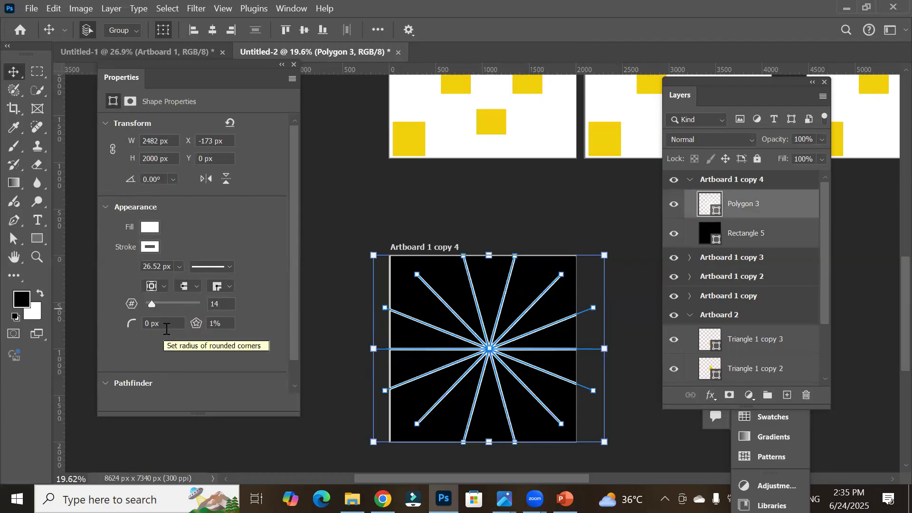
# Step: Raise the star ratio of the polygon to 16%
pyautogui.click(224, 324)
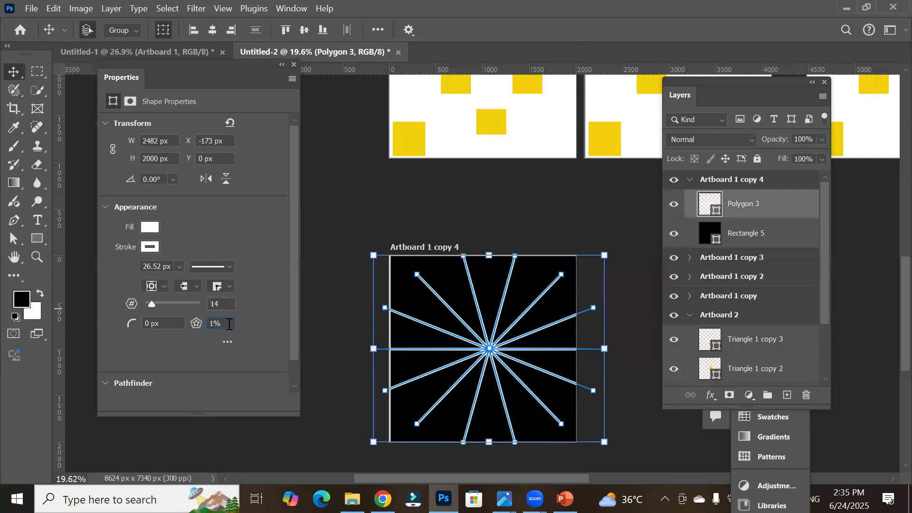
pyautogui.press('Up')
pyautogui.press('Return')
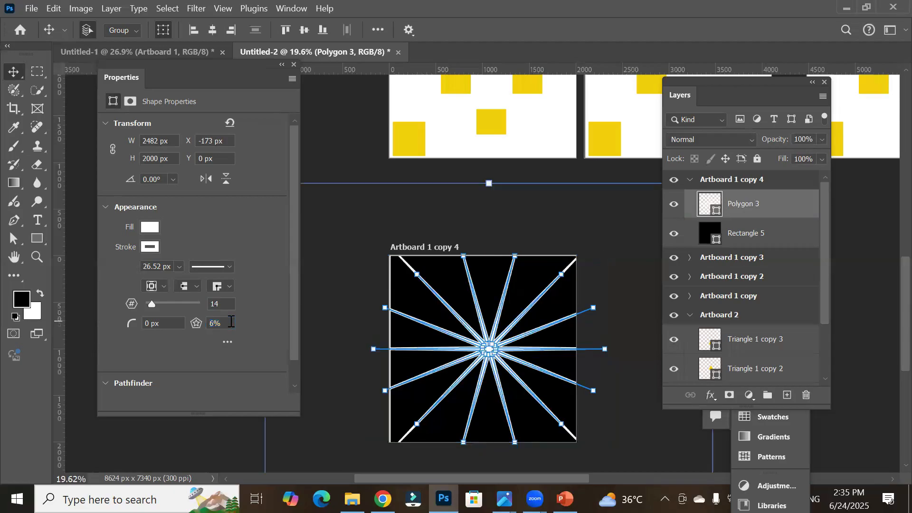
pyautogui.press('Up')
pyautogui.press('Up')
pyautogui.press('Up')
pyautogui.press('Up')
pyautogui.press('Up')
pyautogui.press('Return')
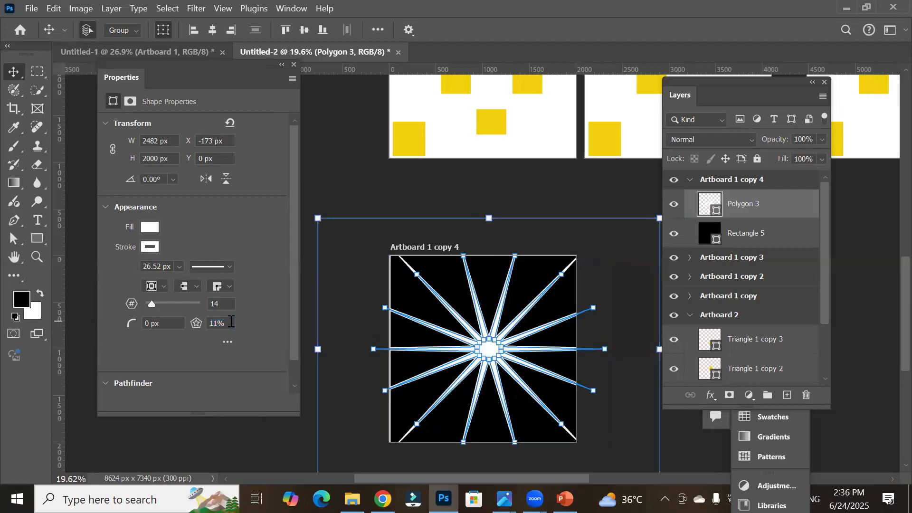
pyautogui.press('Up')
pyautogui.press('Up')
pyautogui.press('Up')
pyautogui.press('Up')
pyautogui.press('Return')
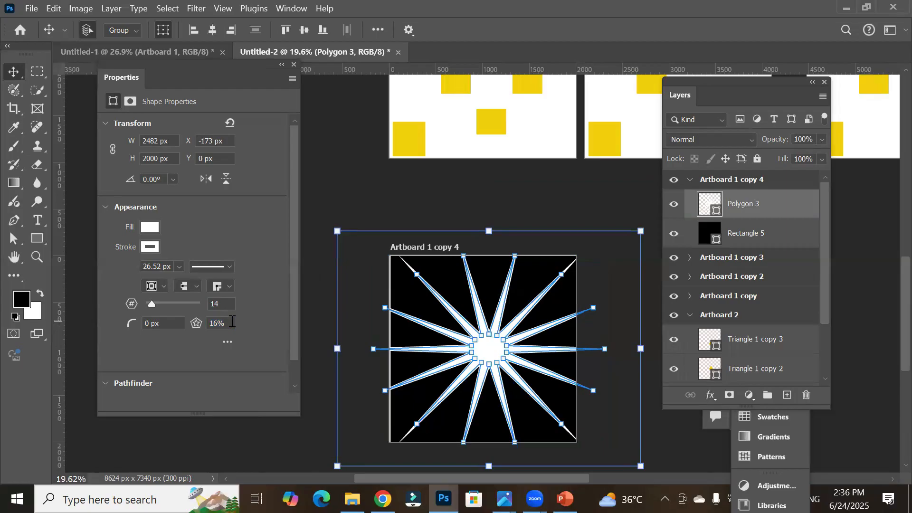
# Step: Set the star's stroke width to 0 px
pyautogui.click(179, 267)
pyautogui.moveTo(187, 281); pyautogui.dragTo(171, 284)
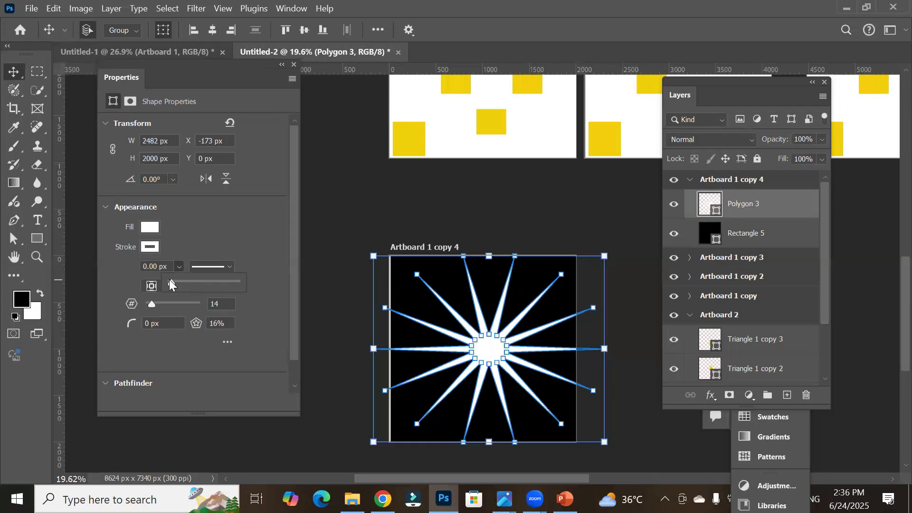
pyautogui.click(323, 265)
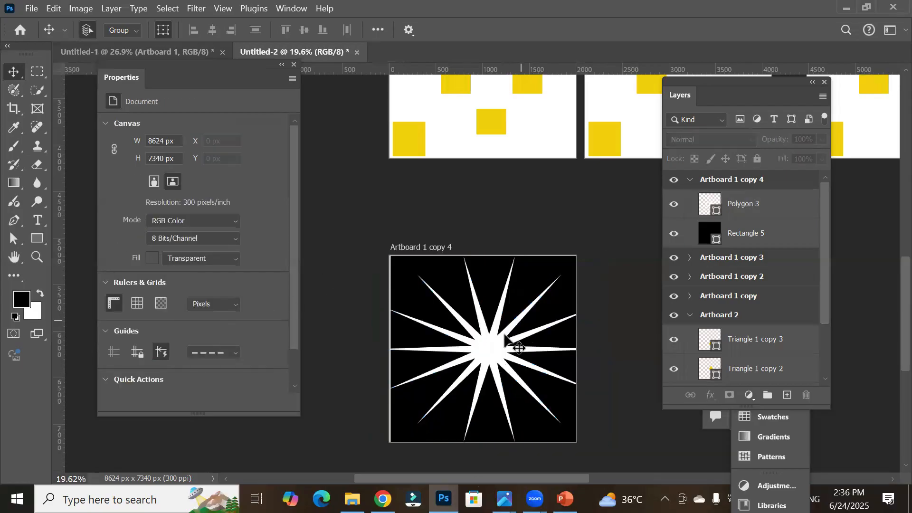
pyautogui.click(486, 354)
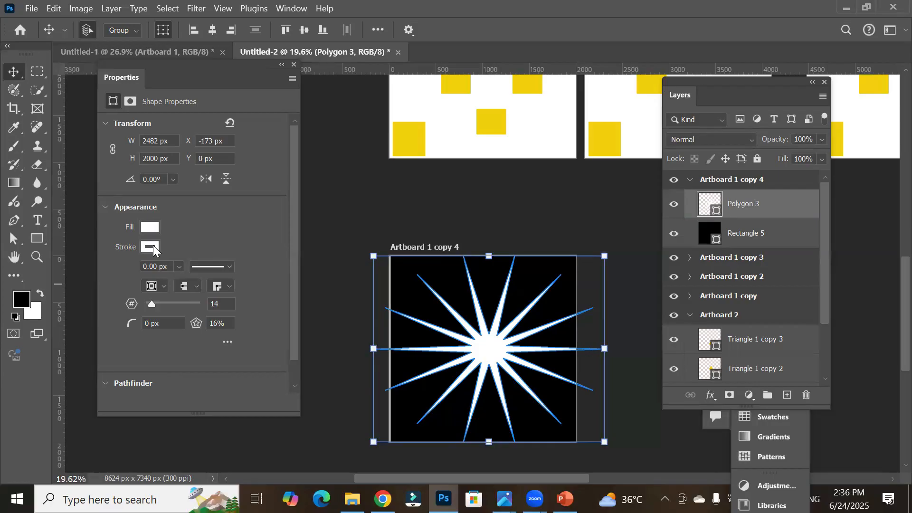
# Step: Remove the fill from the star polygon, leaving it with no fill
pyautogui.click(153, 224)
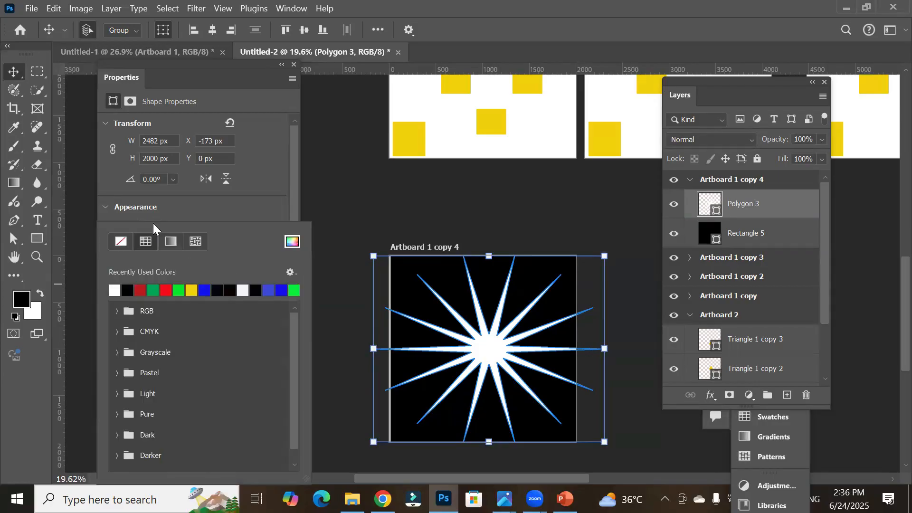
pyautogui.click(122, 238)
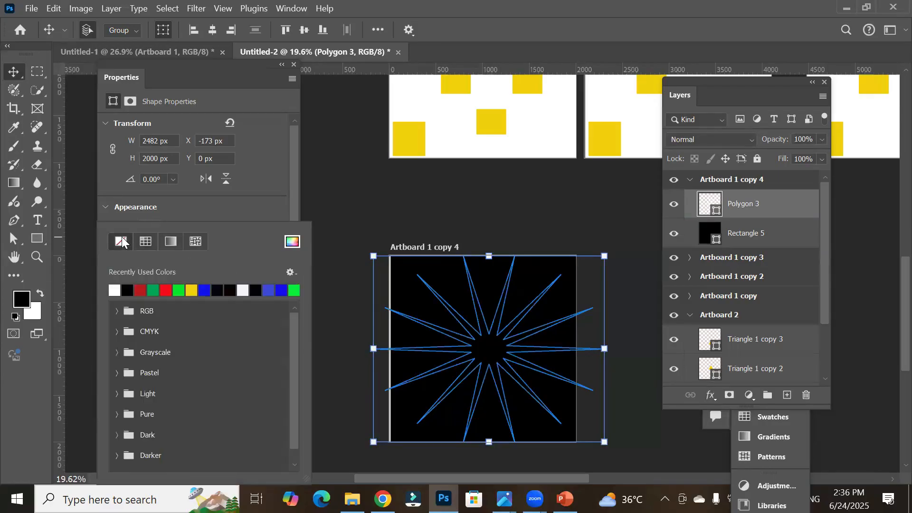
pyautogui.click(369, 216)
pyautogui.click(363, 216)
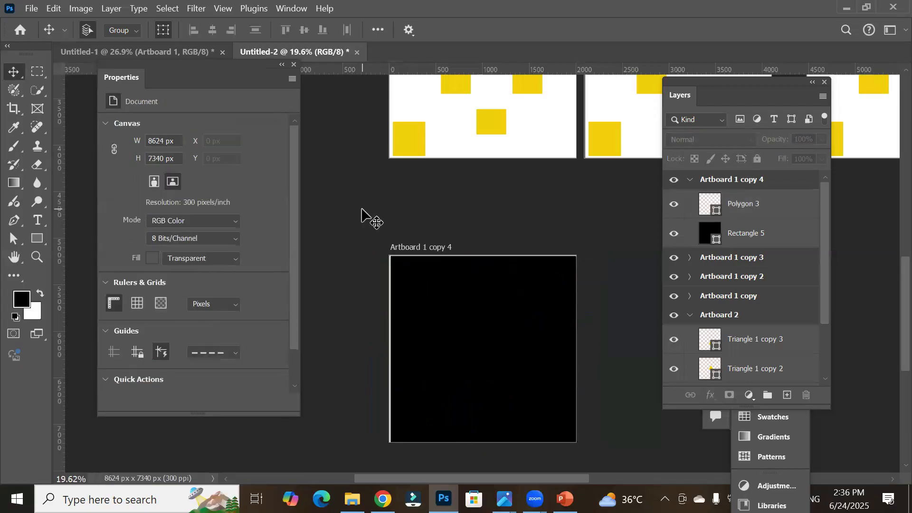
pyautogui.click(488, 325)
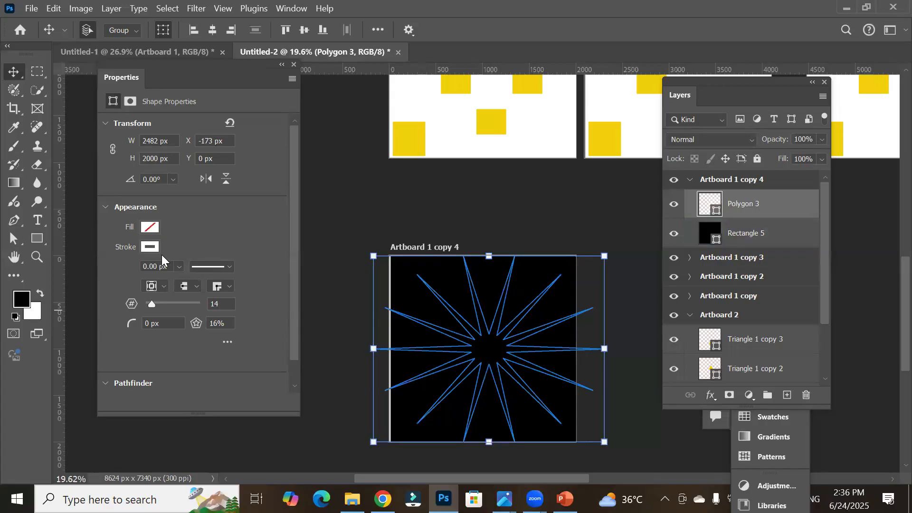
# Step: Set the star's stroke width to 5 px
pyautogui.click(179, 267)
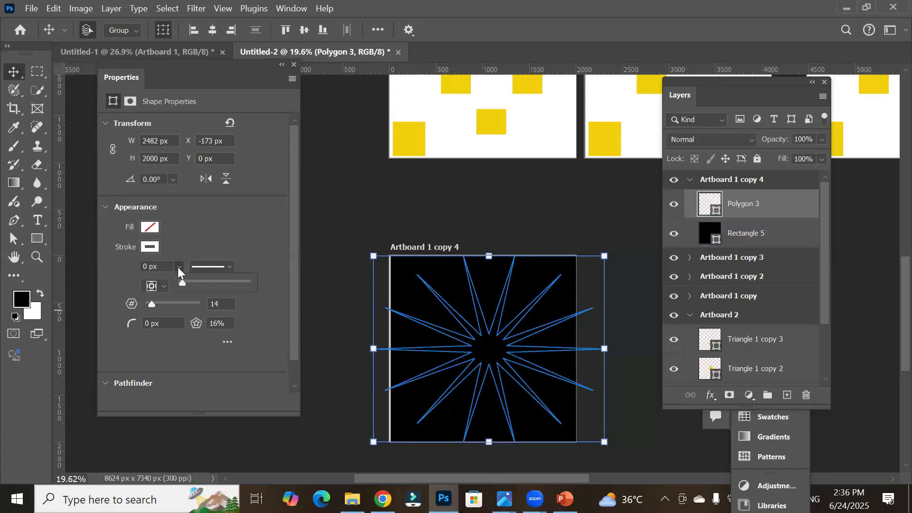
pyautogui.click(167, 266)
pyautogui.moveTo(167, 267); pyautogui.dragTo(135, 266)
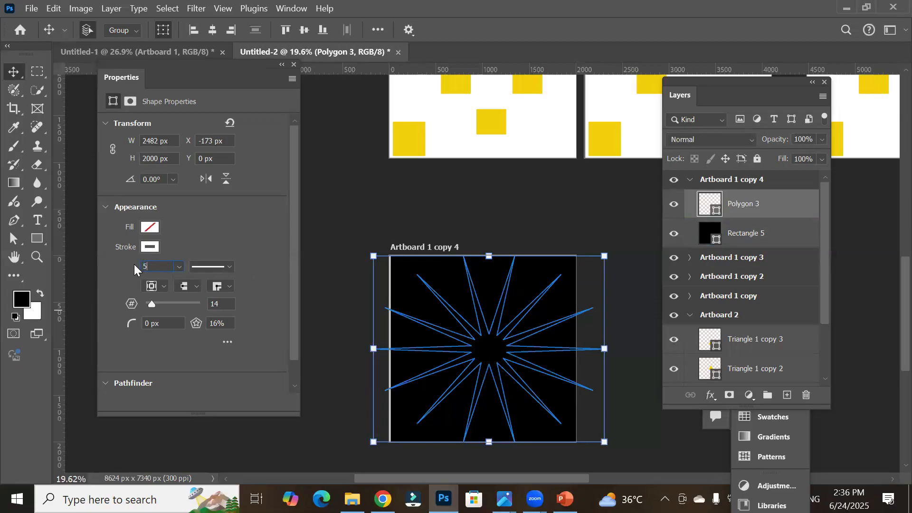
pyautogui.write('5')
pyautogui.press('Return')
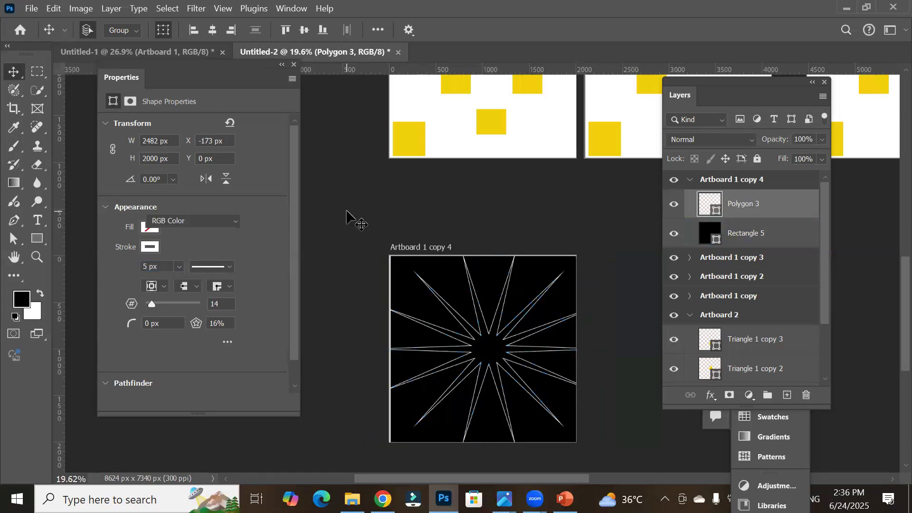
pyautogui.click(346, 213)
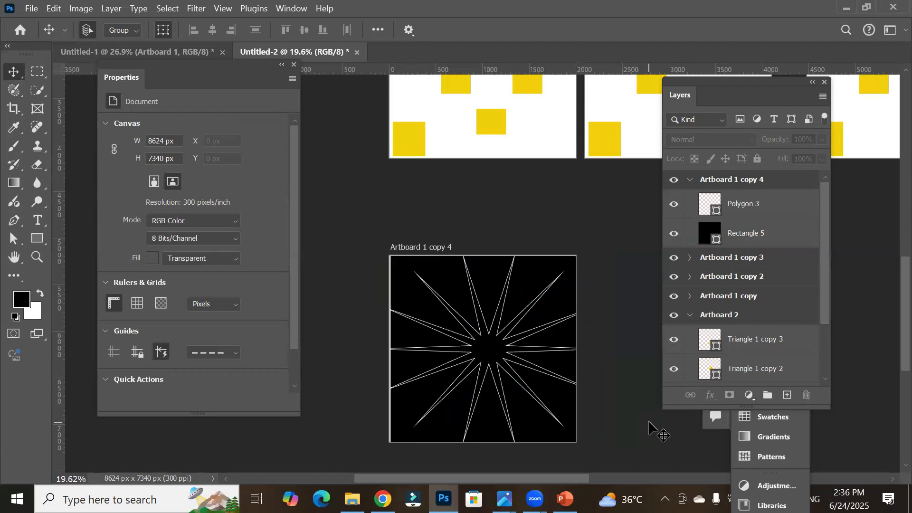
pyautogui.click(487, 418)
pyautogui.scroll(5, 489, 344)
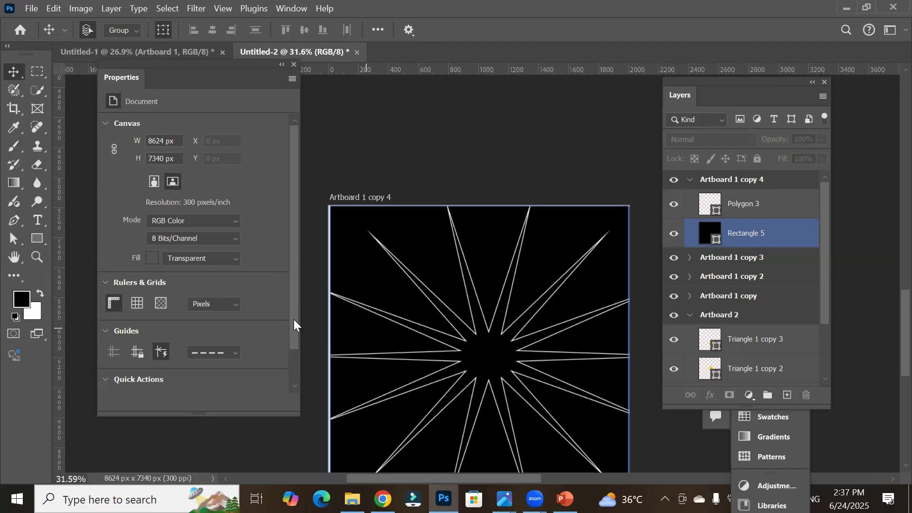
pyautogui.click(441, 339)
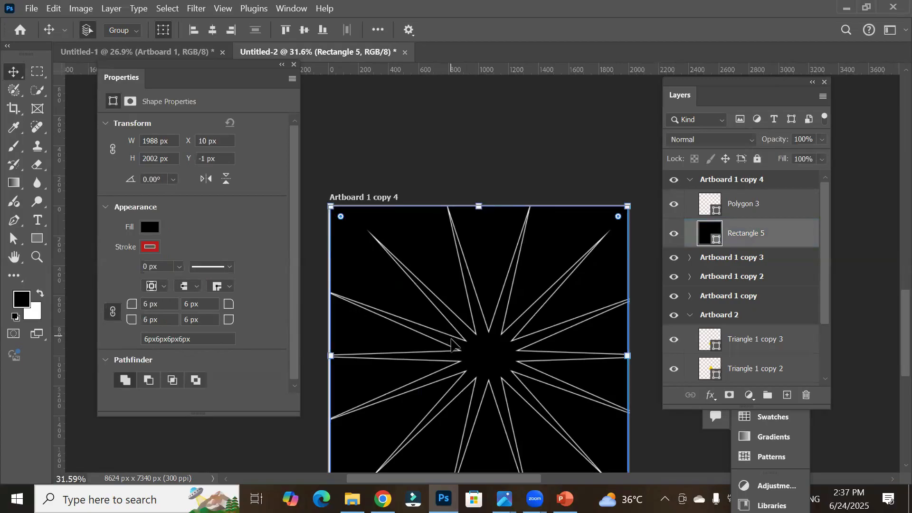
pyautogui.click(468, 153)
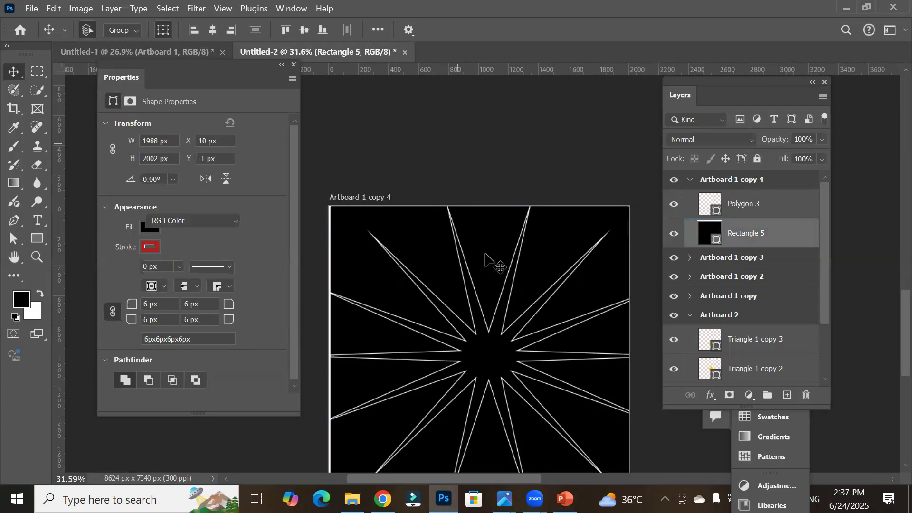
# Step: Try star ratios of 100% and then 50% on the star polygon
pyautogui.click(763, 257)
pyautogui.click(759, 210)
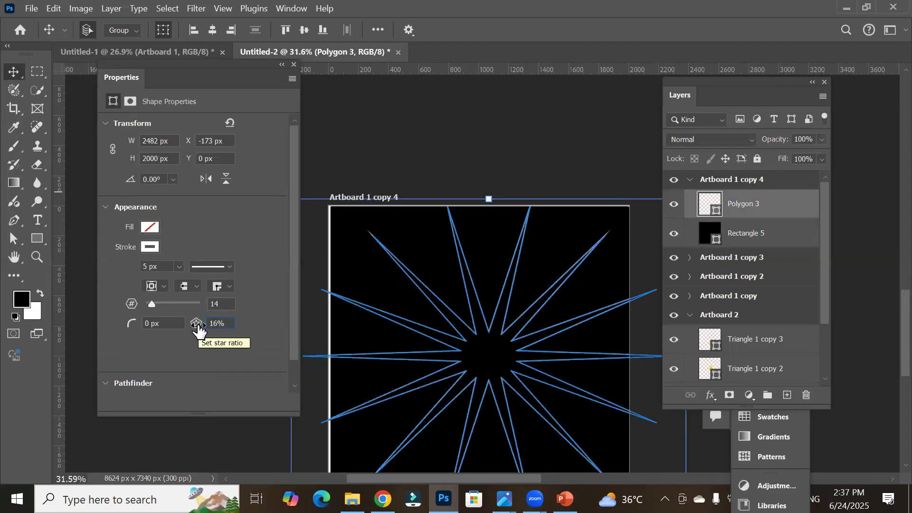
pyautogui.doubleClick(226, 324)
pyautogui.write('100')
pyautogui.press('Return')
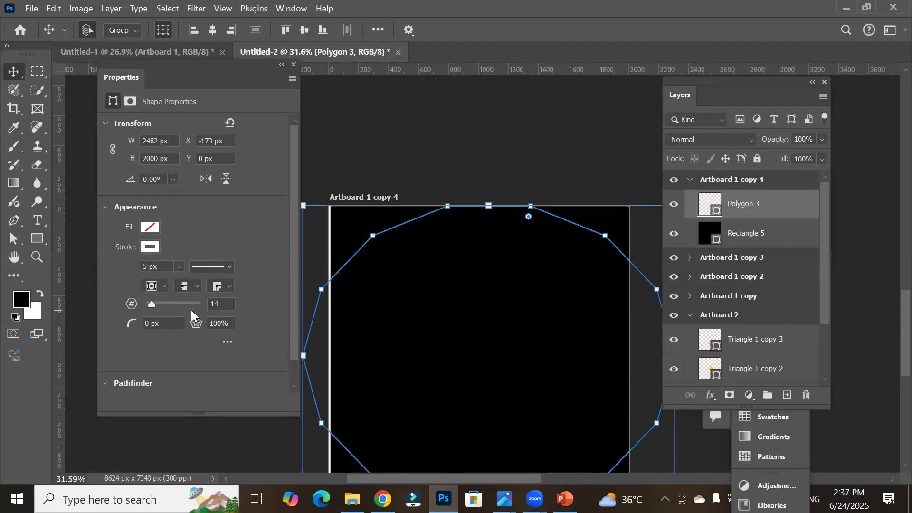
pyautogui.click(228, 325)
pyautogui.write('50')
pyautogui.press('Return')
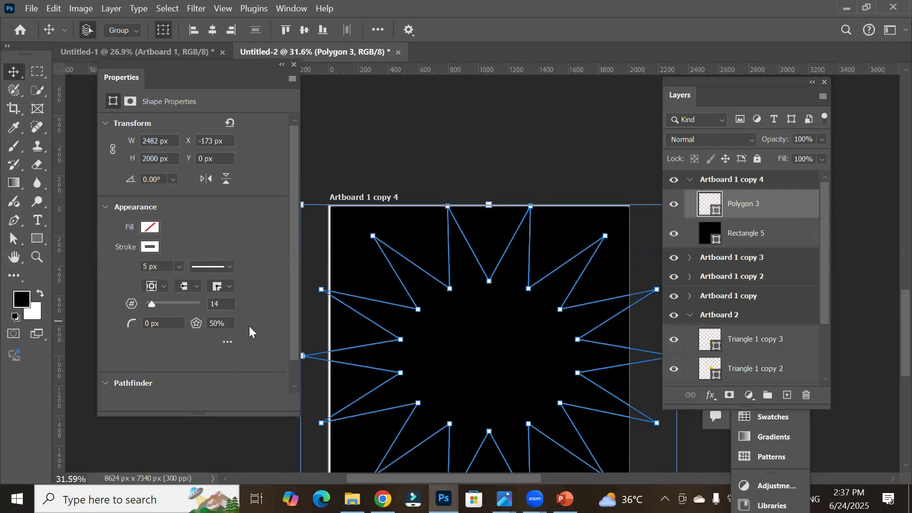
# Step: Set the star polygon's star ratio to 20%
pyautogui.scroll(-3, 232, 325)
pyautogui.scroll(-12, 231, 325)
pyautogui.press('Return')
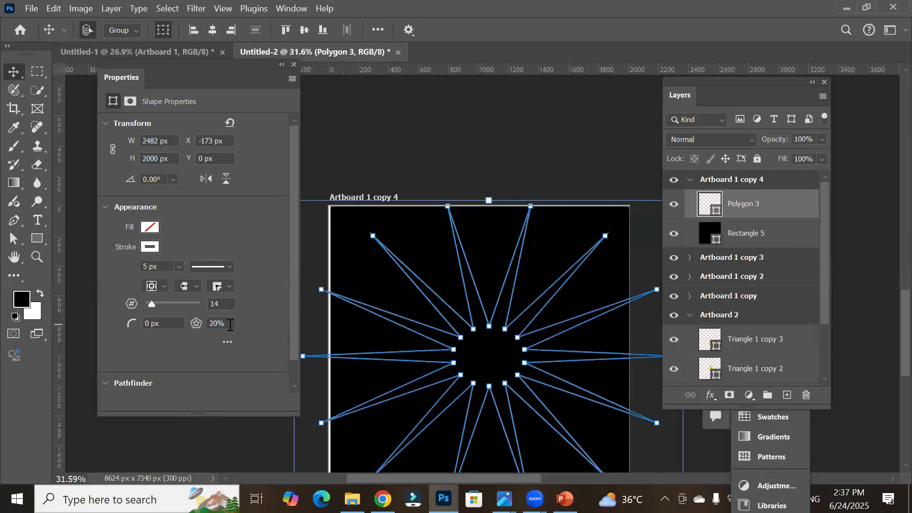
# Step: Lower the star polygon's star ratio to 5%
pyautogui.scroll(-1, 230, 325)
pyautogui.scroll(-3, 225, 312)
pyautogui.scroll(-6, 226, 312)
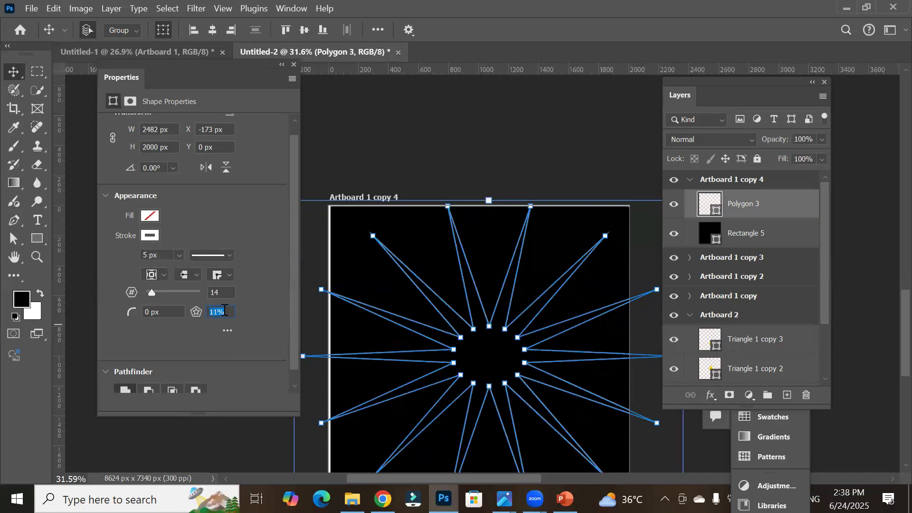
pyautogui.press('Return')
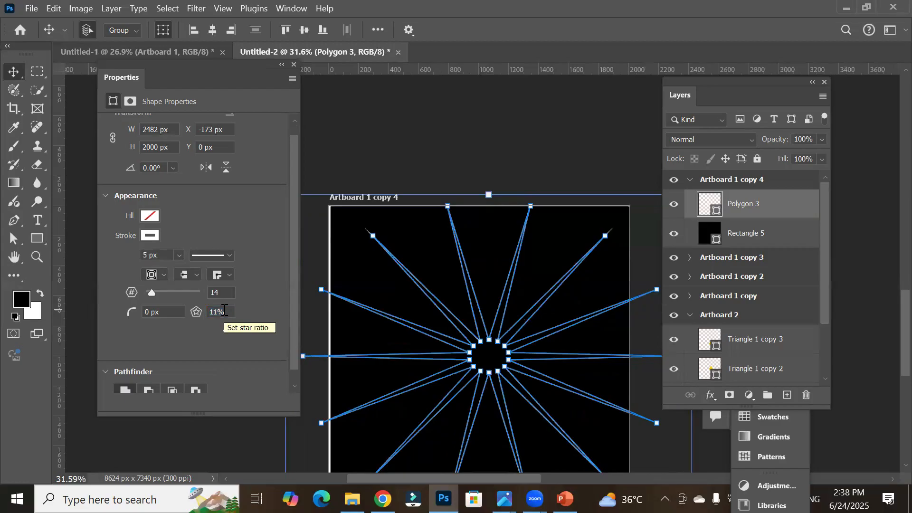
pyautogui.click(225, 310)
pyautogui.scroll(-2, 226, 310)
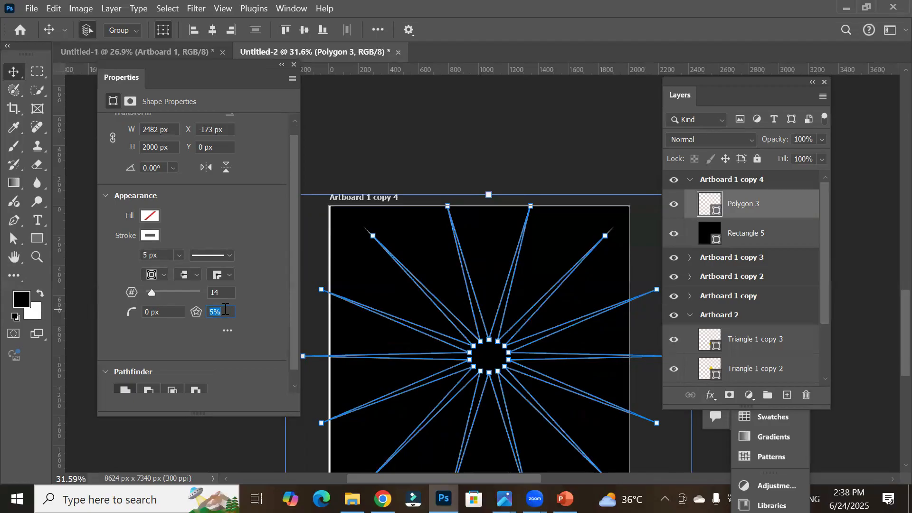
pyautogui.press('Return')
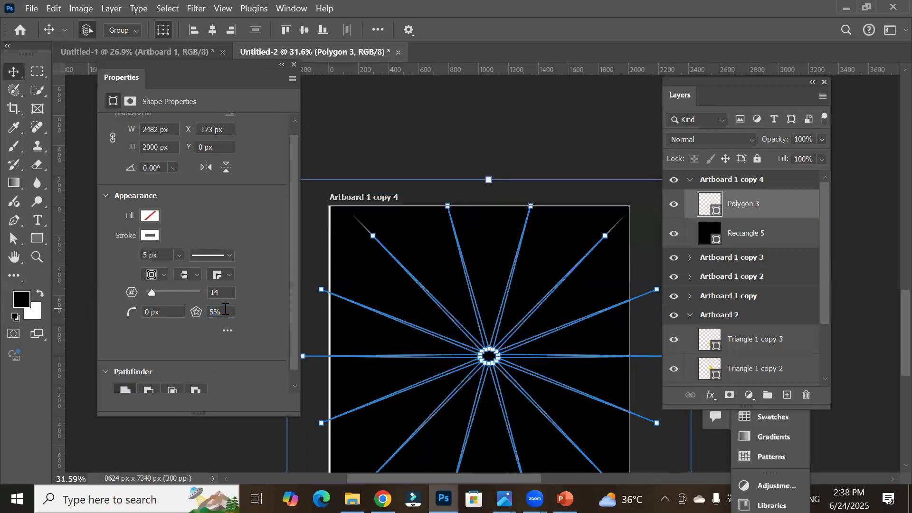
# Step: Give the star polygon a red fill
pyautogui.click(463, 140)
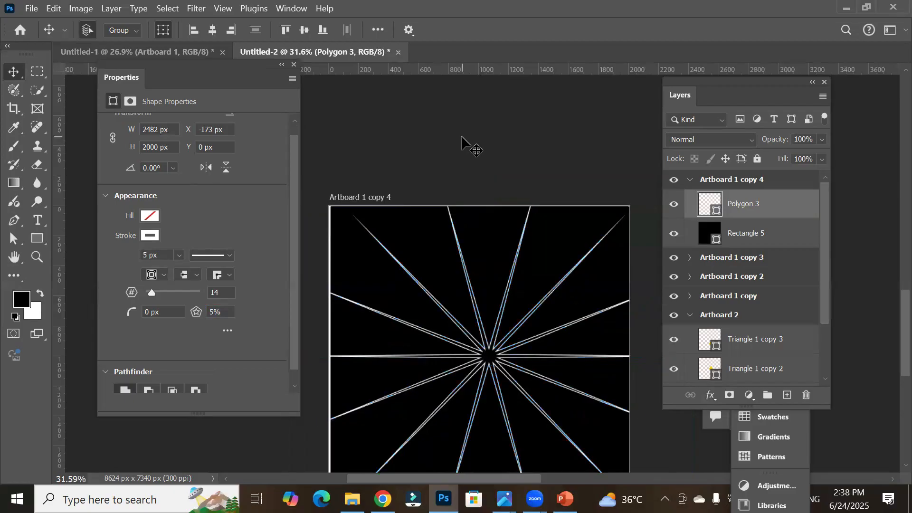
pyautogui.click(547, 316)
pyautogui.click(534, 326)
pyautogui.click(537, 331)
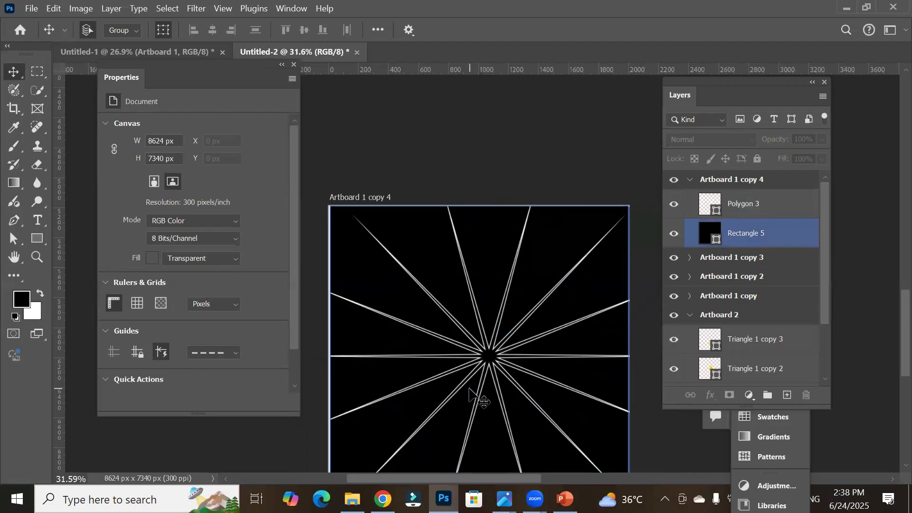
pyautogui.click(489, 362)
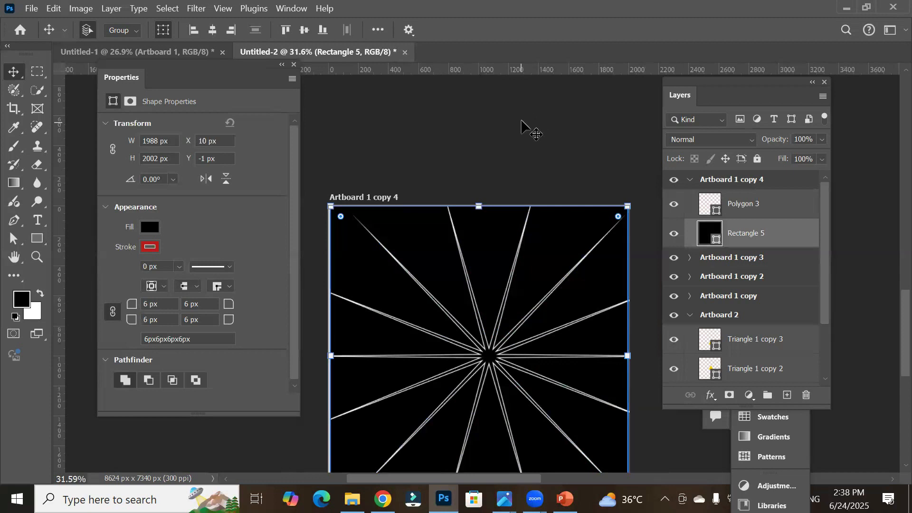
pyautogui.click(753, 205)
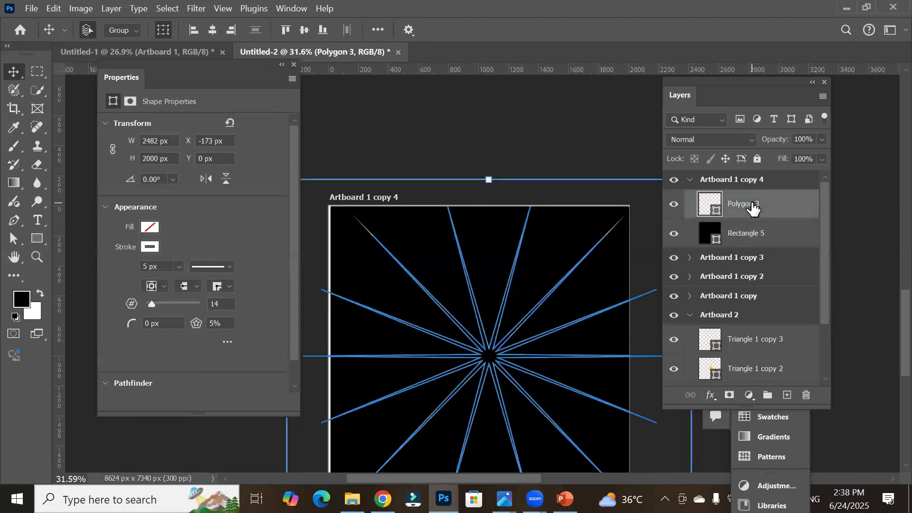
pyautogui.click(151, 228)
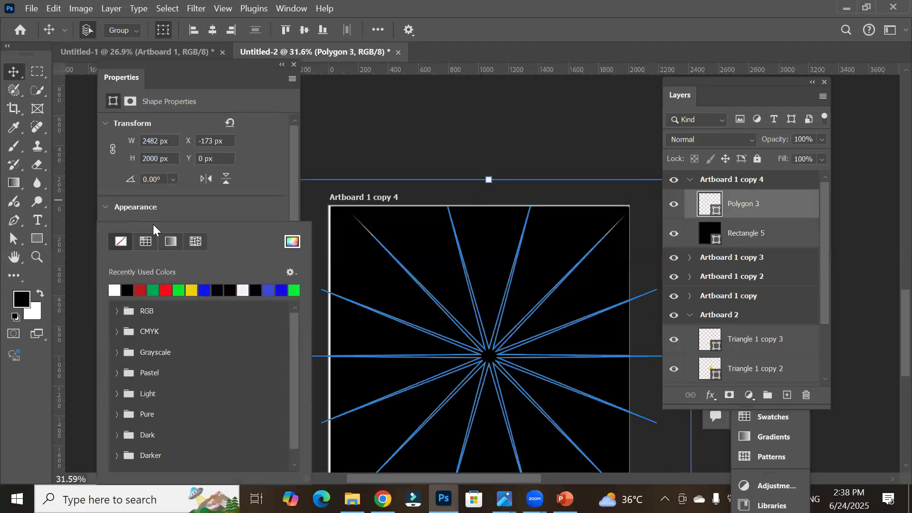
pyautogui.click(141, 290)
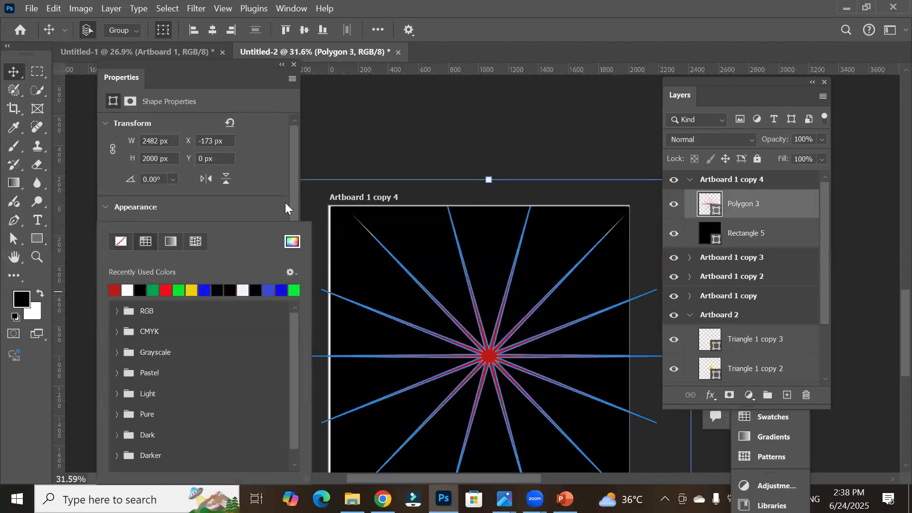
pyautogui.click(437, 137)
pyautogui.click(437, 129)
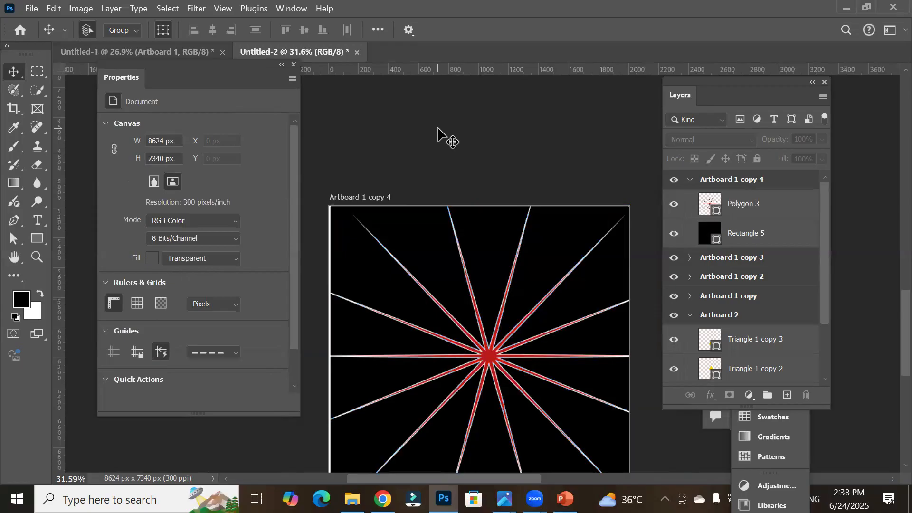
# Step: Zoom in to inspect the red-filled star's rays up close, then zoom back out
pyautogui.click(546, 288)
pyautogui.scroll(5, 542, 280)
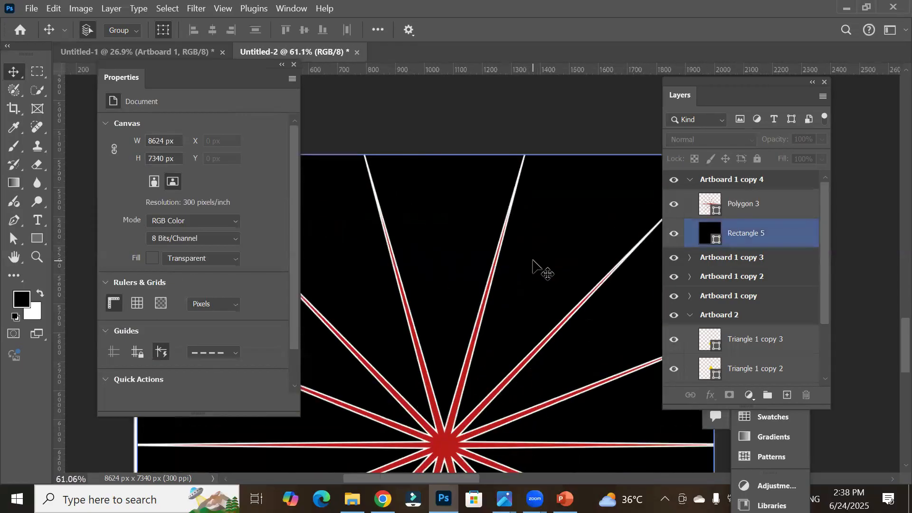
pyautogui.scroll(4, 533, 261)
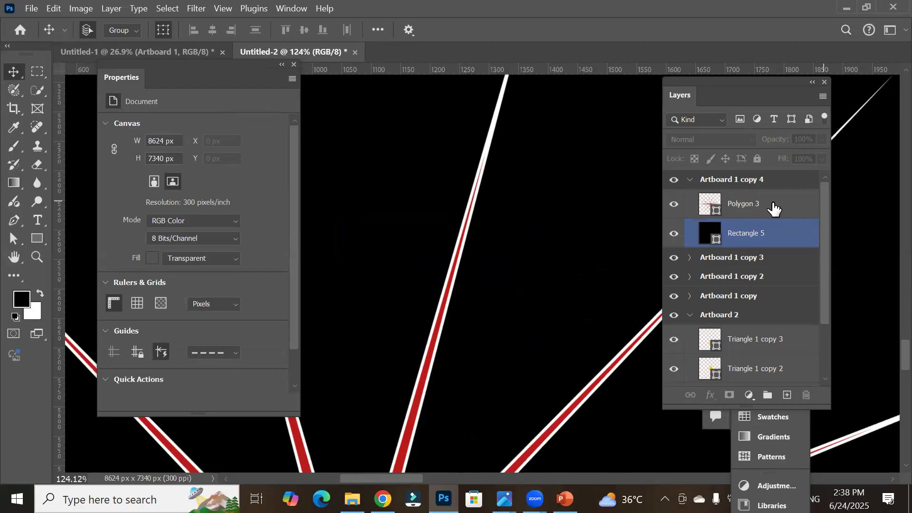
pyautogui.click(744, 204)
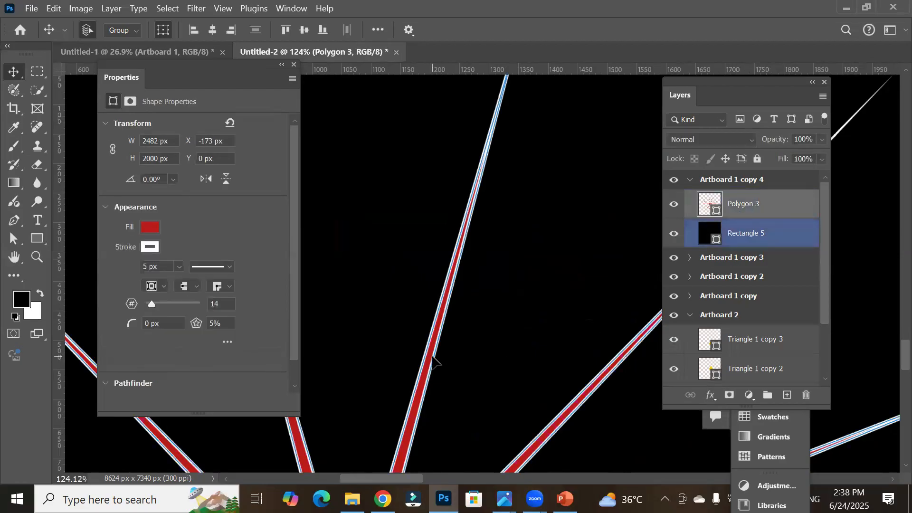
pyautogui.scroll(-6, 458, 366)
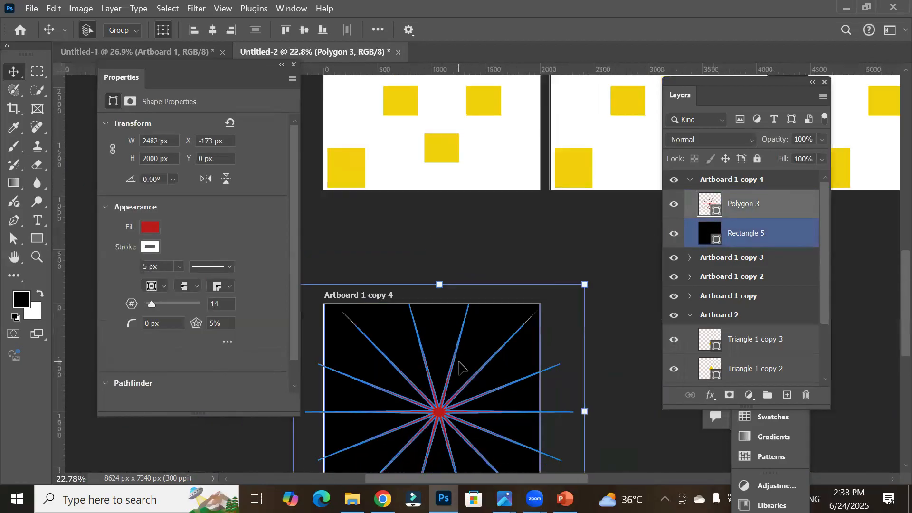
pyautogui.scroll(-3, 458, 367)
# Step: Scale the star down to about 768 × 553 px and place its centre at the artboard's top-left corner
pyautogui.moveTo(505, 424); pyautogui.dragTo(433, 360)
pyautogui.scroll(4, 494, 447)
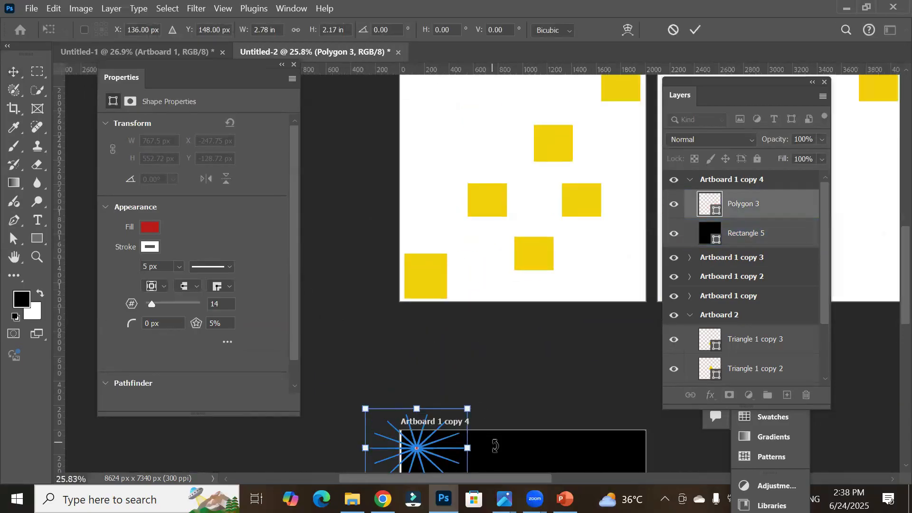
pyautogui.moveTo(516, 438); pyautogui.dragTo(501, 123)
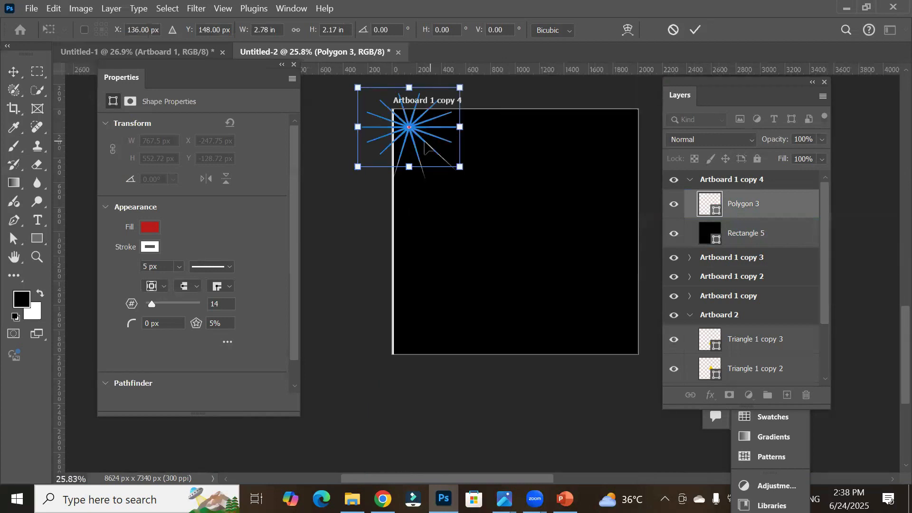
pyautogui.moveTo(417, 142); pyautogui.dragTo(450, 177)
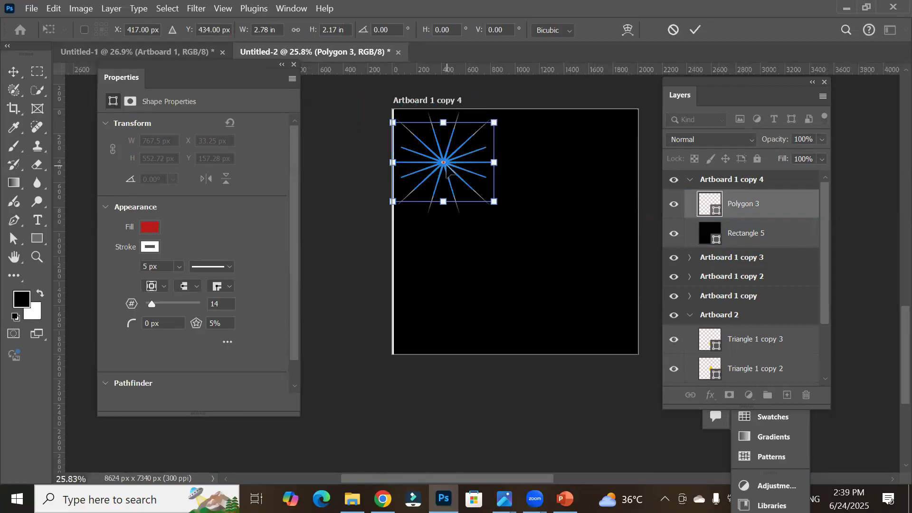
pyautogui.moveTo(448, 175); pyautogui.dragTo(615, 314)
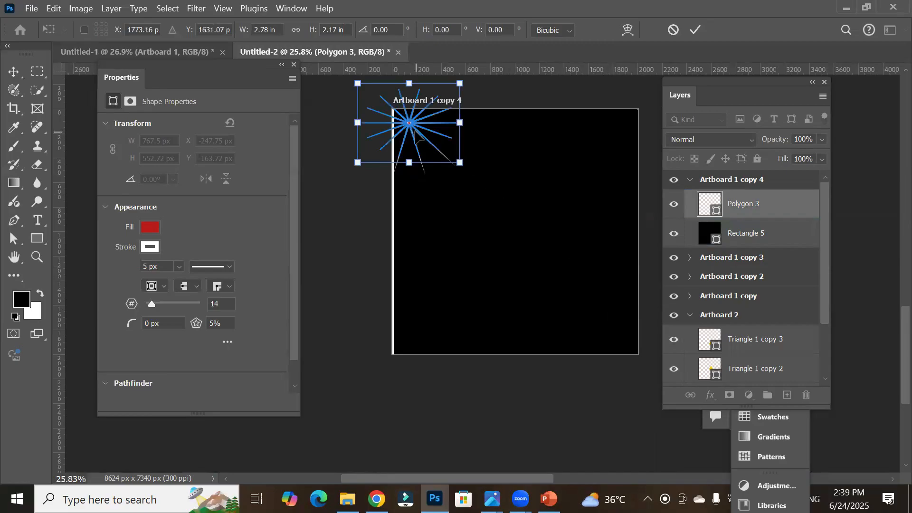
pyautogui.moveTo(409, 124); pyautogui.dragTo(587, 186)
pyautogui.click(695, 29)
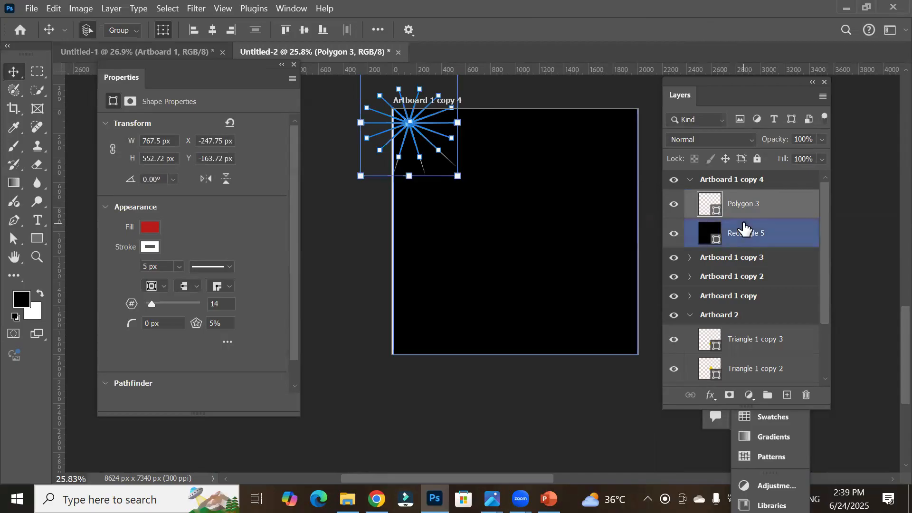
# Step: Duplicate the small star into the artboard's other three corners
pyautogui.rightClick(12, 72)
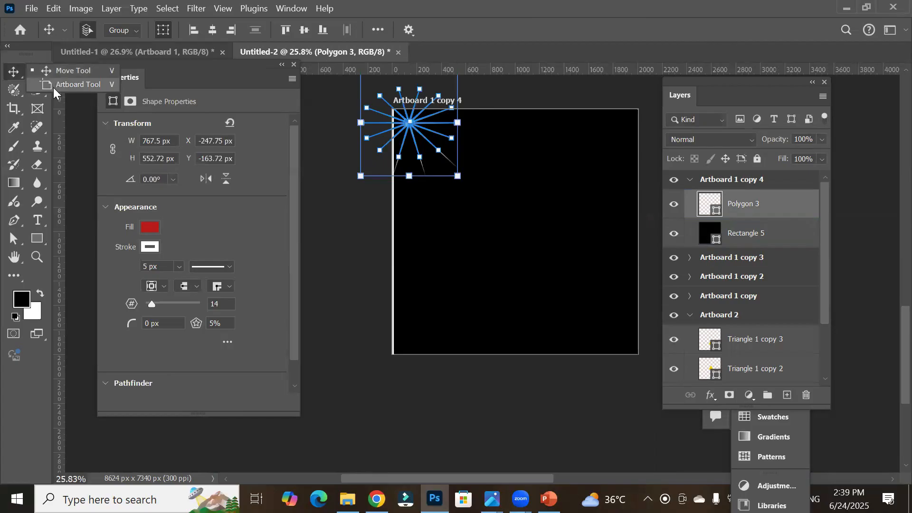
pyautogui.click(60, 73)
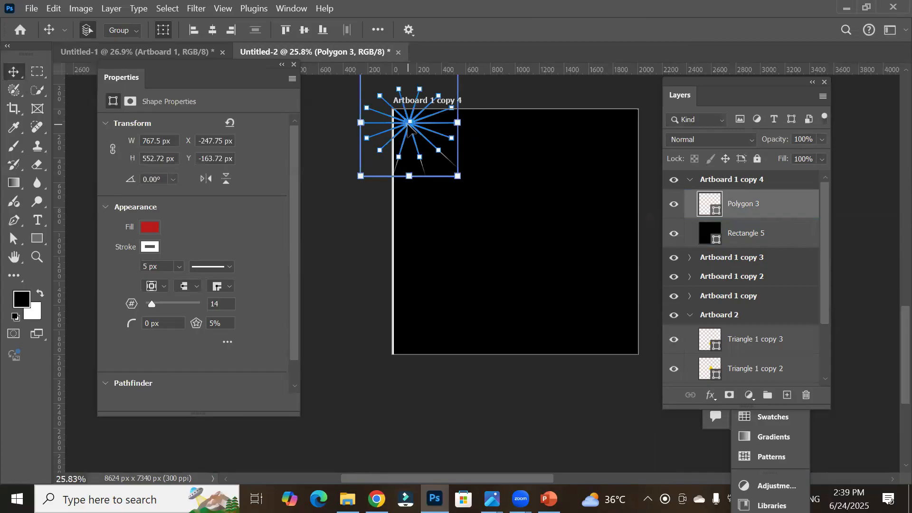
pyautogui.moveTo(410, 126); pyautogui.dragTo(619, 338)
pyautogui.moveTo(580, 307); pyautogui.dragTo(414, 356)
pyautogui.click(409, 353)
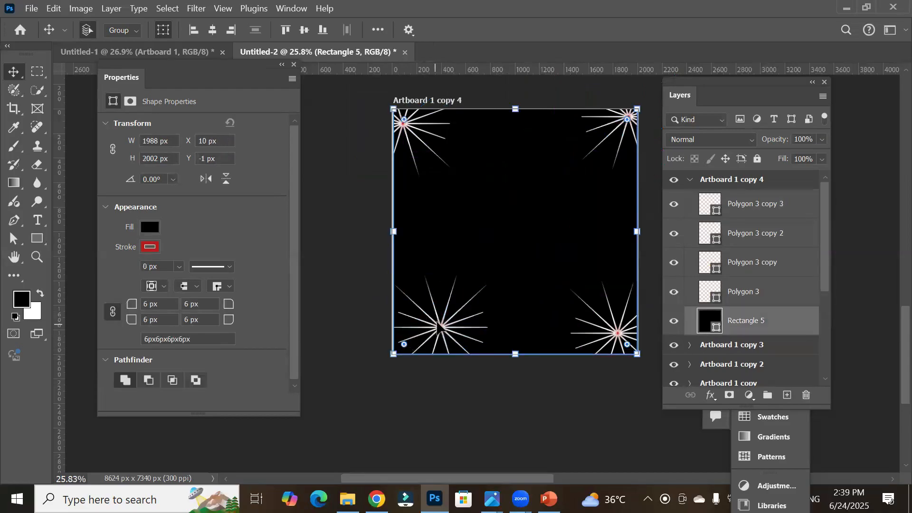
# Step: Duplicate a star into the artboard's centre and enlarge it to about 1355 × 926 px
pyautogui.moveTo(441, 327); pyautogui.dragTo(537, 220)
pyautogui.moveTo(575, 170); pyautogui.dragTo(650, 97)
pyautogui.moveTo(573, 195); pyautogui.dragTo(534, 228)
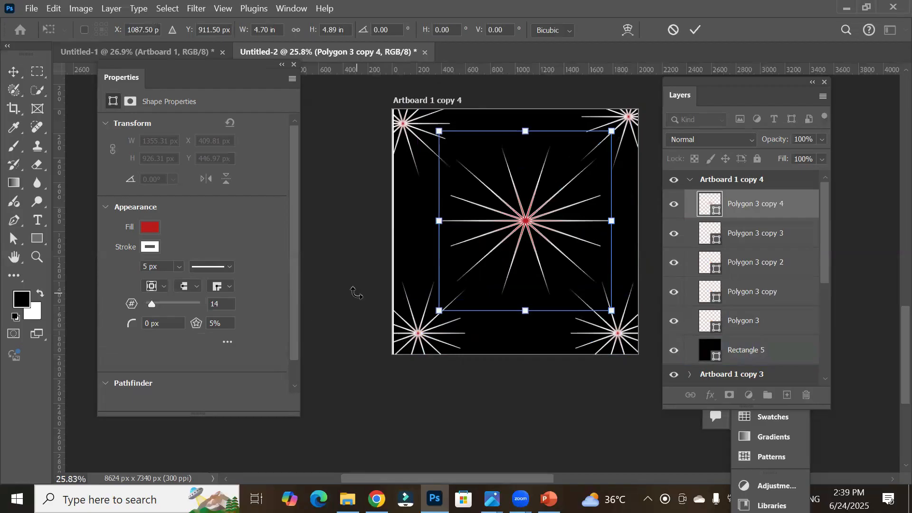
pyautogui.click(13, 71)
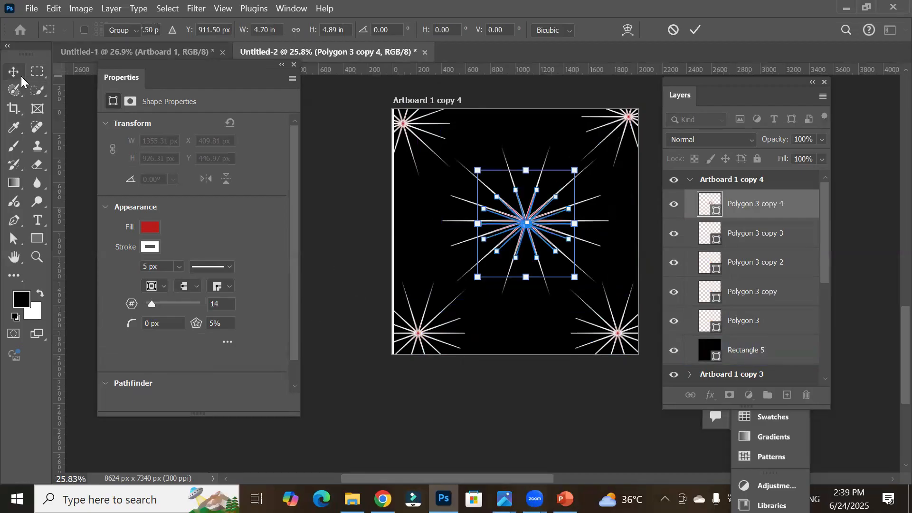
pyautogui.click(346, 275)
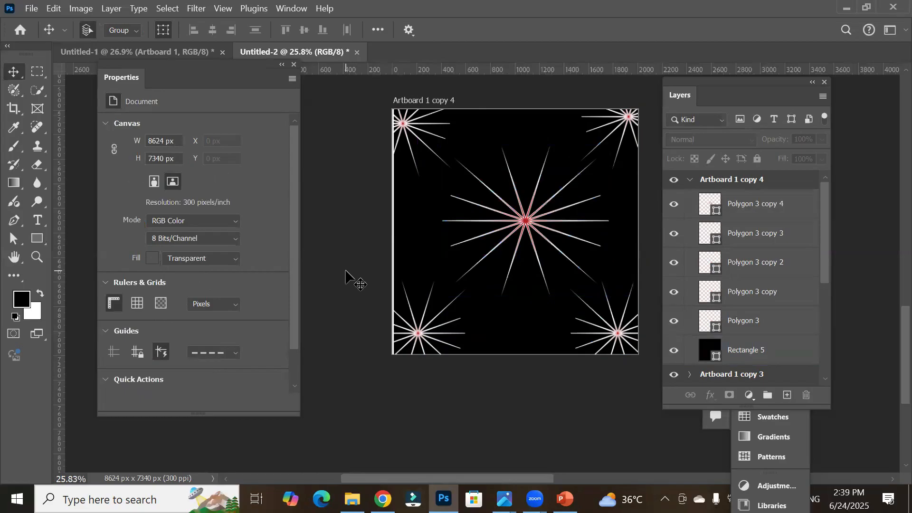
# Step: Place the Ronaldo1 image from the Players folder as an embedded object on the poster artboard
pyautogui.click(29, 8)
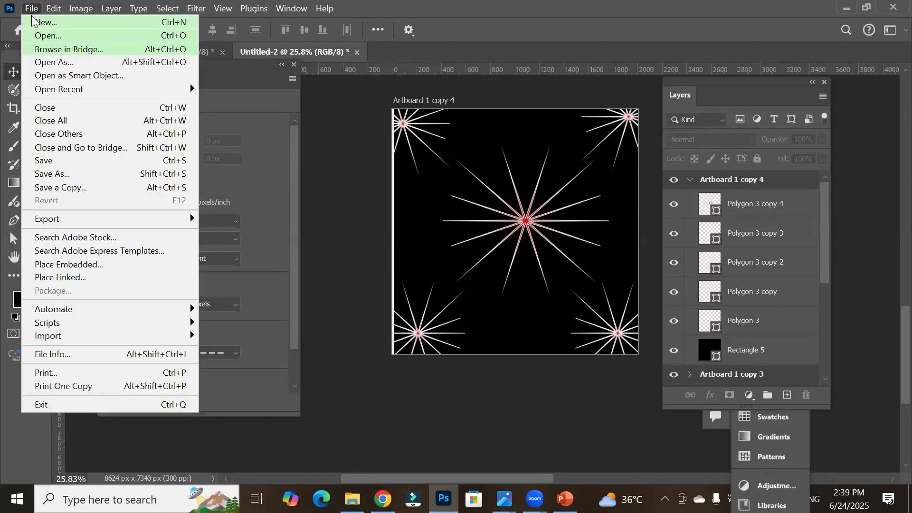
pyautogui.click(93, 269)
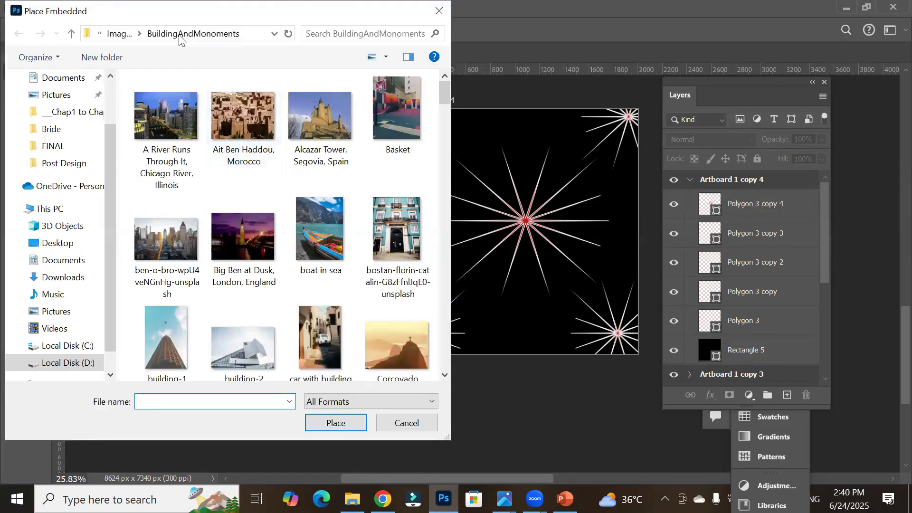
pyautogui.click(121, 34)
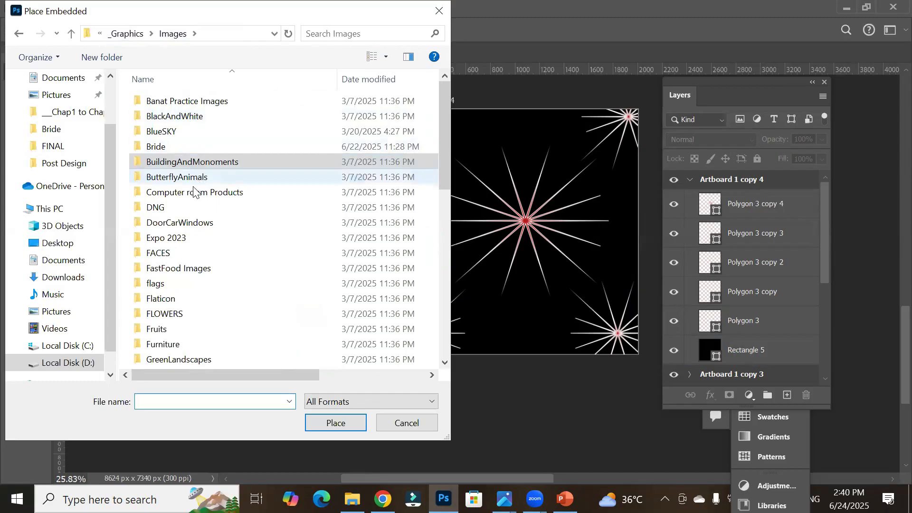
pyautogui.scroll(-3, 190, 247)
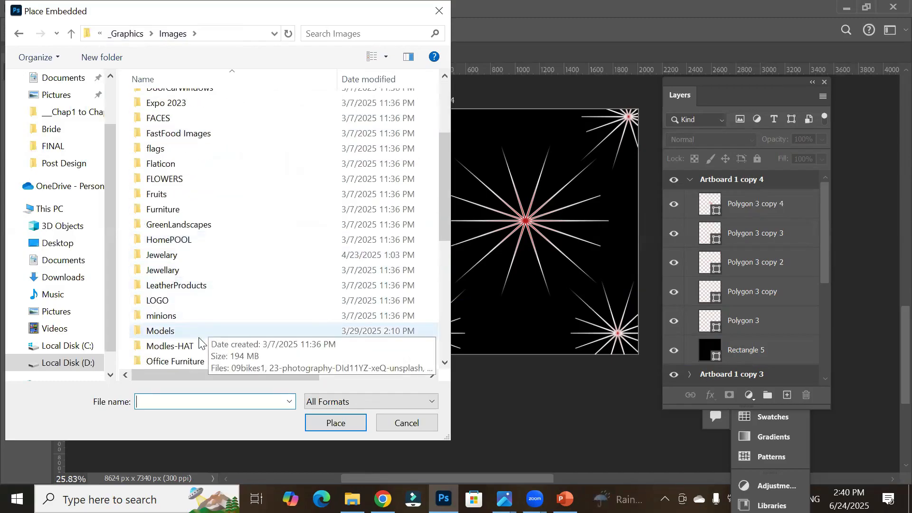
pyautogui.scroll(-2, 174, 354)
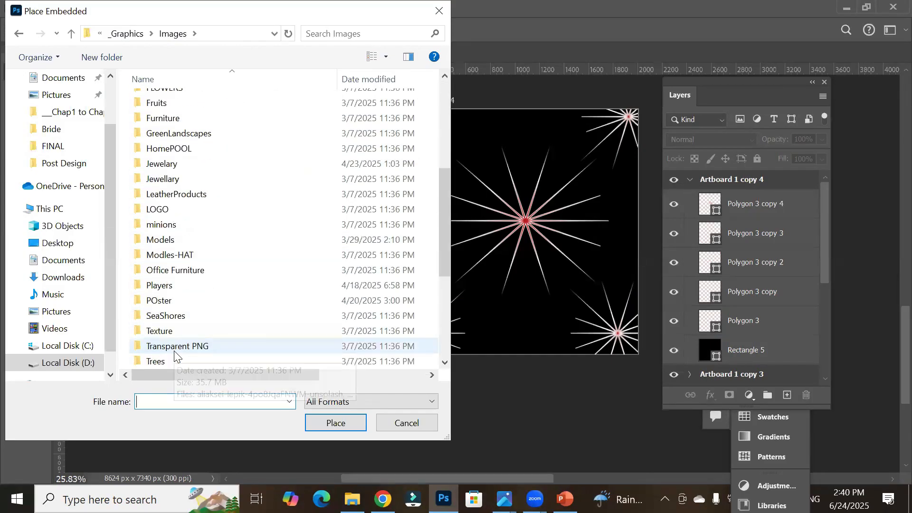
pyautogui.doubleClick(173, 285)
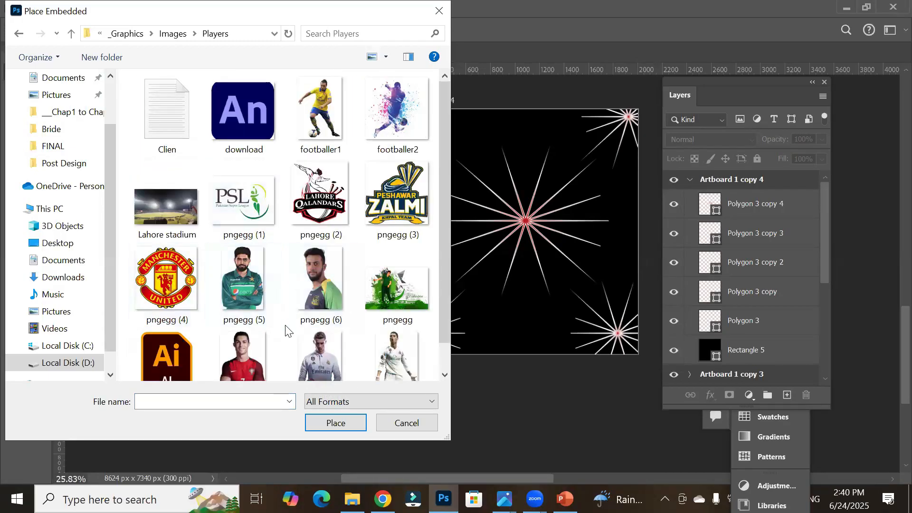
pyautogui.click(251, 352)
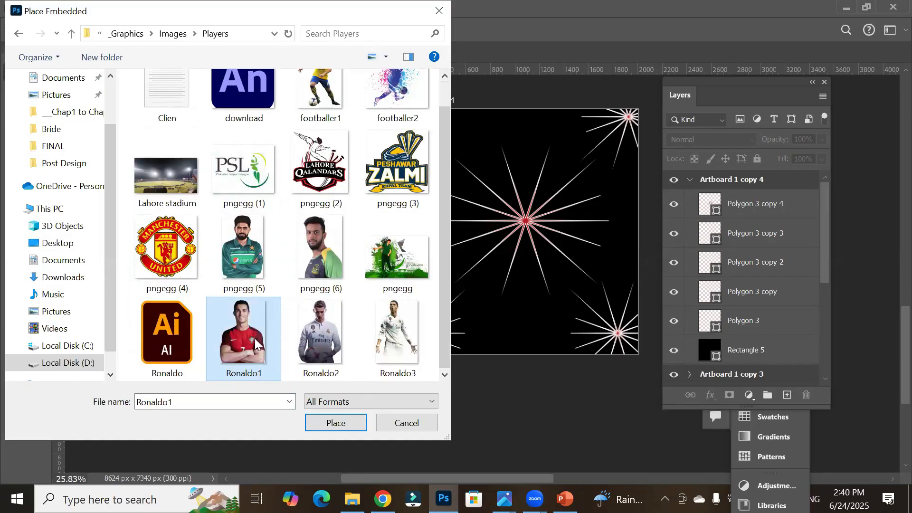
pyautogui.click(323, 424)
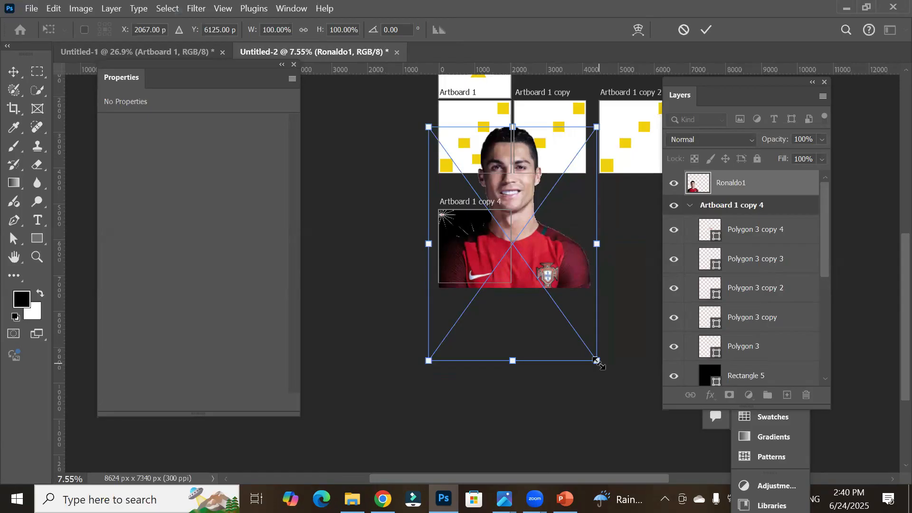
# Step: Scale the placed photo down to 23.6% and position it at the bottom centre of the poster artboard
pyautogui.moveTo(598, 362); pyautogui.dragTo(521, 286)
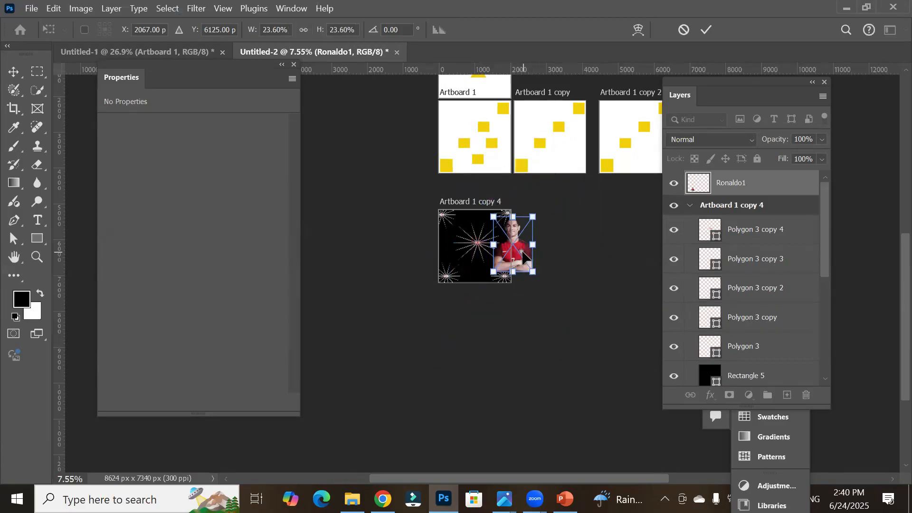
pyautogui.moveTo(522, 250); pyautogui.dragTo(483, 247)
pyautogui.scroll(5, 430, 209)
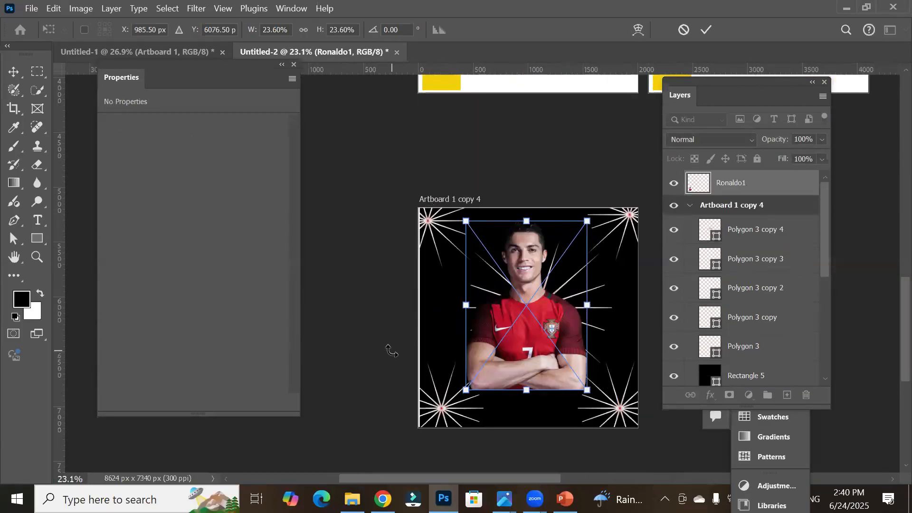
pyautogui.click(14, 72)
pyautogui.press('Return')
pyautogui.click(384, 326)
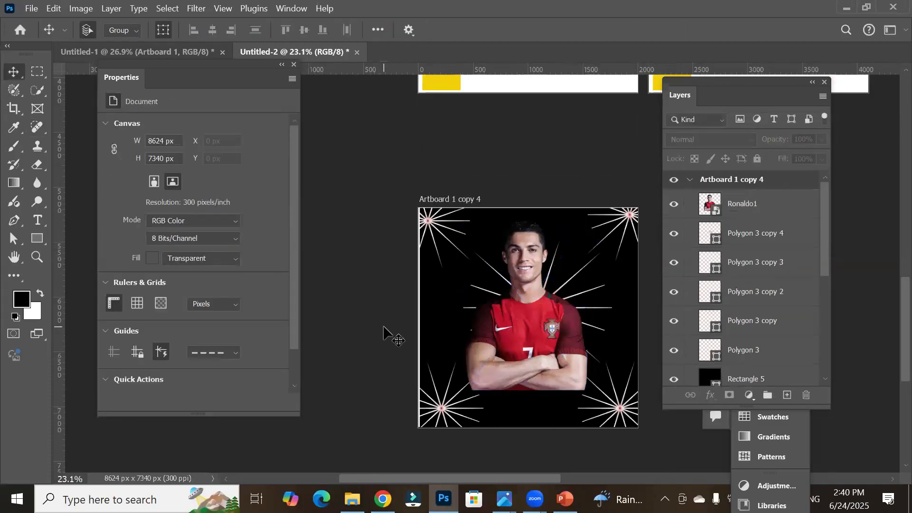
pyautogui.moveTo(532, 350); pyautogui.dragTo(536, 401)
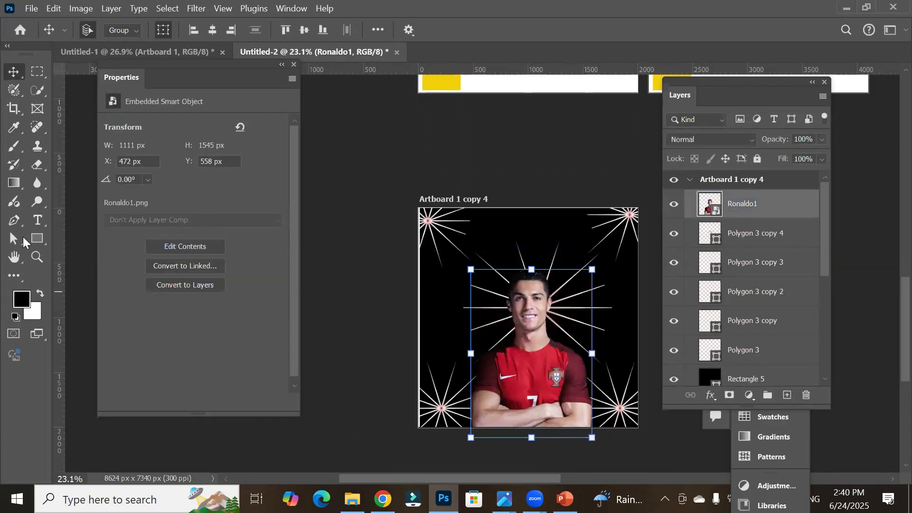
# Step: Start a text layer near the poster's top and set its text colour to f7f3f3
pyautogui.click(39, 220)
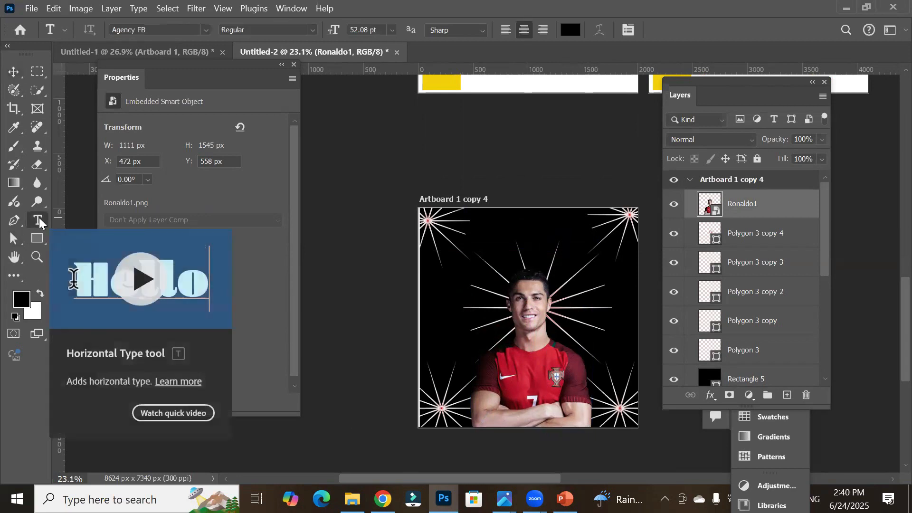
pyautogui.click(486, 244)
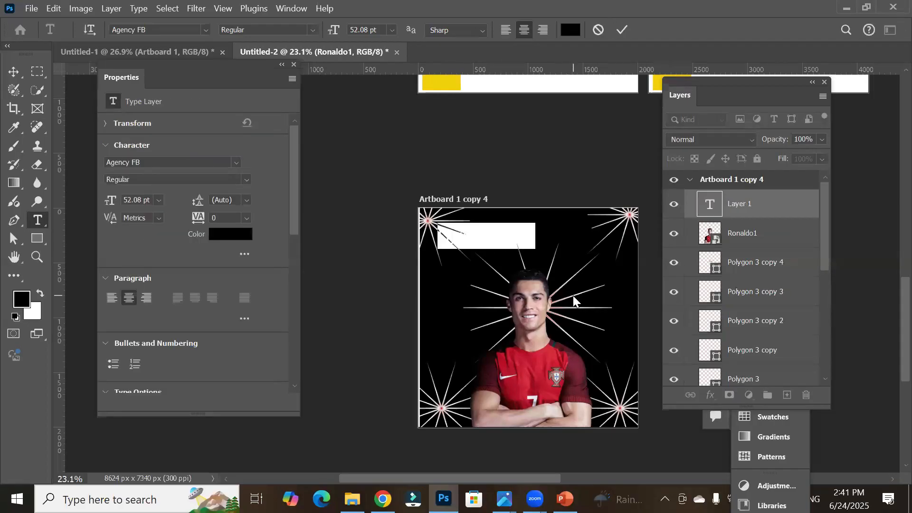
pyautogui.click(569, 32)
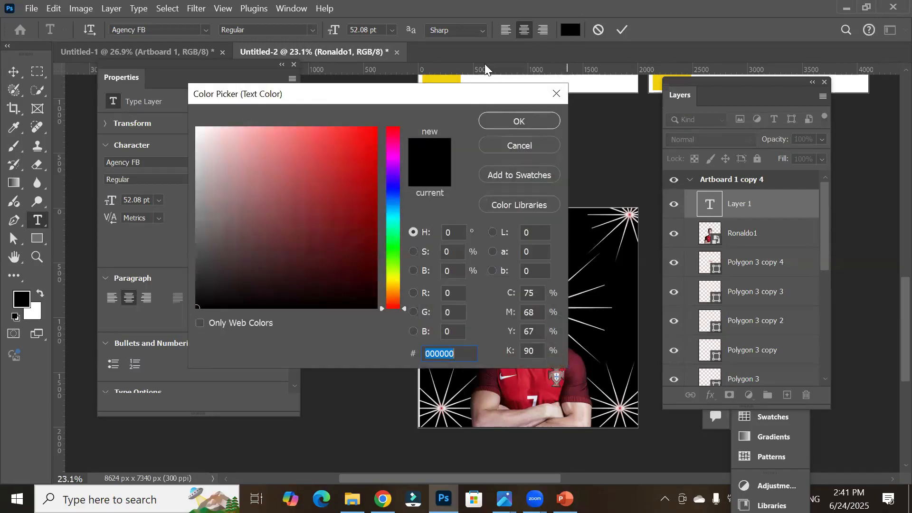
pyautogui.click(198, 132)
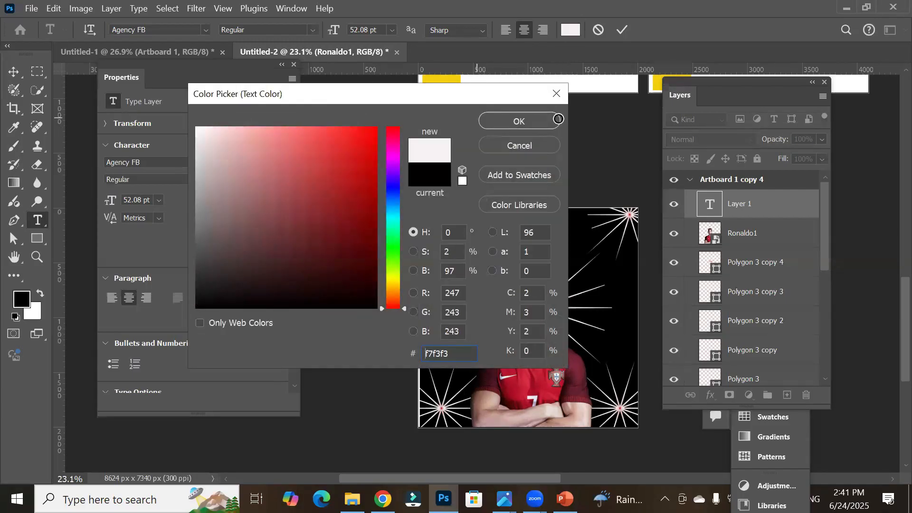
pyautogui.click(533, 120)
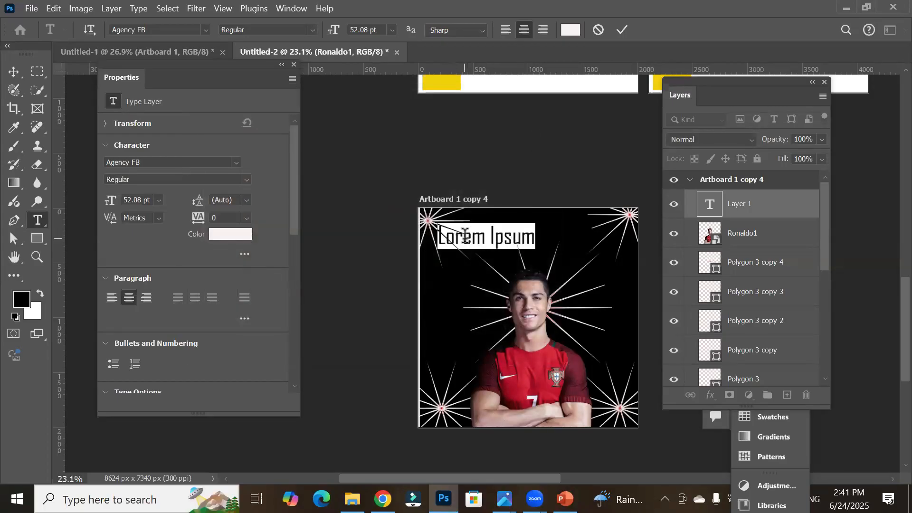
# Step: Type the title Ronaldo and move it to the top centre of the poster artboard
pyautogui.write('Ronaldo')
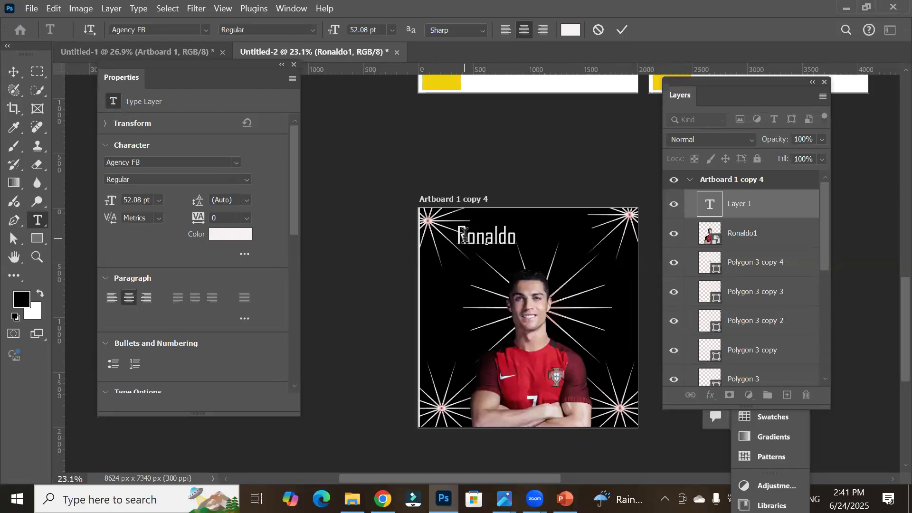
pyautogui.click(13, 72)
pyautogui.moveTo(485, 236); pyautogui.dragTo(516, 228)
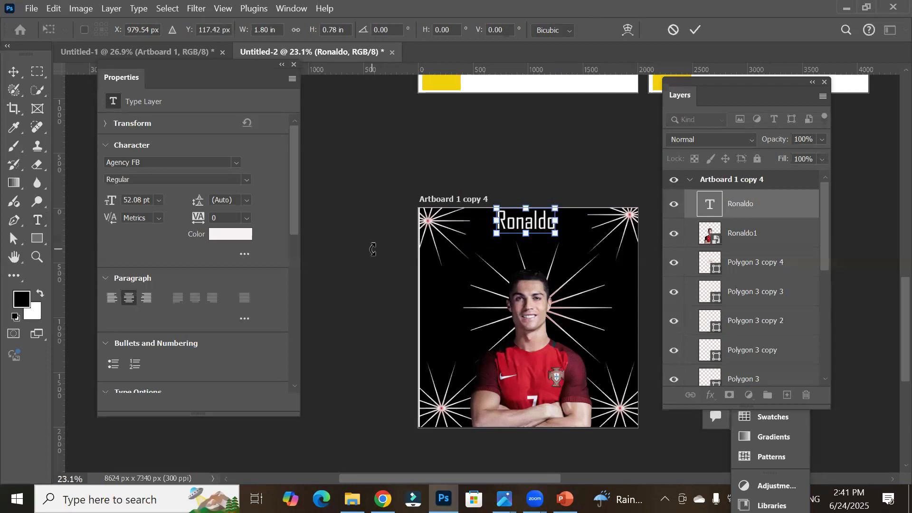
# Step: Delete Artboard 1 from the document
pyautogui.scroll(-10, 374, 251)
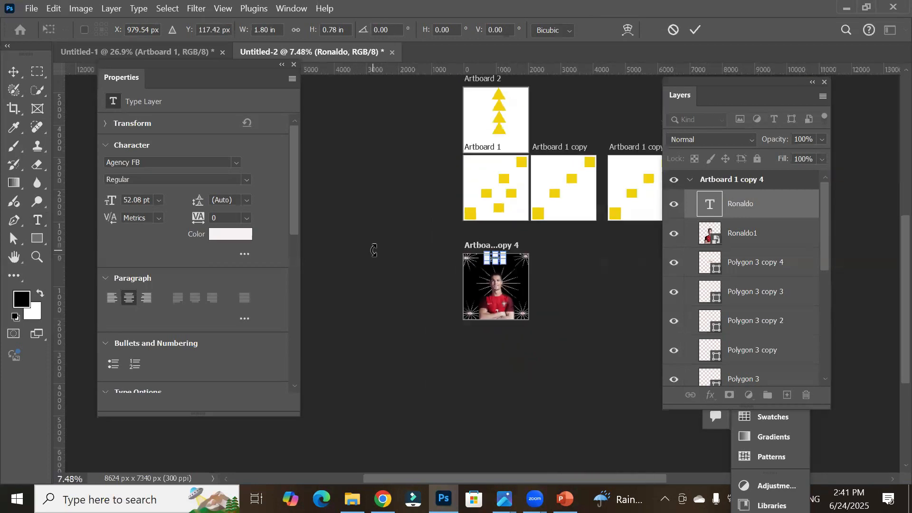
pyautogui.moveTo(577, 297); pyautogui.dragTo(503, 373)
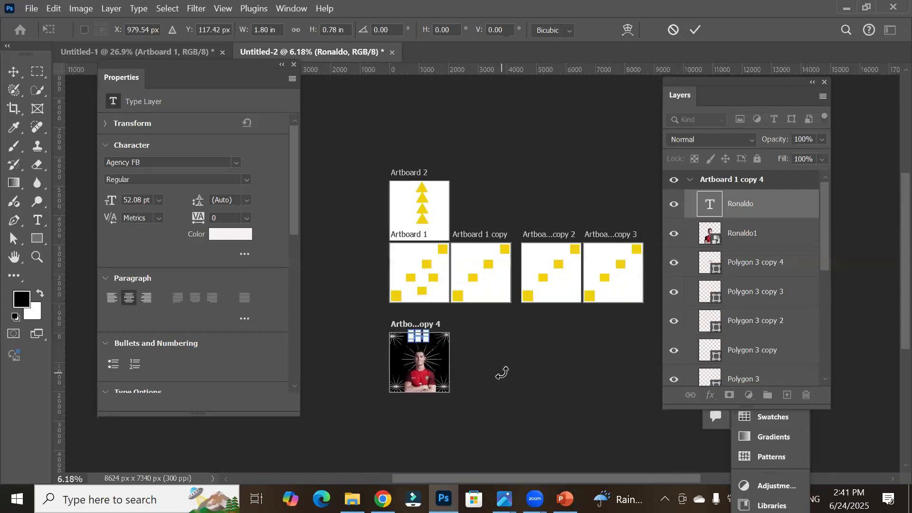
pyautogui.scroll(-1, 503, 373)
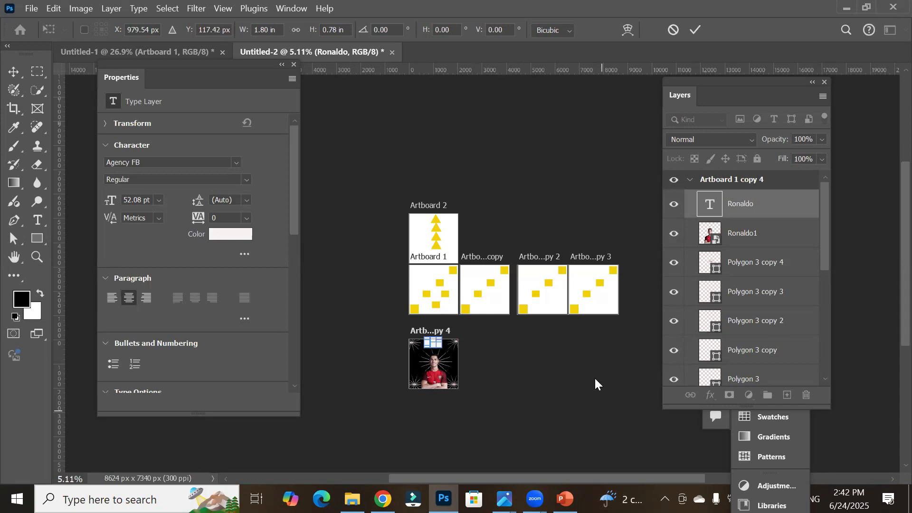
pyautogui.click(13, 71)
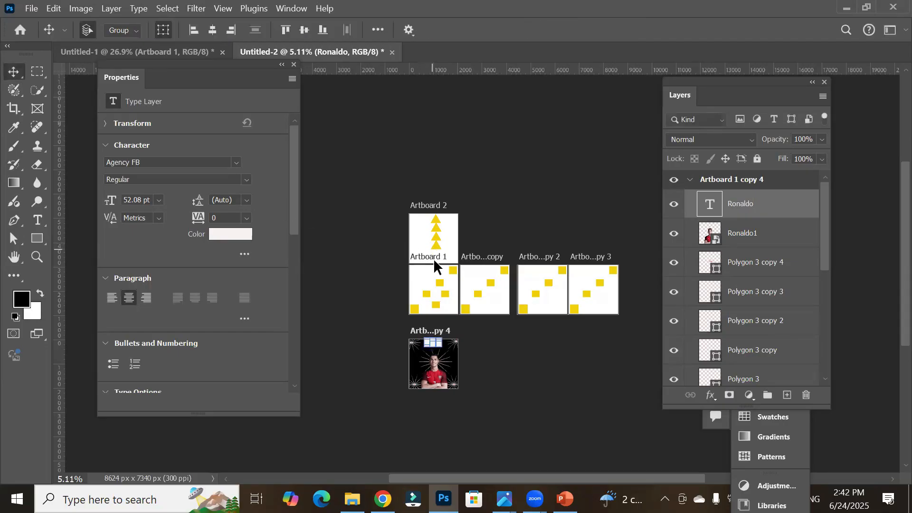
pyautogui.click(437, 291)
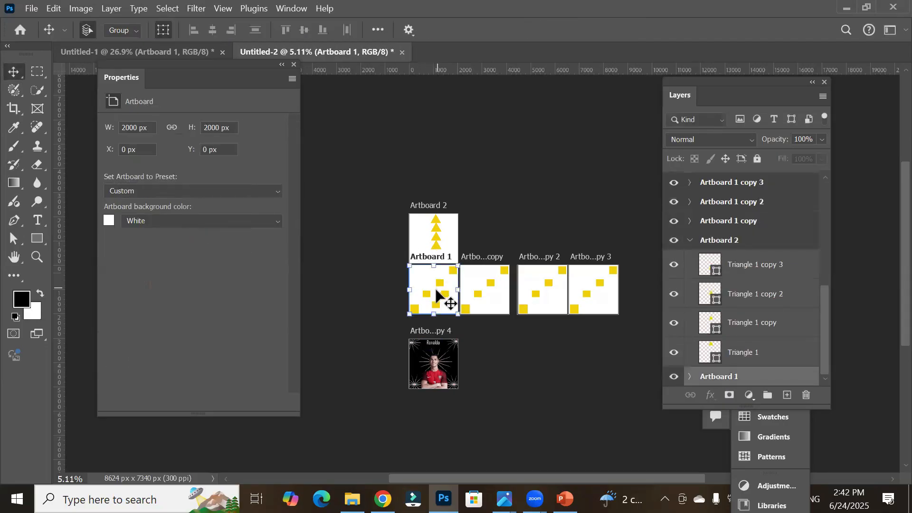
pyautogui.press('Delete')
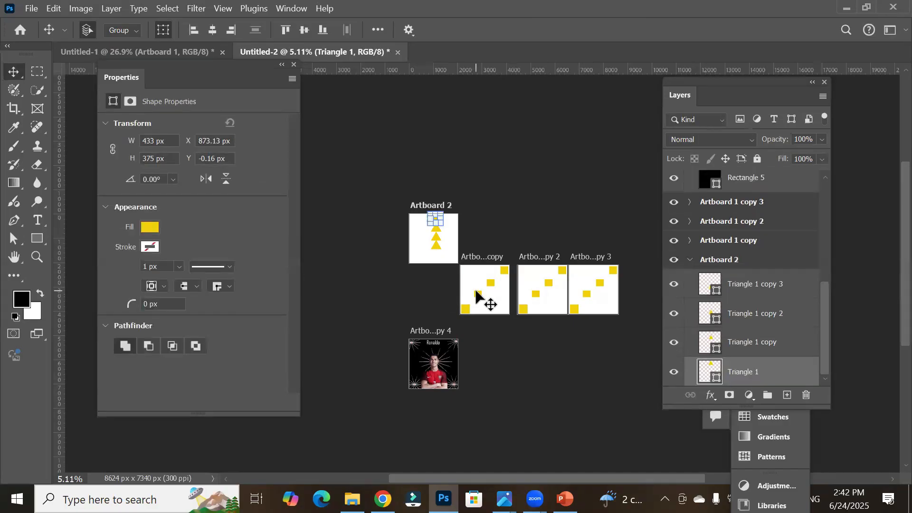
pyautogui.click(492, 306)
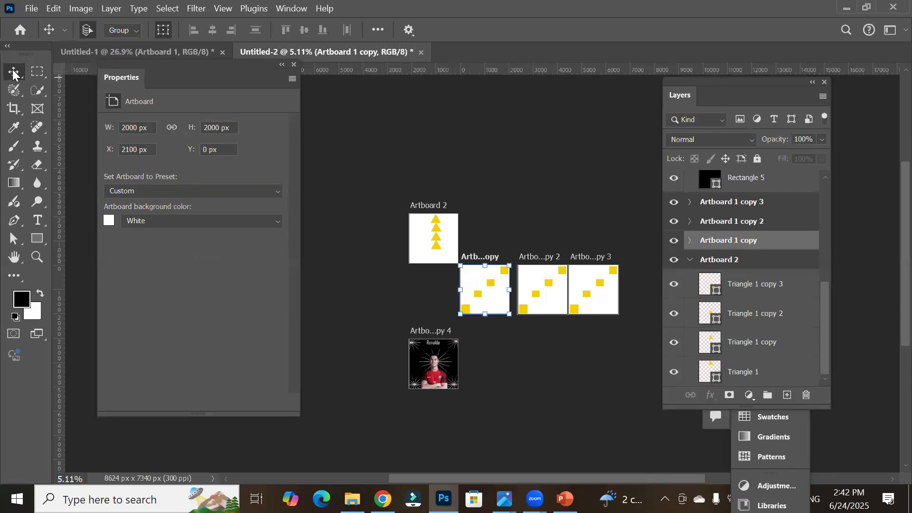
pyautogui.moveTo(482, 299); pyautogui.dragTo(510, 237)
pyautogui.hotkey('ctrl', 't')
pyautogui.moveTo(489, 302); pyautogui.dragTo(491, 299)
pyautogui.click(677, 33)
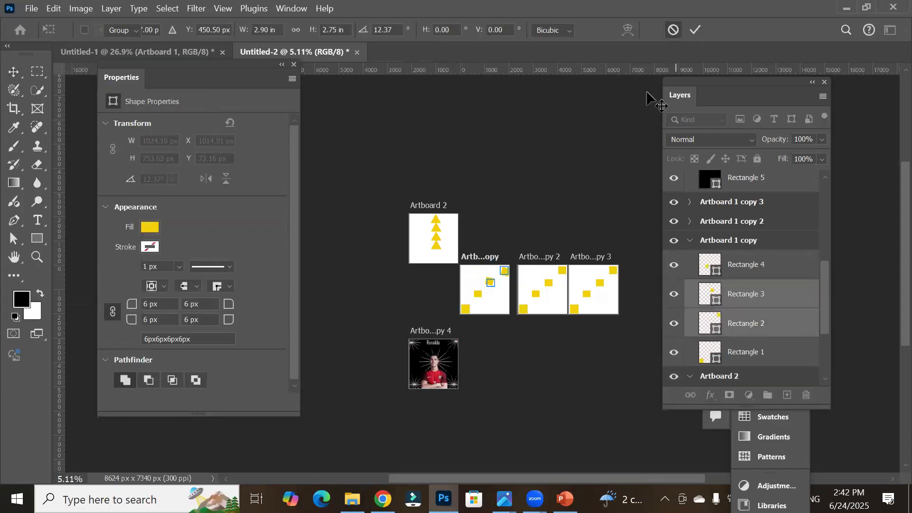
# Step: Delete the artboard Artboard 1 copy from the document
pyautogui.click(539, 285)
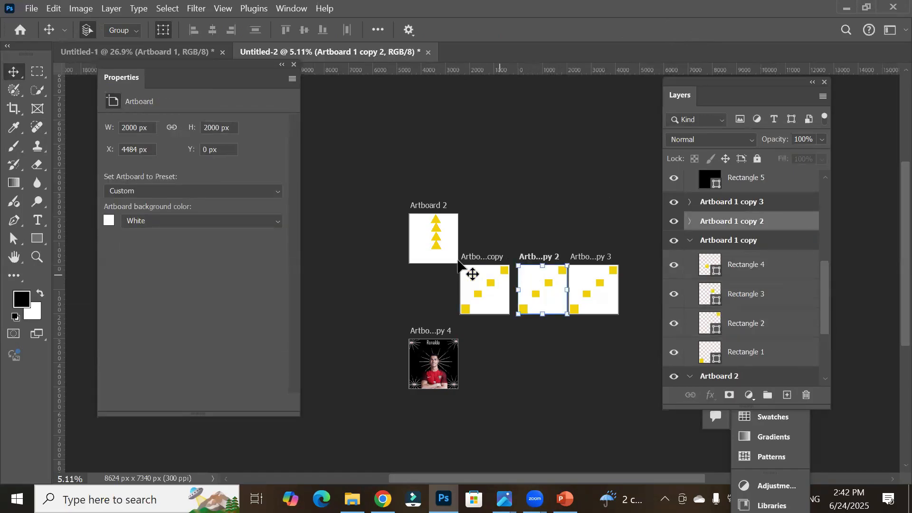
pyautogui.scroll(3, 435, 240)
pyautogui.scroll(2, 435, 240)
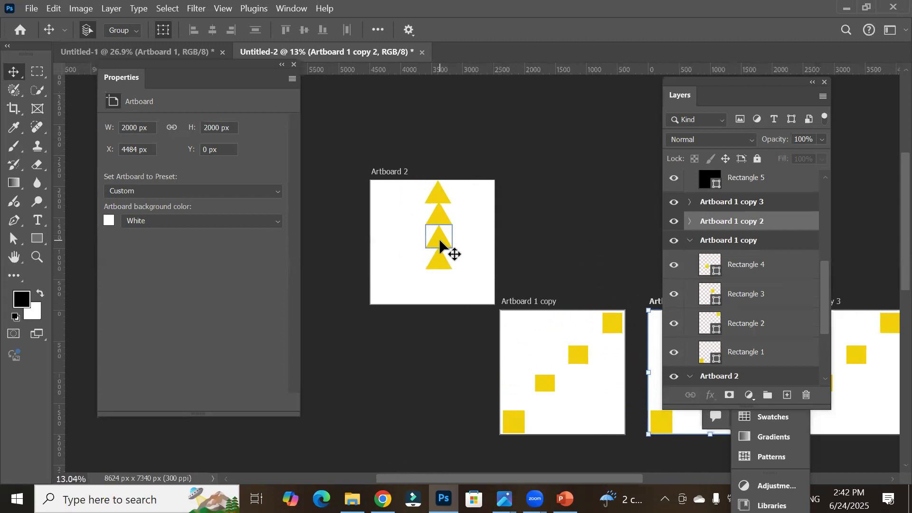
pyautogui.click(436, 241)
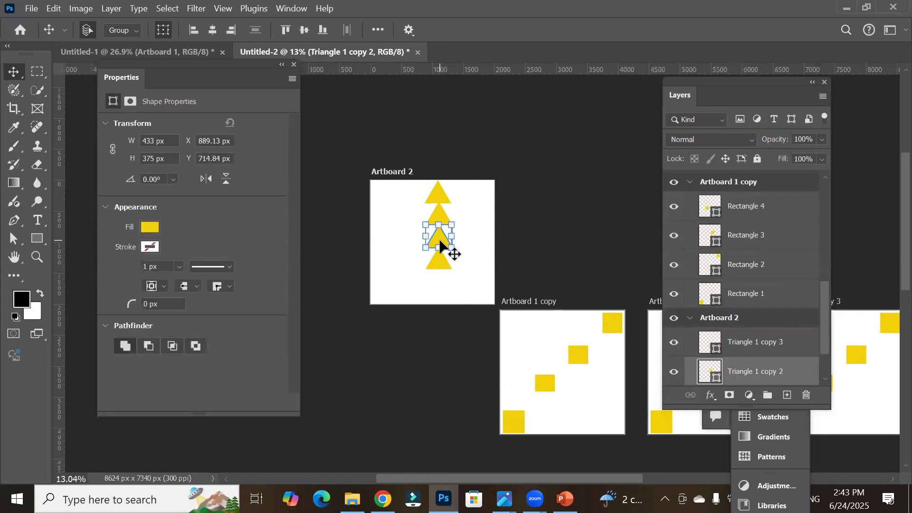
pyautogui.click(573, 425)
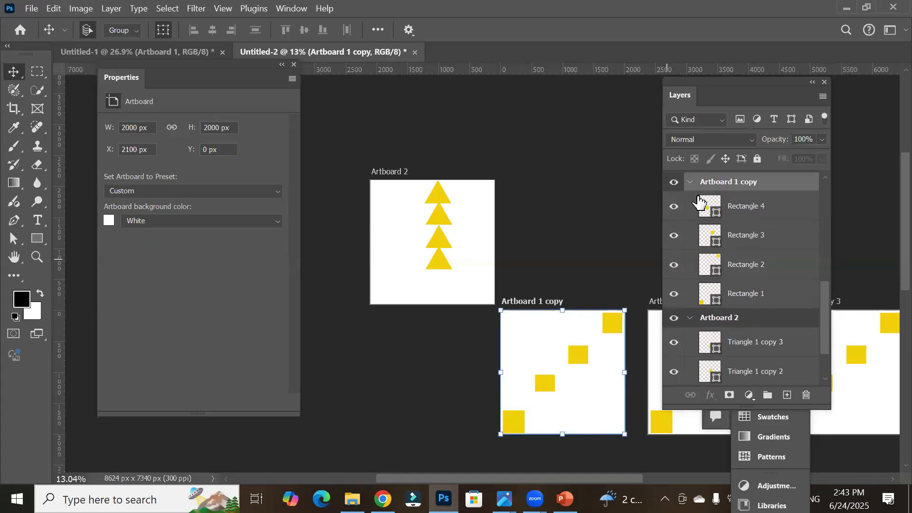
pyautogui.hotkey('shift', 'v')
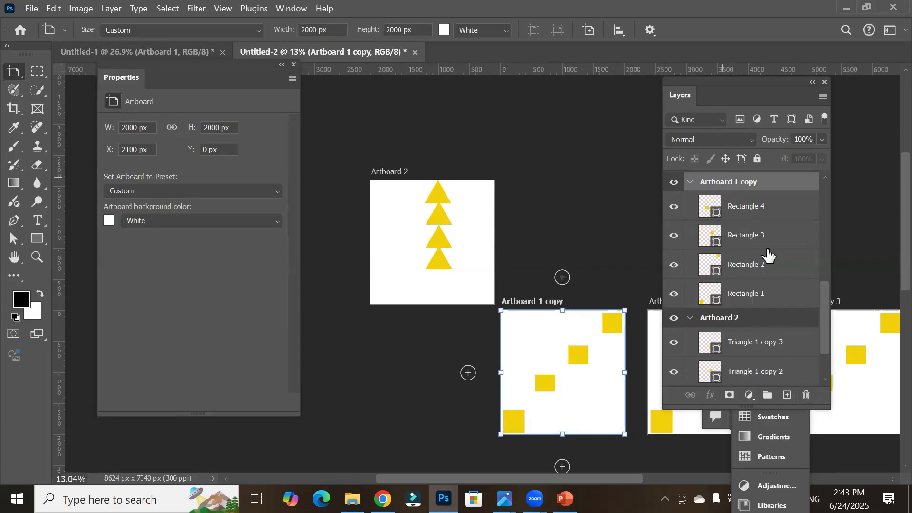
pyautogui.moveTo(730, 189); pyautogui.dragTo(805, 392)
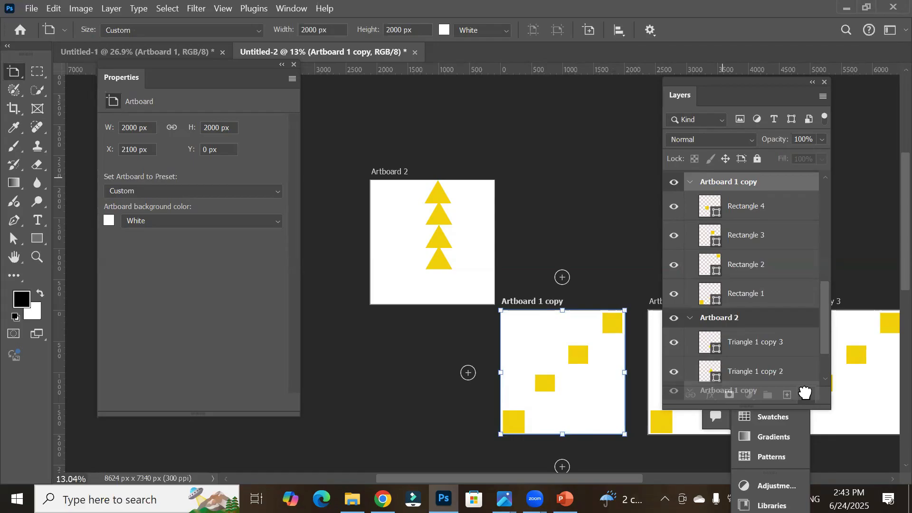
pyautogui.moveTo(805, 392); pyautogui.dragTo(807, 394)
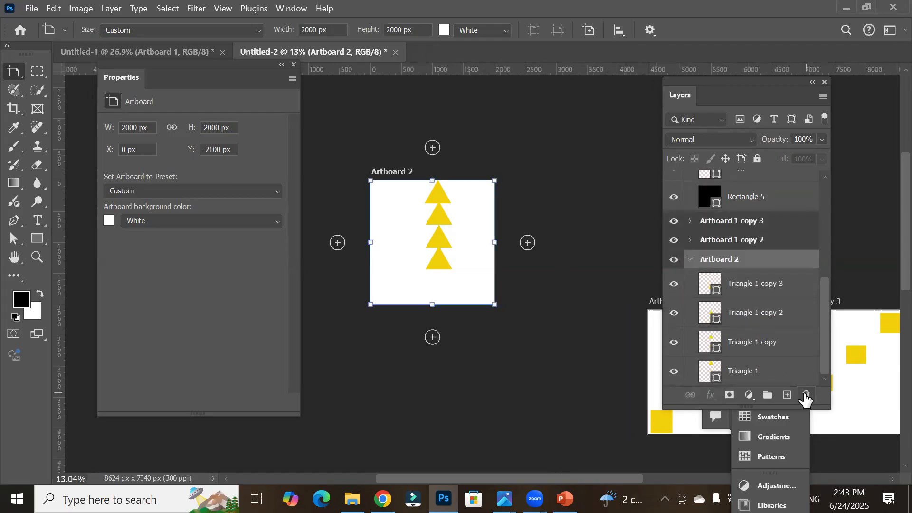
pyautogui.scroll(-5, 440, 379)
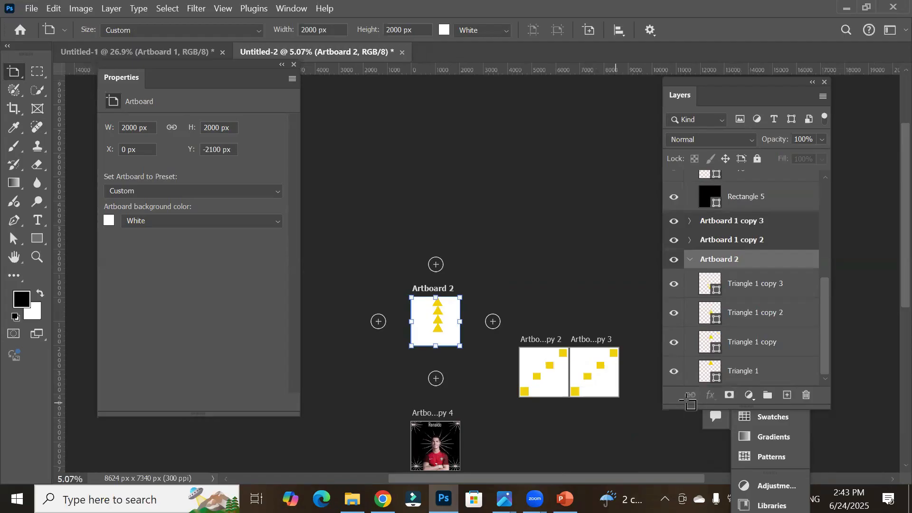
# Step: Collapse the expanded artboard groups in the layer list
pyautogui.click(690, 259)
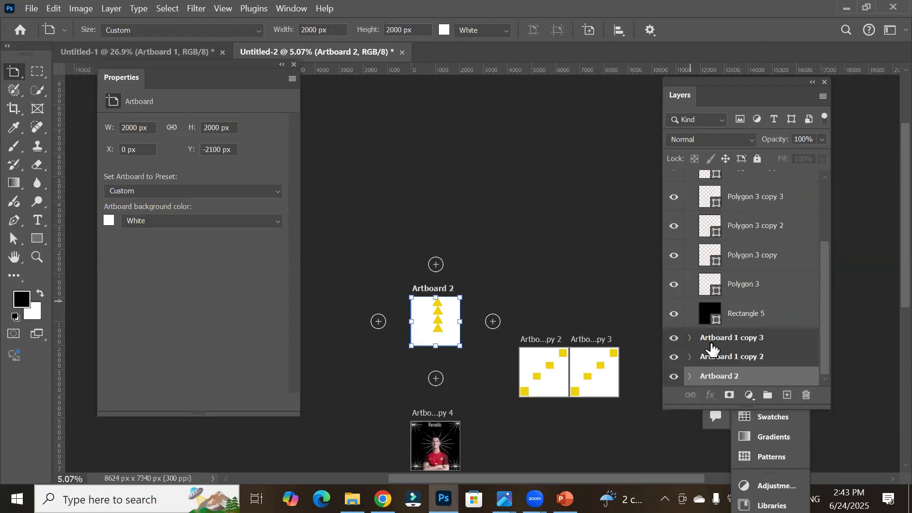
pyautogui.moveTo(821, 313); pyautogui.dragTo(821, 237)
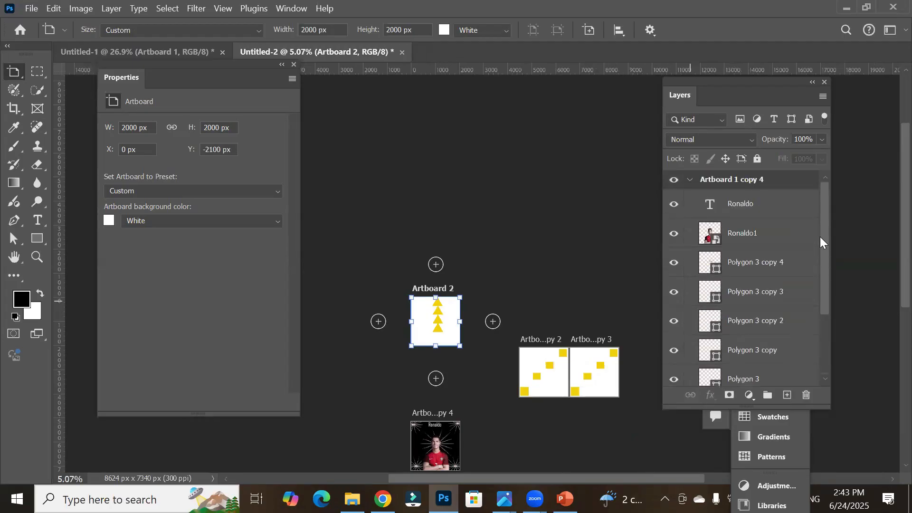
pyautogui.click(690, 180)
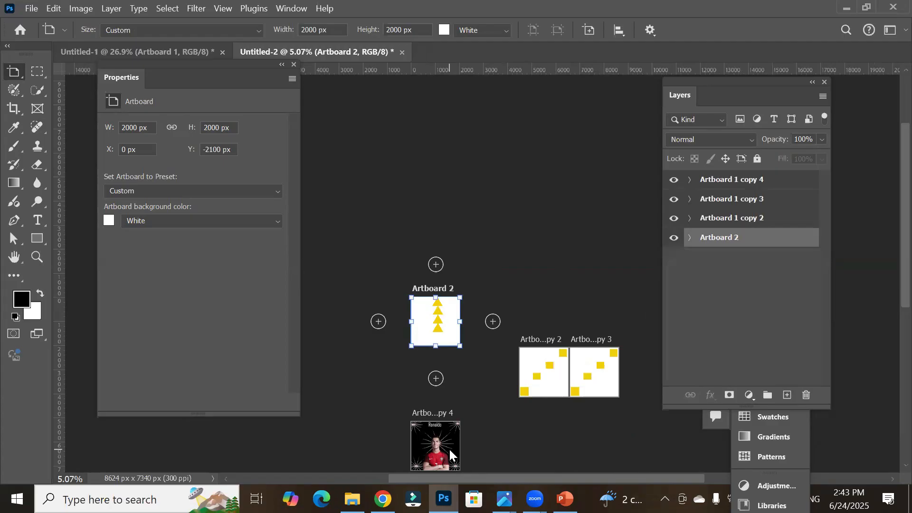
# Step: Select each remaining artboard in turn to check which ones are unused
pyautogui.moveTo(449, 449); pyautogui.dragTo(447, 319)
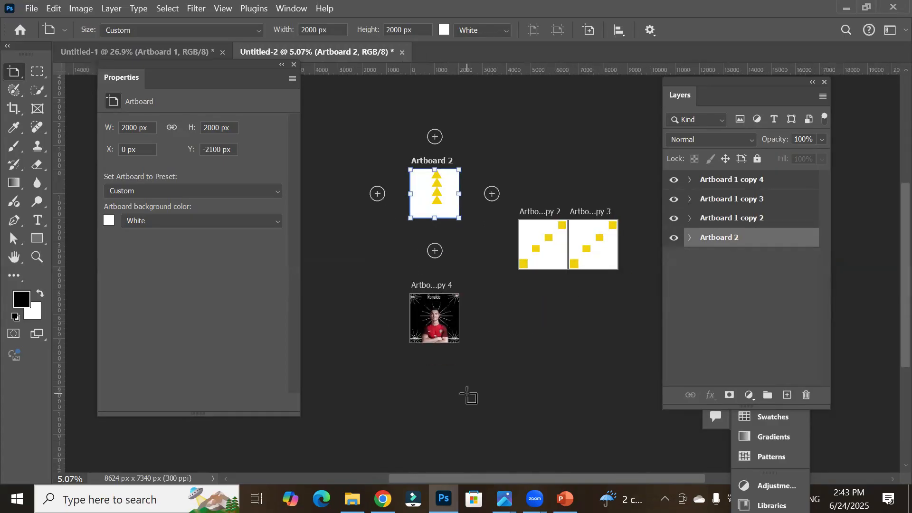
pyautogui.click(546, 261)
pyautogui.click(605, 268)
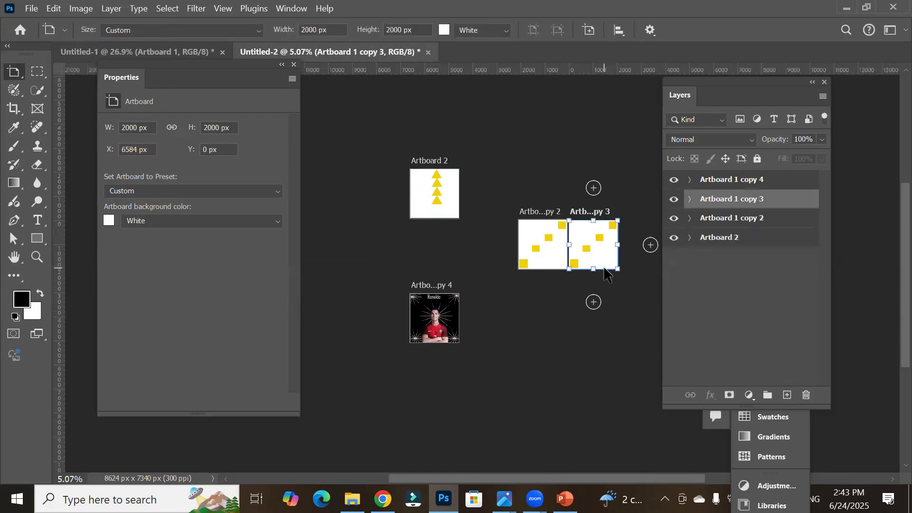
pyautogui.rightClick(21, 76)
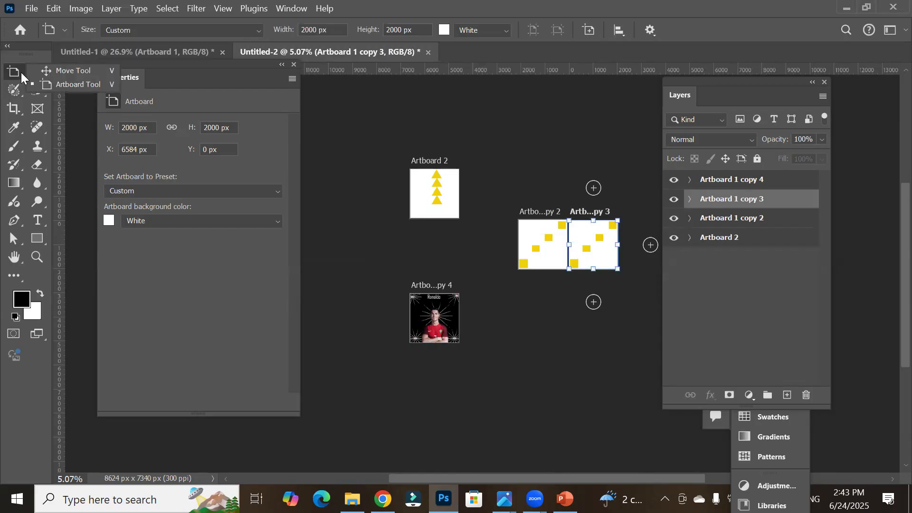
pyautogui.click(62, 72)
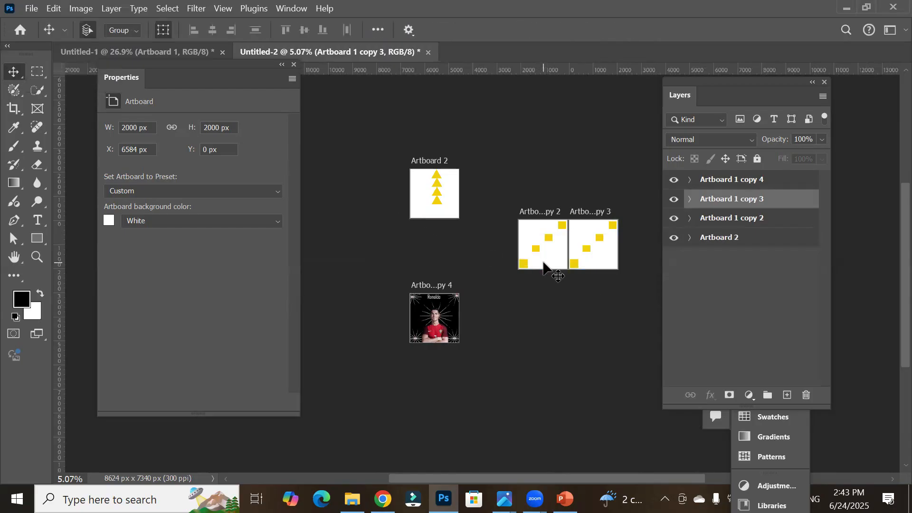
pyautogui.click(546, 261)
pyautogui.click(452, 215)
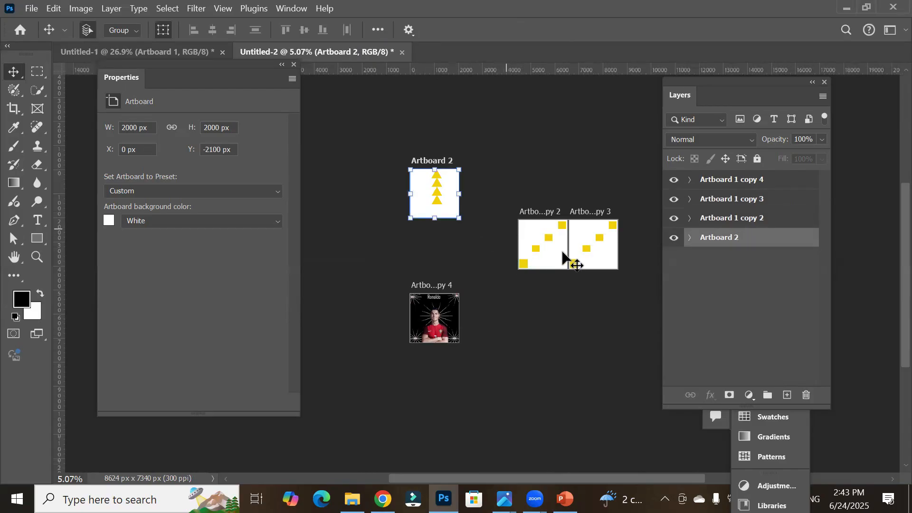
pyautogui.hotkey('shift', 'v')
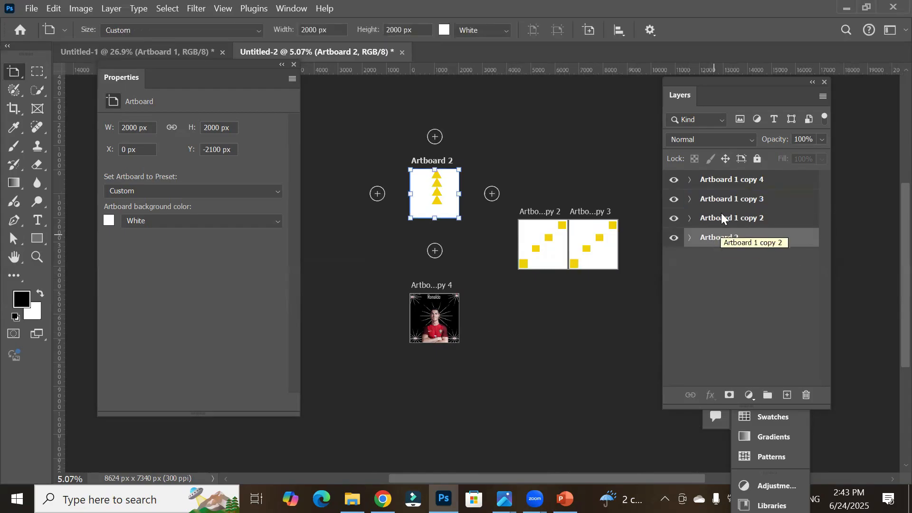
pyautogui.click(722, 218)
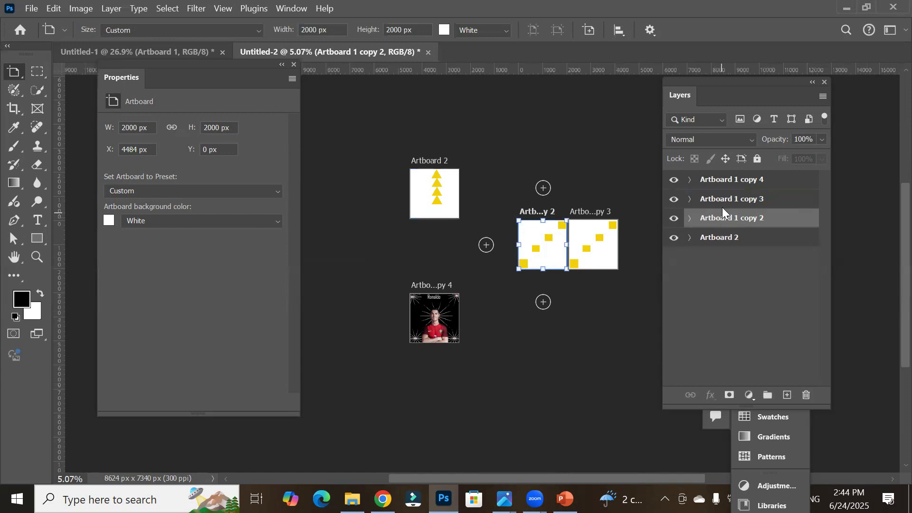
pyautogui.click(726, 201)
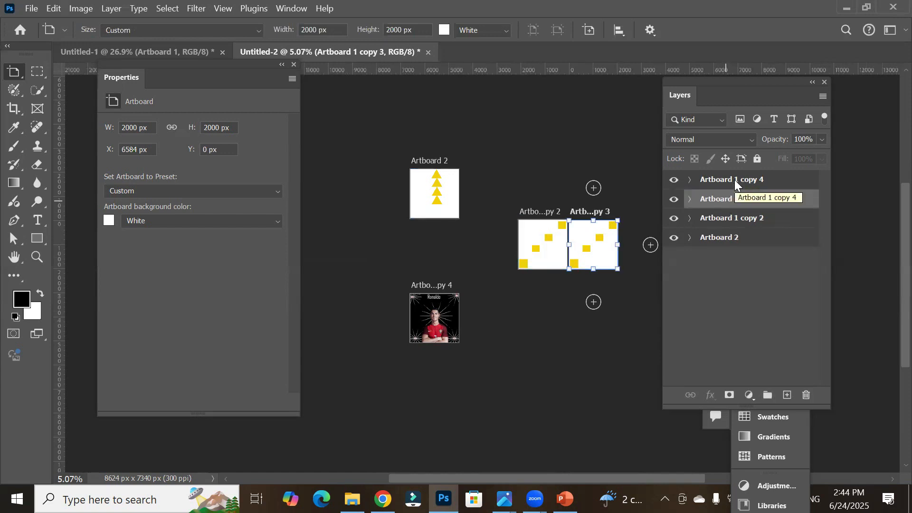
pyautogui.click(734, 179)
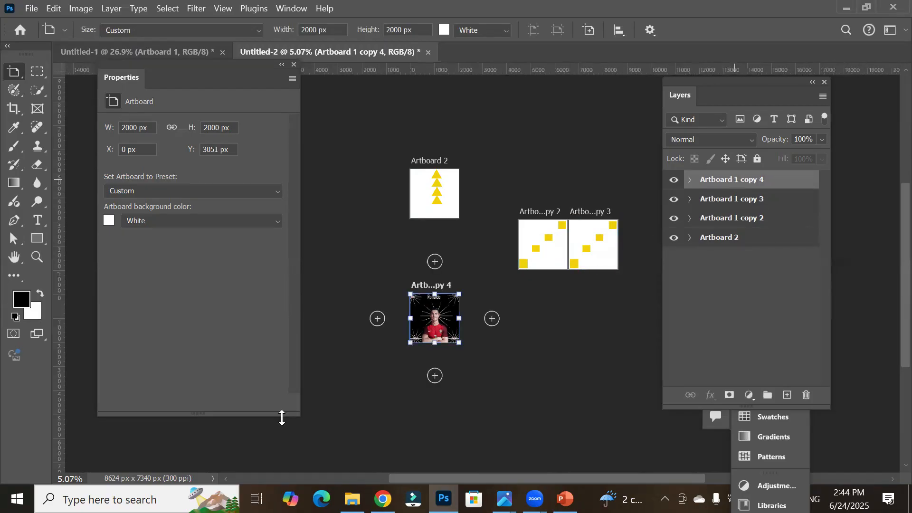
pyautogui.scroll(2, 438, 372)
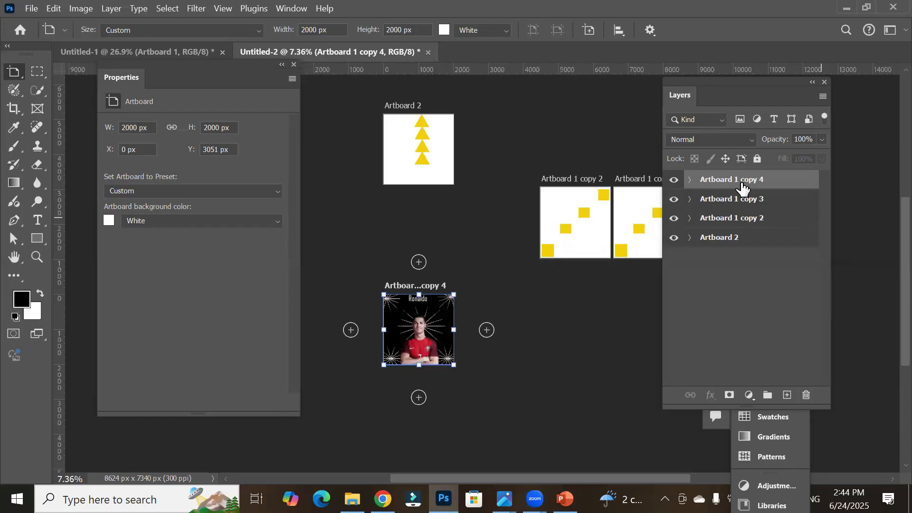
# Step: Select Artboard 2, Artboard 1 copy 2 and Artboard 1 copy 3 together and delete them
pyautogui.press('v')
pyautogui.click(409, 178)
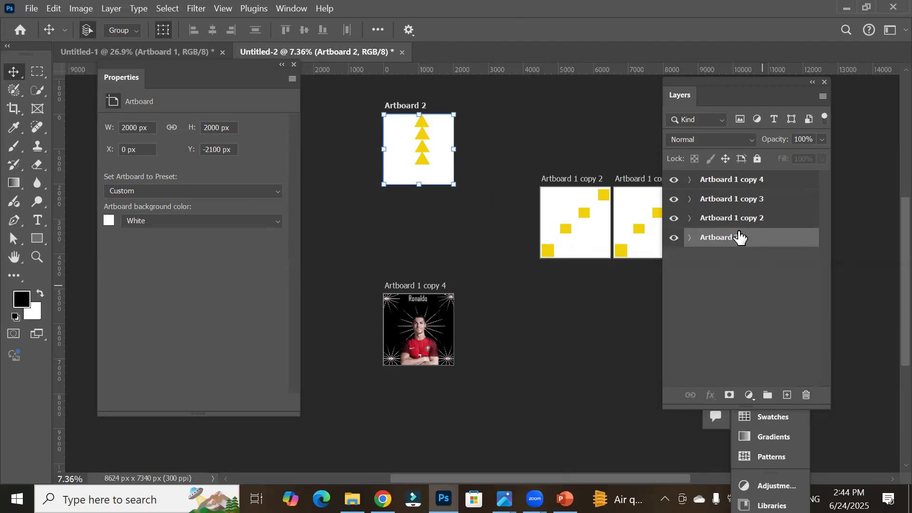
pyautogui.keyDown('shift'); pyautogui.click(739, 205); pyautogui.keyUp('shift')
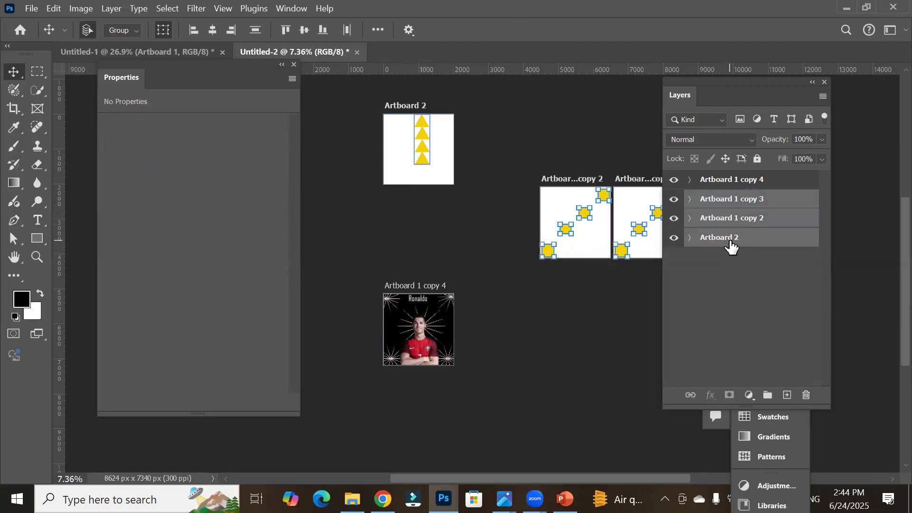
pyautogui.click(732, 239)
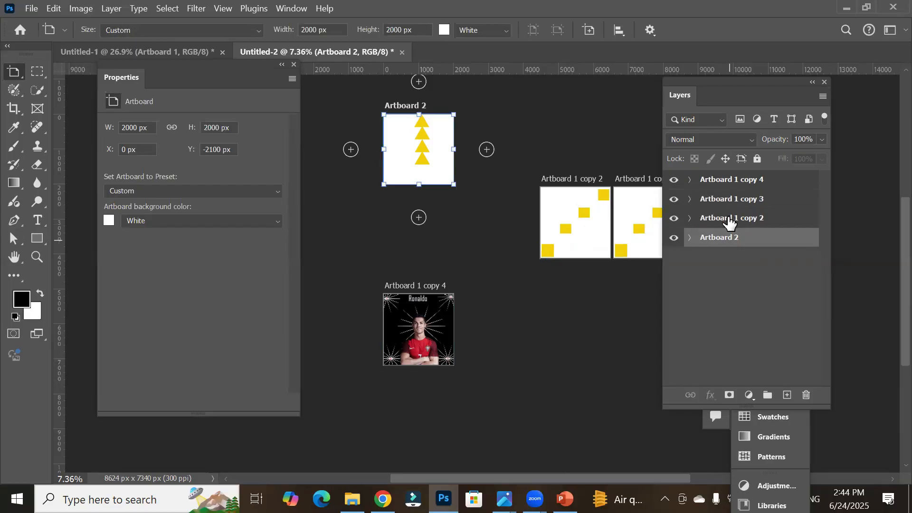
pyautogui.keyDown('shift'); pyautogui.click(730, 219); pyautogui.keyUp('shift')
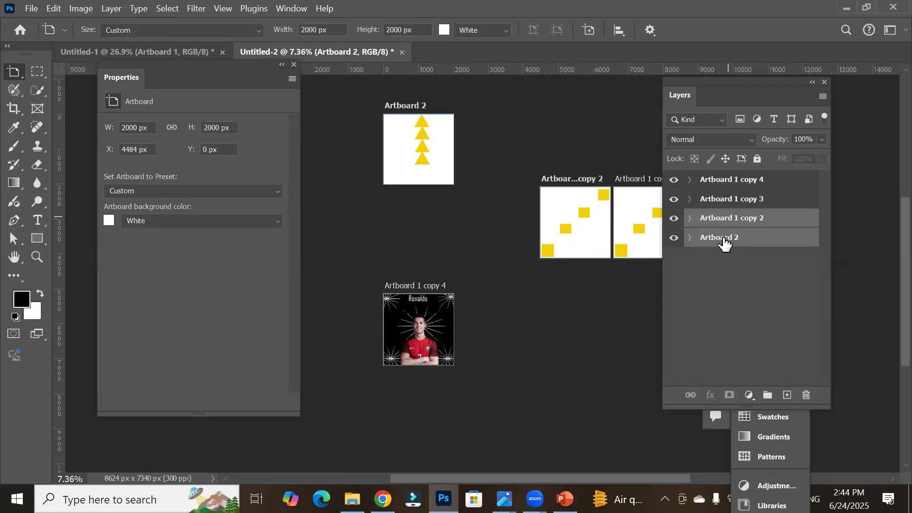
pyautogui.keyDown('shift'); pyautogui.click(730, 206); pyautogui.keyUp('shift')
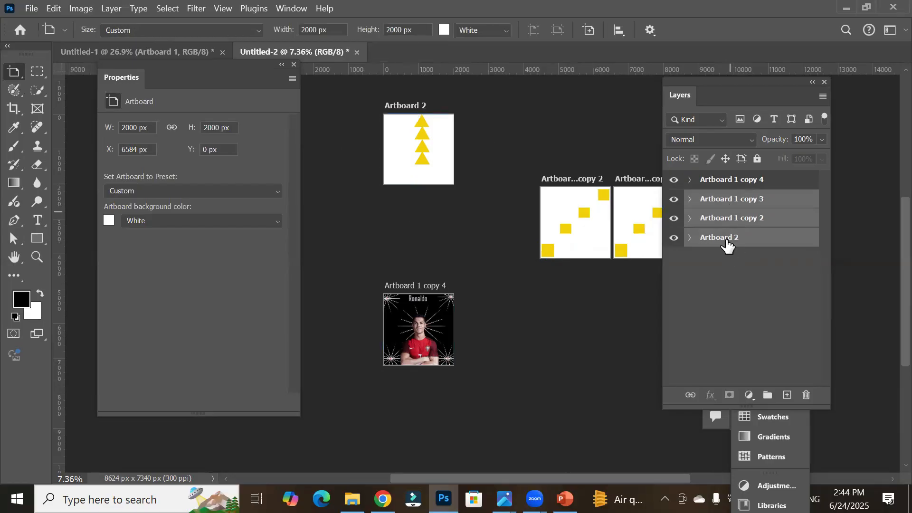
pyautogui.click(727, 243)
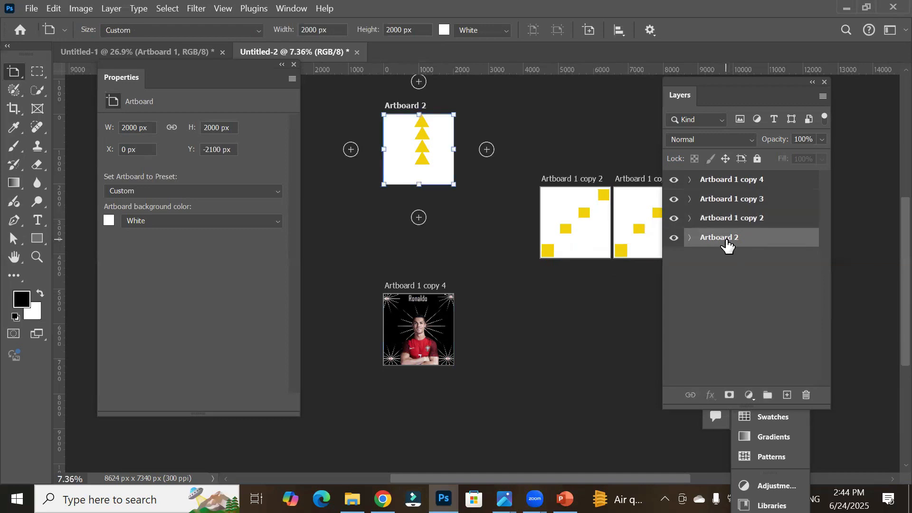
pyautogui.keyDown('shift'); pyautogui.click(734, 200); pyautogui.keyUp('shift')
pyautogui.press('v')
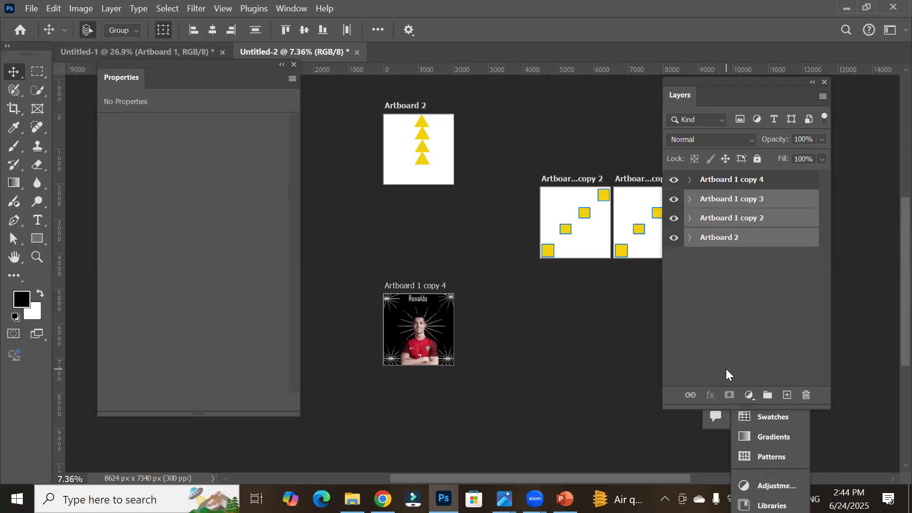
pyautogui.keyDown('ctrl'); pyautogui.click(744, 223); pyautogui.keyUp('ctrl')
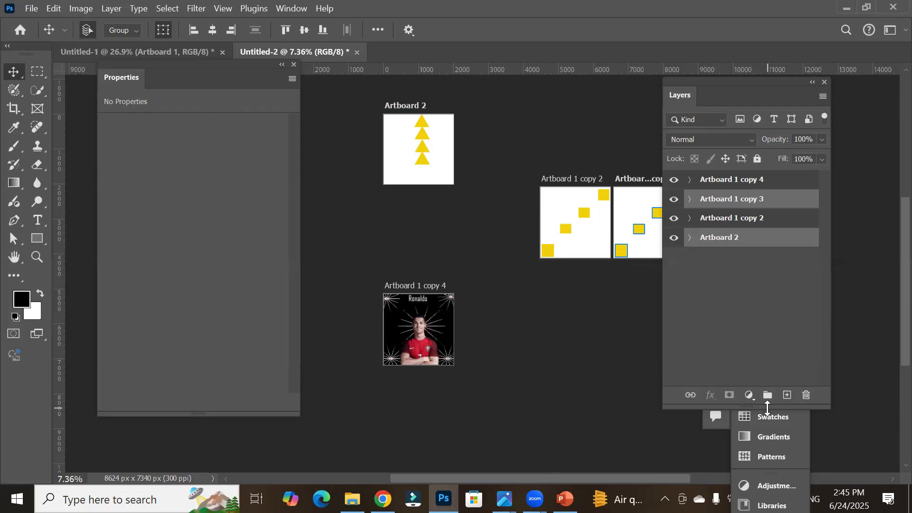
pyautogui.click(729, 242)
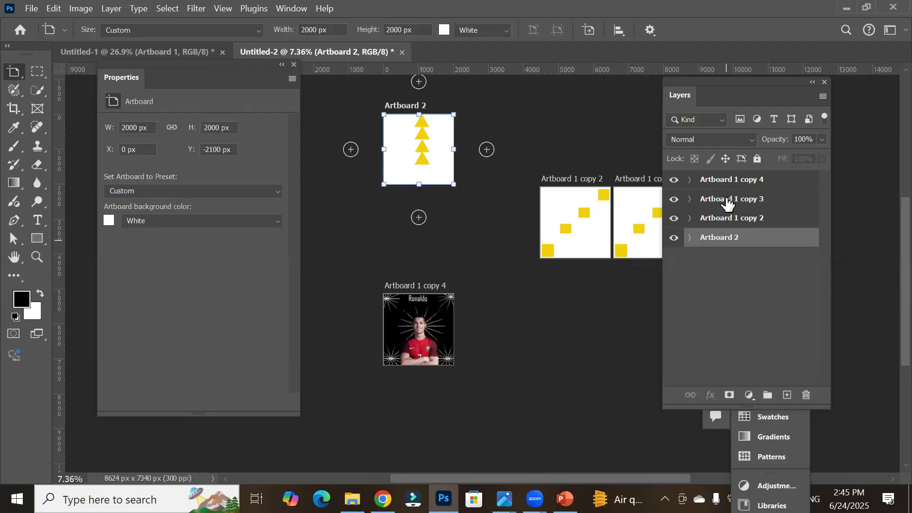
pyautogui.click(728, 203)
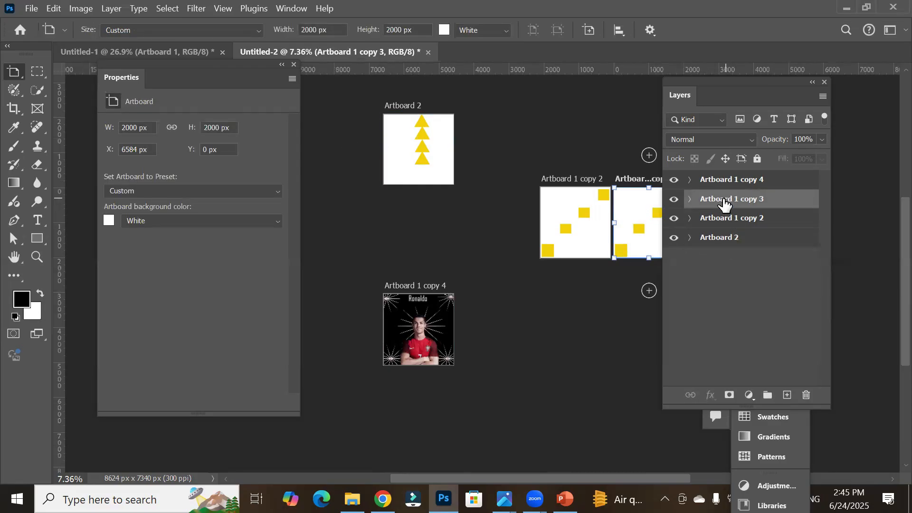
pyautogui.keyDown('shift'); pyautogui.click(717, 238); pyautogui.keyUp('shift')
pyautogui.press('v')
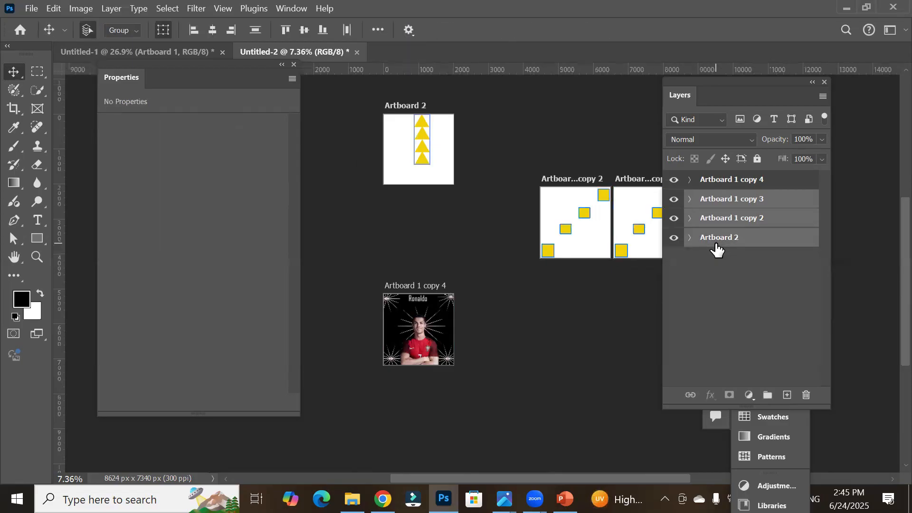
pyautogui.click(711, 202)
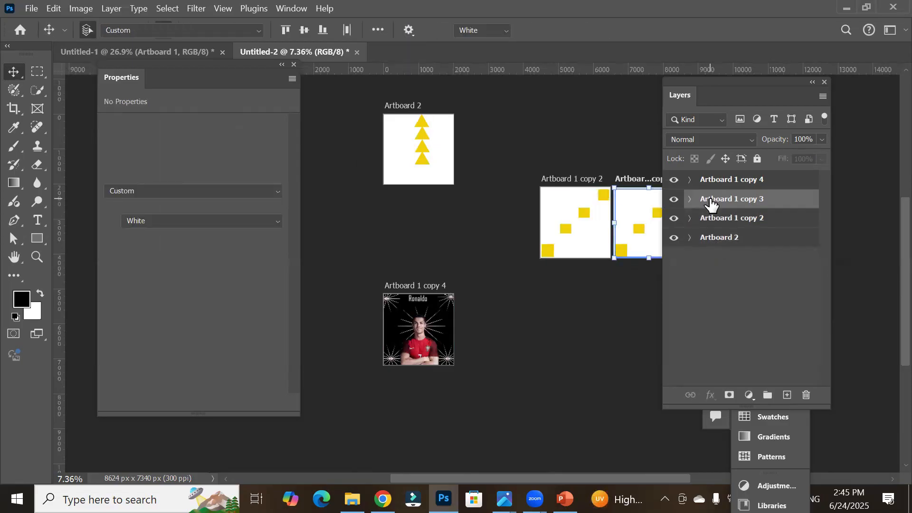
pyautogui.keyDown('ctrl'); pyautogui.click(724, 240); pyautogui.keyUp('ctrl')
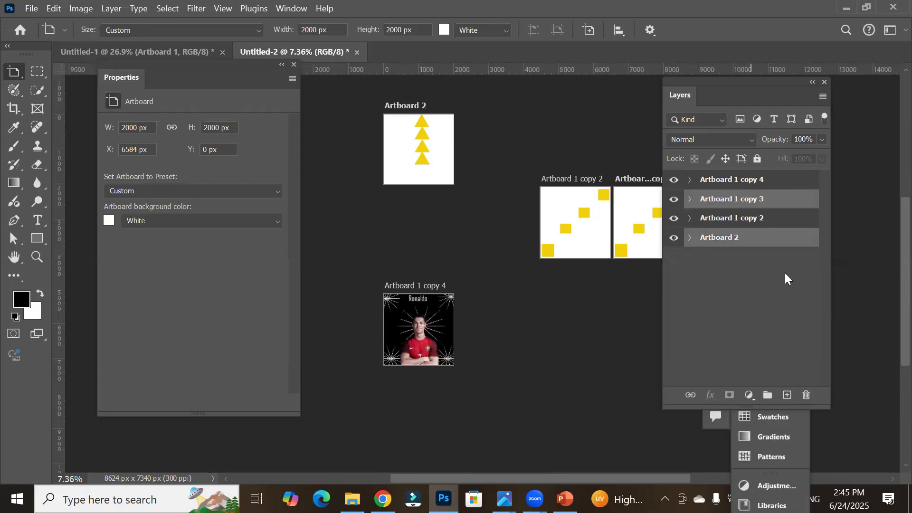
pyautogui.keyDown('ctrl'); pyautogui.click(758, 222); pyautogui.keyUp('ctrl')
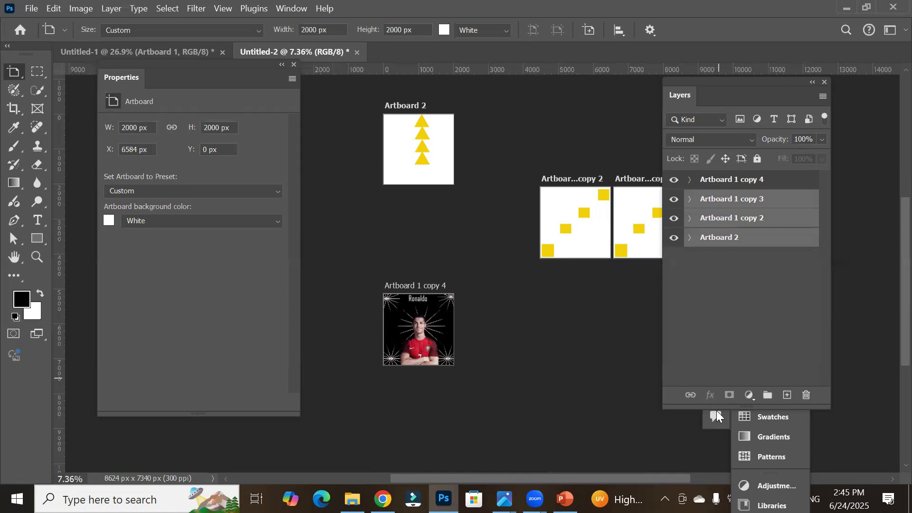
pyautogui.keyDown('ctrl'); pyautogui.click(742, 183); pyautogui.keyUp('ctrl')
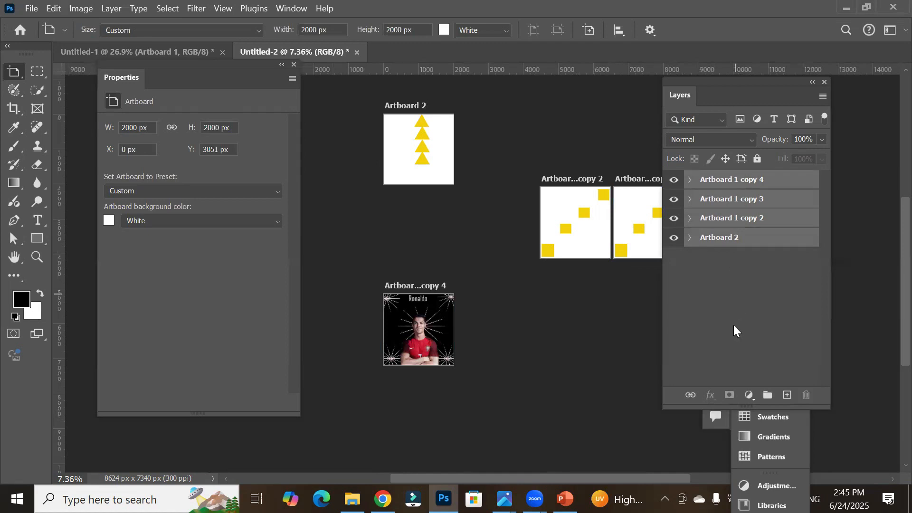
pyautogui.keyDown('ctrl'); pyautogui.click(737, 182); pyautogui.keyUp('ctrl')
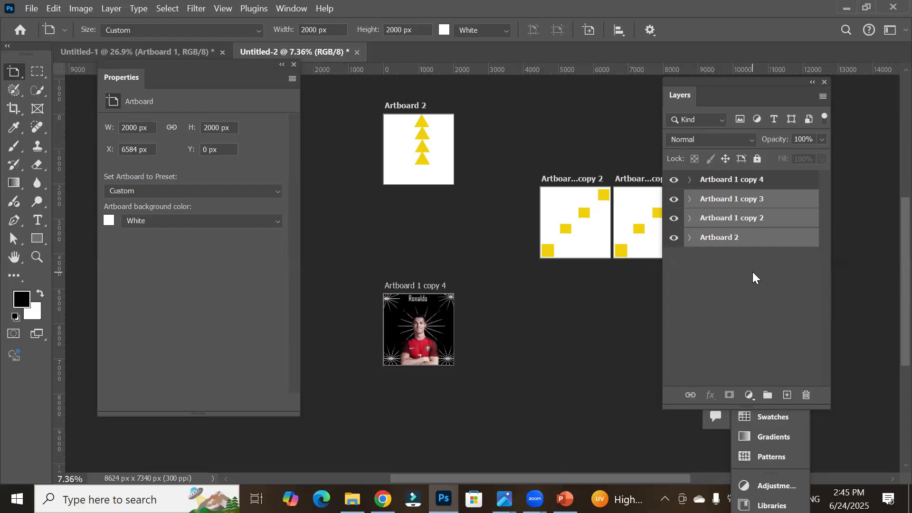
pyautogui.click(808, 396)
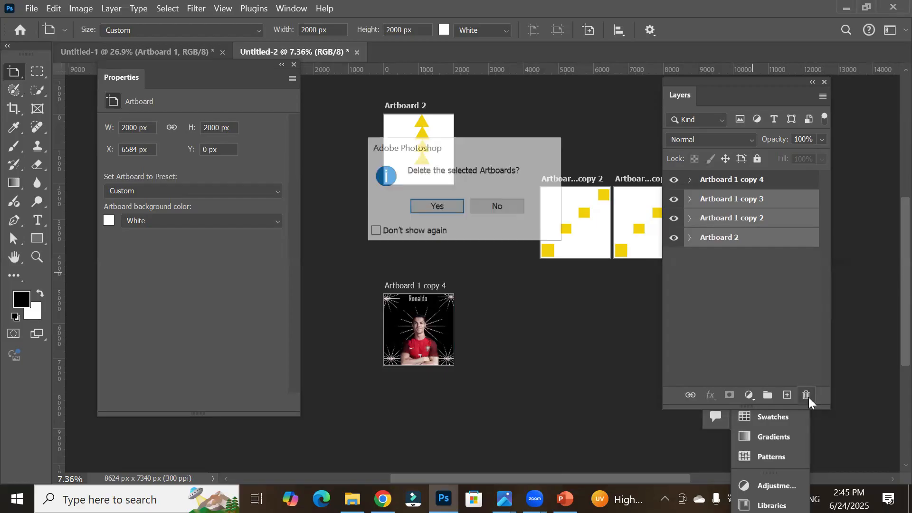
pyautogui.click(437, 215)
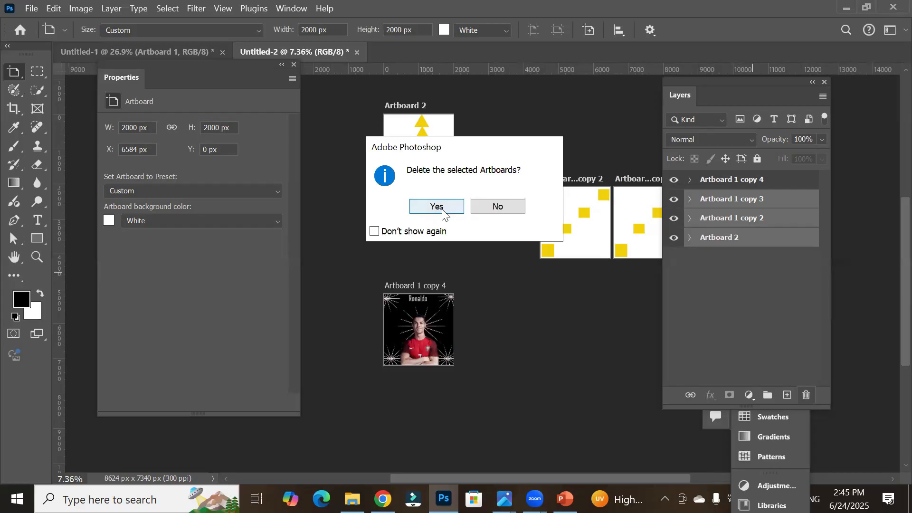
pyautogui.click(442, 213)
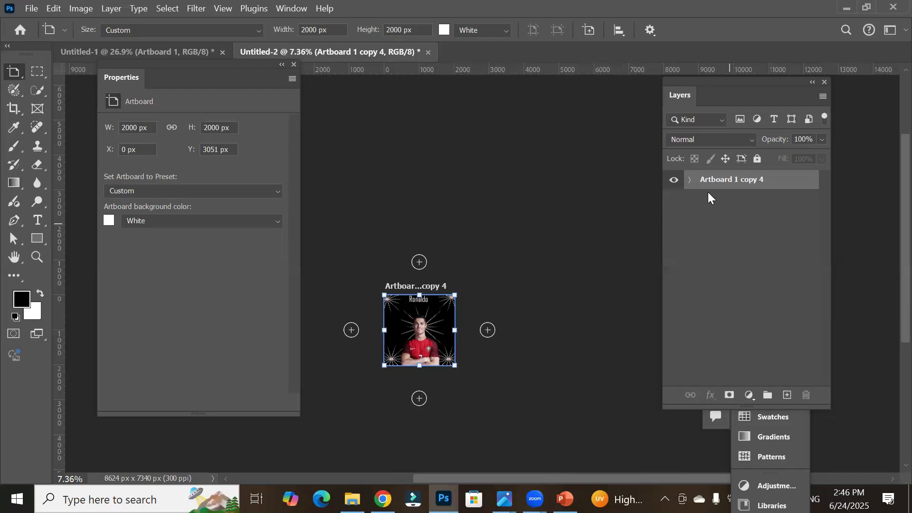
# Step: Expand the poster artboard's group and inspect its title, photo and starburst layers
pyautogui.click(689, 180)
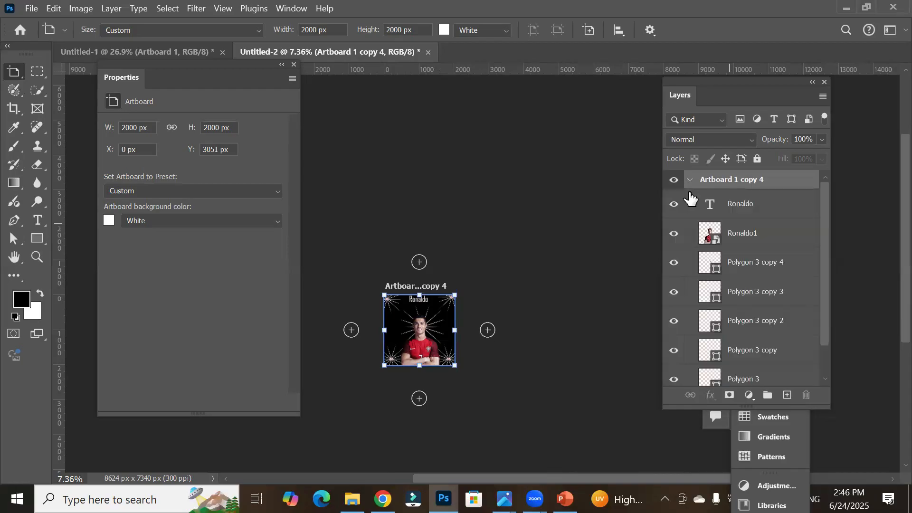
pyautogui.click(748, 206)
pyautogui.click(734, 236)
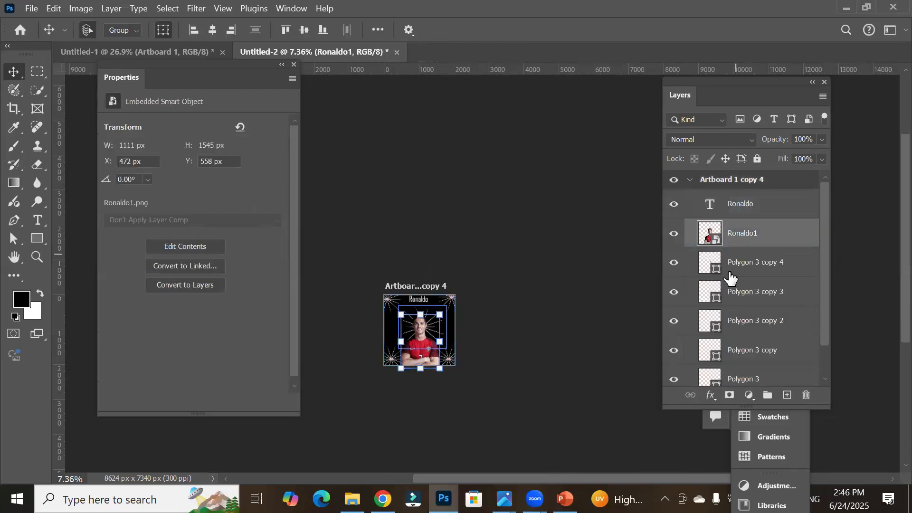
pyautogui.click(728, 273)
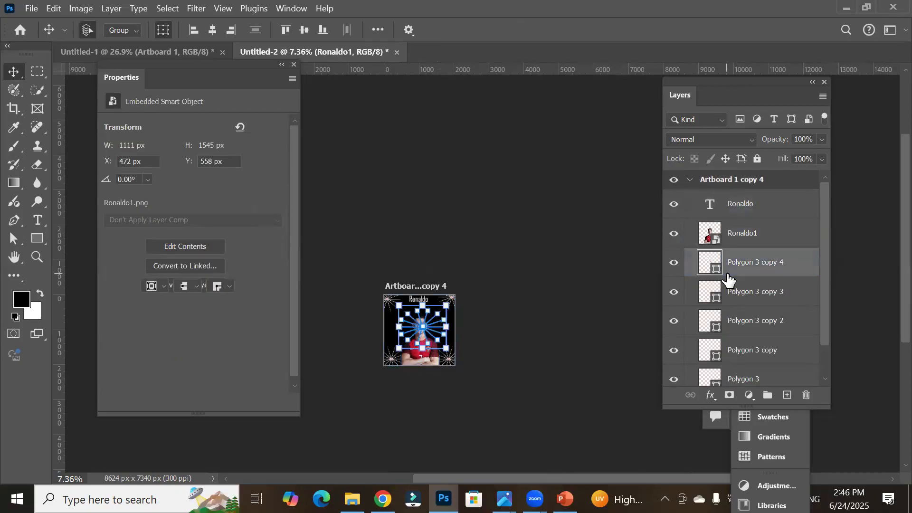
pyautogui.click(483, 397)
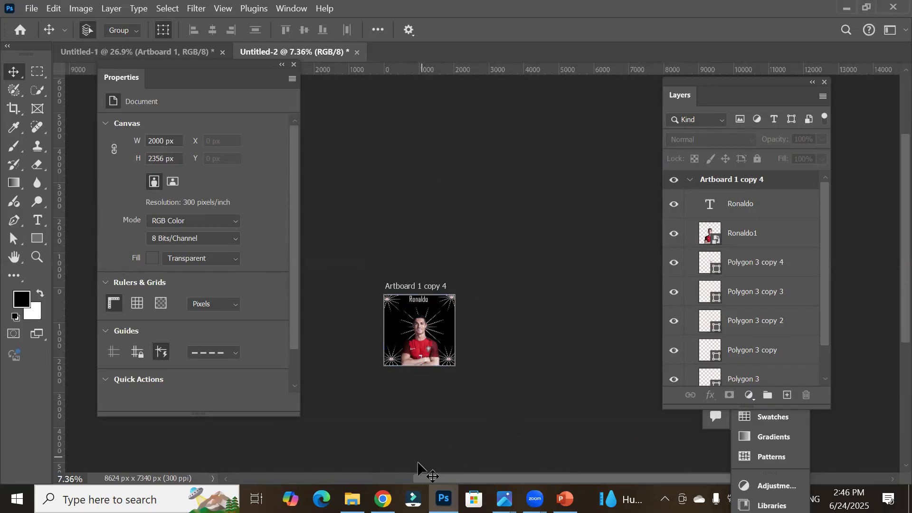
# Step: Collapse the poster artboard's layer group and rename the artboard Ronaldo
pyautogui.scroll(1, 418, 465)
pyautogui.scroll(1, 417, 465)
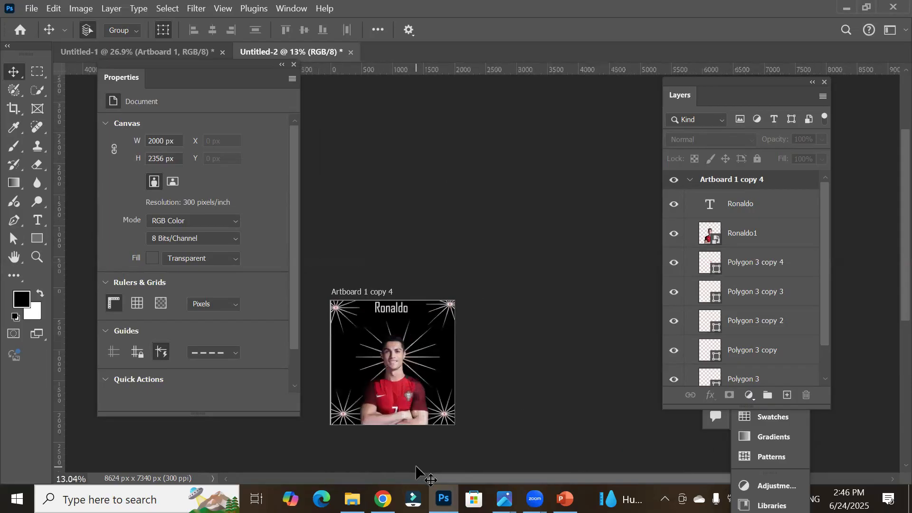
pyautogui.moveTo(397, 383); pyautogui.dragTo(407, 220)
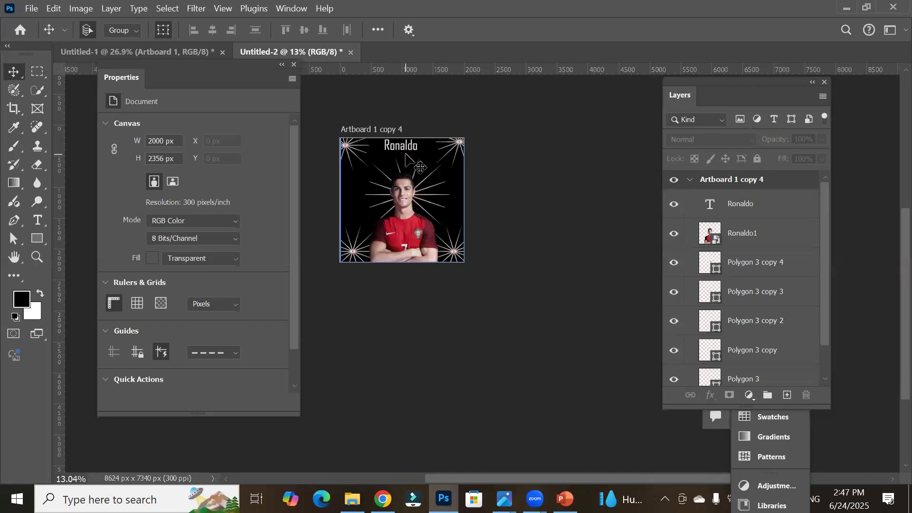
pyautogui.moveTo(189, 74); pyautogui.dragTo(156, 90)
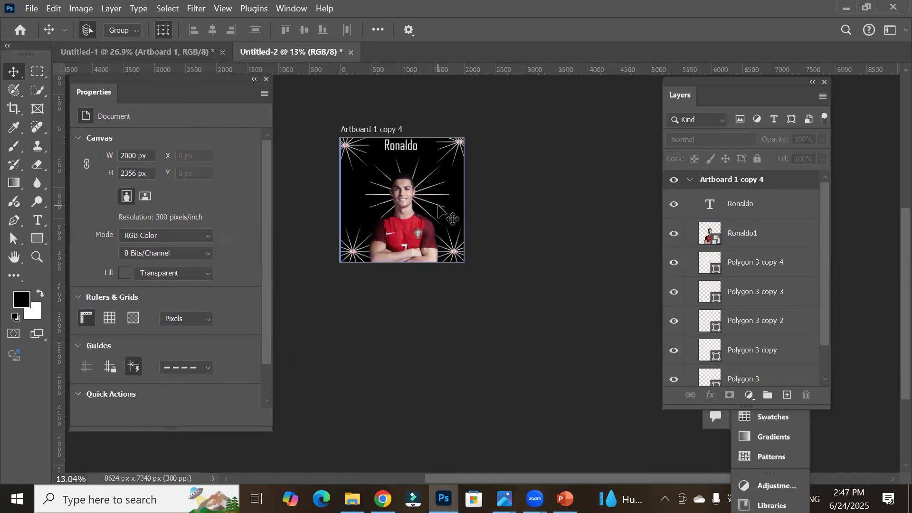
pyautogui.click(750, 234)
pyautogui.click(694, 183)
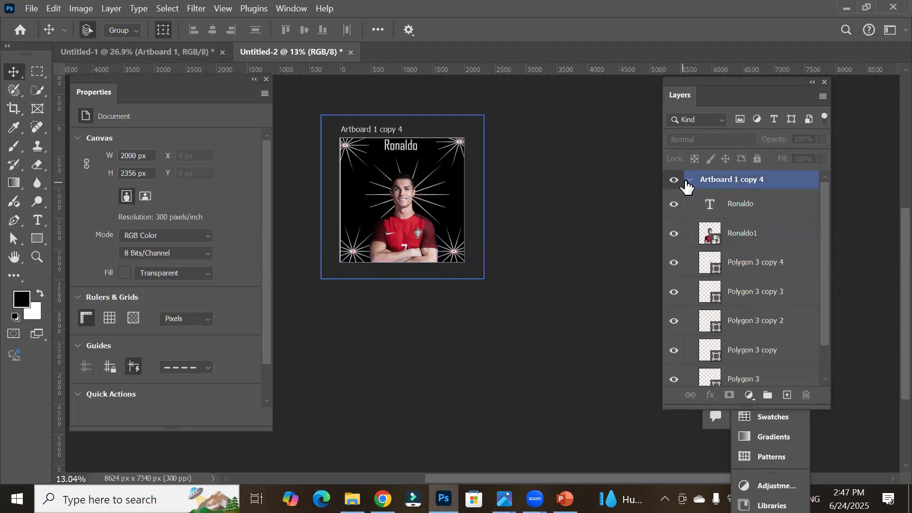
pyautogui.hotkey('shift', 'v')
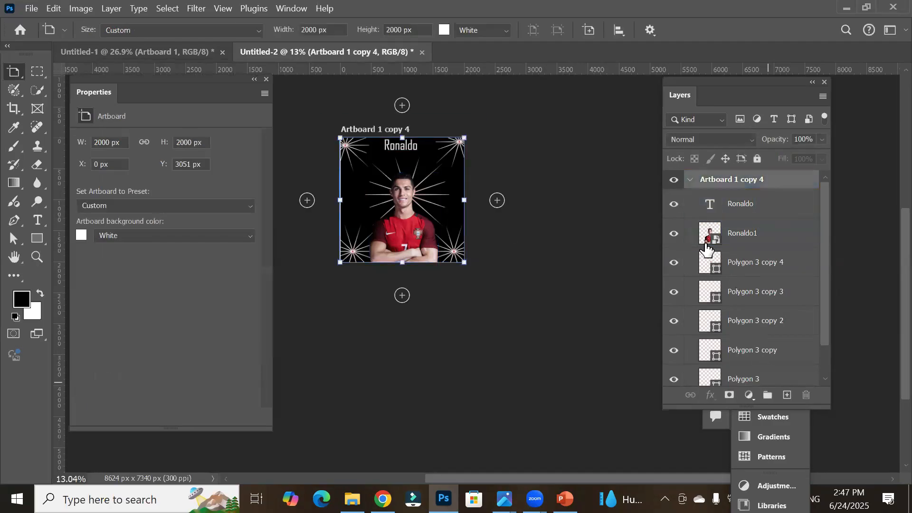
pyautogui.click(690, 180)
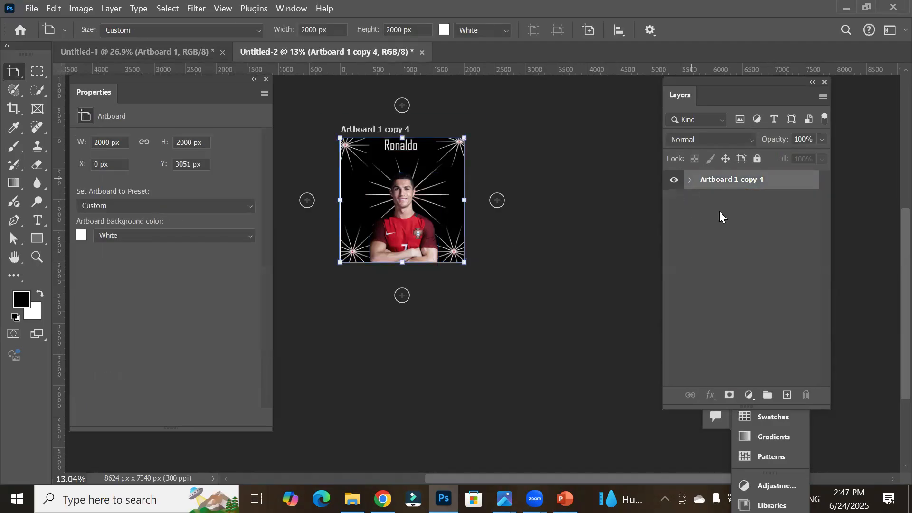
pyautogui.doubleClick(733, 183)
pyautogui.write('R')
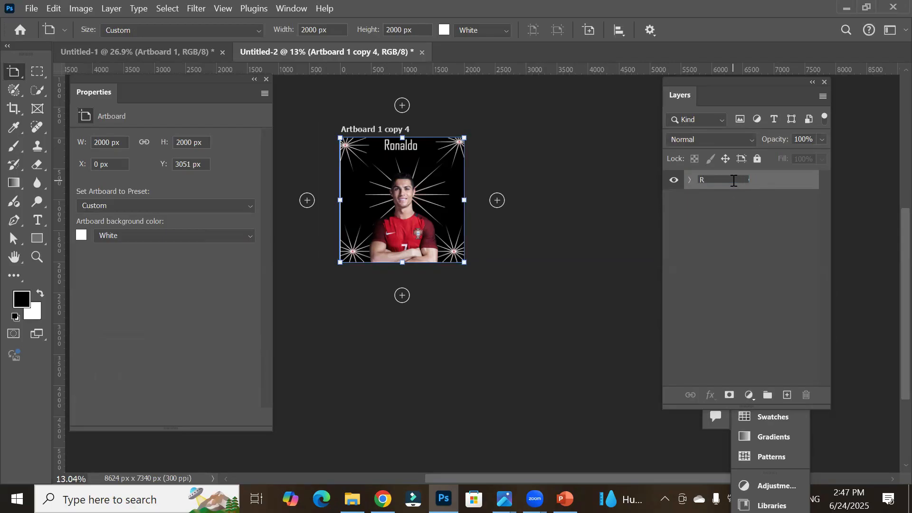
pyautogui.write('onaldo')
pyautogui.press('Return')
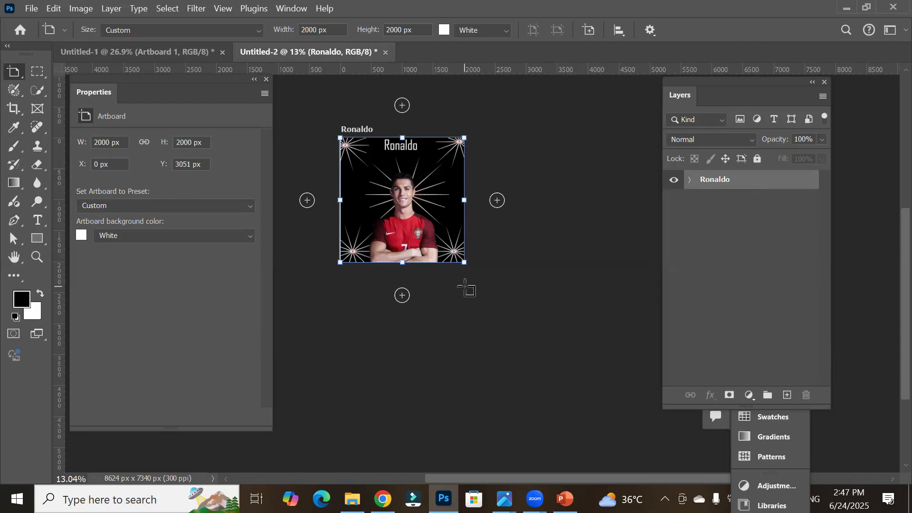
pyautogui.click(892, 480)
pyautogui.click(891, 480)
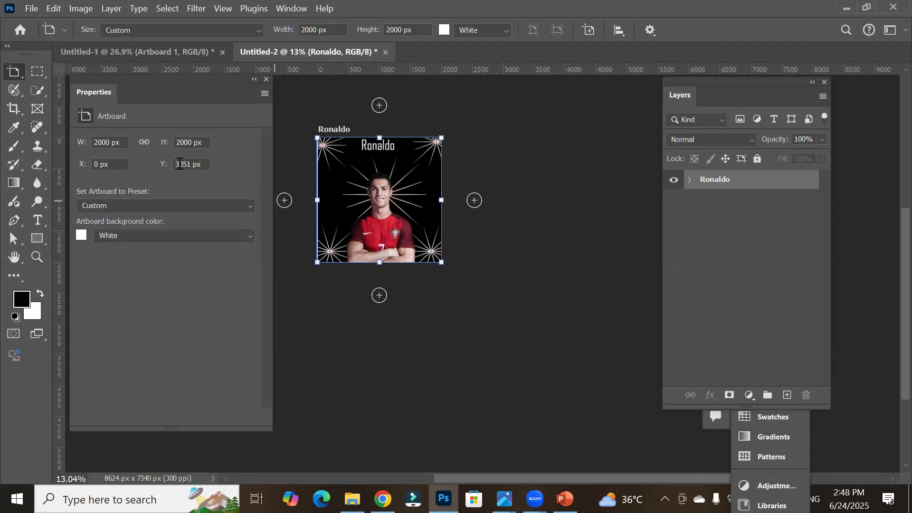
pyautogui.rightClick(14, 71)
pyautogui.click(72, 71)
pyautogui.click(441, 226)
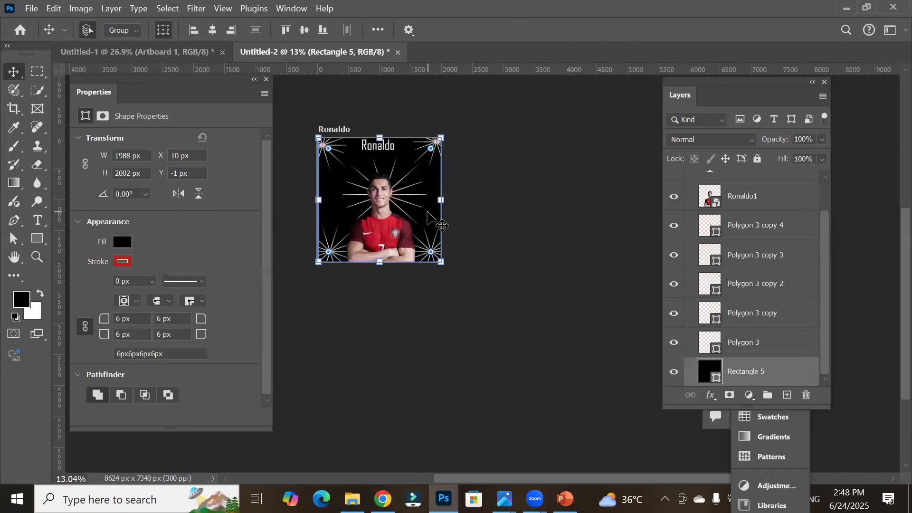
pyautogui.moveTo(442, 226); pyautogui.dragTo(570, 212)
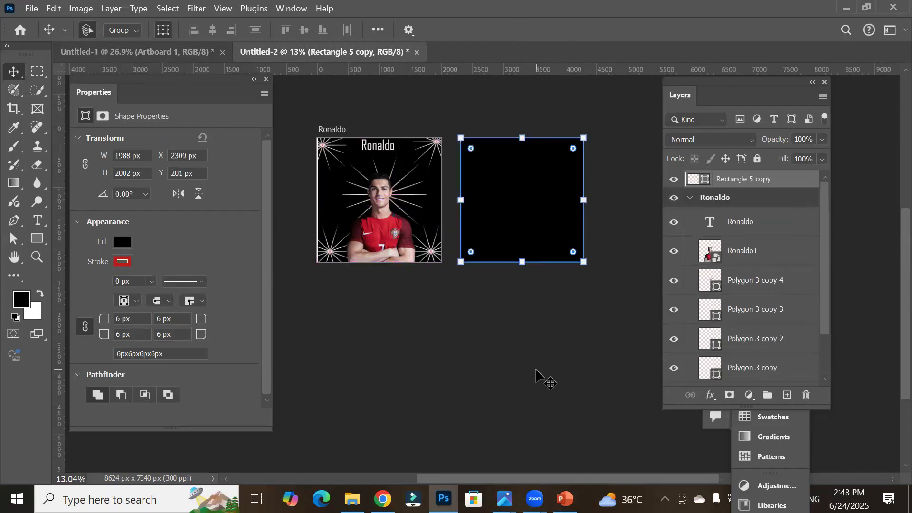
pyautogui.press('Delete')
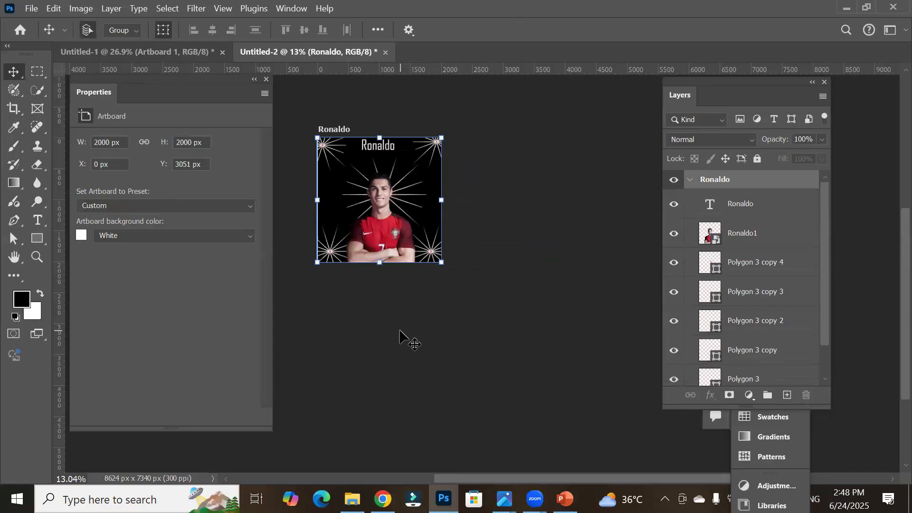
pyautogui.click(388, 321)
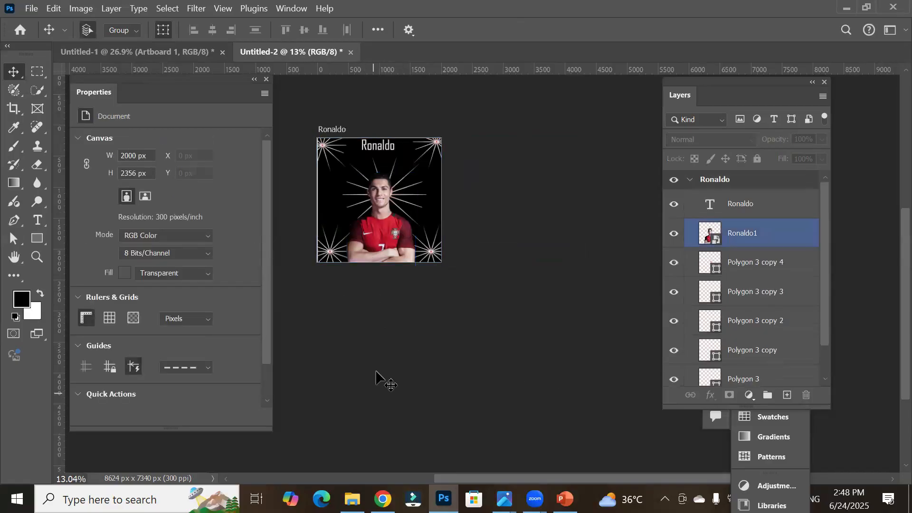
# Step: Duplicate the Ronaldo artboard, placing the copy to its right
pyautogui.click(759, 241)
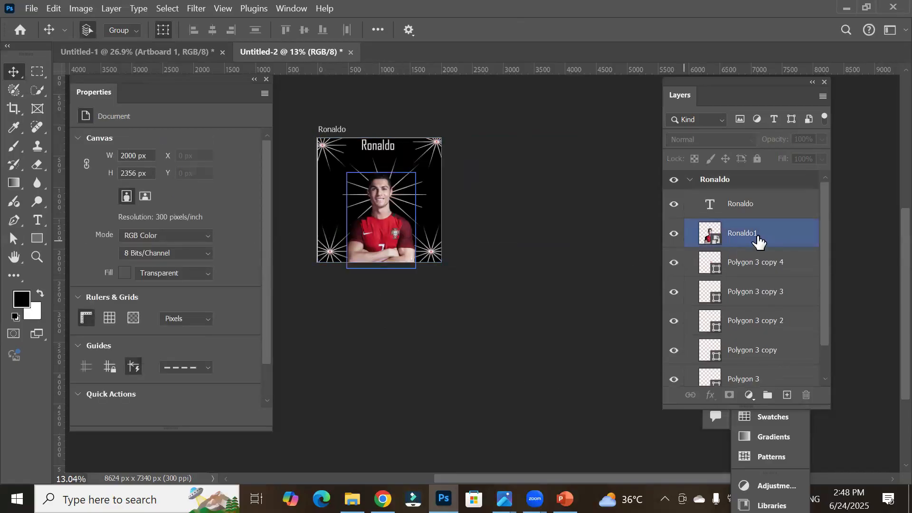
pyautogui.click(724, 181)
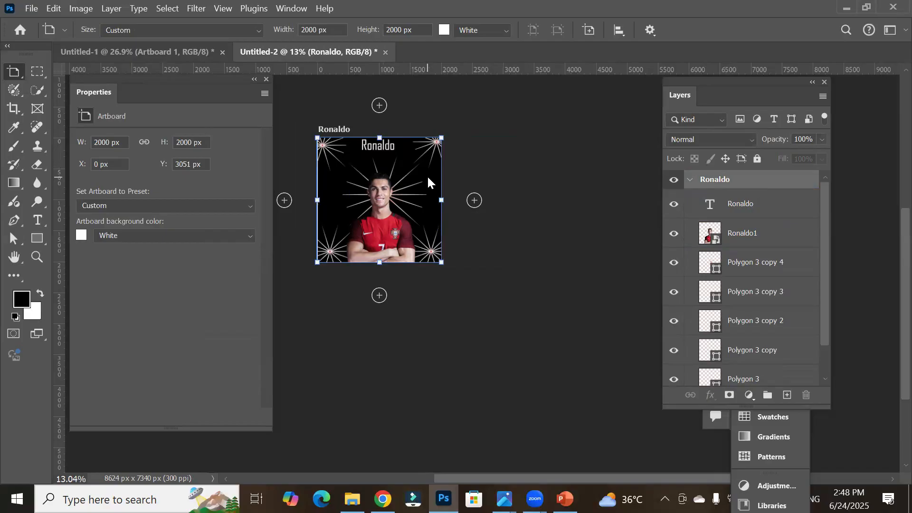
pyautogui.keyDown('alt'); pyautogui.moveTo(433, 180); pyautogui.dragTo(600, 180); pyautogui.keyUp('alt')
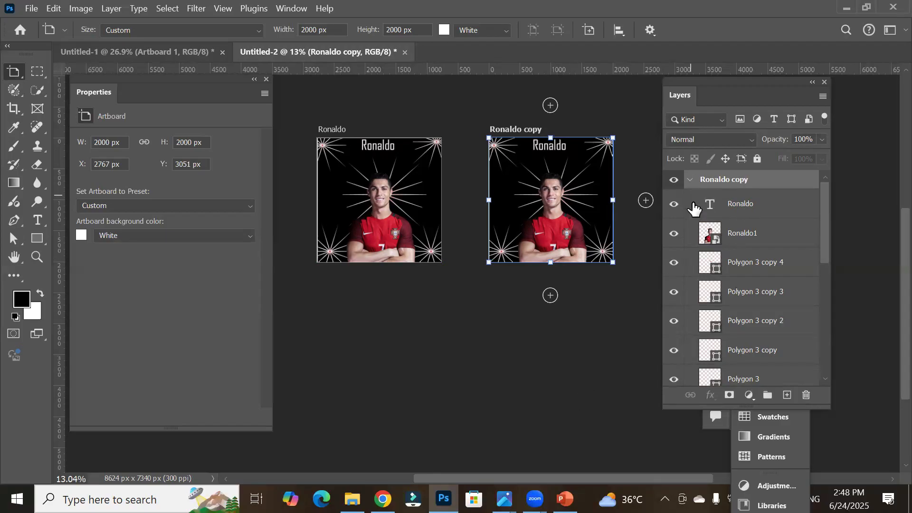
# Step: Rename the duplicated artboard Babar Azam
pyautogui.click(691, 180)
pyautogui.click(685, 202)
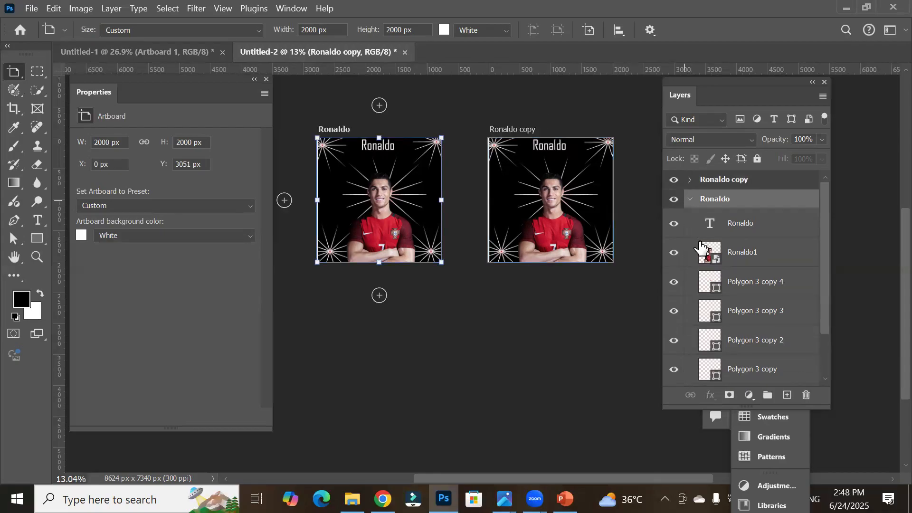
pyautogui.click(690, 199)
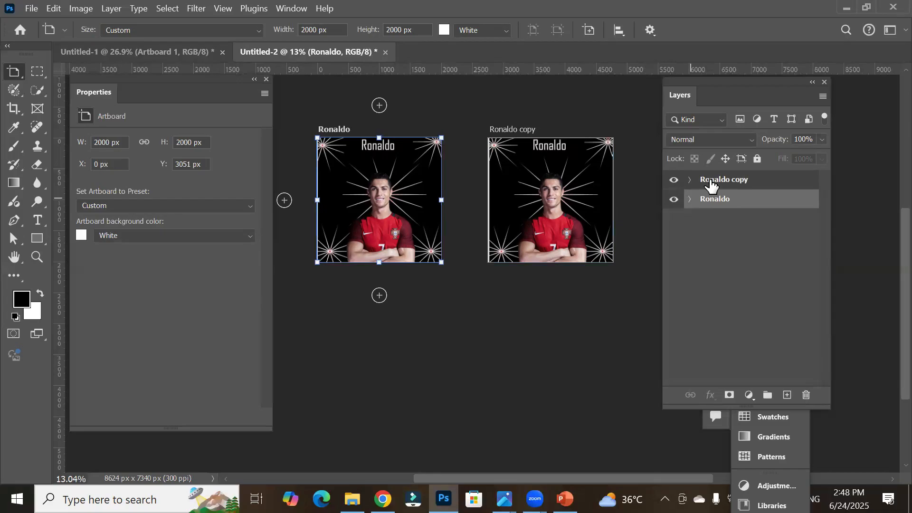
pyautogui.doubleClick(729, 180)
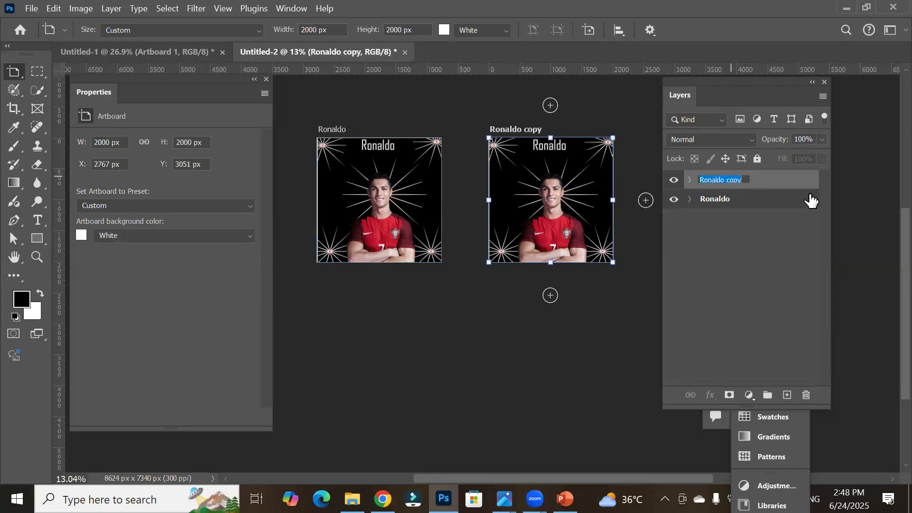
pyautogui.write('Babar Azam')
pyautogui.press('Return')
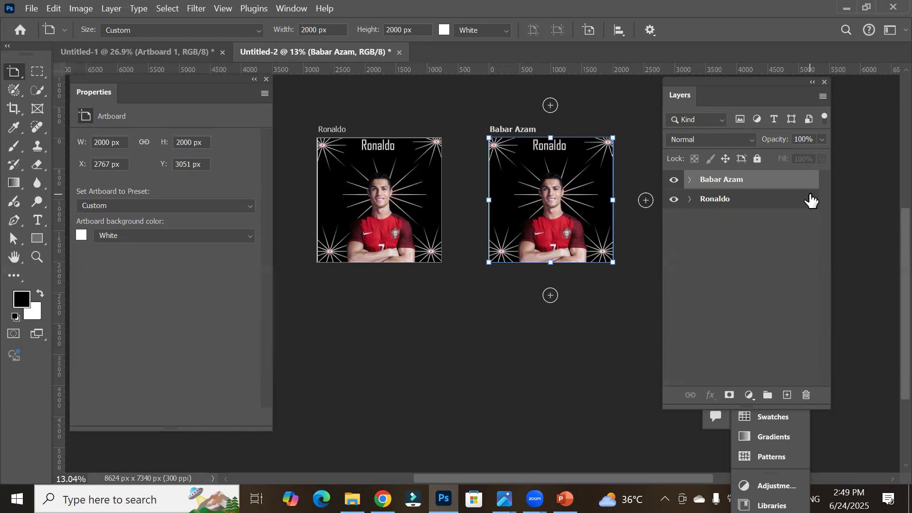
# Step: Duplicate the Babar Azam artboard and add a new empty layer
pyautogui.moveTo(734, 180); pyautogui.dragTo(788, 396)
pyautogui.click(788, 394)
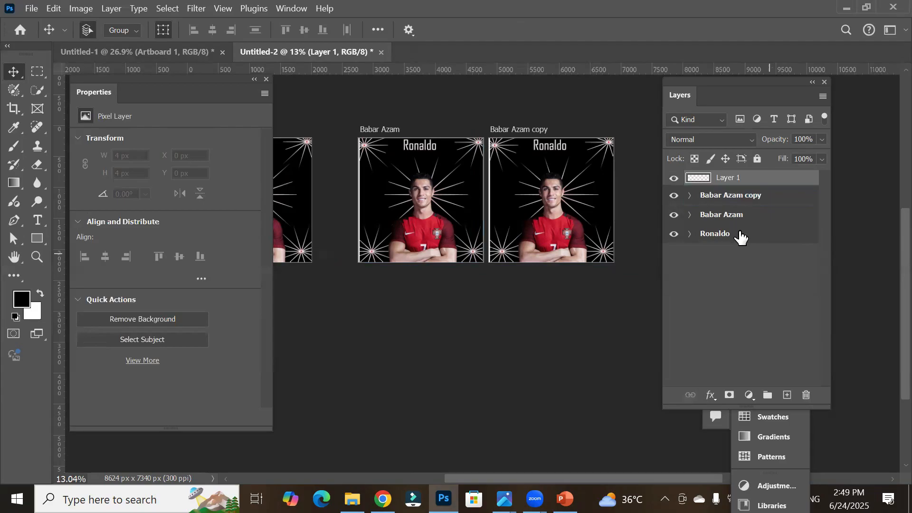
pyautogui.scroll(2, 744, 212)
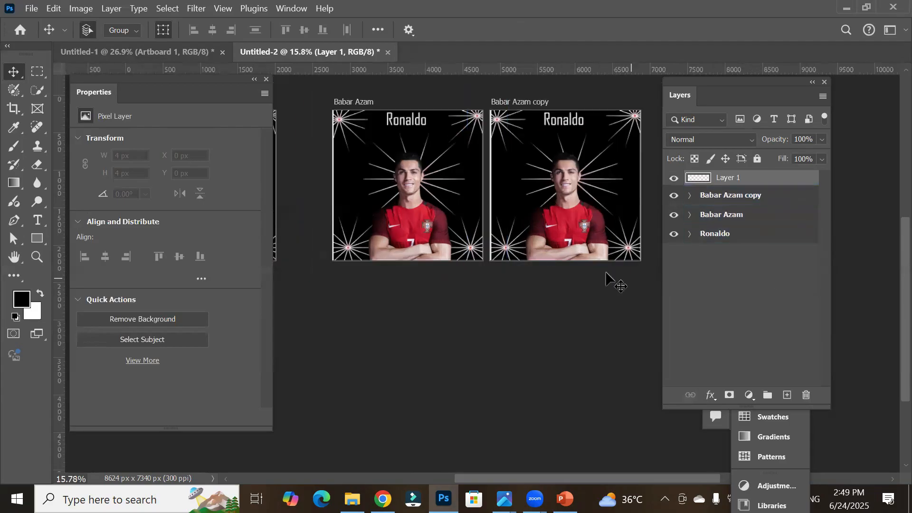
pyautogui.scroll(-3, 610, 285)
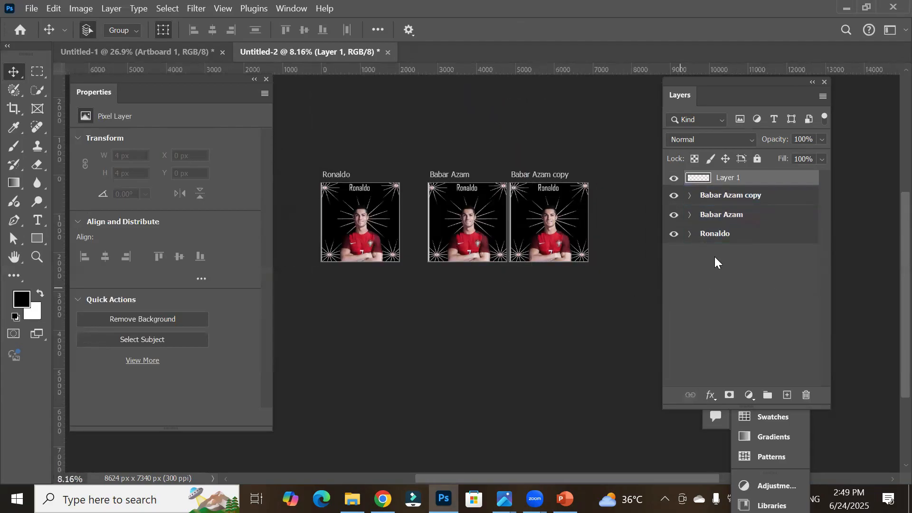
# Step: Rename the Babar Azam copy artboard Waseem
pyautogui.click(723, 200)
pyautogui.doubleClick(723, 197)
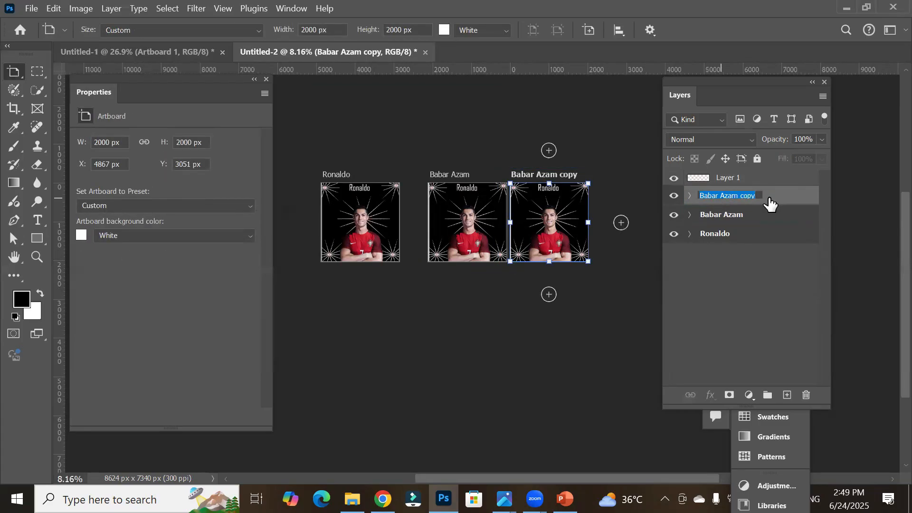
pyautogui.write('R')
pyautogui.press('BackSpace')
pyautogui.write('Waseem')
pyautogui.press('Return')
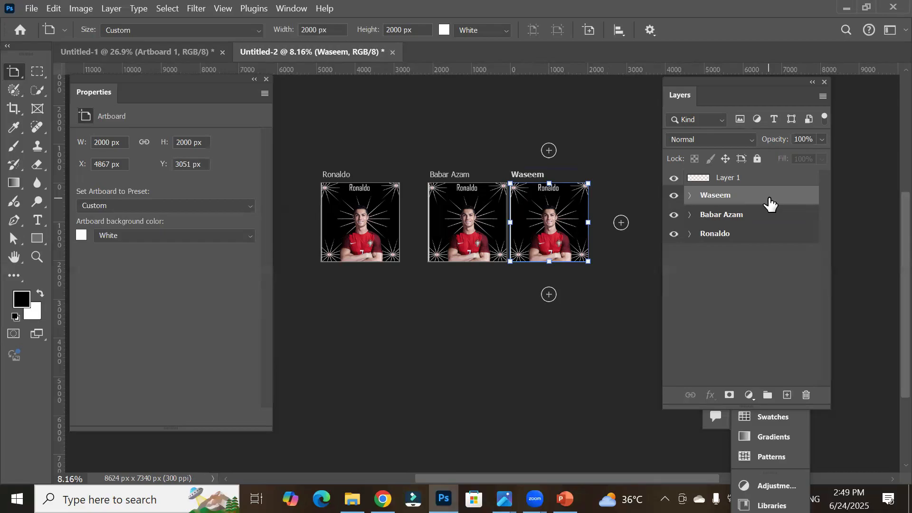
# Step: Delete the player photo layer from the Babar Azam artboard
pyautogui.click(690, 215)
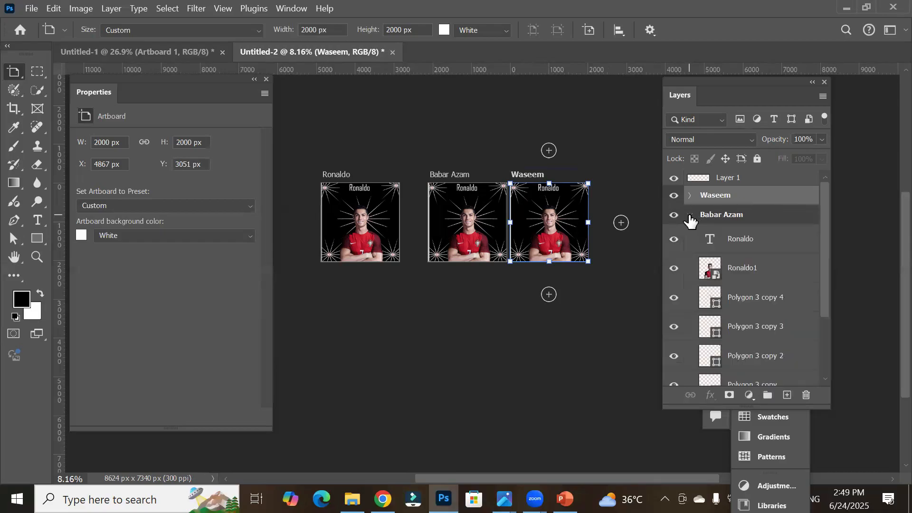
pyautogui.click(716, 219)
pyautogui.scroll(3, 523, 196)
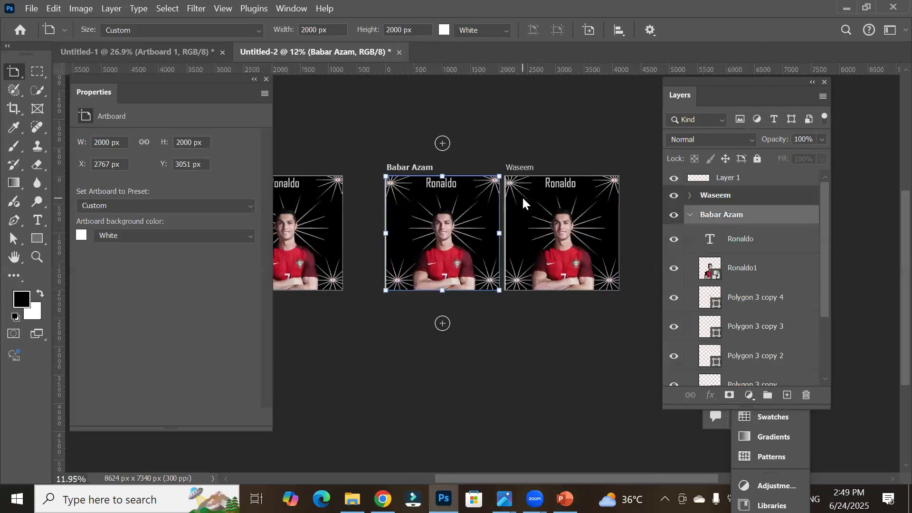
pyautogui.click(744, 268)
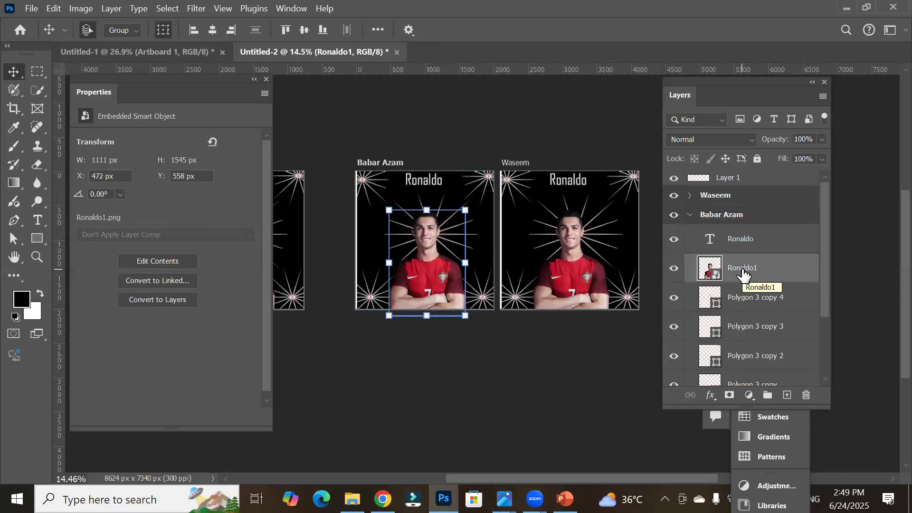
pyautogui.press('Delete')
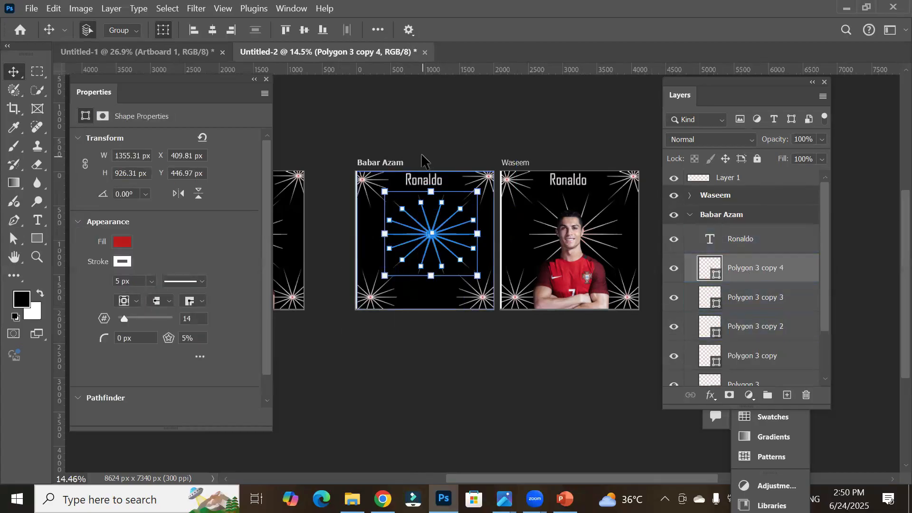
# Step: Edit the Babar Azam artboard's title text to read Babar Azam
pyautogui.scroll(5, 421, 186)
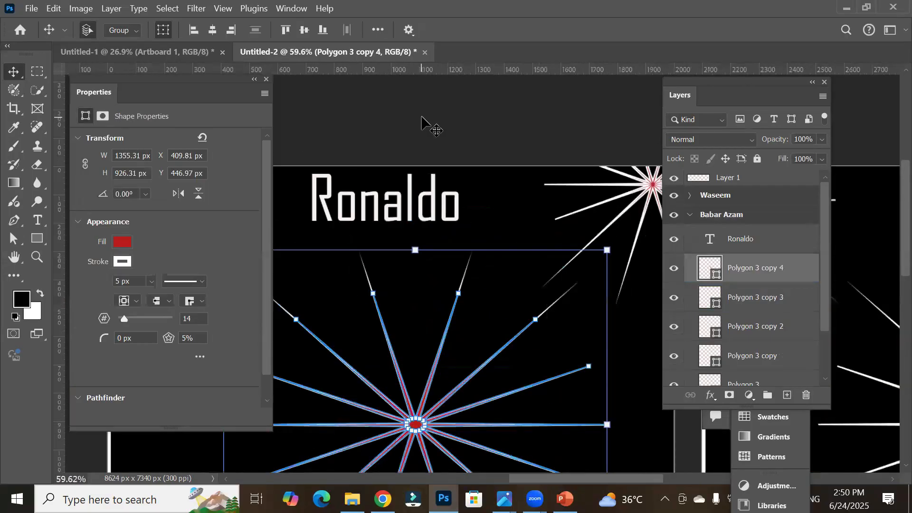
pyautogui.scroll(1, 421, 124)
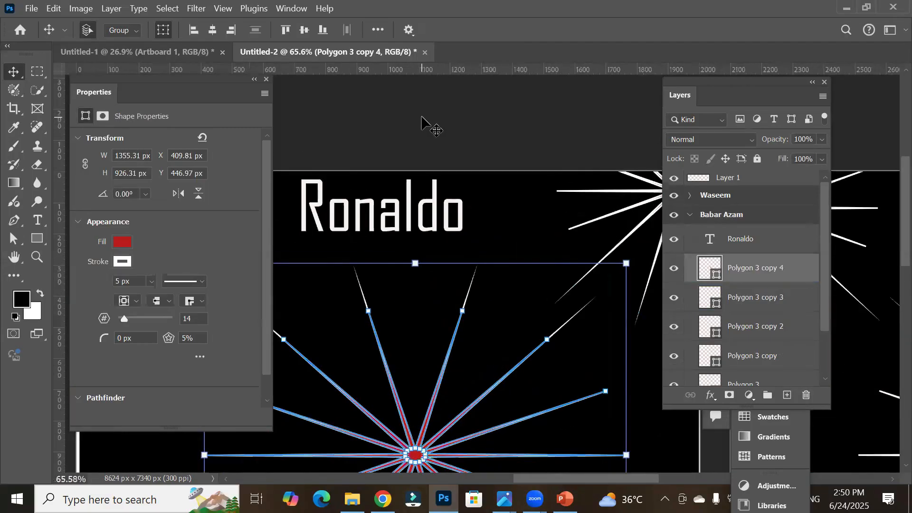
pyautogui.click(40, 219)
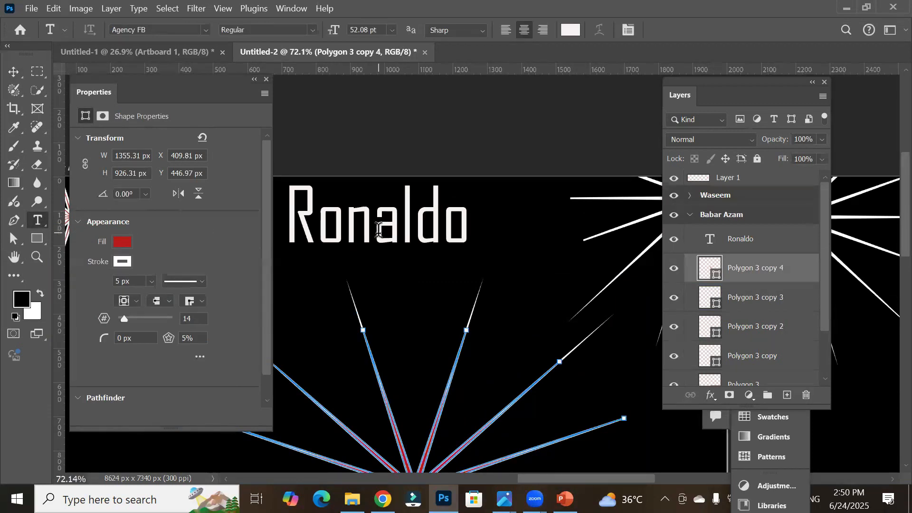
pyautogui.click(740, 243)
pyautogui.click(379, 224)
pyautogui.doubleClick(380, 225)
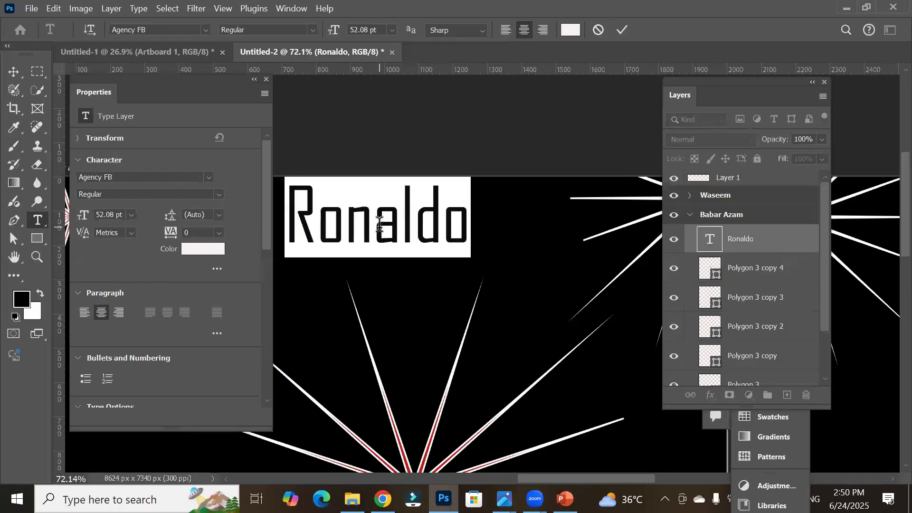
pyautogui.click(380, 224)
pyautogui.hotkey('ctrl', 'a')
pyautogui.write('BAbar')
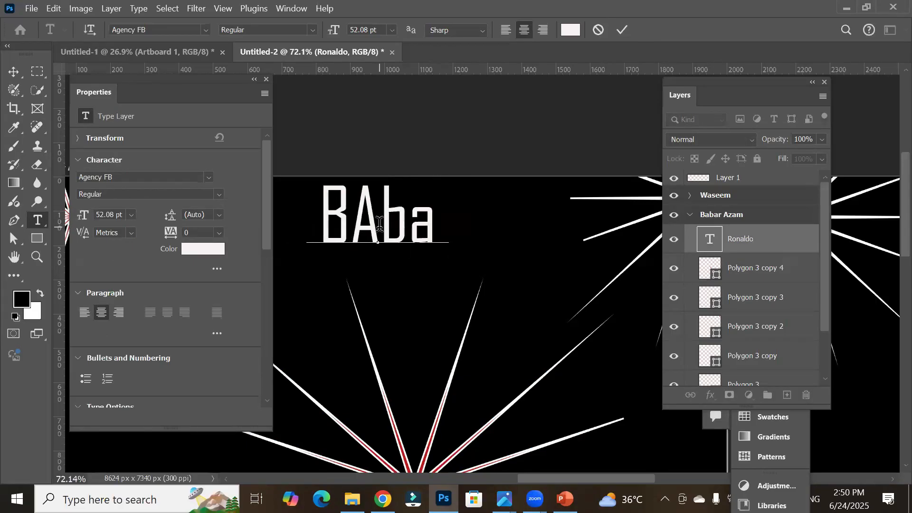
pyautogui.press('BackSpace')
pyautogui.press('BackSpace')
pyautogui.press('BackSpace')
pyautogui.press('BackSpace')
pyautogui.write('aa')
pyautogui.press('BackSpace')
pyautogui.write('bar Azam')
pyautogui.scroll(-2, 421, 283)
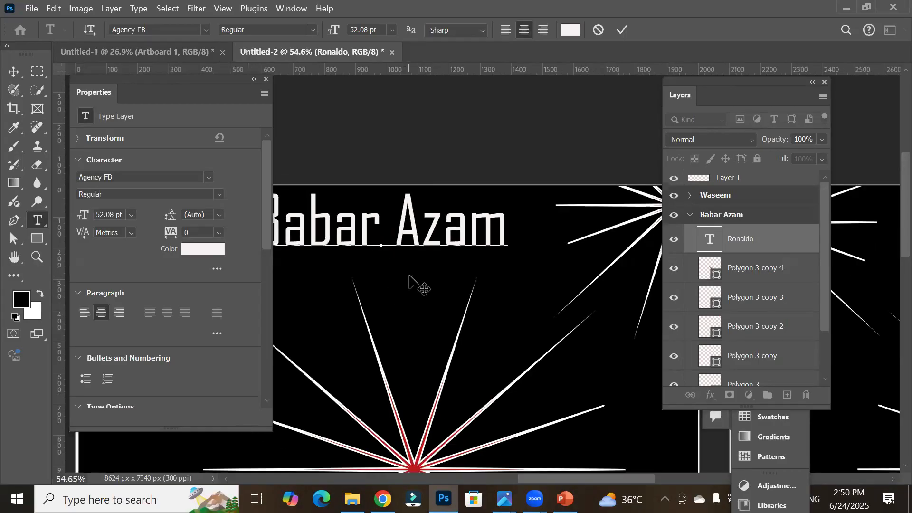
# Step: Browse File Explorer to the Players image folder and locate the pngegg (5) player photo
pyautogui.scroll(-4, 409, 276)
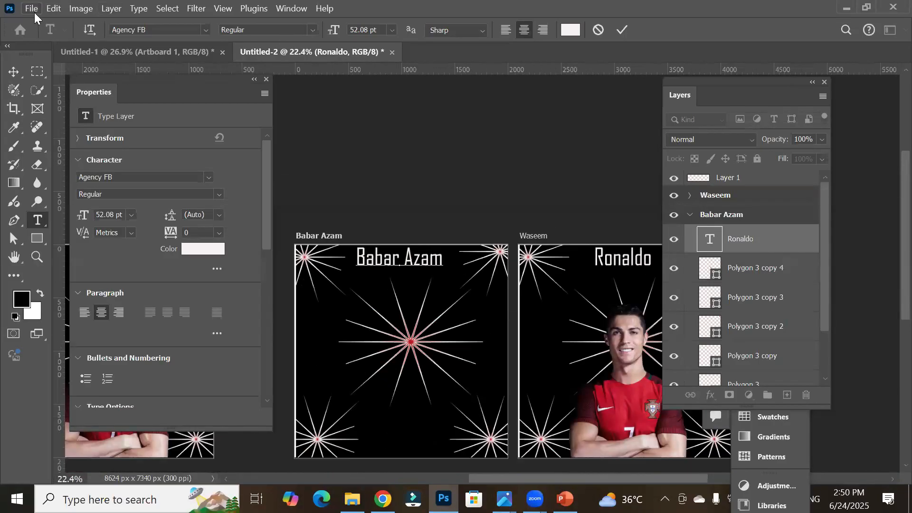
pyautogui.click(32, 9)
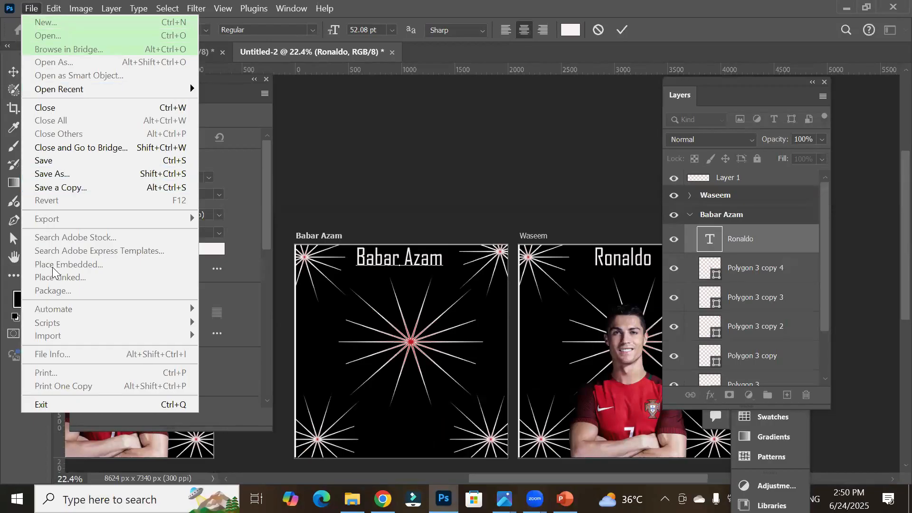
pyautogui.click(352, 499)
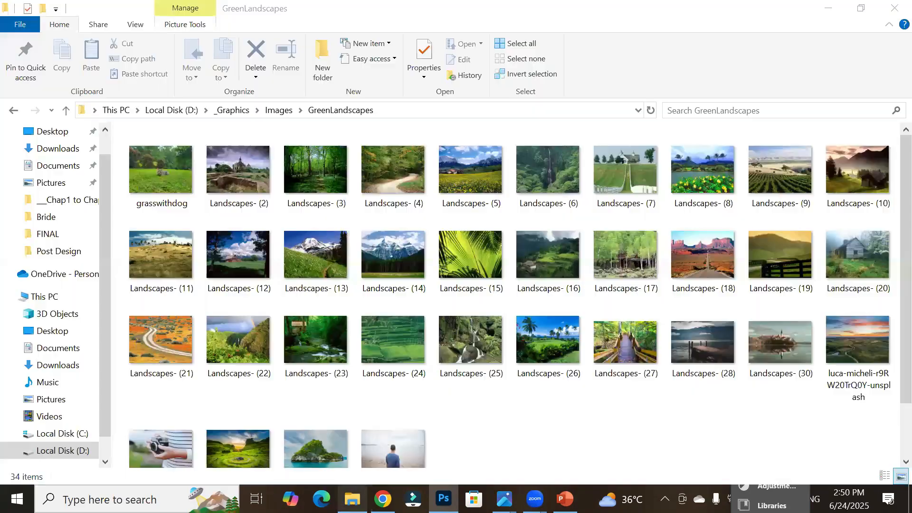
pyautogui.click(278, 111)
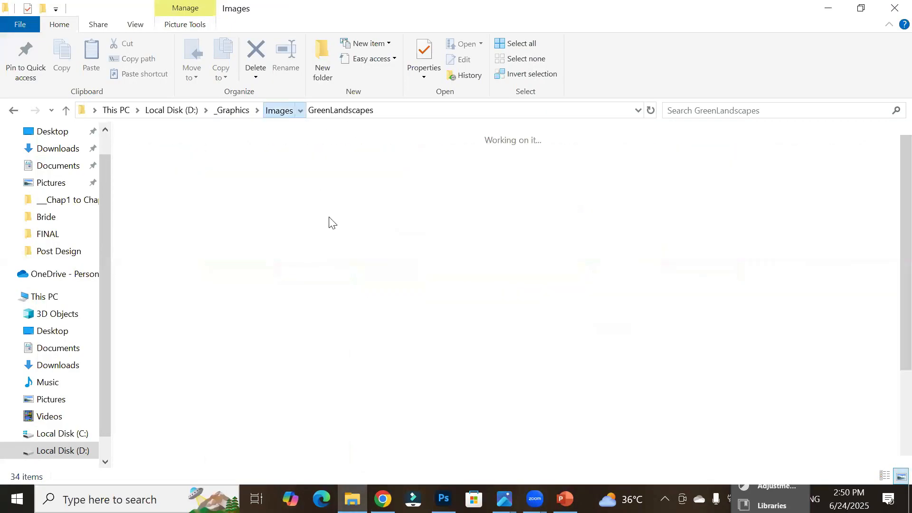
pyautogui.scroll(-3, 458, 374)
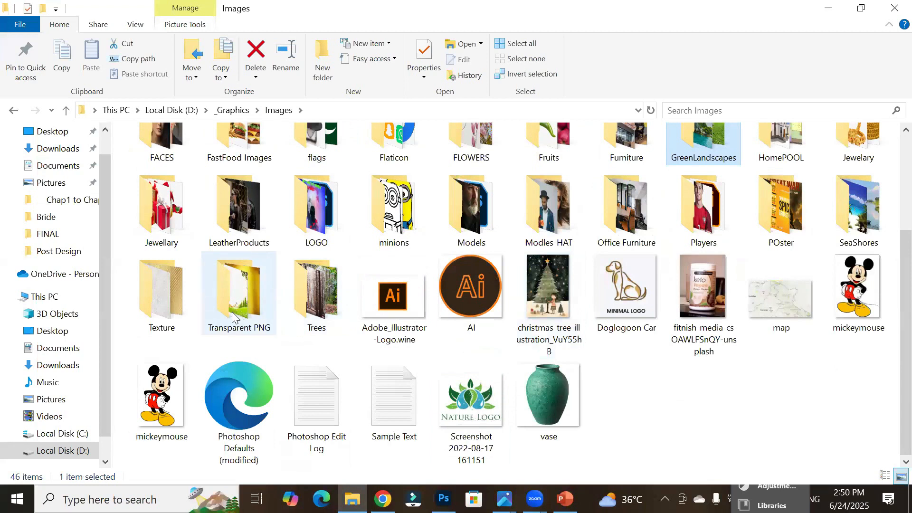
pyautogui.moveTo(233, 317)
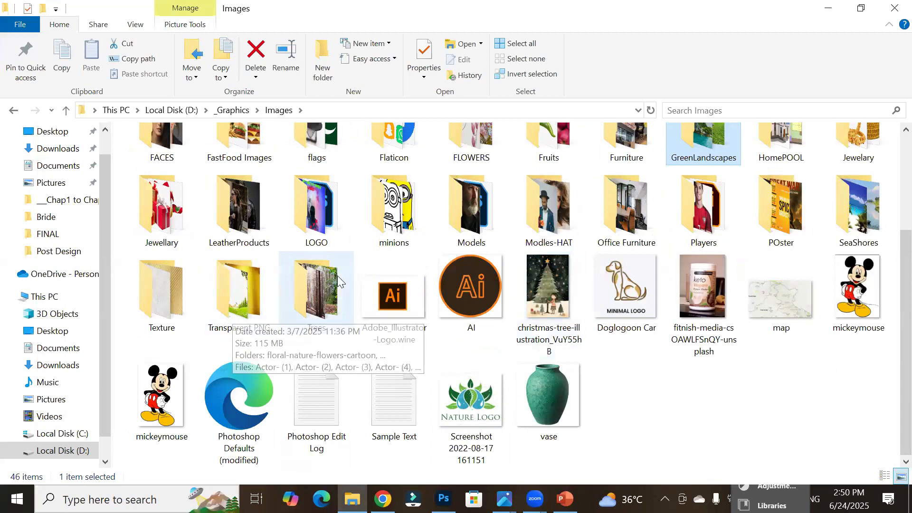
pyautogui.doubleClick(718, 223)
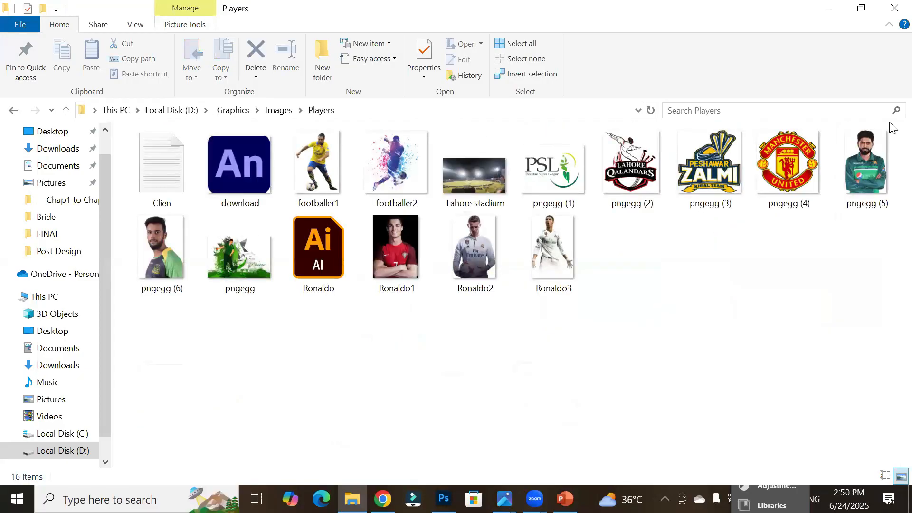
pyautogui.click(863, 158)
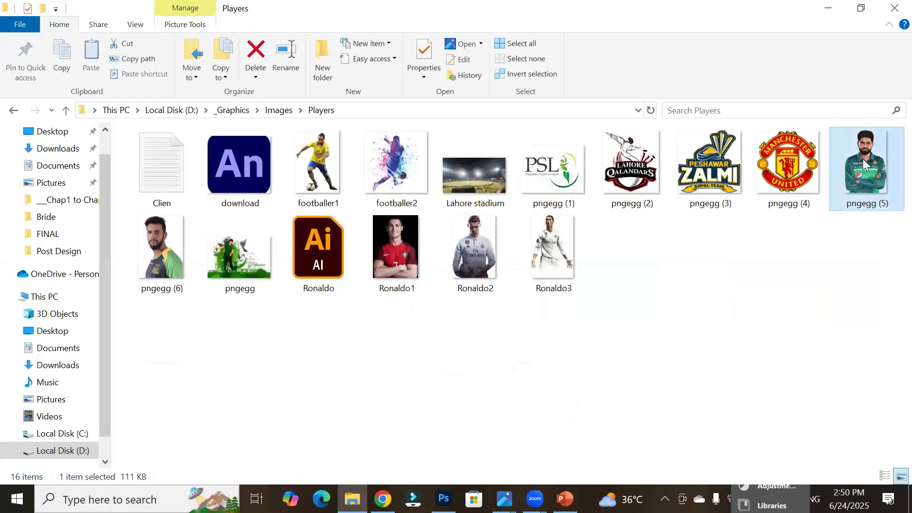
pyautogui.moveTo(863, 158); pyautogui.dragTo(375, 370)
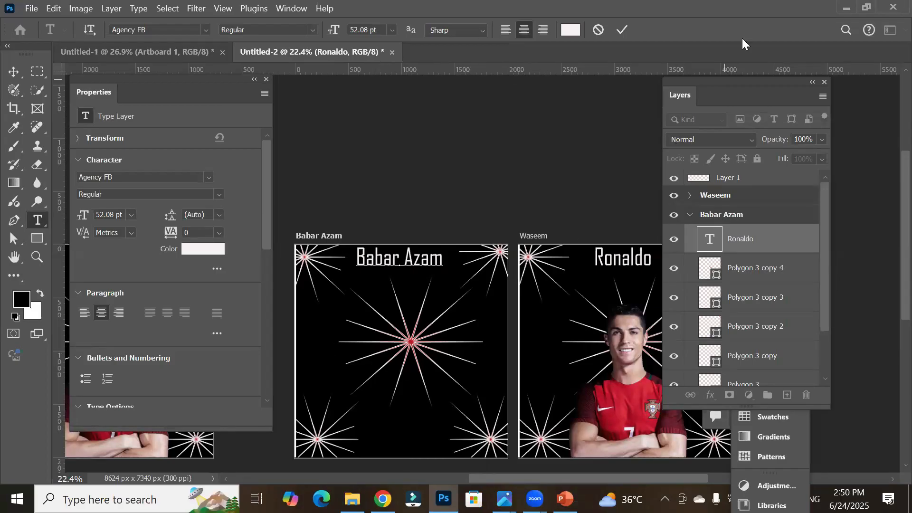
# Step: Commit the title text edit and open pngegg (5).png from the Players folder as a new document
pyautogui.click(622, 30)
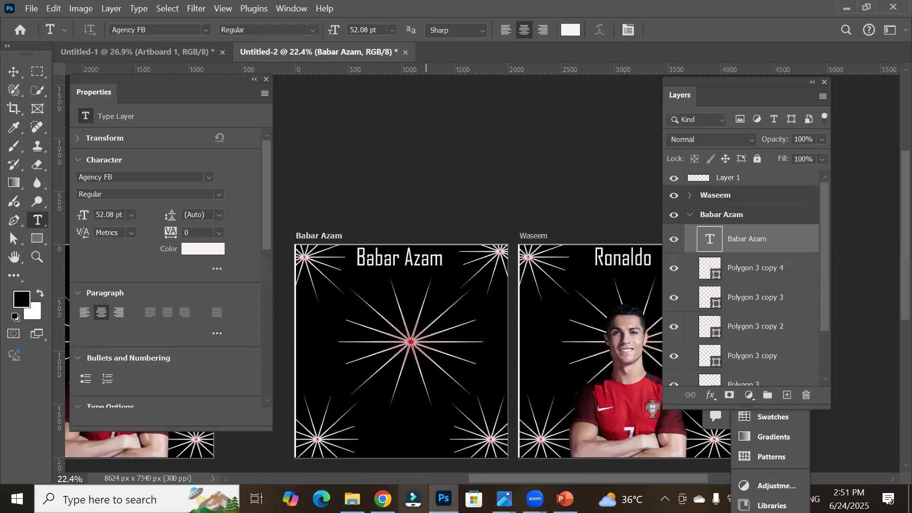
pyautogui.click(352, 499)
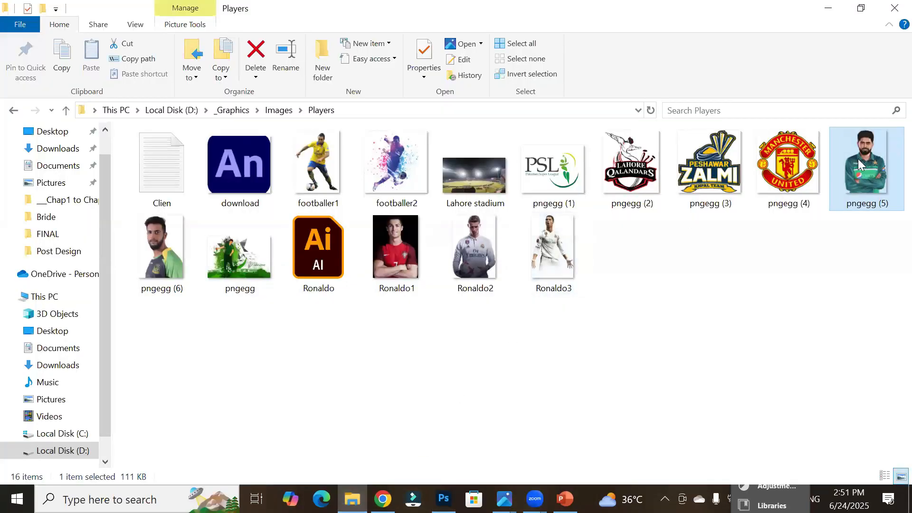
pyautogui.moveTo(860, 164); pyautogui.dragTo(506, 48)
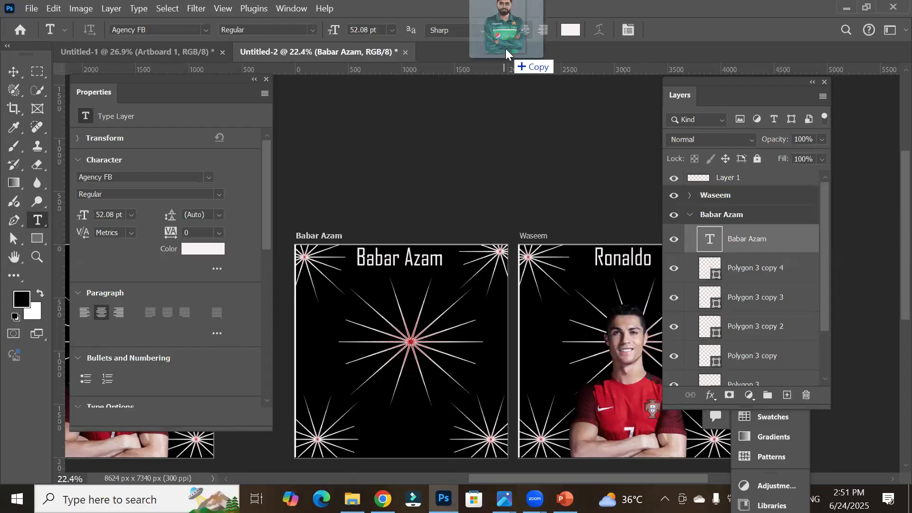
pyautogui.moveTo(506, 49); pyautogui.dragTo(506, 48)
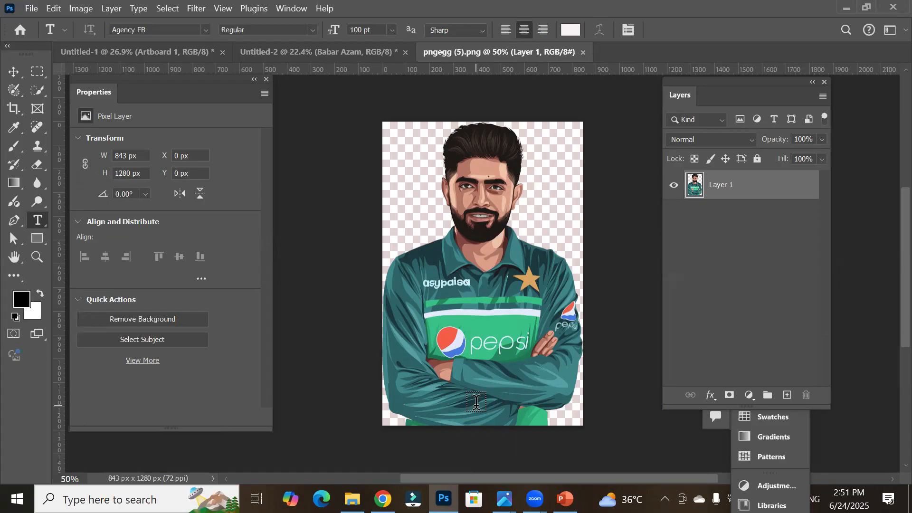
# Step: Move the Babar Azam photo from pngegg (5).png onto the Babar Azam artboard, centred below the title
pyautogui.click(323, 54)
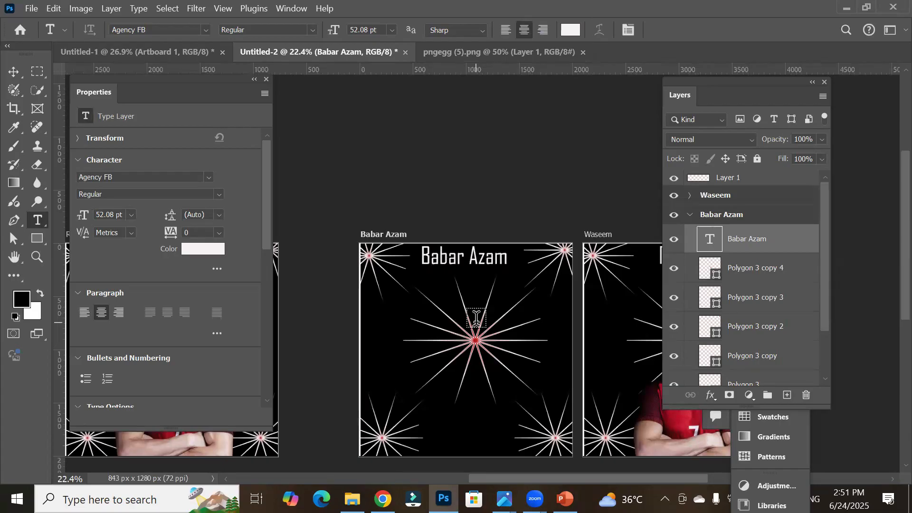
pyautogui.click(483, 55)
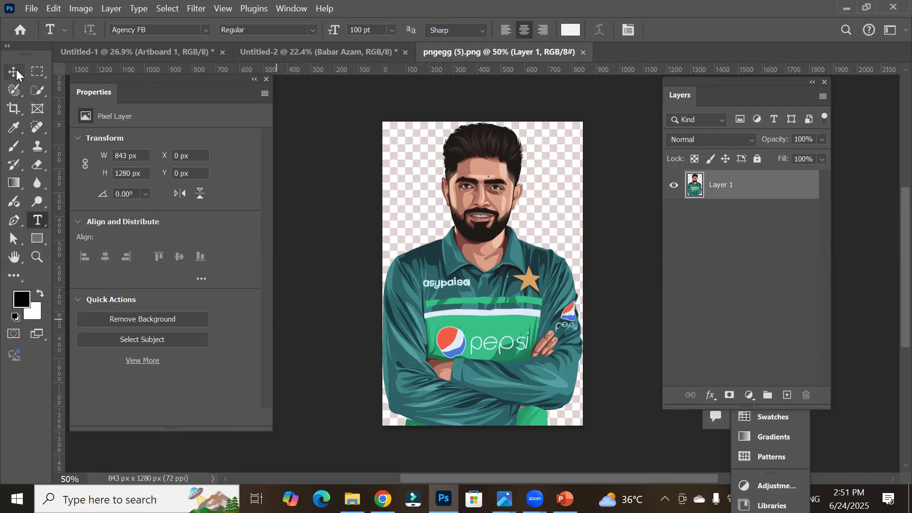
pyautogui.click(15, 70)
pyautogui.moveTo(482, 257); pyautogui.dragTo(344, 112)
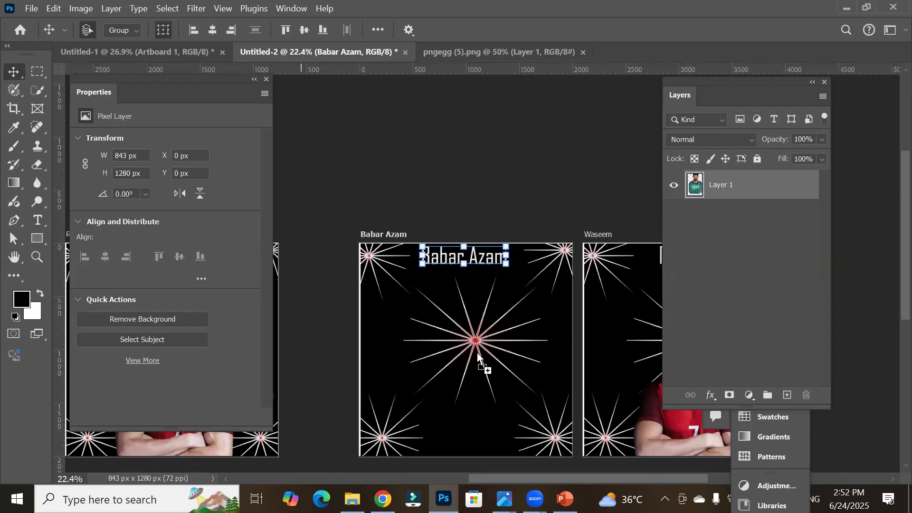
pyautogui.moveTo(477, 353); pyautogui.dragTo(477, 353)
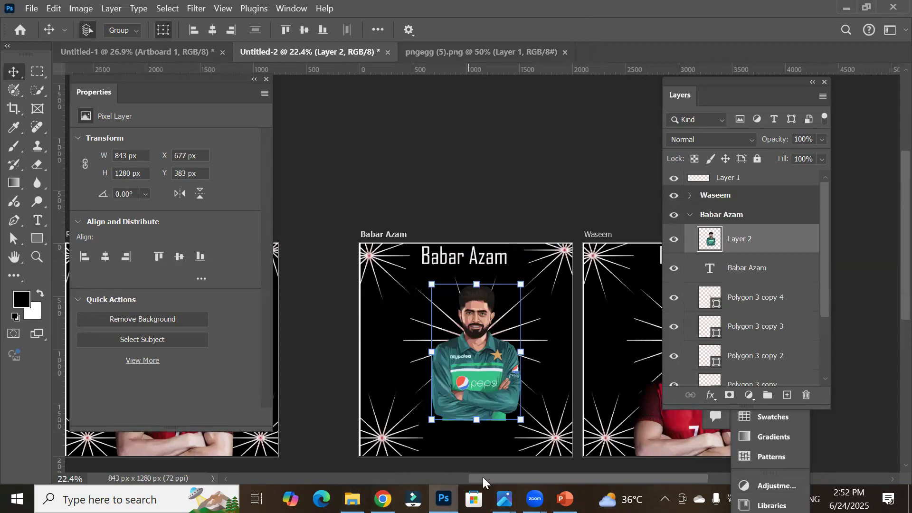
# Step: Delete the Ronaldo photo from the Waseem artboard
pyautogui.moveTo(489, 477); pyautogui.dragTo(524, 469)
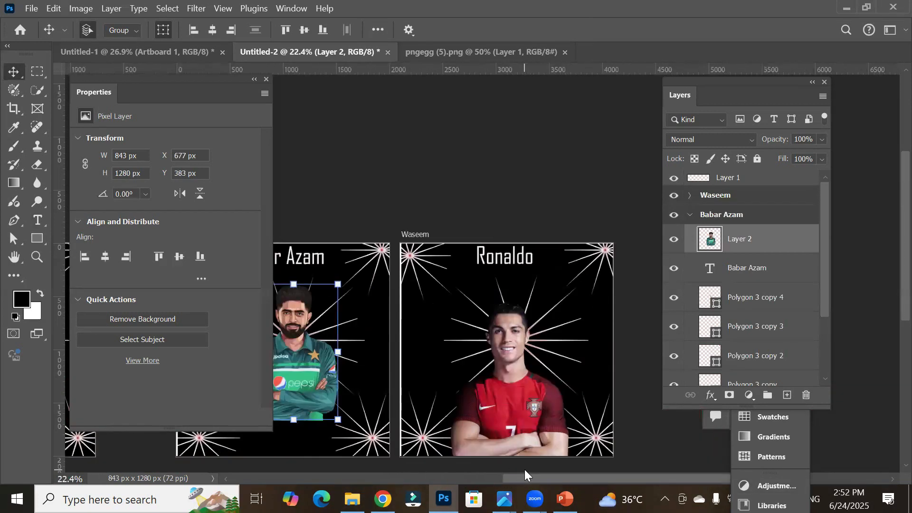
pyautogui.click(506, 369)
pyautogui.press('Delete')
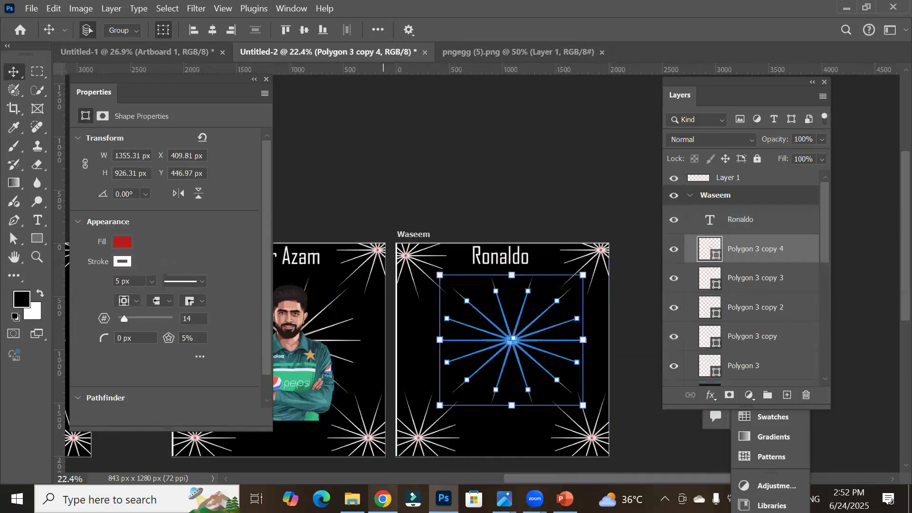
# Step: Open the pngegg (6).png player photo from the Players folder as a new document
pyautogui.click(31, 8)
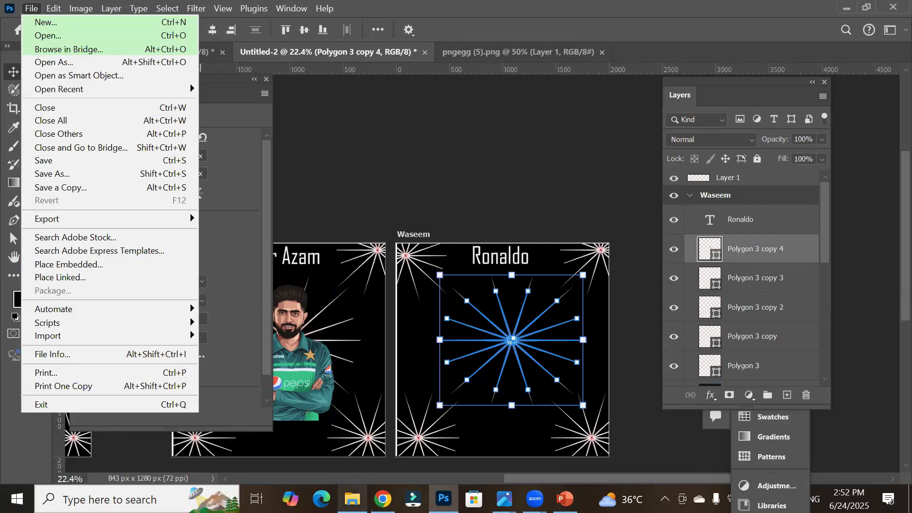
pyautogui.click(352, 499)
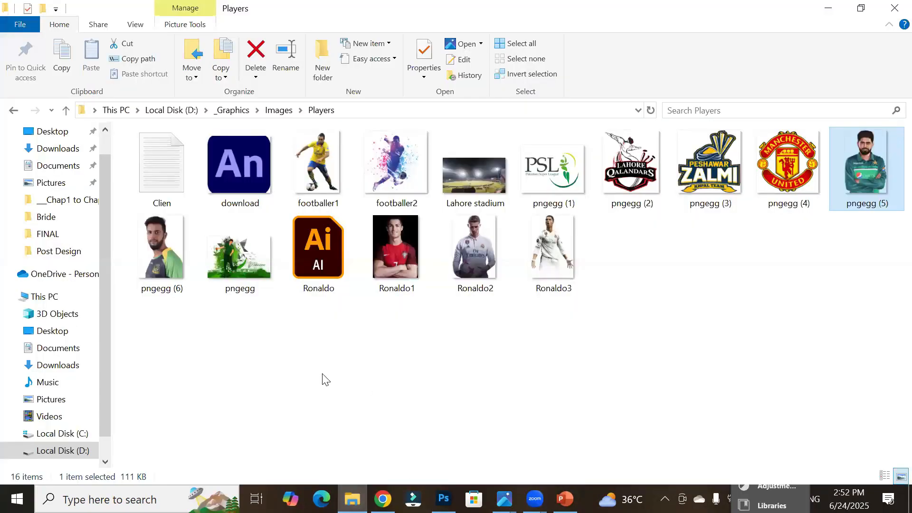
pyautogui.click(153, 253)
pyautogui.moveTo(154, 252); pyautogui.dragTo(505, 380)
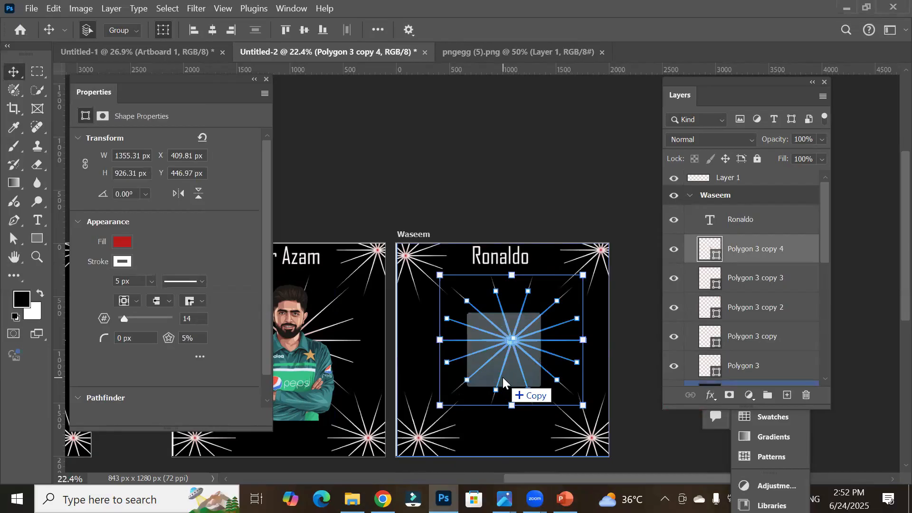
pyautogui.moveTo(504, 380); pyautogui.dragTo(654, 53)
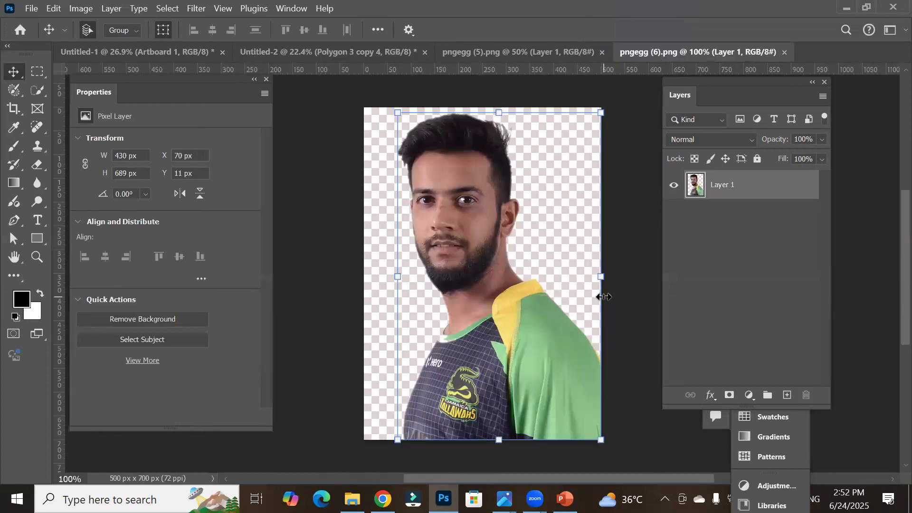
# Step: Flip the player photo horizontally with Free Transform and place it against the canvas's left edge
pyautogui.moveTo(512, 354)
pyautogui.mouseDown()
pyautogui.moveTo(472, 355)
pyautogui.moveTo(504, 353)
pyautogui.mouseUp()
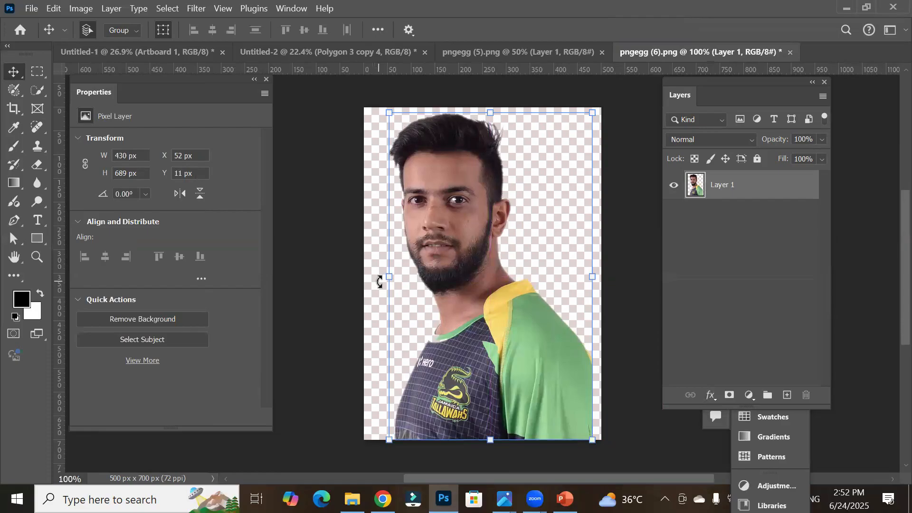
pyautogui.moveTo(388, 276); pyautogui.dragTo(686, 285)
pyautogui.moveTo(623, 358); pyautogui.dragTo(458, 391)
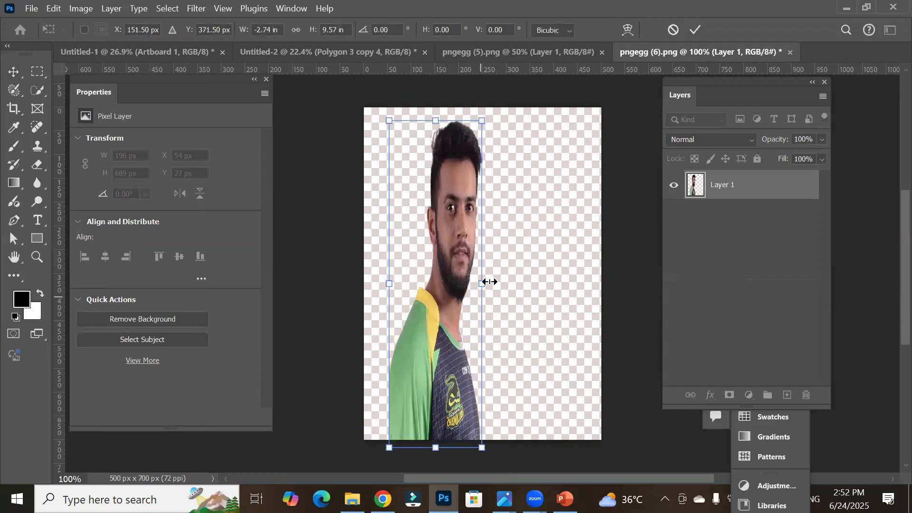
pyautogui.moveTo(483, 285); pyautogui.dragTo(526, 291)
pyautogui.moveTo(472, 370); pyautogui.dragTo(449, 362)
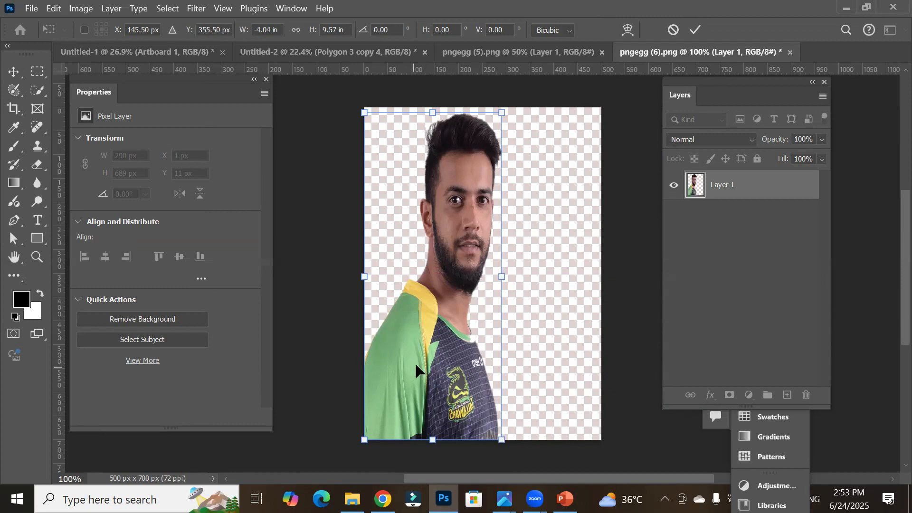
pyautogui.click(700, 190)
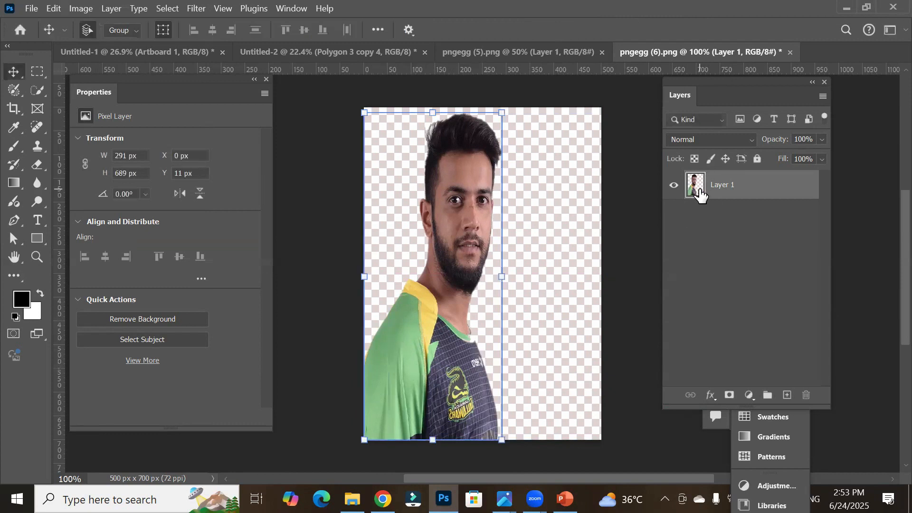
# Step: Duplicate the photo layer and flip the copy horizontally
pyautogui.moveTo(700, 190); pyautogui.dragTo(788, 397)
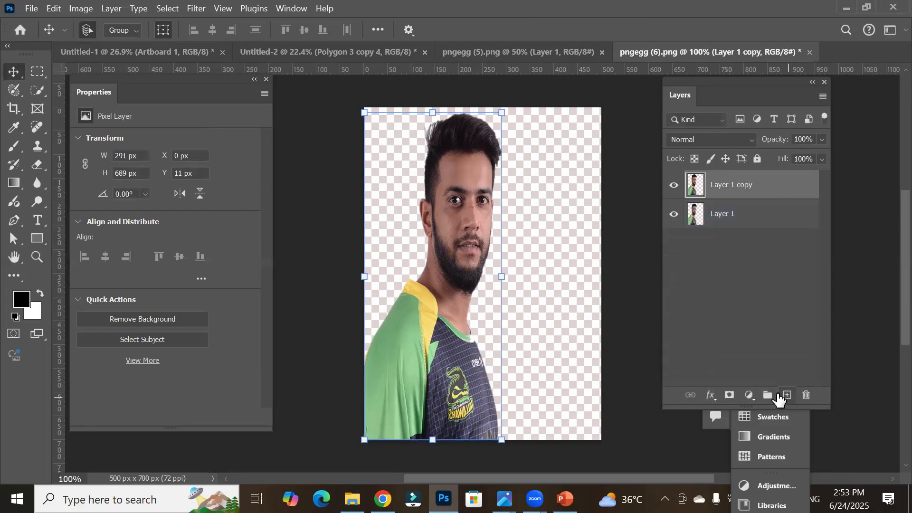
pyautogui.moveTo(439, 288); pyautogui.dragTo(538, 291)
pyautogui.moveTo(601, 276); pyautogui.dragTo(329, 276)
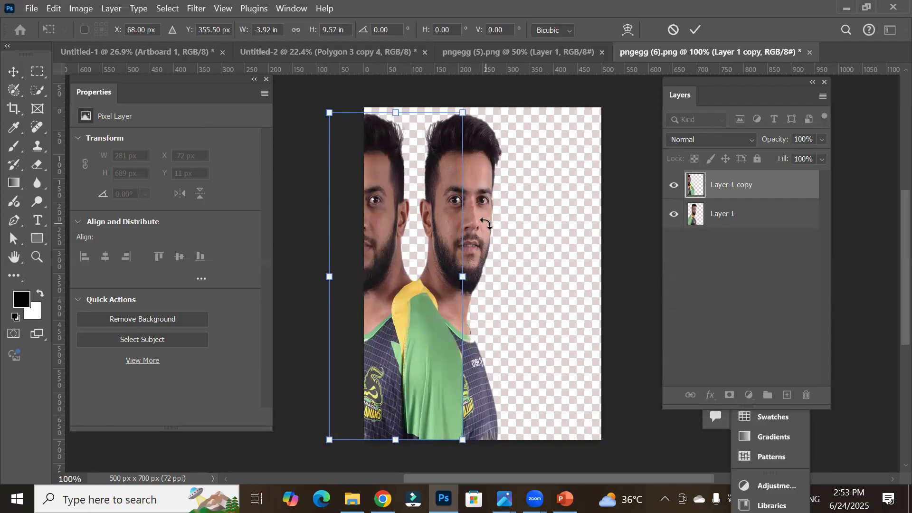
pyautogui.click(697, 30)
# Step: Arrange the two mirrored photos side by side so they face each other
pyautogui.click(433, 211)
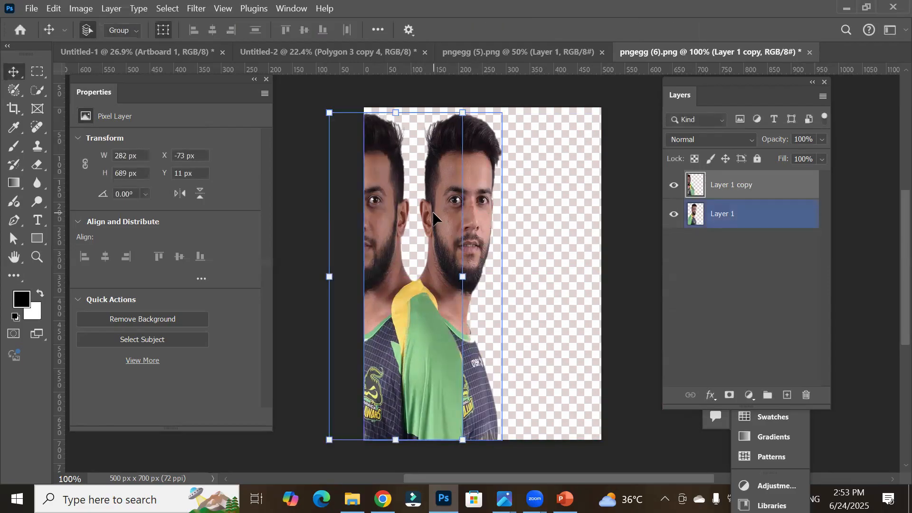
pyautogui.moveTo(492, 213); pyautogui.dragTo(581, 212)
pyautogui.moveTo(401, 289); pyautogui.dragTo(440, 290)
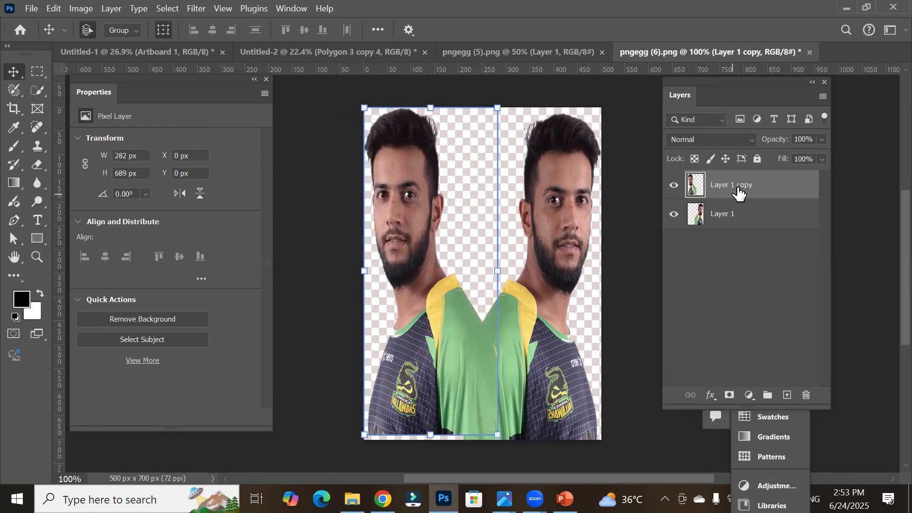
# Step: Select both photo layers and move them onto the Waseem artboard
pyautogui.click(731, 223)
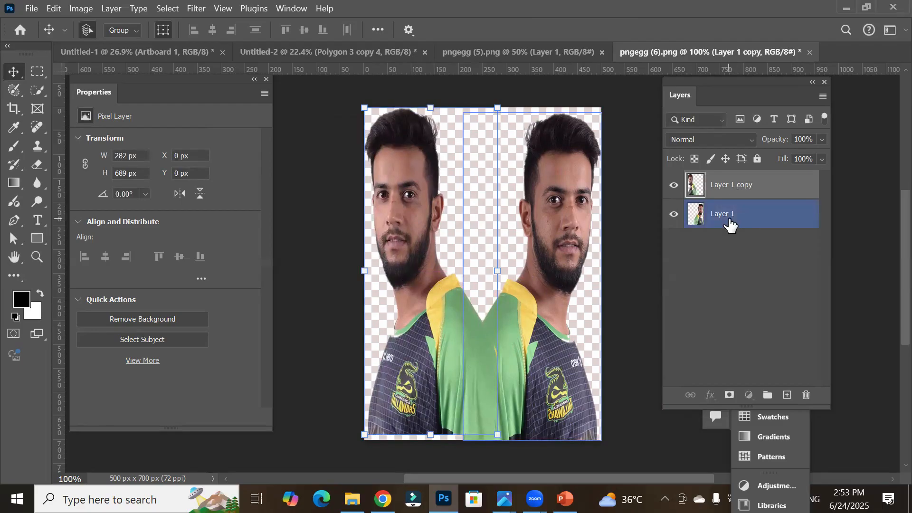
pyautogui.keyDown('ctrl'); pyautogui.click(729, 222); pyautogui.keyUp('ctrl')
pyautogui.moveTo(401, 266); pyautogui.dragTo(619, 268)
pyautogui.moveTo(556, 180); pyautogui.dragTo(634, 372)
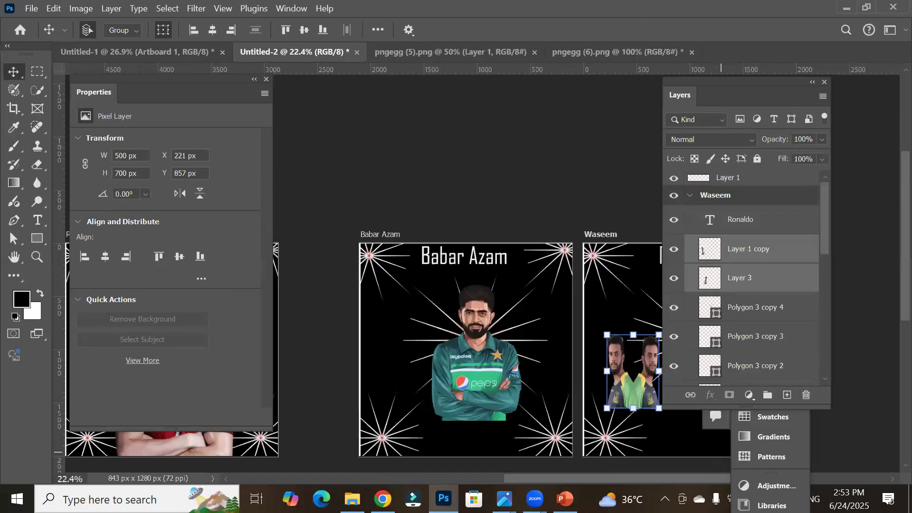
pyautogui.click(891, 480)
pyautogui.click(891, 479)
pyautogui.click(891, 480)
pyautogui.click(892, 480)
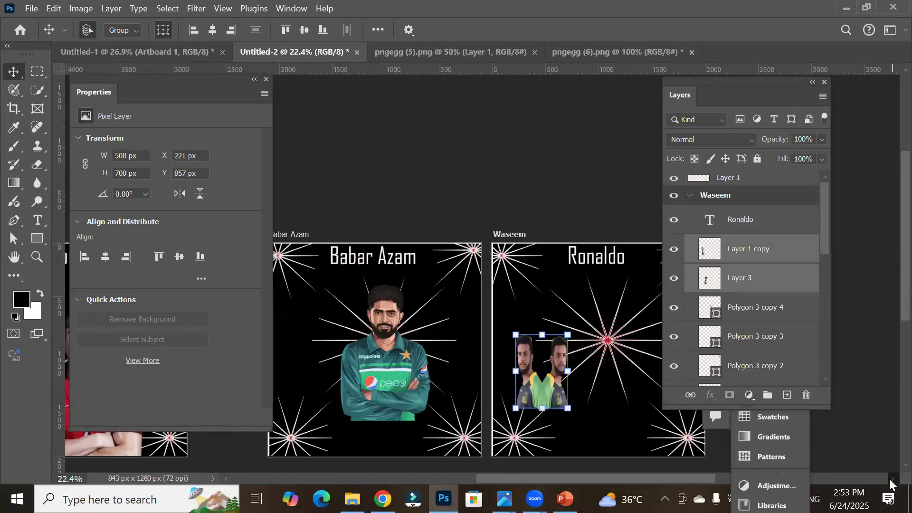
pyautogui.click(891, 480)
pyautogui.click(892, 480)
pyautogui.click(892, 480)
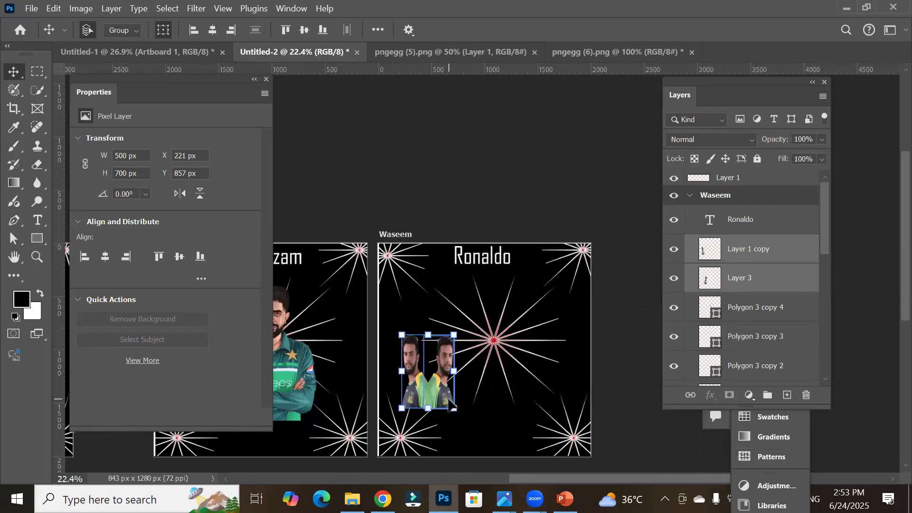
# Step: Enlarge both player photos with Free Transform so they fill the middle of the Waseem artboard
pyautogui.moveTo(430, 399); pyautogui.dragTo(499, 413)
pyautogui.moveTo(515, 364); pyautogui.dragTo(589, 301)
pyautogui.moveTo(552, 387); pyautogui.dragTo(516, 390)
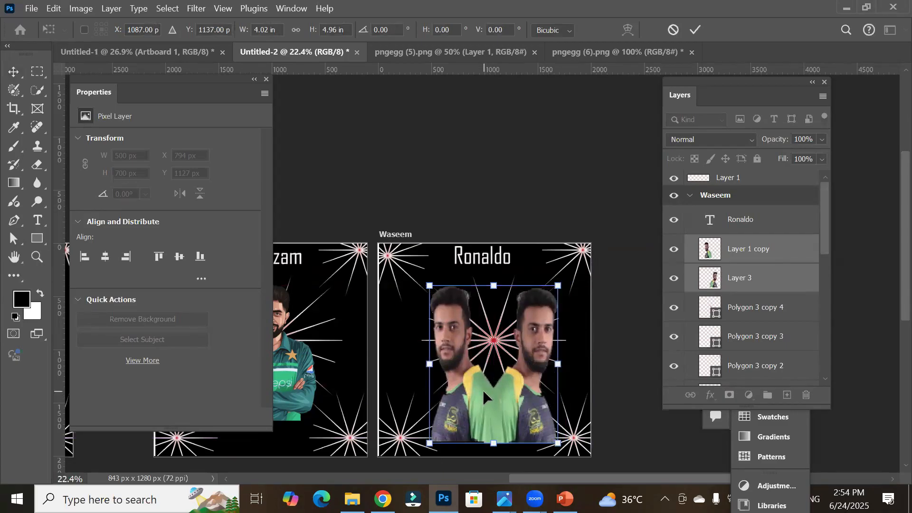
# Step: Change the Waseem artboard's title text to Waseem and commit the edit
pyautogui.scroll(-1, 483, 389)
pyautogui.scroll(-1, 483, 390)
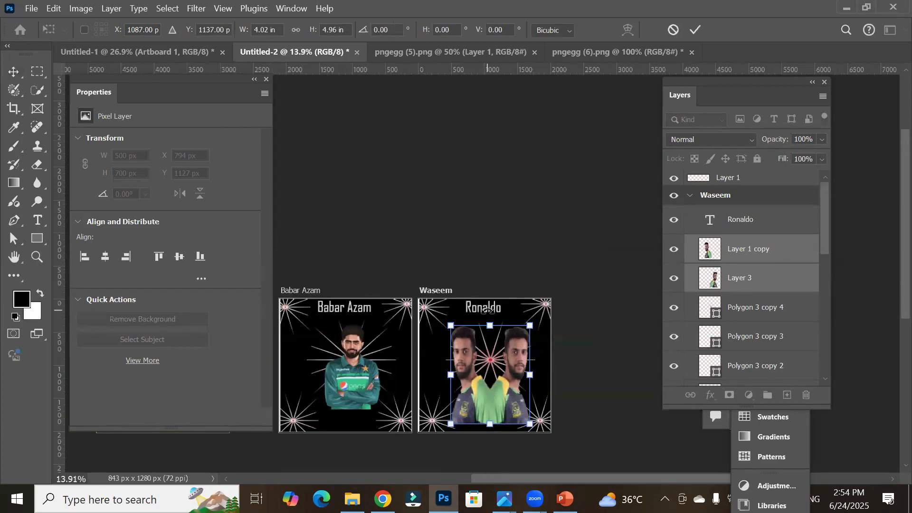
pyautogui.scroll(5, 476, 268)
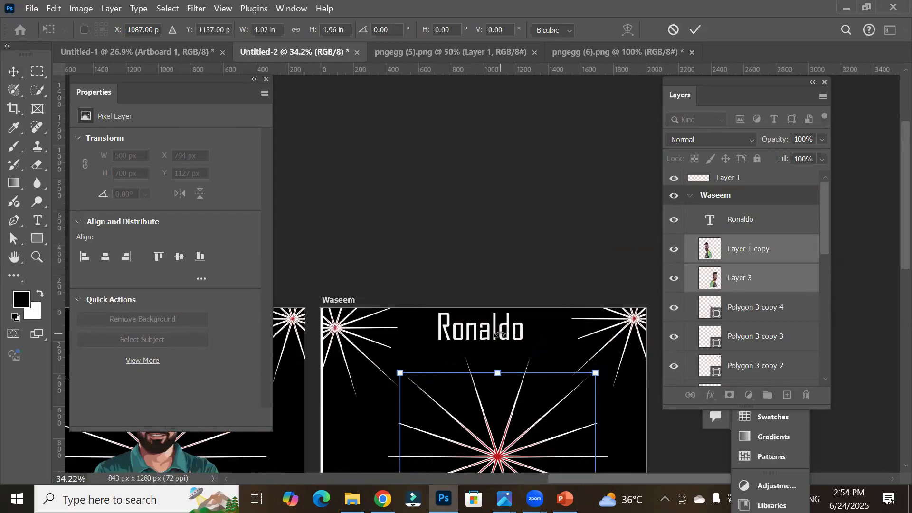
pyautogui.click(38, 220)
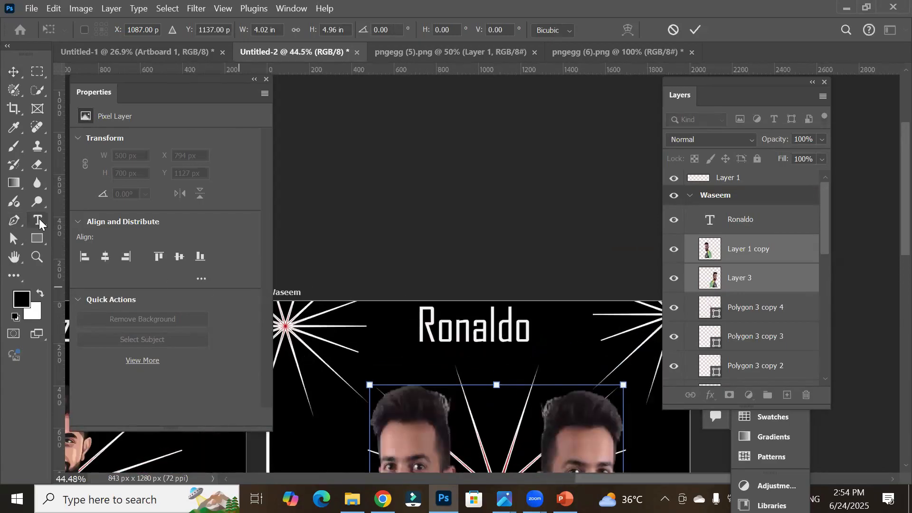
pyautogui.doubleClick(454, 334)
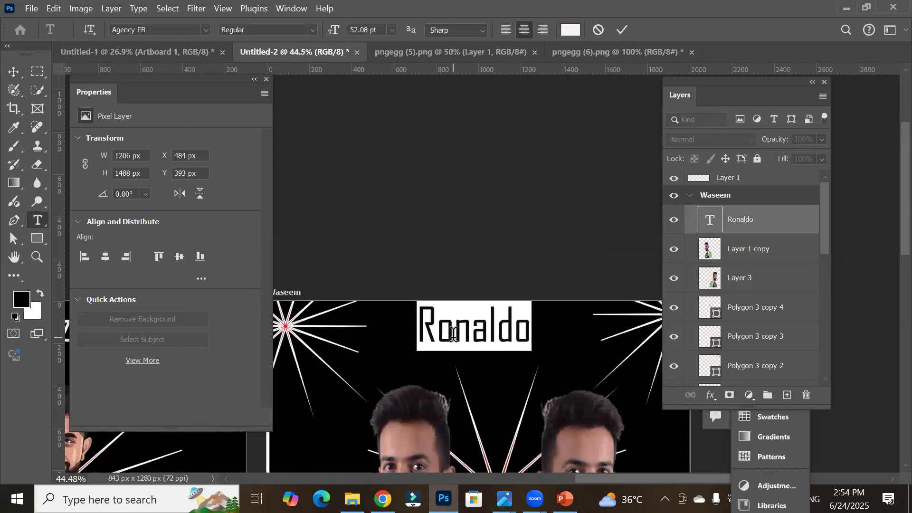
pyautogui.write('W')
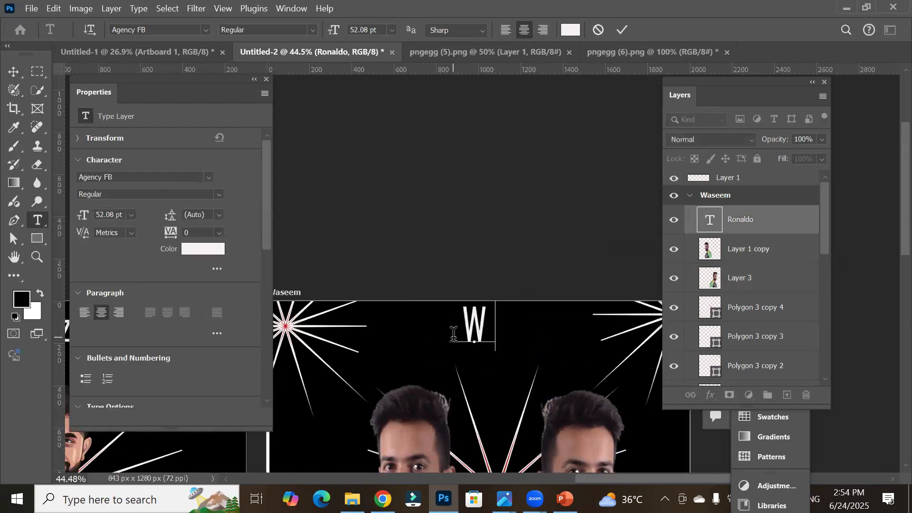
pyautogui.write('aseem')
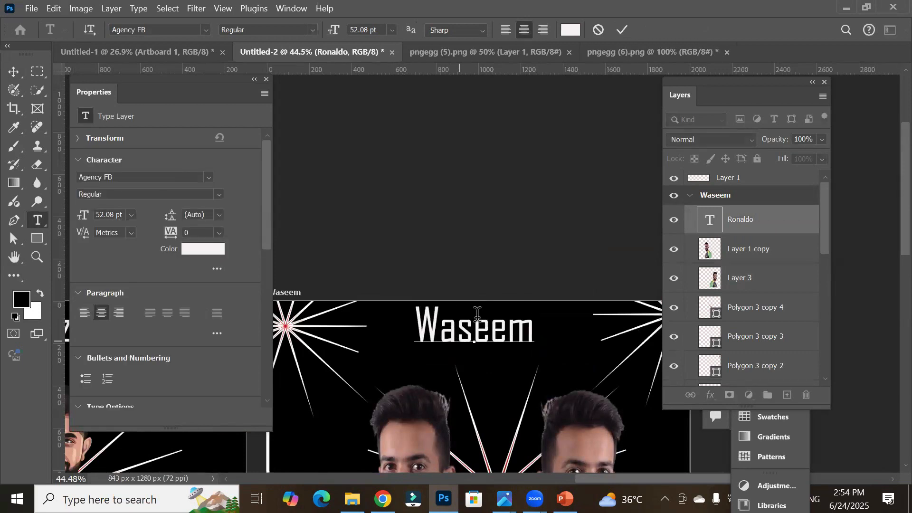
pyautogui.scroll(-2, 478, 314)
pyautogui.scroll(-5, 477, 314)
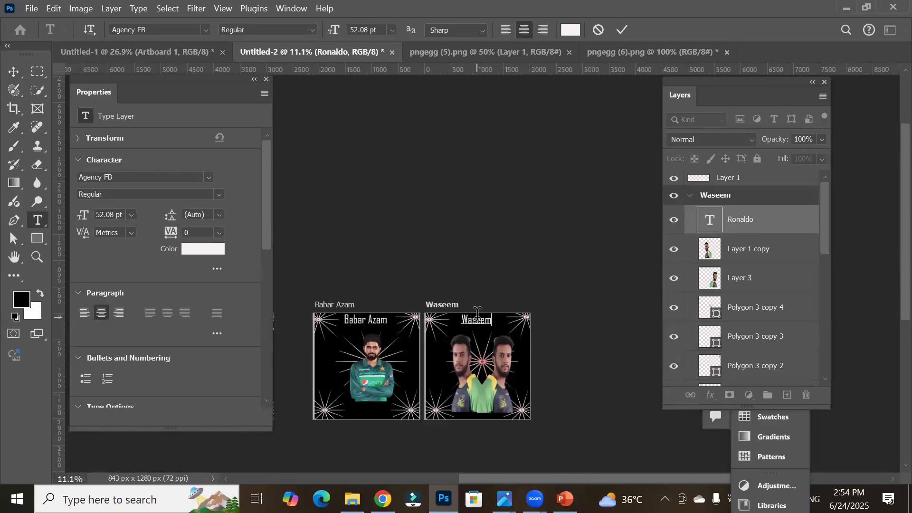
pyautogui.scroll(-2, 477, 313)
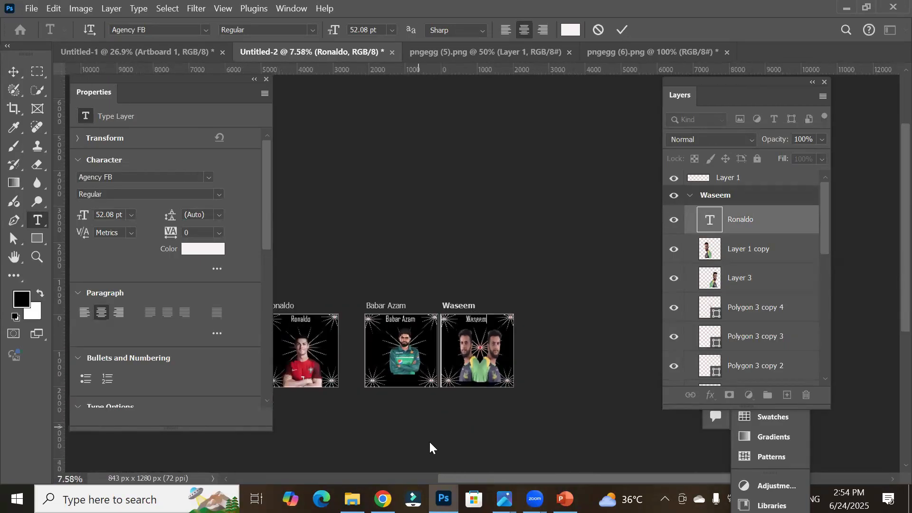
pyautogui.moveTo(451, 481); pyautogui.dragTo(423, 483)
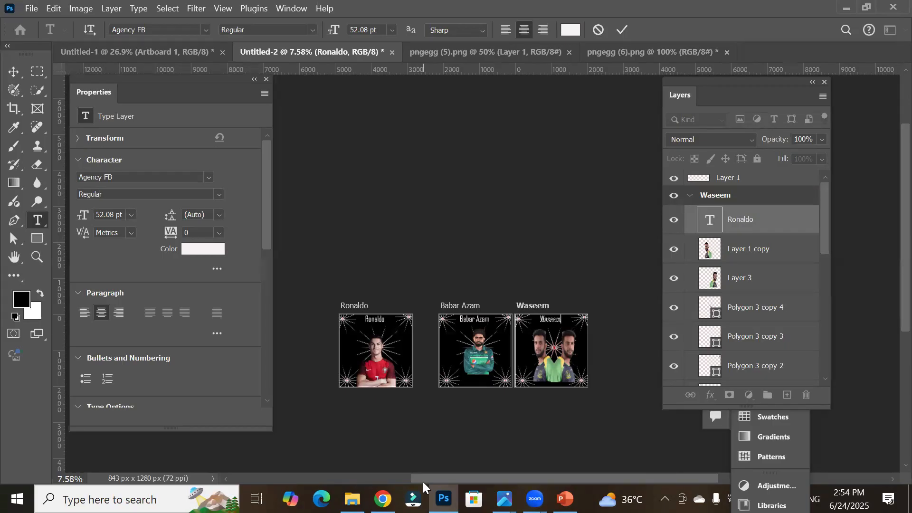
pyautogui.click(619, 33)
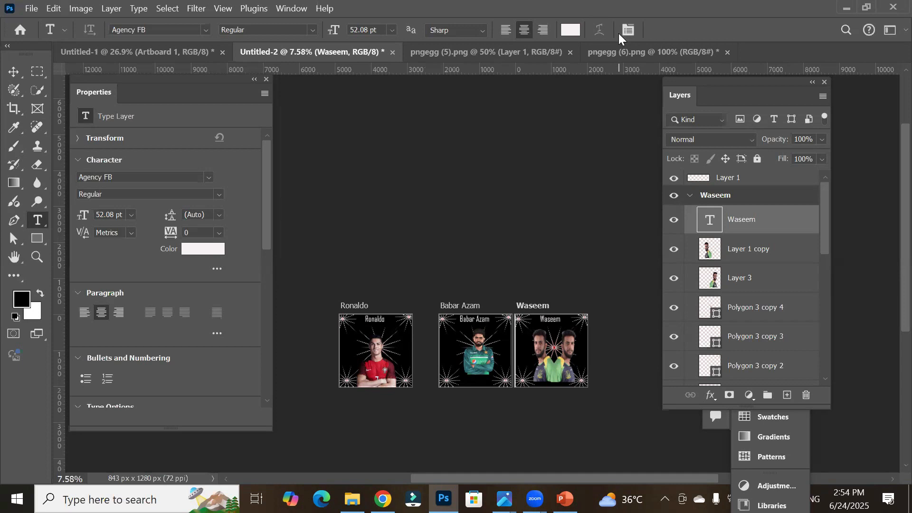
# Step: Open the Artboards to PDF export dialog
pyautogui.click(33, 7)
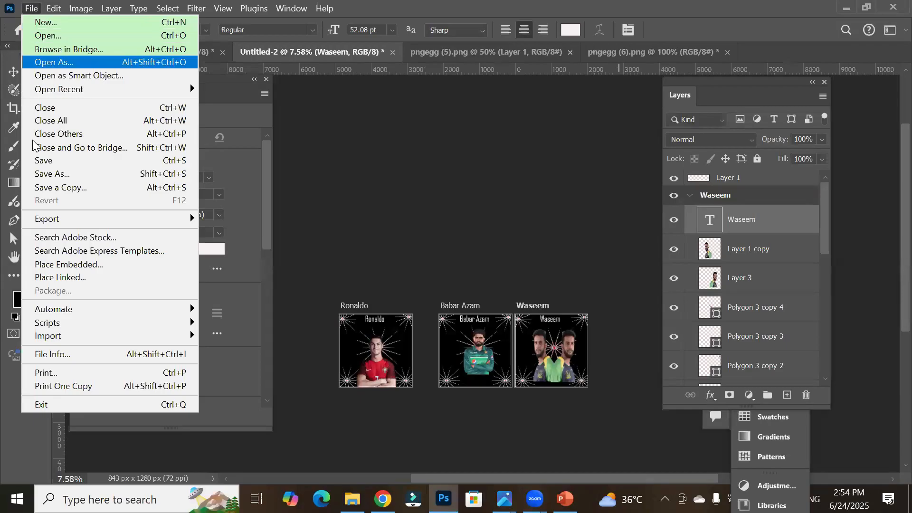
pyautogui.moveTo(67, 224)
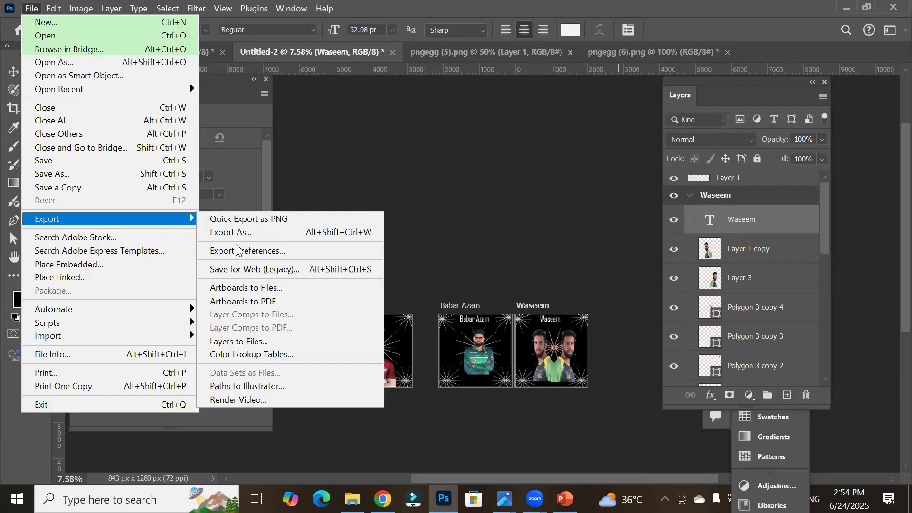
pyautogui.click(295, 302)
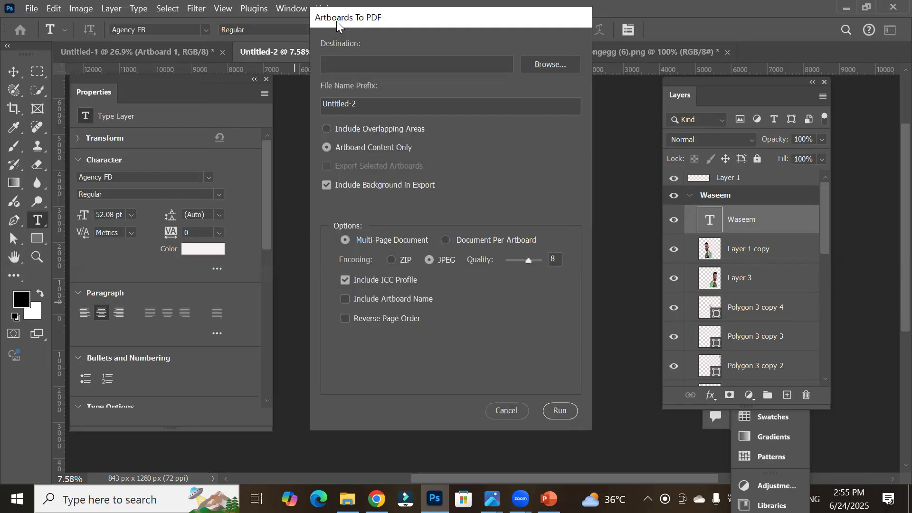
pyautogui.moveTo(337, 21); pyautogui.dragTo(329, 99)
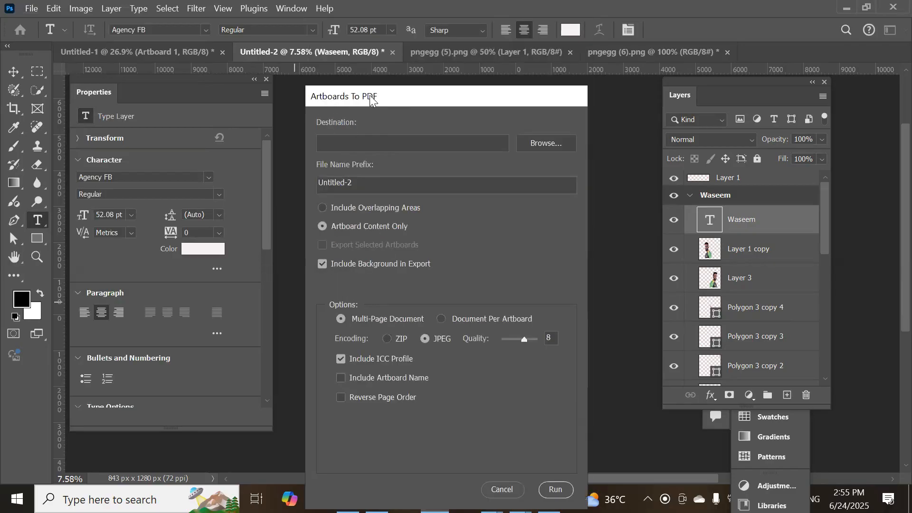
# Step: Set the export destination to the client's folder on the Desktop
pyautogui.click(535, 145)
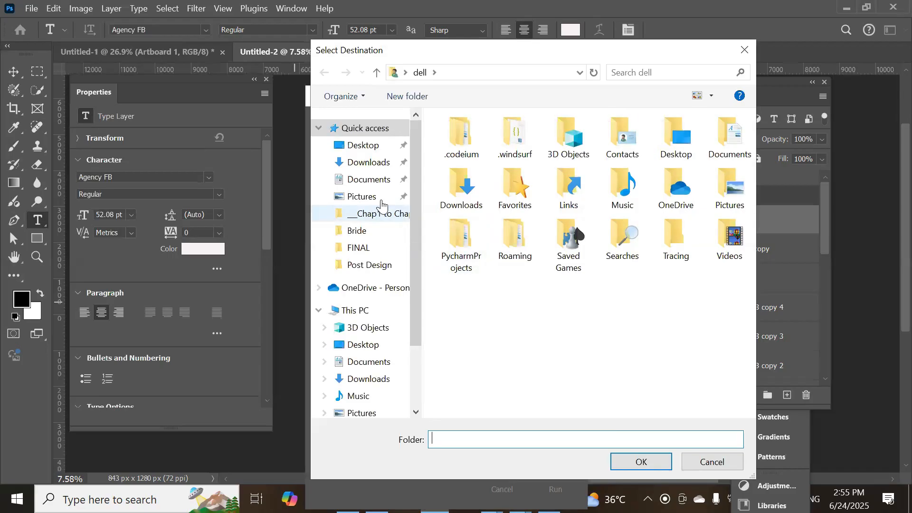
pyautogui.click(370, 146)
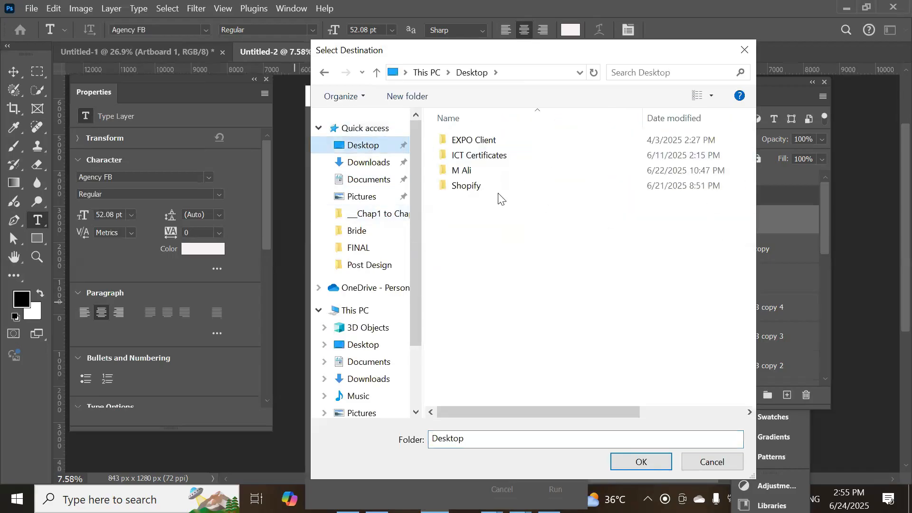
pyautogui.click(470, 171)
pyautogui.doubleClick(470, 171)
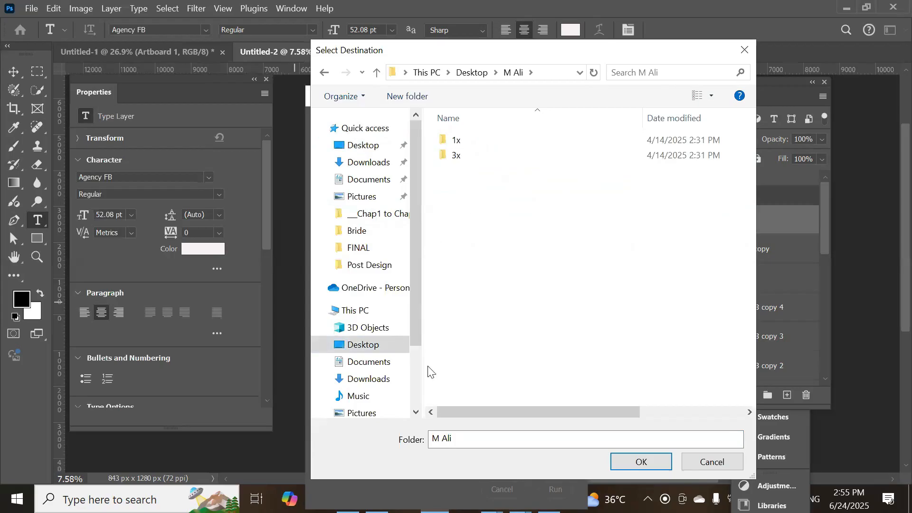
pyautogui.click(638, 462)
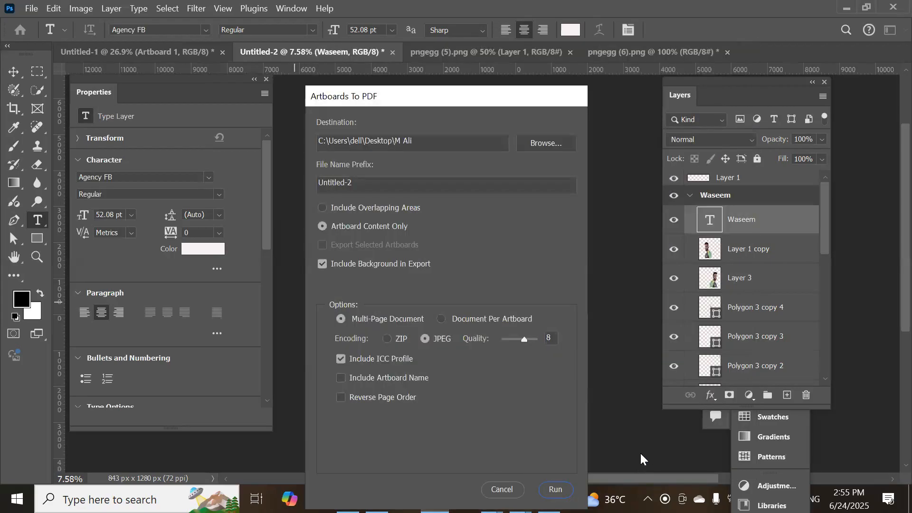
# Step: Set the file name prefix to '3 post for' followed by the client's name and 'web'
pyautogui.moveTo(371, 183); pyautogui.dragTo(278, 193)
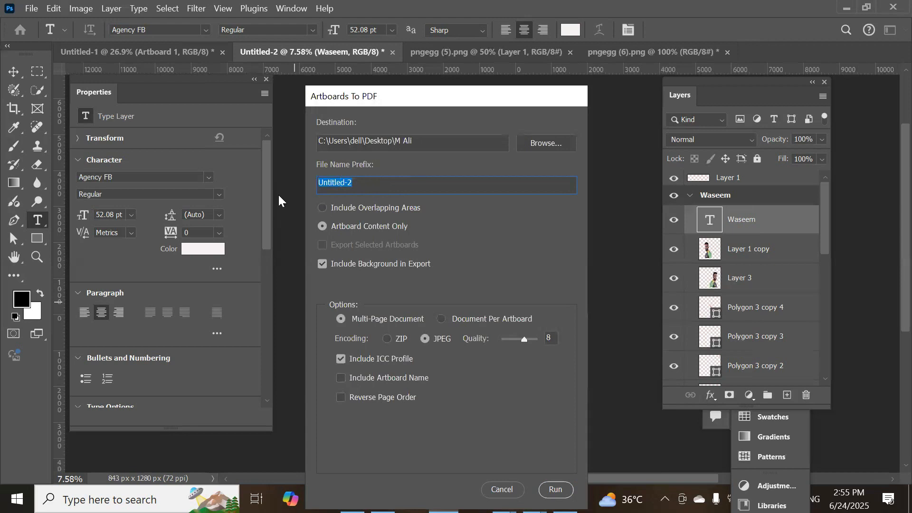
pyautogui.write('3 post for mr. ali web')
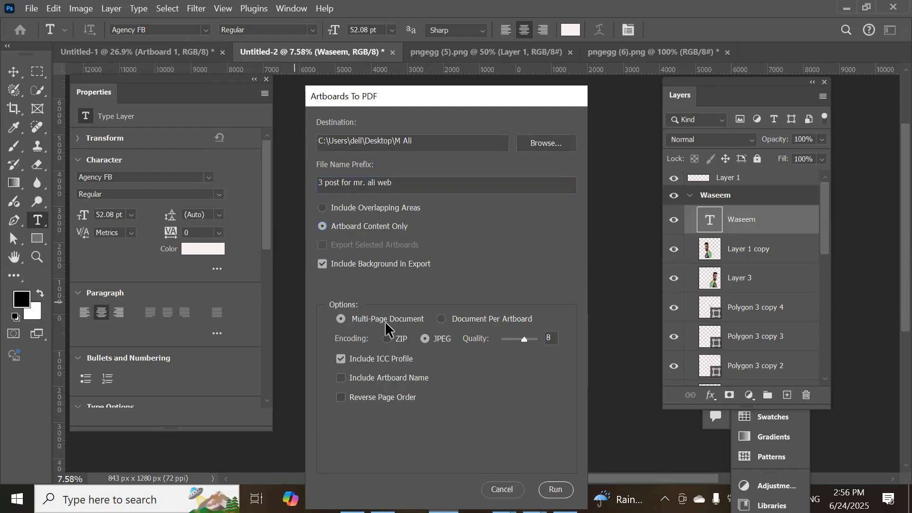
pyautogui.click(441, 320)
pyautogui.click(395, 319)
pyautogui.click(529, 319)
pyautogui.click(374, 317)
pyautogui.moveTo(523, 338); pyautogui.dragTo(537, 339)
pyautogui.moveTo(503, 340); pyautogui.dragTo(524, 345)
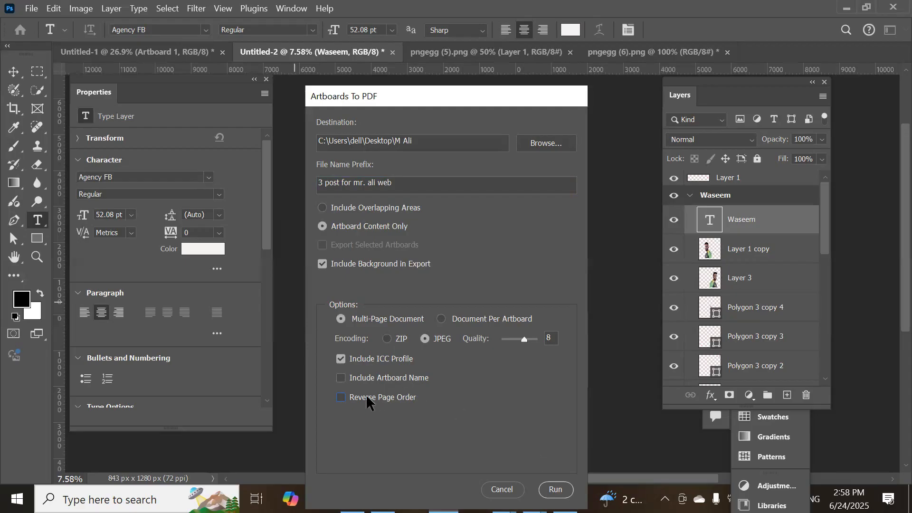
# Step: Include artboard names in Brush Script MT Italic, run the multi-page PDF export and dismiss the completion alert
pyautogui.click(345, 377)
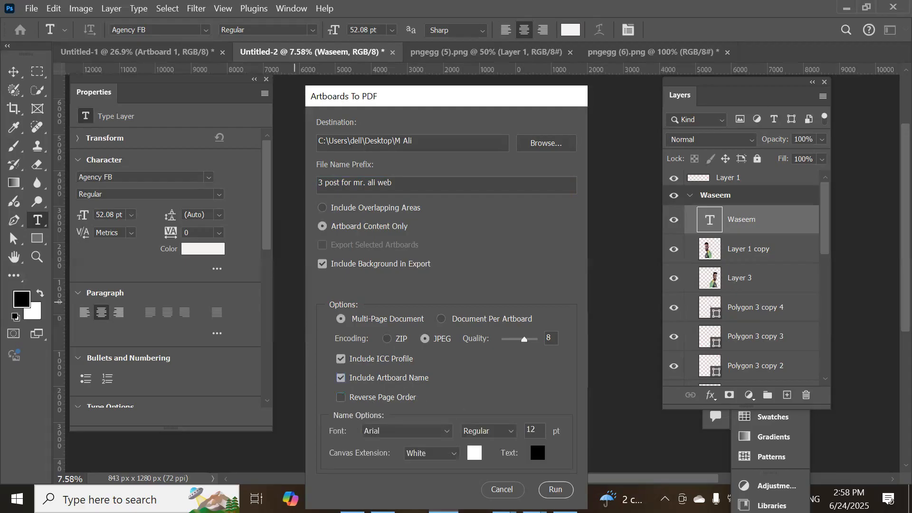
pyautogui.click(444, 431)
pyautogui.click(491, 431)
pyautogui.click(555, 490)
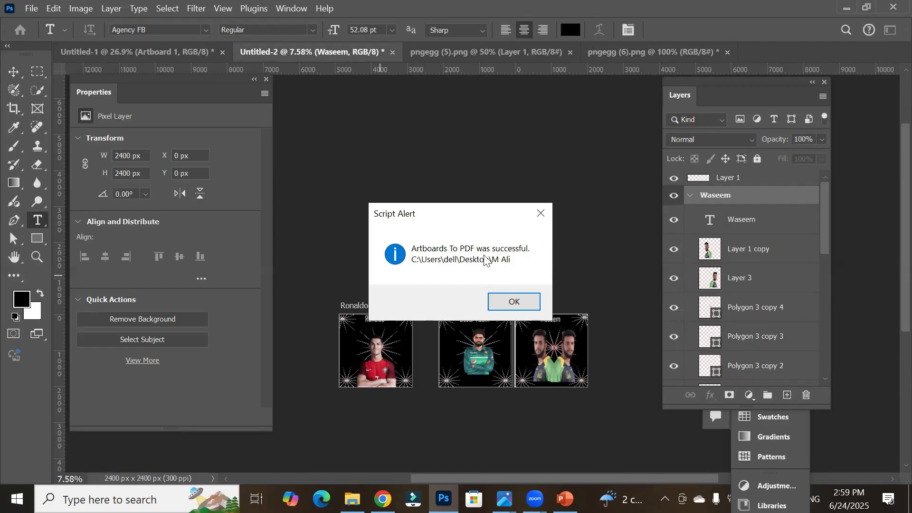
pyautogui.click(509, 301)
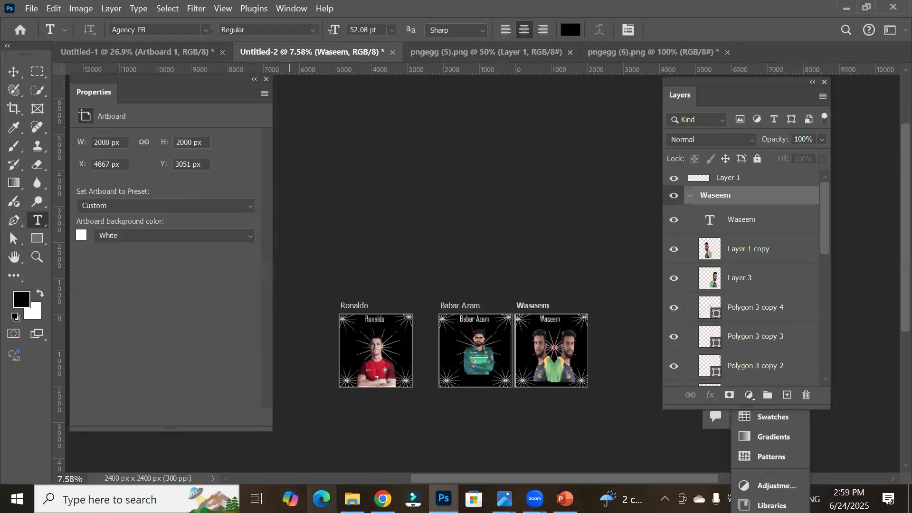
# Step: Open the exported PDF '3 post for mr. ali web' from the M Ali folder on the Desktop
pyautogui.click(352, 499)
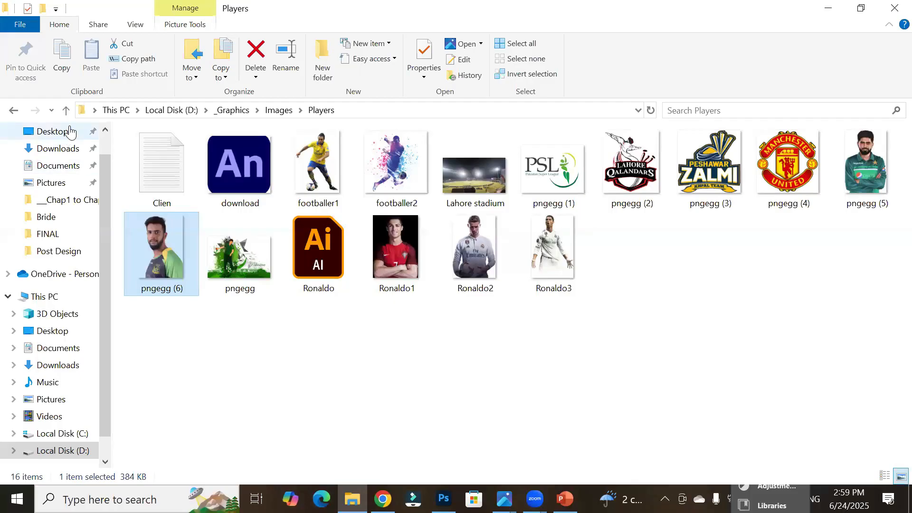
pyautogui.click(71, 131)
pyautogui.click(168, 185)
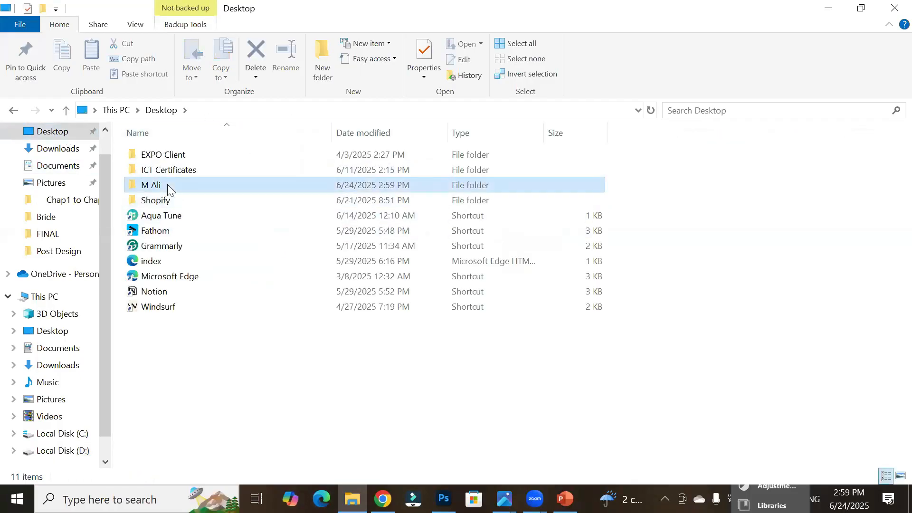
pyautogui.doubleClick(168, 185)
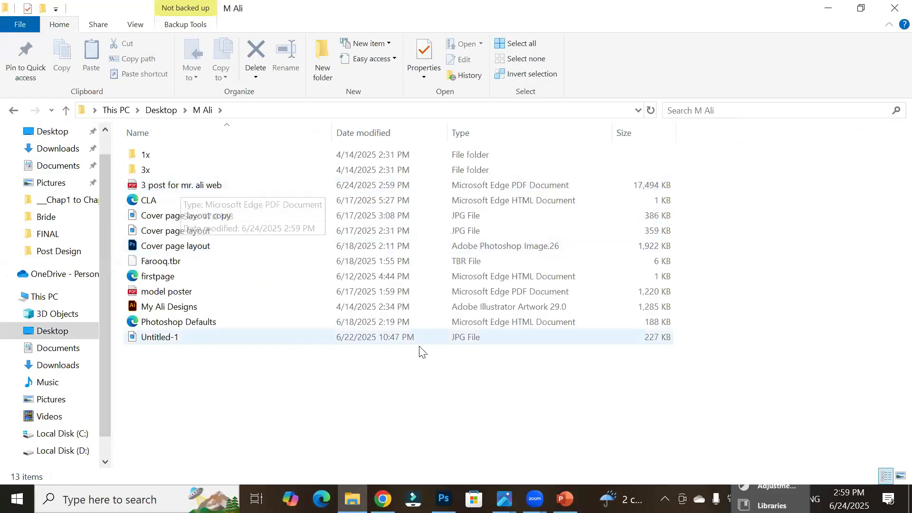
pyautogui.click(238, 187)
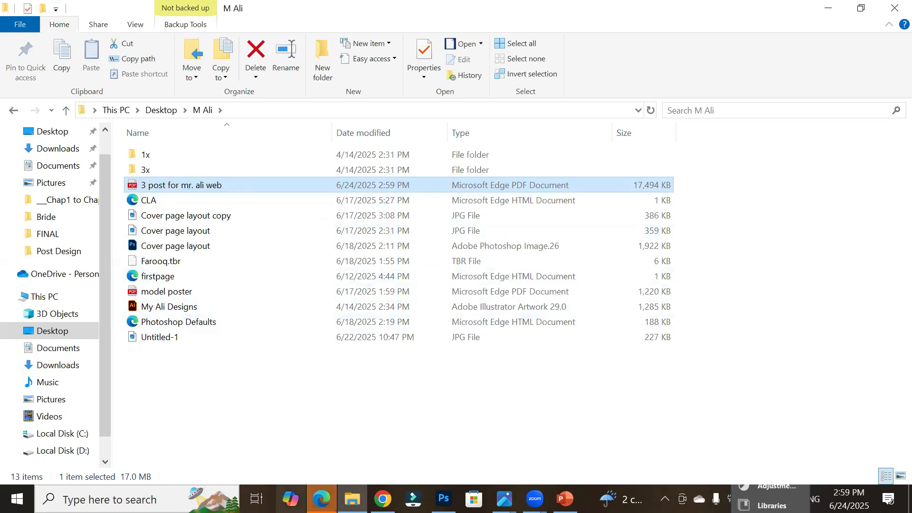
pyautogui.click(321, 499)
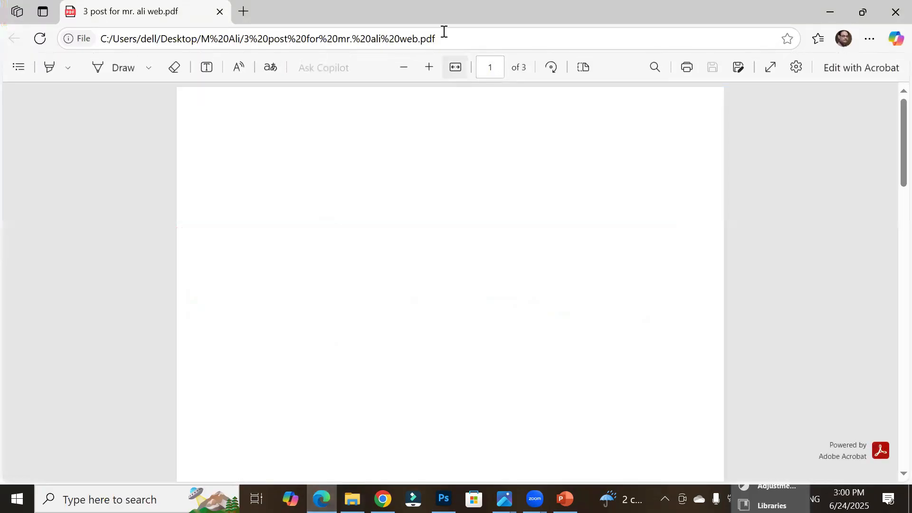
# Step: Review all three pages of the exported PDF at different zoom levels, then close the viewer
pyautogui.click(407, 70)
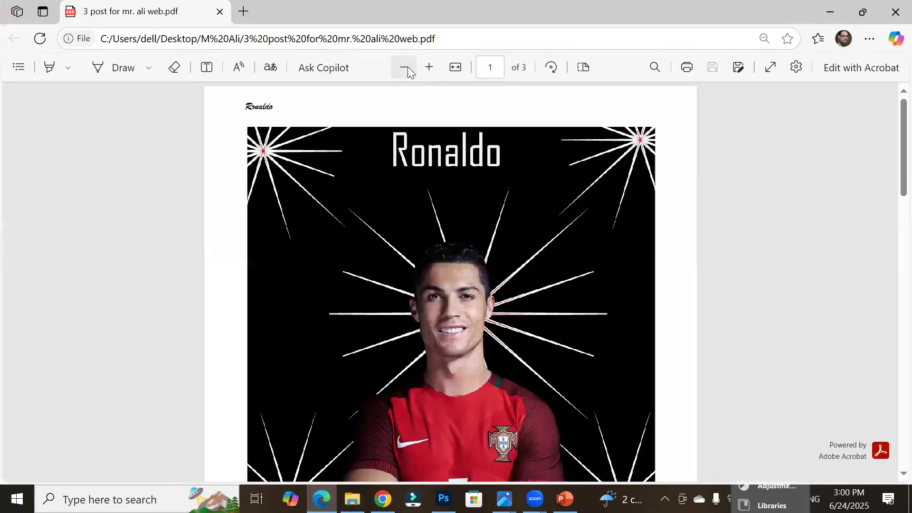
pyautogui.click(407, 69)
pyautogui.click(406, 70)
pyautogui.click(406, 69)
pyautogui.click(407, 70)
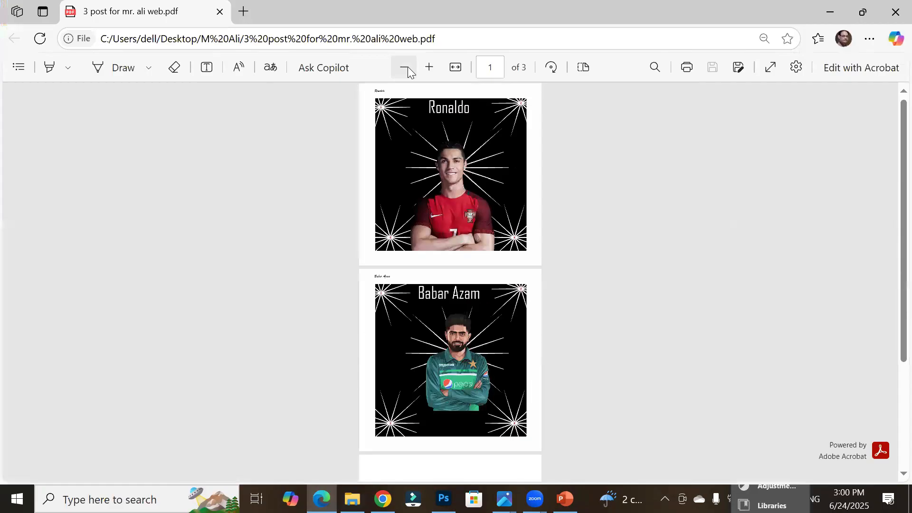
pyautogui.click(407, 70)
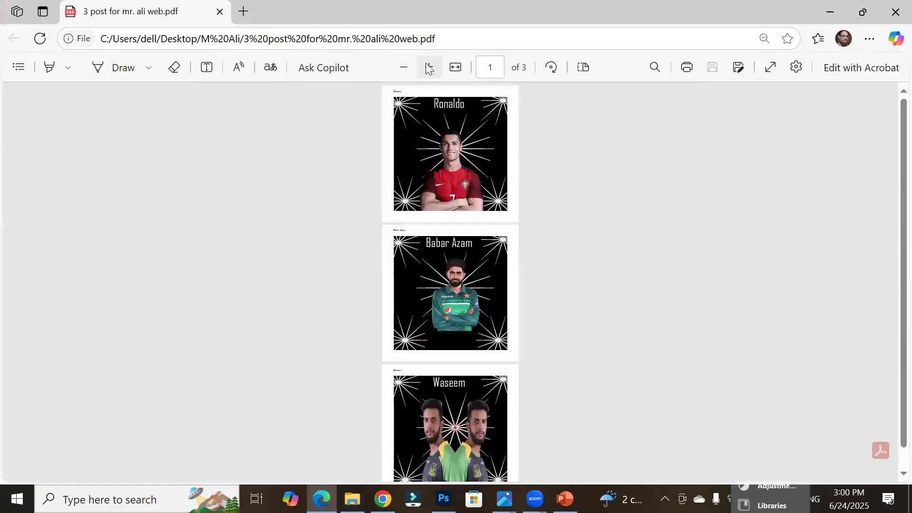
pyautogui.click(428, 67)
pyautogui.click(429, 67)
pyautogui.click(429, 67)
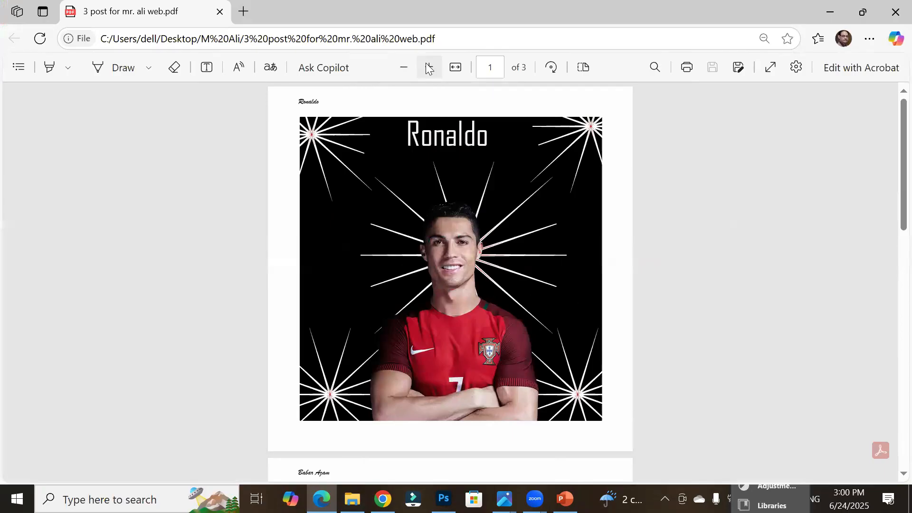
pyautogui.click(429, 67)
pyautogui.click(429, 67)
pyautogui.click(428, 67)
pyautogui.click(429, 67)
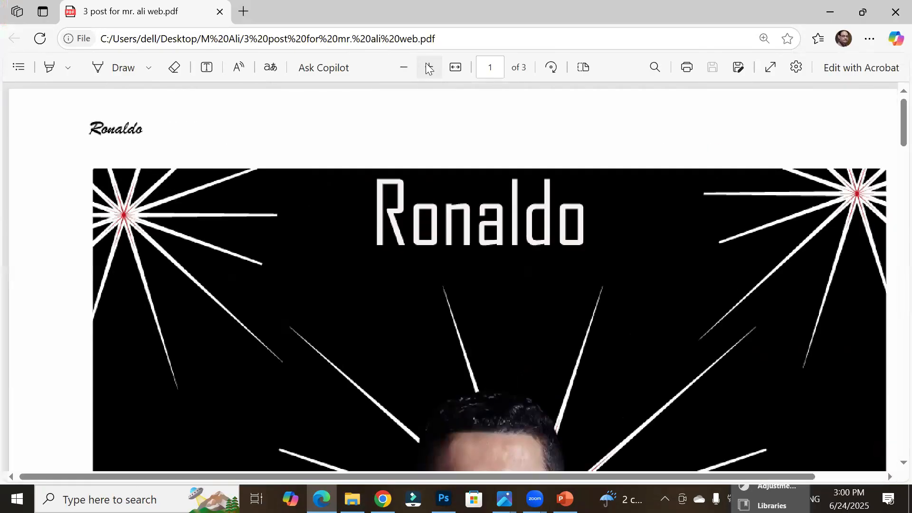
pyautogui.click(428, 68)
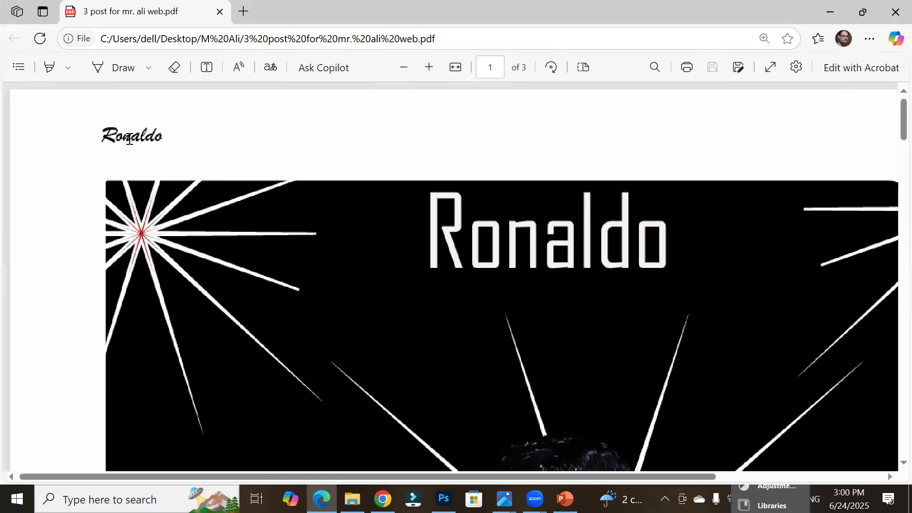
pyautogui.scroll(-1, 246, 196)
pyautogui.scroll(-10, 246, 195)
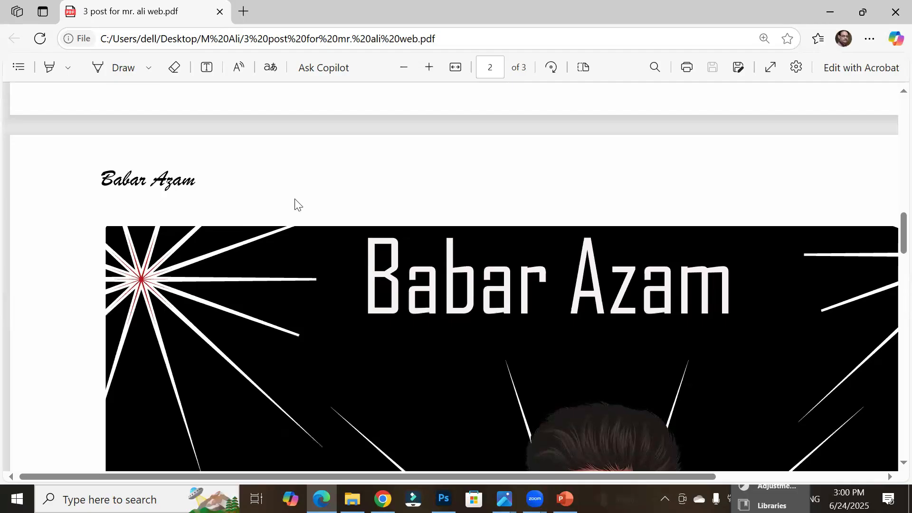
pyautogui.scroll(-15, 286, 216)
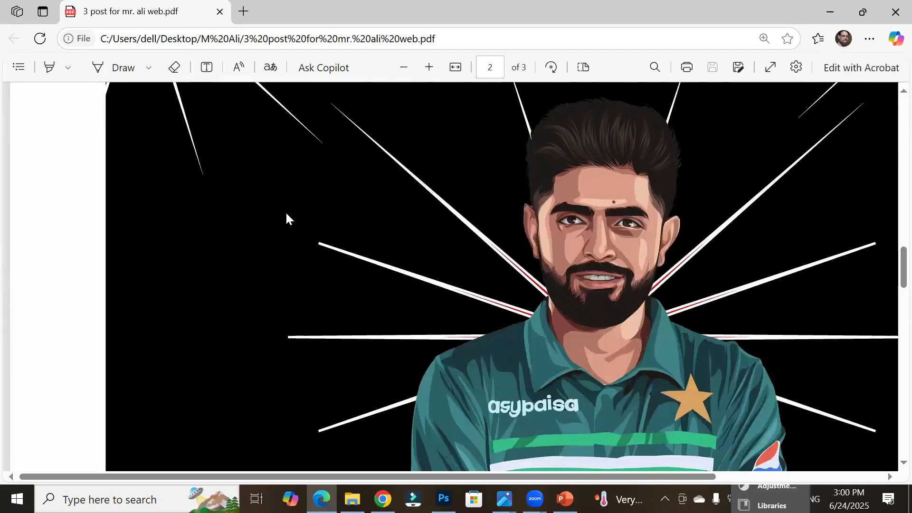
pyautogui.scroll(-5, 287, 216)
pyautogui.scroll(3, 285, 217)
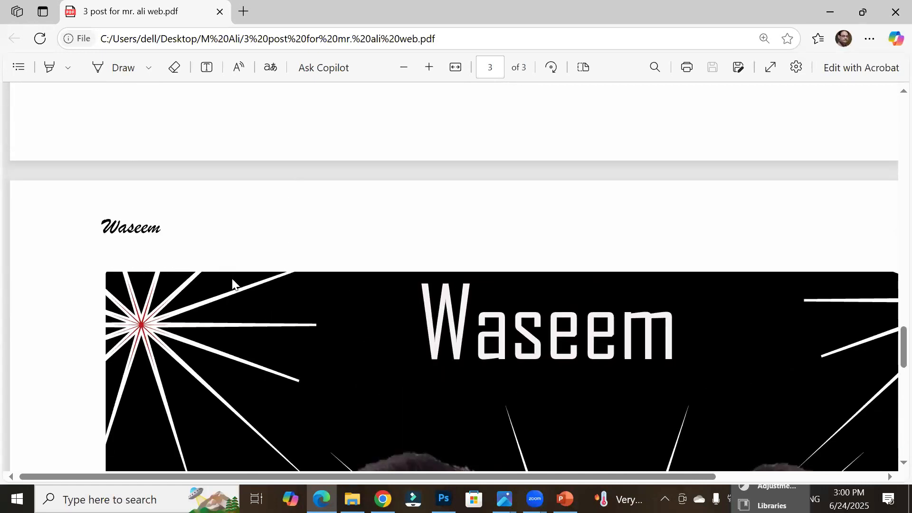
pyautogui.scroll(-10, 246, 289)
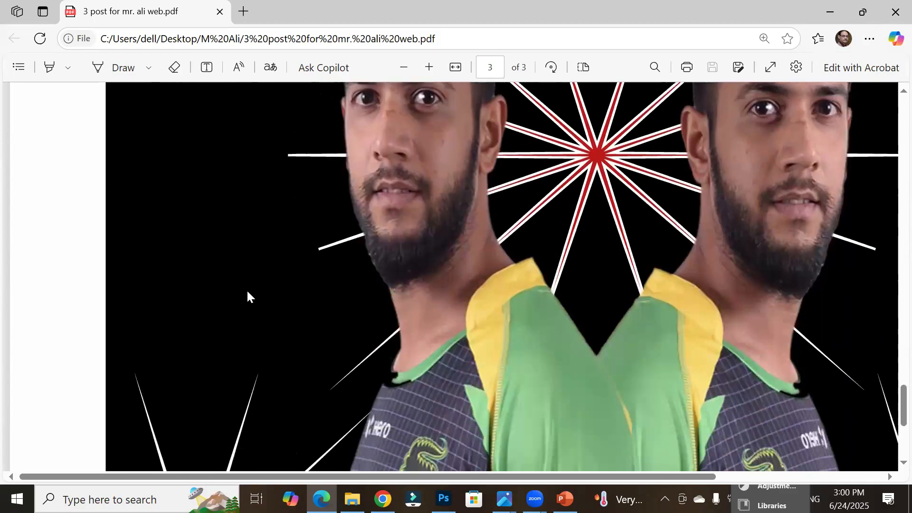
pyautogui.scroll(10, 247, 291)
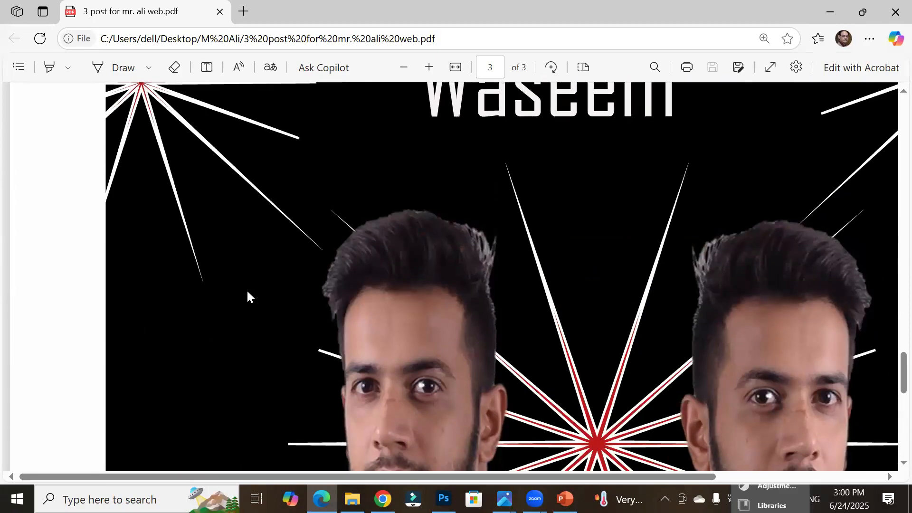
pyautogui.scroll(10, 248, 296)
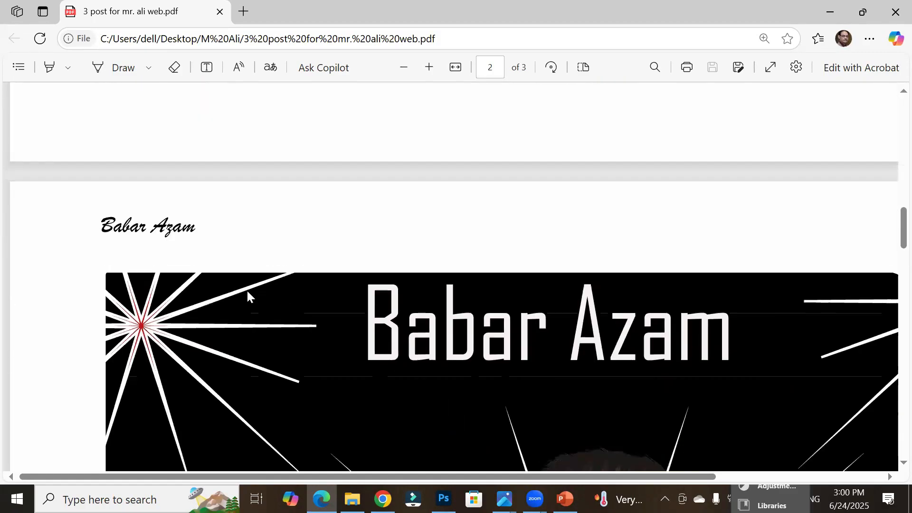
pyautogui.scroll(10, 247, 297)
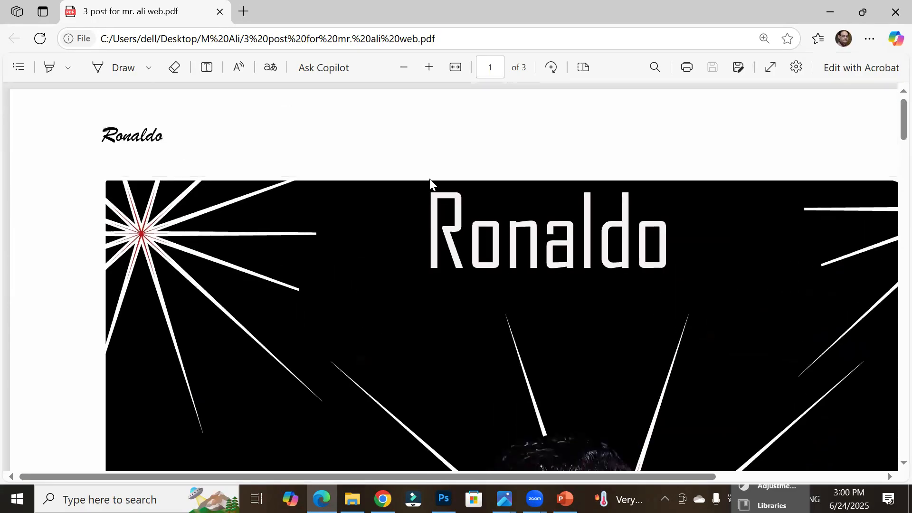
pyautogui.click(890, 7)
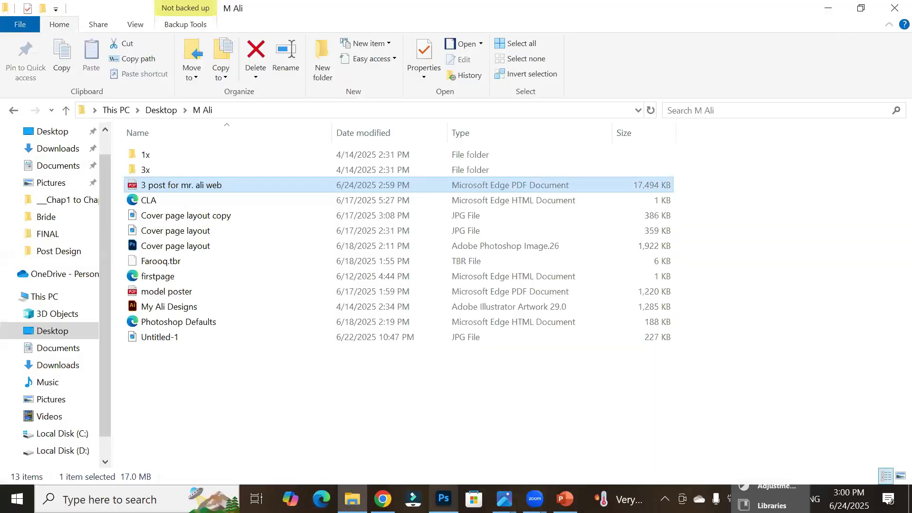
pyautogui.click(444, 499)
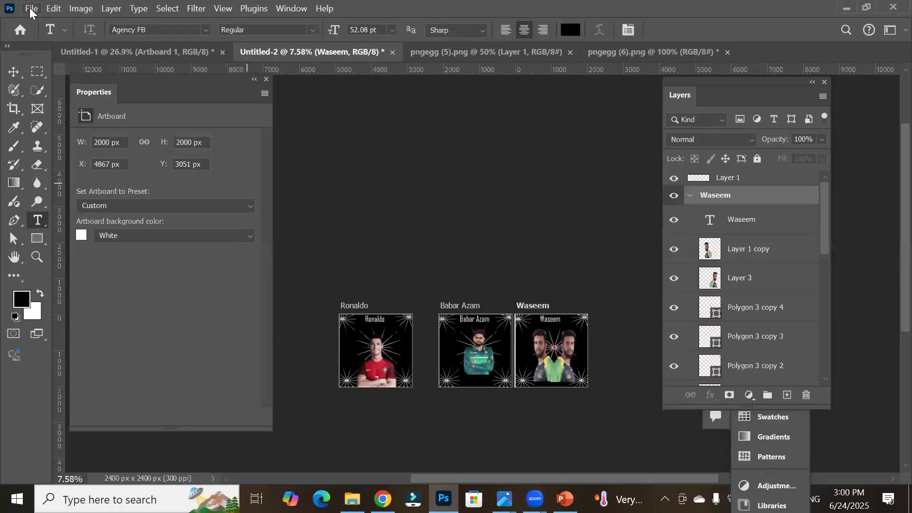
pyautogui.click(30, 9)
pyautogui.moveTo(76, 218)
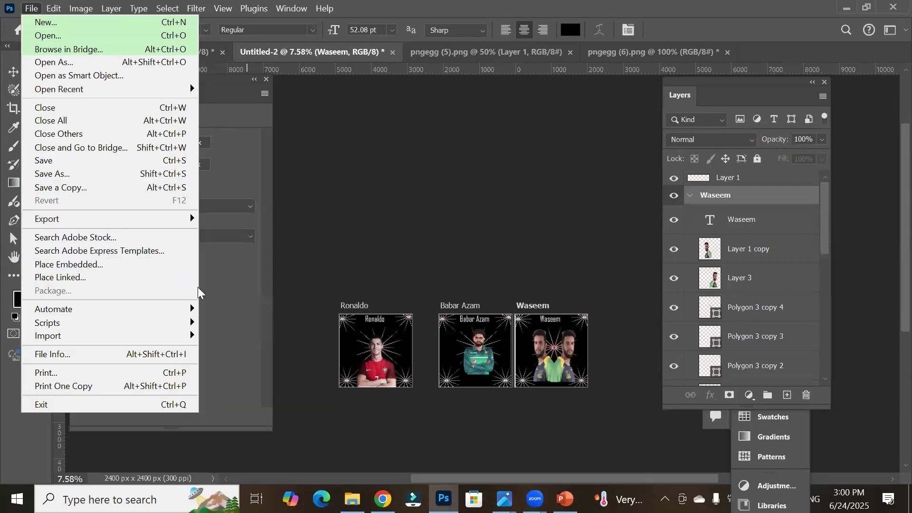
pyautogui.moveTo(153, 219)
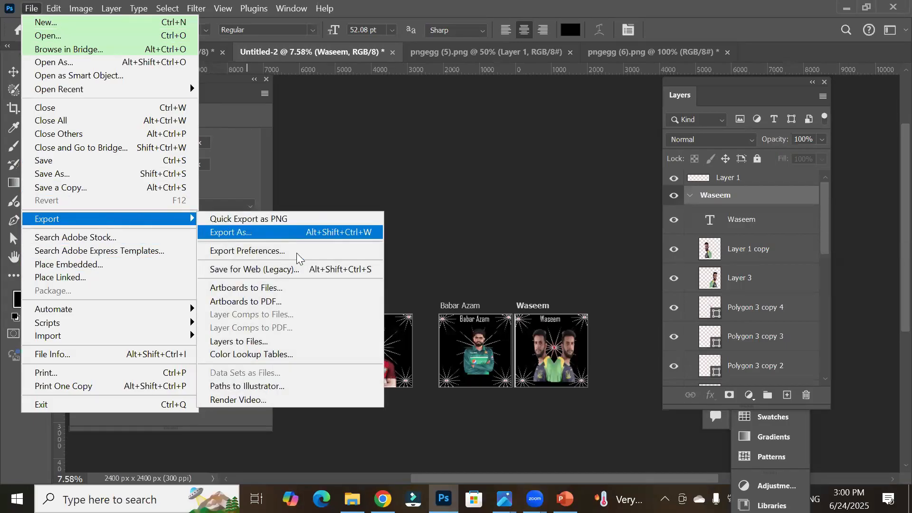
pyautogui.click(293, 301)
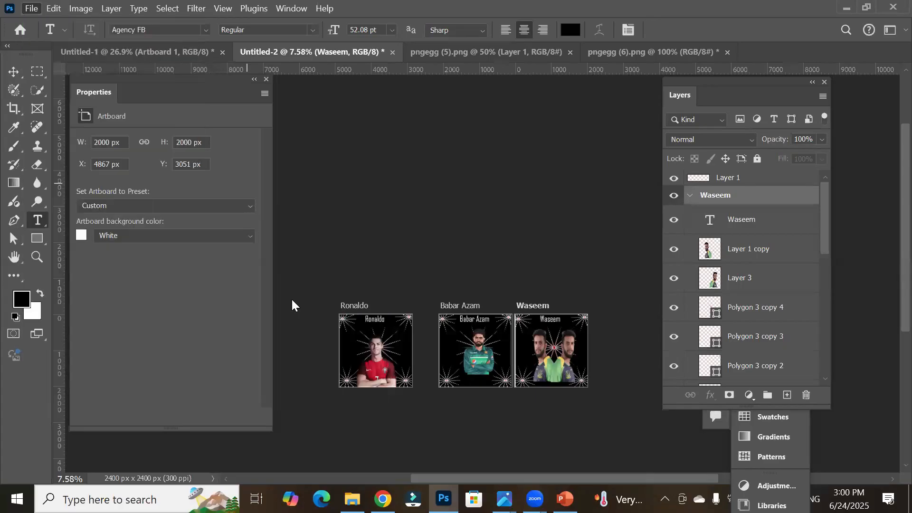
pyautogui.click(473, 242)
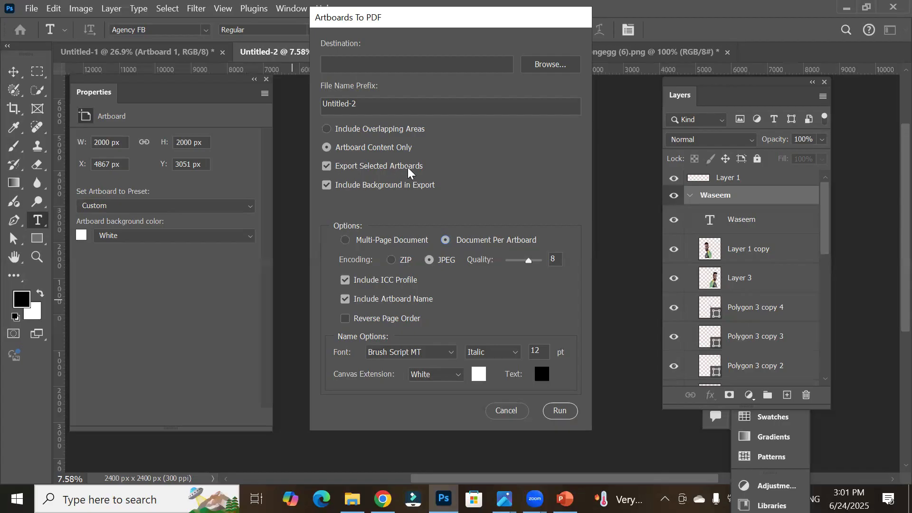
pyautogui.click(517, 414)
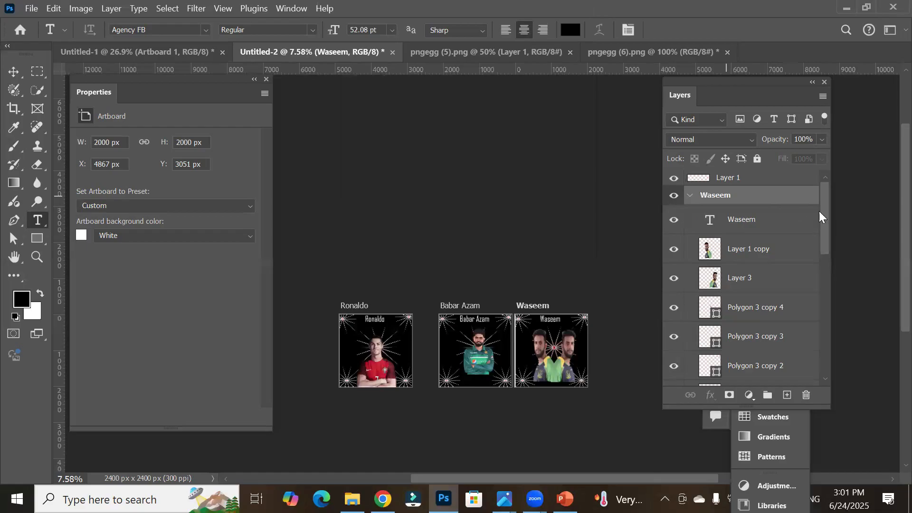
# Step: Collapse the artboard groups and select the Waseem, Babar Azam and Ronaldo artboards together
pyautogui.click(690, 195)
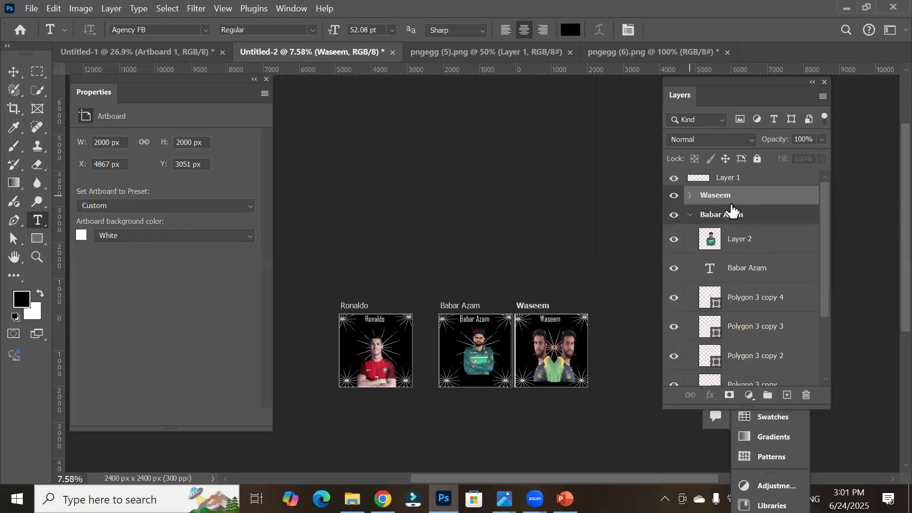
pyautogui.click(696, 215)
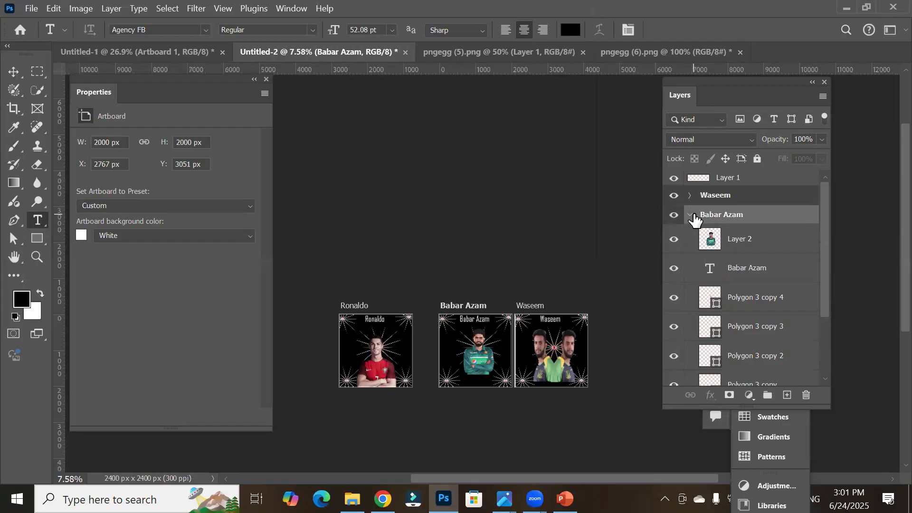
pyautogui.click(690, 216)
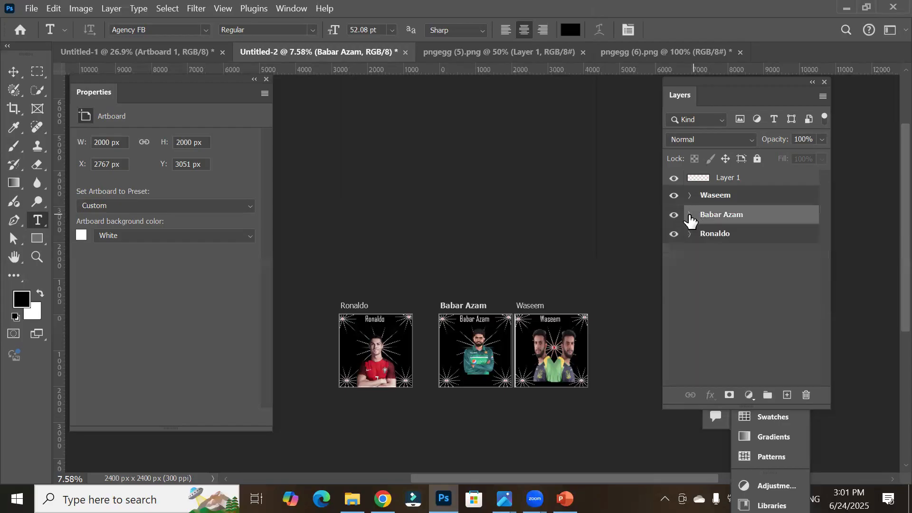
pyautogui.click(716, 197)
pyautogui.keyDown('ctrl'); pyautogui.click(712, 236); pyautogui.keyUp('ctrl')
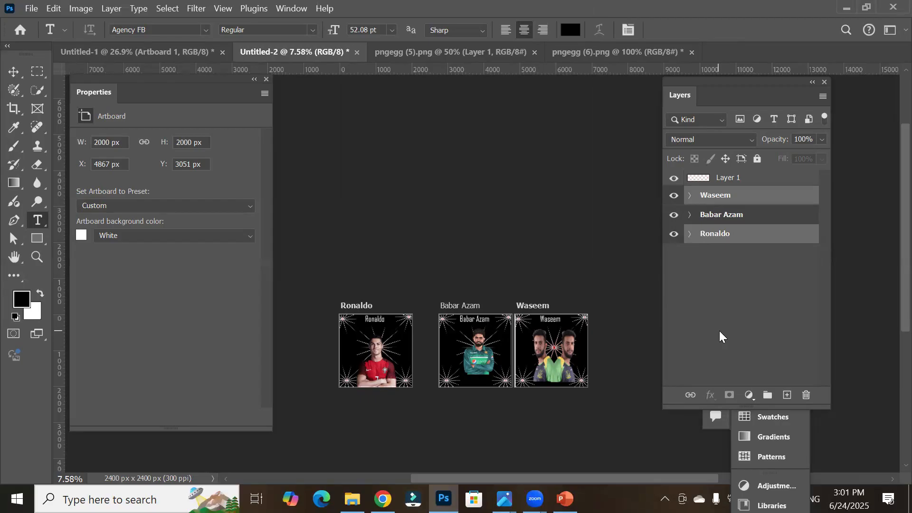
pyautogui.keyDown('ctrl'); pyautogui.click(724, 216); pyautogui.keyUp('ctrl')
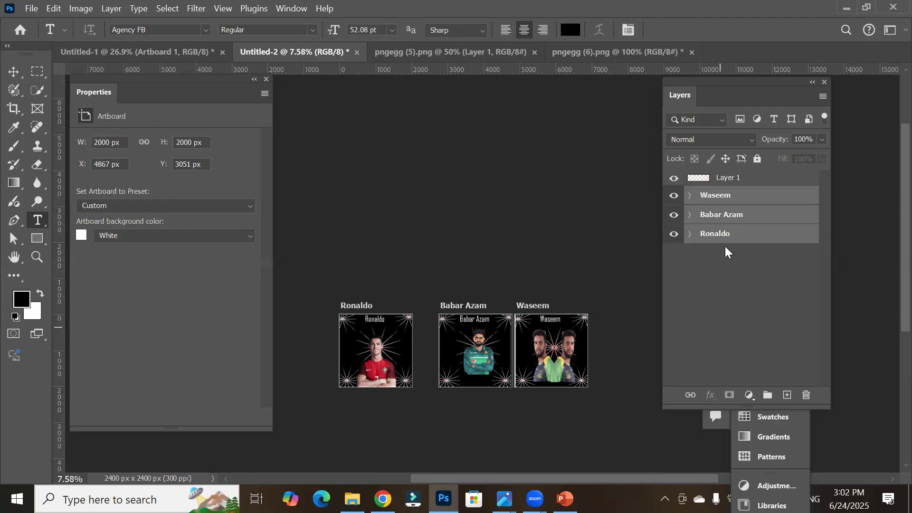
# Step: Open the Artboards to PDF export, choose one document per artboard and turn off exporting only selected artboards
pyautogui.click(26, 6)
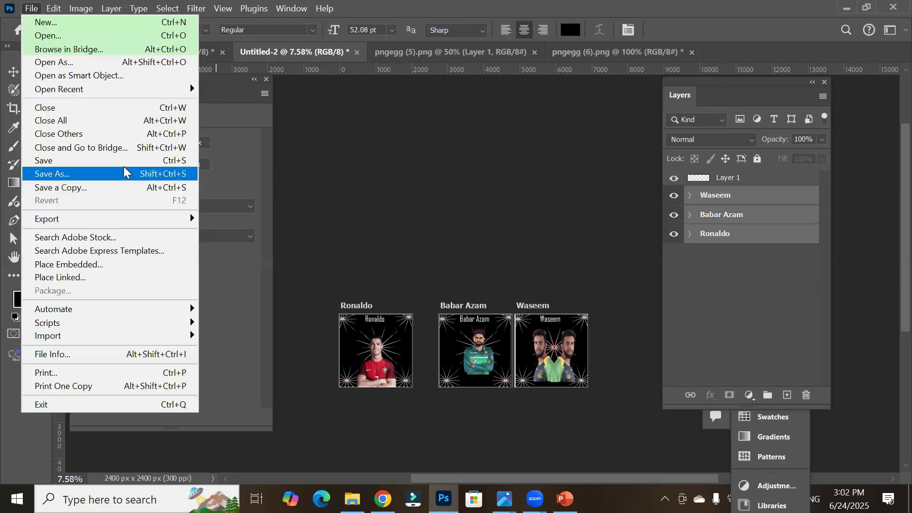
pyautogui.moveTo(127, 219)
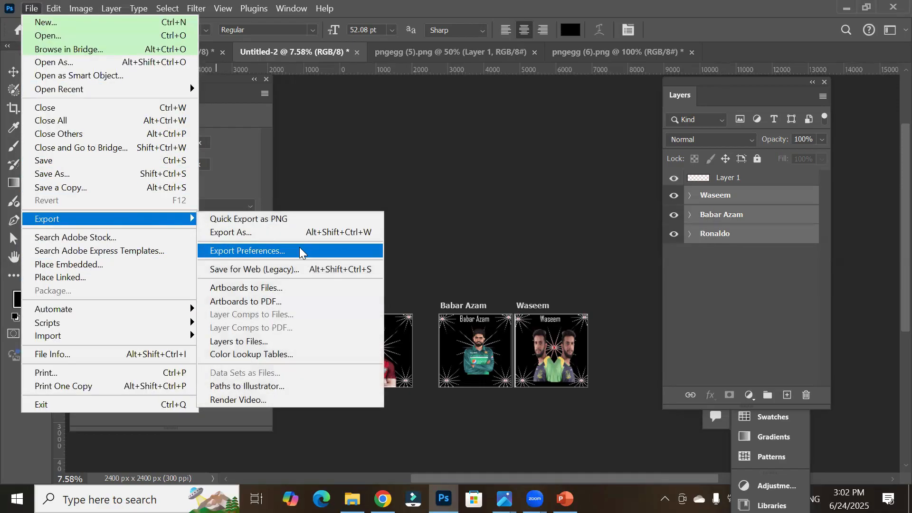
pyautogui.click(292, 301)
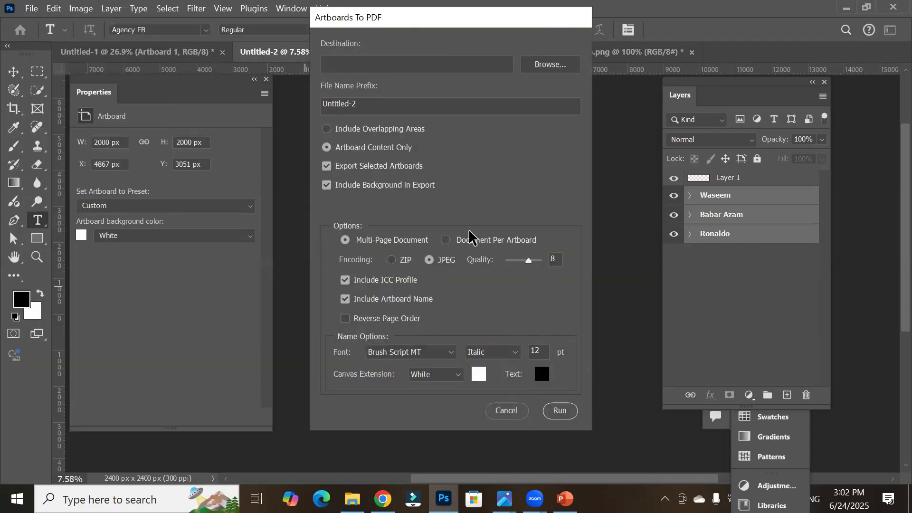
pyautogui.click(468, 241)
pyautogui.click(338, 167)
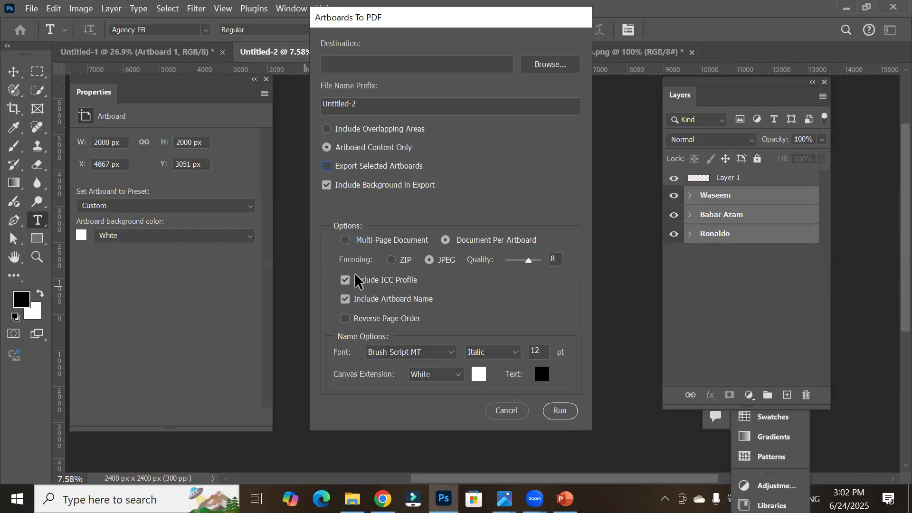
# Step: Set the export destination to the Shopify folder on the Desktop and the file name prefix to Post-
pyautogui.click(560, 70)
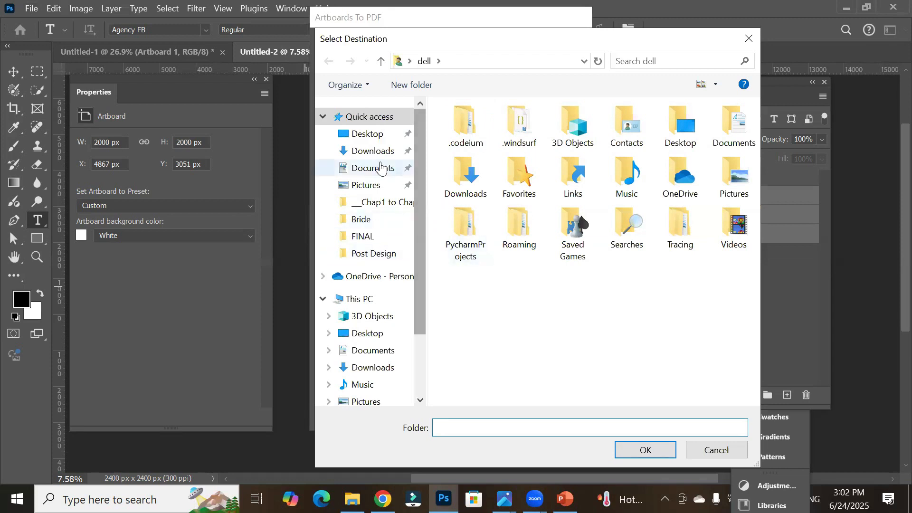
pyautogui.click(369, 134)
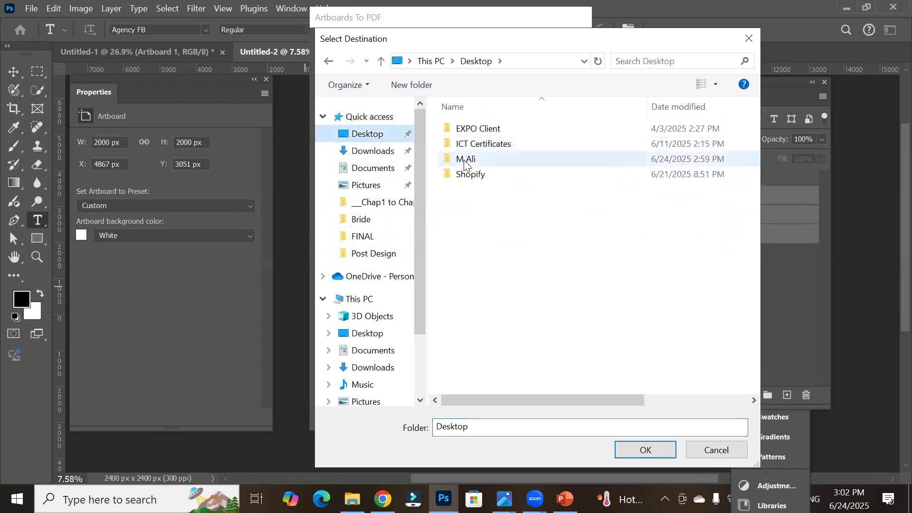
pyautogui.doubleClick(467, 175)
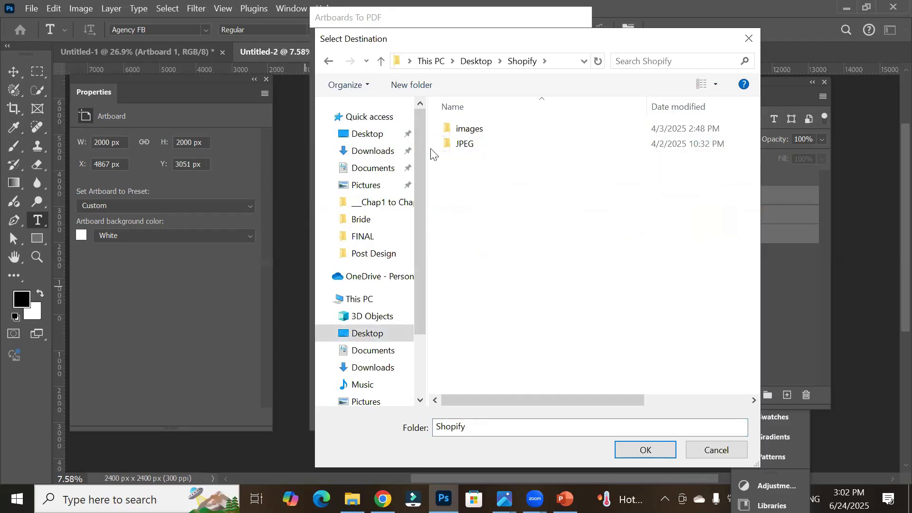
pyautogui.click(665, 454)
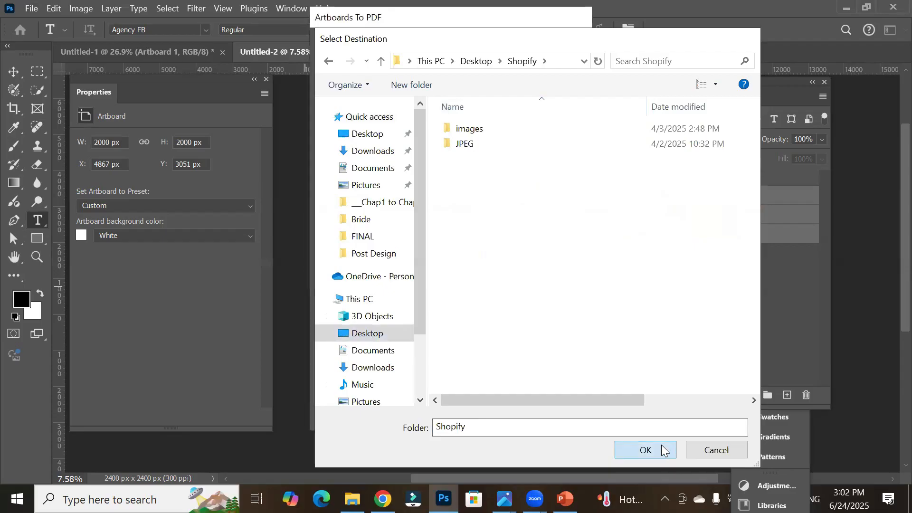
pyautogui.moveTo(392, 99); pyautogui.dragTo(220, 114)
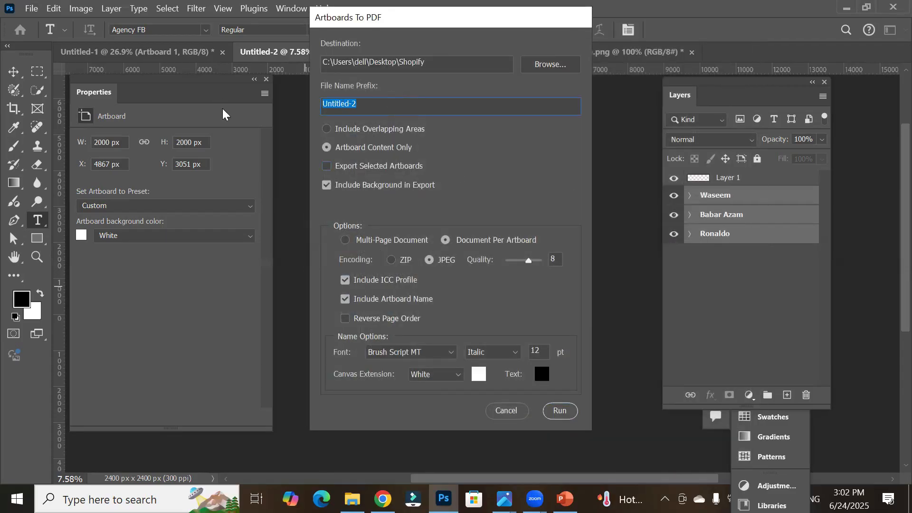
pyautogui.write('Post-')
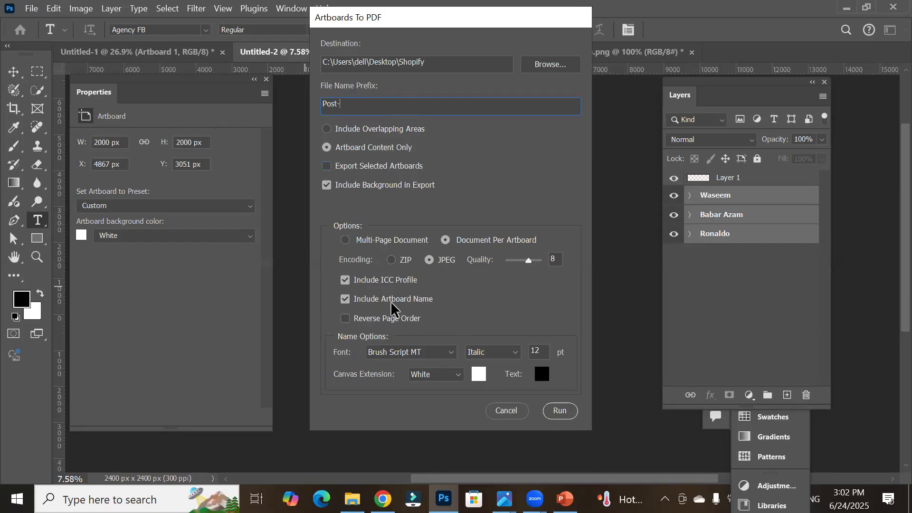
# Step: Keep the document-per-artboard option, run the PDF export and dismiss the completion alert
pyautogui.click(362, 242)
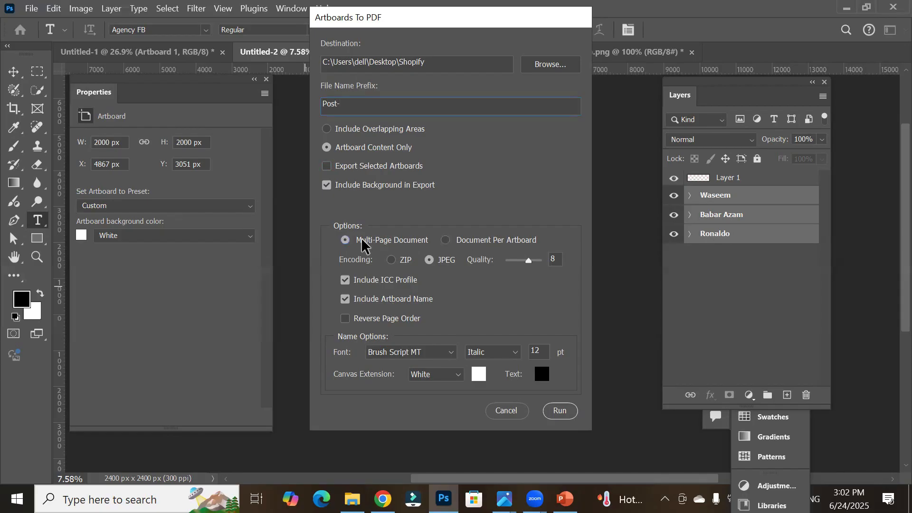
pyautogui.click(455, 242)
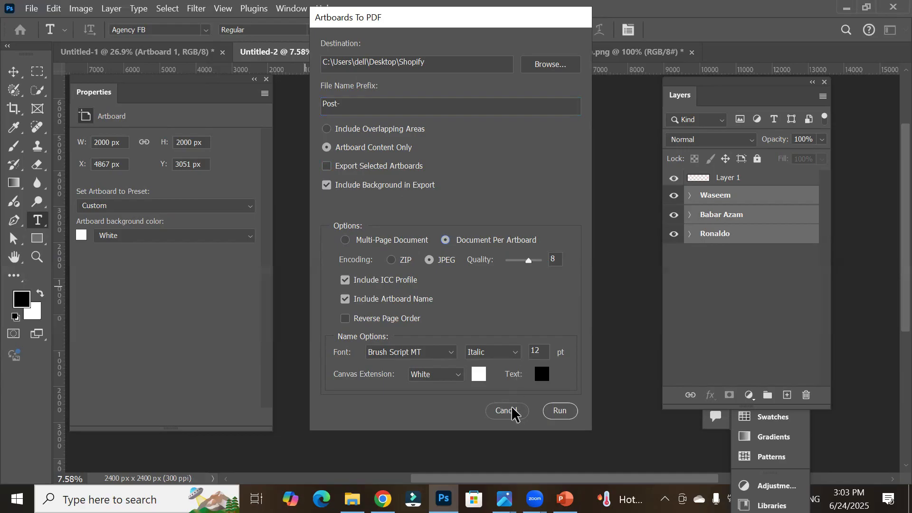
pyautogui.click(552, 412)
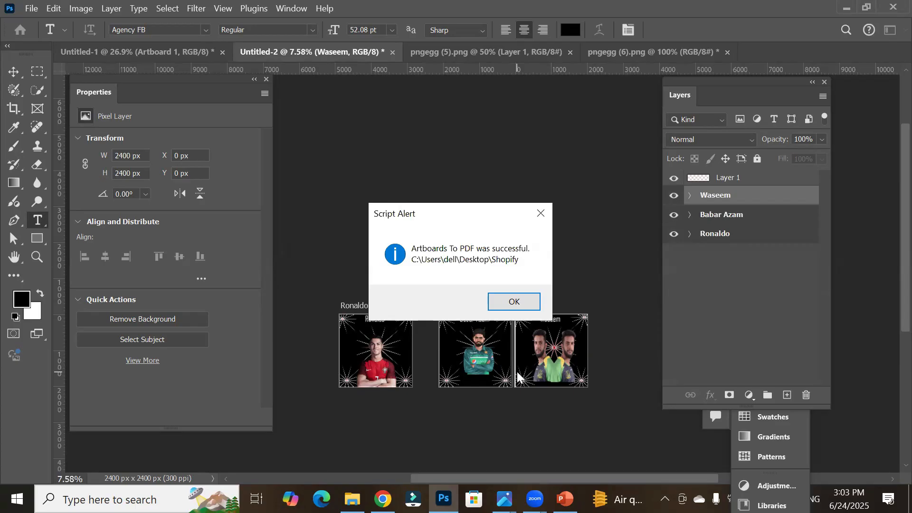
pyautogui.click(513, 300)
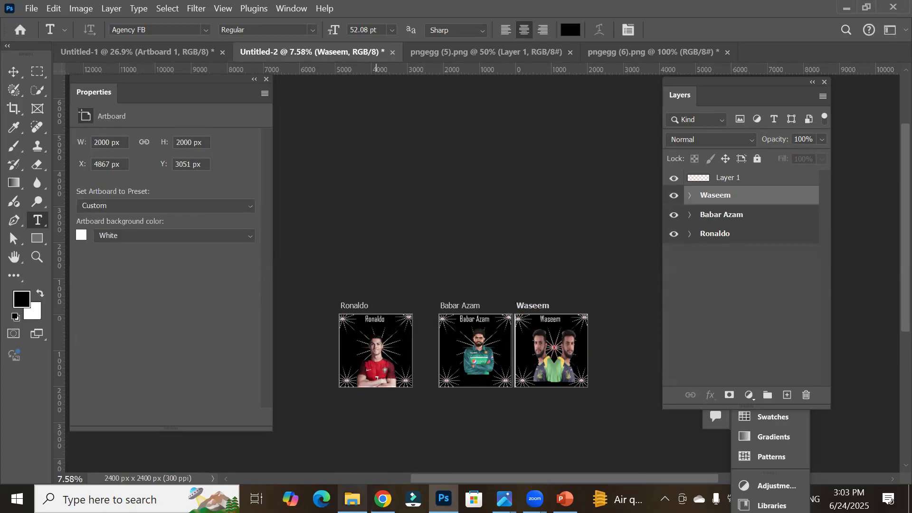
# Step: Browse the Shopify folder on the Desktop and inspect the exported Post PDF files
pyautogui.click(353, 499)
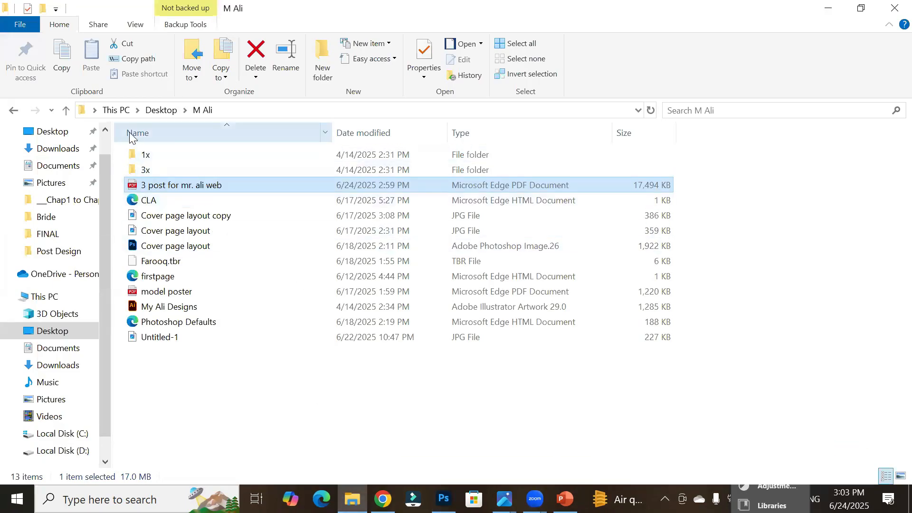
pyautogui.click(160, 110)
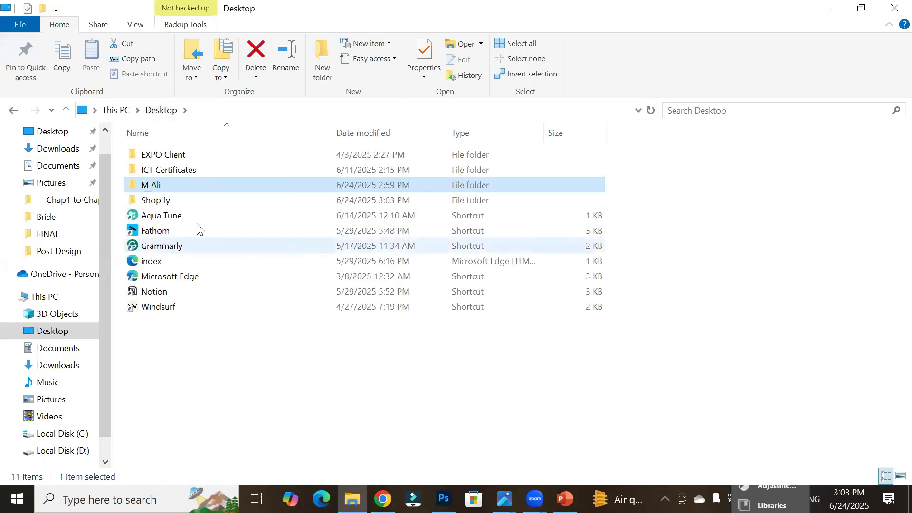
pyautogui.doubleClick(183, 198)
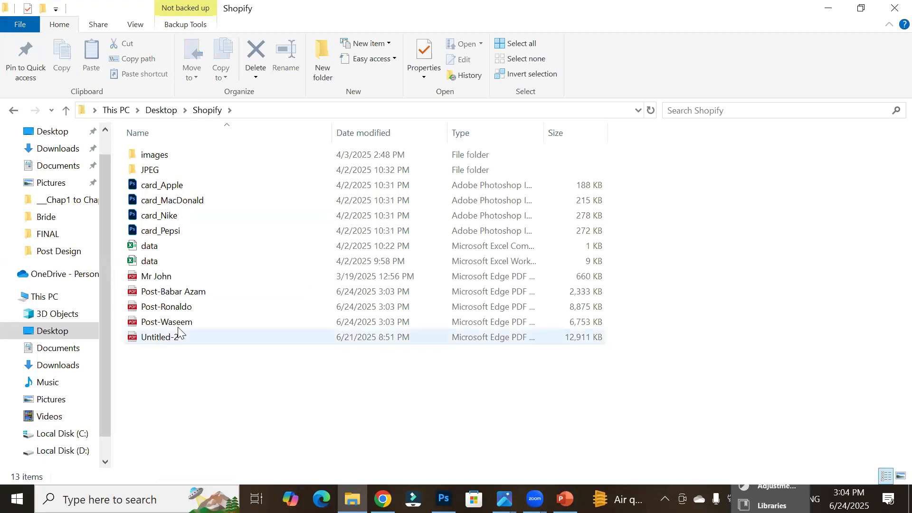
pyautogui.click(179, 293)
pyautogui.click(179, 307)
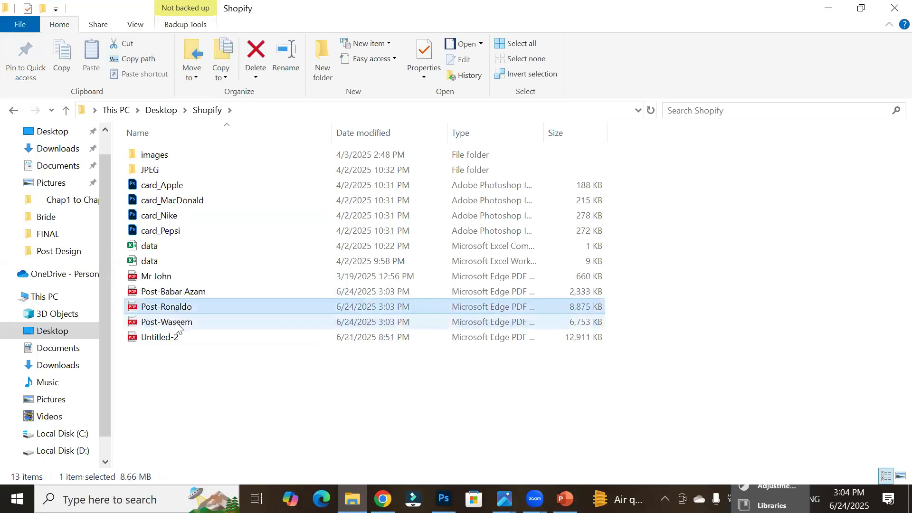
pyautogui.click(176, 324)
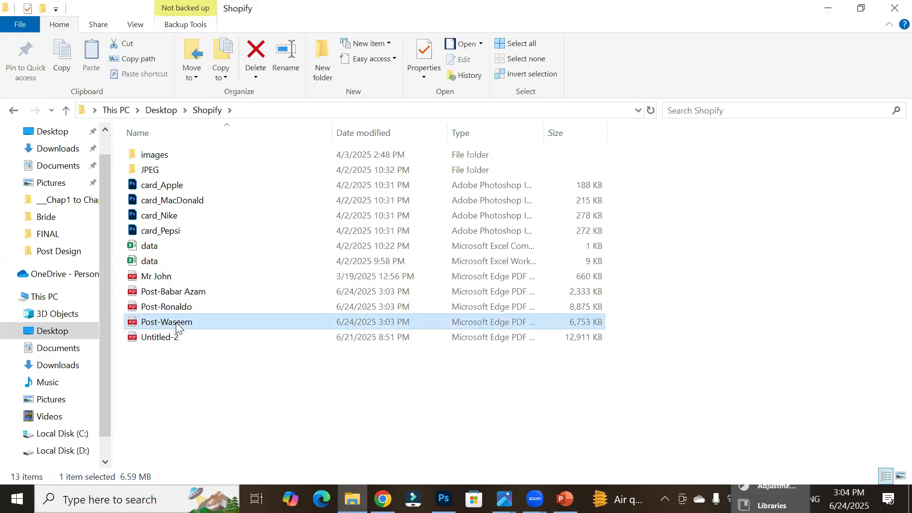
pyautogui.click(190, 293)
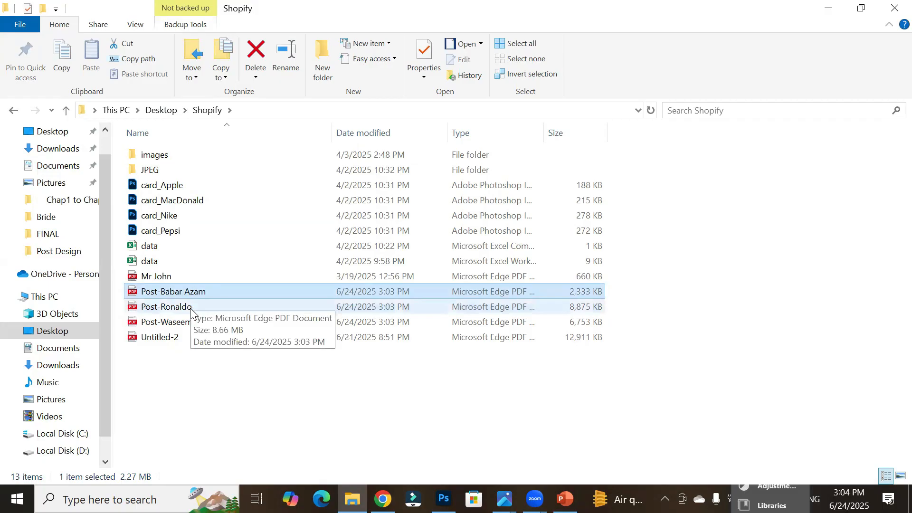
pyautogui.click(191, 313)
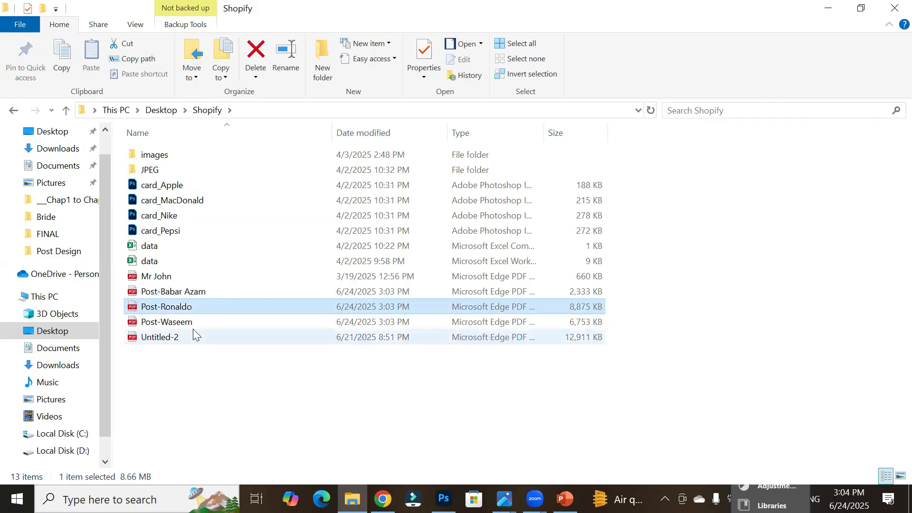
pyautogui.click(191, 326)
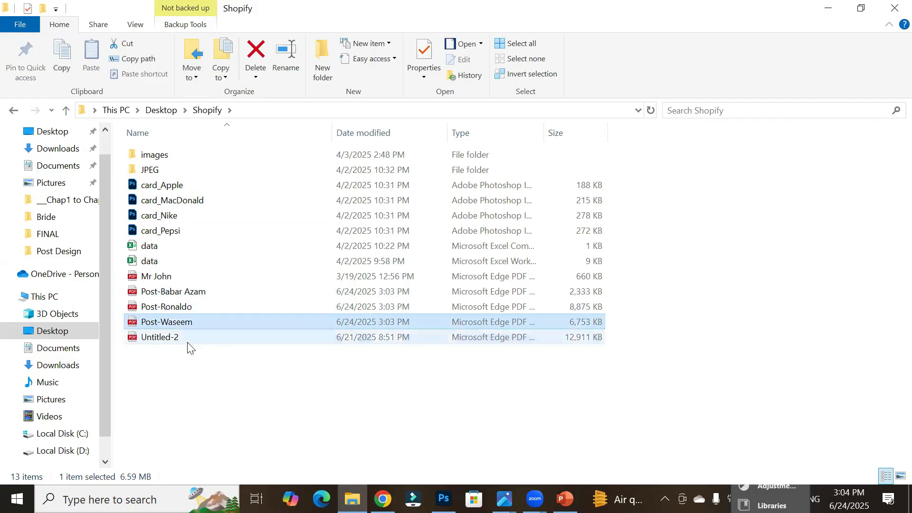
pyautogui.click(152, 297)
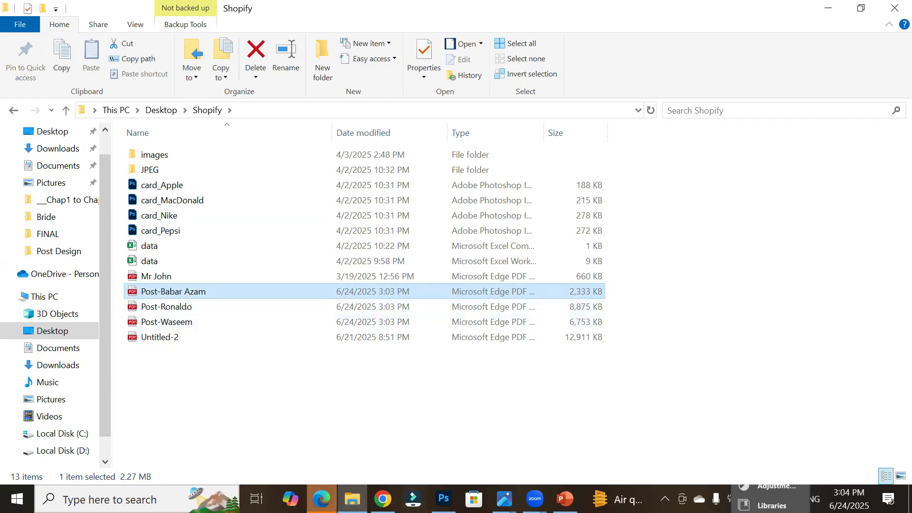
# Step: Open the Post-Babar Azam and Post-Waseem PDFs to review them, then return to Photoshop
pyautogui.press('Return')
pyautogui.scroll(-3, 362, 397)
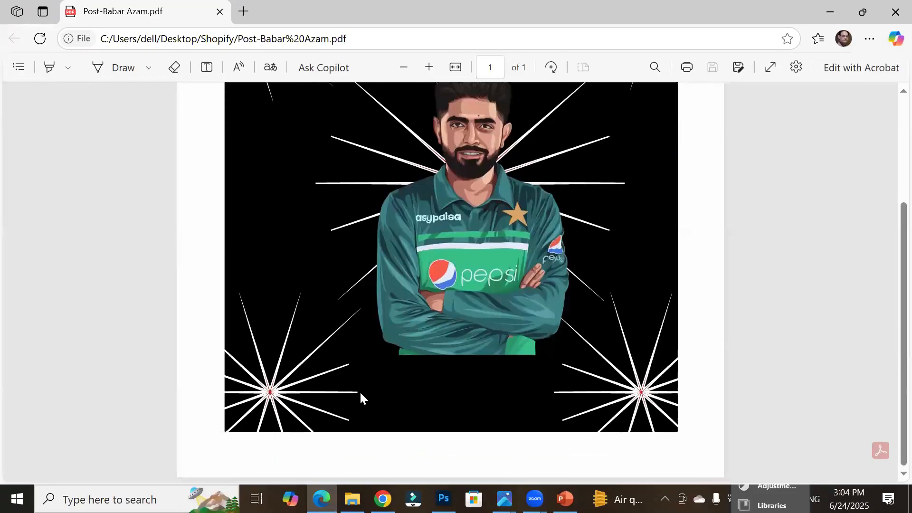
pyautogui.click(892, 7)
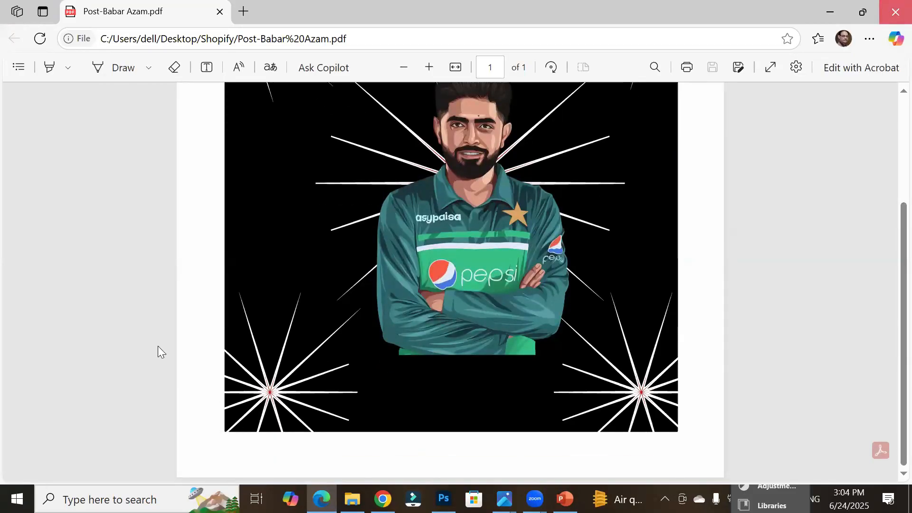
pyautogui.click(169, 323)
pyautogui.press('Return')
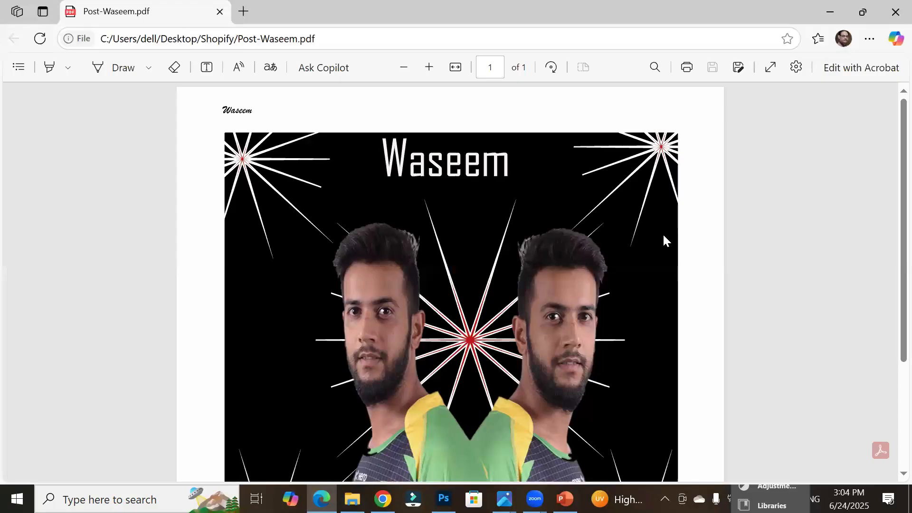
pyautogui.hotkey('alt', 'F4')
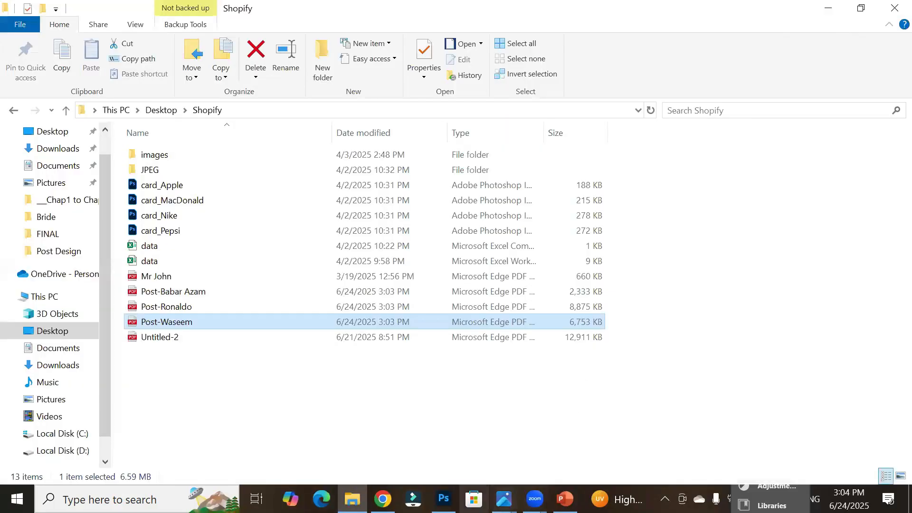
pyautogui.click(444, 499)
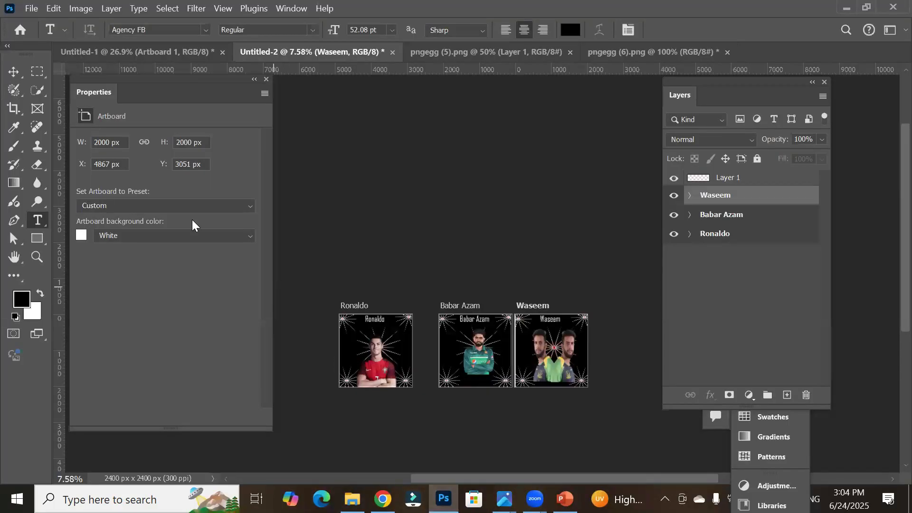
pyautogui.click(29, 4)
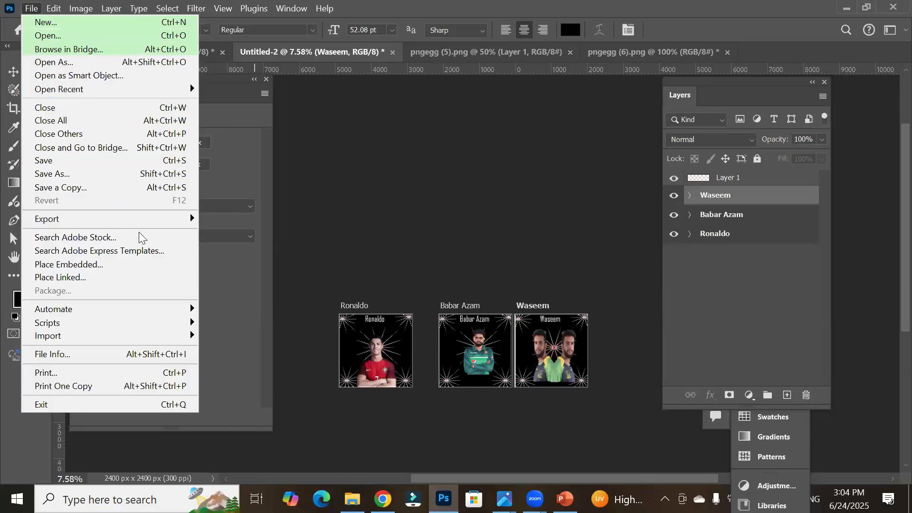
pyautogui.moveTo(148, 225)
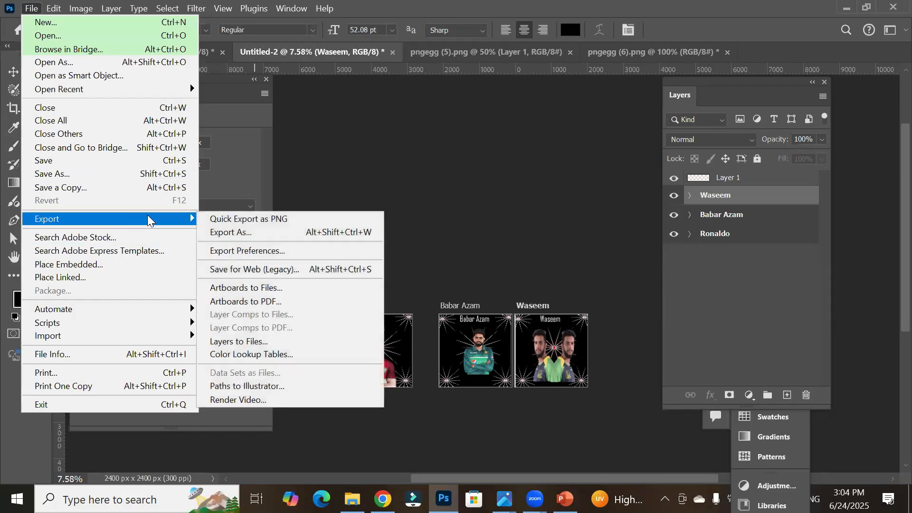
pyautogui.click(290, 288)
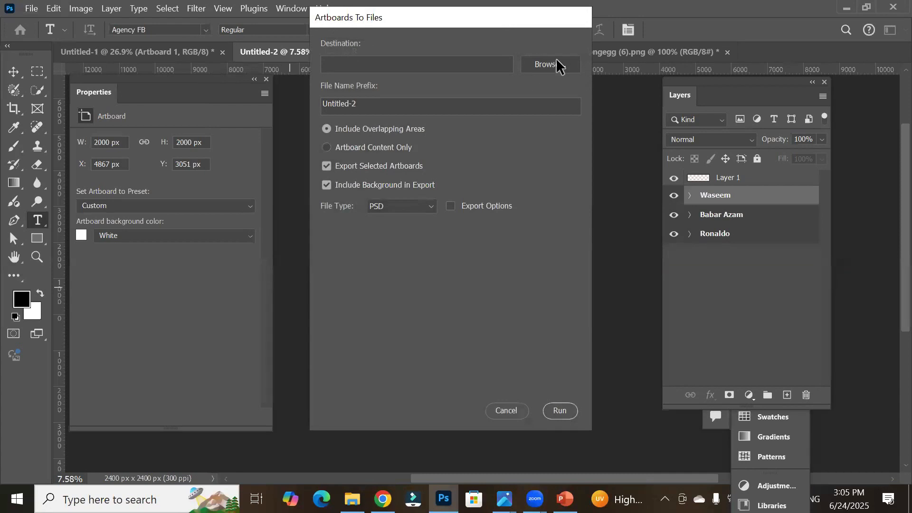
pyautogui.click(509, 407)
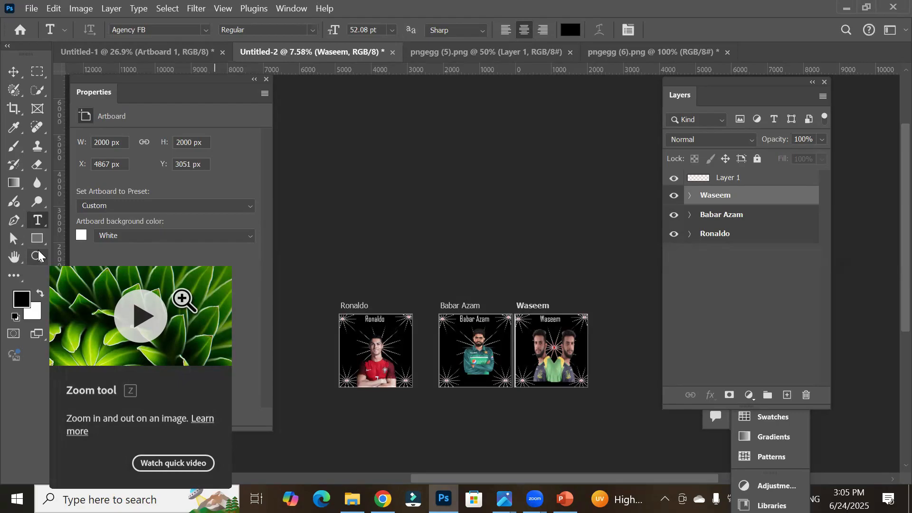
# Step: Open Save for Web (Legacy) for the artboard document and choose the JPEG High preset
pyautogui.click(30, 8)
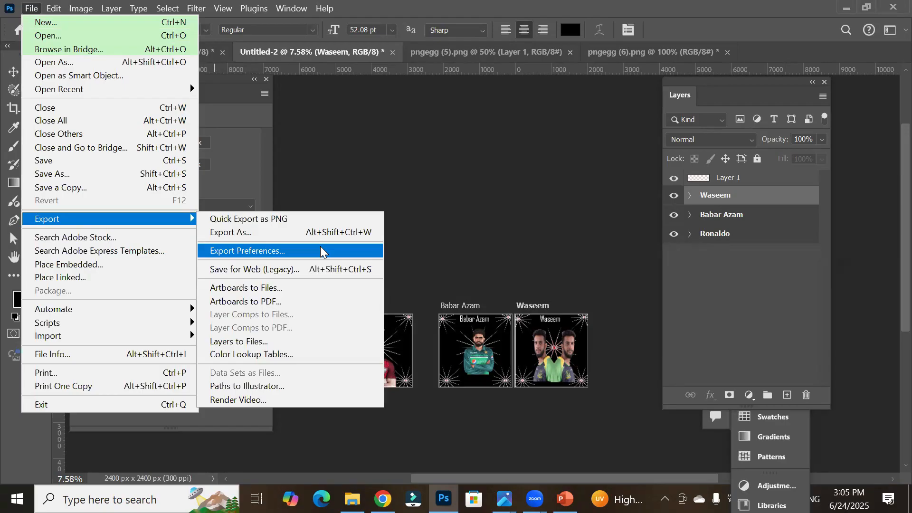
pyautogui.click(271, 269)
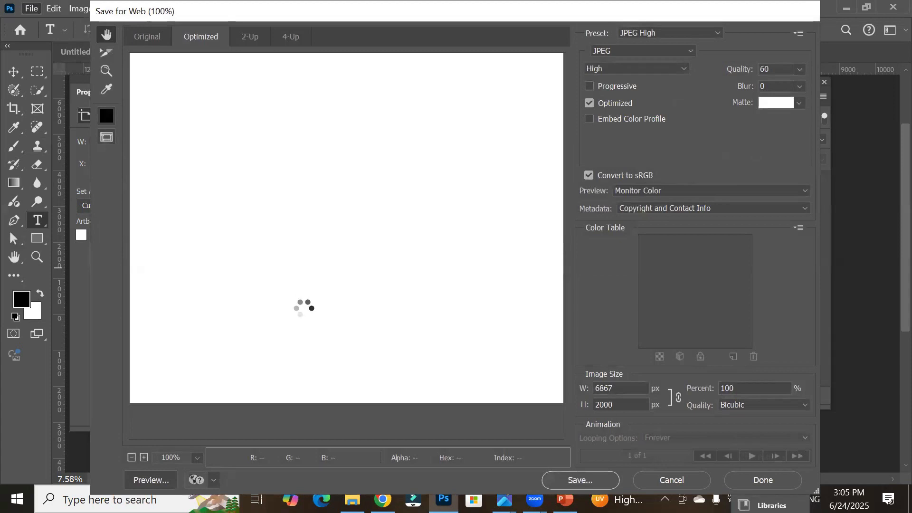
pyautogui.scroll(-2, 284, 280)
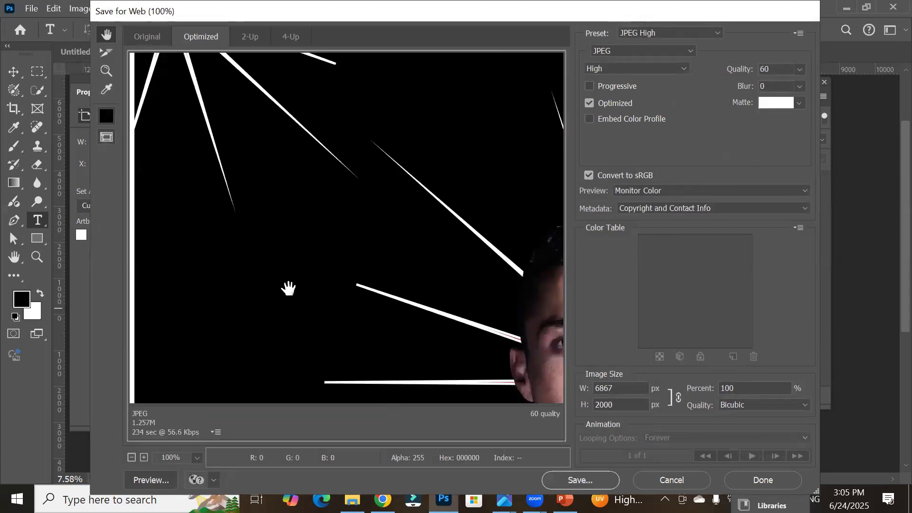
pyautogui.click(132, 458)
pyautogui.click(132, 458)
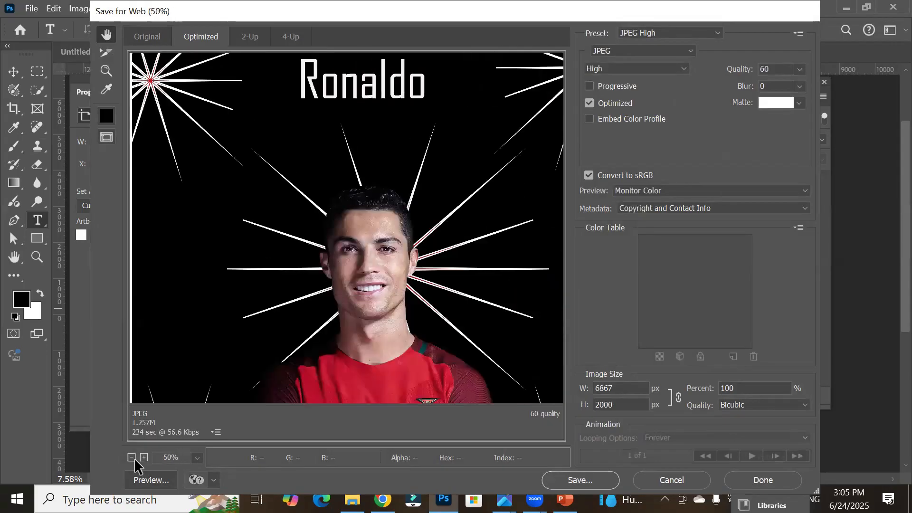
pyautogui.click(132, 458)
pyautogui.click(132, 458)
pyautogui.click(133, 459)
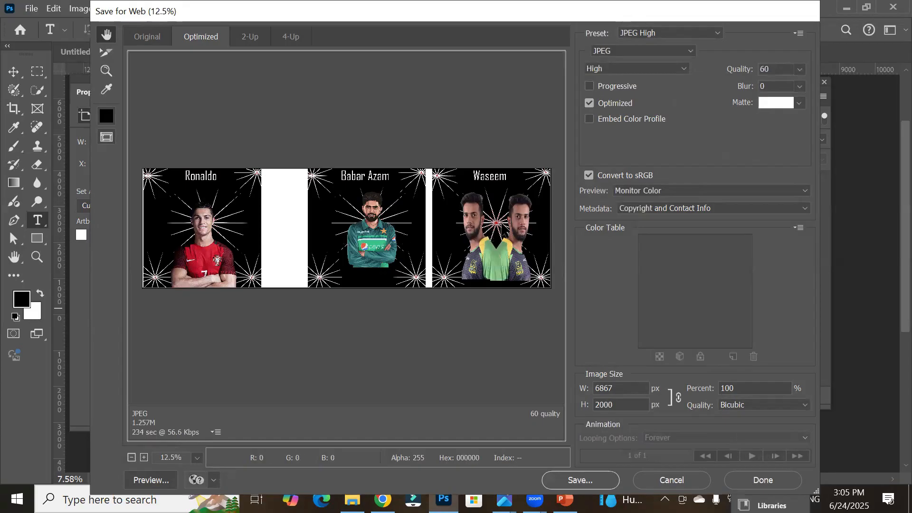
pyautogui.click(642, 32)
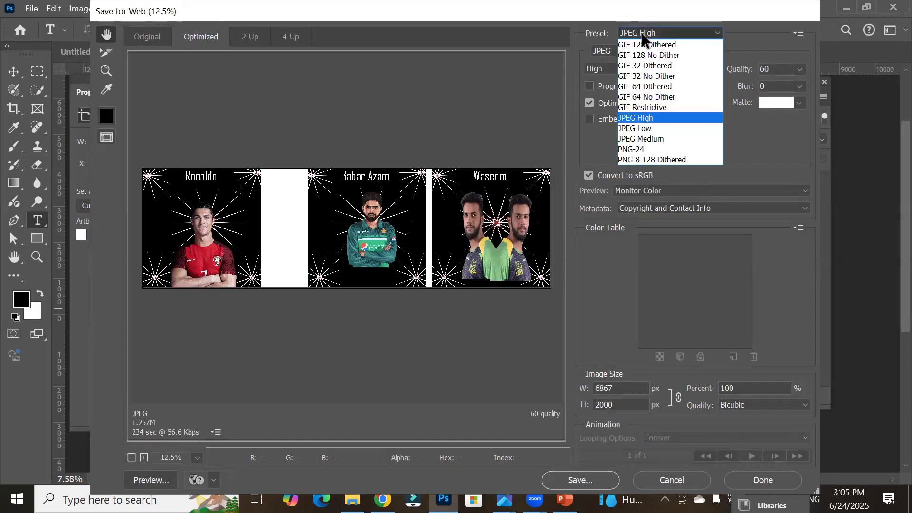
pyautogui.click(662, 118)
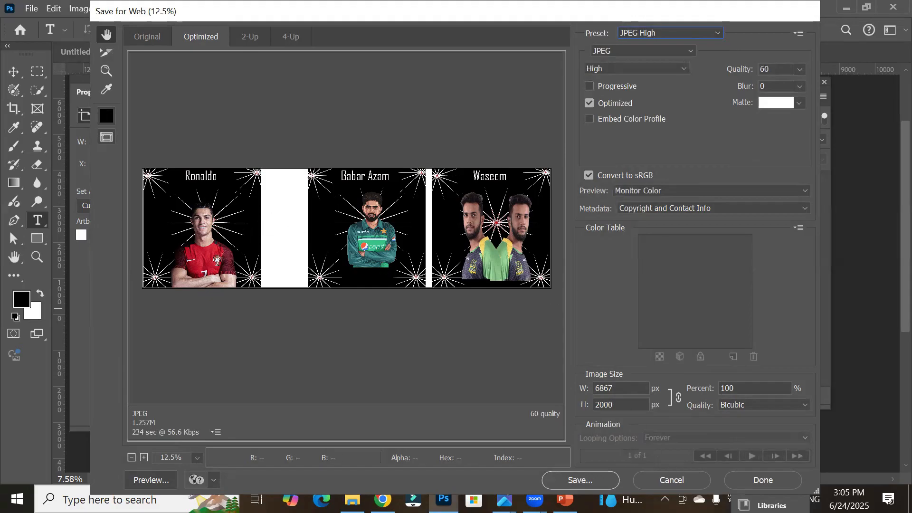
# Step: Save the optimized JPEG as alii in one jpg in the M Ali folder on the Desktop
pyautogui.click(569, 479)
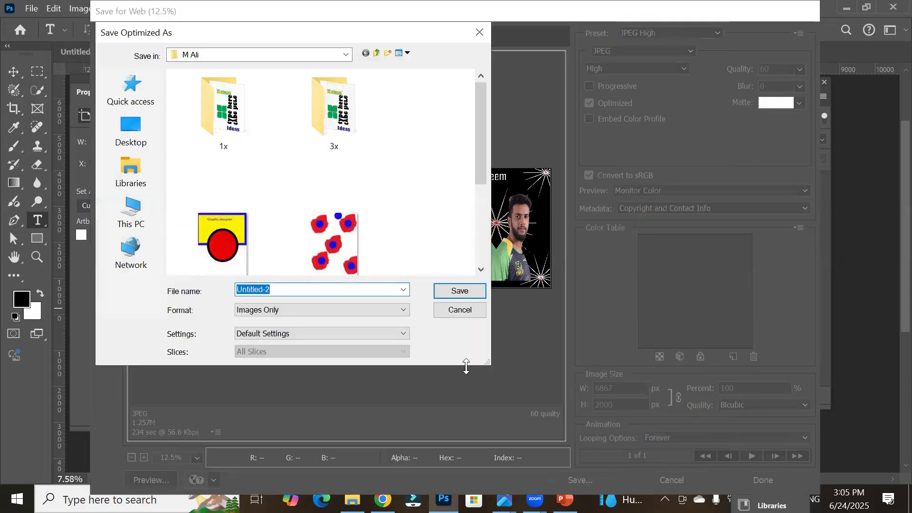
pyautogui.click(151, 140)
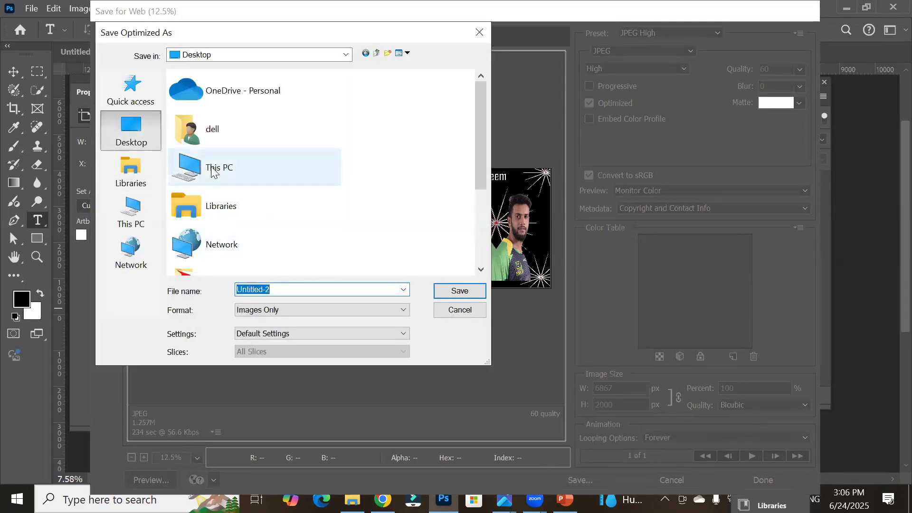
pyautogui.scroll(-3, 212, 173)
pyautogui.doubleClick(228, 232)
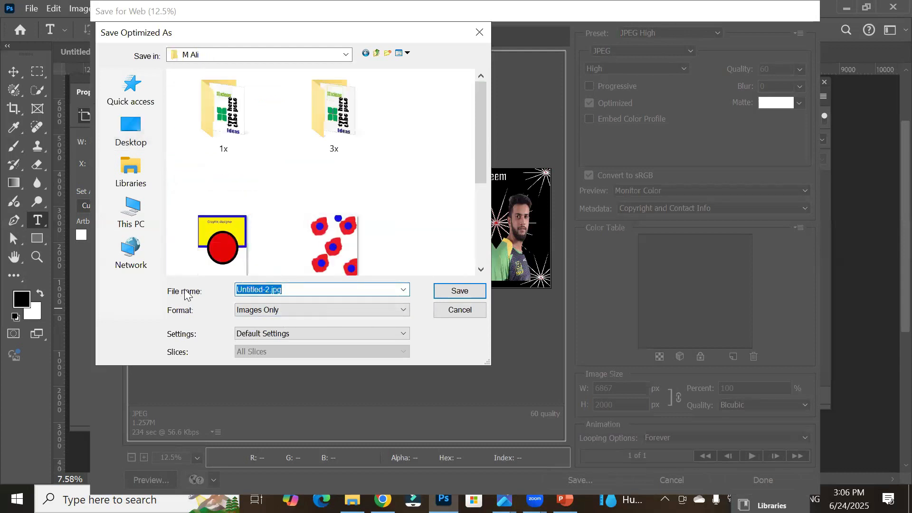
pyautogui.write('alii in one')
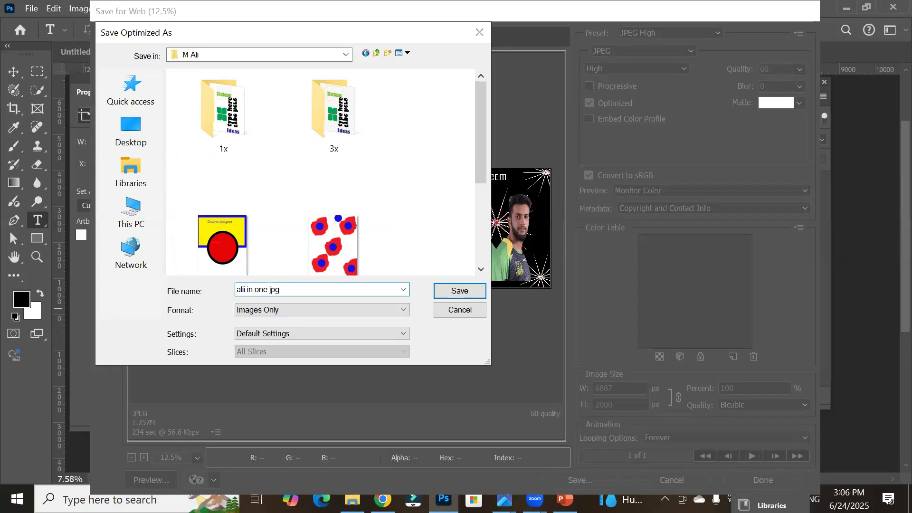
pyautogui.click(448, 289)
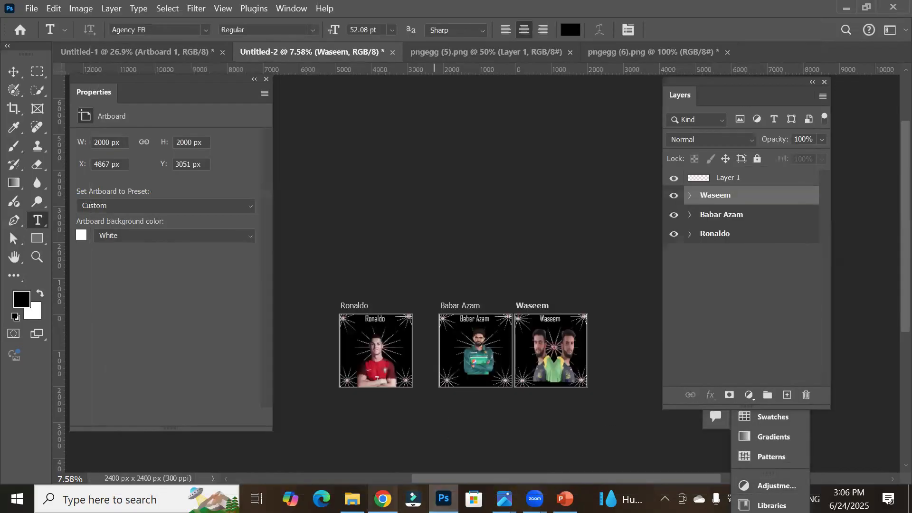
# Step: Browse the Shopify folder and its JPEG subfolder on the Desktop in File Explorer
pyautogui.click(352, 499)
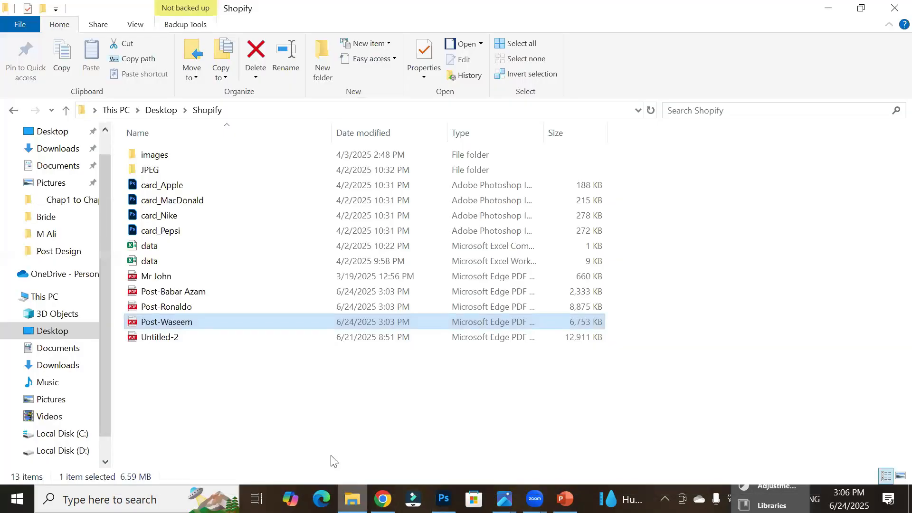
pyautogui.click(40, 136)
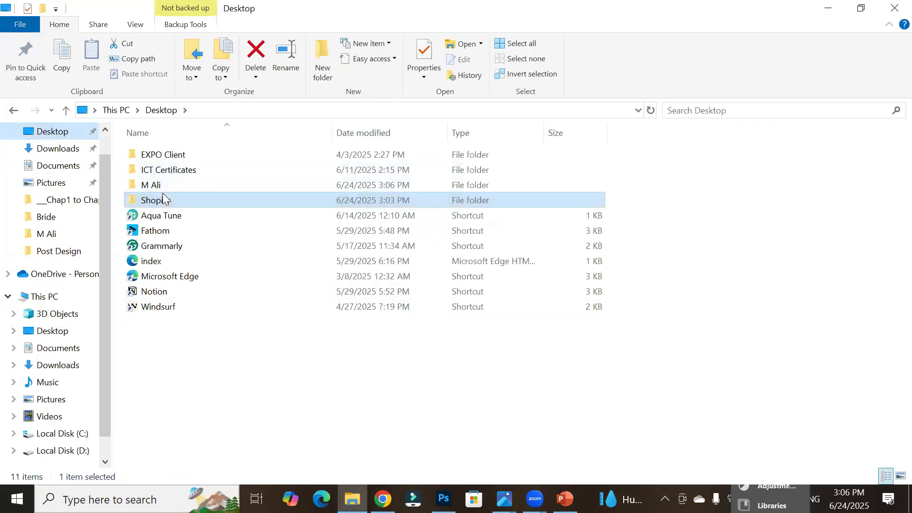
pyautogui.doubleClick(163, 199)
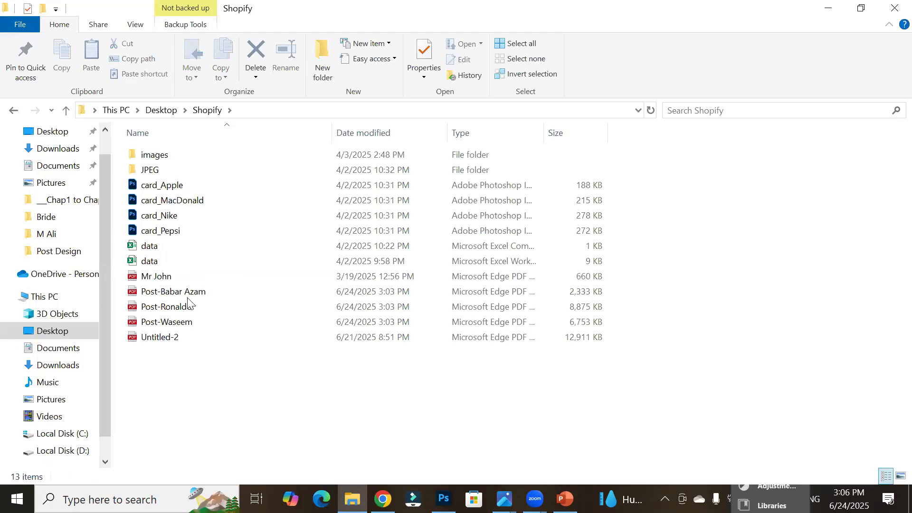
pyautogui.doubleClick(175, 173)
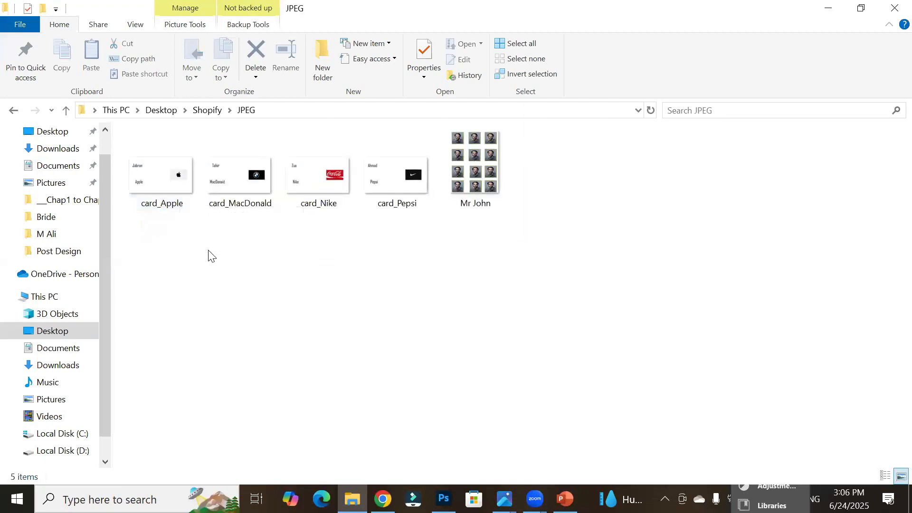
pyautogui.click(201, 111)
pyautogui.click(171, 110)
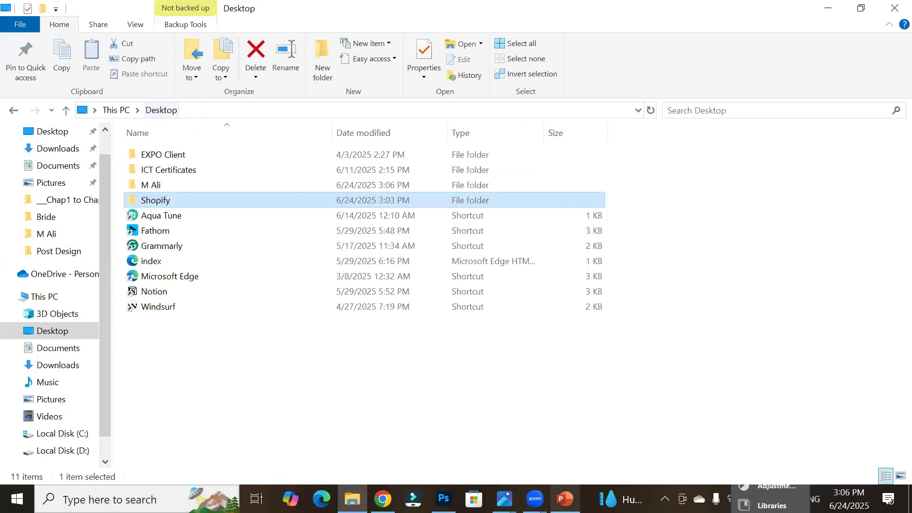
pyautogui.hotkey('alt', 'Tab')
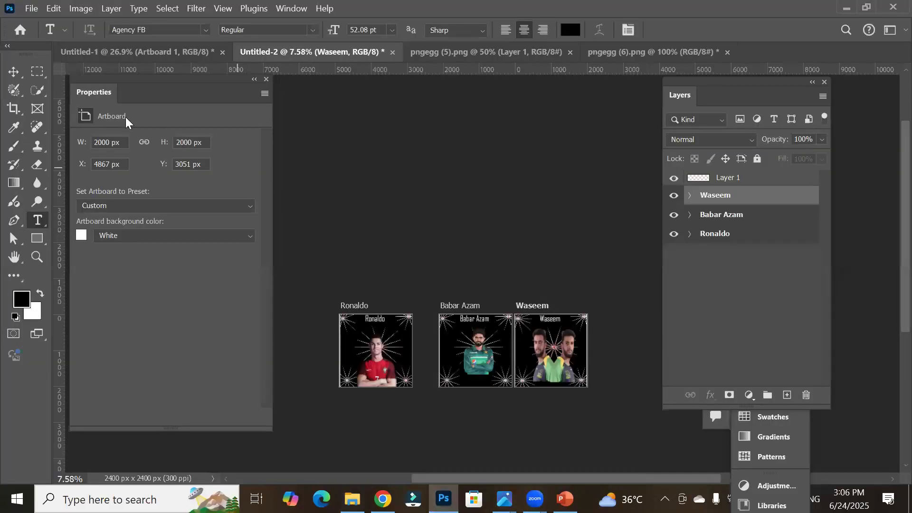
pyautogui.click(32, 8)
pyautogui.moveTo(138, 220)
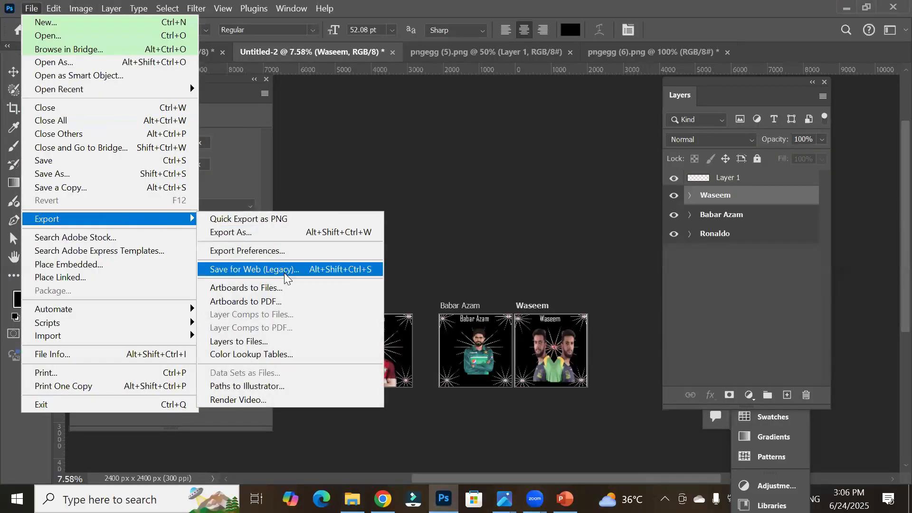
pyautogui.click(319, 270)
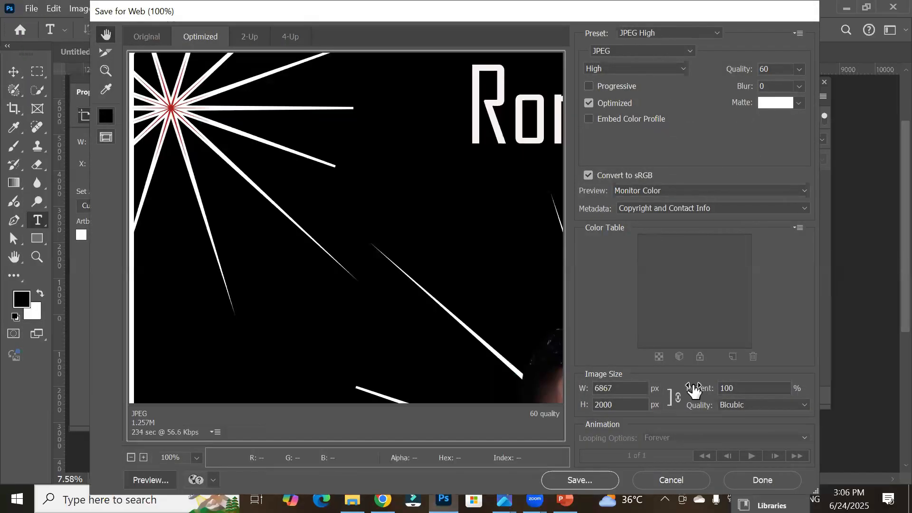
pyautogui.click(591, 480)
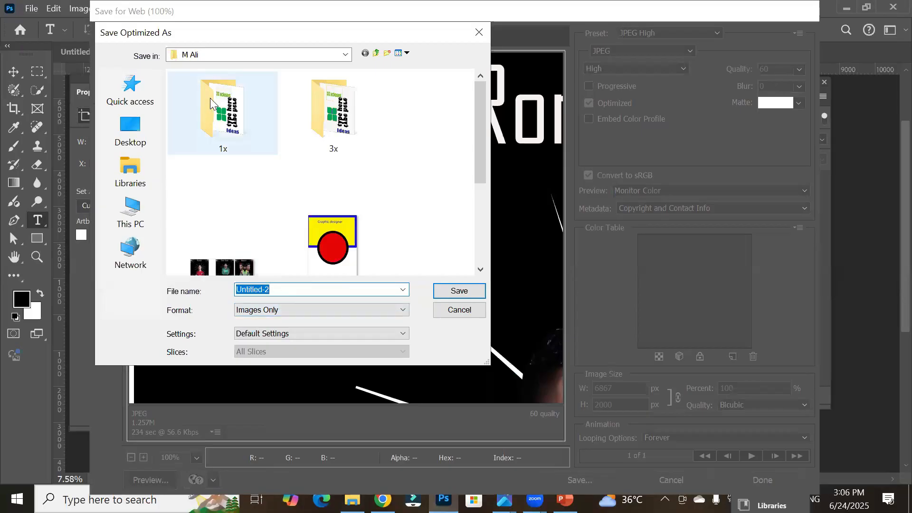
# Step: Open the M Ali folder and view the exported alii-in-one-jpg image
pyautogui.click(353, 500)
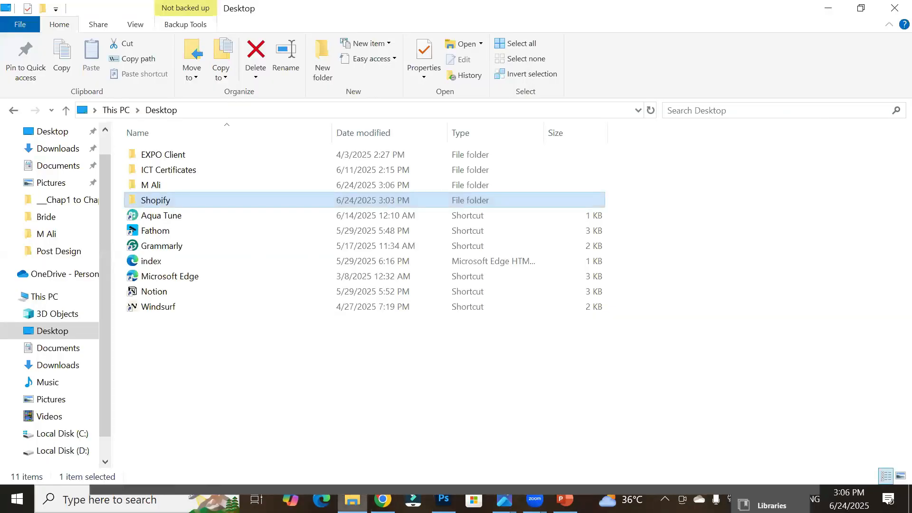
pyautogui.doubleClick(223, 185)
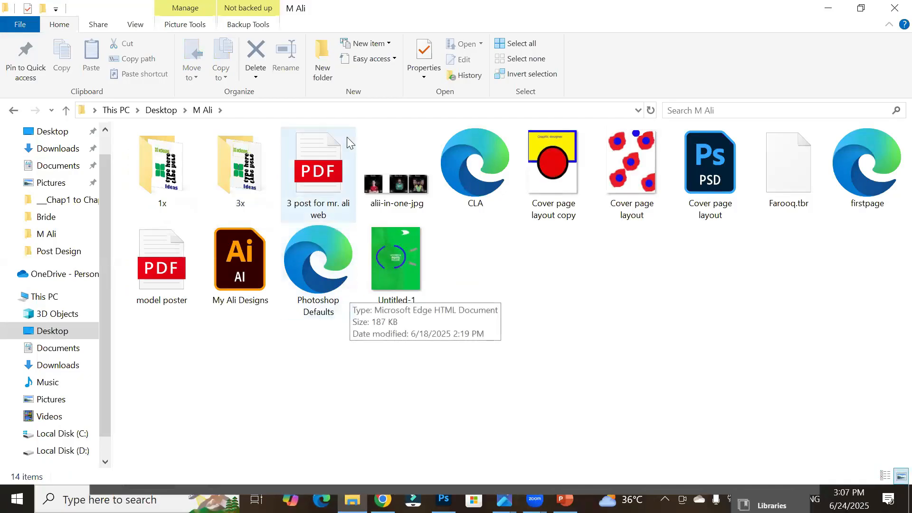
pyautogui.click(401, 182)
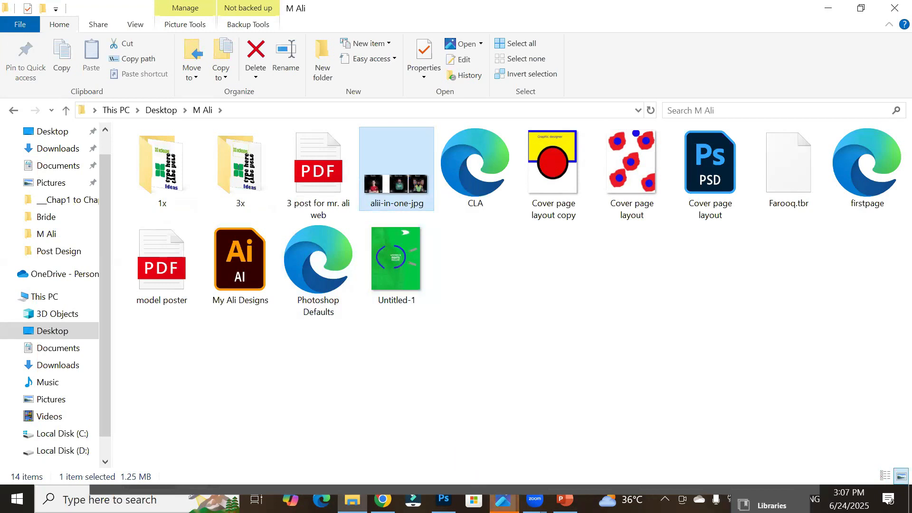
pyautogui.click(504, 499)
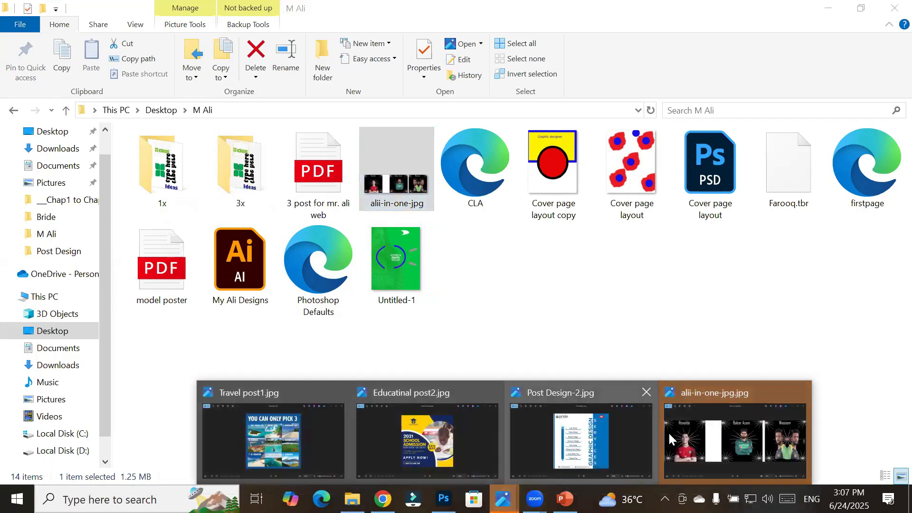
pyautogui.click(730, 442)
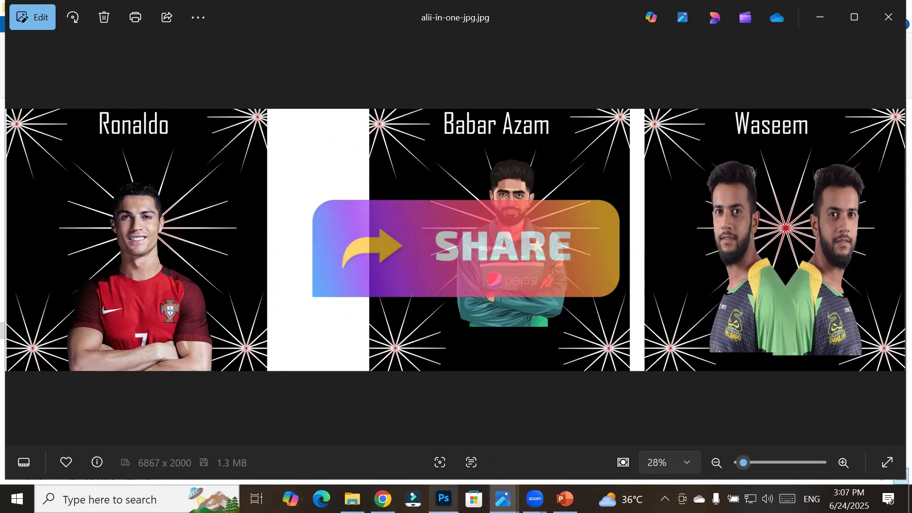
# Step: Return to Photoshop and cancel the pending Save Optimized As dialog
pyautogui.click(444, 499)
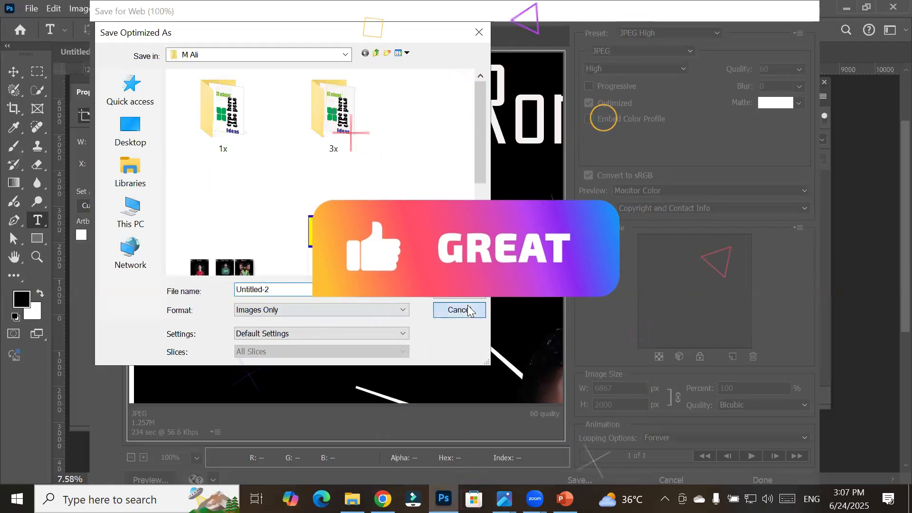
pyautogui.click(475, 311)
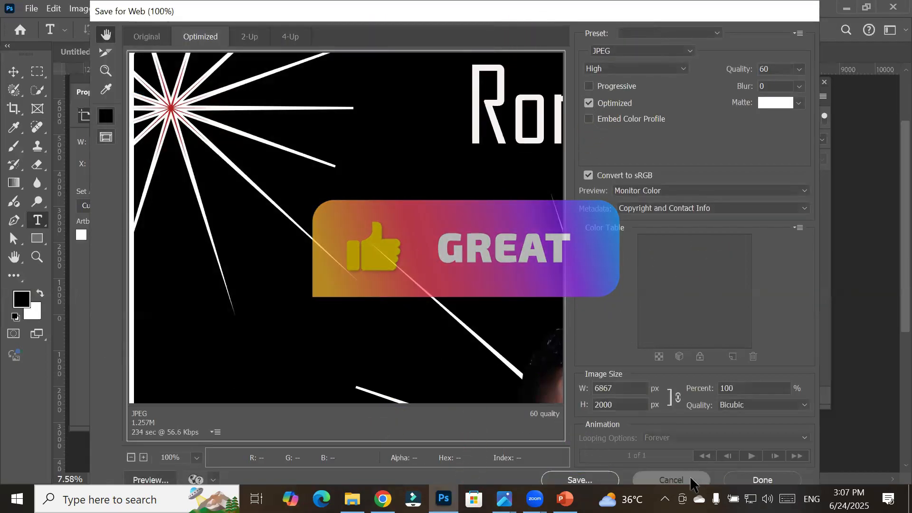